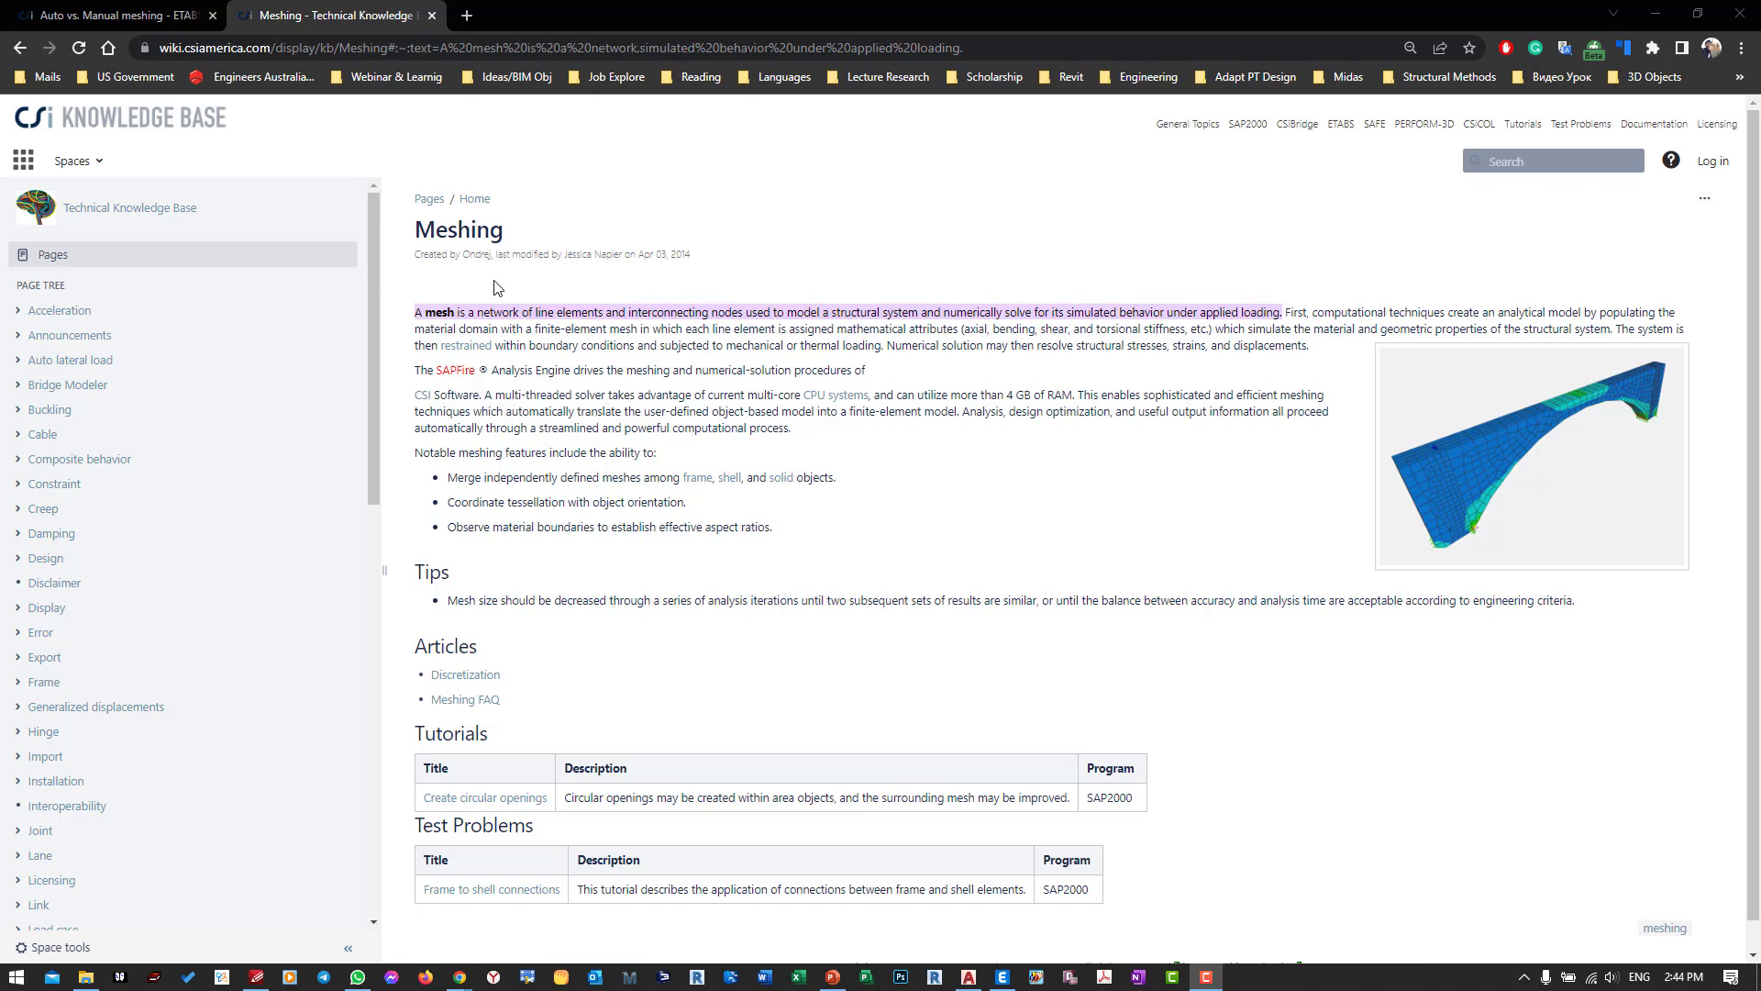
# Examine the CSI Knowledge Base answer on automatic versus manual meshing, highlighting the sentence on manual meshing's time demand.
pyautogui.click(172, 18)
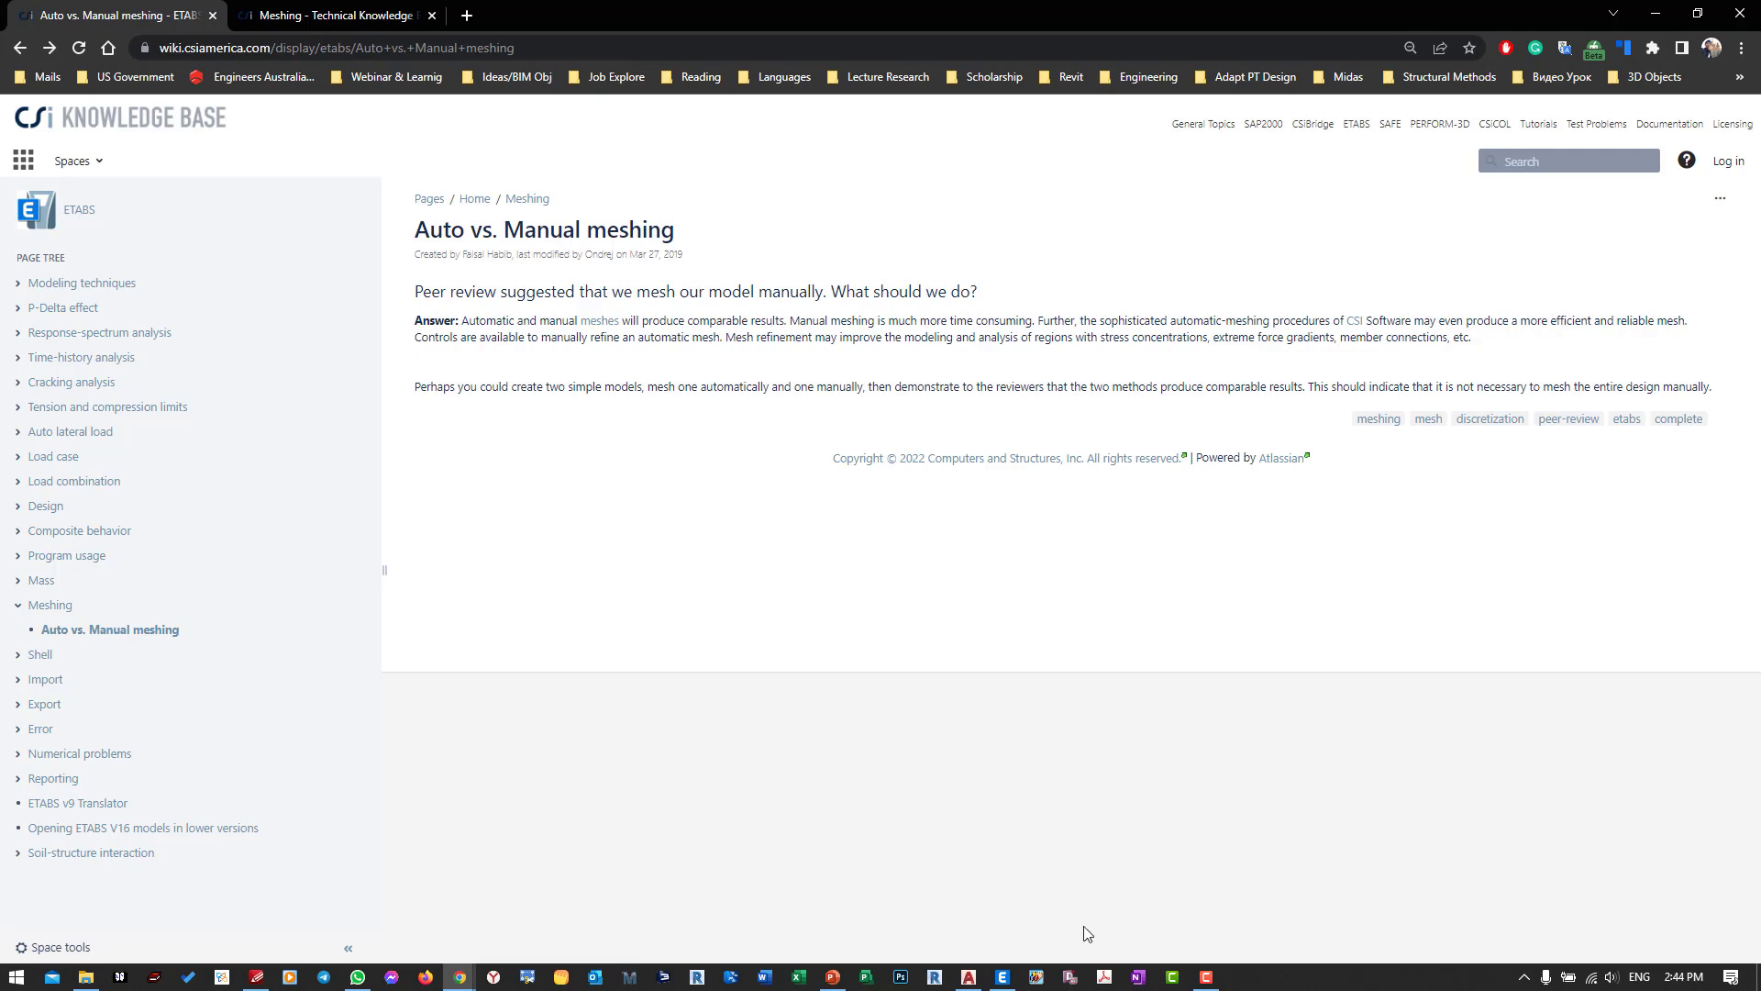
pyautogui.click(1002, 976)
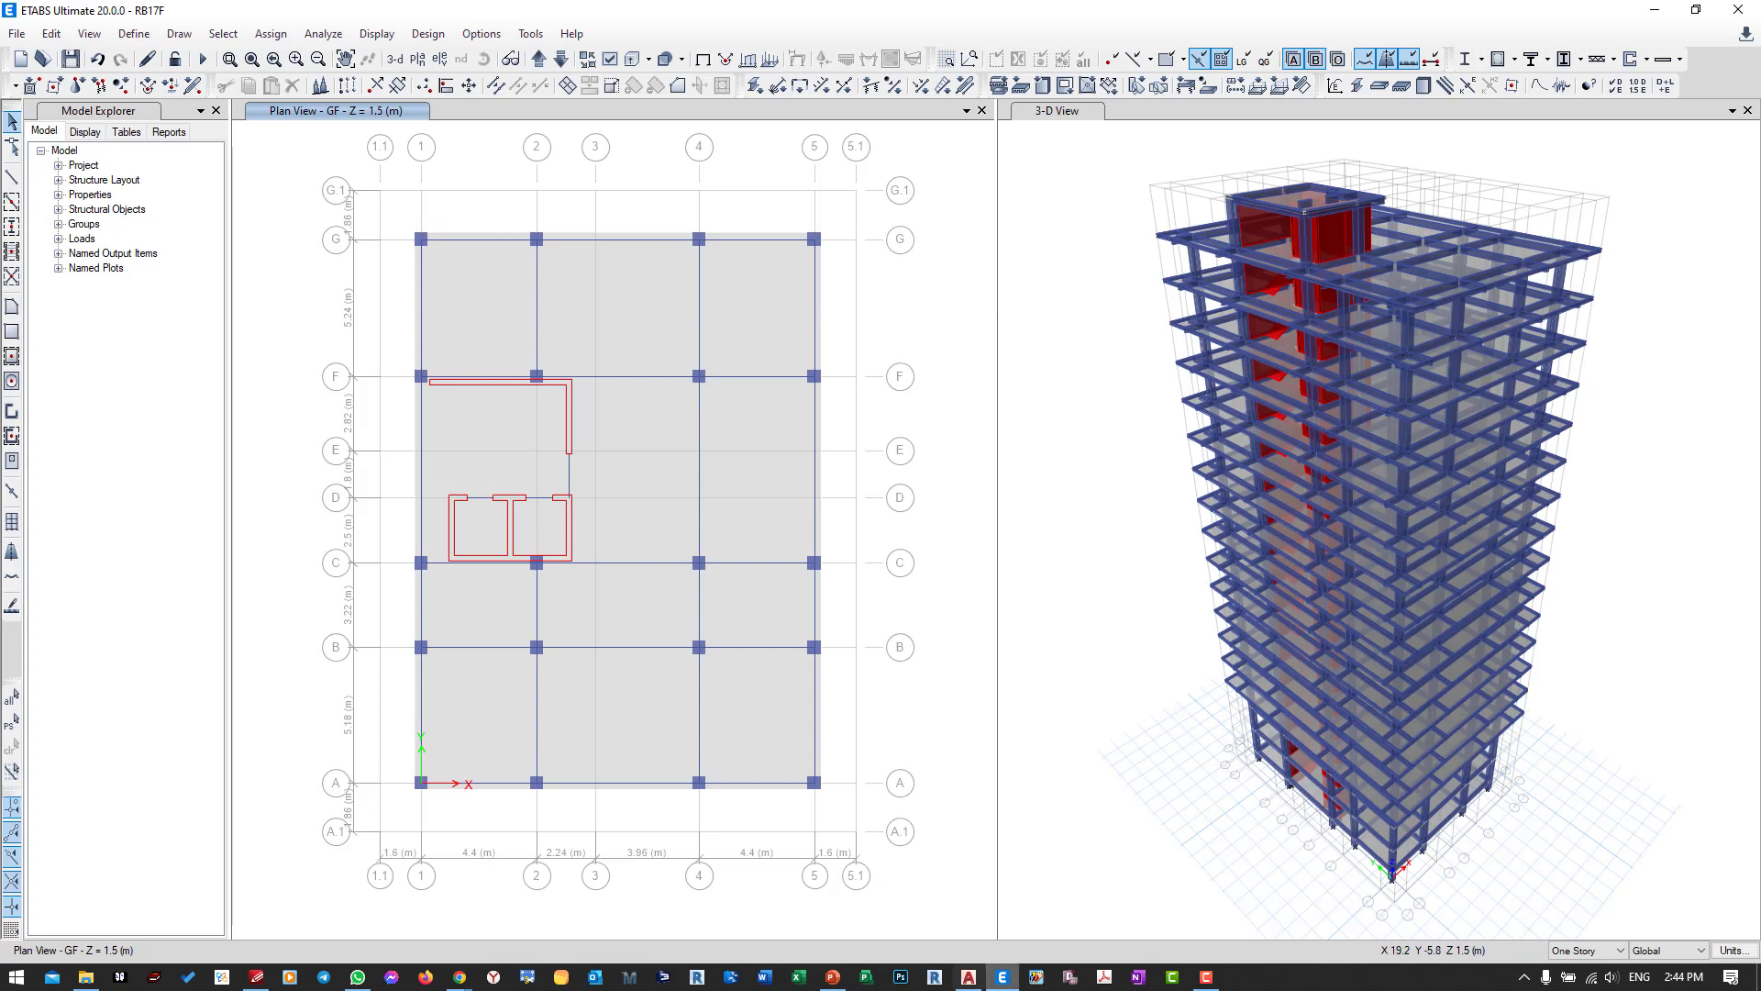
pyautogui.click(1005, 976)
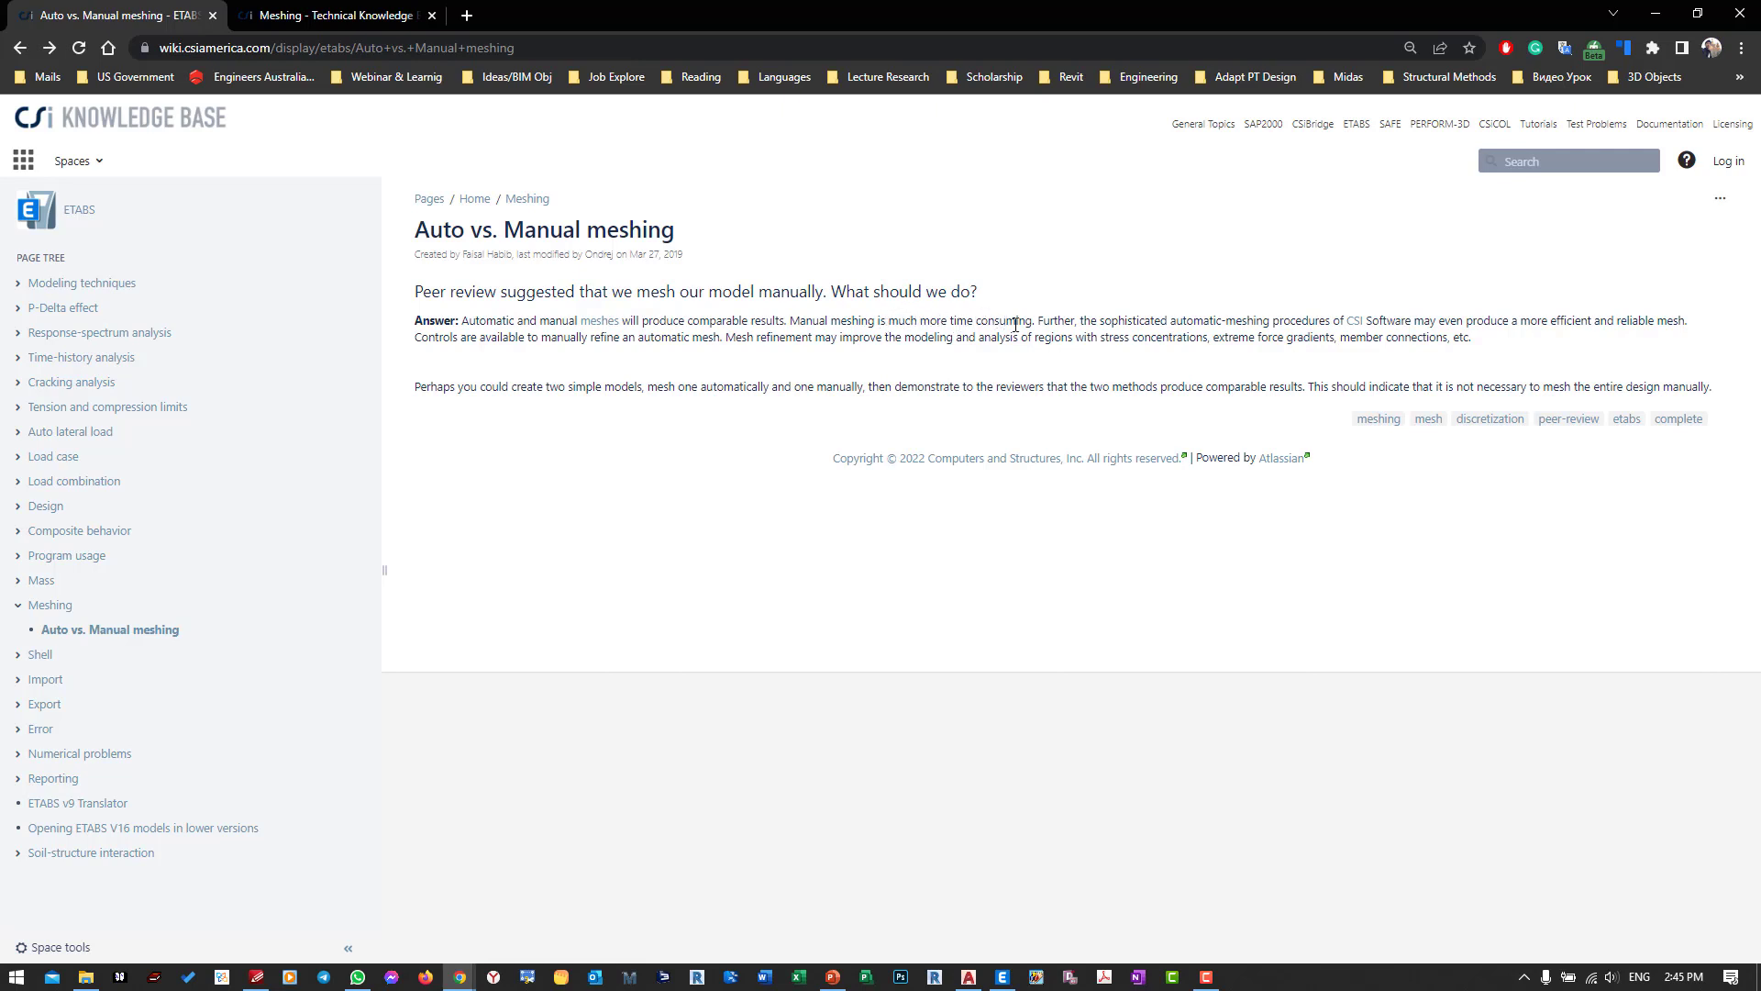
pyautogui.moveTo(792, 321); pyautogui.dragTo(1029, 322)
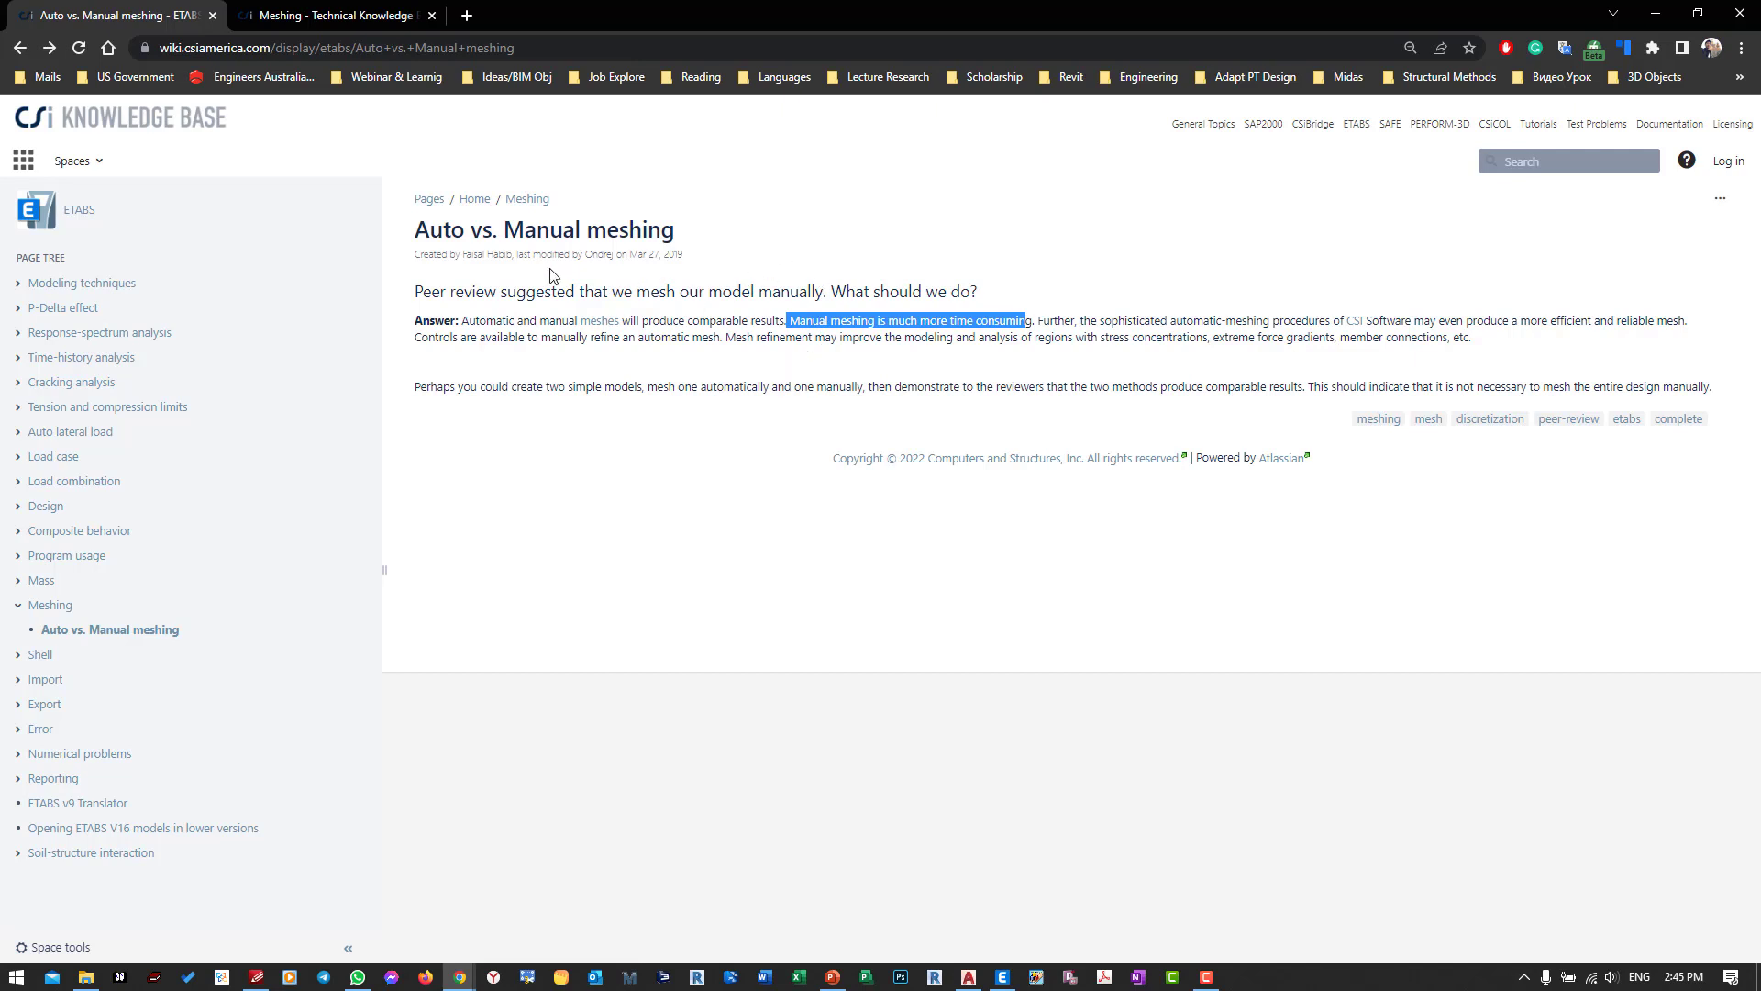
pyautogui.moveTo(1035, 320); pyautogui.dragTo(1061, 315)
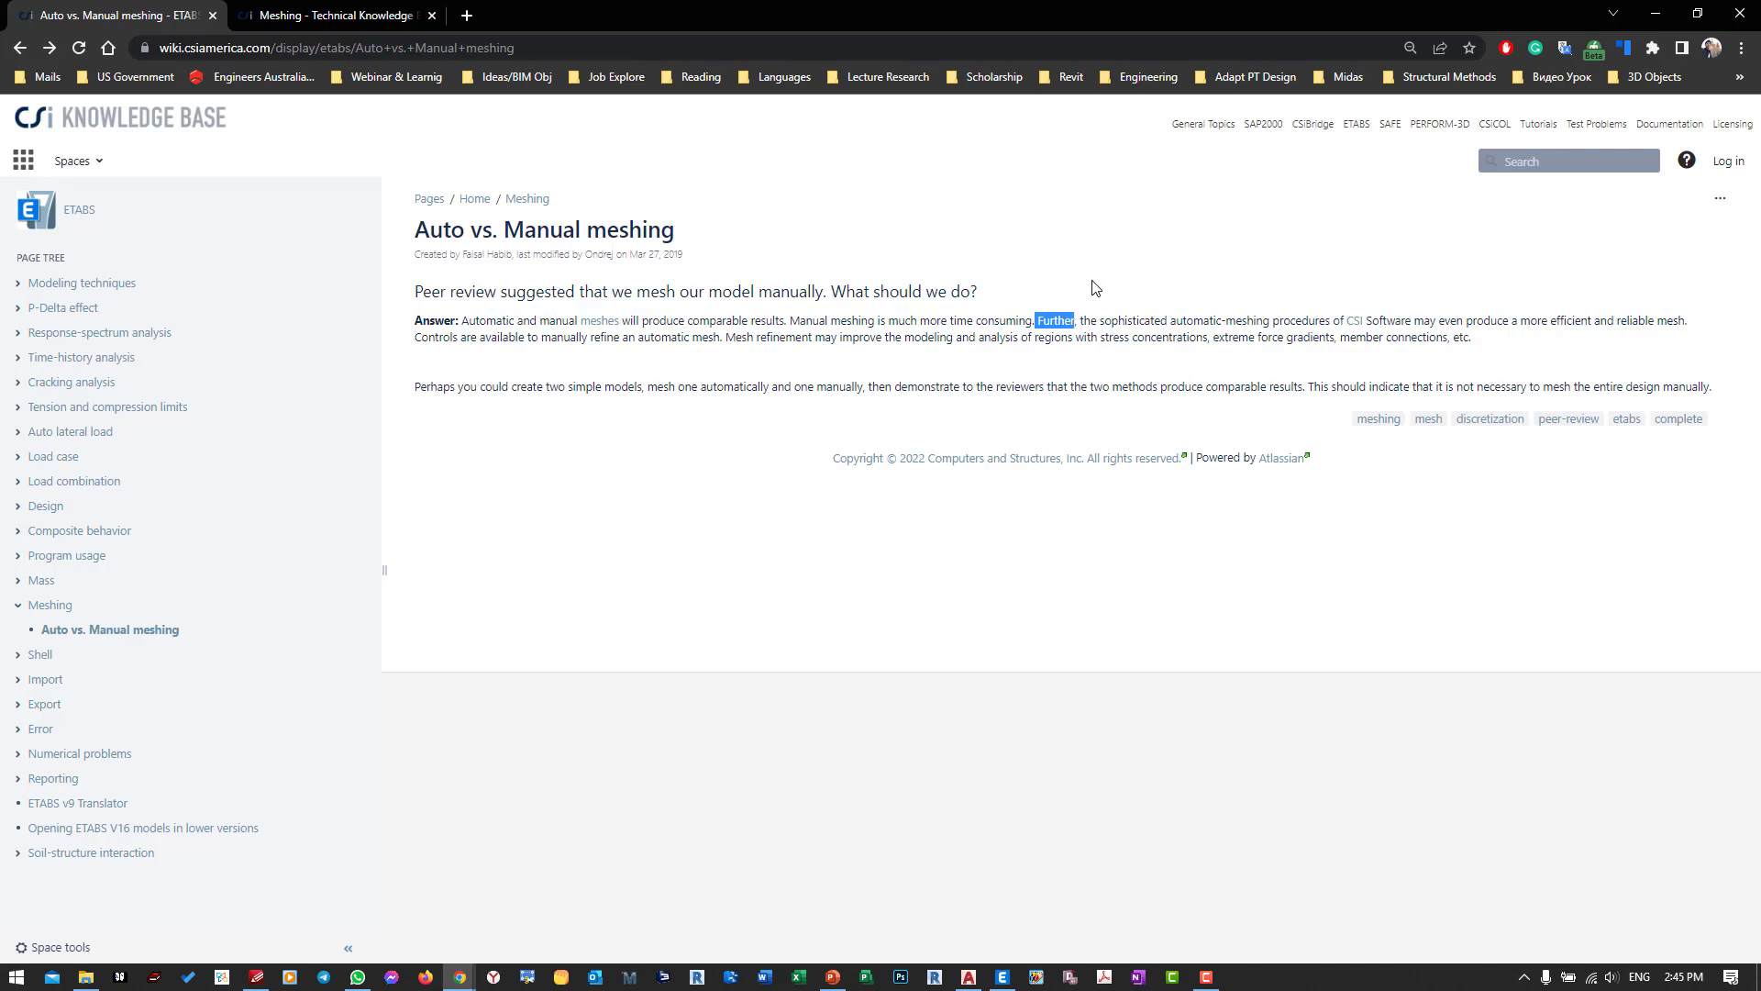
pyautogui.click(488, 341)
# Switch to ETABS and select all slabs that have the S12 slab property.
pyautogui.click(1002, 978)
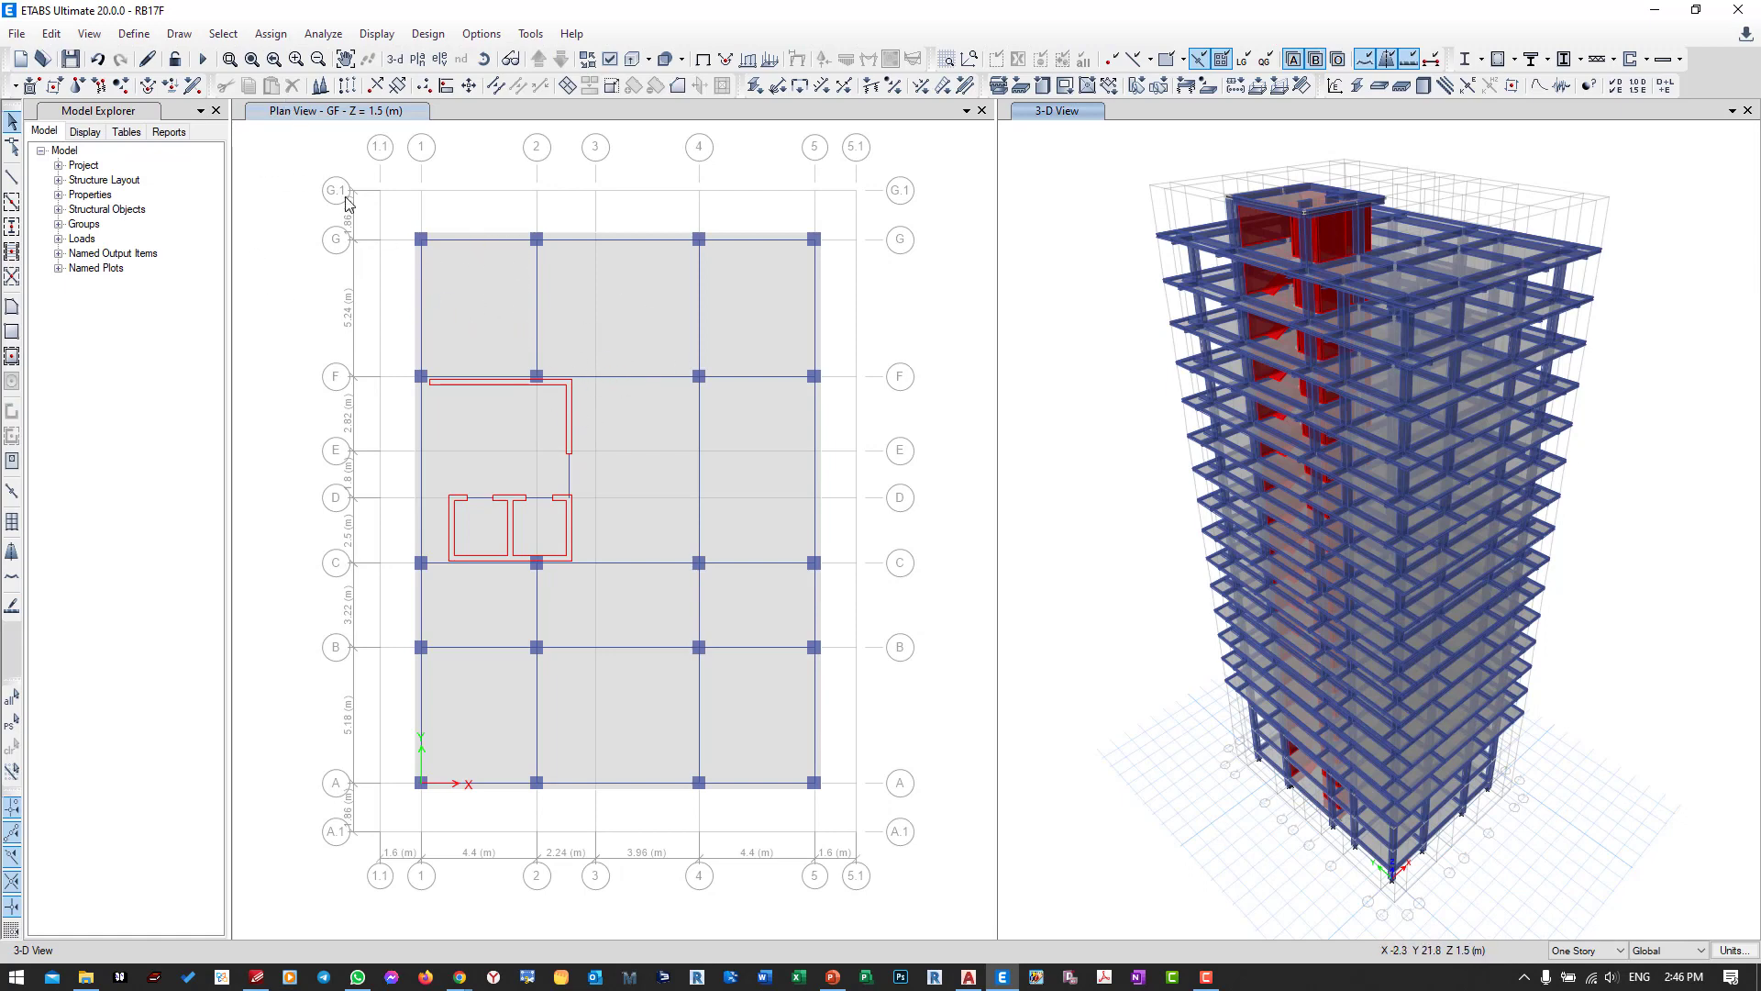
pyautogui.click(223, 34)
pyautogui.moveTo(252, 60)
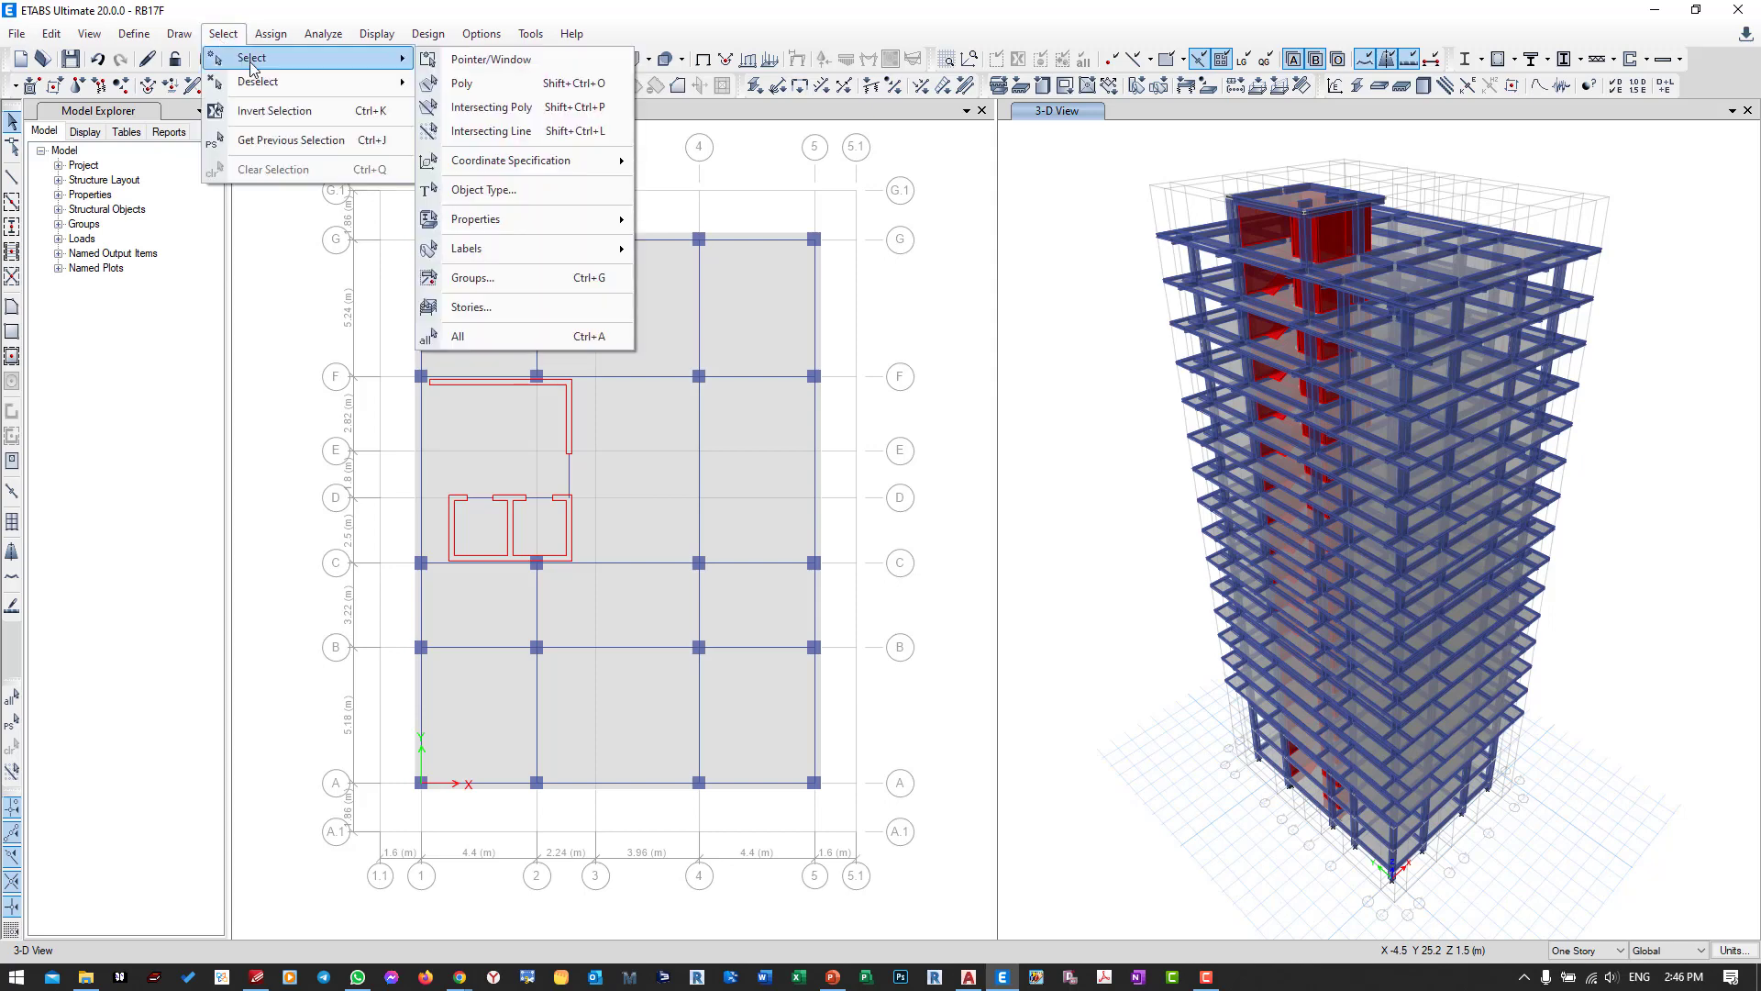
pyautogui.moveTo(479, 217)
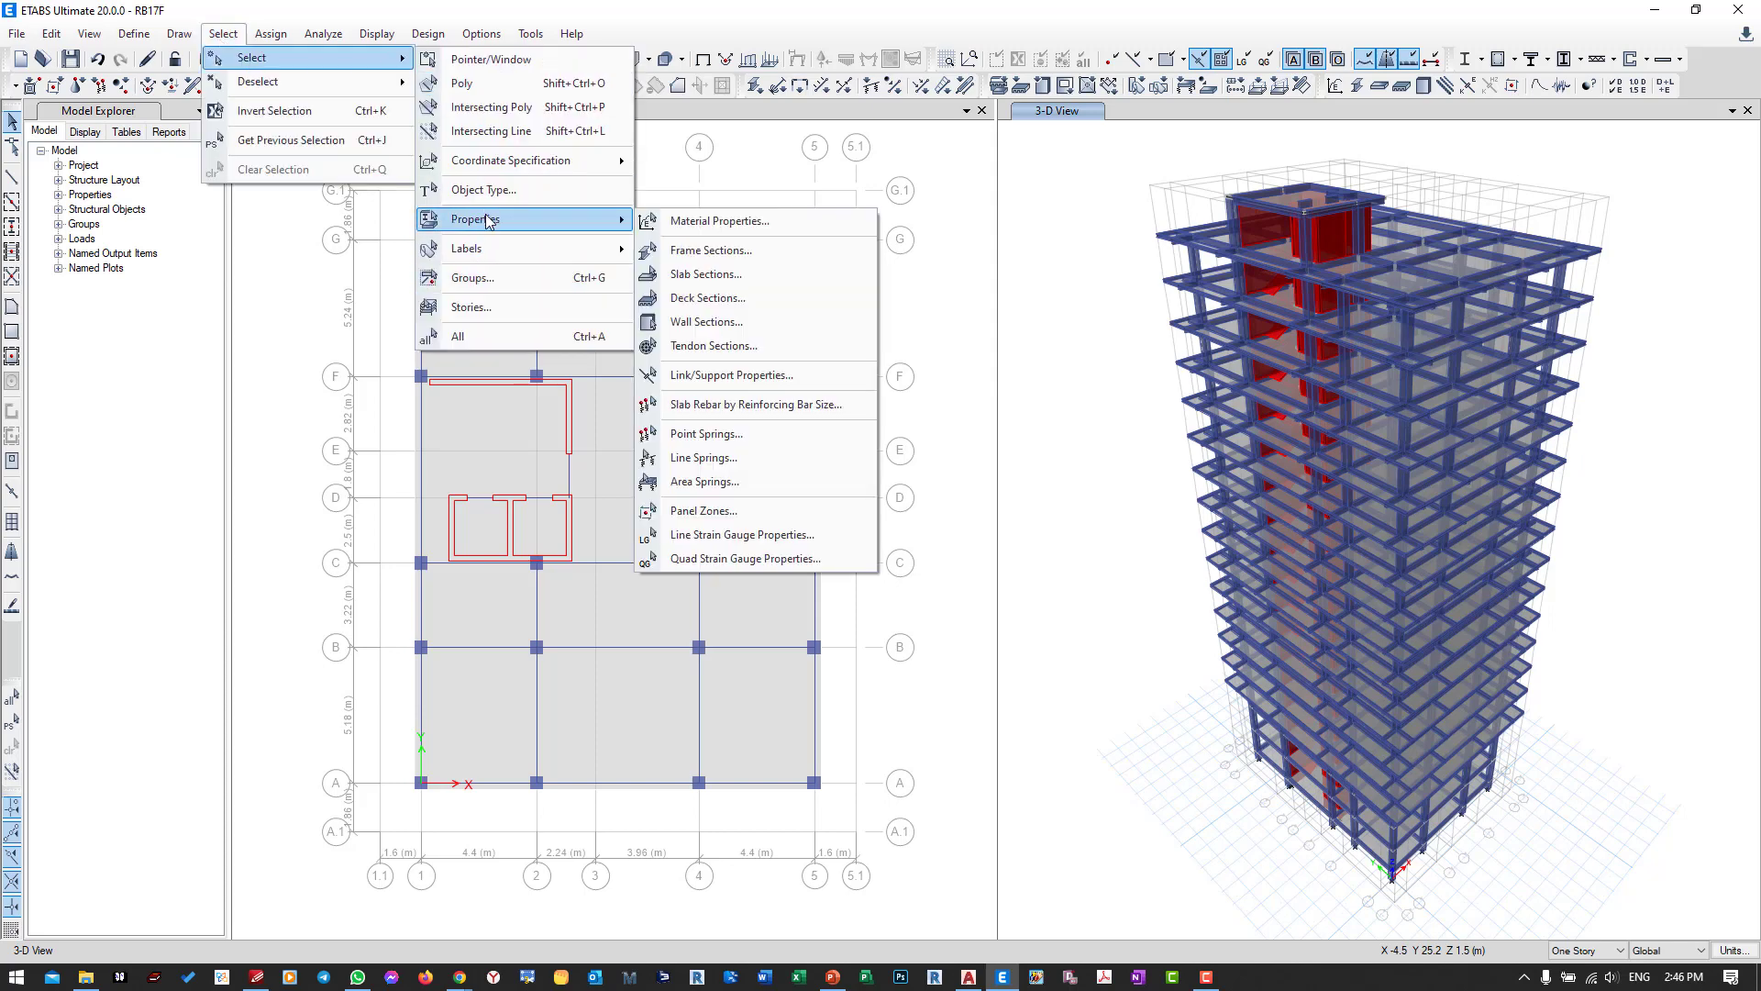
pyautogui.click(689, 276)
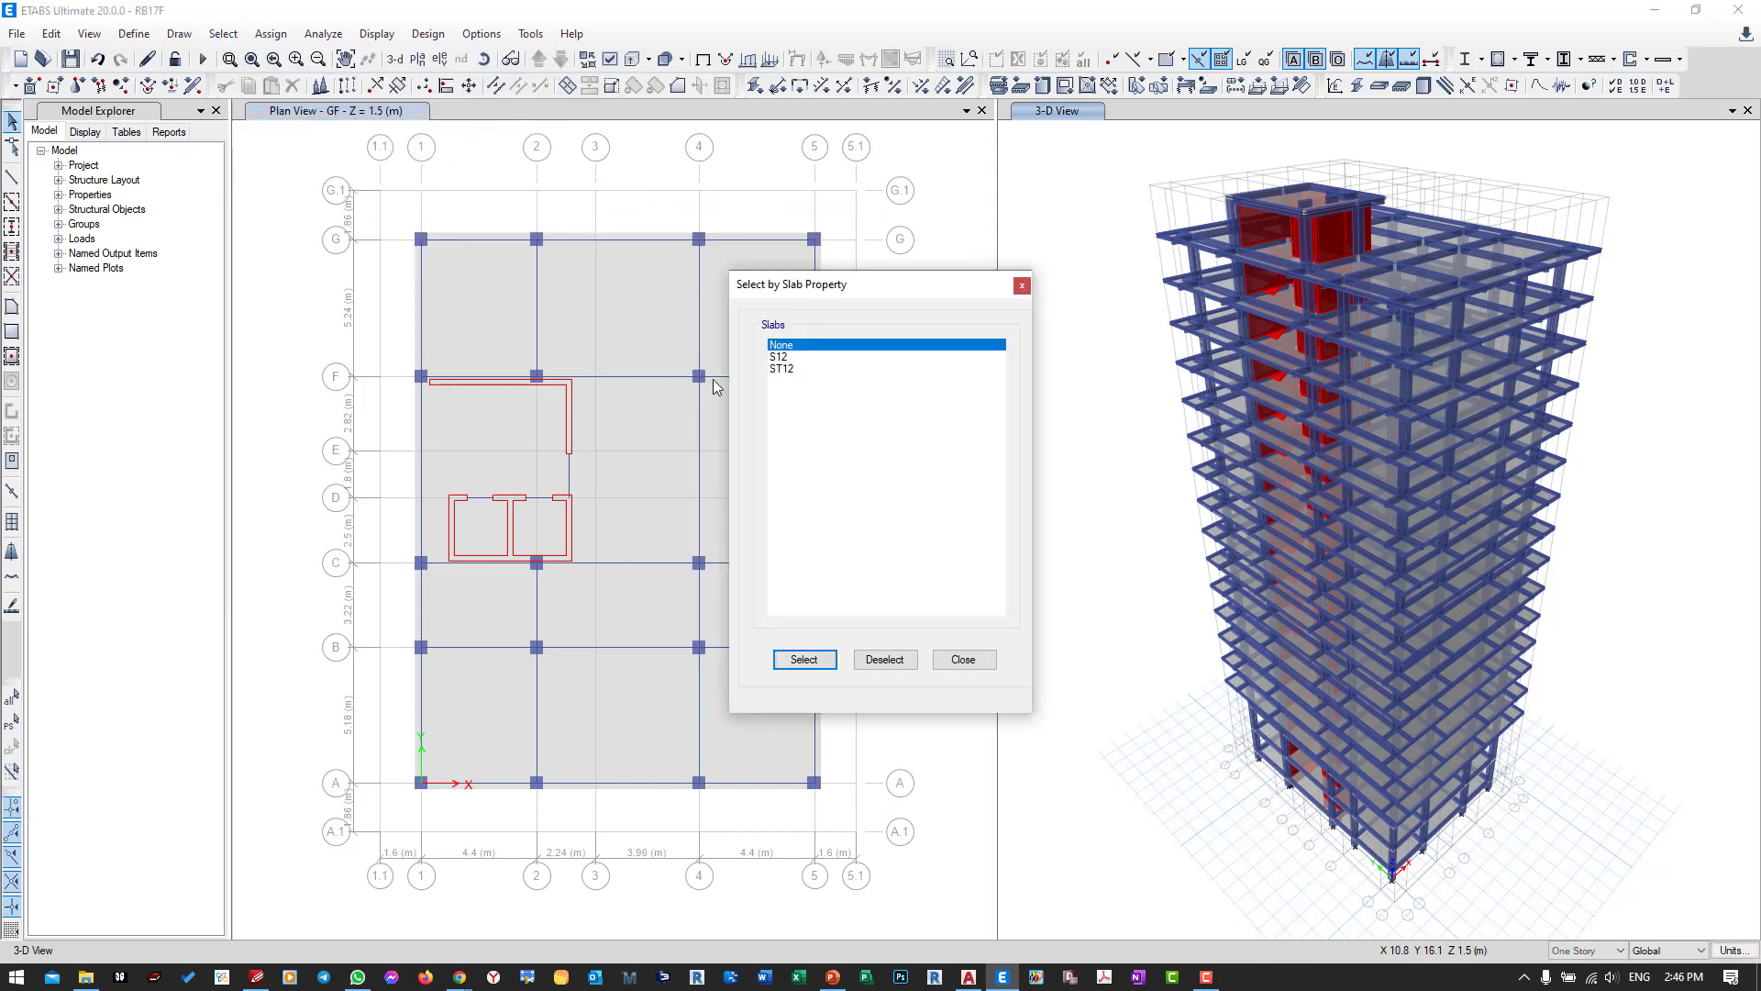
pyautogui.click(775, 358)
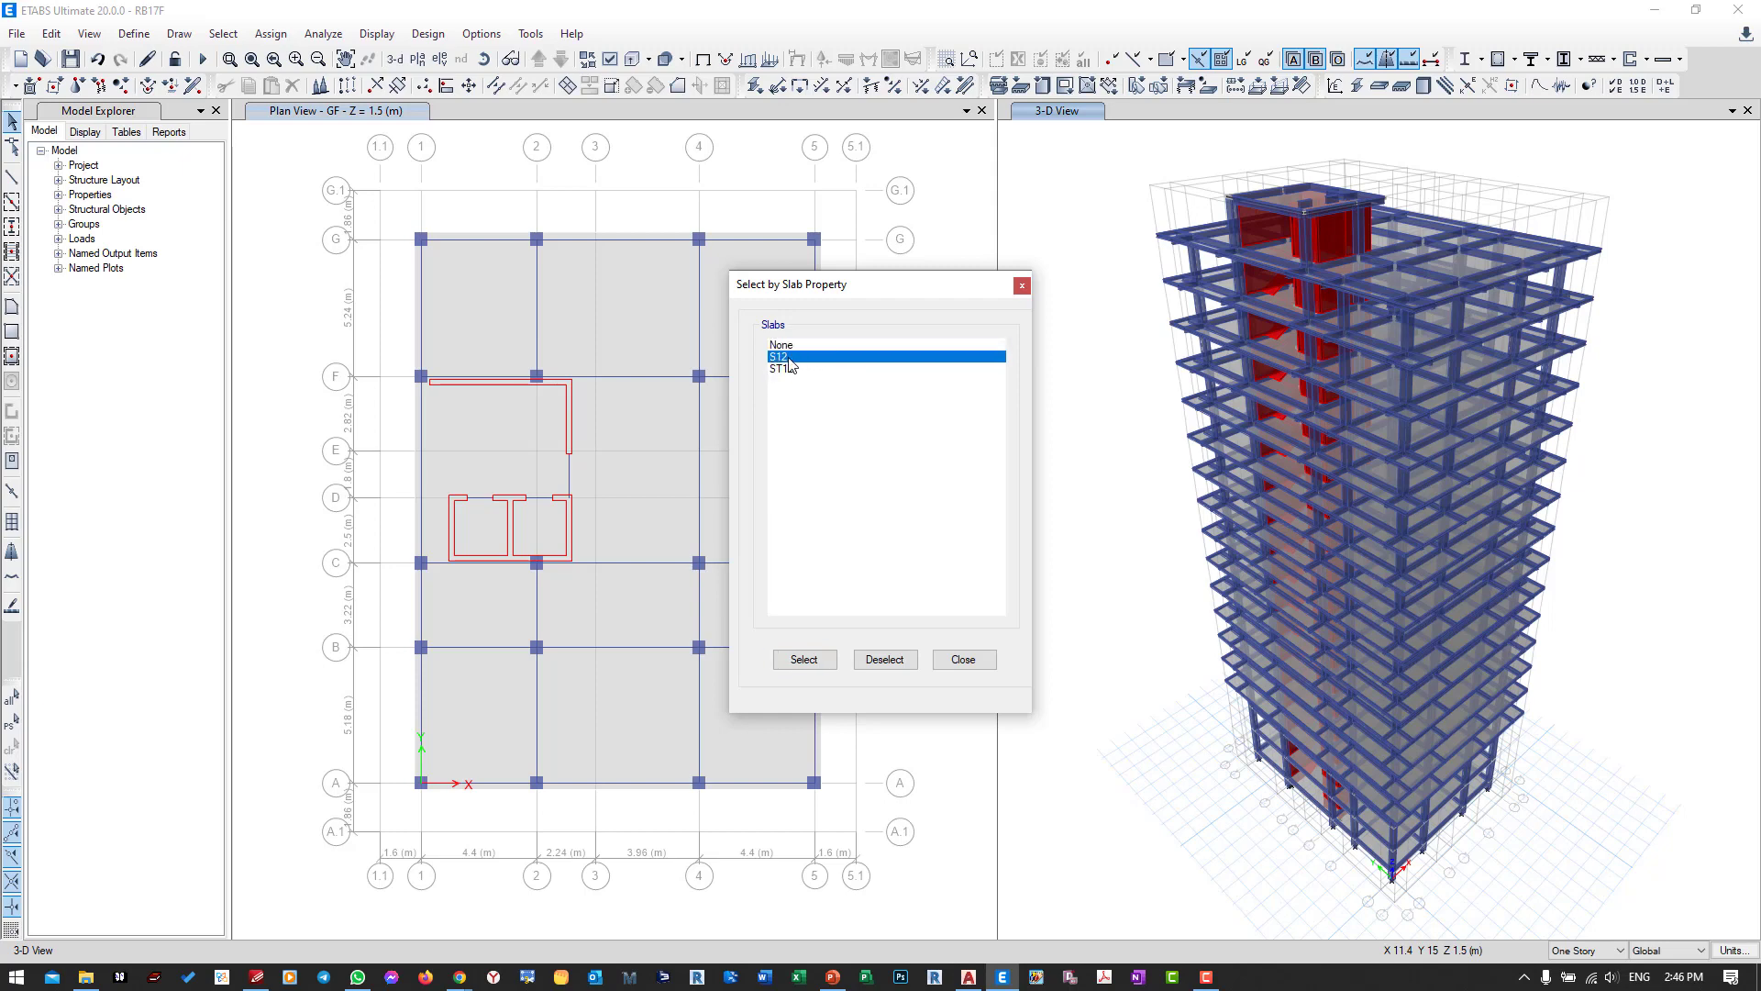
pyautogui.click(803, 659)
pyautogui.click(963, 660)
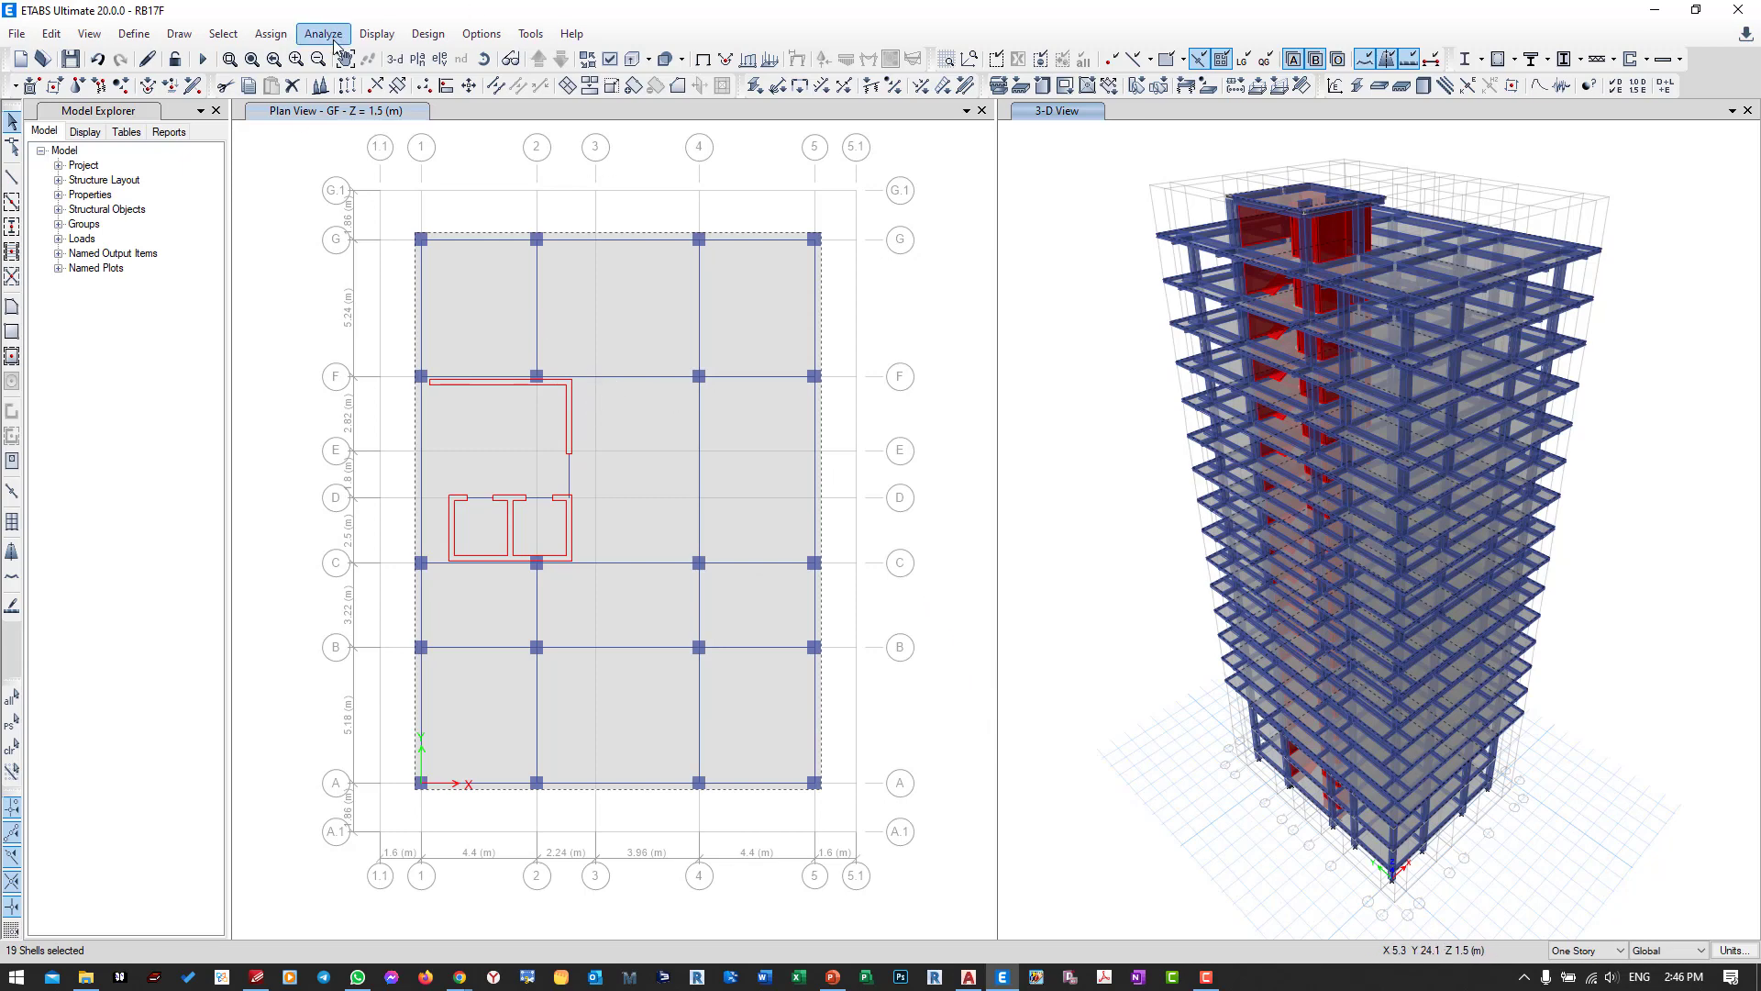
# Assign auto cookie-cut floor meshing to the selected slabs, with a 500 mm maximum element size and edge restraints where corners have restraints.
pyautogui.click(270, 34)
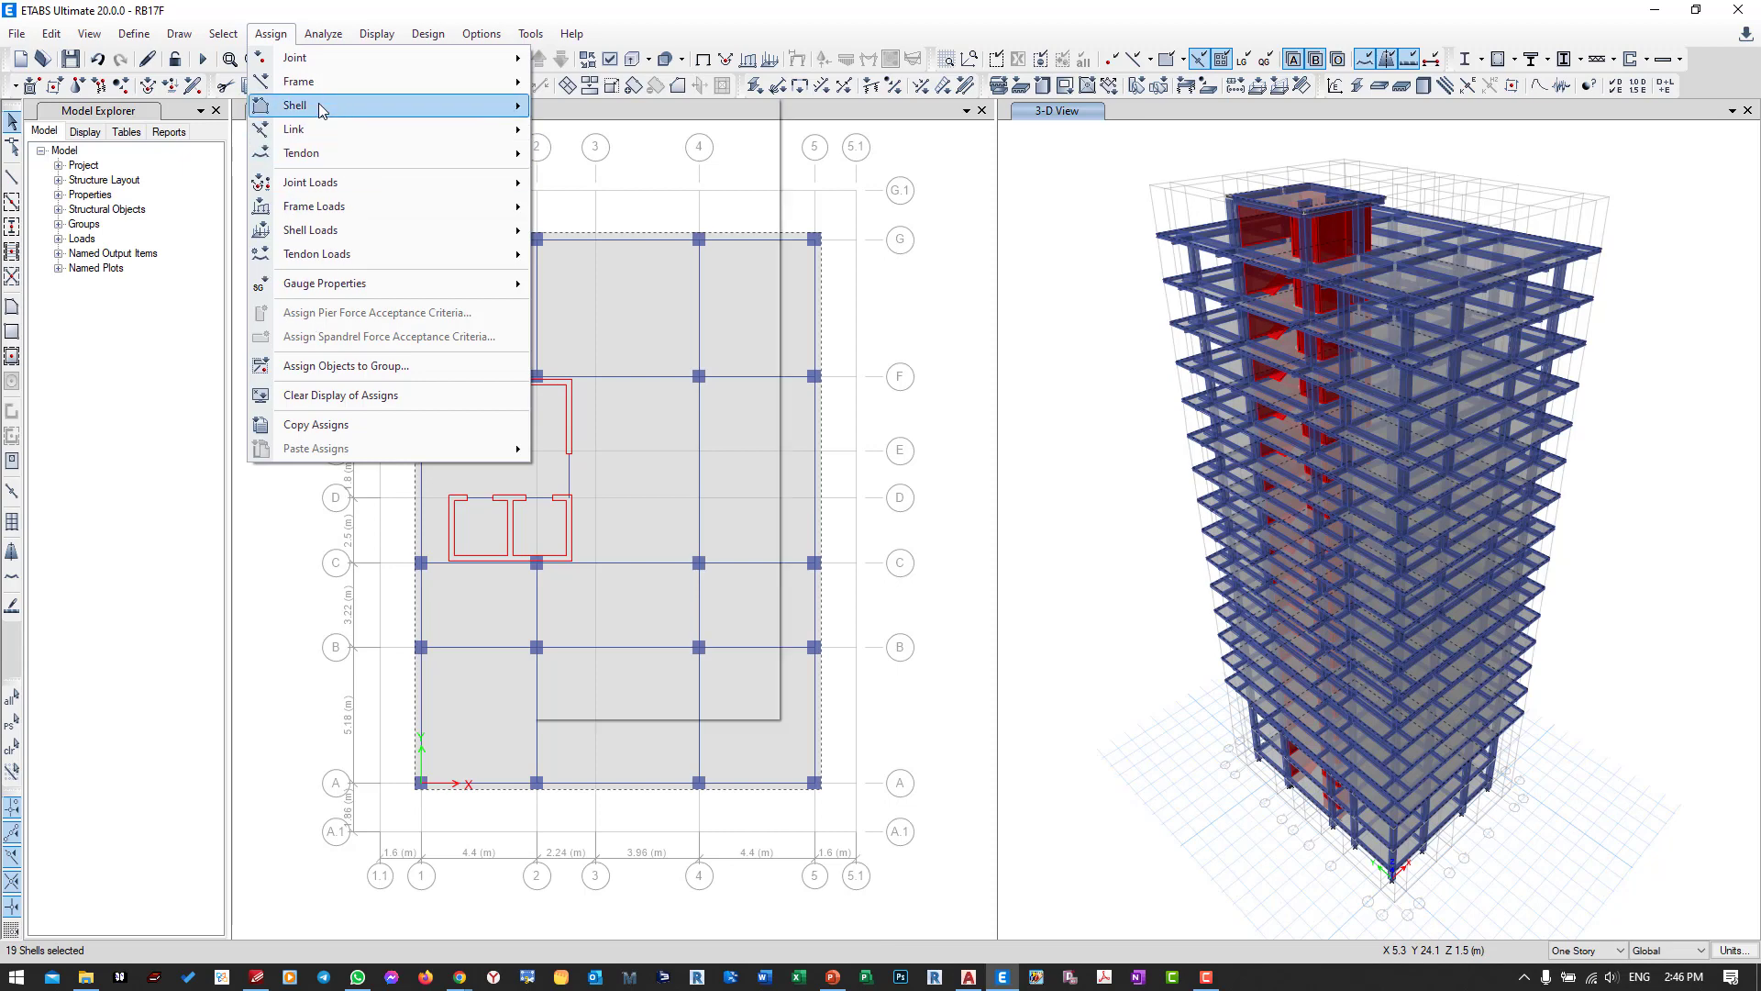
pyautogui.moveTo(303, 106)
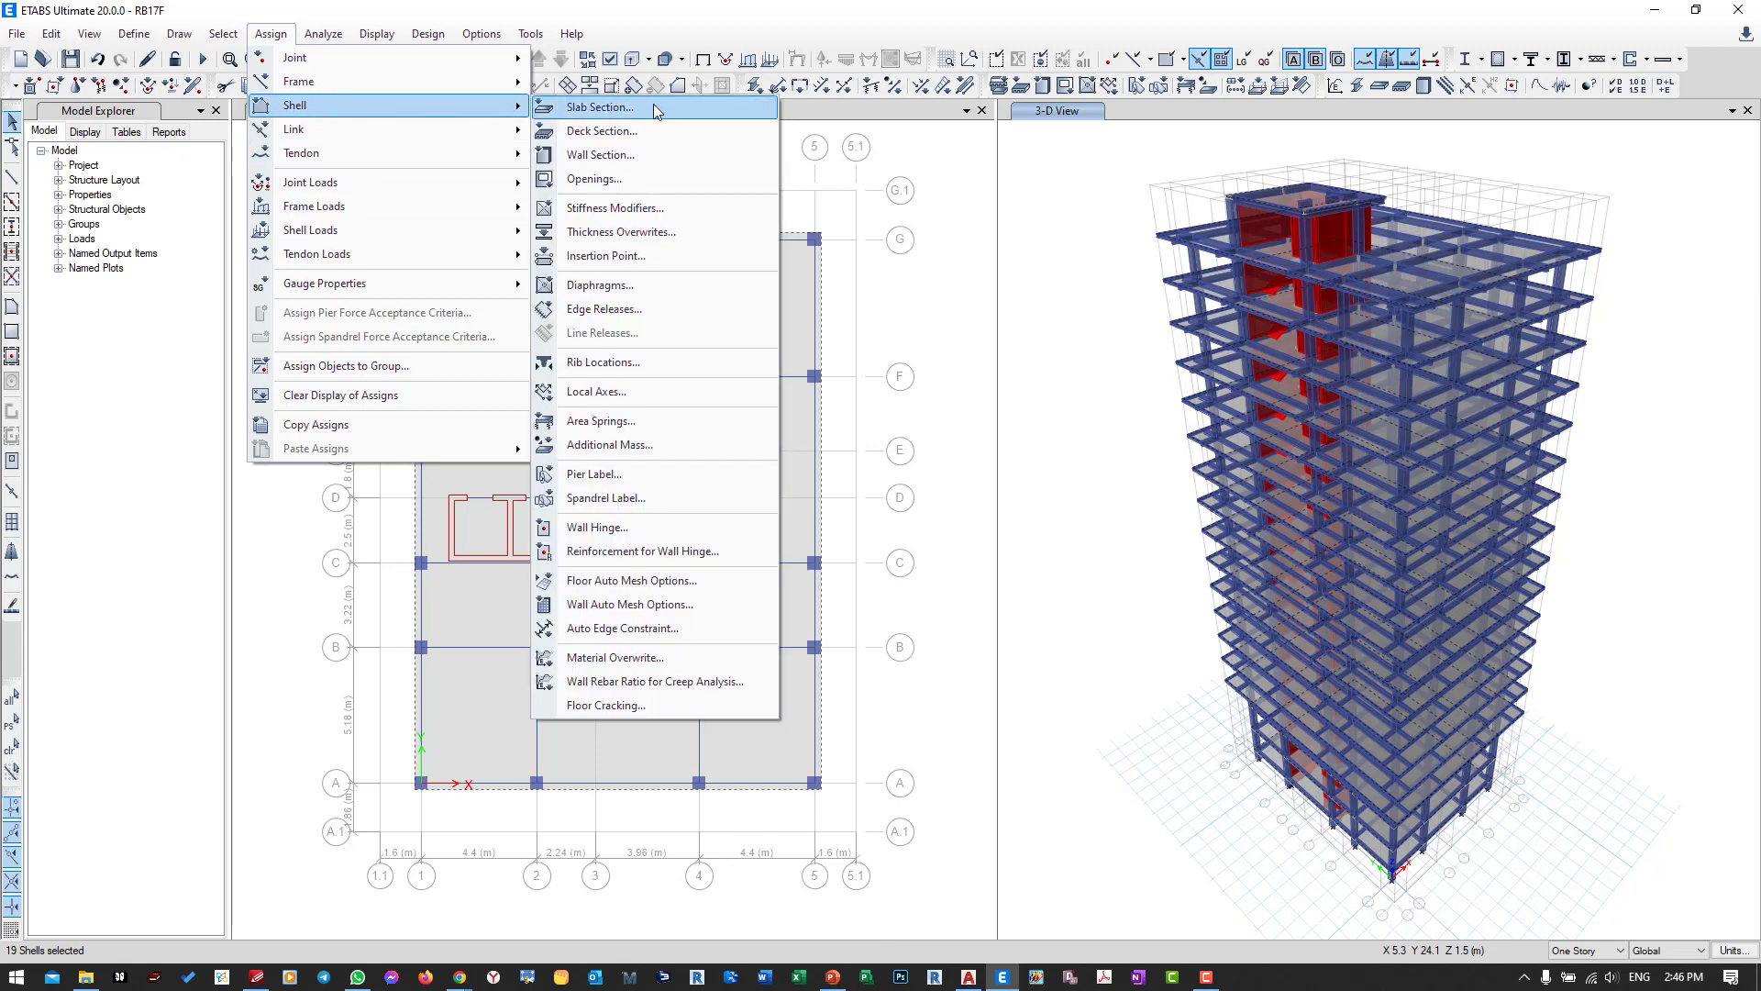
pyautogui.click(639, 588)
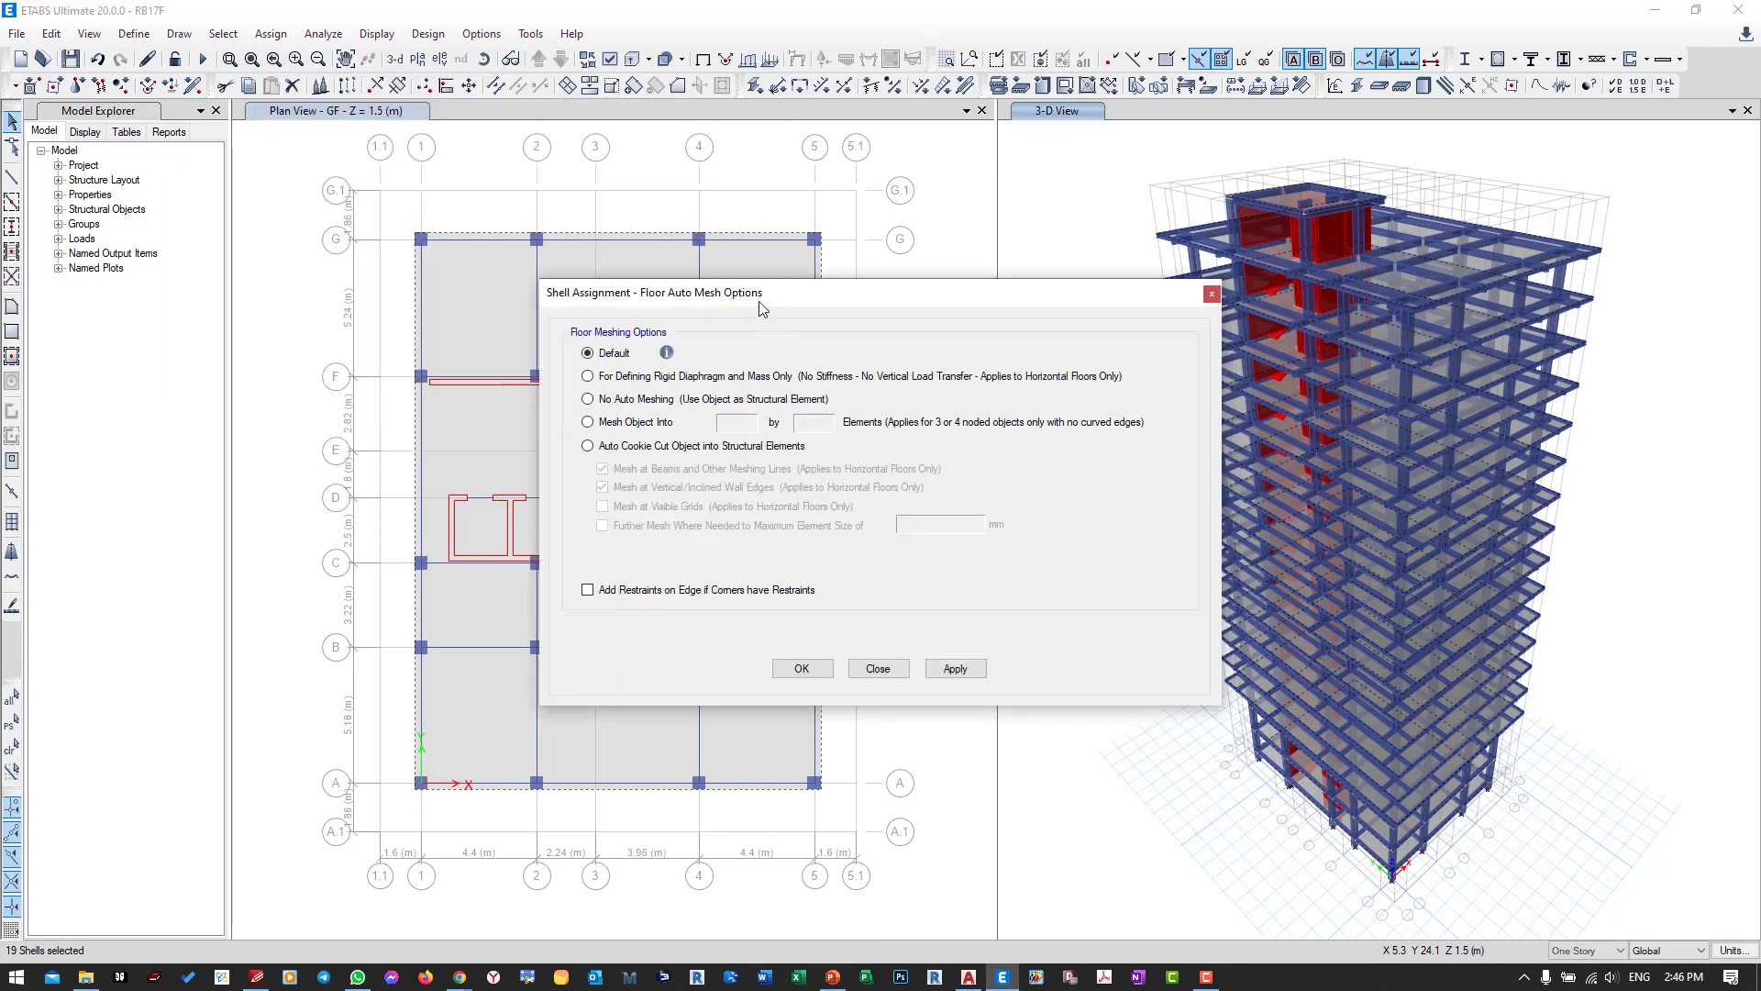
pyautogui.moveTo(757, 292); pyautogui.dragTo(582, 250)
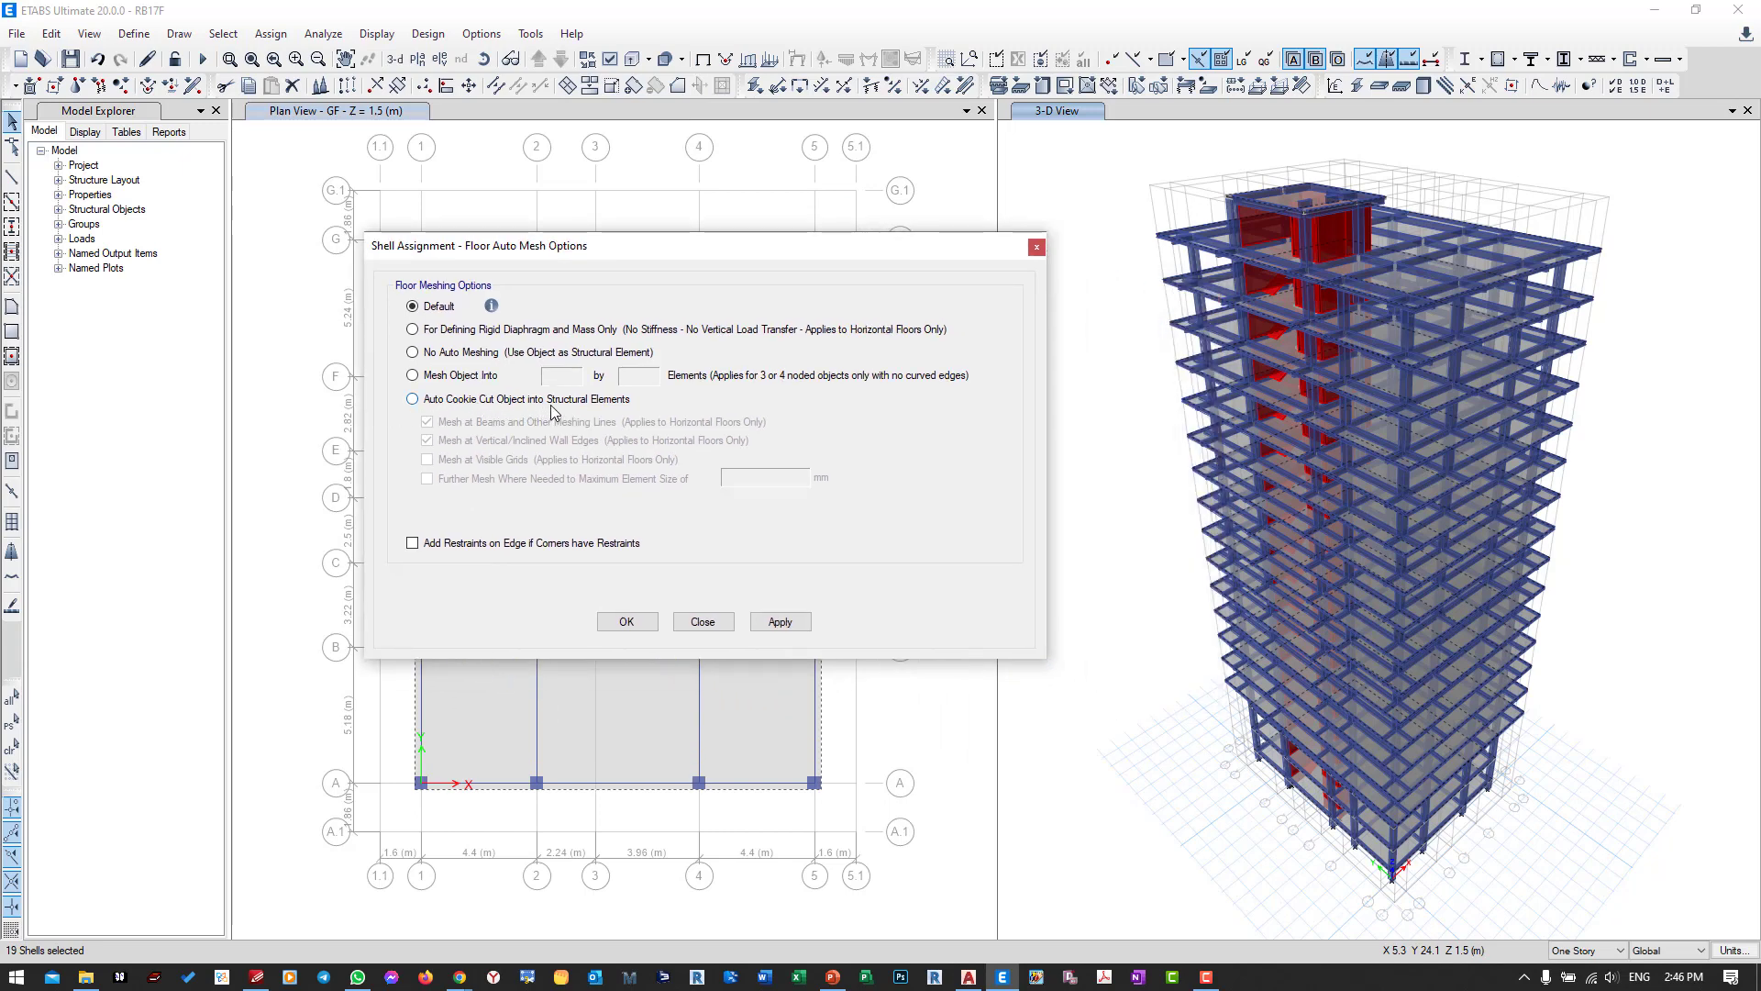
pyautogui.click(480, 401)
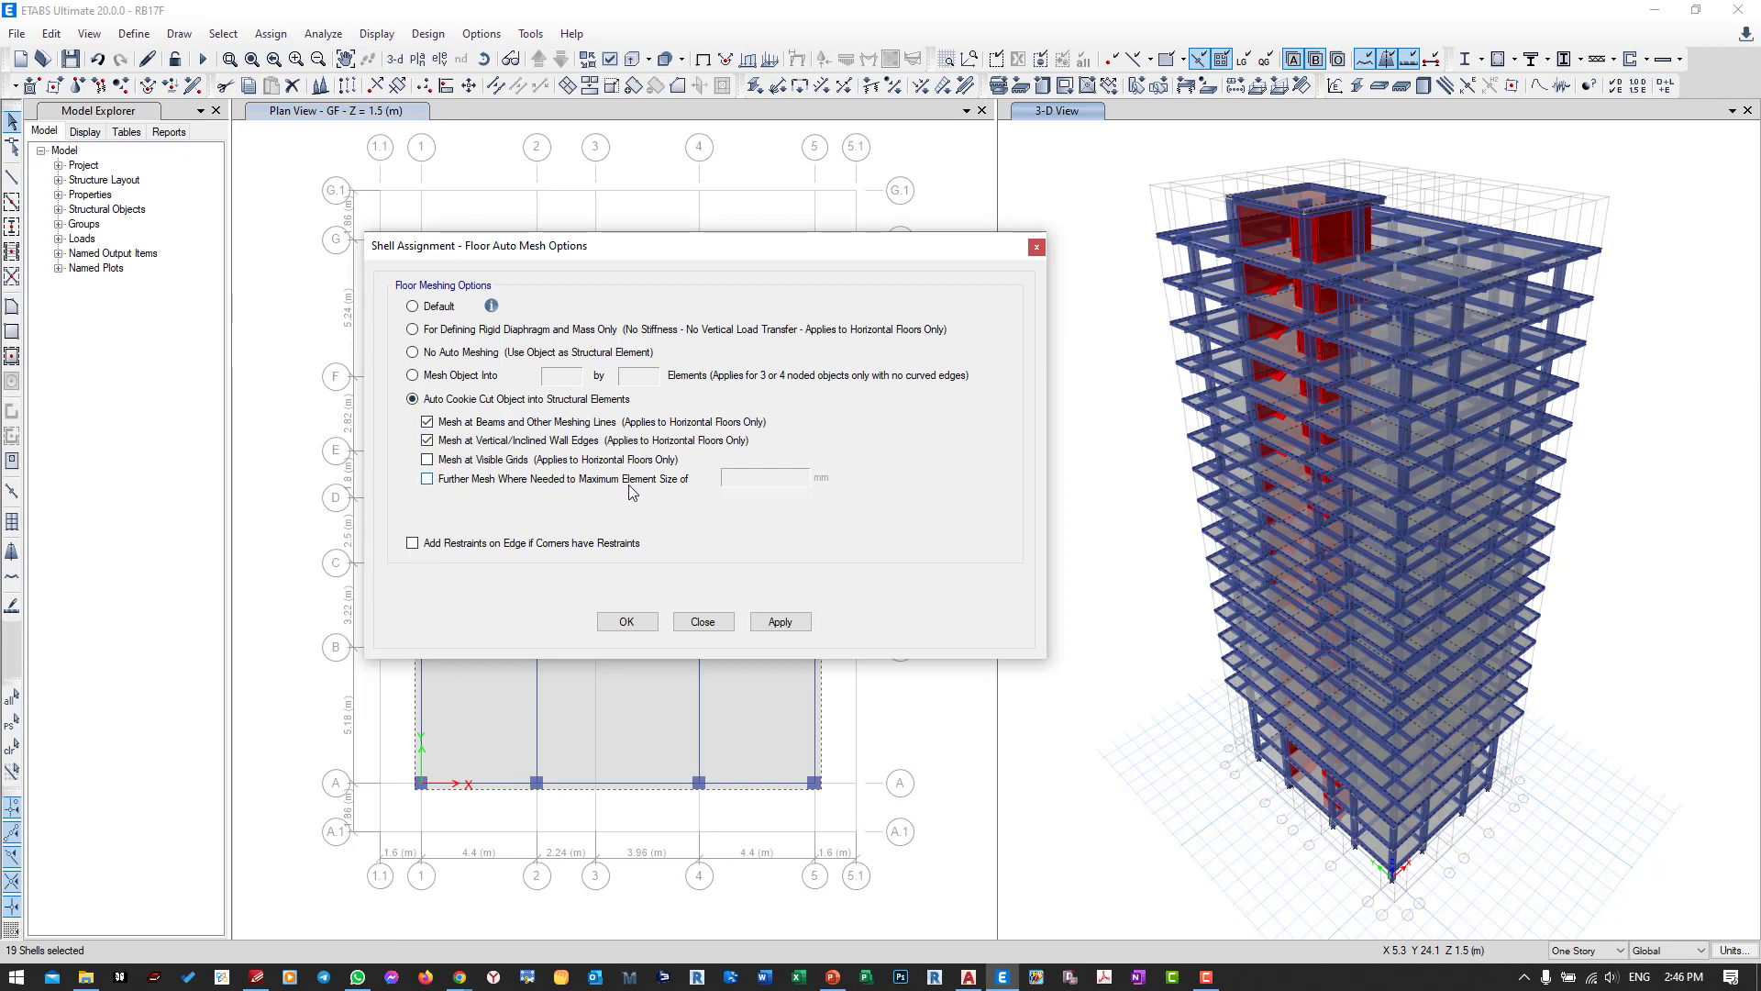
pyautogui.click(667, 483)
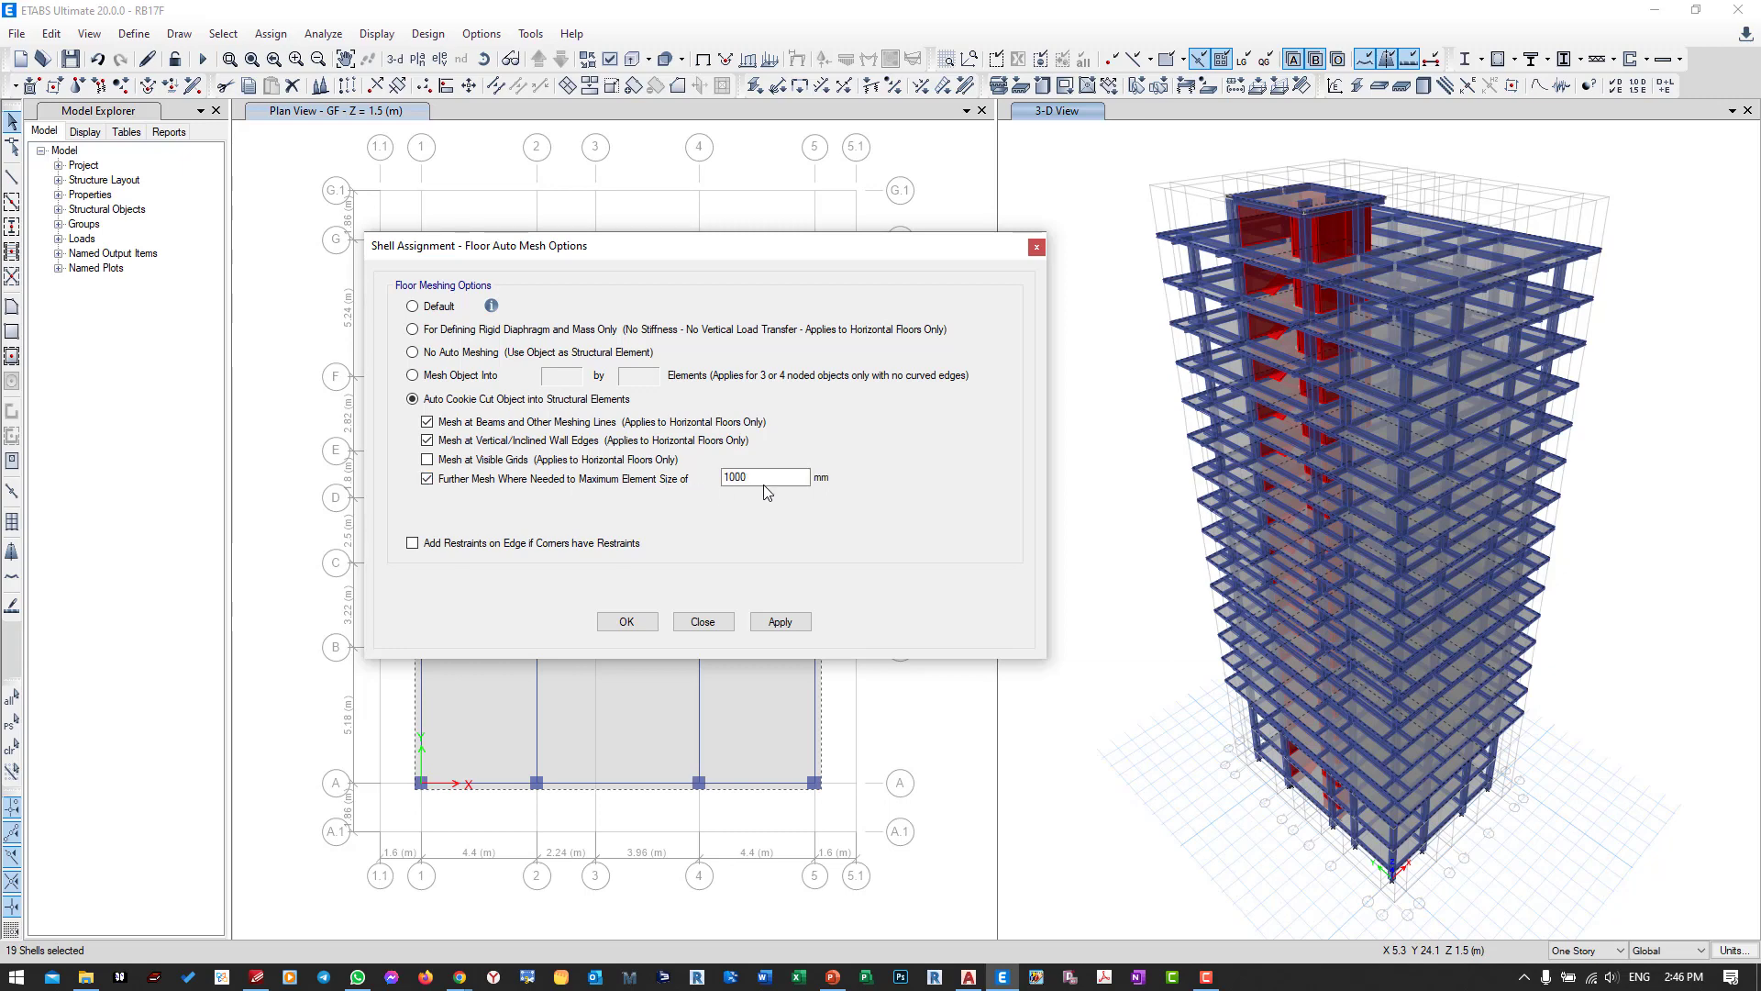
pyautogui.moveTo(762, 481); pyautogui.dragTo(666, 491)
pyautogui.write('500')
pyautogui.click(780, 622)
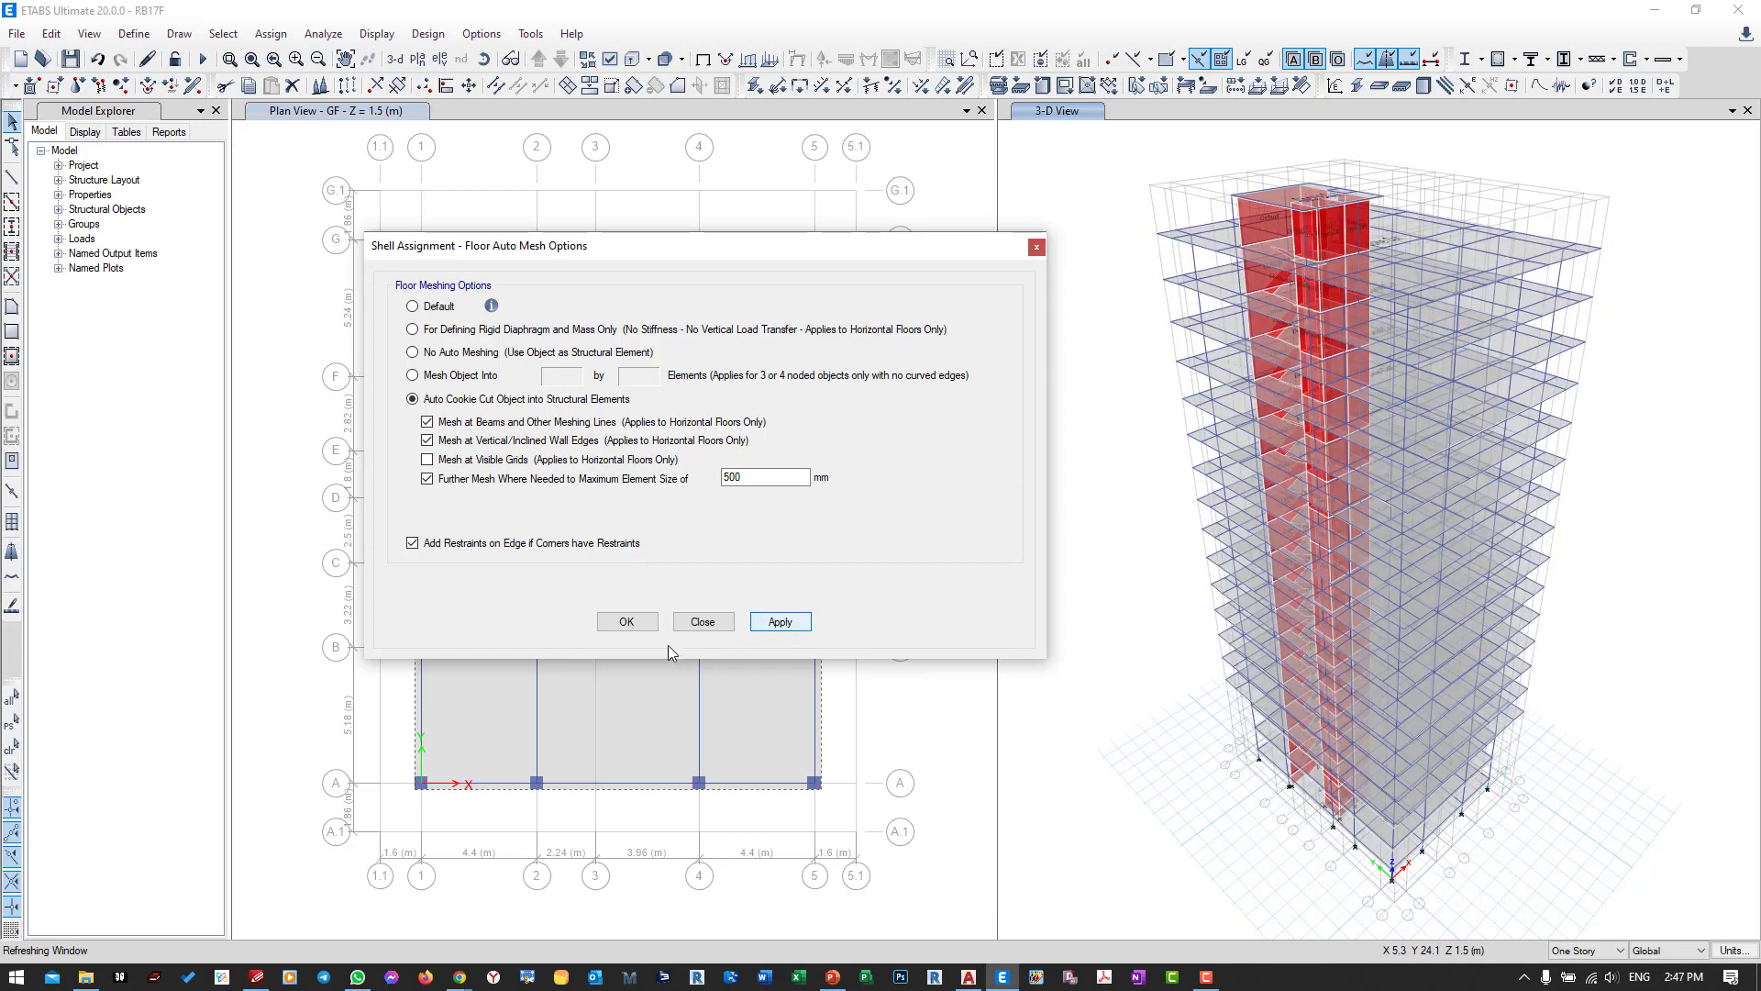
pyautogui.click(626, 622)
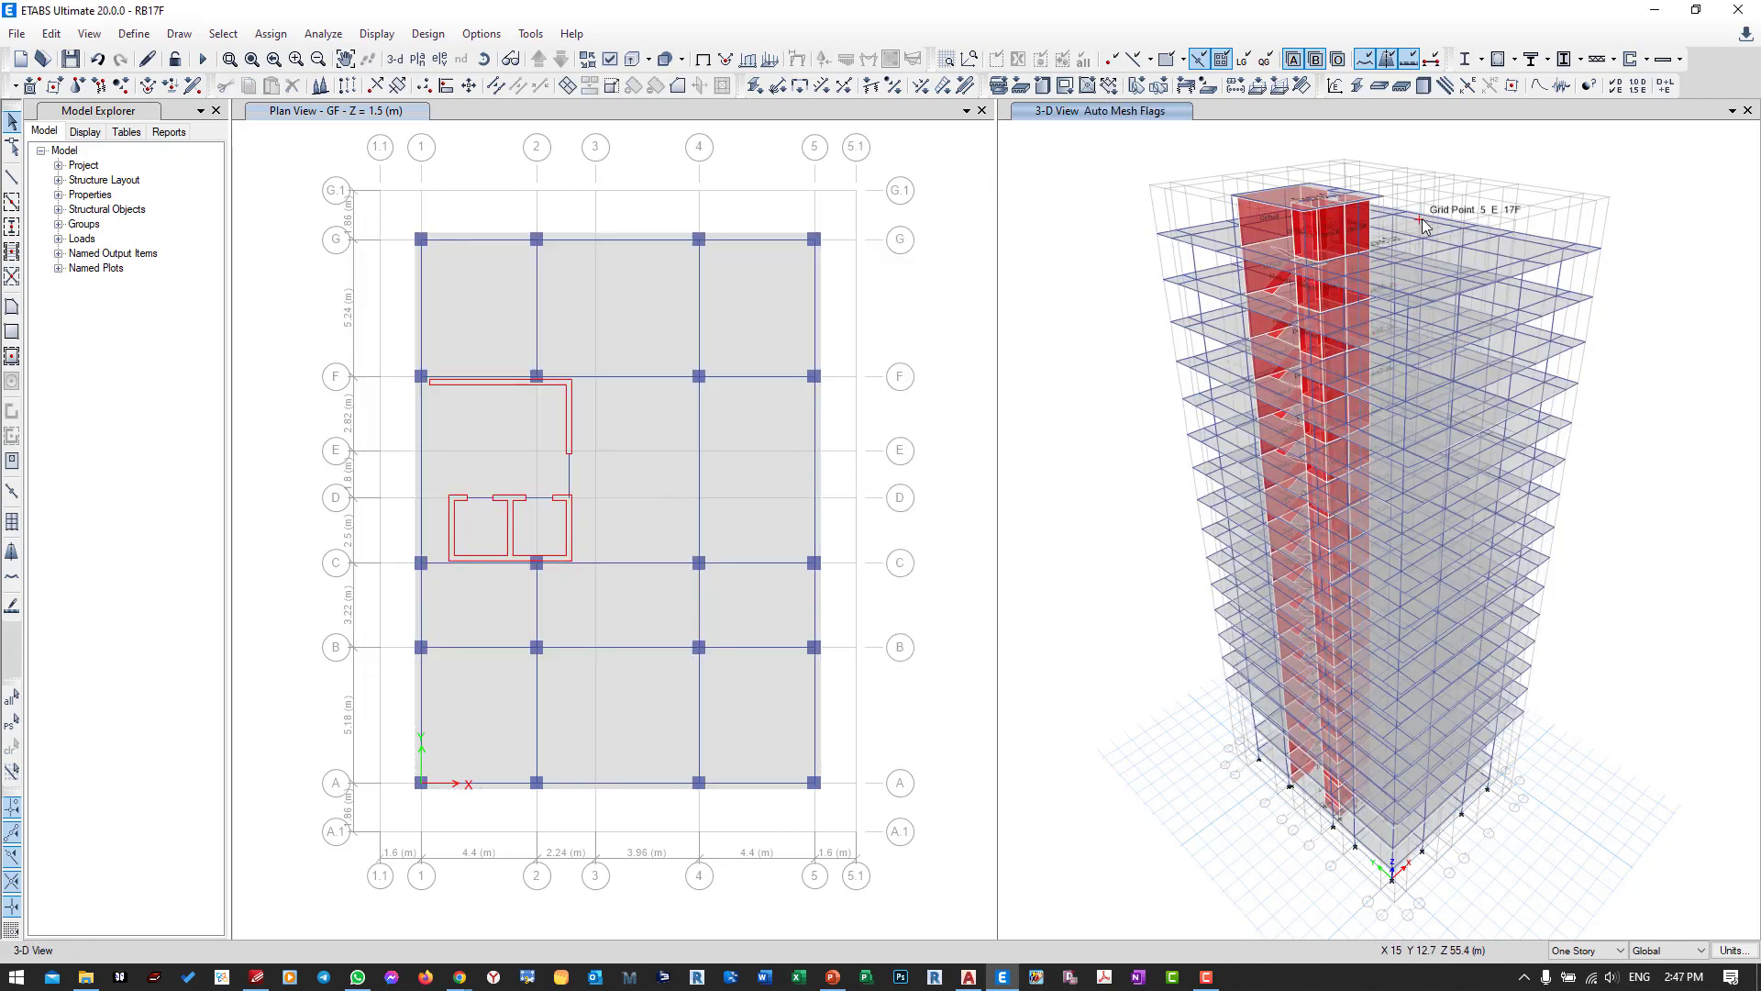
# Select all beams that have the frame properties RB(15X20) and RB(20X40).
pyautogui.scroll(5, 1371, 262)
pyautogui.moveTo(667, 260); pyautogui.dragTo(655, 229, button='middle')
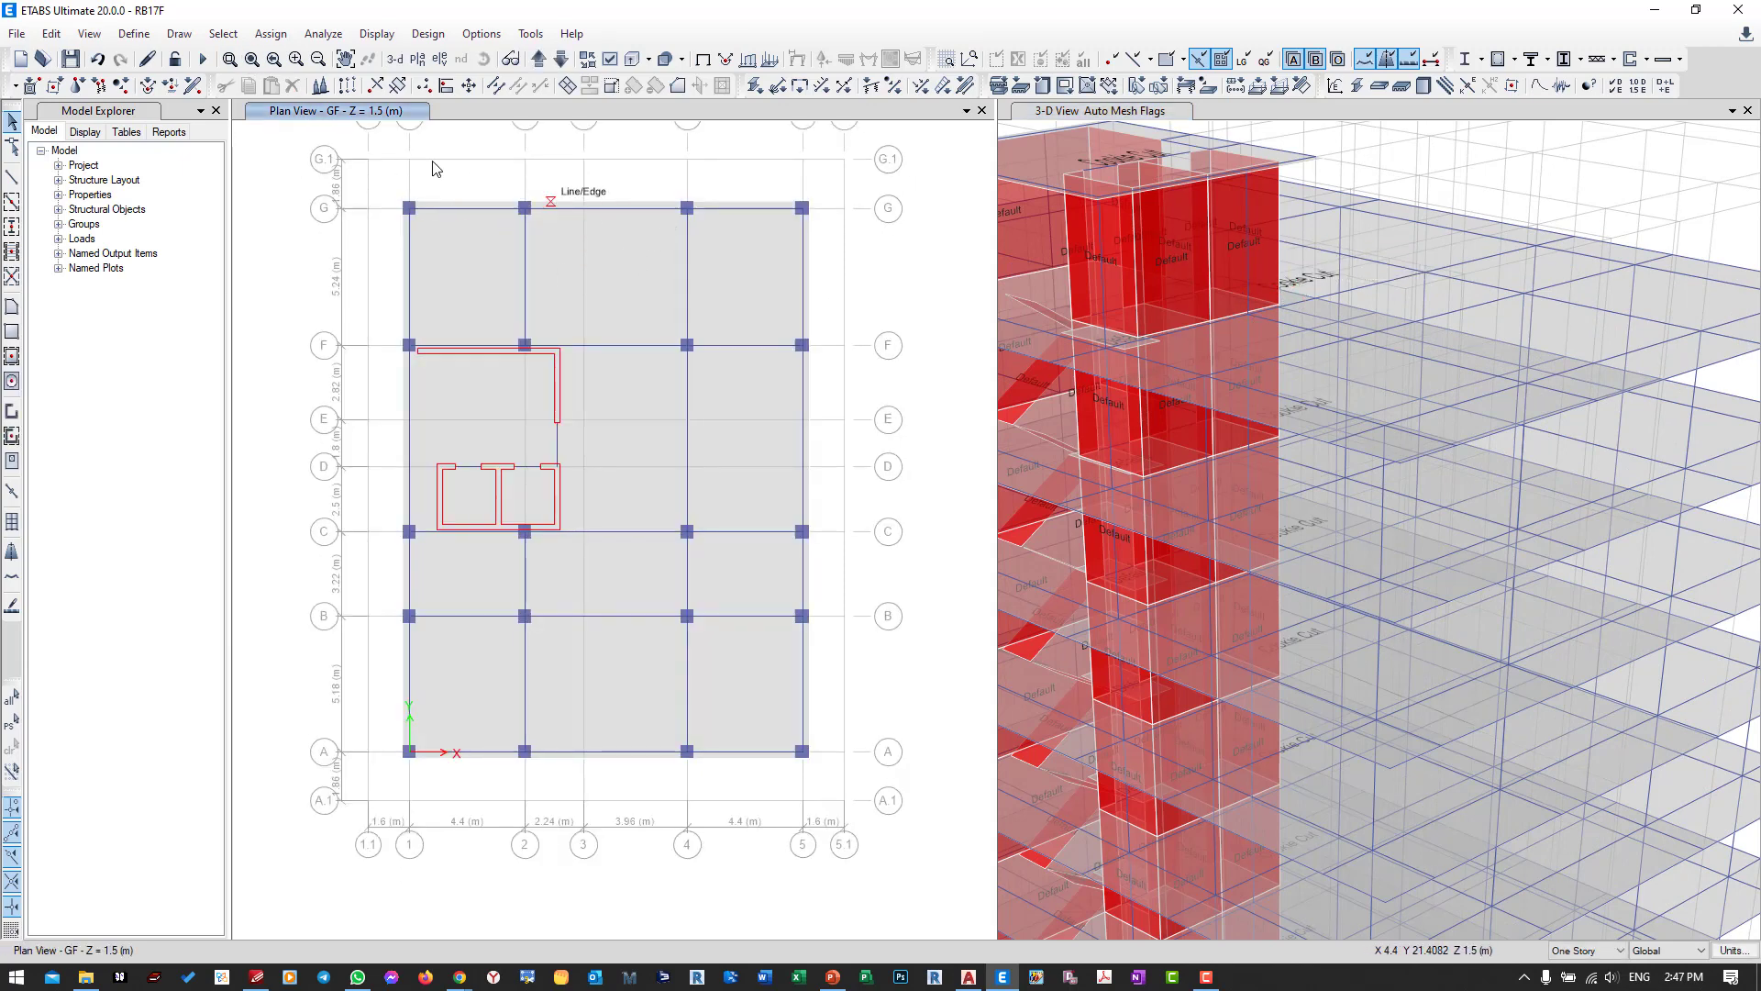
pyautogui.click(224, 34)
pyautogui.moveTo(257, 58)
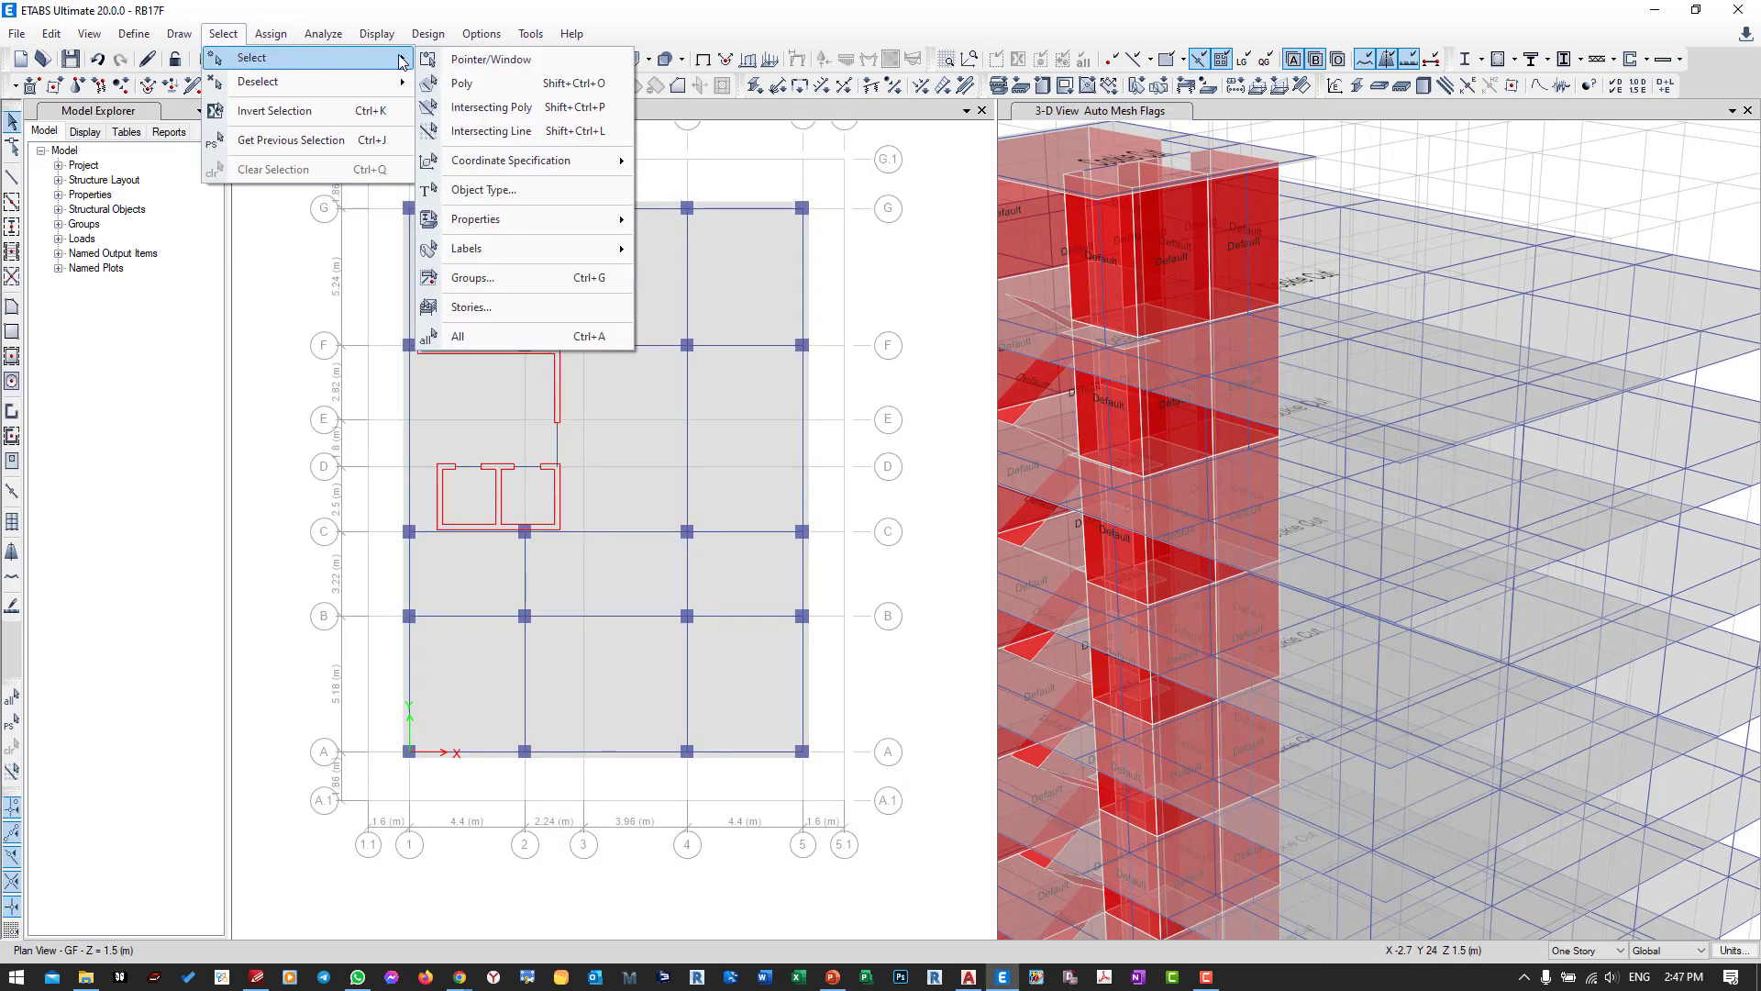
pyautogui.moveTo(479, 220)
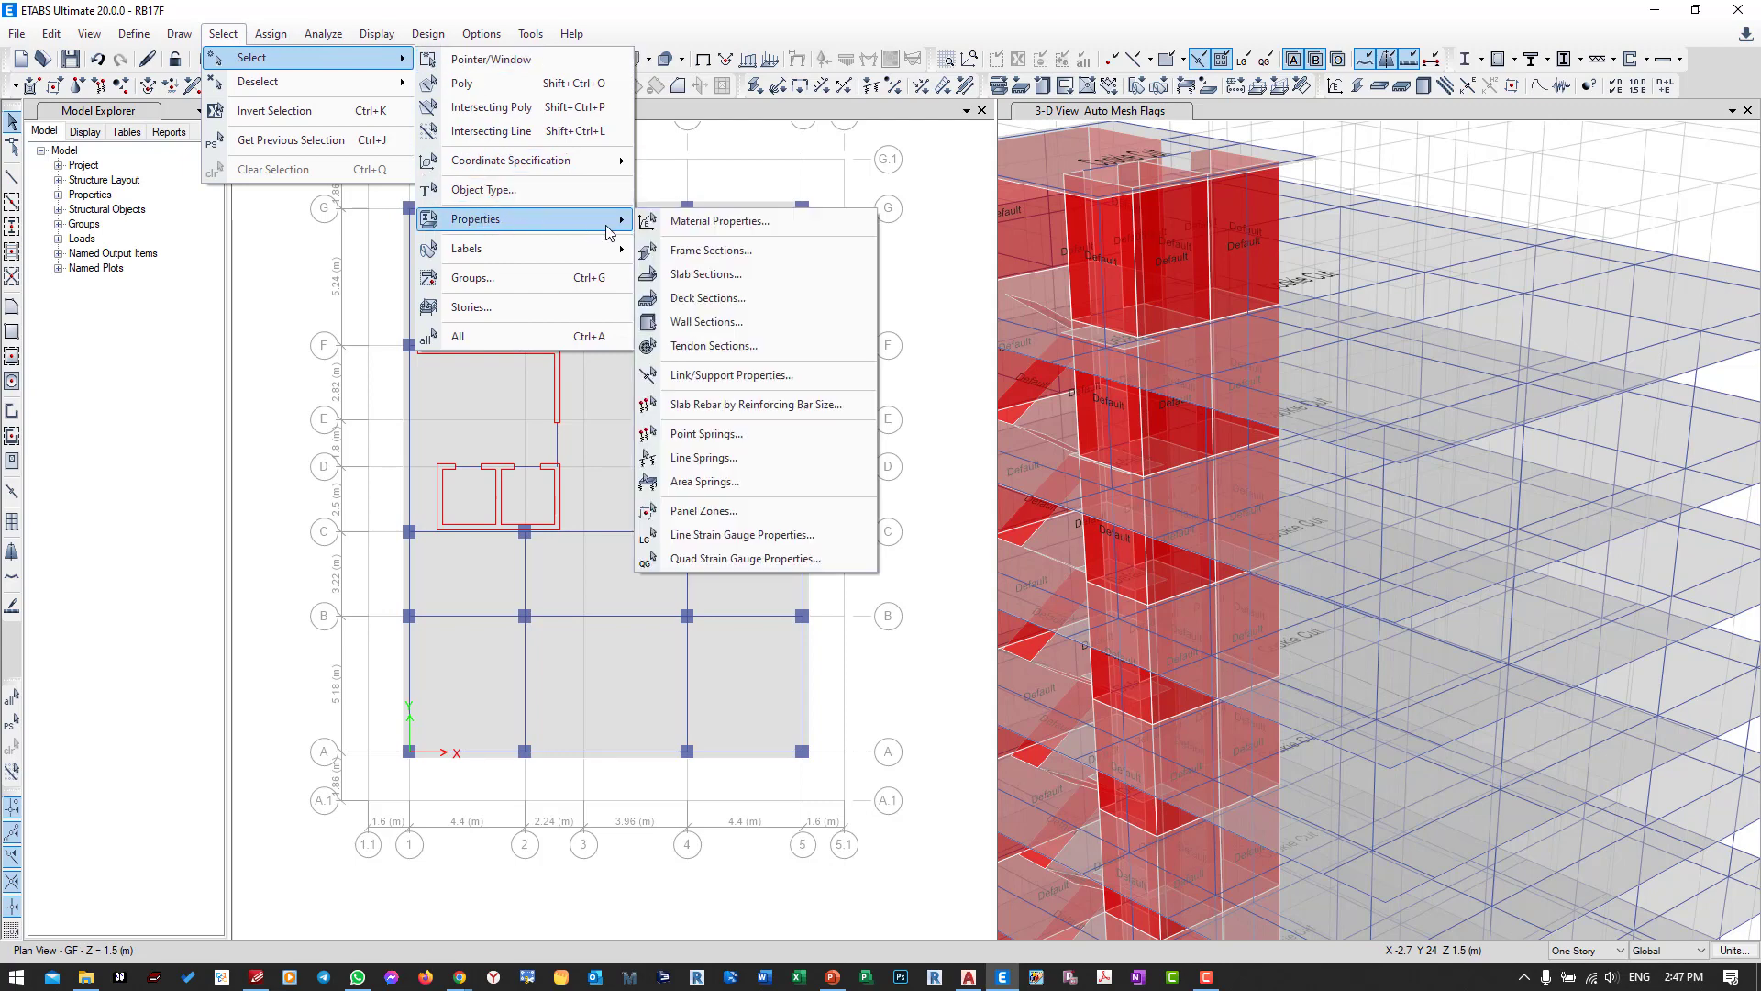
pyautogui.click(695, 255)
pyautogui.moveTo(793, 400); pyautogui.dragTo(795, 416)
pyautogui.click(804, 704)
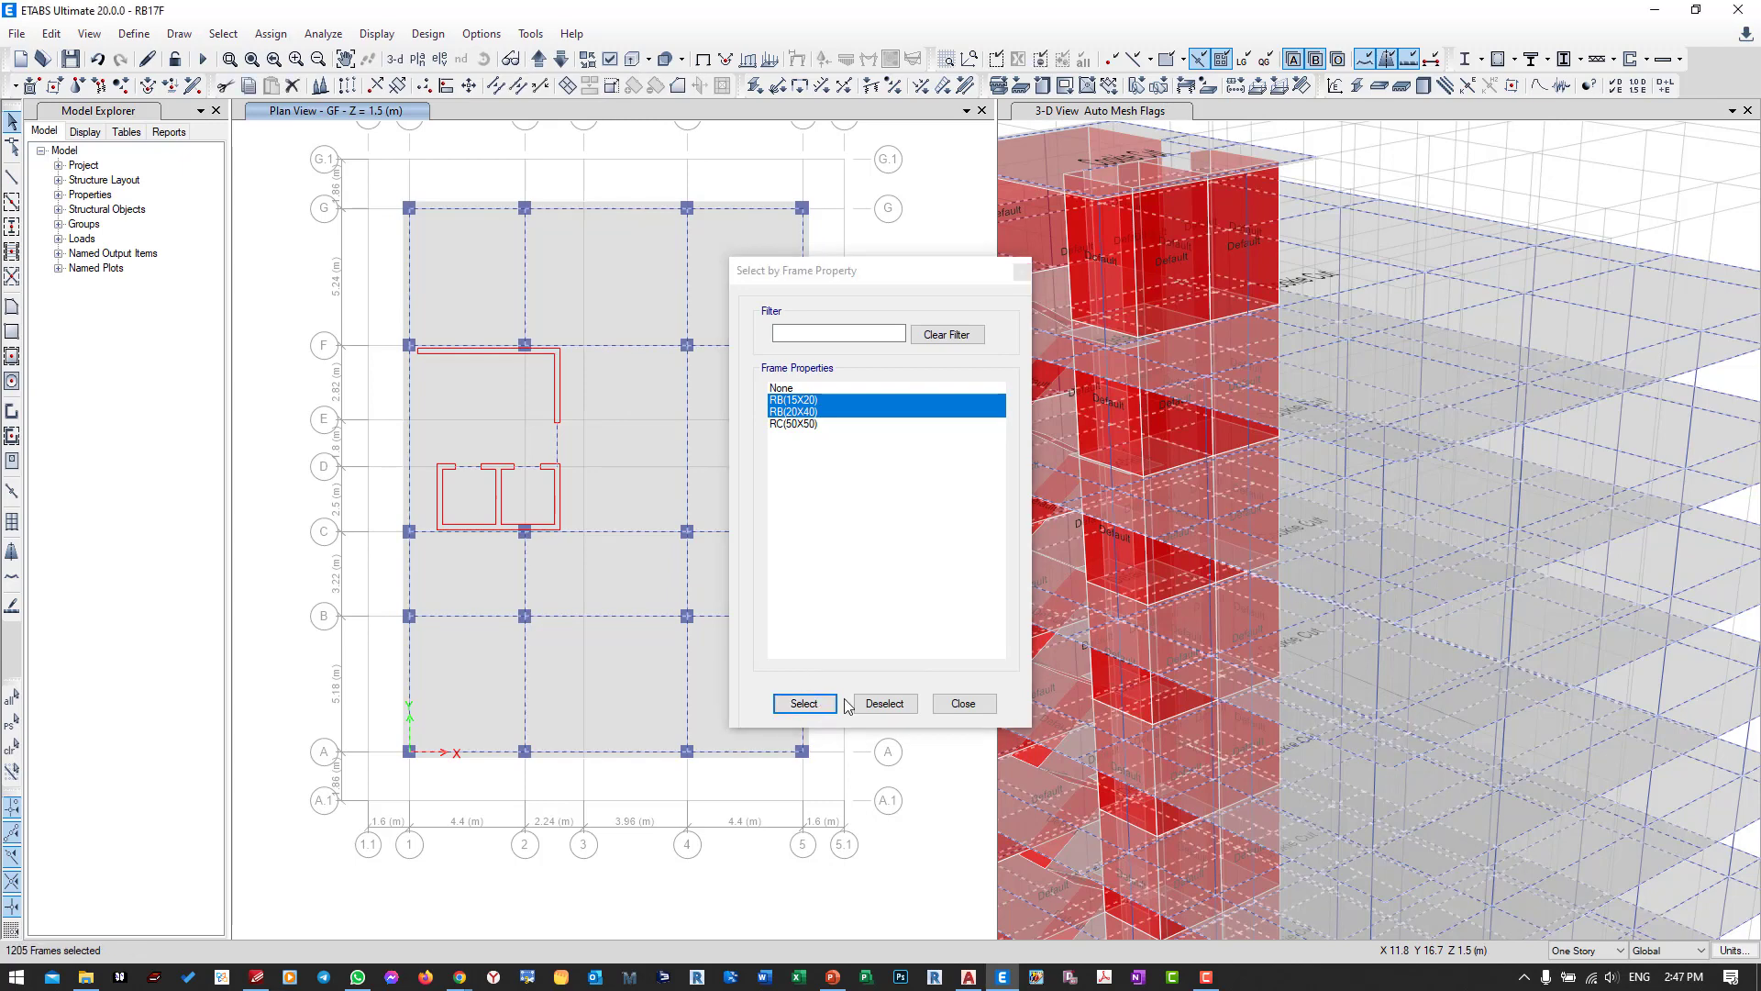
pyautogui.click(964, 709)
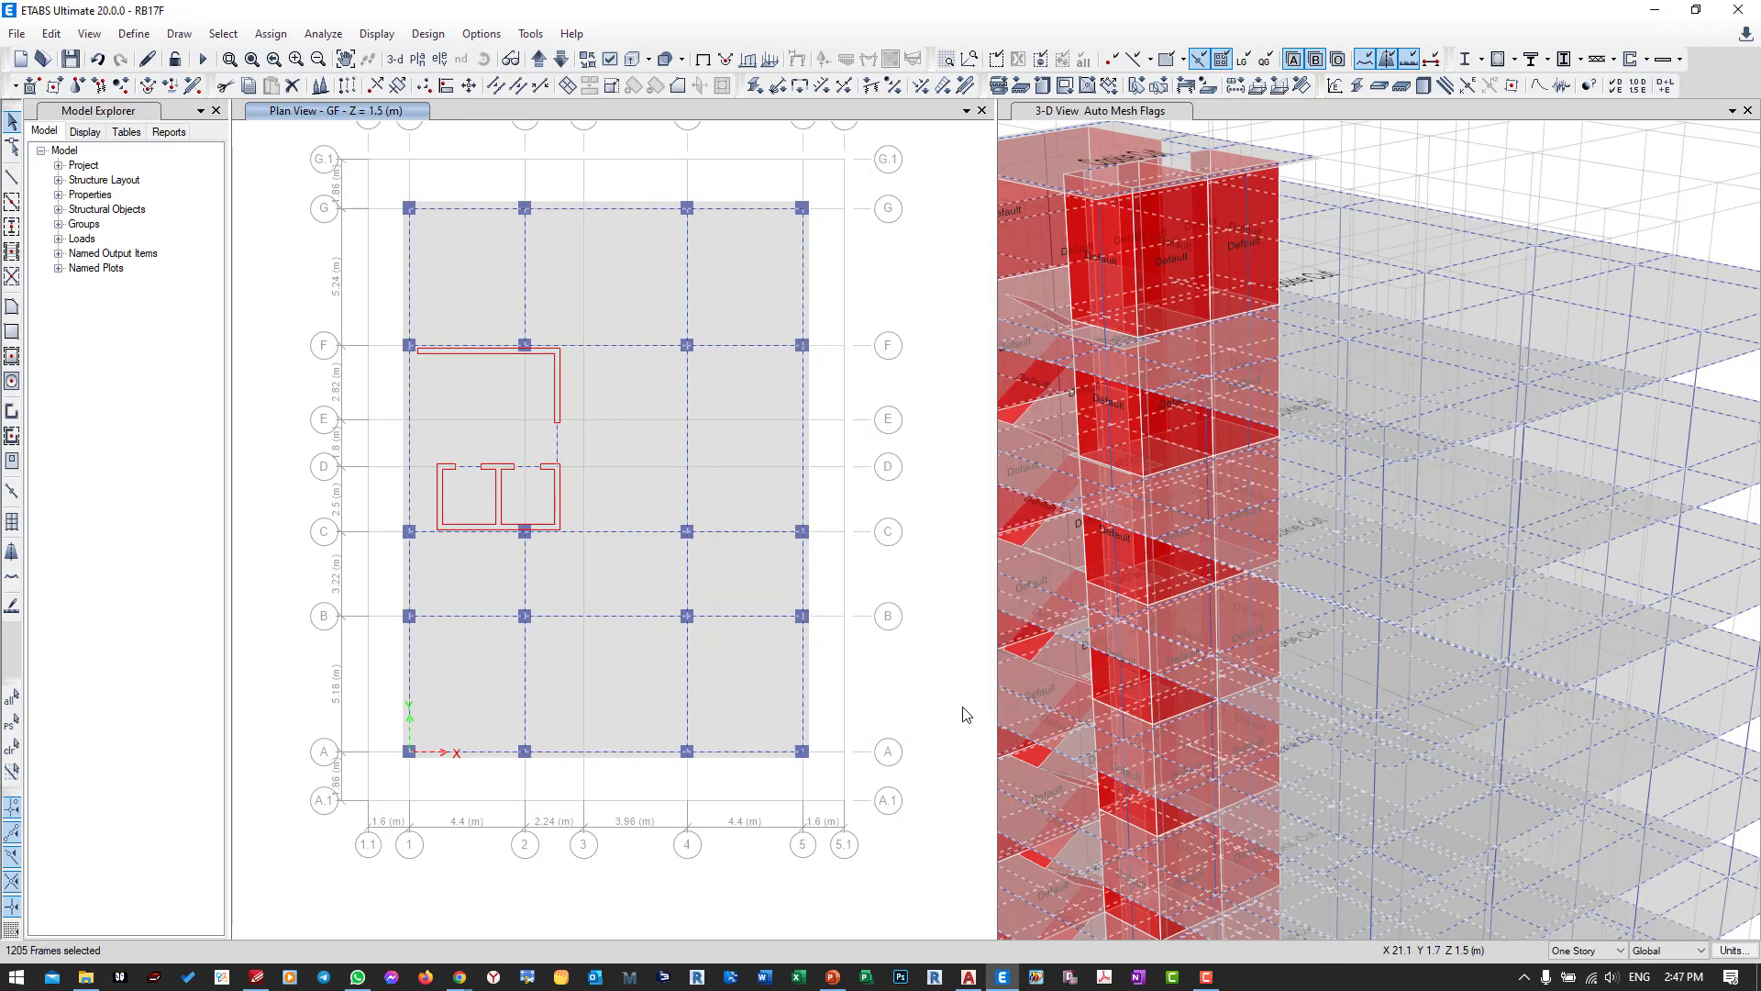
# Assign auto meshing to the selected beams at intermediate joints and at intersections with other frames and area edges.
pyautogui.click(273, 34)
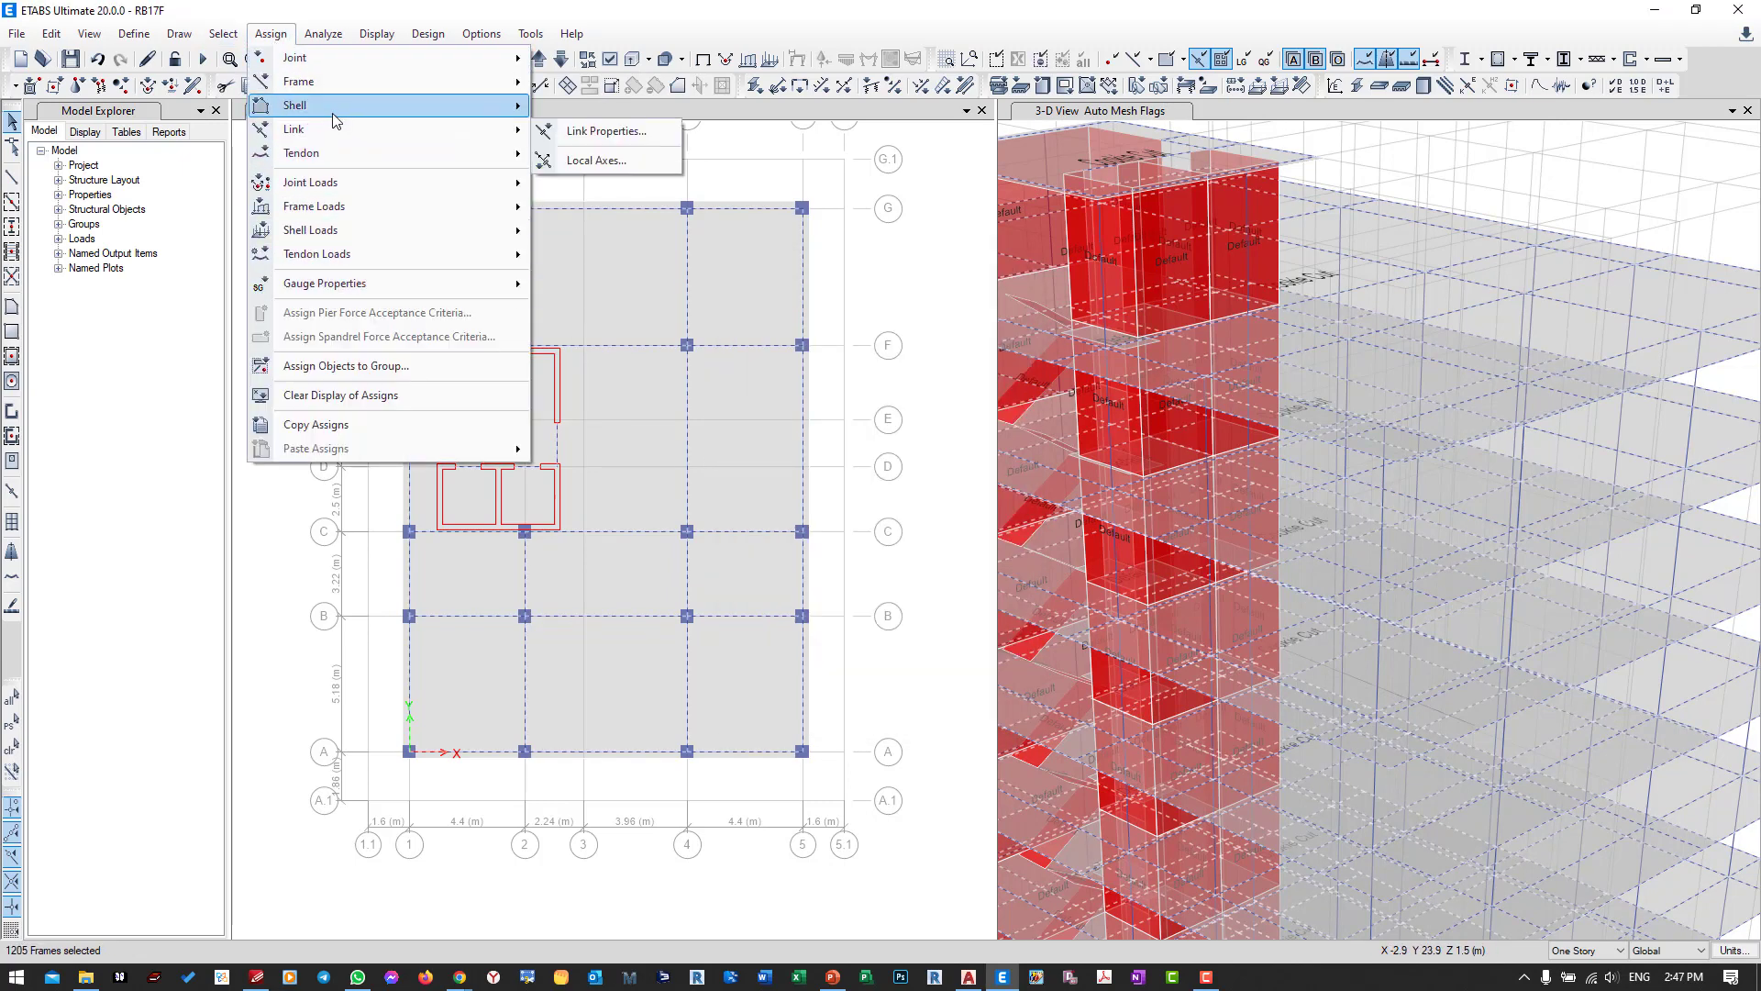
pyautogui.moveTo(324, 105)
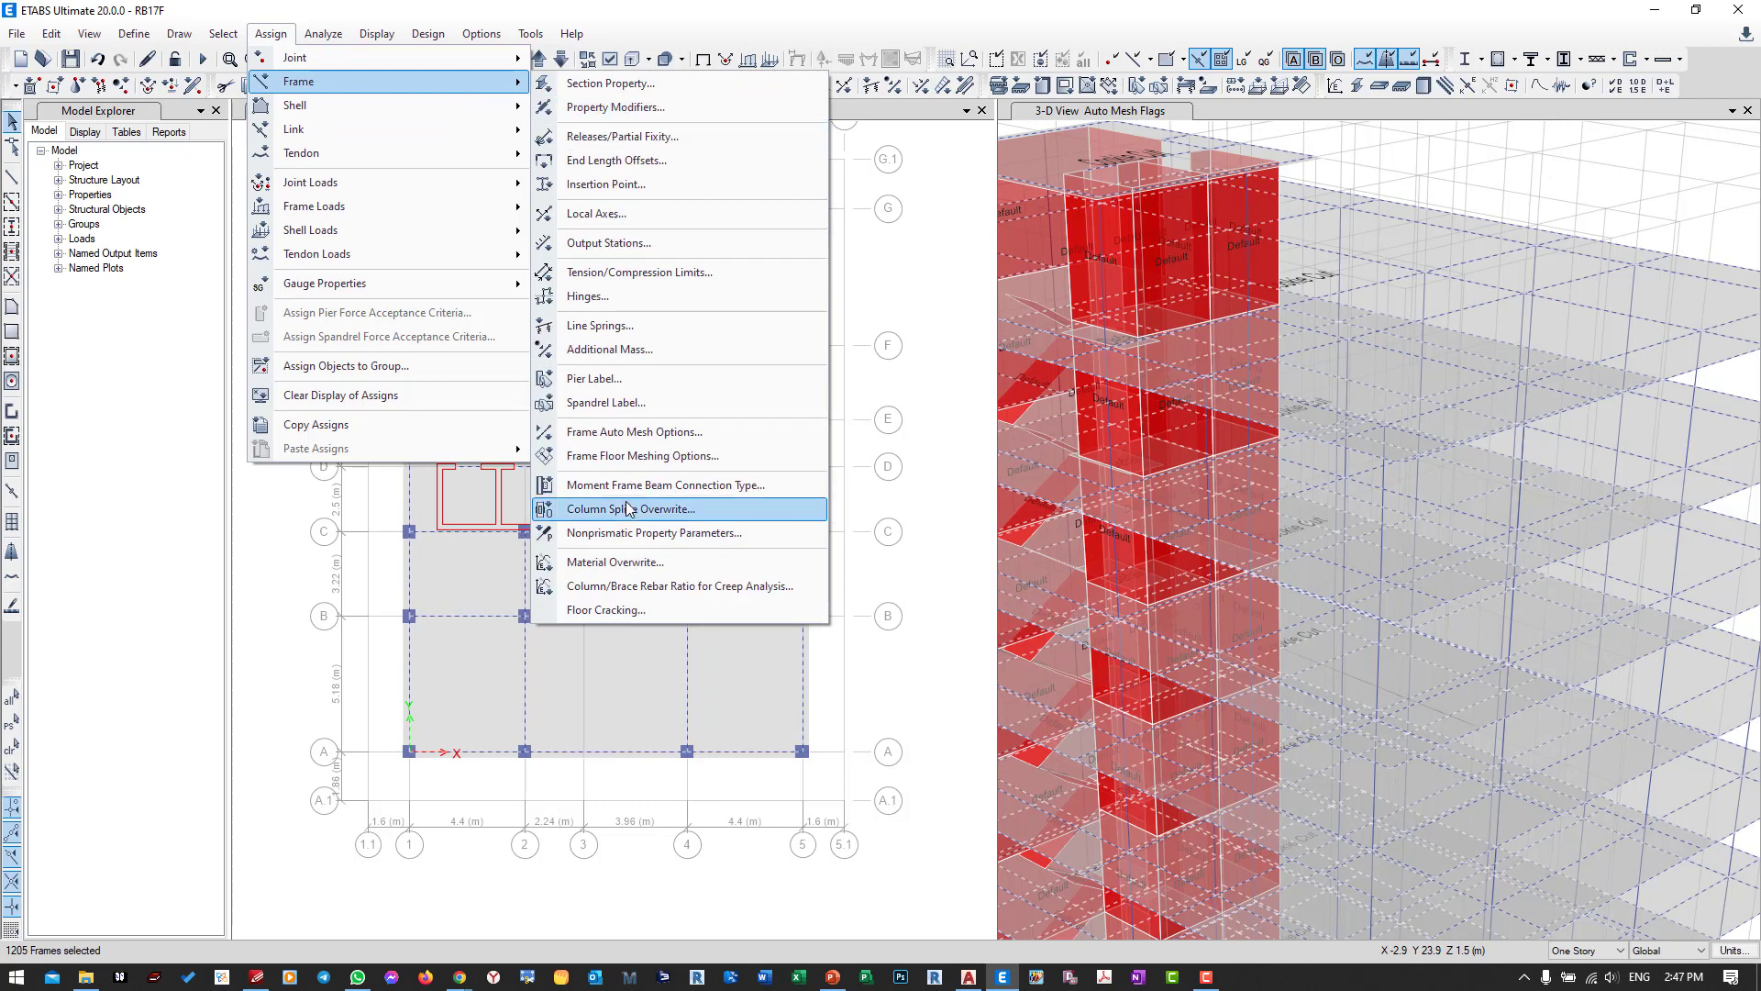
pyautogui.click(633, 440)
pyautogui.moveTo(770, 332); pyautogui.dragTo(360, 286)
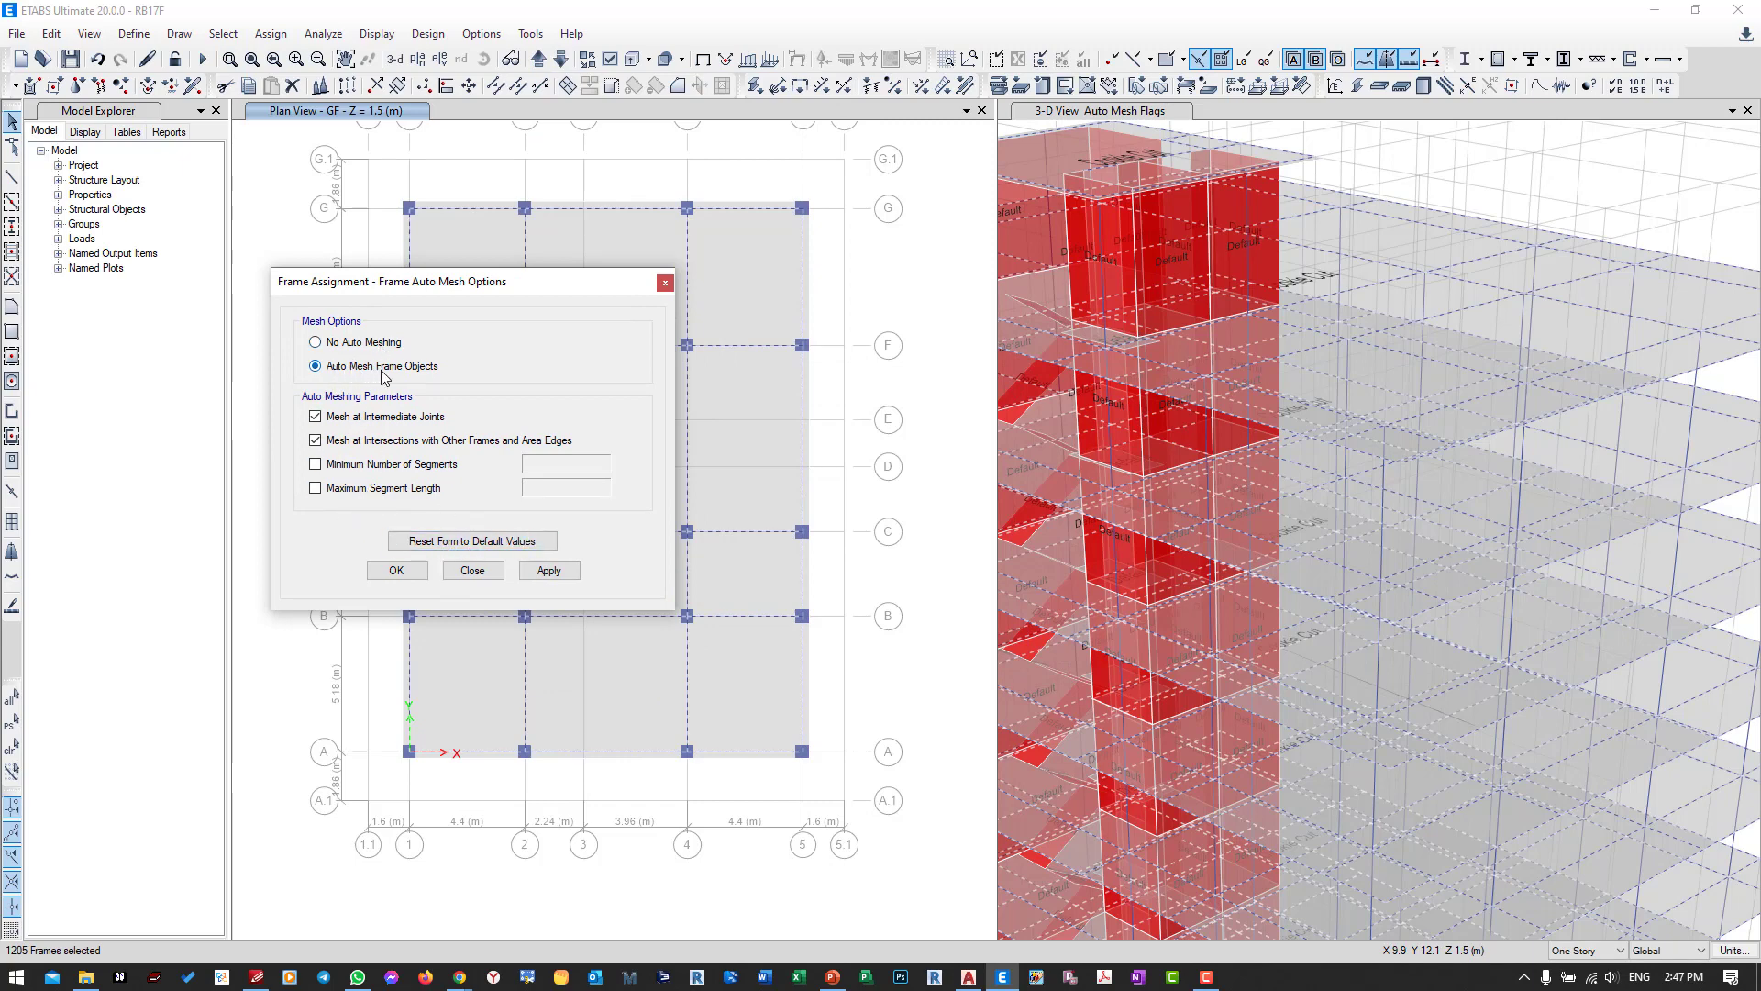
pyautogui.click(546, 573)
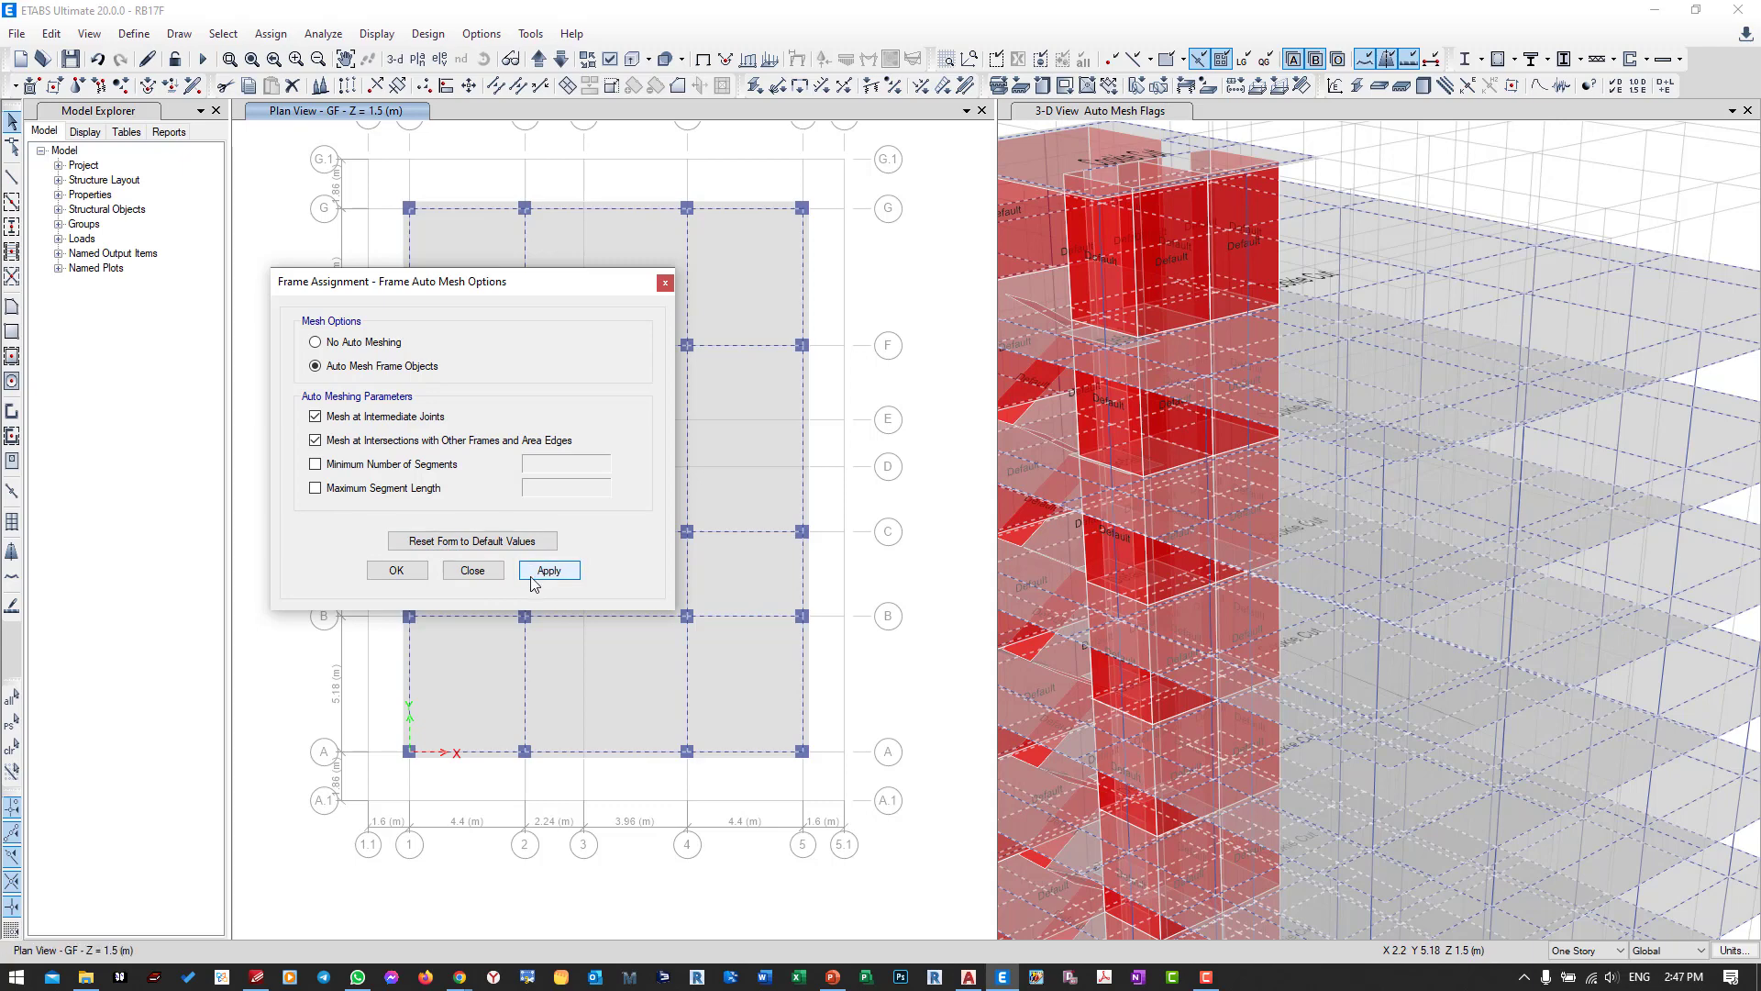
pyautogui.click(397, 570)
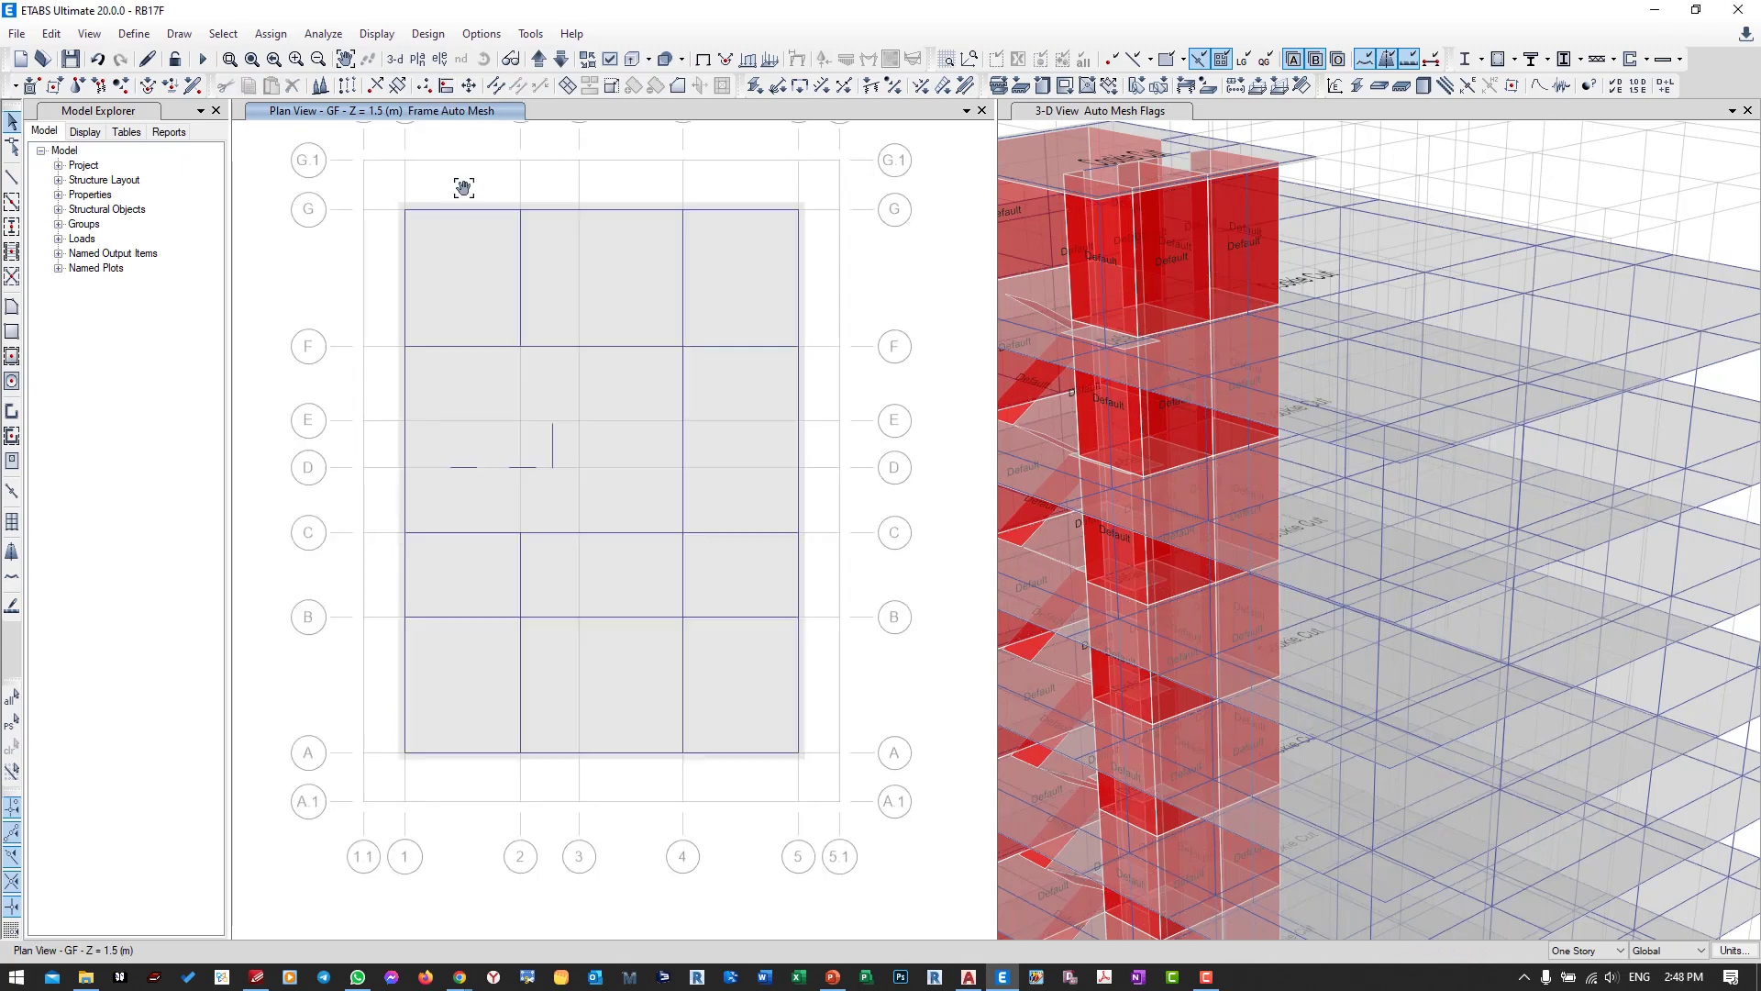
# Select all walls that have the W20 wall property.
pyautogui.click(223, 34)
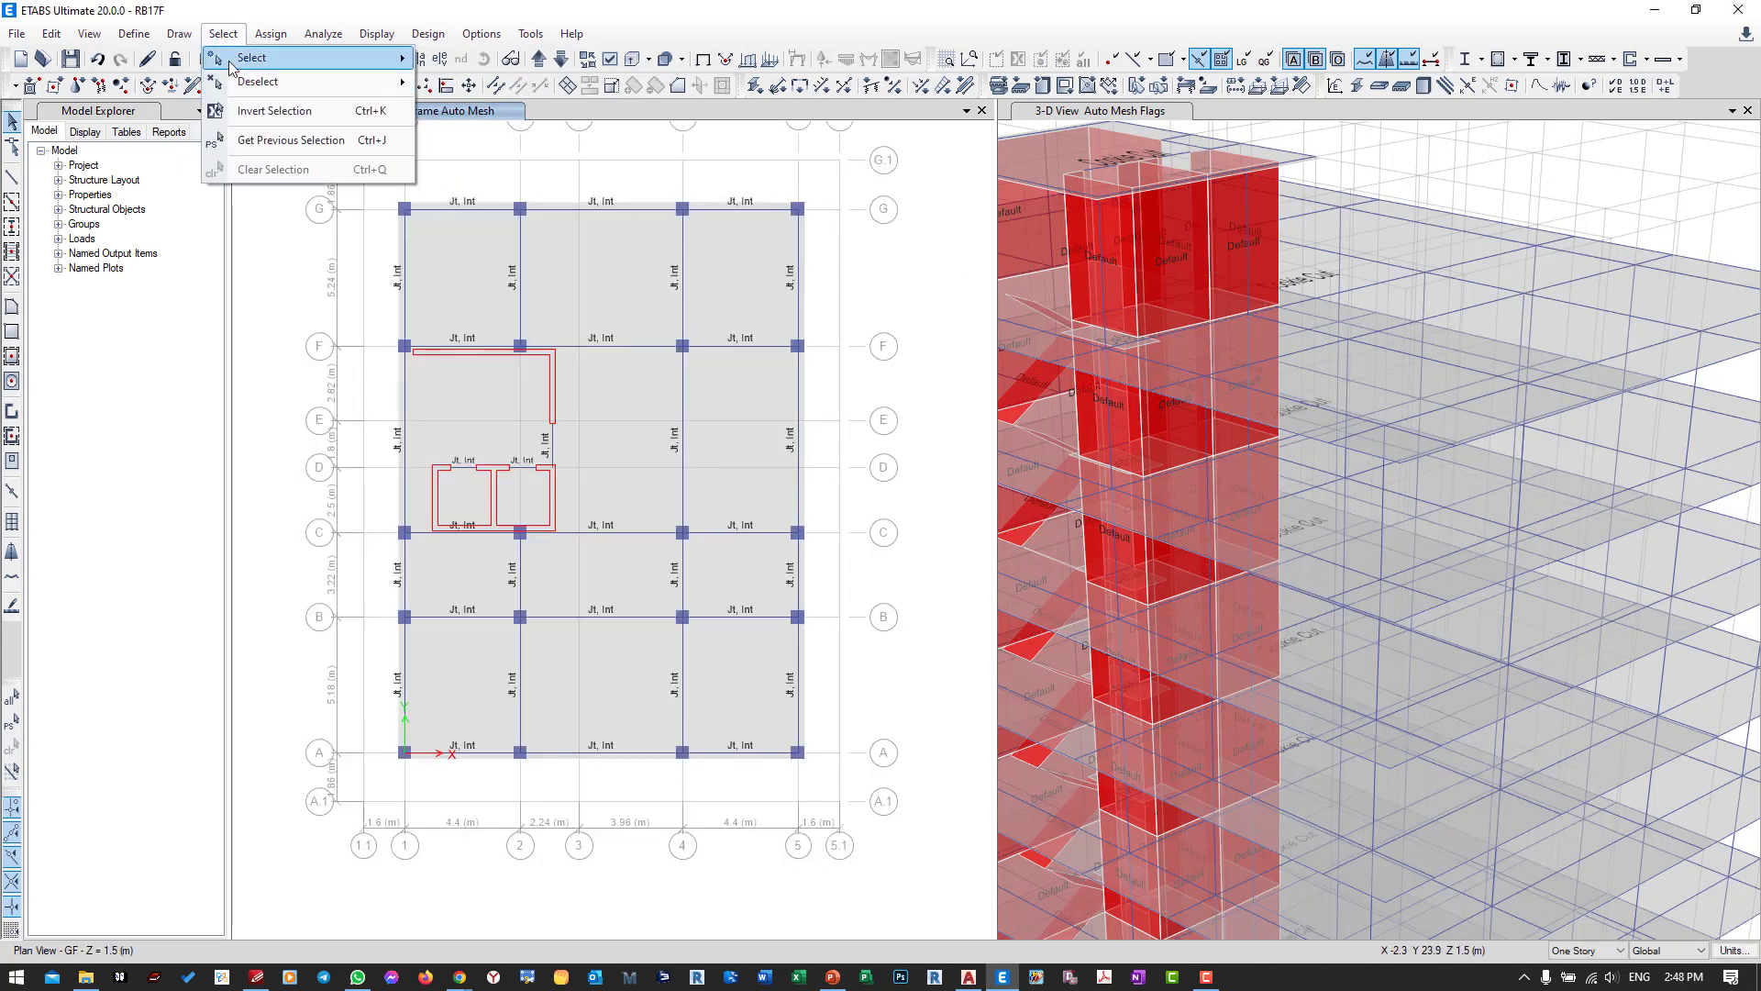
pyautogui.moveTo(260, 63)
pyautogui.moveTo(521, 220)
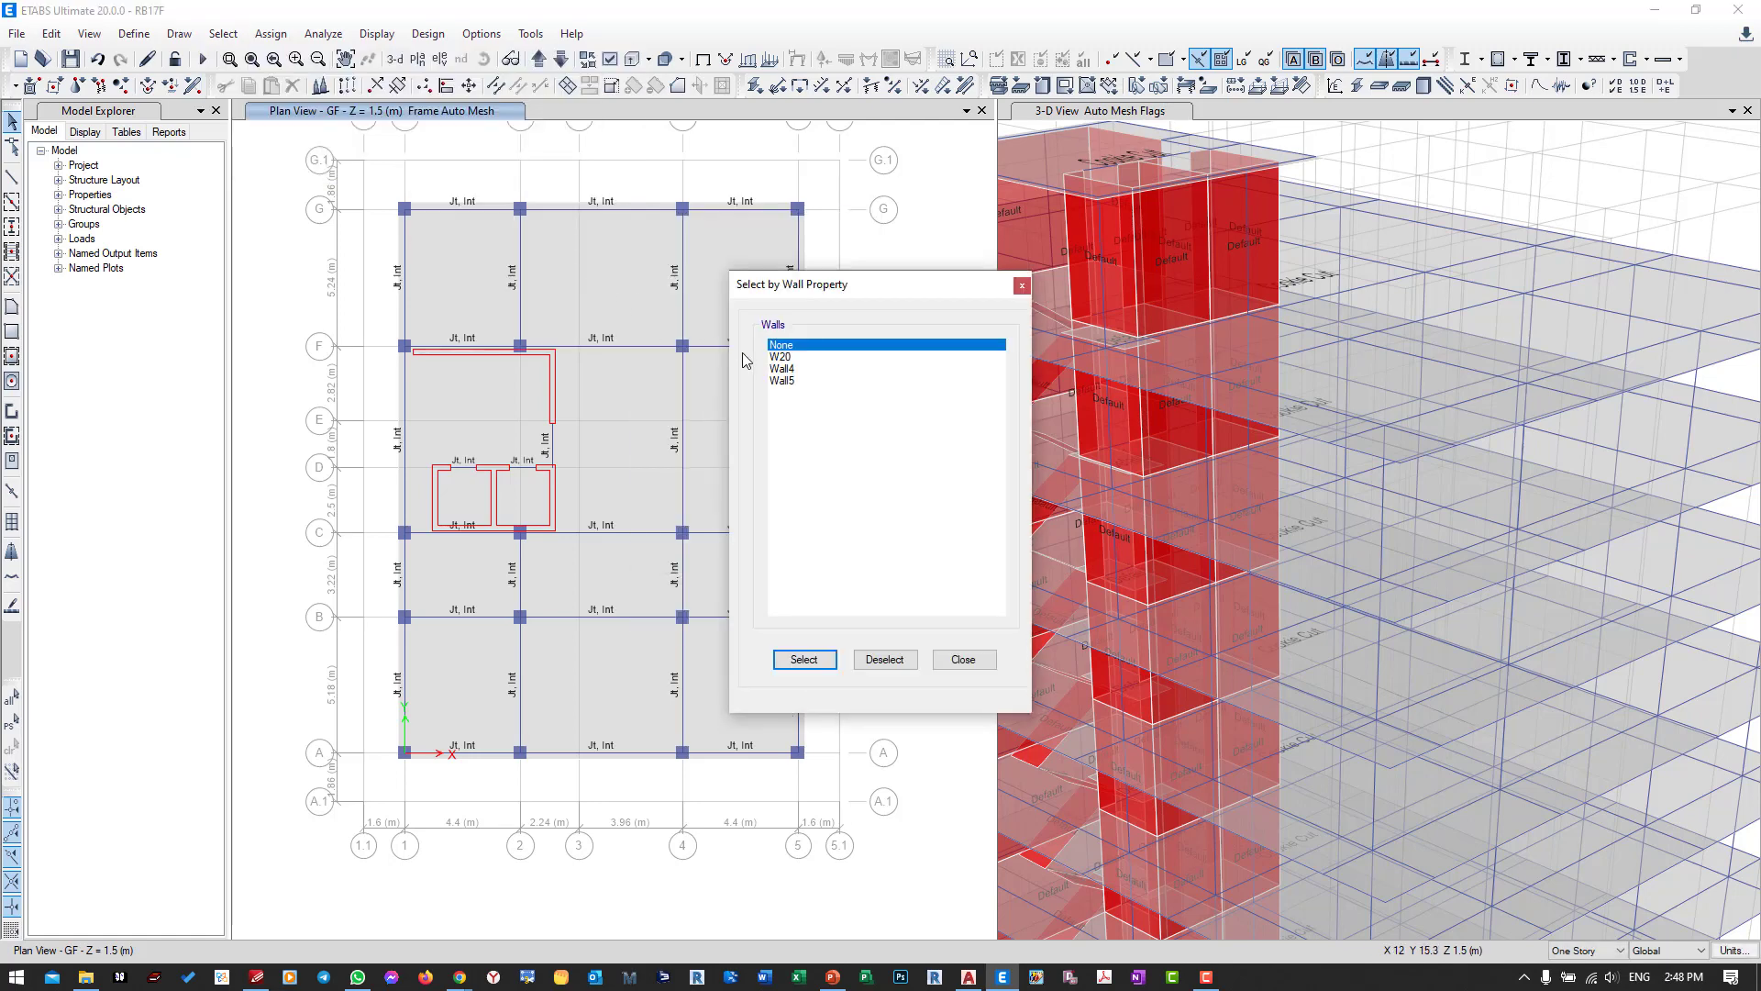
pyautogui.click(780, 357)
pyautogui.click(803, 657)
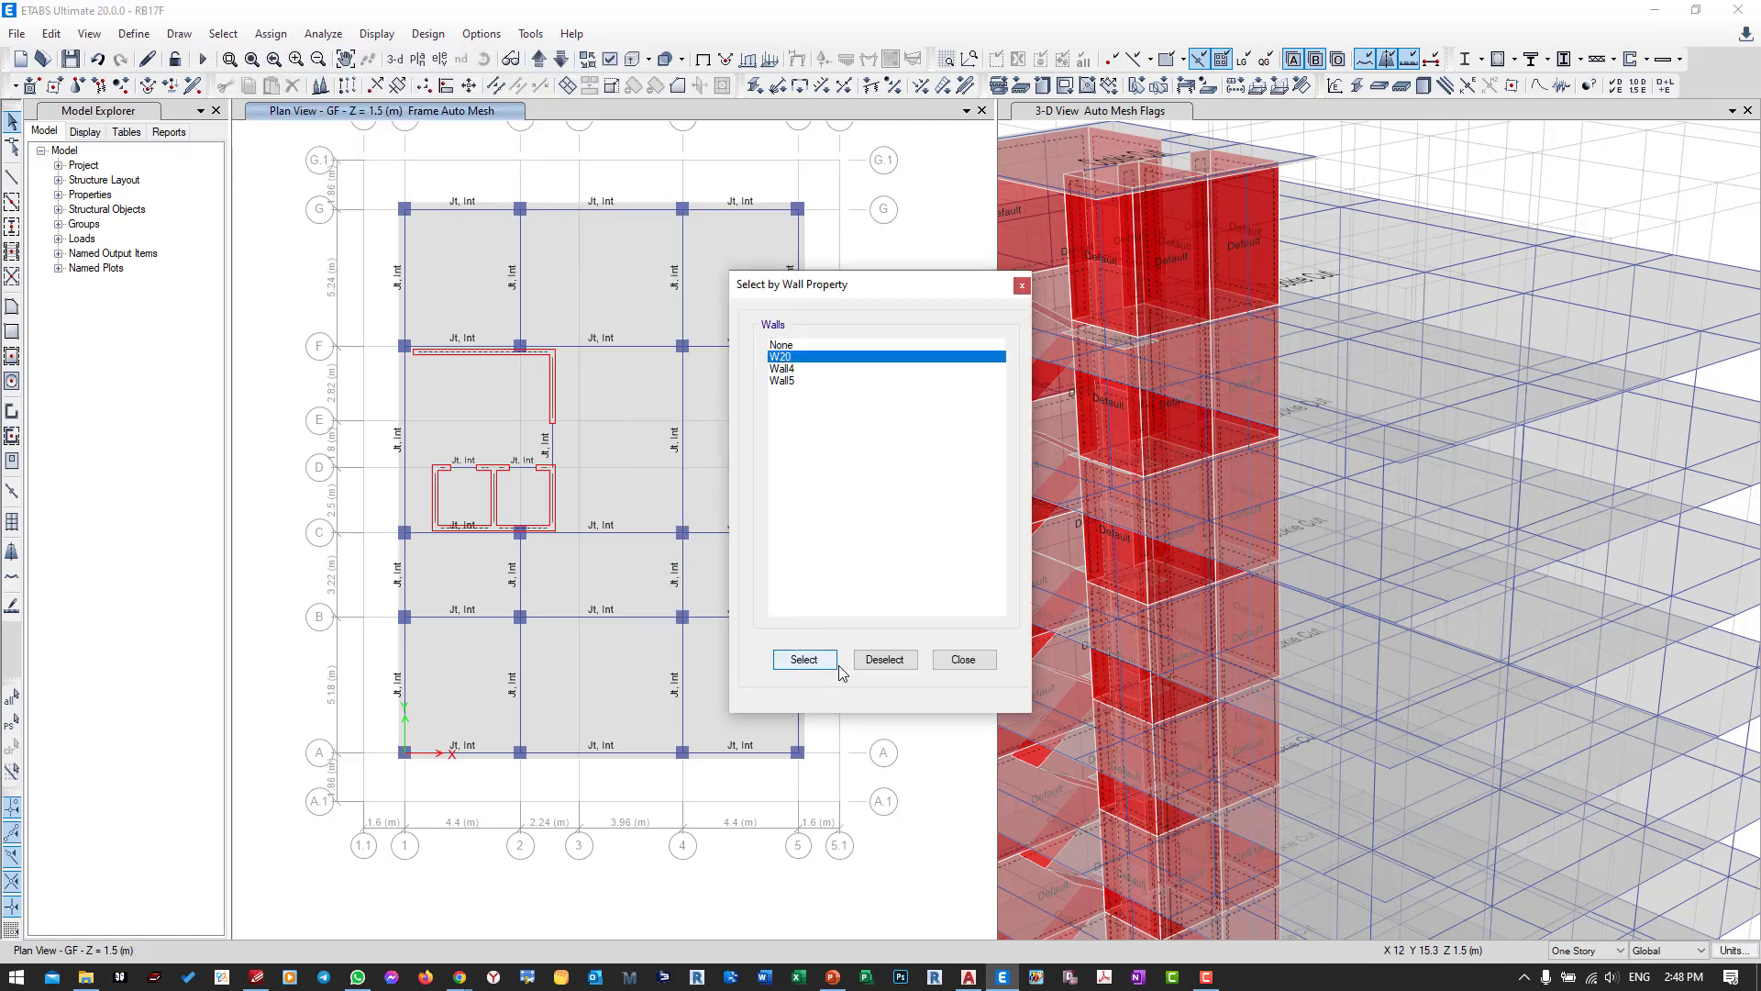
pyautogui.click(960, 662)
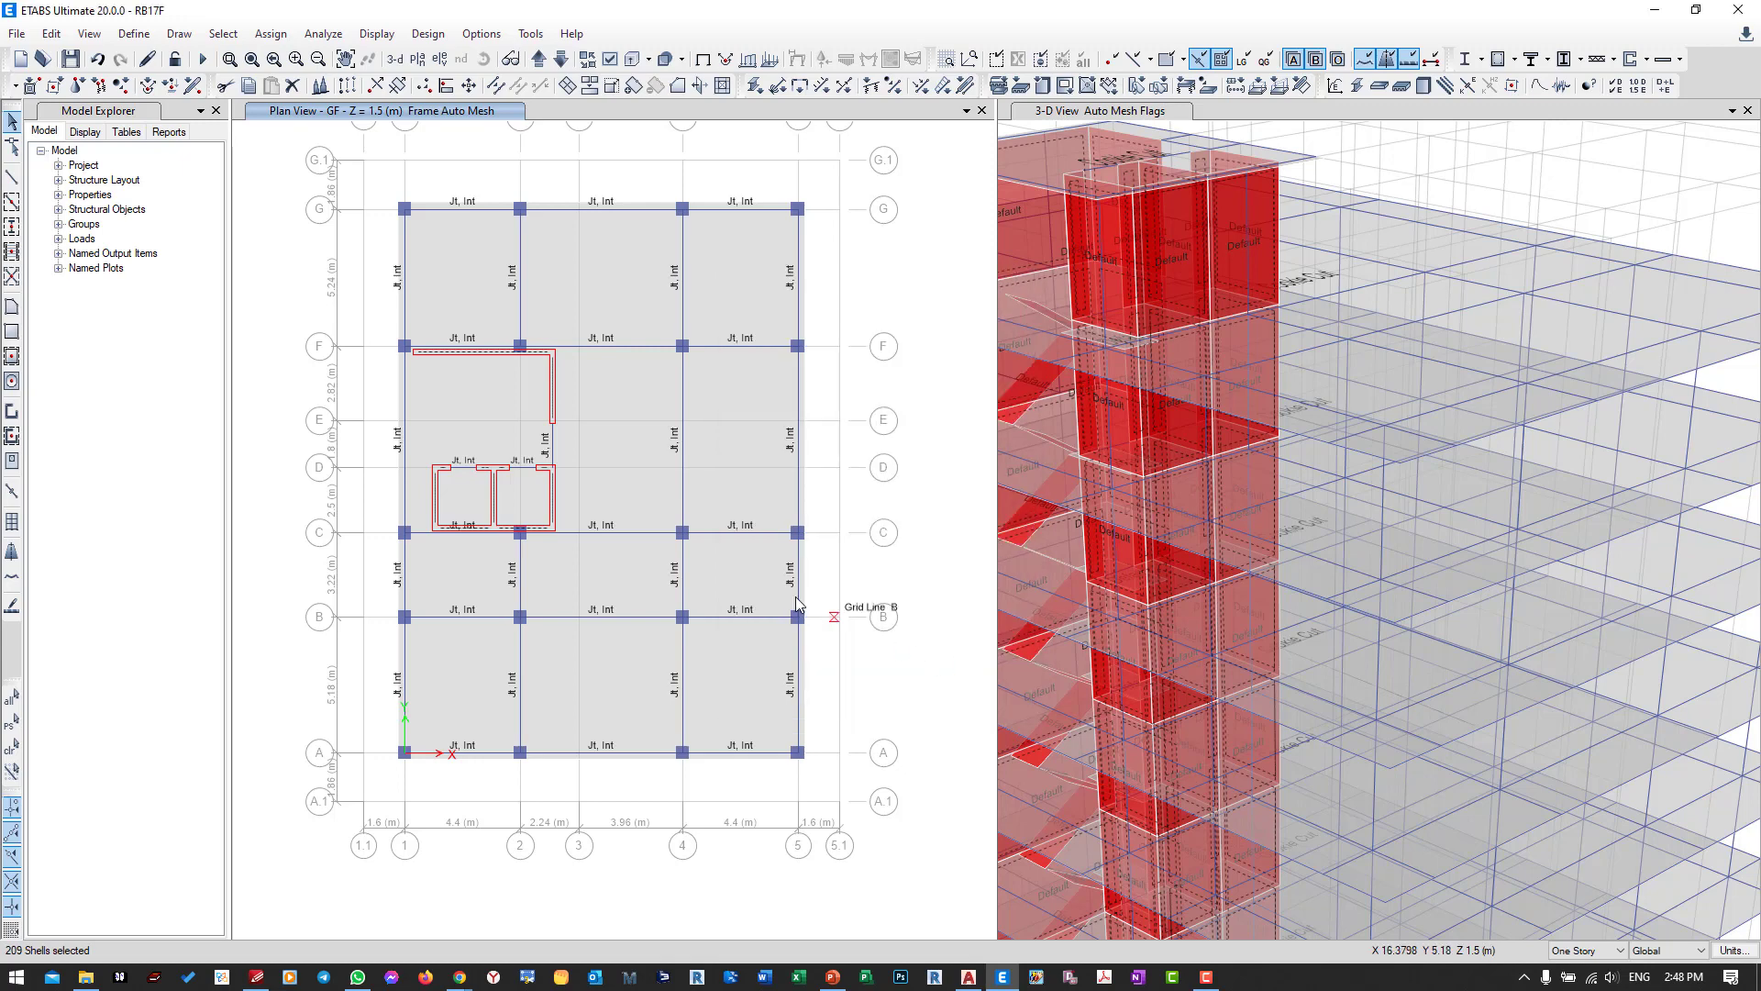
# Assign default wall meshing to the selected walls, with restraints on edges where corners have restraints, and adjust the approximate maximum rectangular mesh size.
pyautogui.click(270, 37)
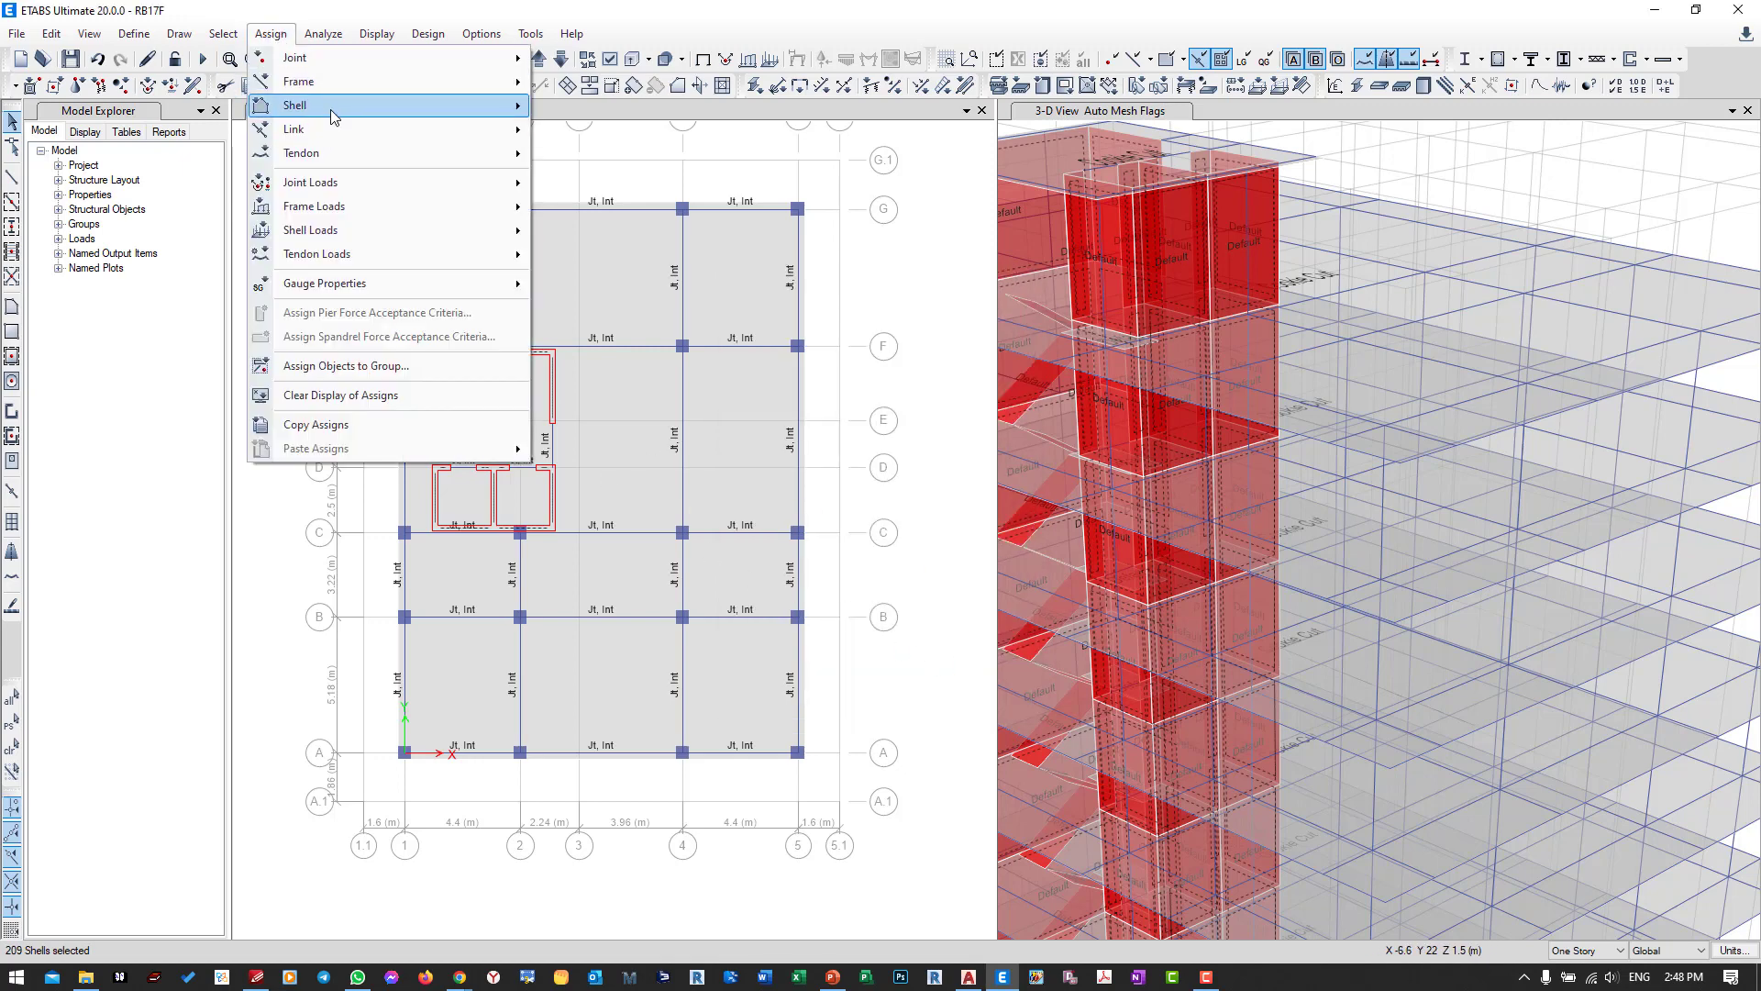
pyautogui.moveTo(336, 115)
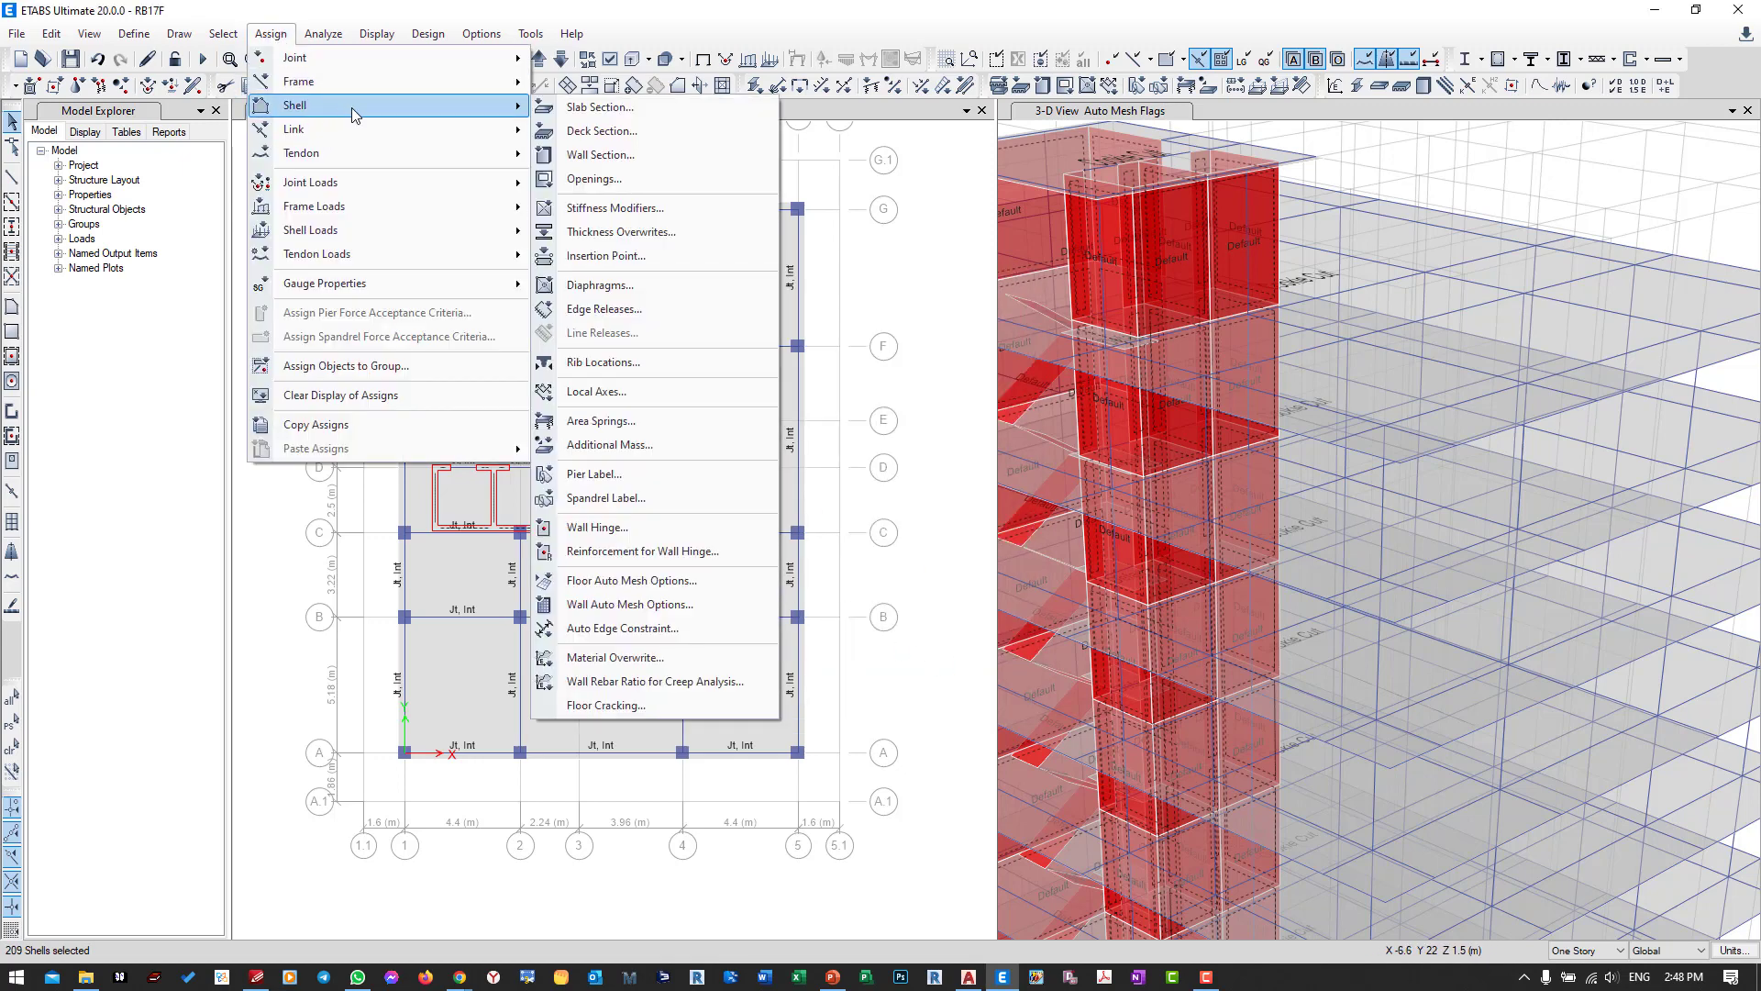
pyautogui.click(590, 606)
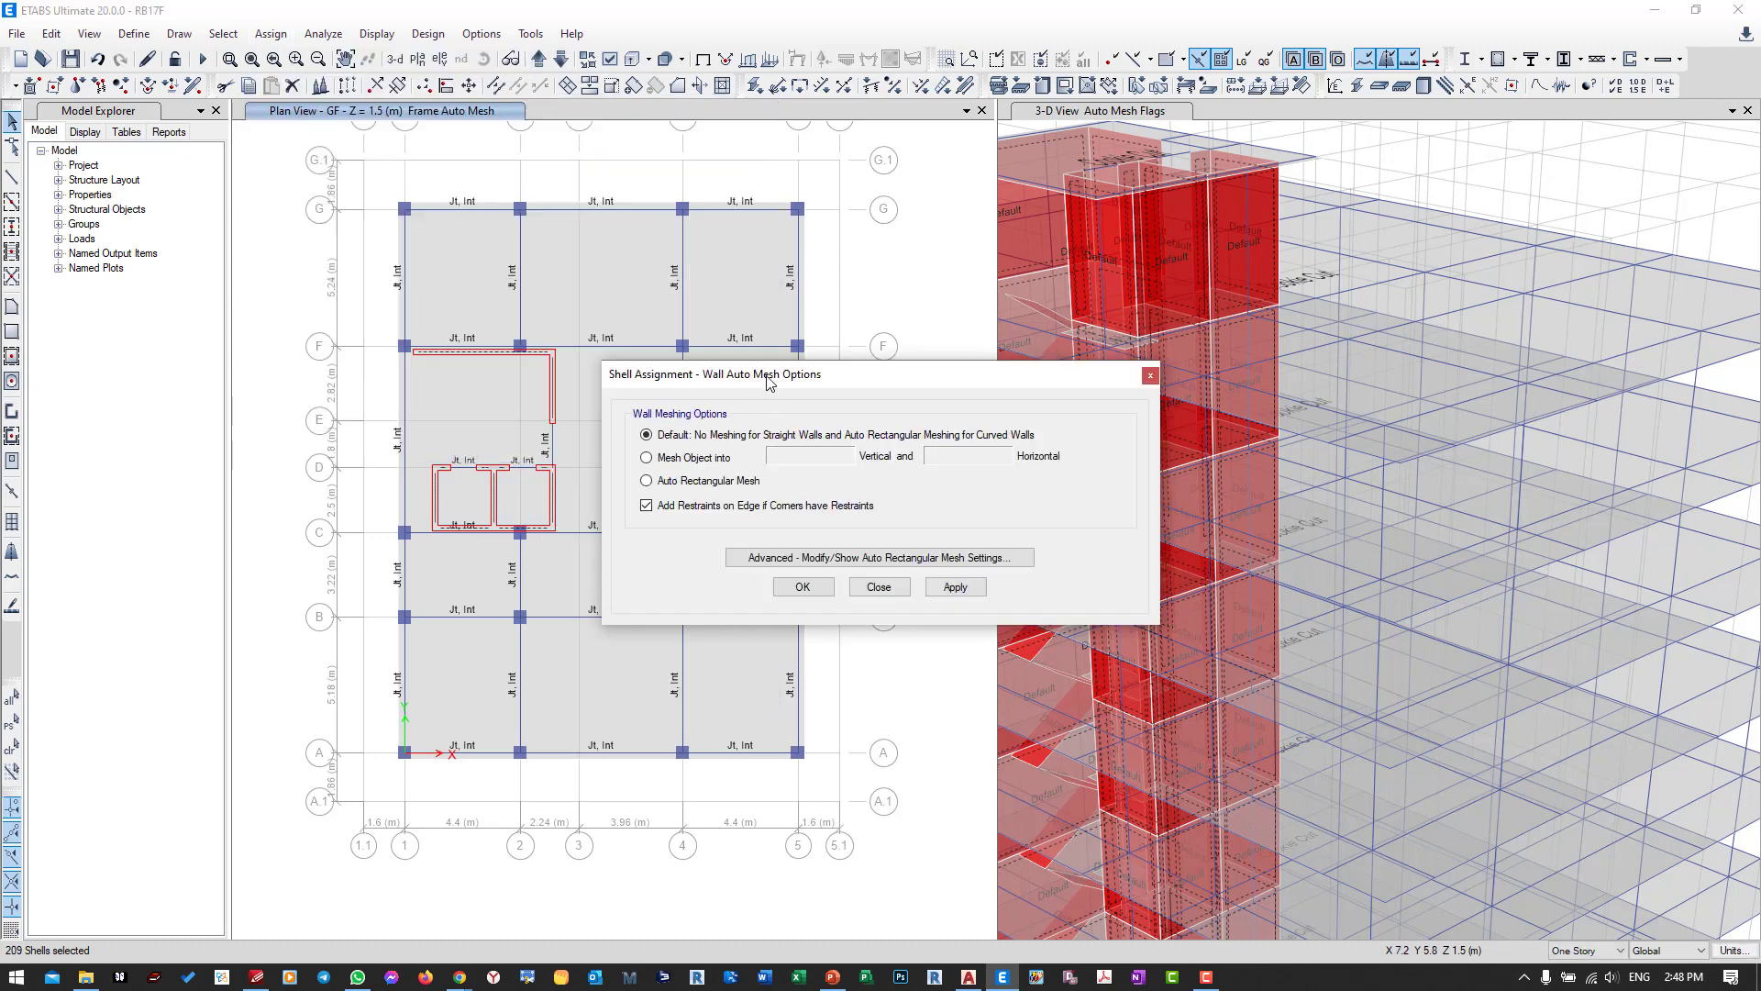
pyautogui.moveTo(769, 383); pyautogui.dragTo(609, 378)
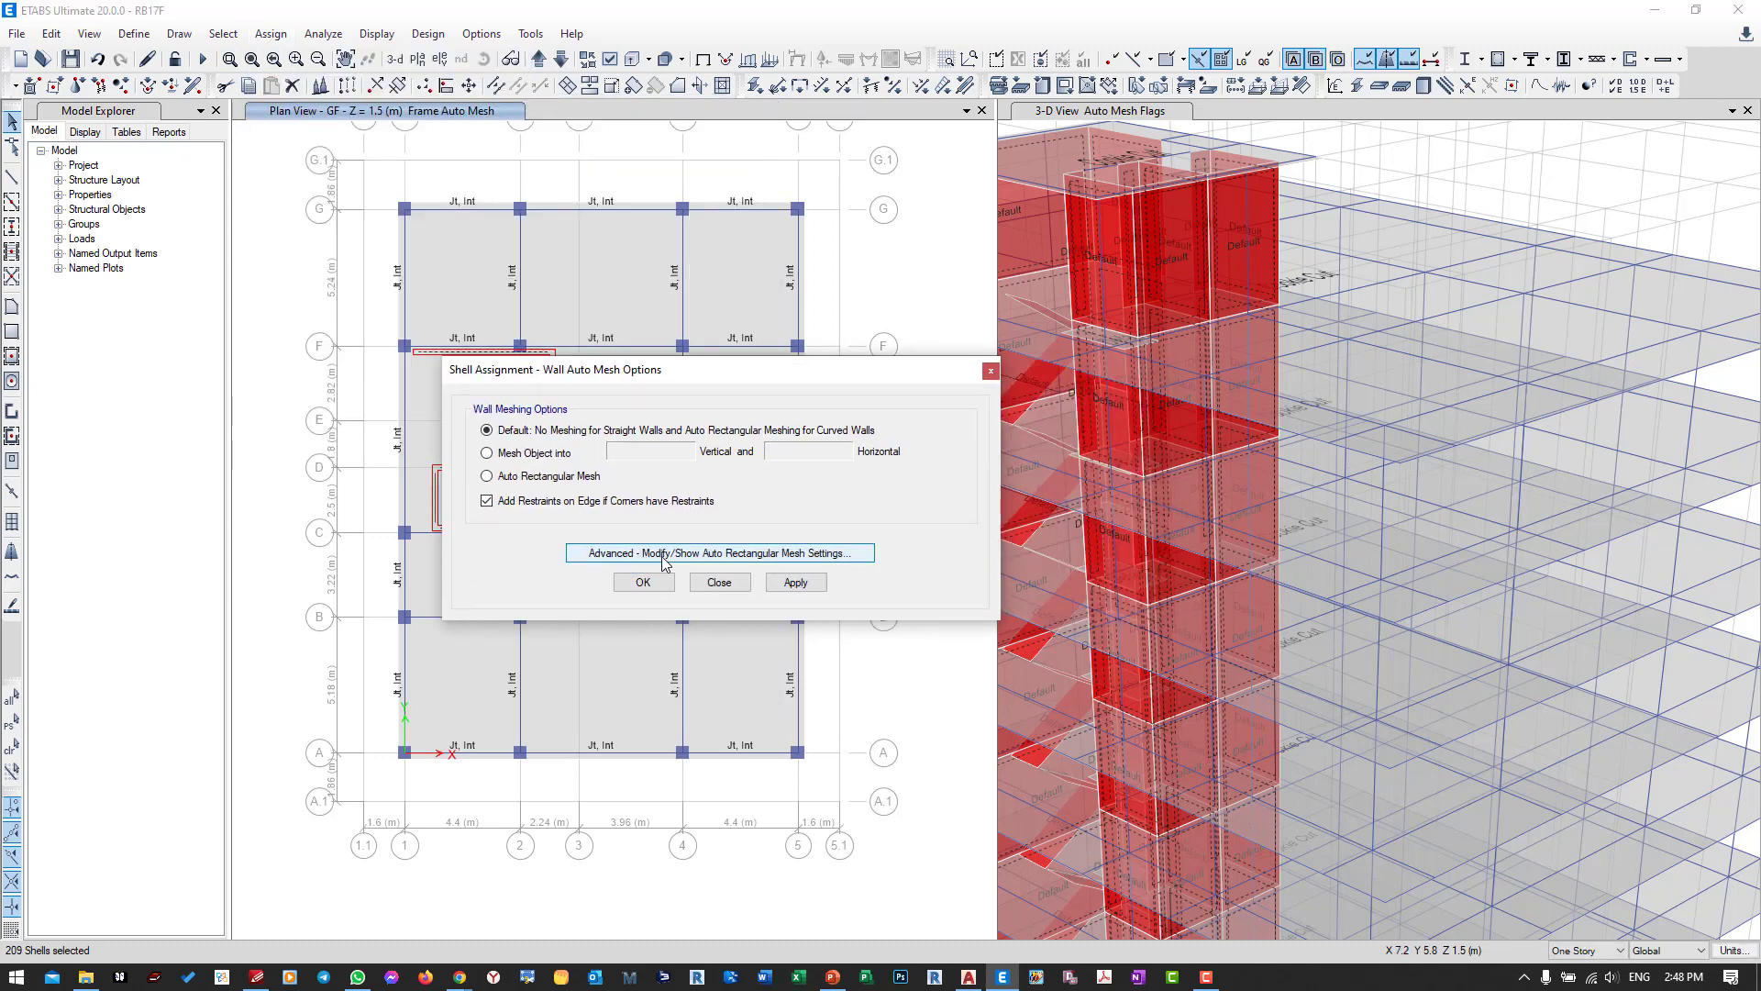
pyautogui.click(664, 556)
pyautogui.moveTo(826, 363); pyautogui.dragTo(572, 358)
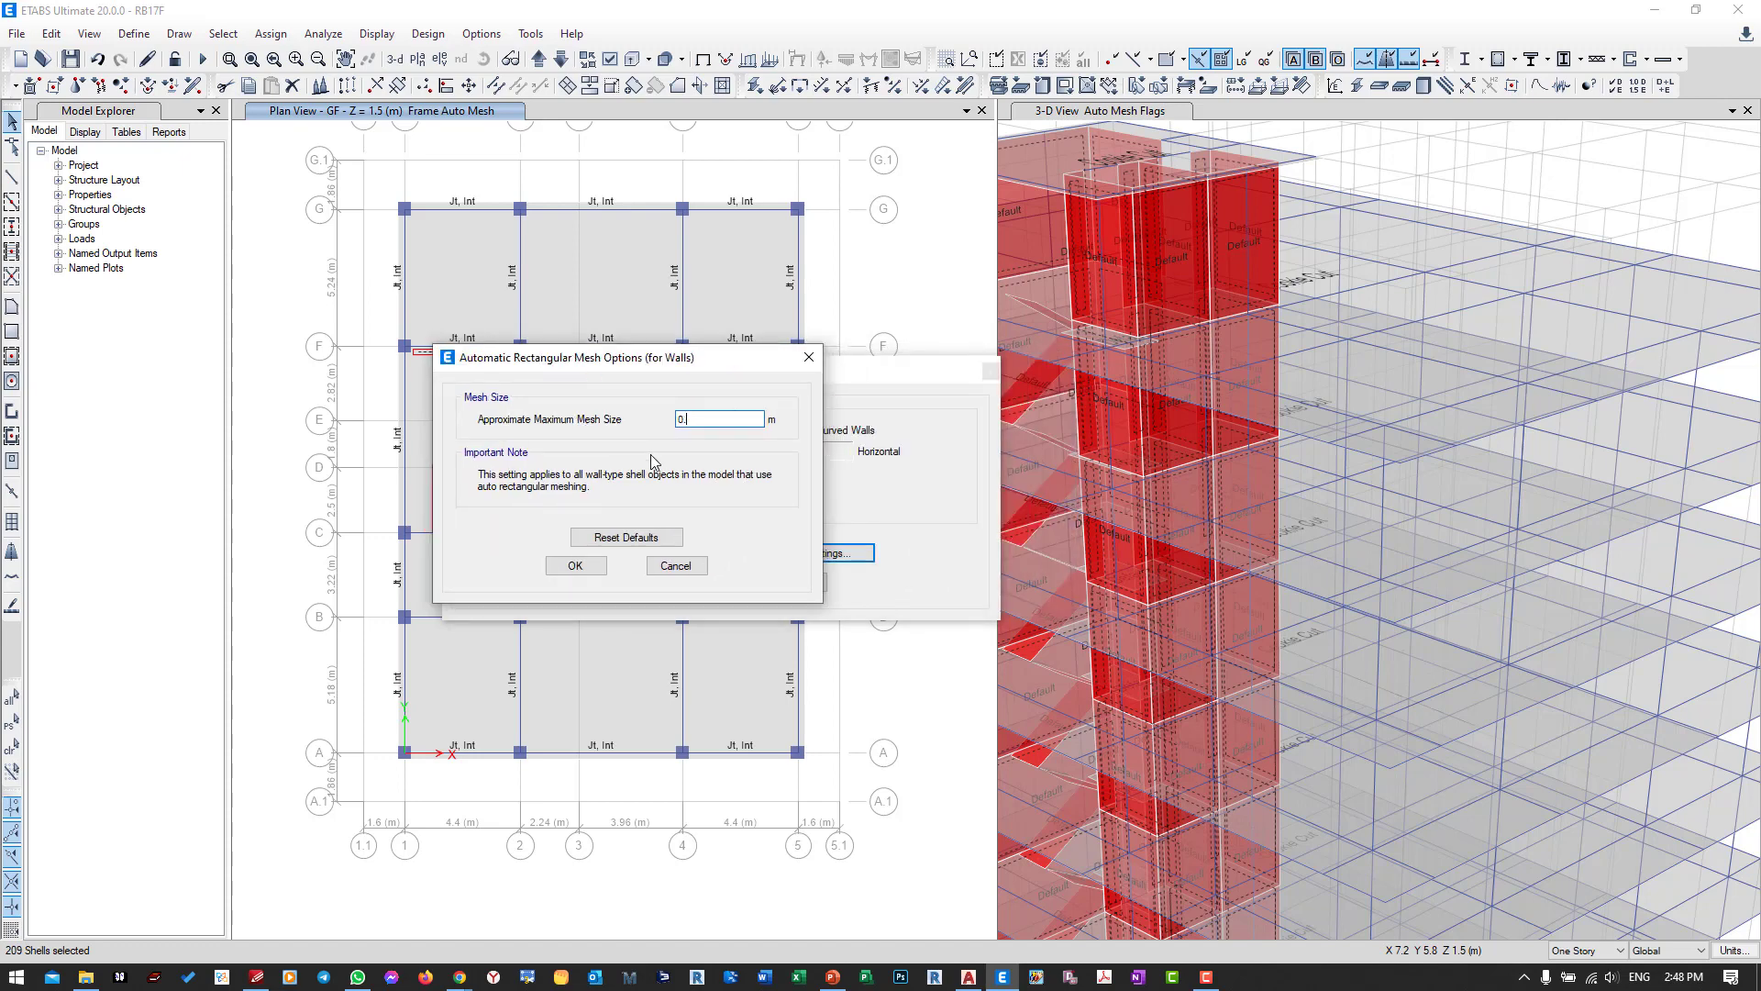
pyautogui.click(575, 565)
pyautogui.click(795, 582)
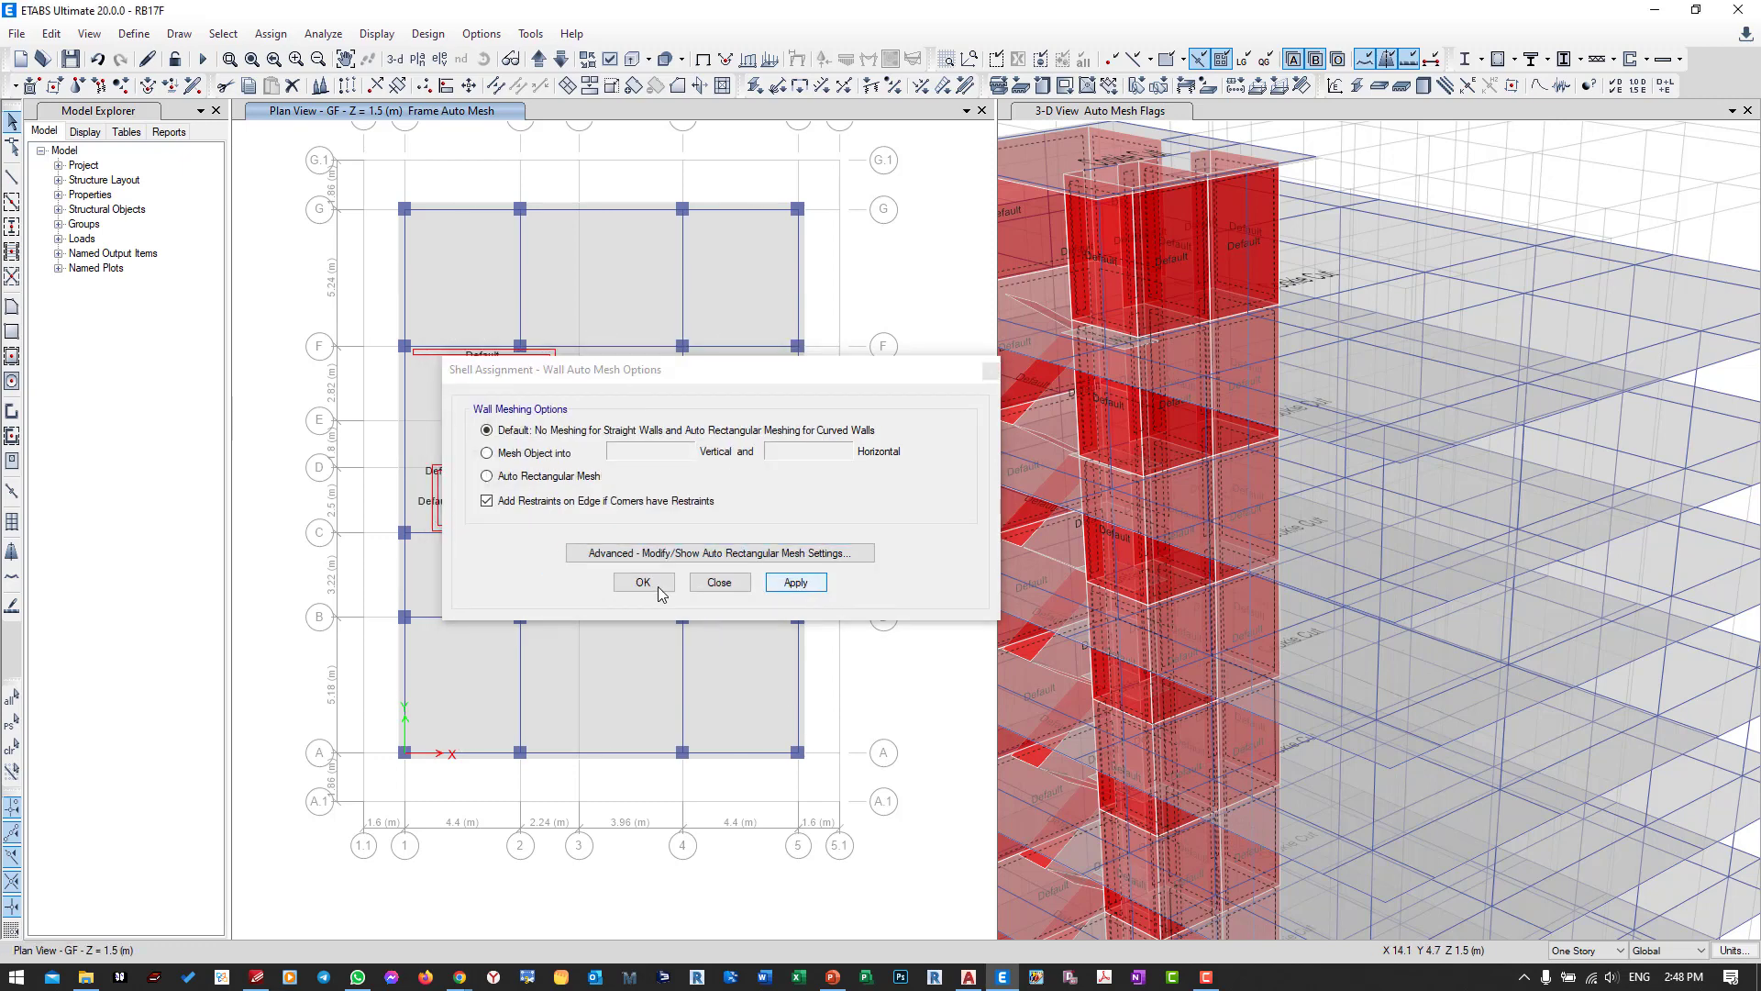
pyautogui.click(657, 586)
# Select all slabs that have the ST12 slab property.
pyautogui.moveTo(856, 506); pyautogui.dragTo(858, 477, button='middle')
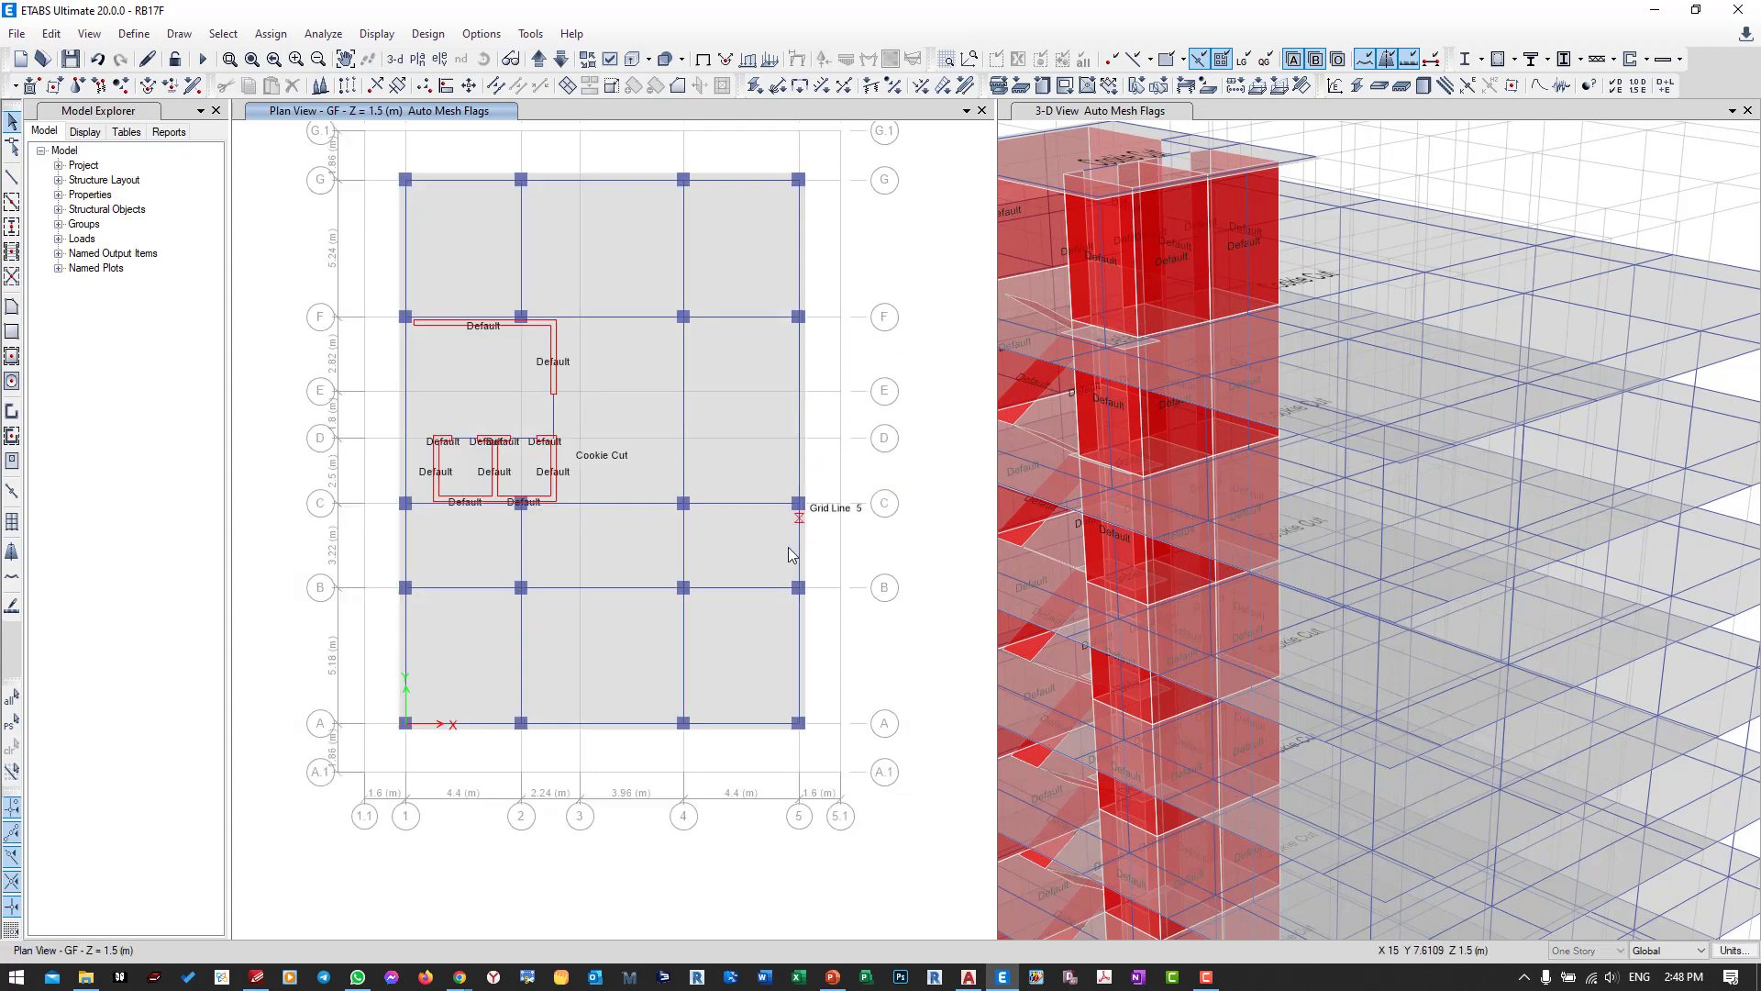
pyautogui.click(223, 34)
pyautogui.moveTo(284, 57)
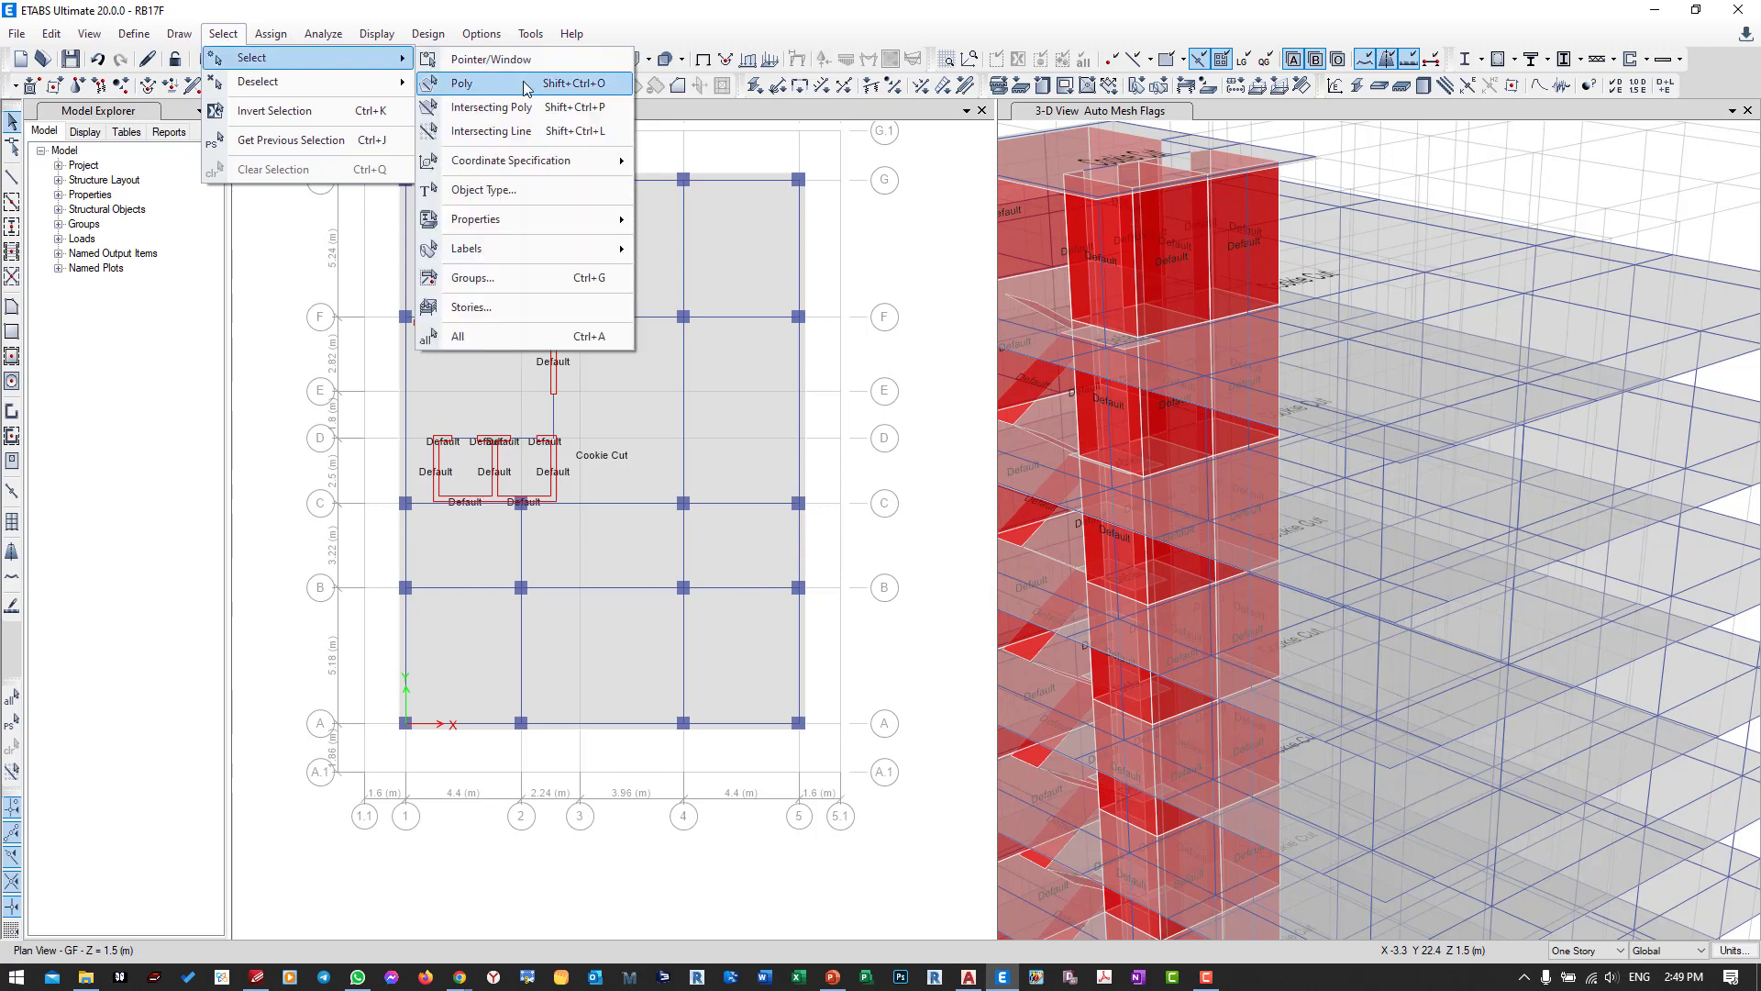
pyautogui.moveTo(567, 220)
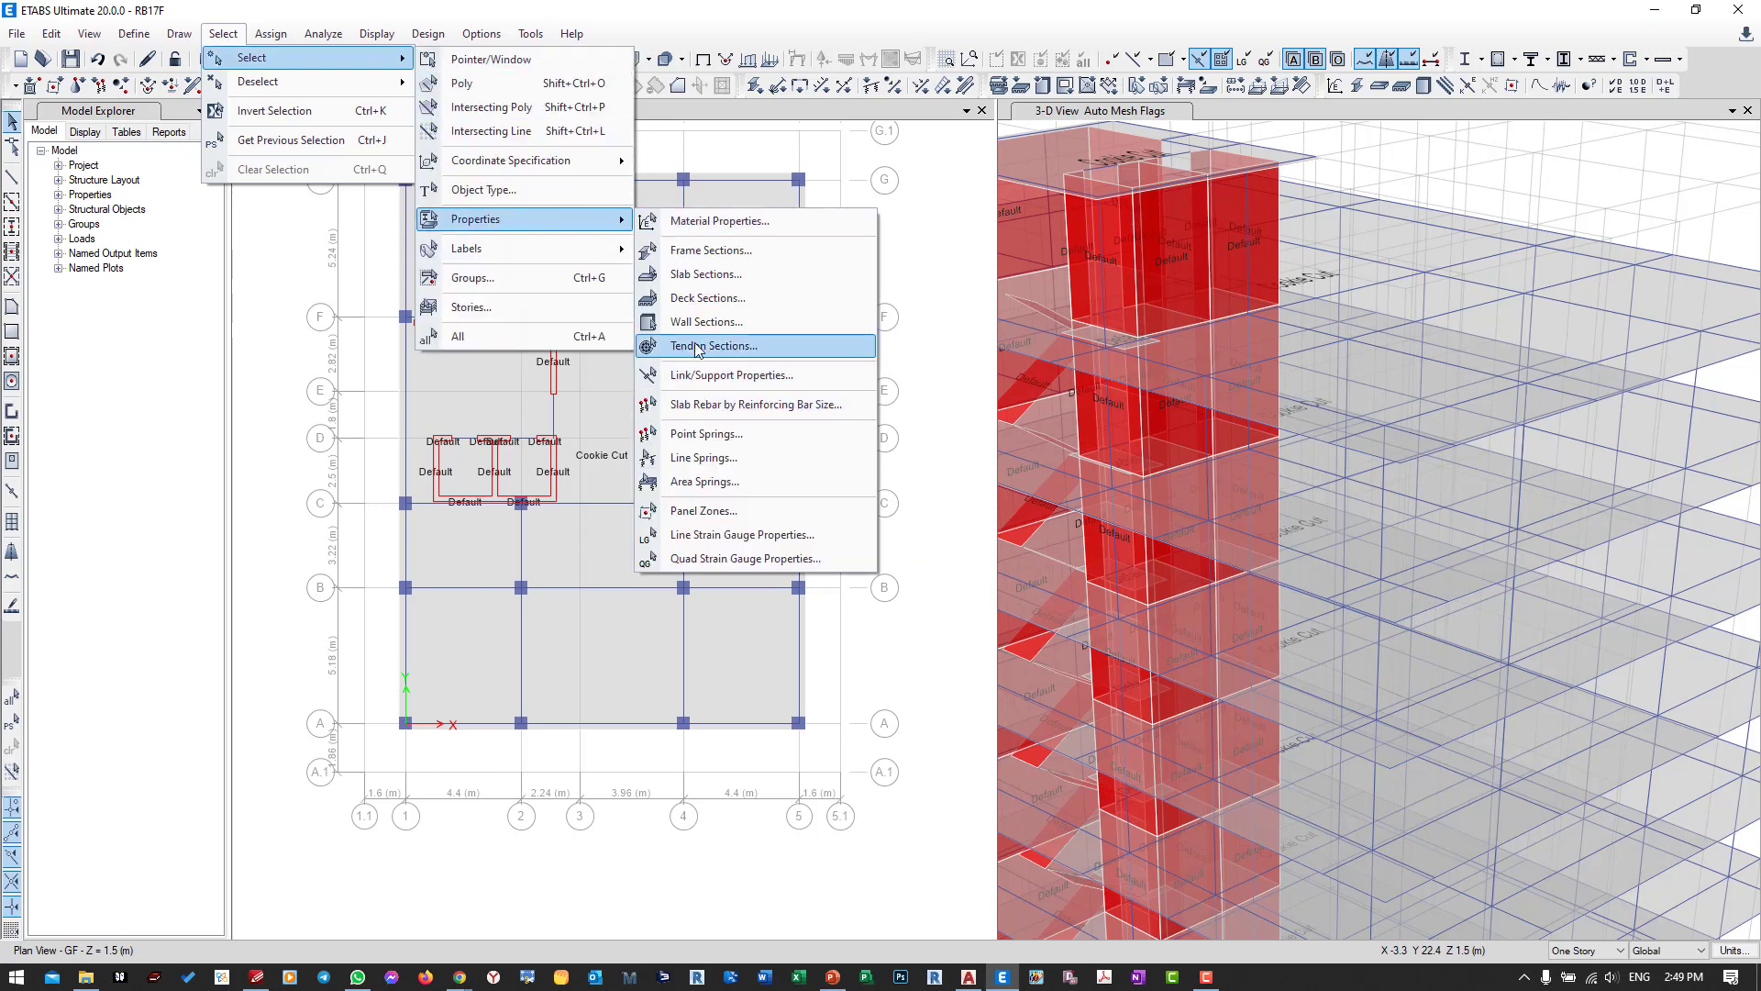
pyautogui.click(704, 275)
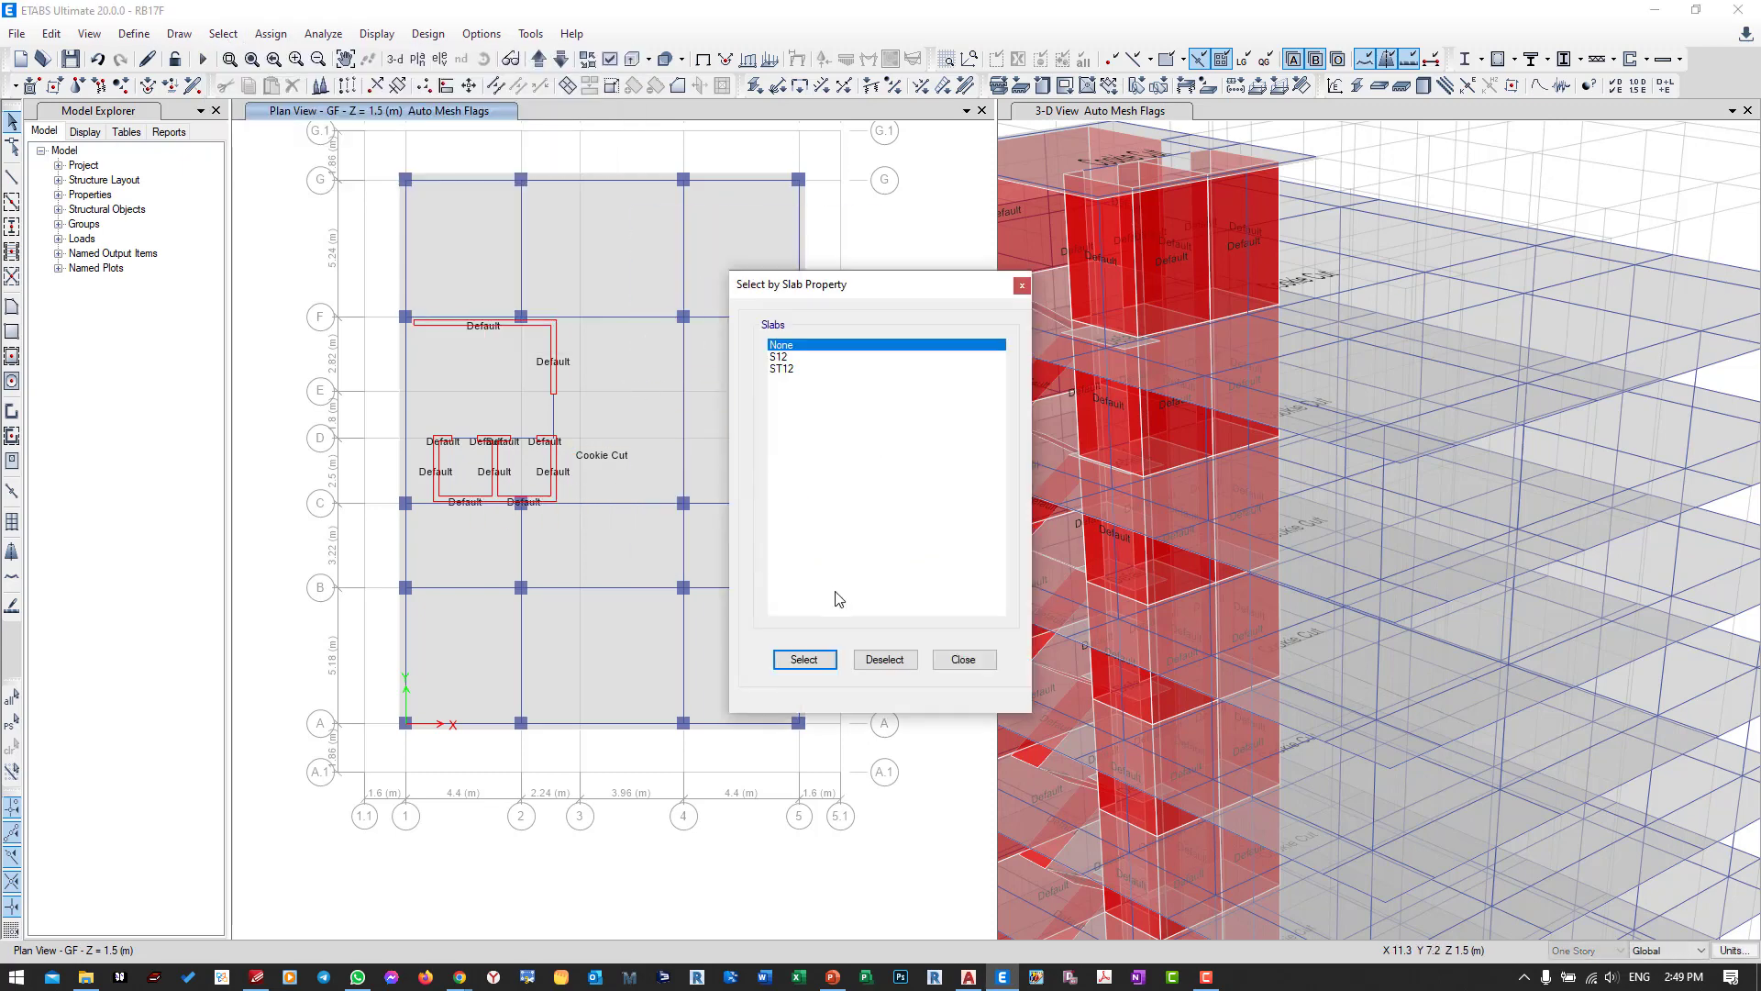
pyautogui.click(796, 368)
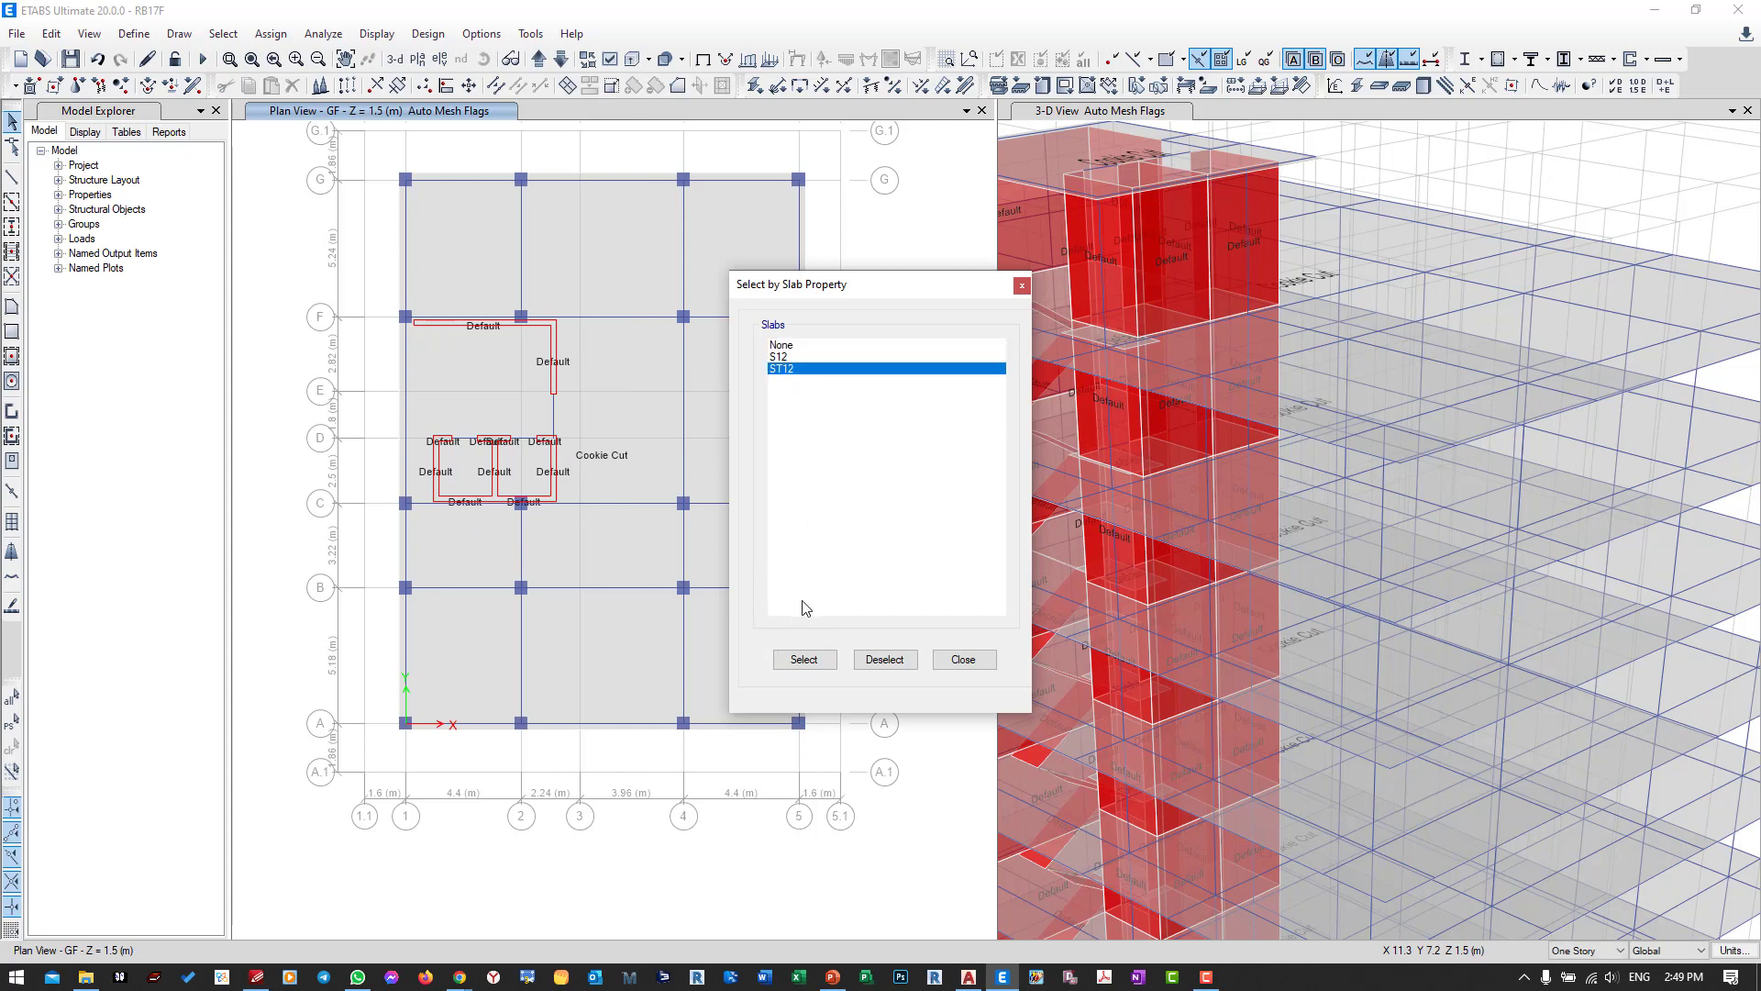
pyautogui.click(804, 660)
pyautogui.click(968, 662)
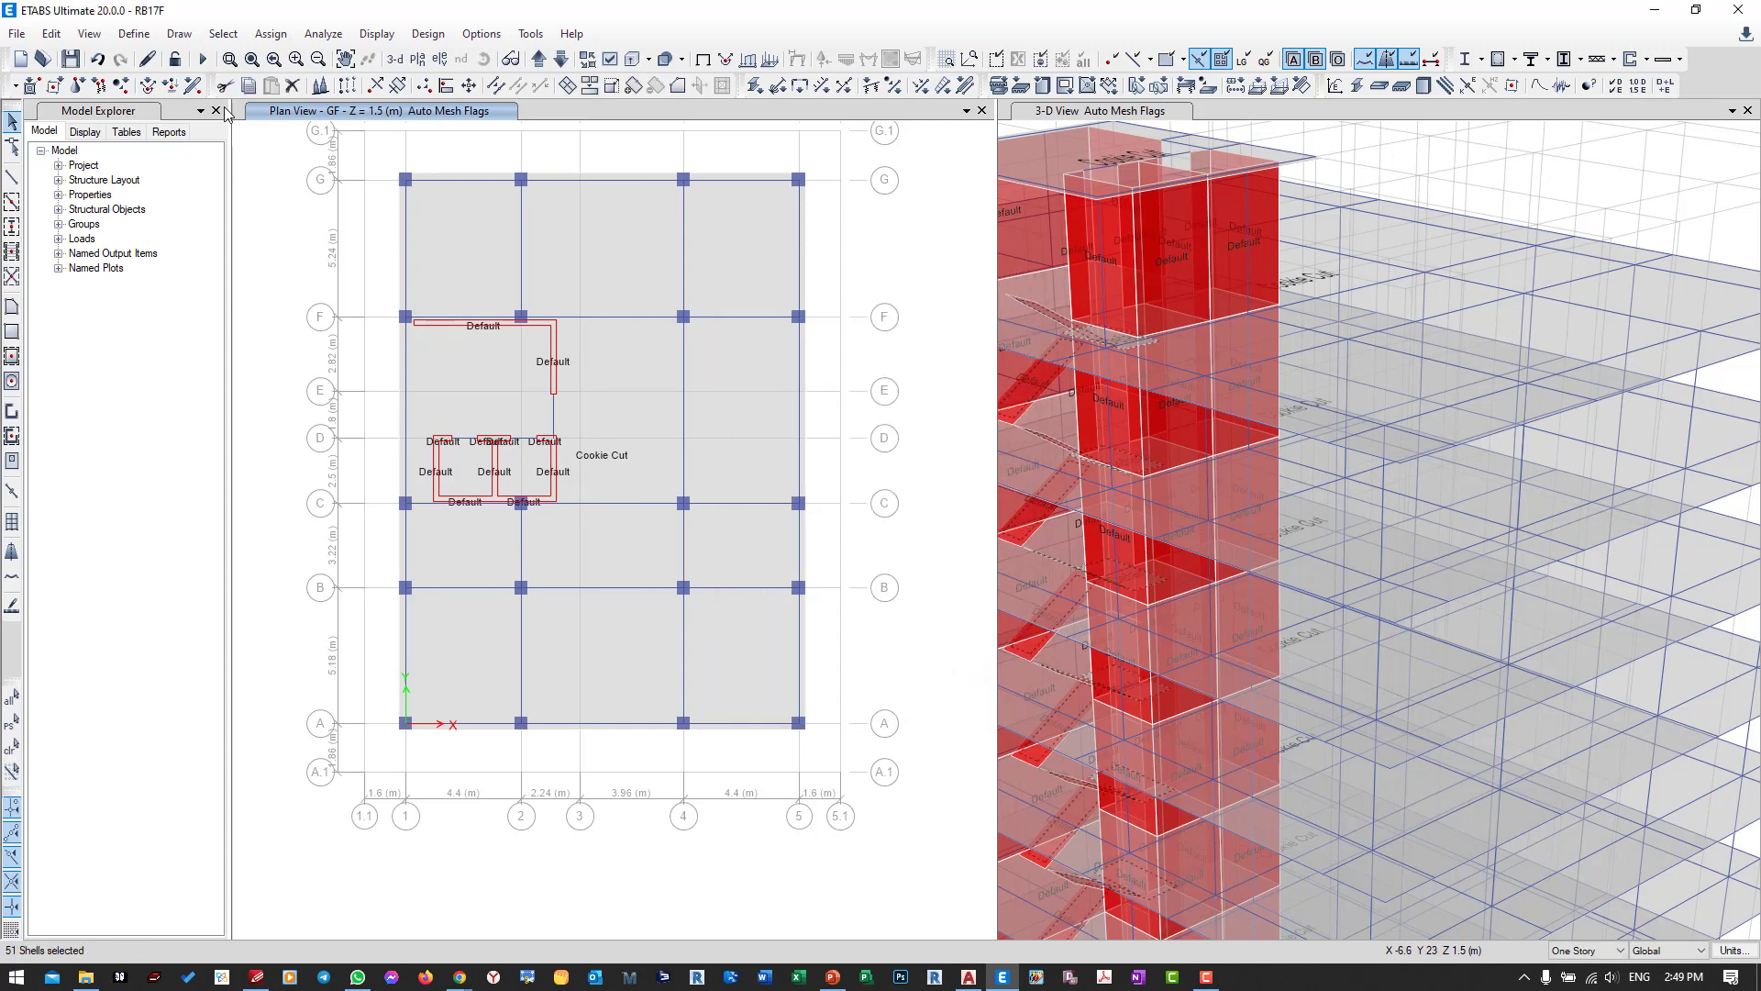
# Assign auto cookie-cut floor meshing to the selected ST12 slabs, with a 500 mm maximum element size and edge restraints where corners have restraints.
pyautogui.click(275, 36)
pyautogui.moveTo(385, 105)
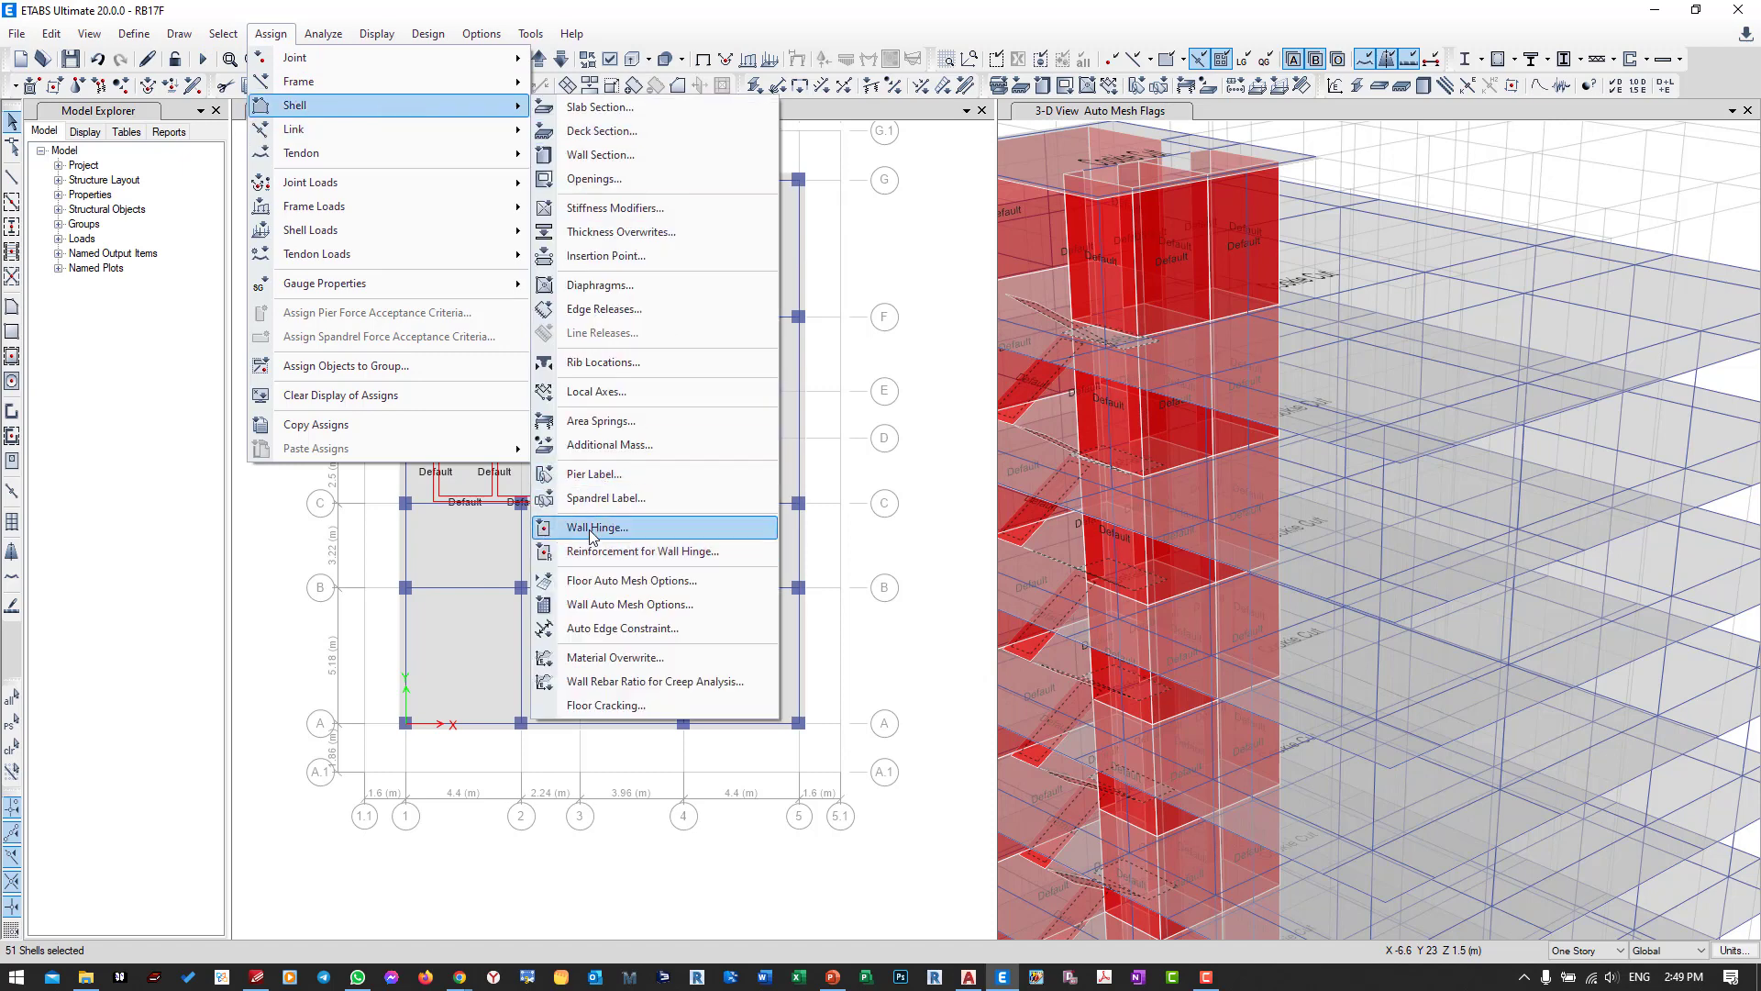
pyautogui.click(609, 579)
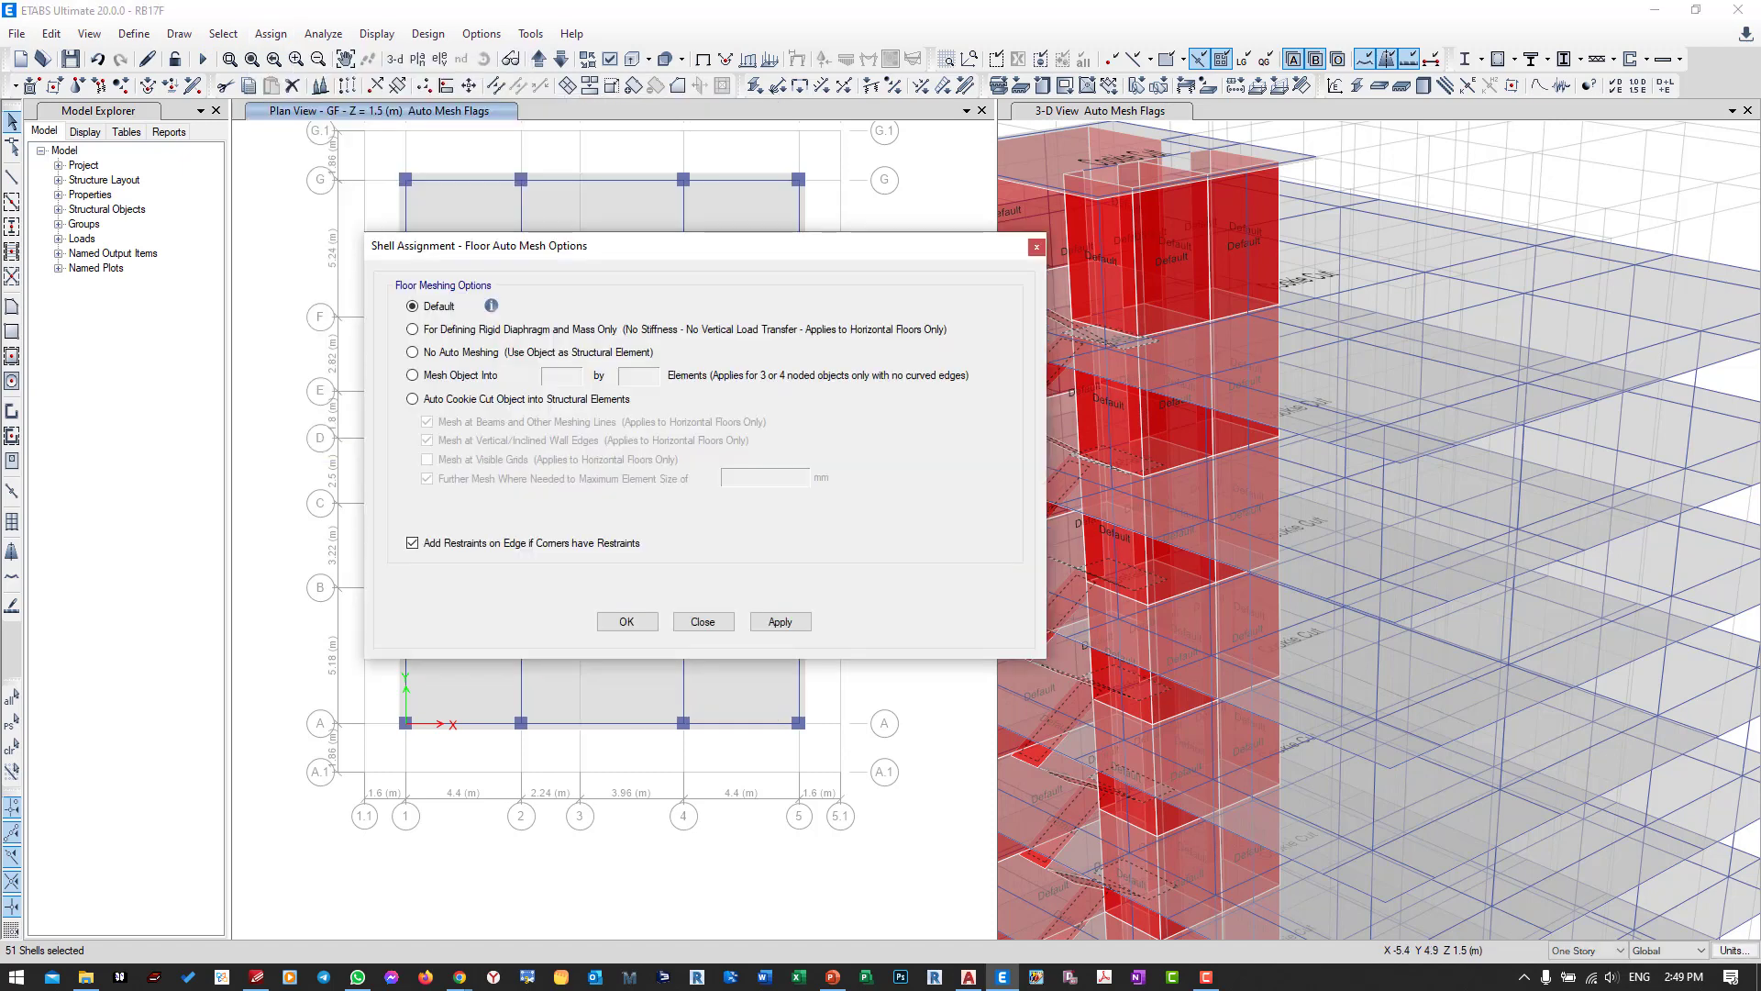
pyautogui.click(413, 399)
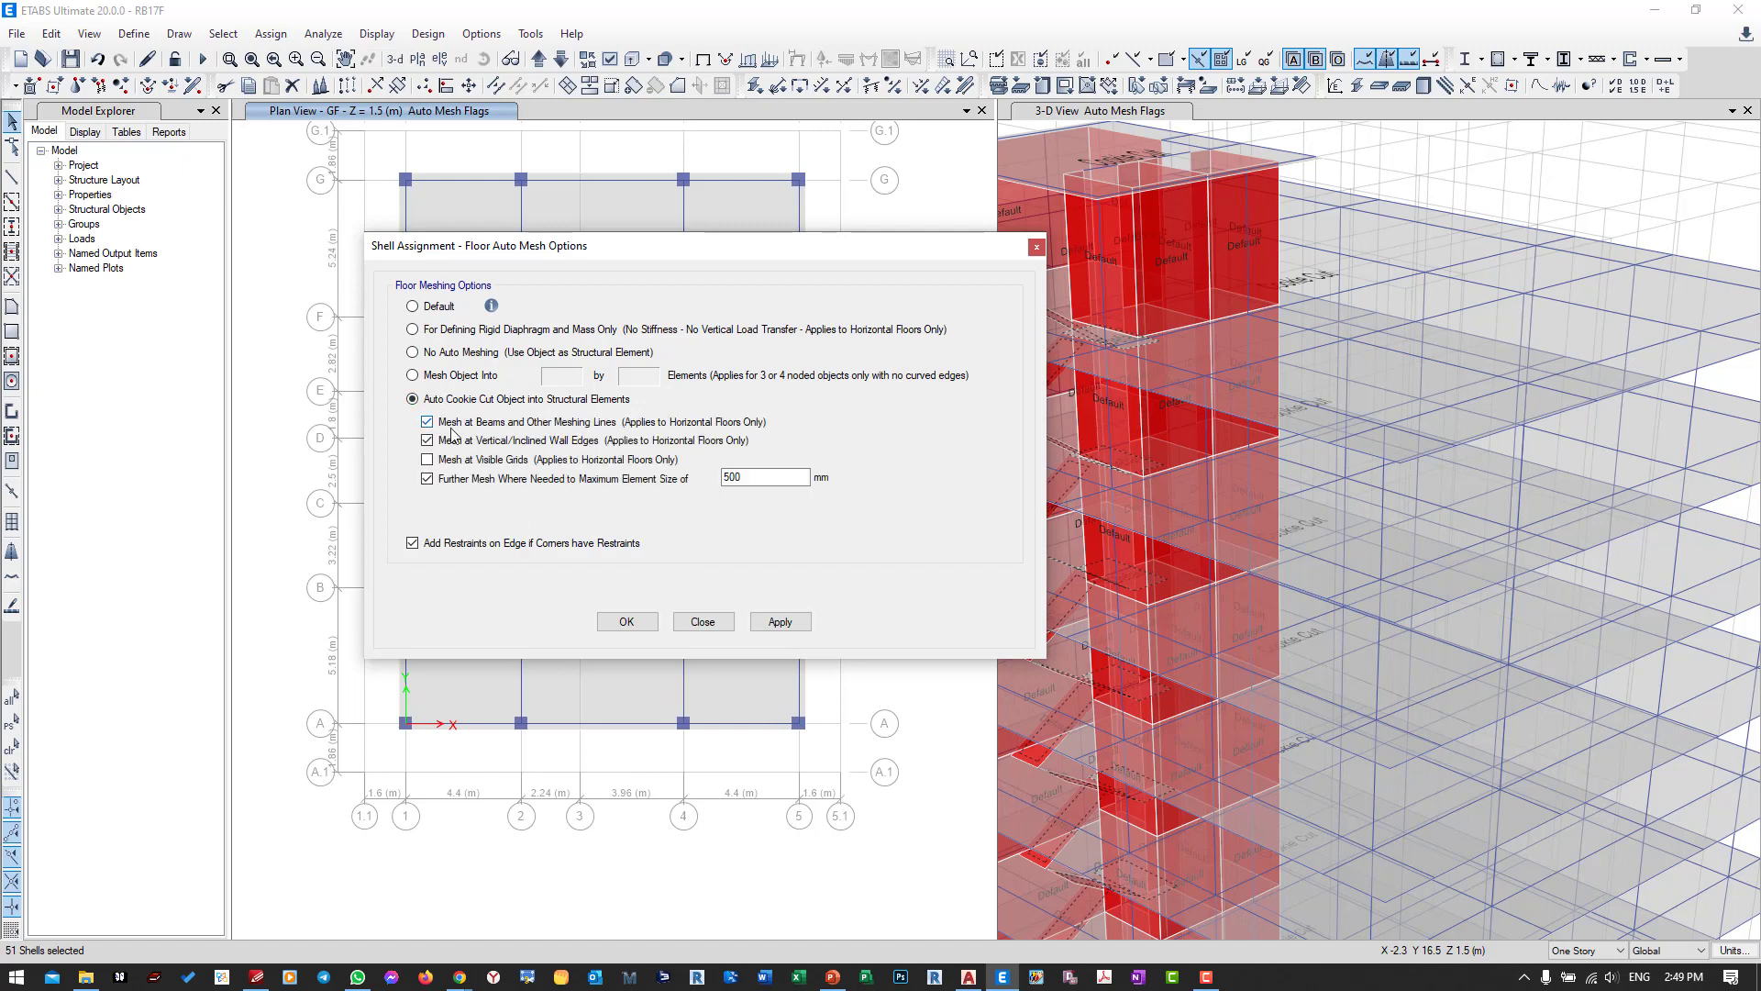
pyautogui.click(780, 622)
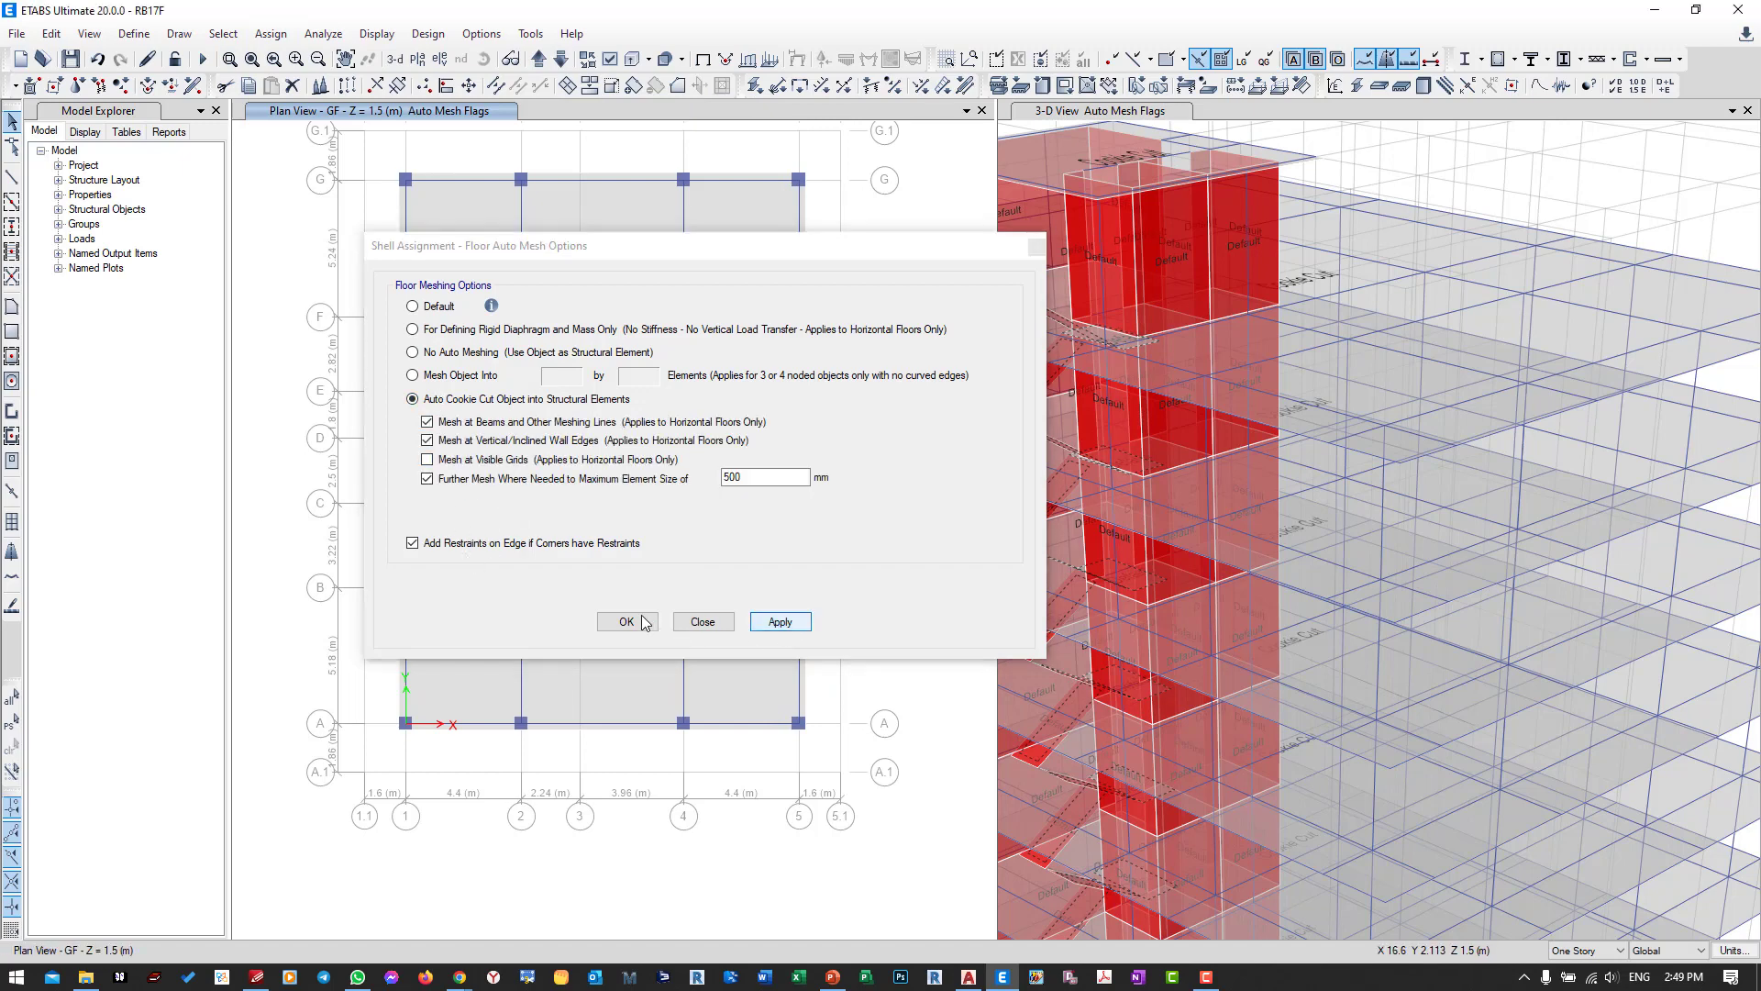
pyautogui.click(642, 621)
pyautogui.moveTo(645, 434); pyautogui.dragTo(683, 462, button='middle')
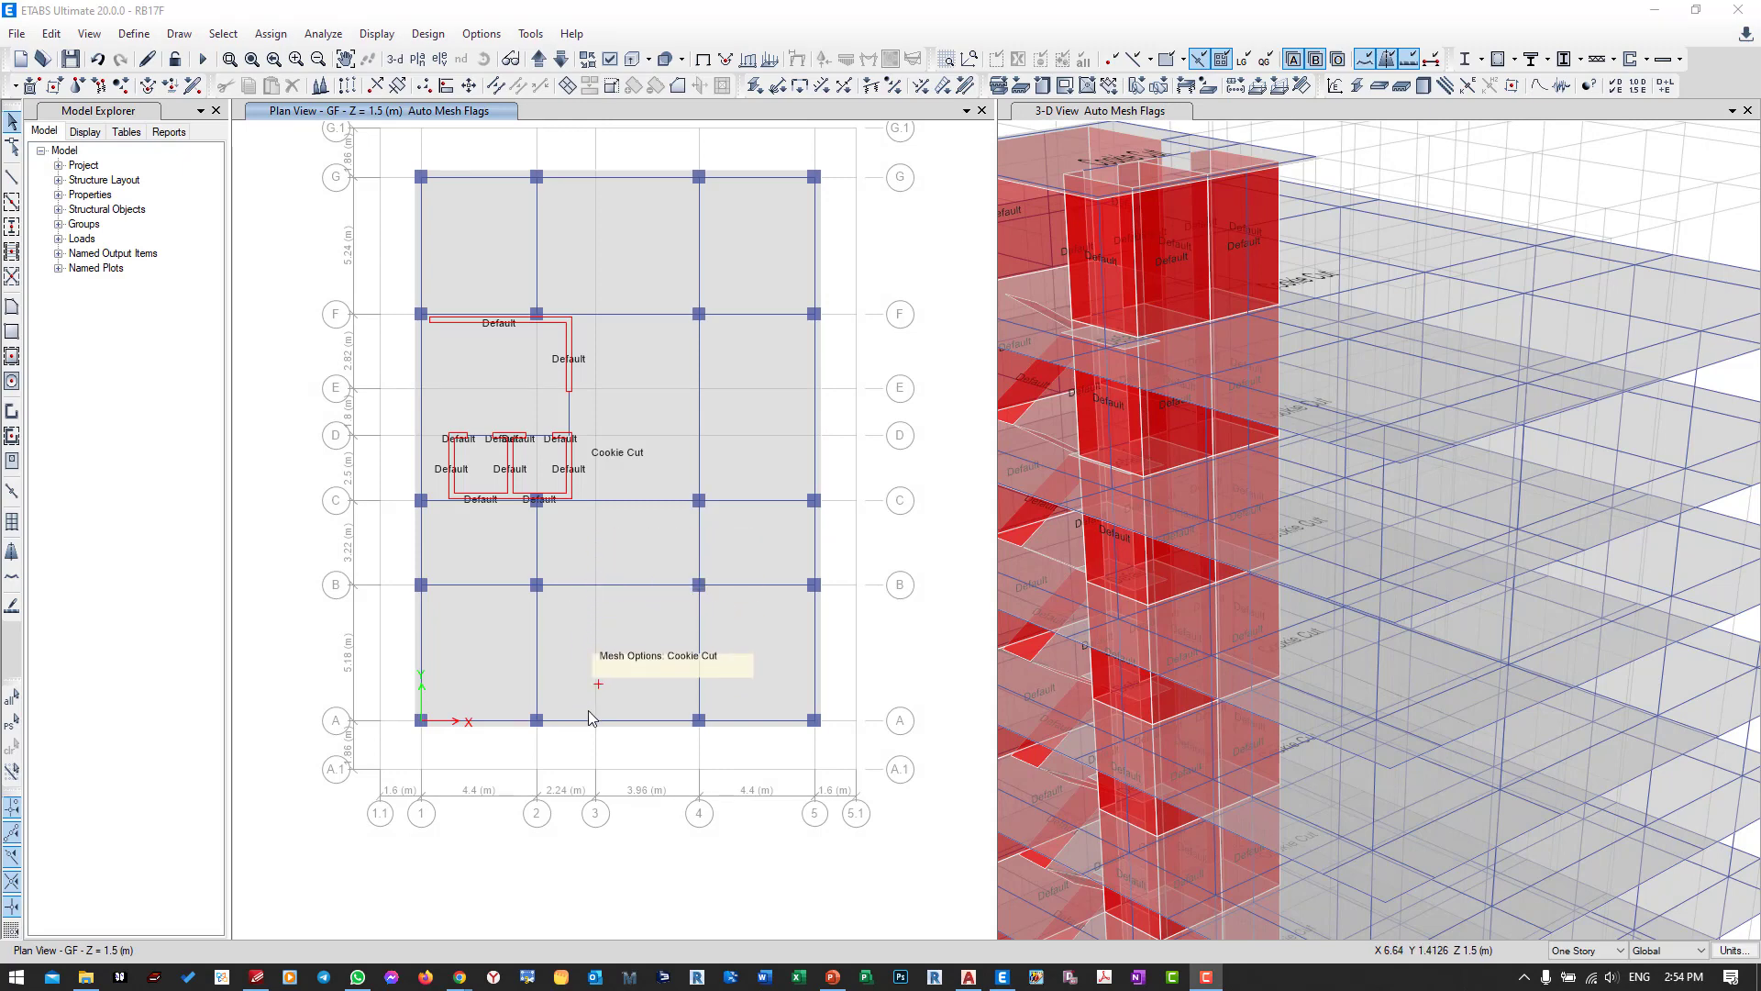
# Switch to PDF-XChange Editor and read the scope and general requirements for diaphragms in Chapter 12 of ACI 318M-14.
pyautogui.click(257, 978)
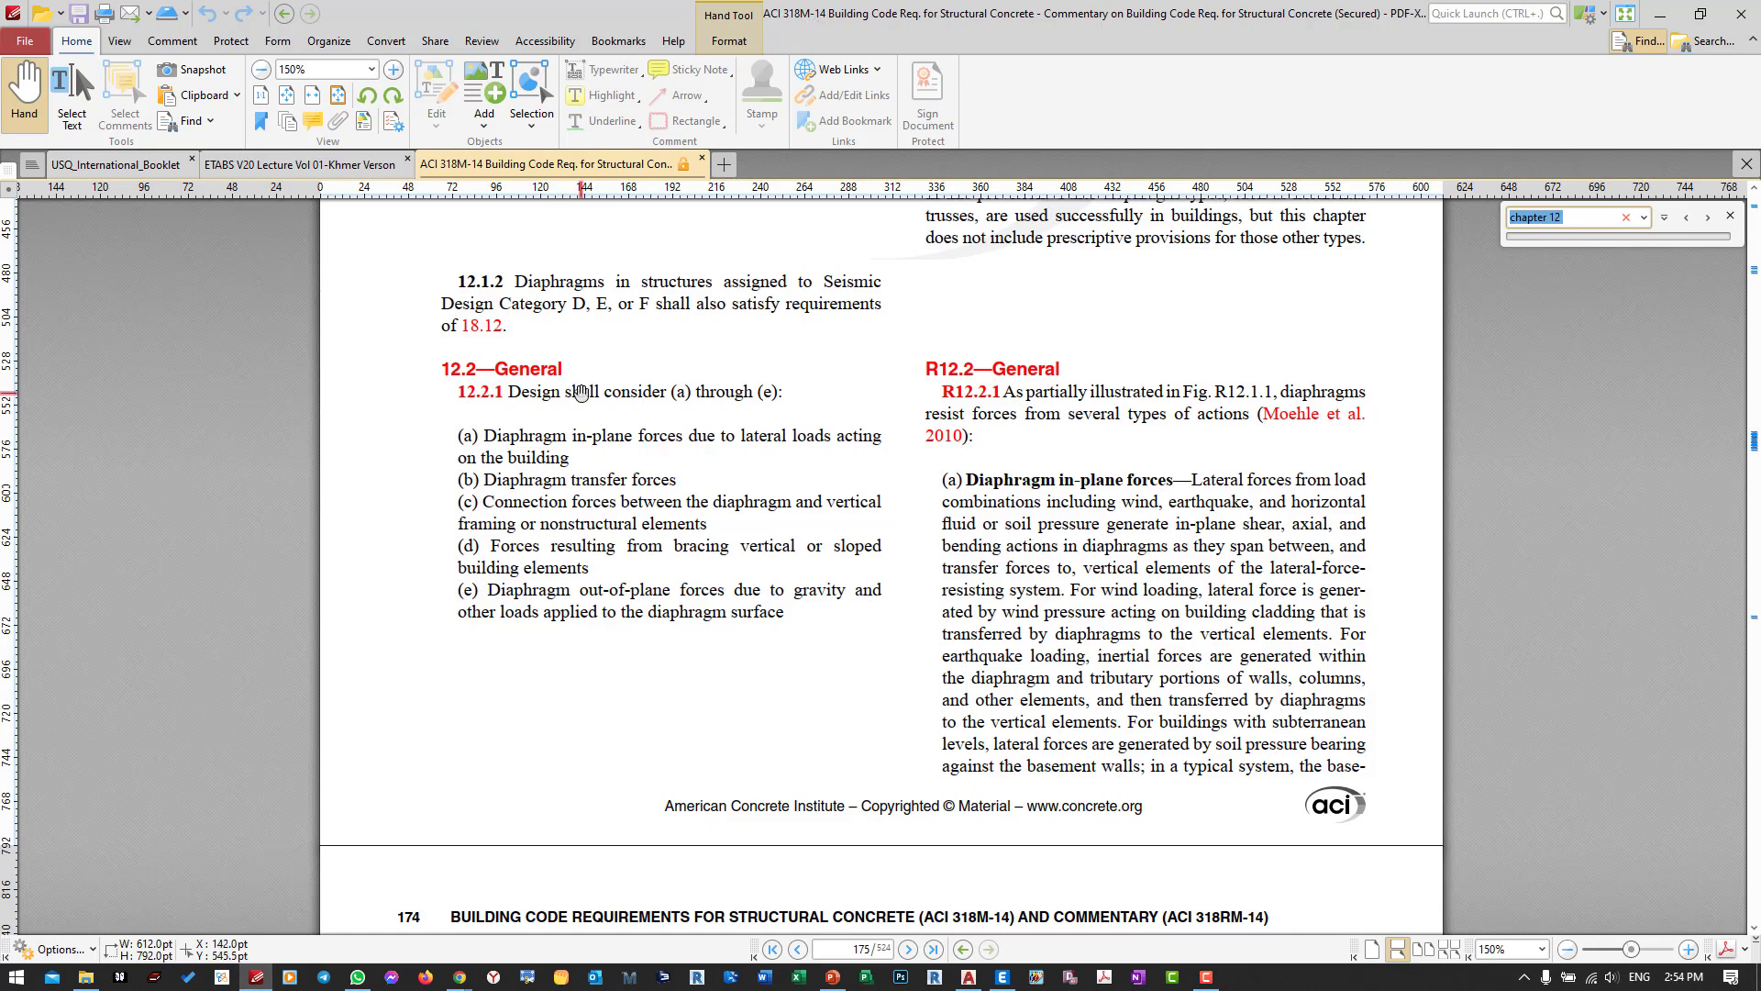
pyautogui.scroll(10, 542, 331)
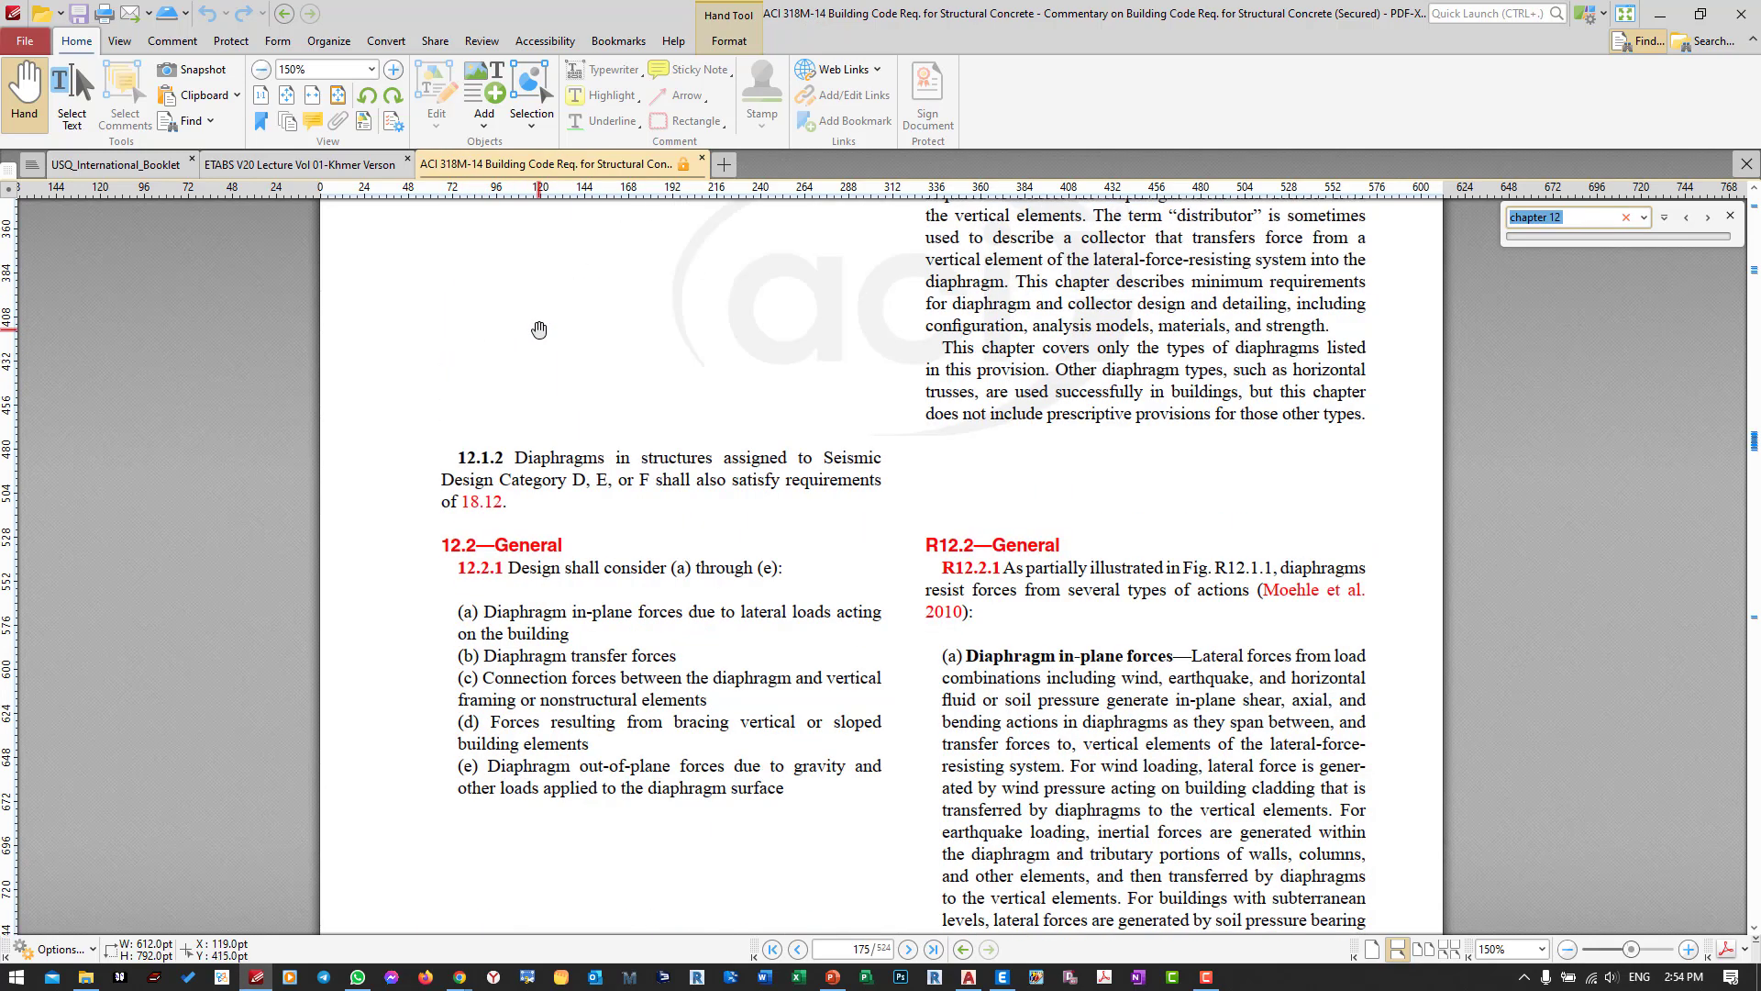
pyautogui.scroll(-10, 562, 355)
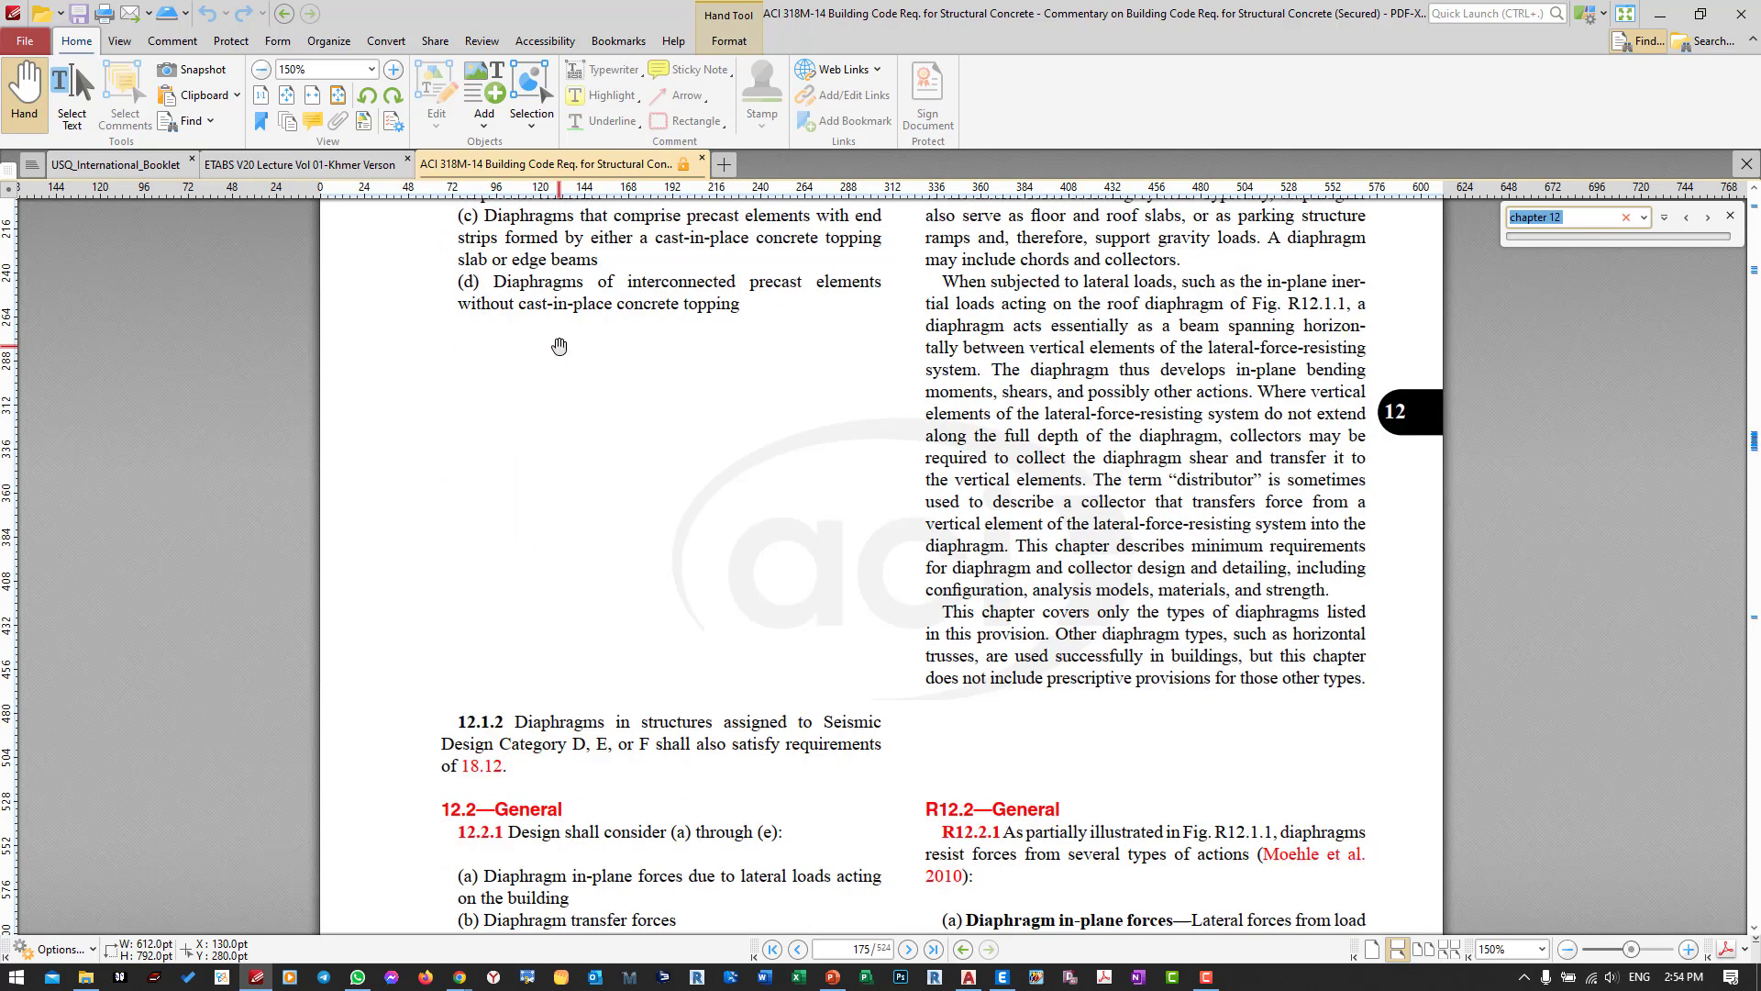
pyautogui.scroll(-1, 475, 486)
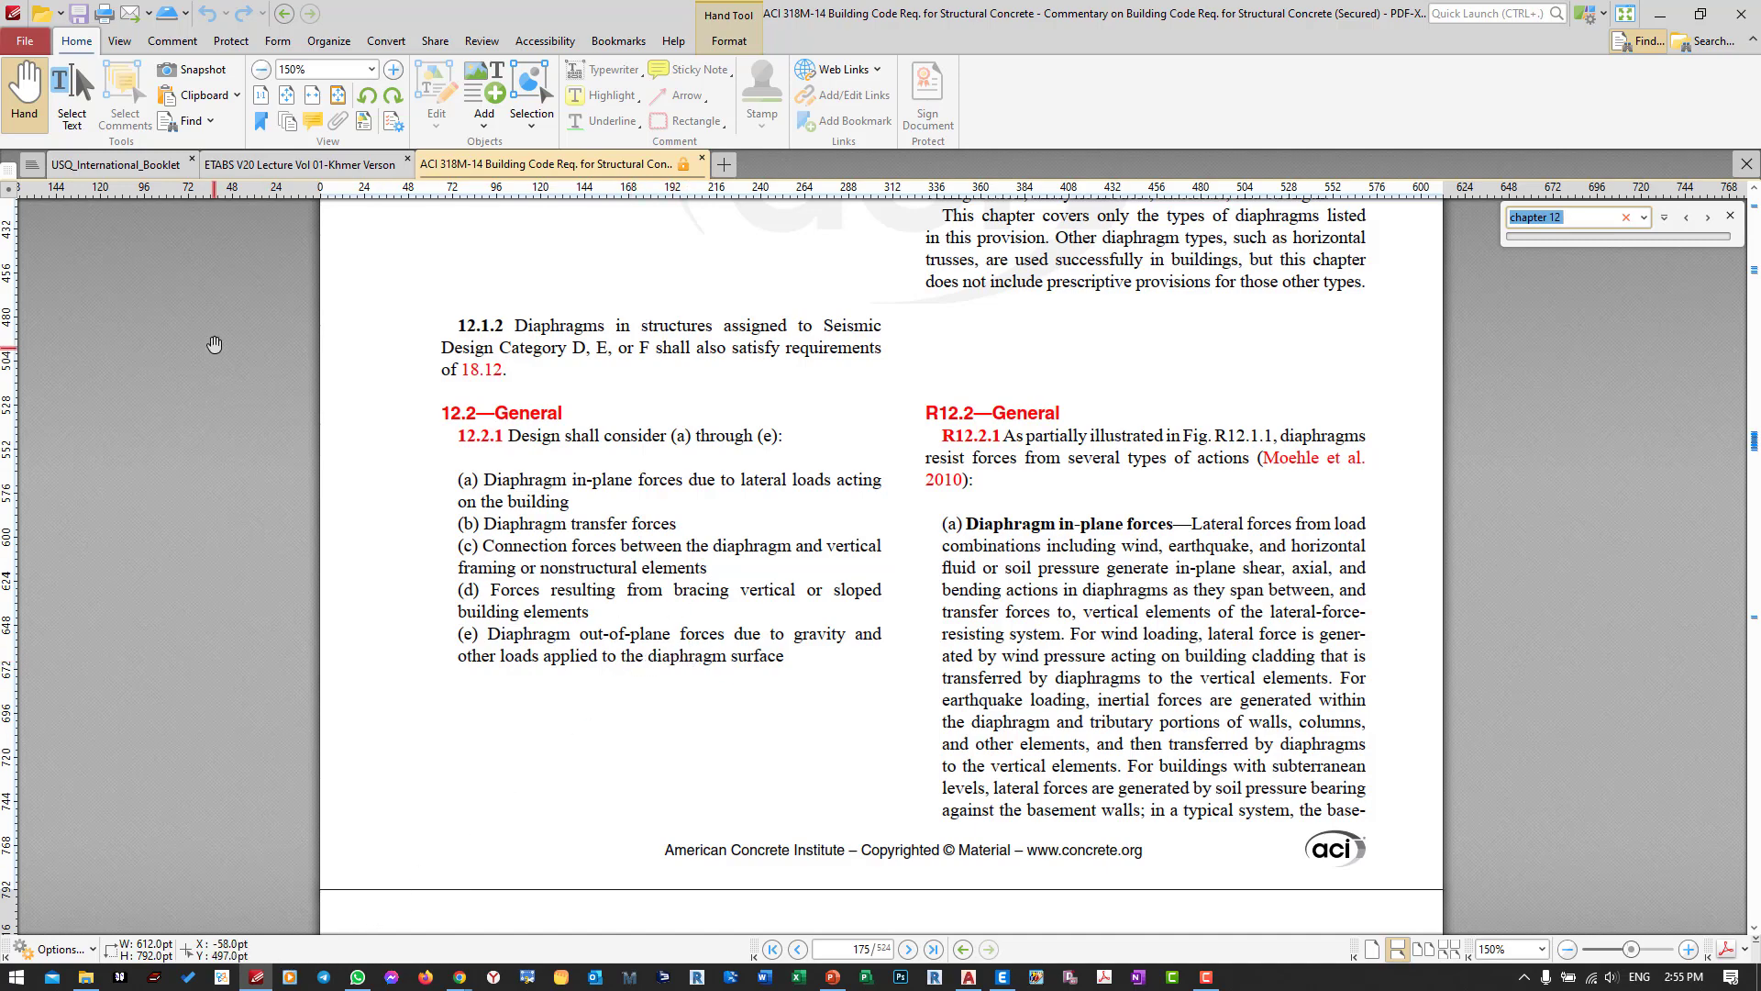
# Read the rigid and semi-rigid diaphragm comparison and the diaphragm definition page in the ETABS V20 lecture document.
pyautogui.click(276, 165)
pyautogui.scroll(1, 545, 387)
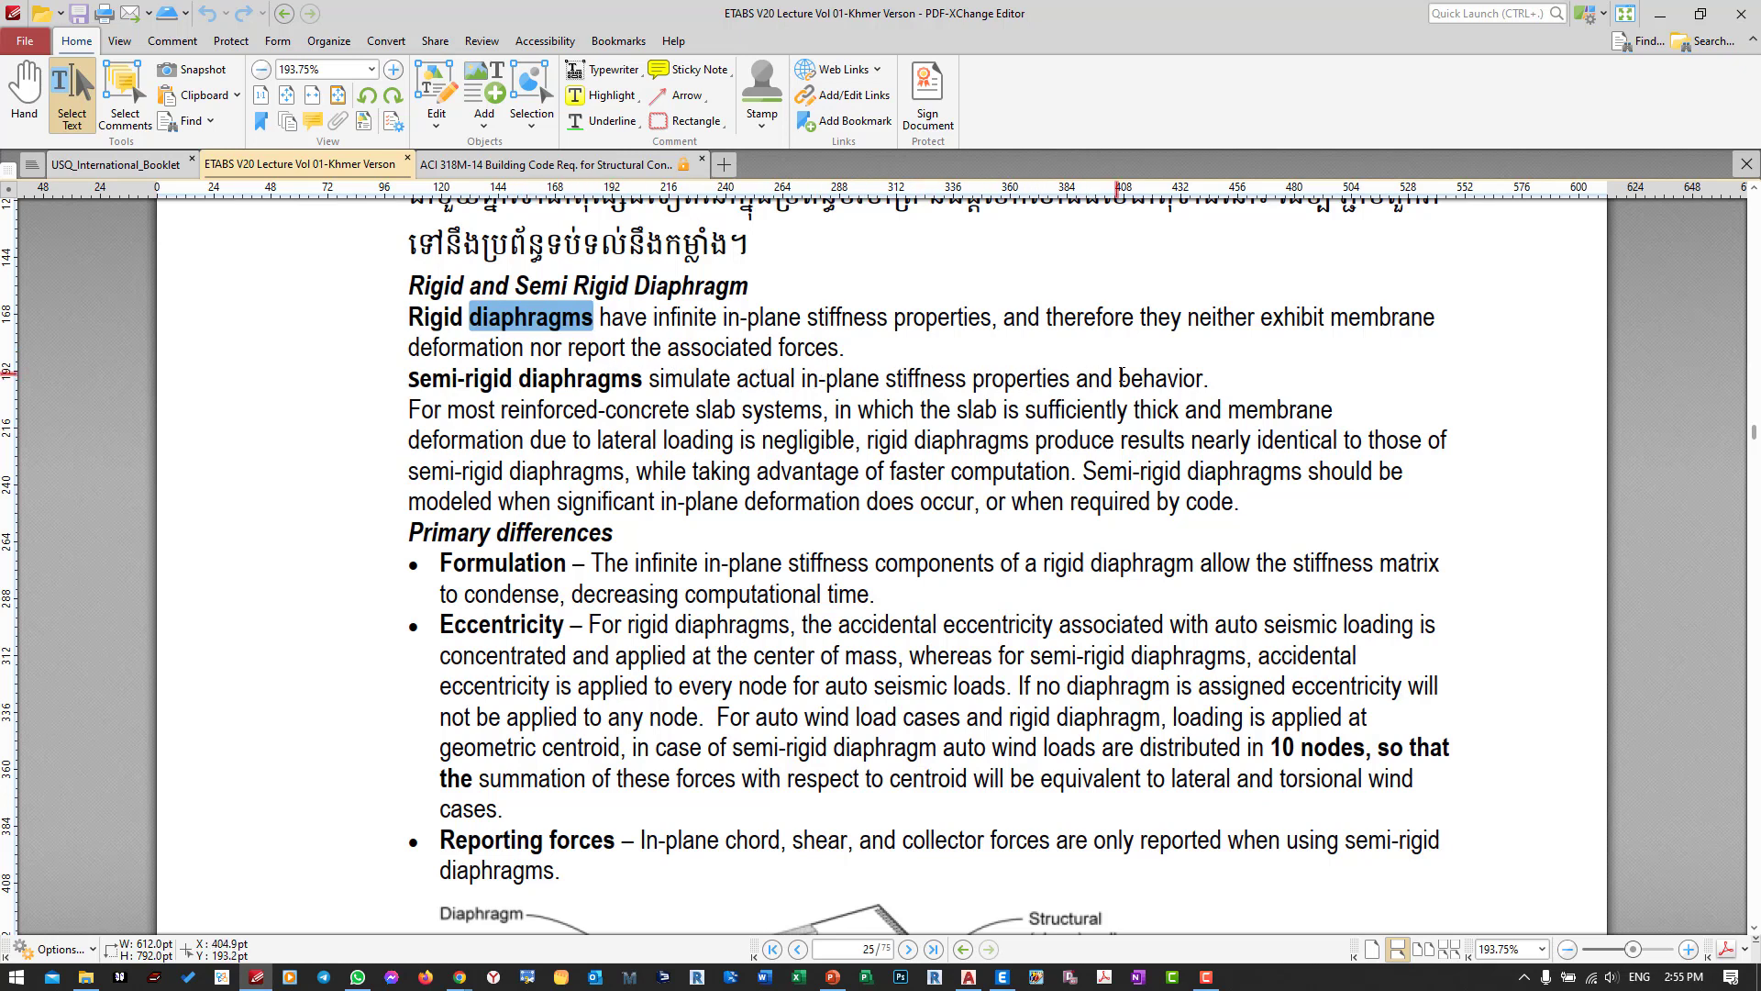
pyautogui.scroll(-3, 842, 459)
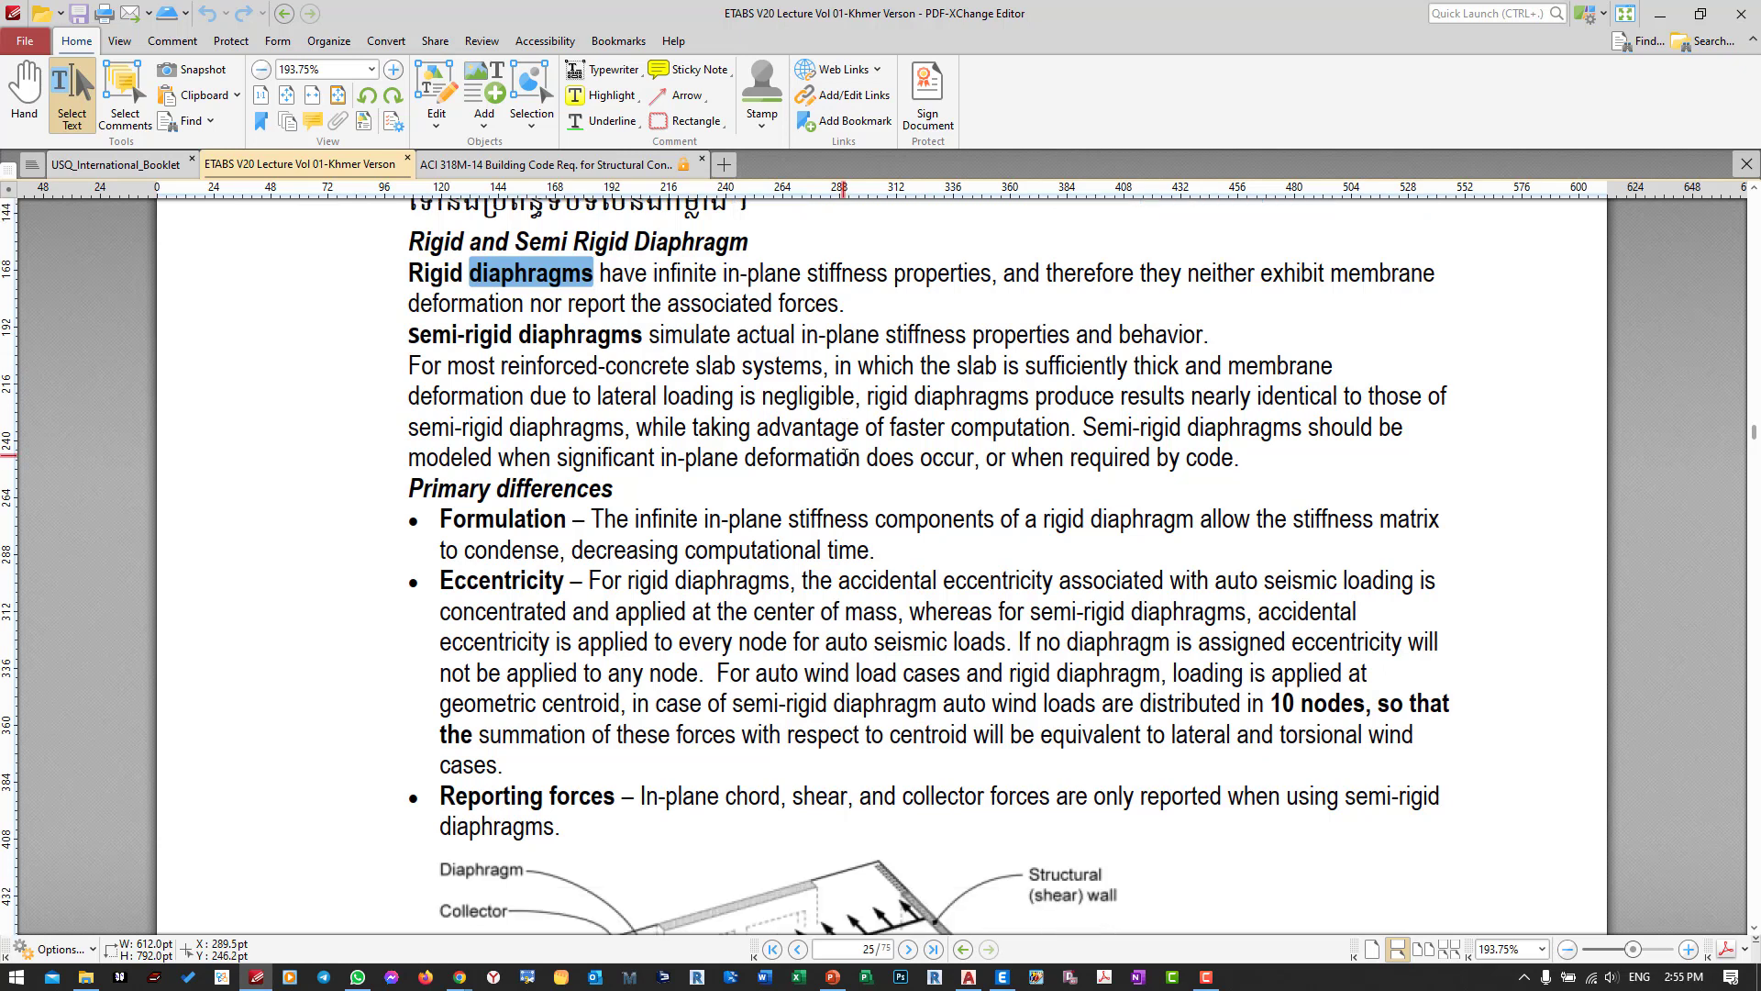
pyautogui.scroll(-1, 647, 376)
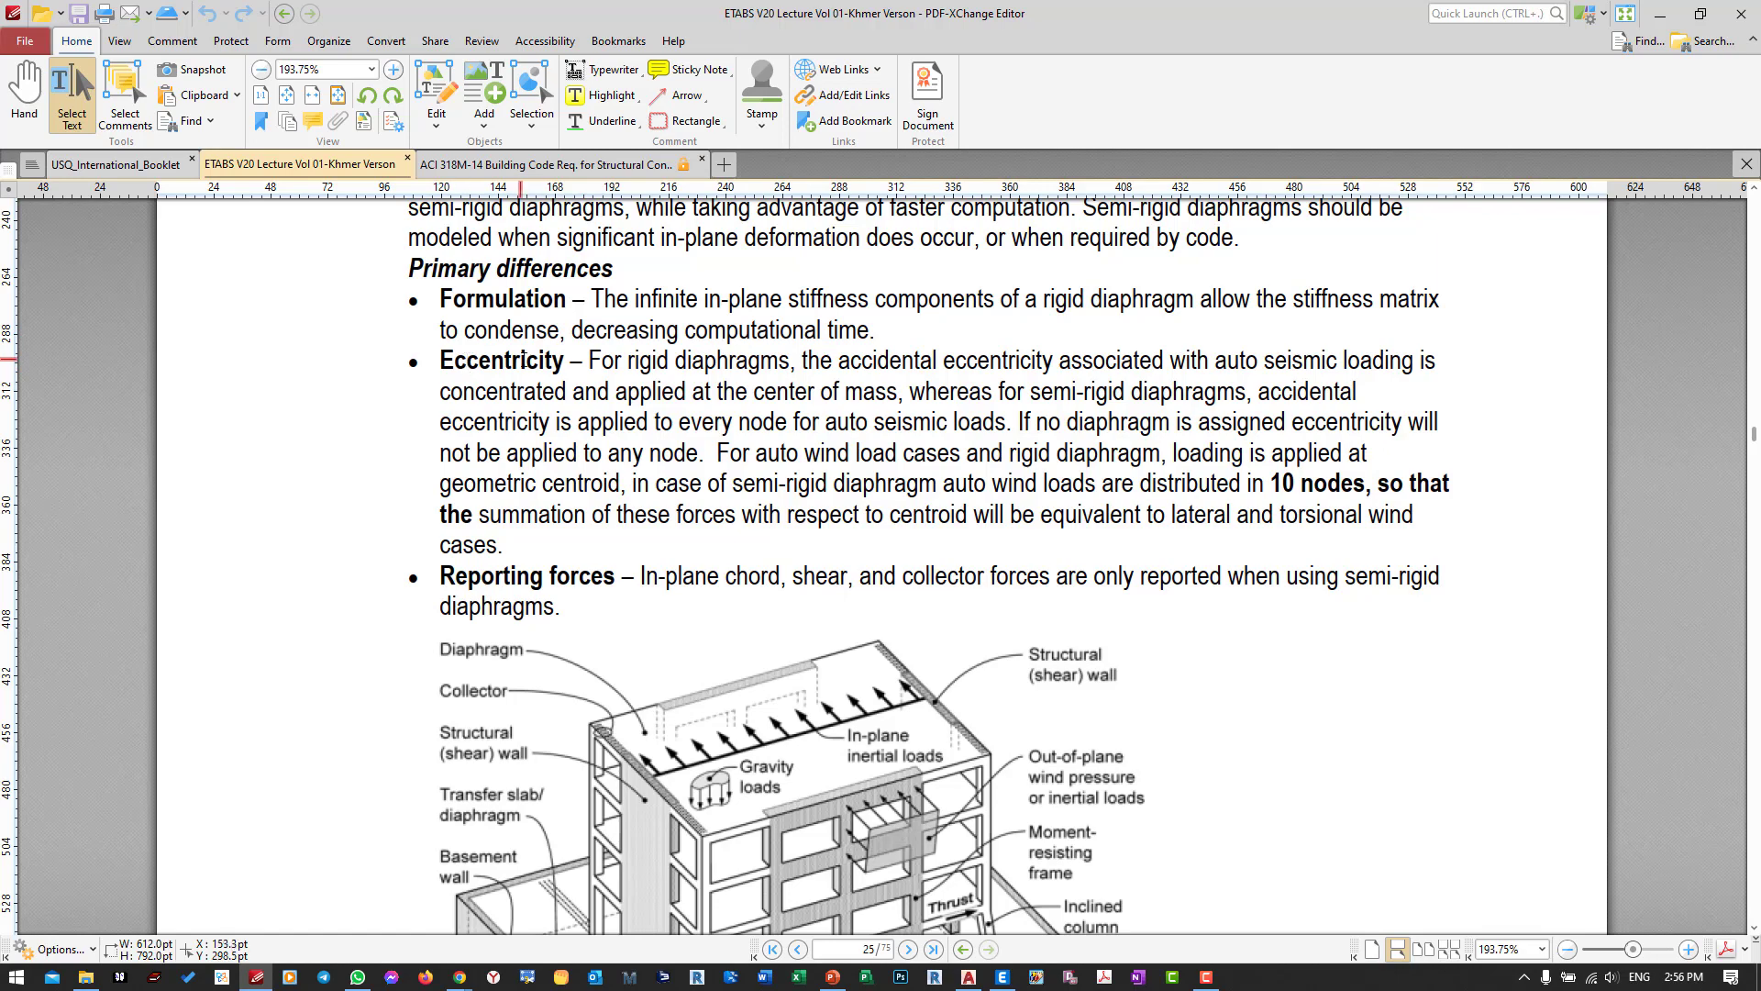
pyautogui.scroll(-1, 442, 561)
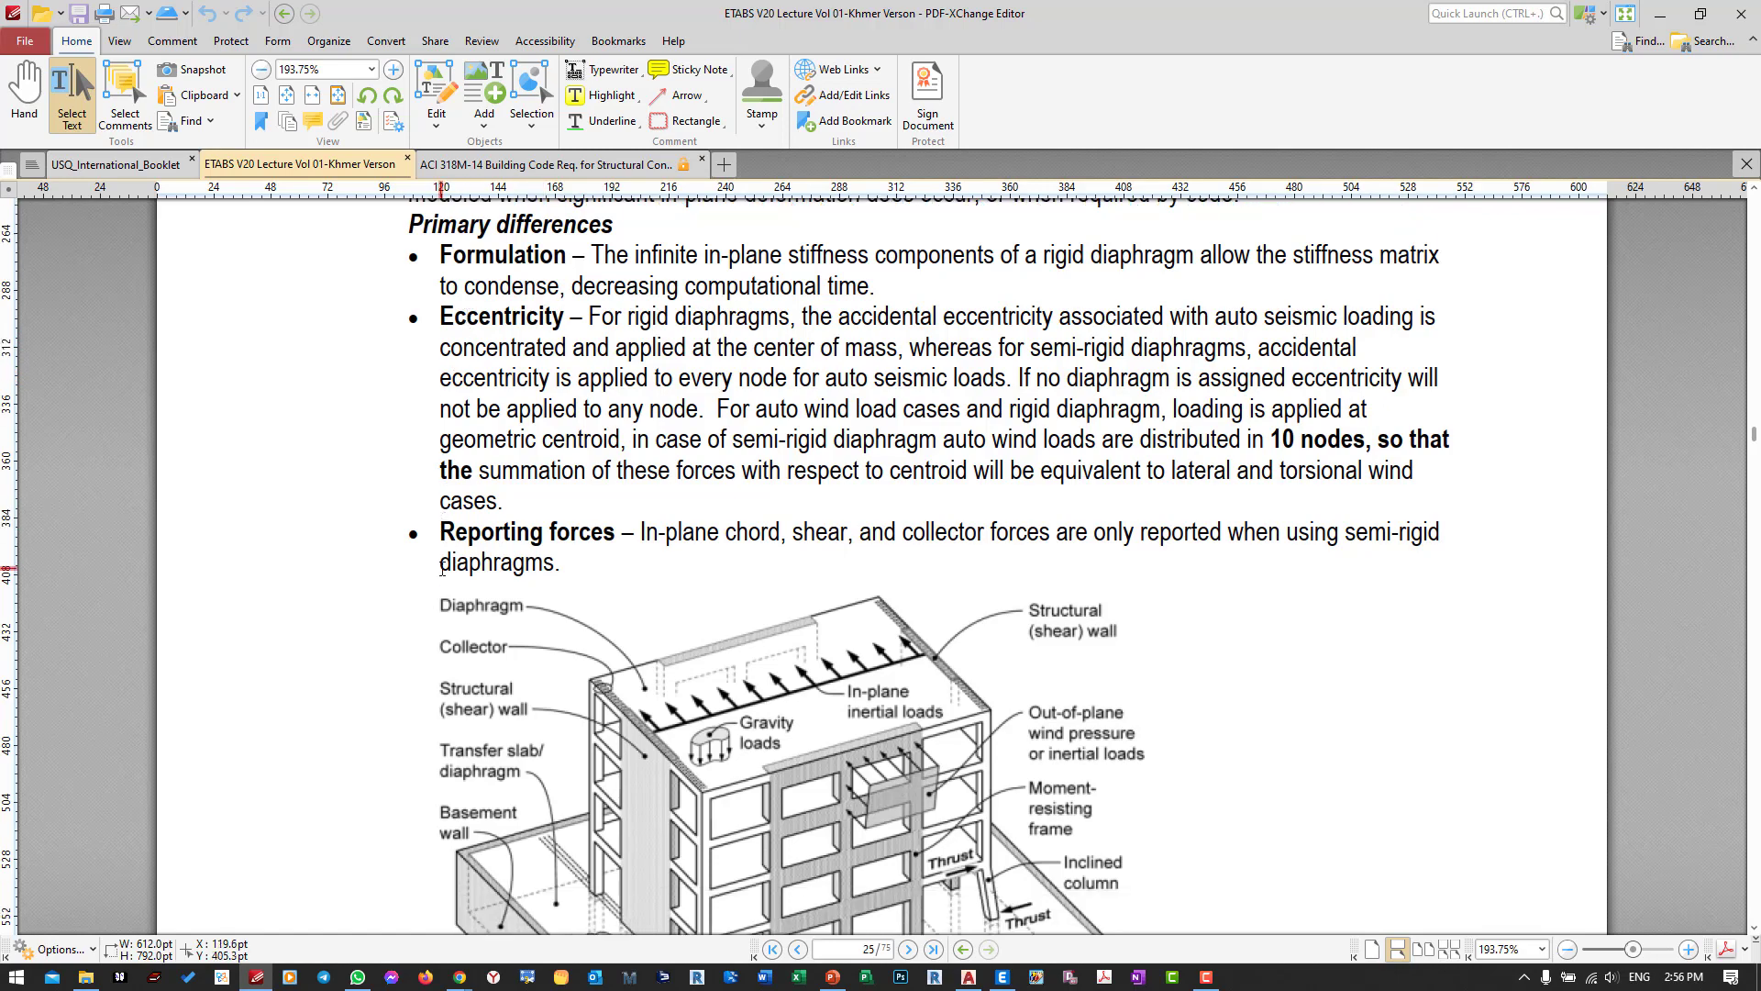
pyautogui.scroll(-10, 542, 530)
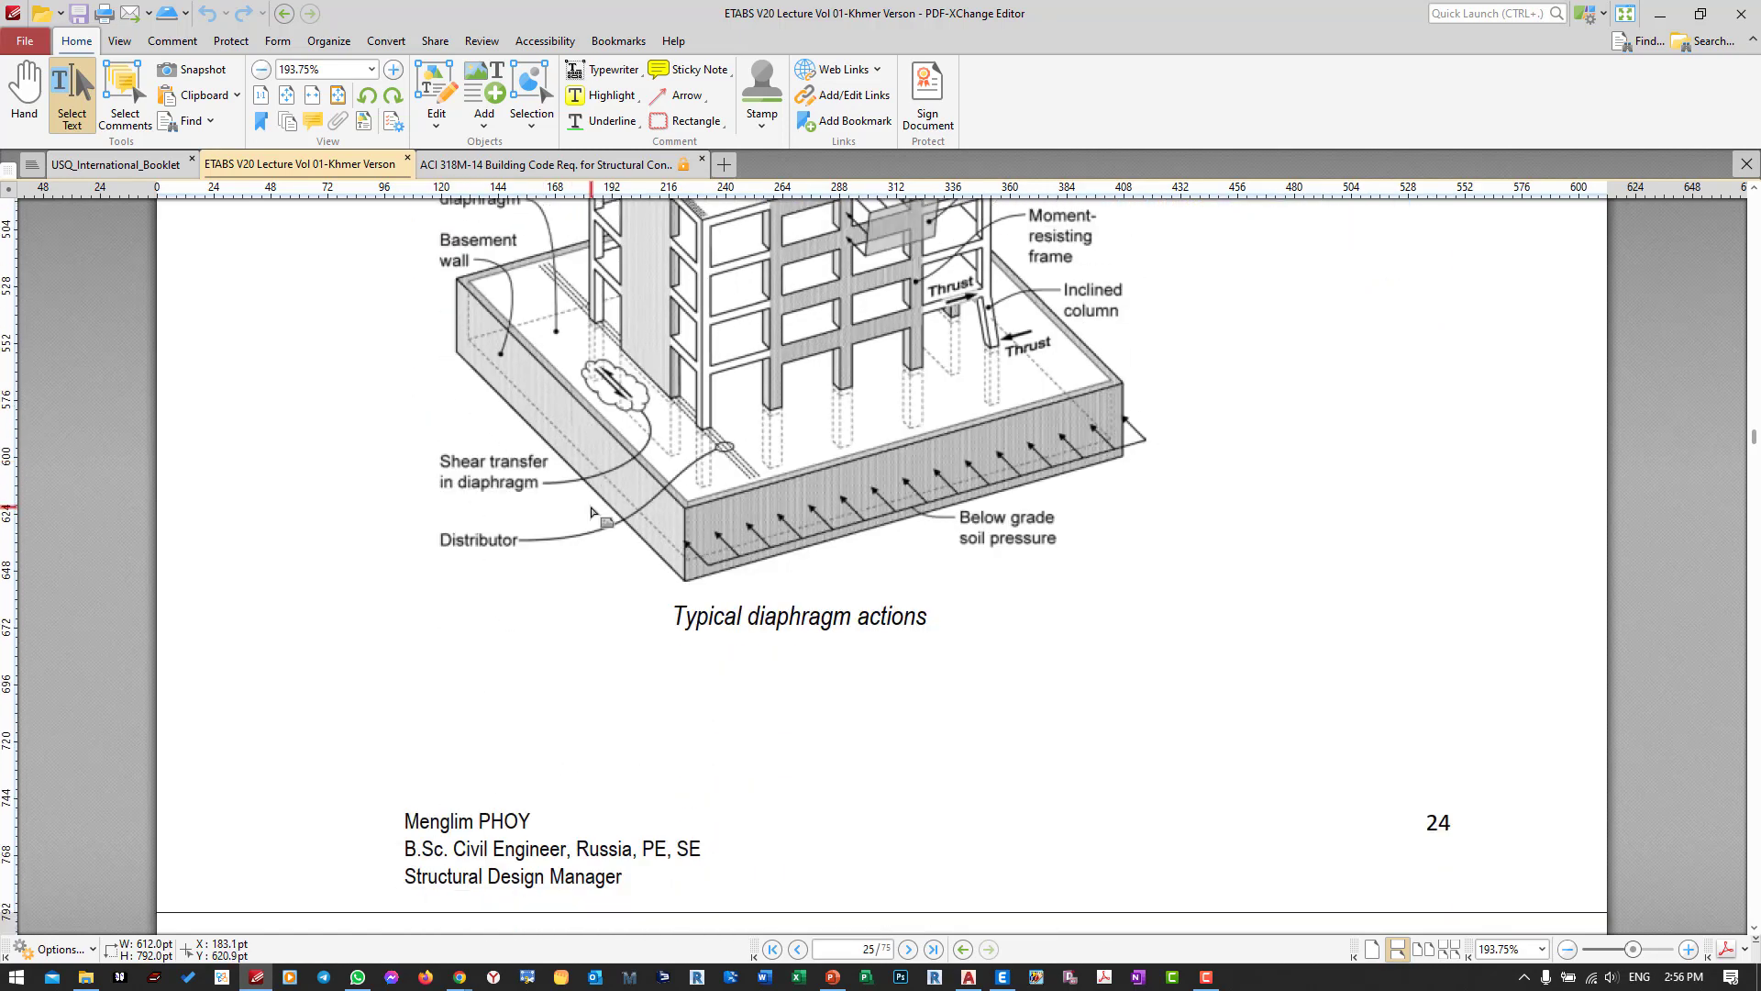
pyautogui.scroll(-5, 591, 504)
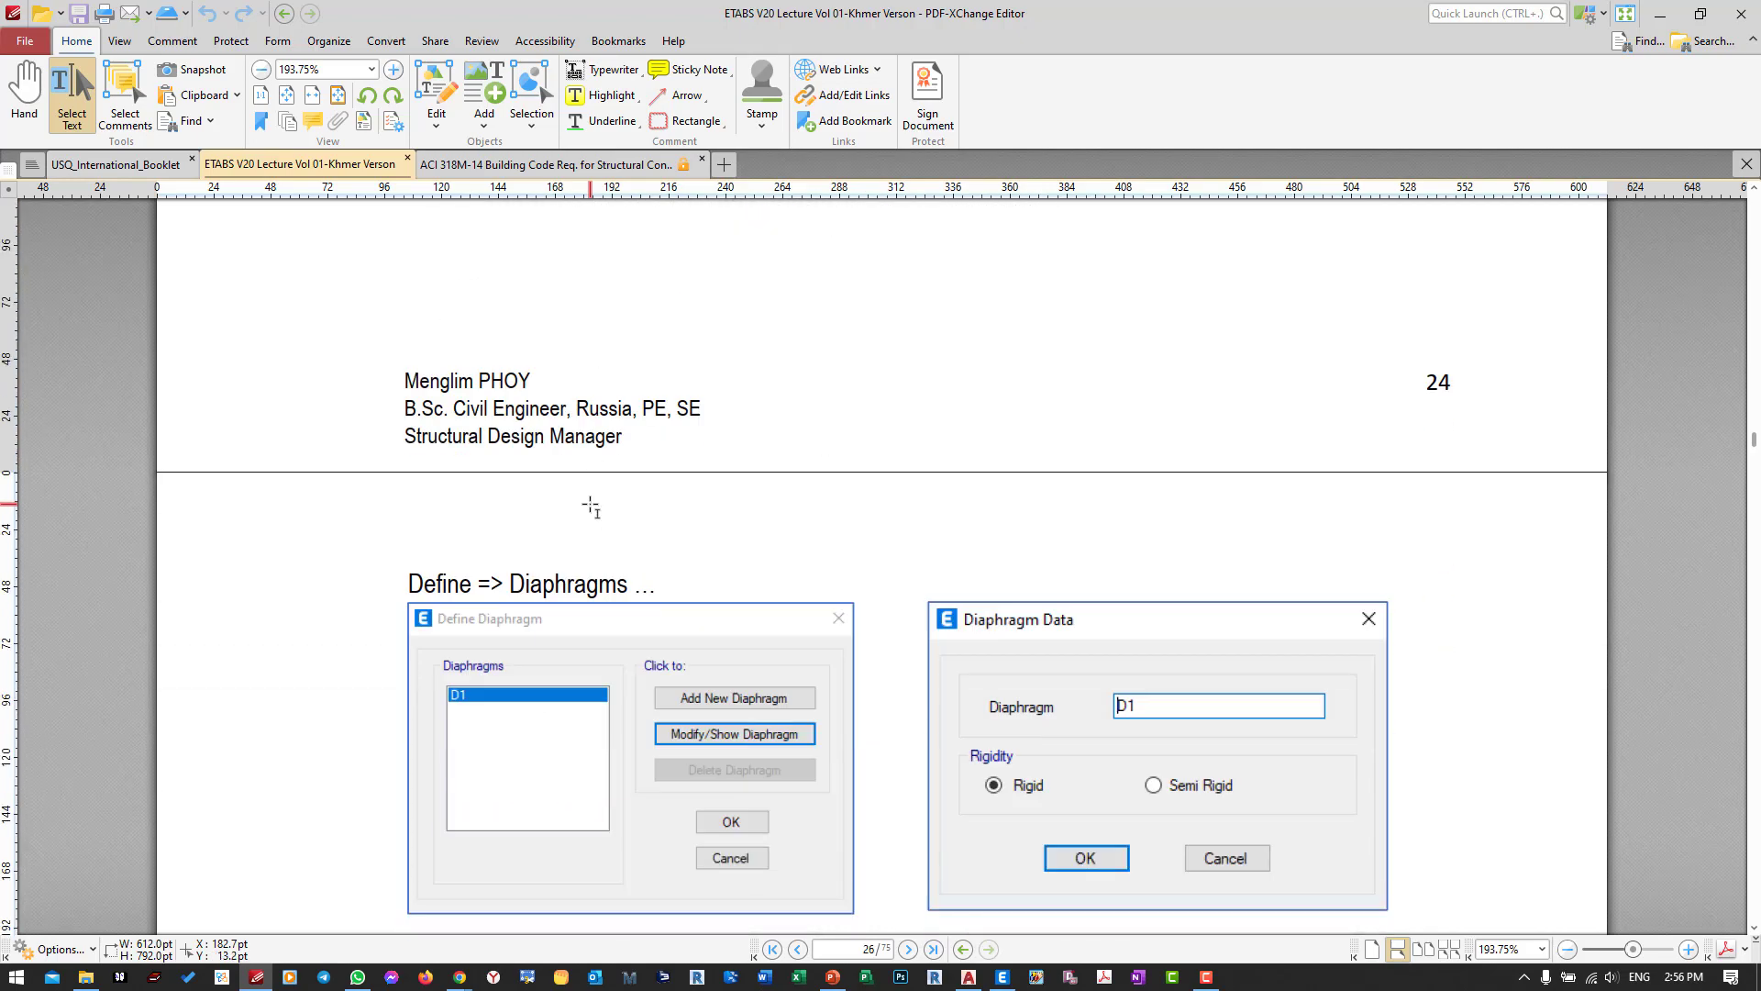
# Switch back to ETABS and review the definition of diaphragm D1, keeping its rigidity as Rigid.
pyautogui.click(1660, 13)
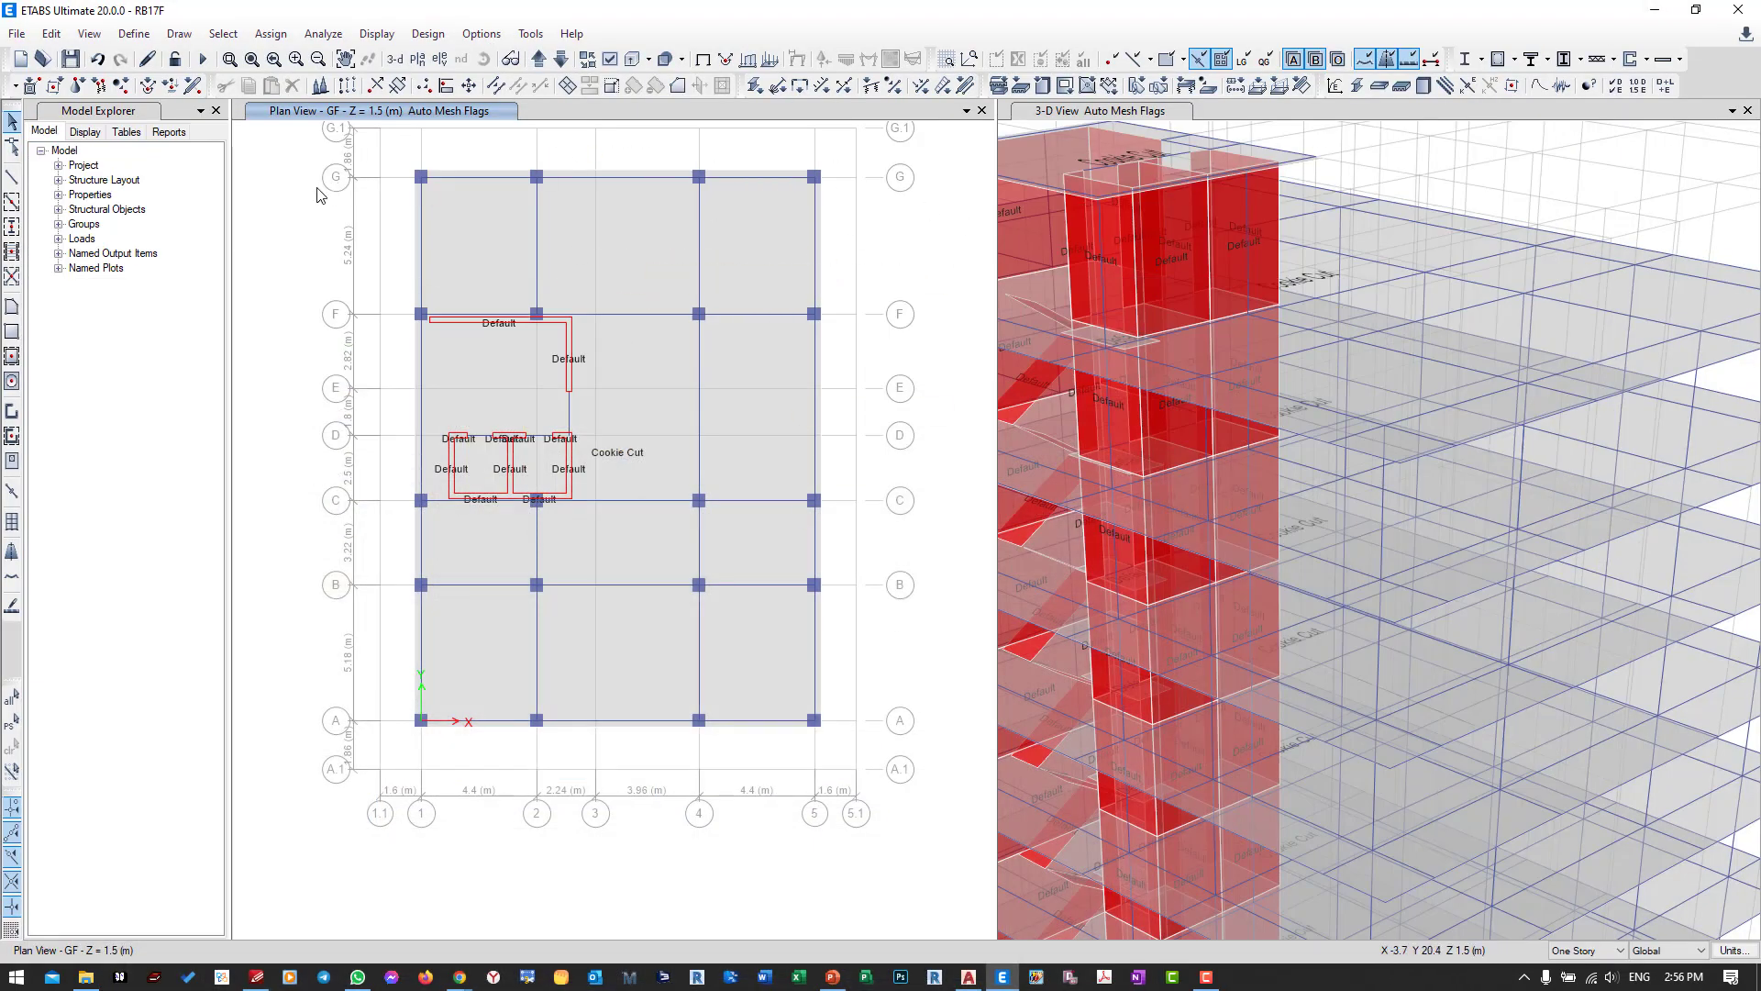
pyautogui.click(128, 33)
pyautogui.click(194, 146)
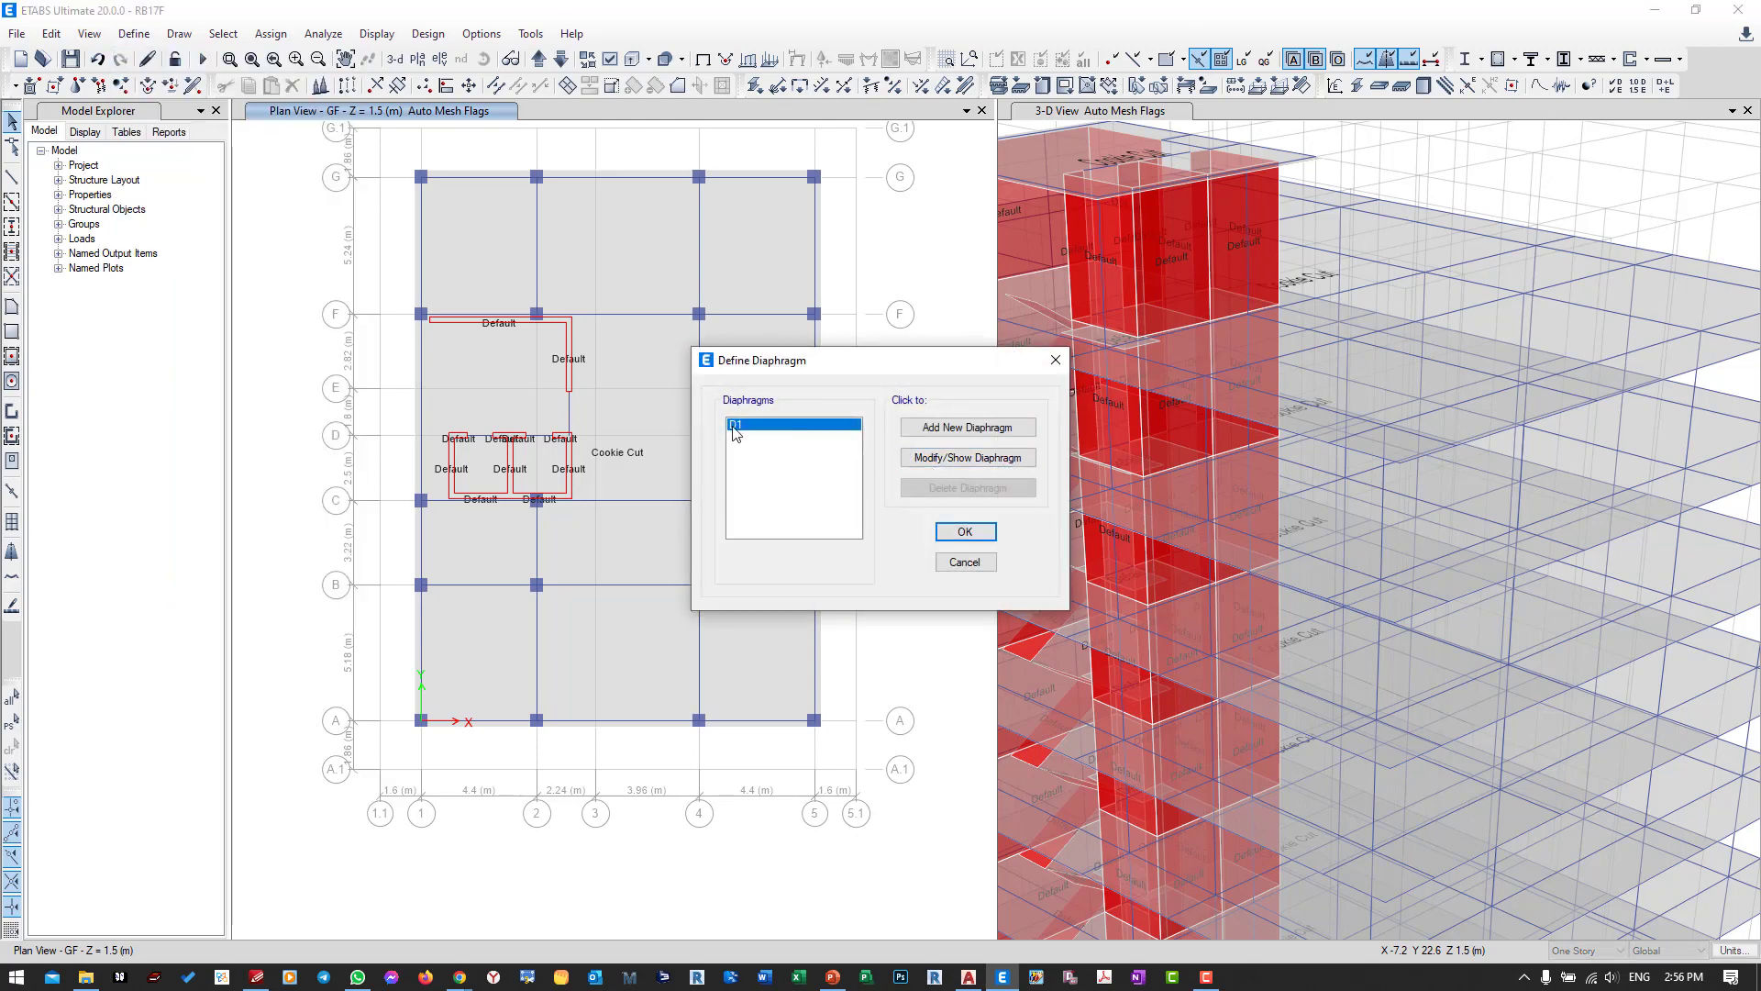
pyautogui.click(939, 469)
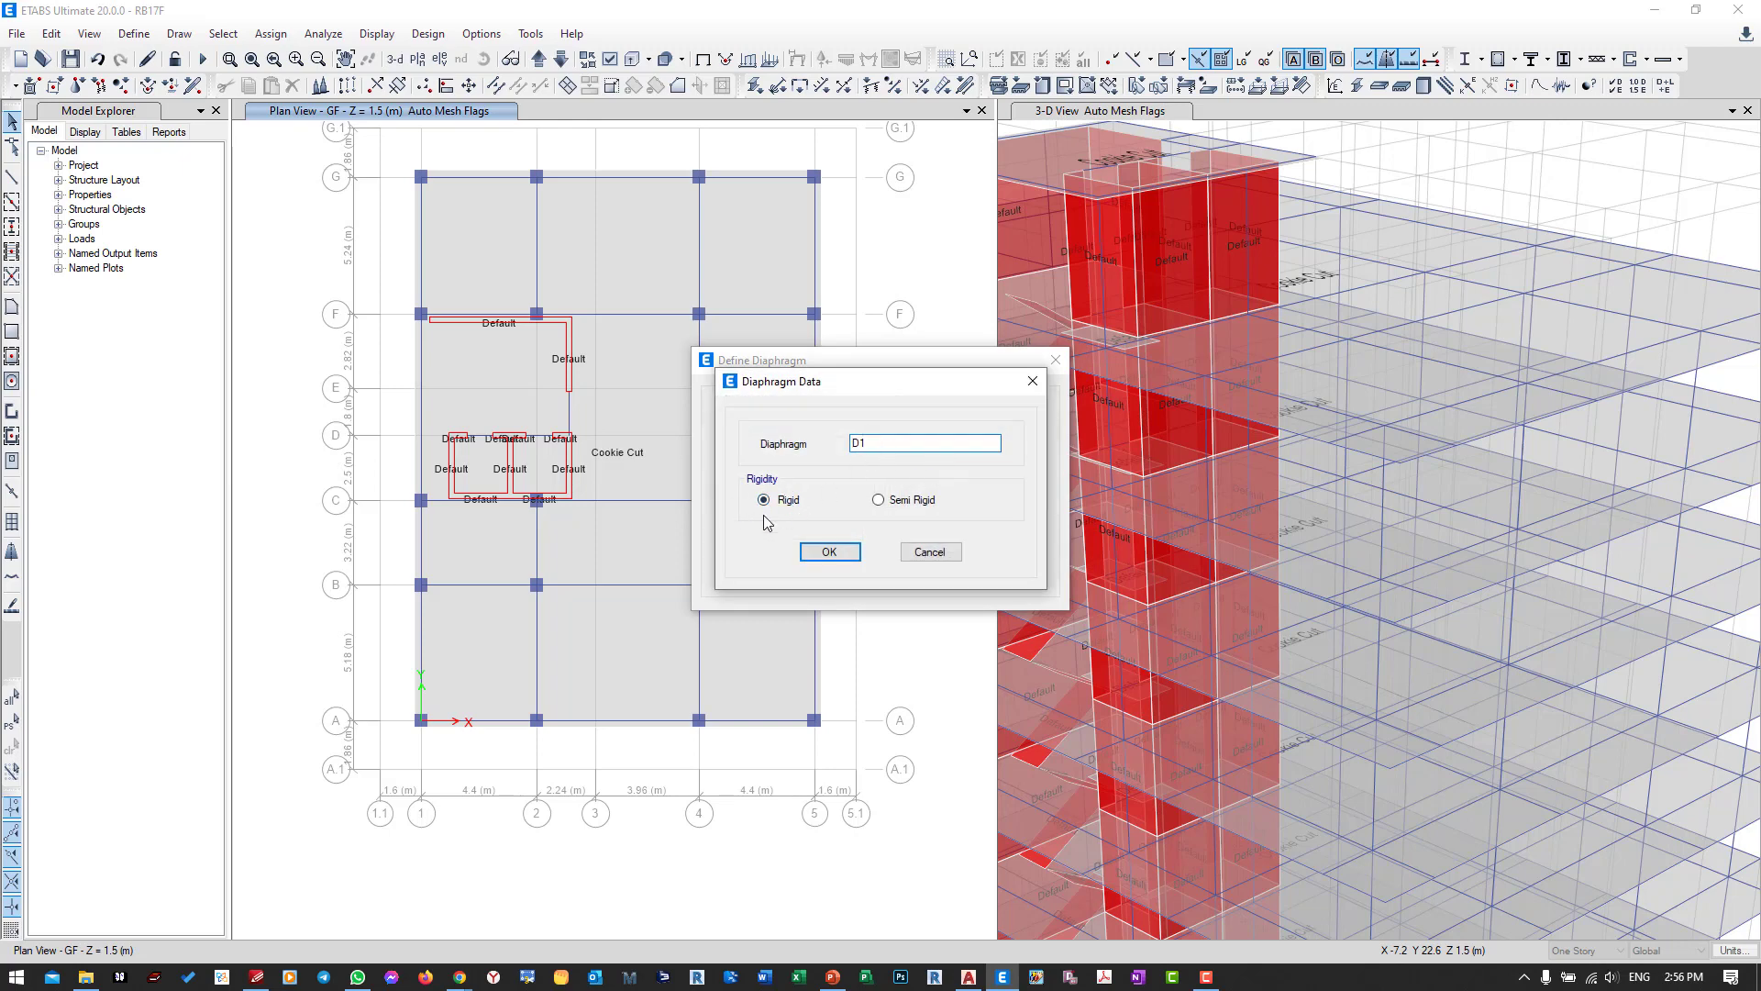
pyautogui.click(829, 551)
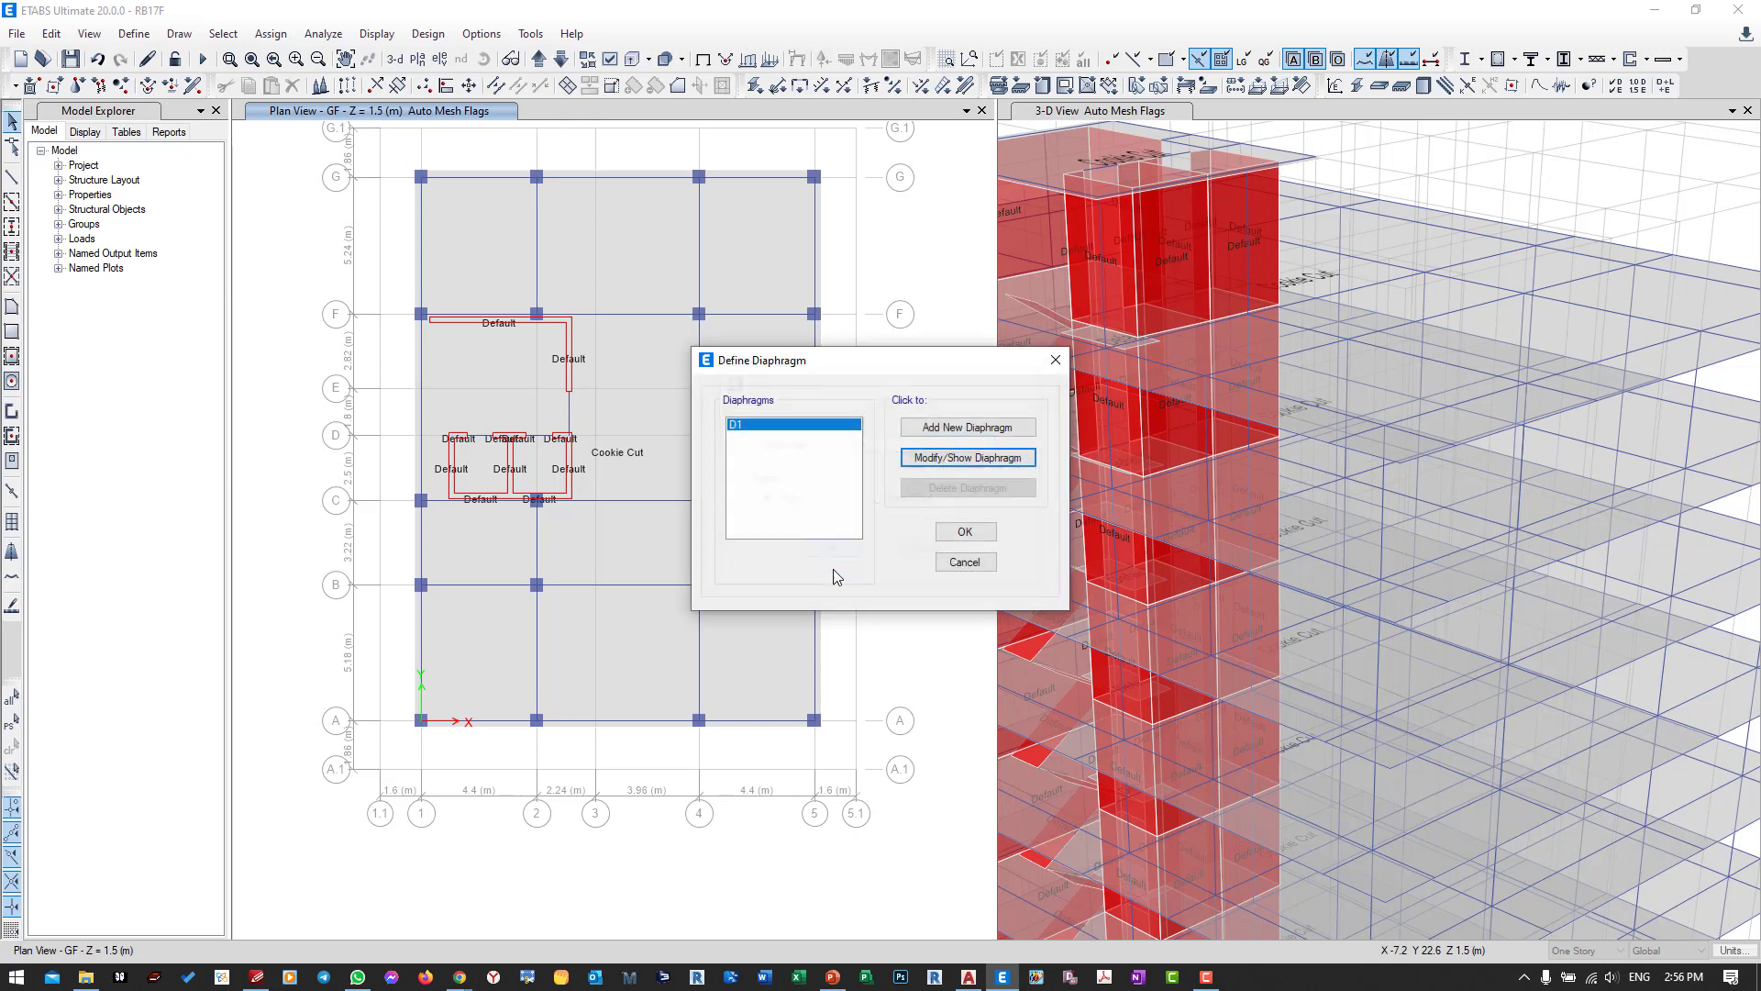
pyautogui.click(958, 536)
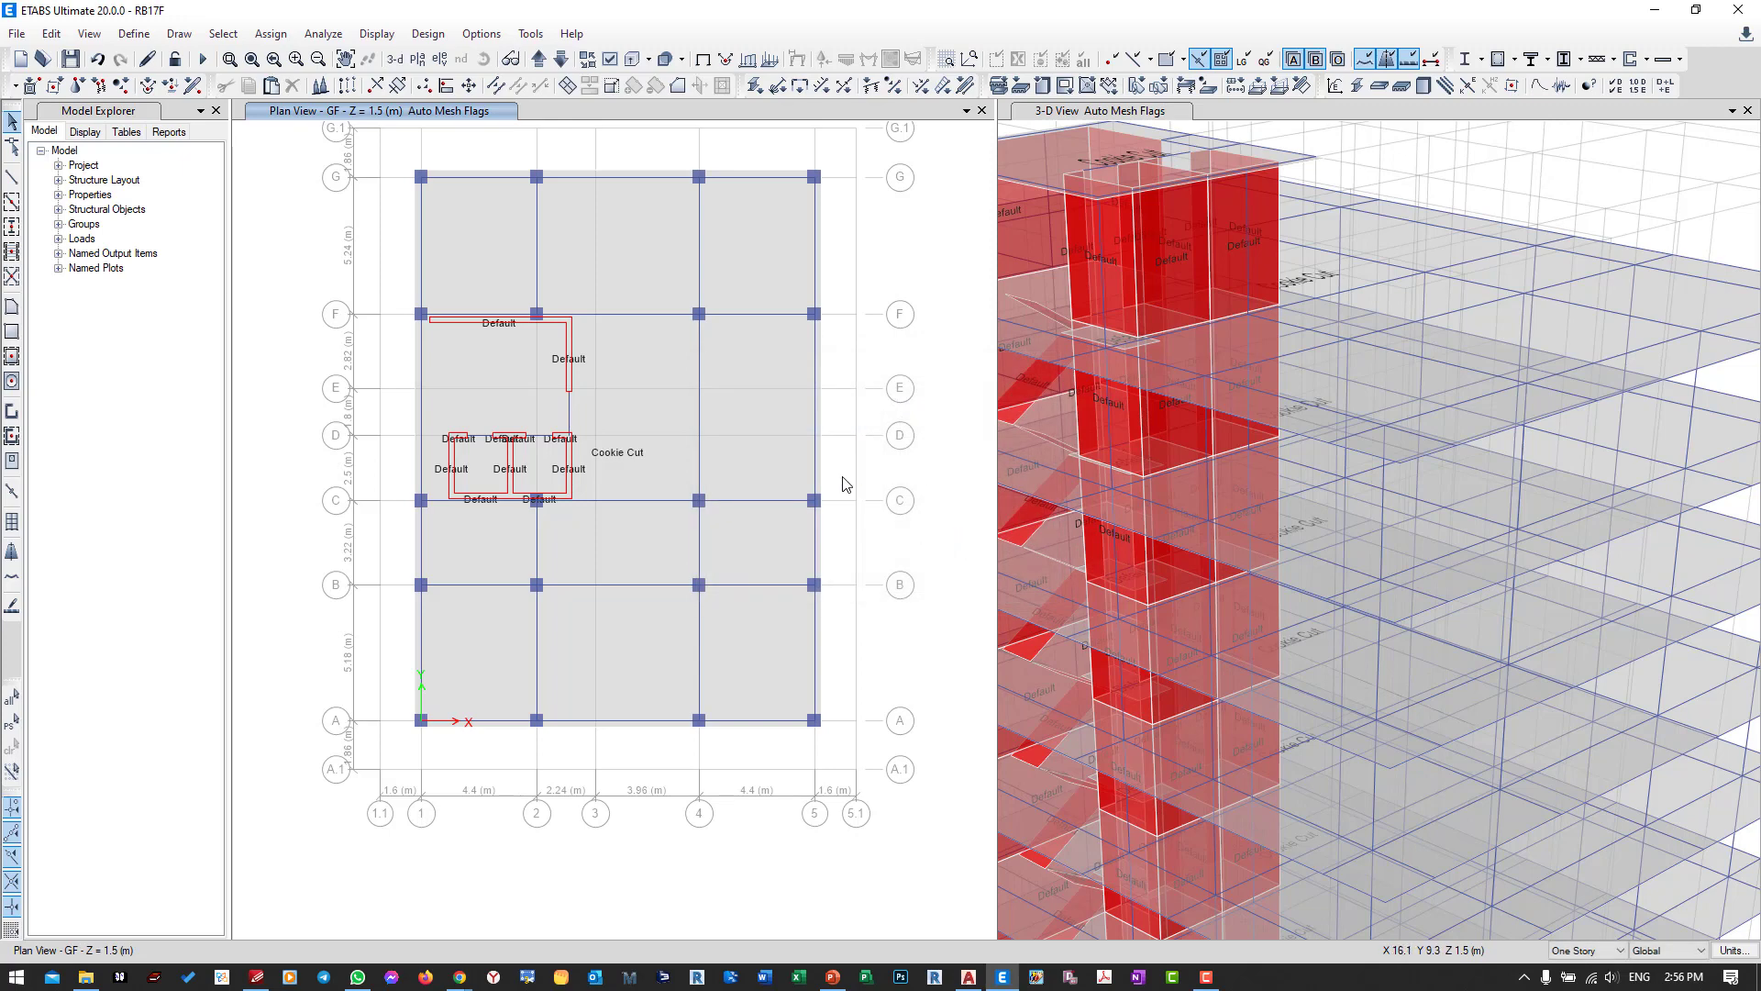
# Select all slab objects in the model that use the S12 slab property.
pyautogui.scroll(-4, 1389, 361)
pyautogui.moveTo(1108, 427); pyautogui.dragTo(1108, 412, button='middle')
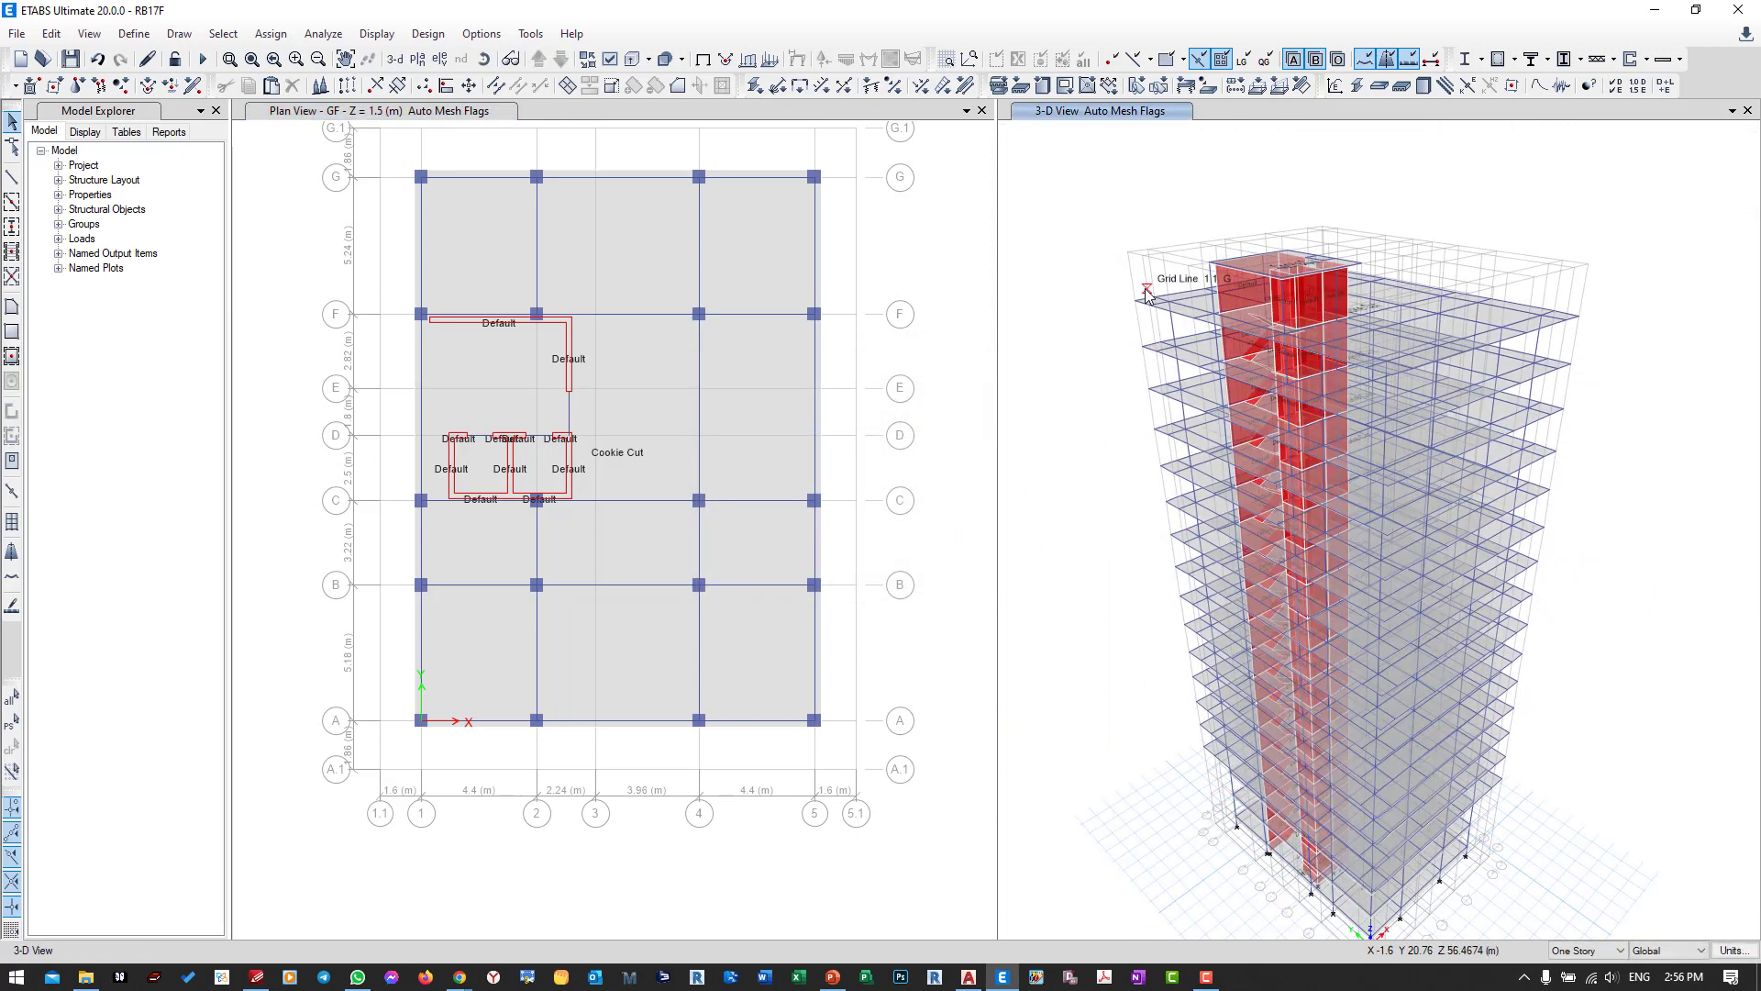
pyautogui.click(223, 37)
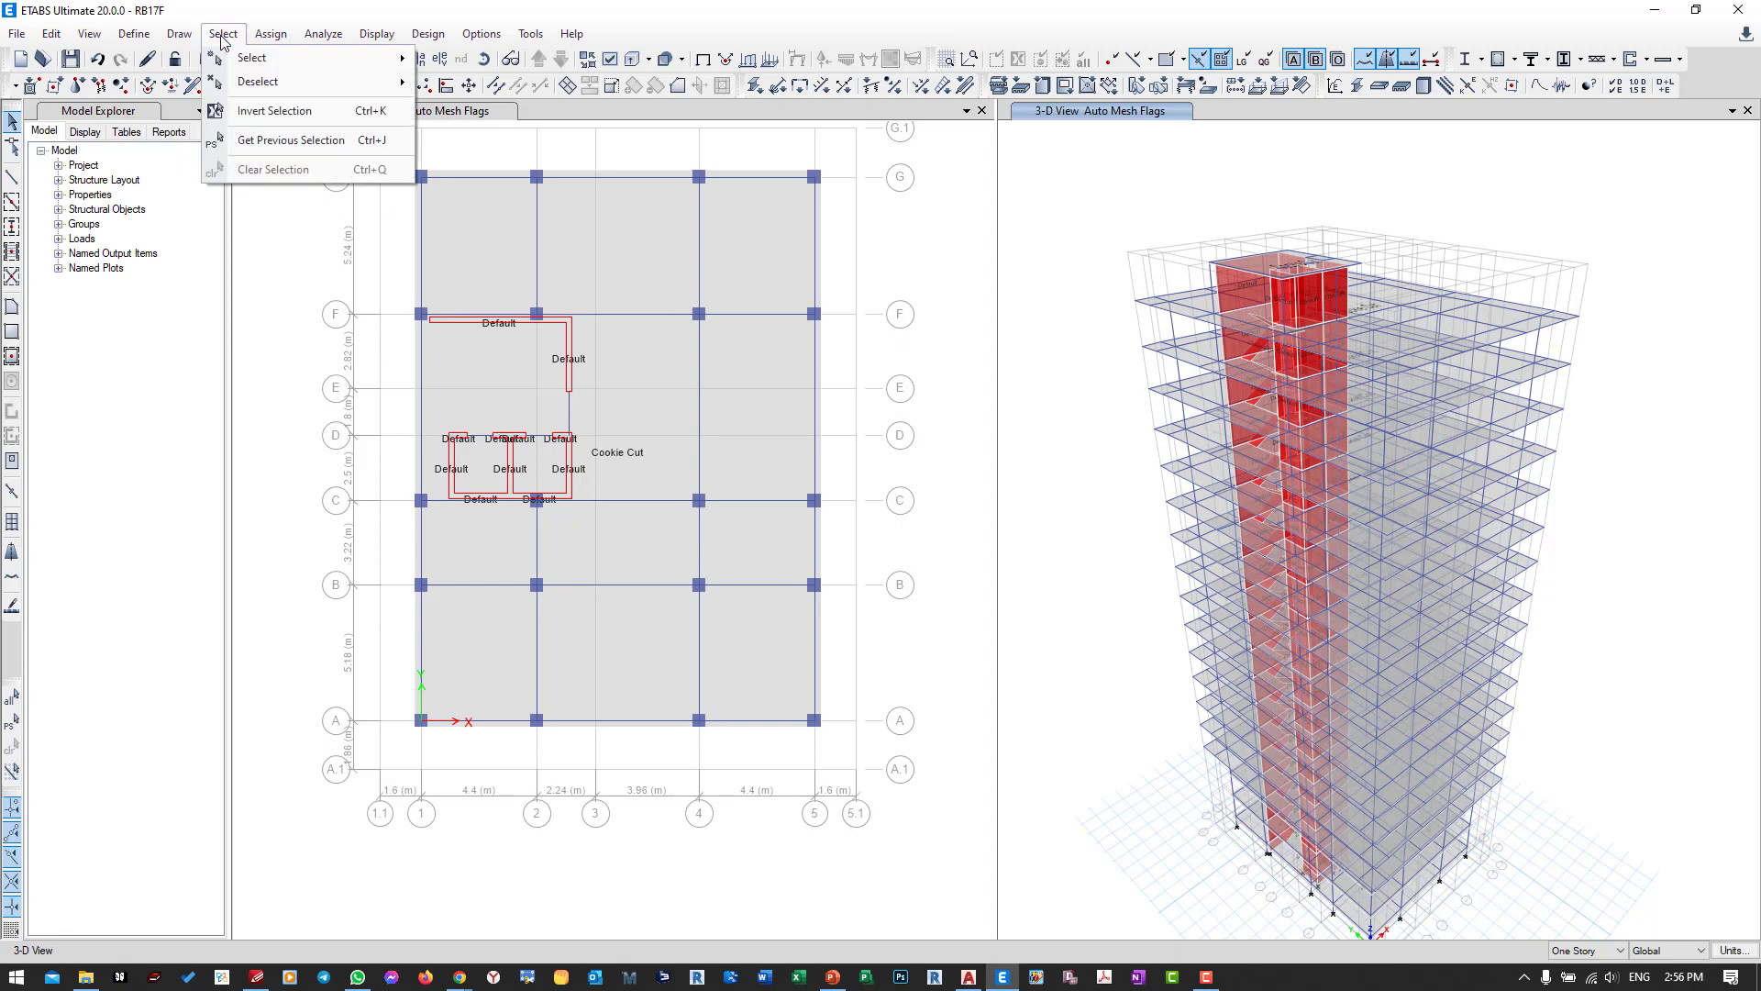
pyautogui.moveTo(263, 62)
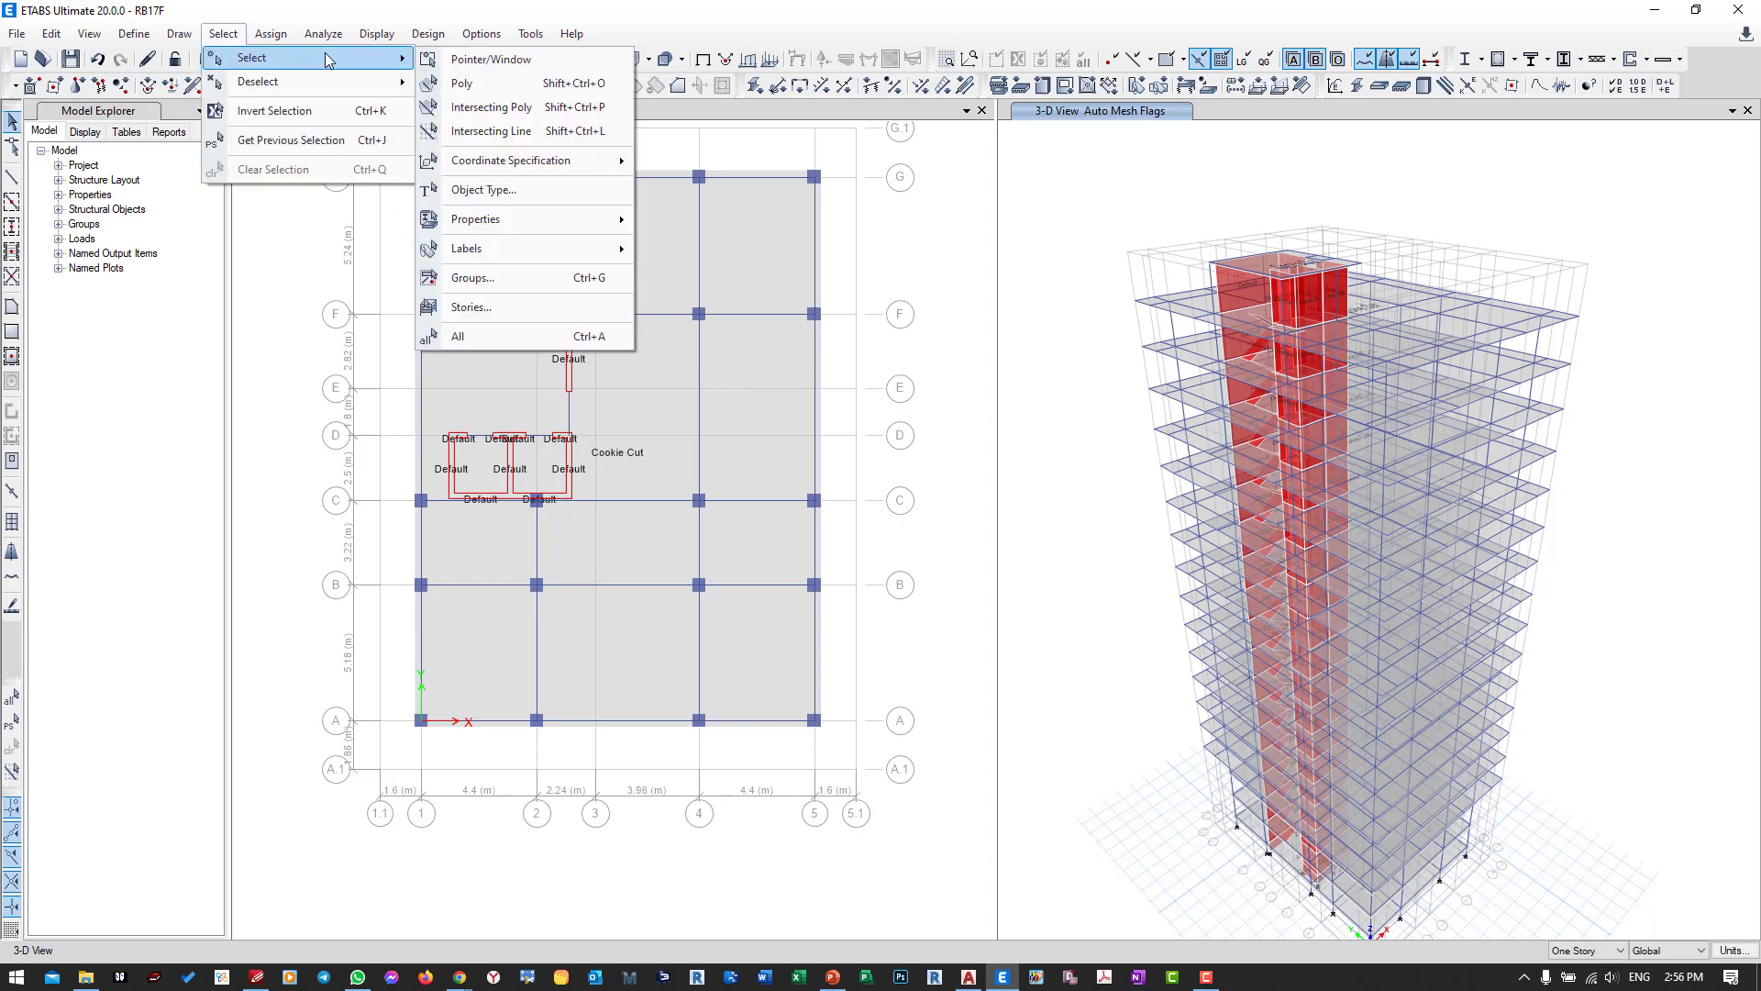
pyautogui.moveTo(499, 220)
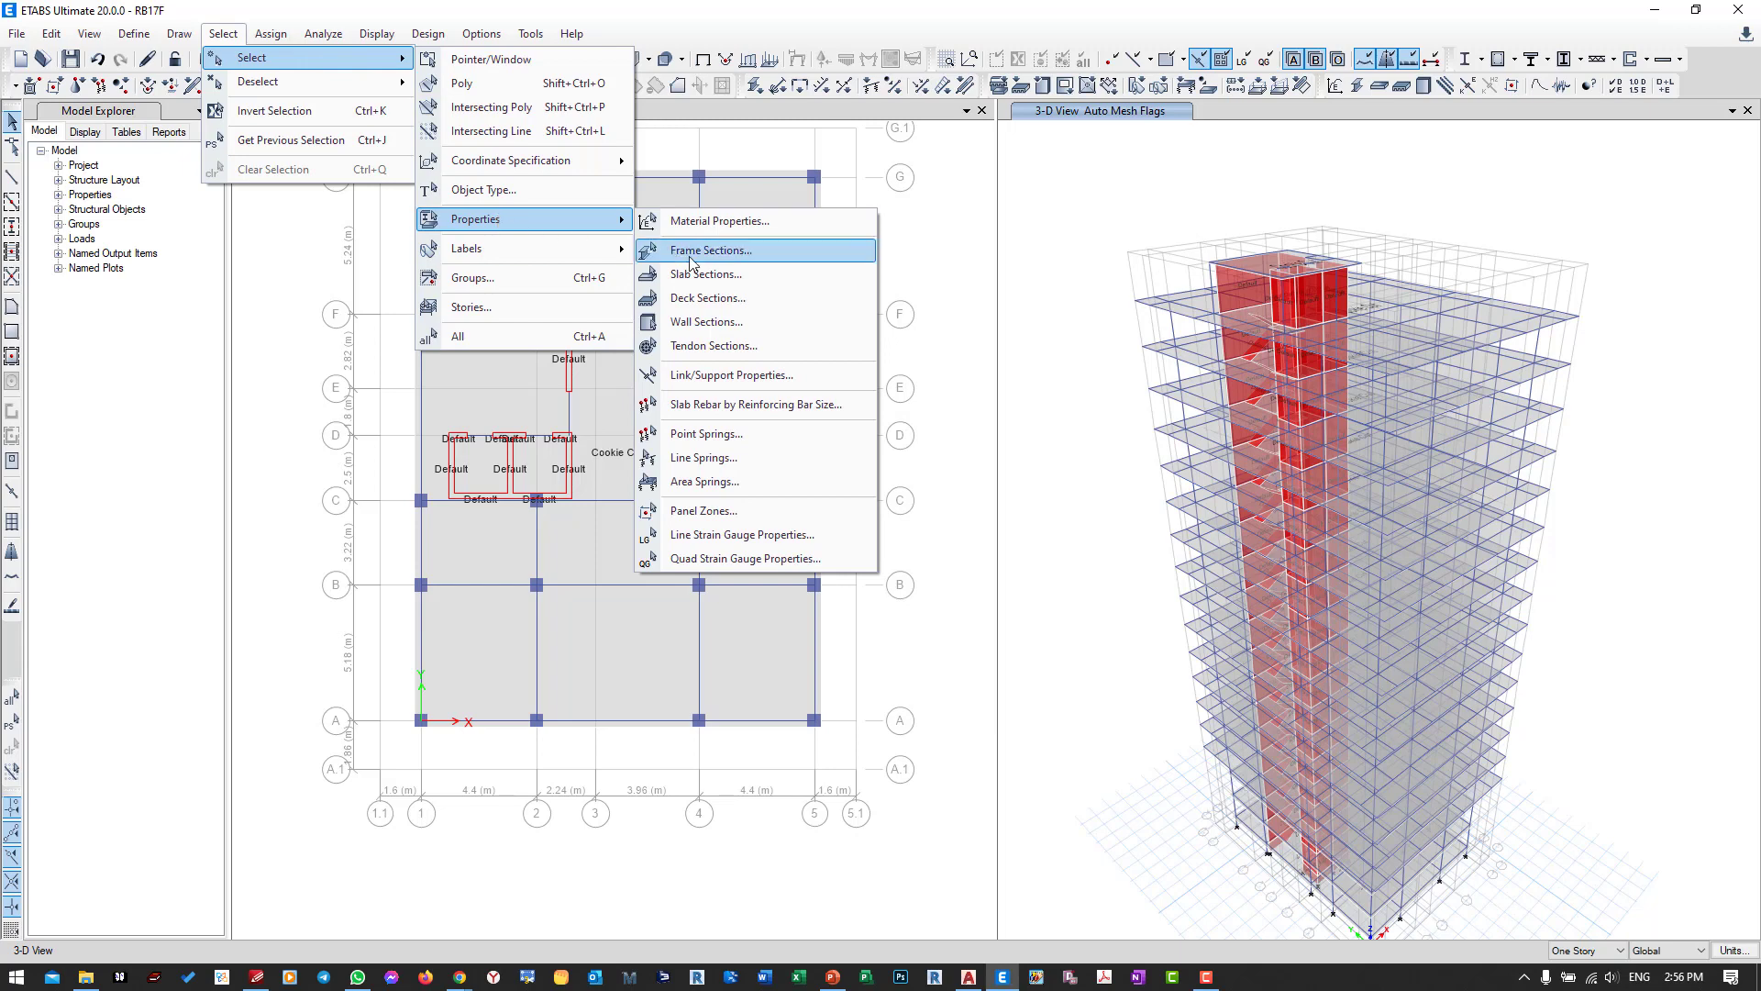
pyautogui.click(721, 285)
pyautogui.click(845, 359)
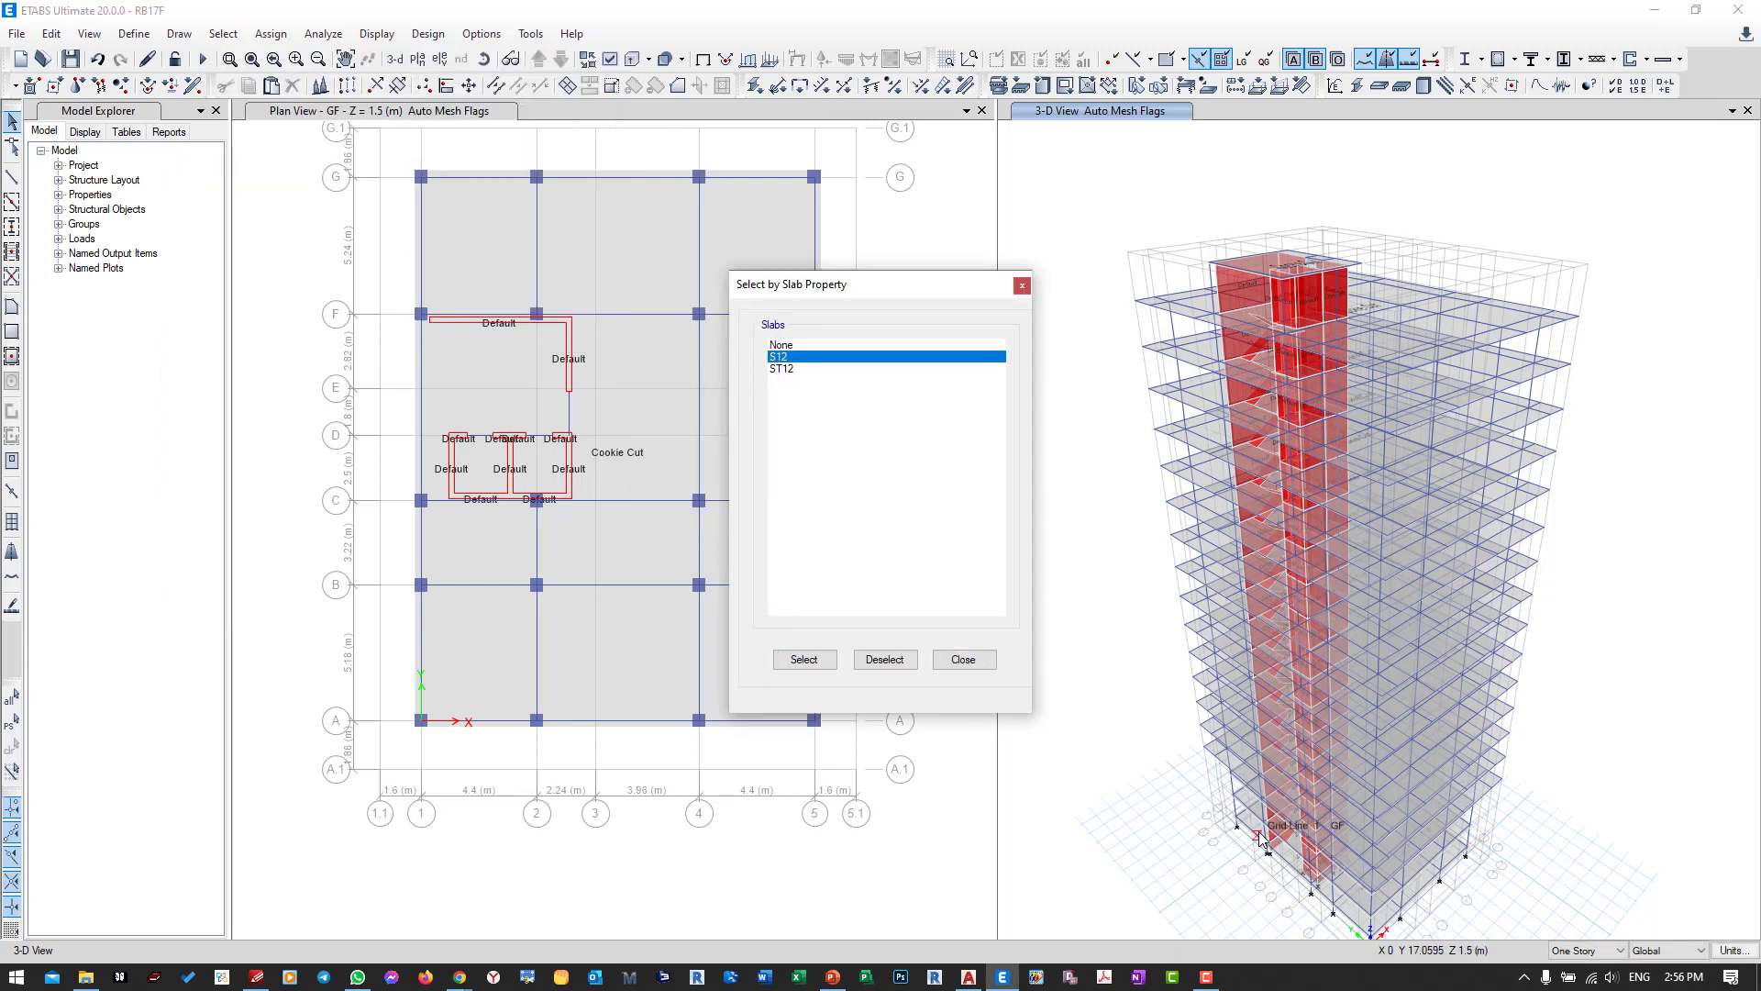
pyautogui.click(800, 659)
pyautogui.click(959, 662)
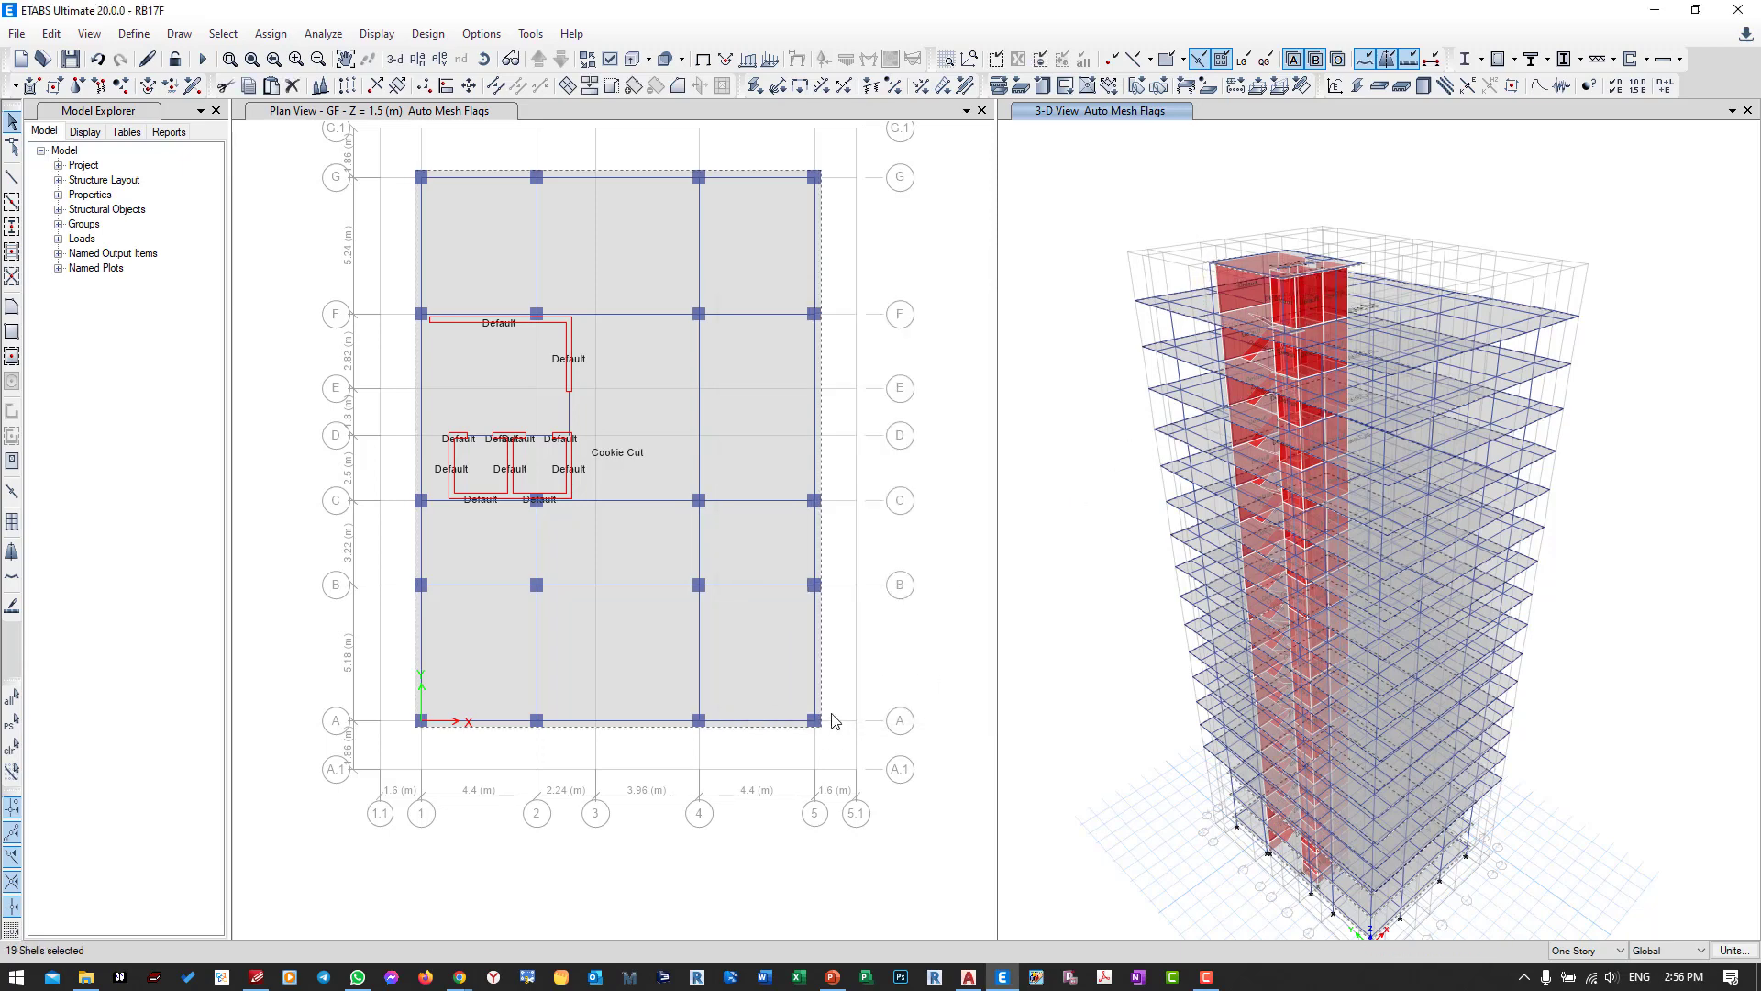
# Assign shell diaphragm D1 to the selected S12 slabs.
pyautogui.click(271, 34)
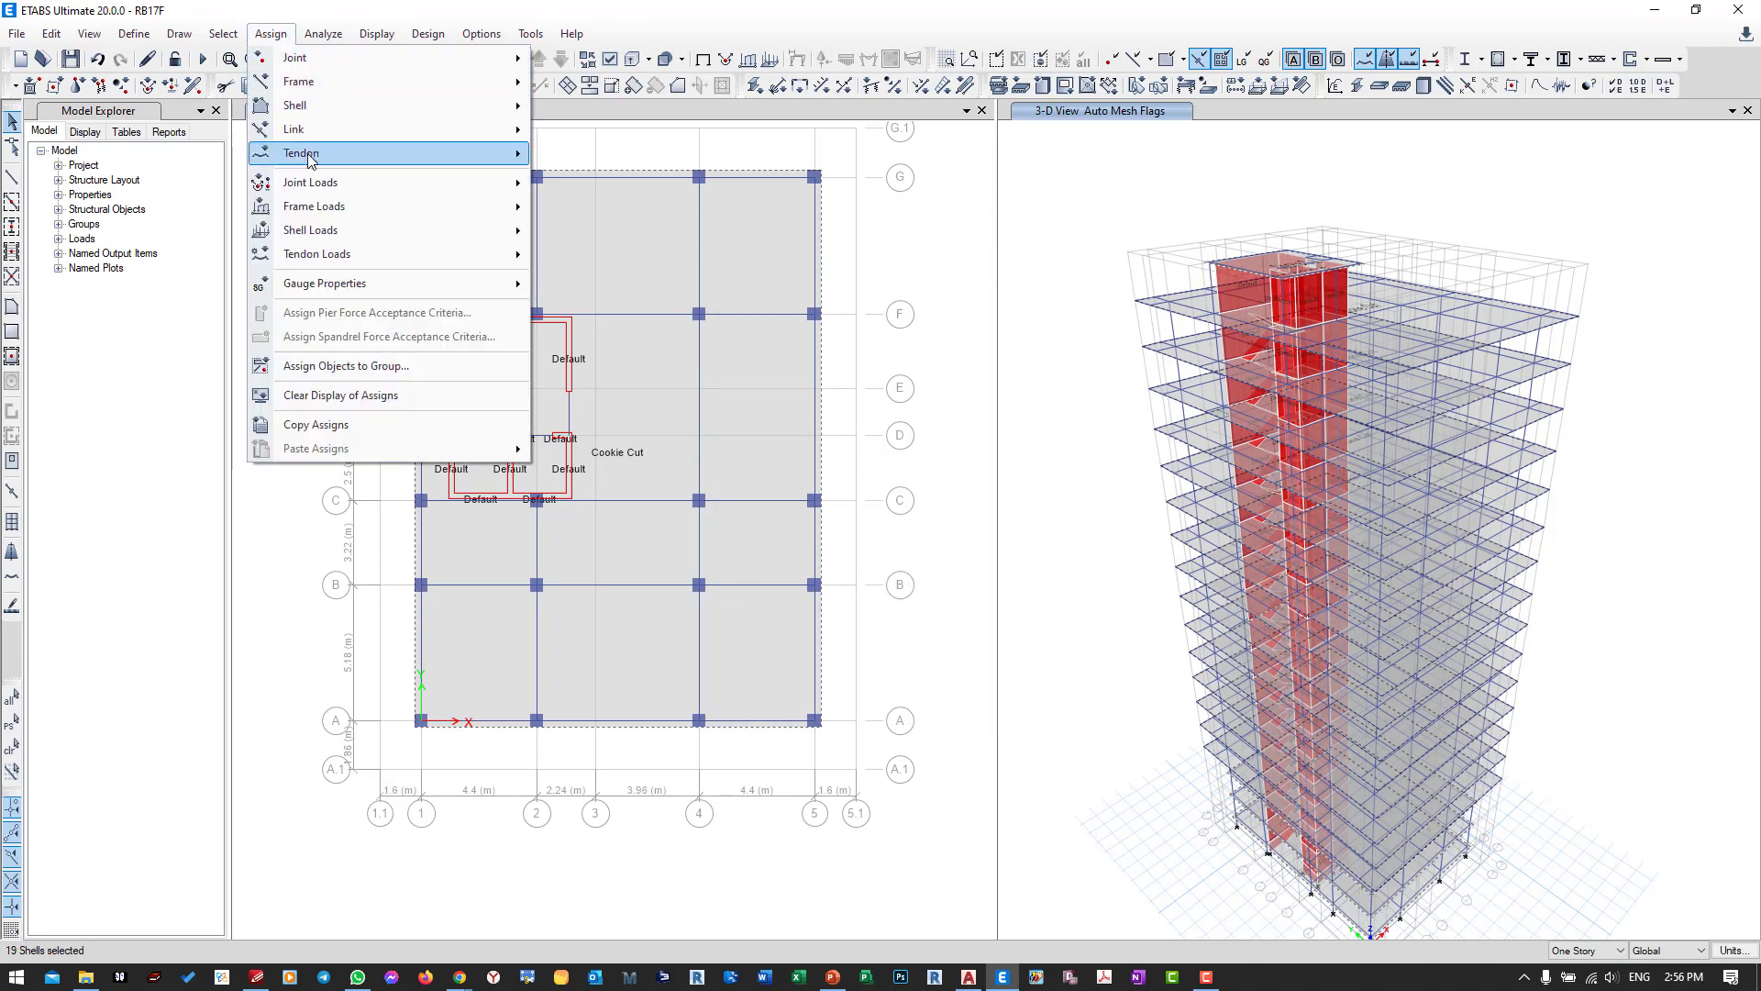
pyautogui.moveTo(323, 111)
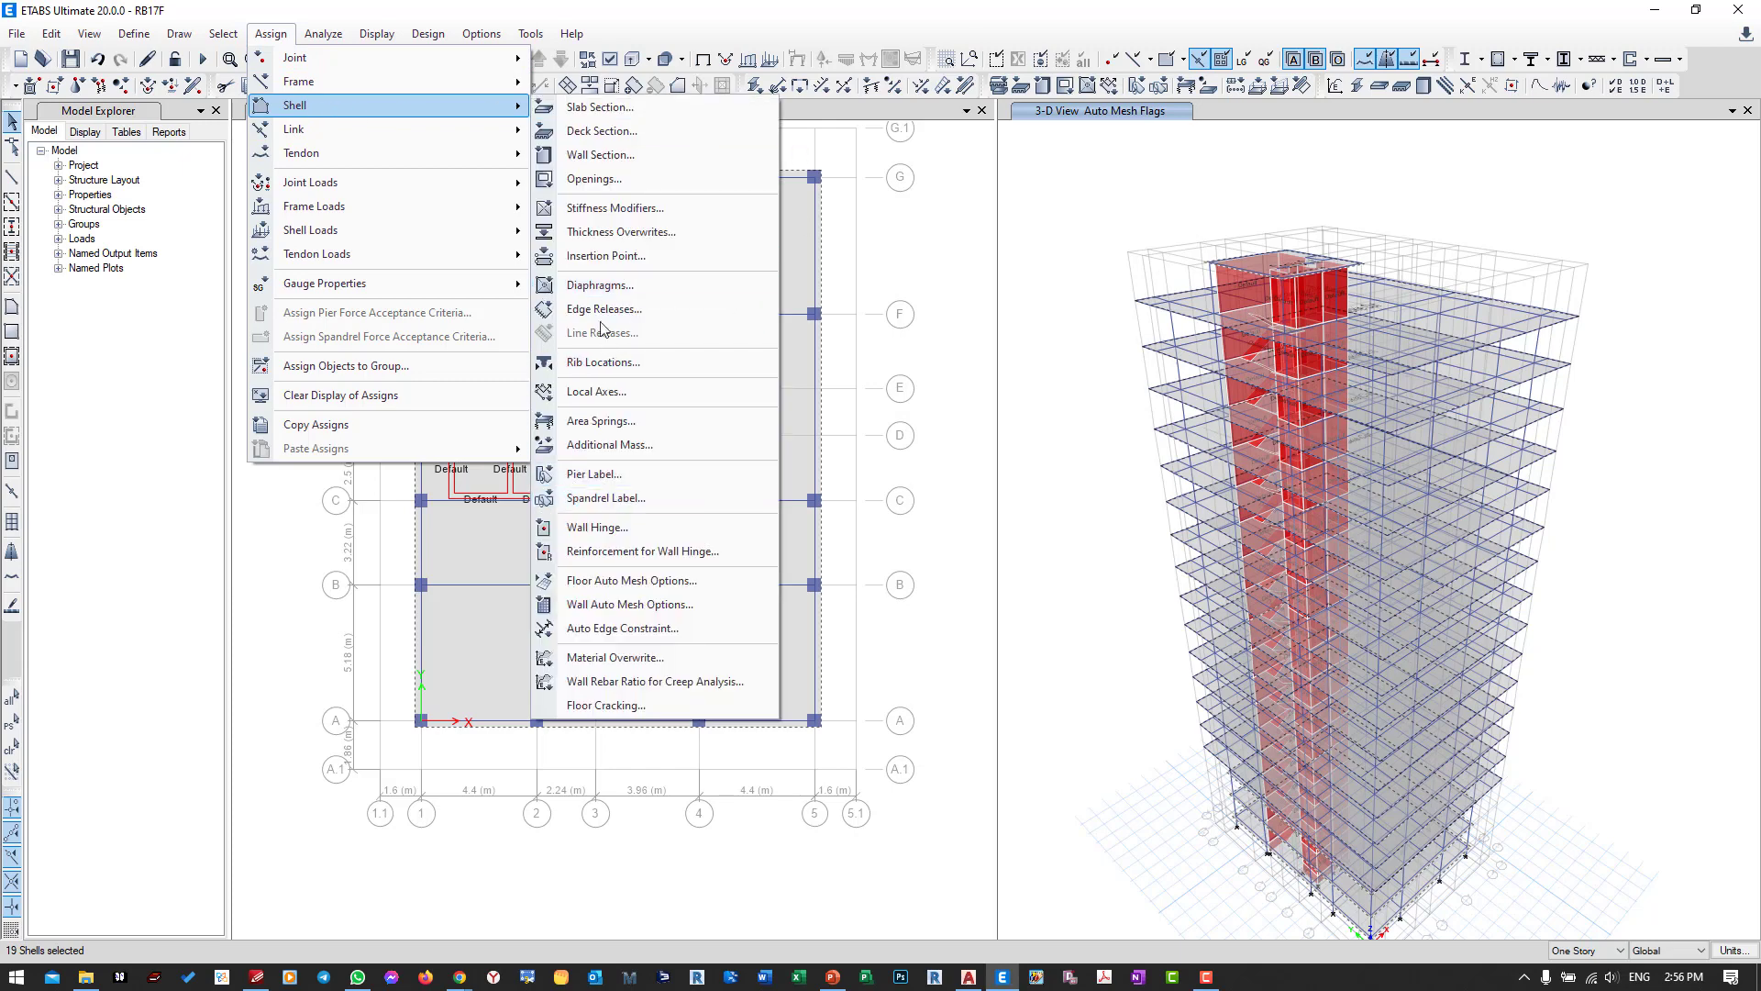
pyautogui.click(598, 286)
pyautogui.click(808, 356)
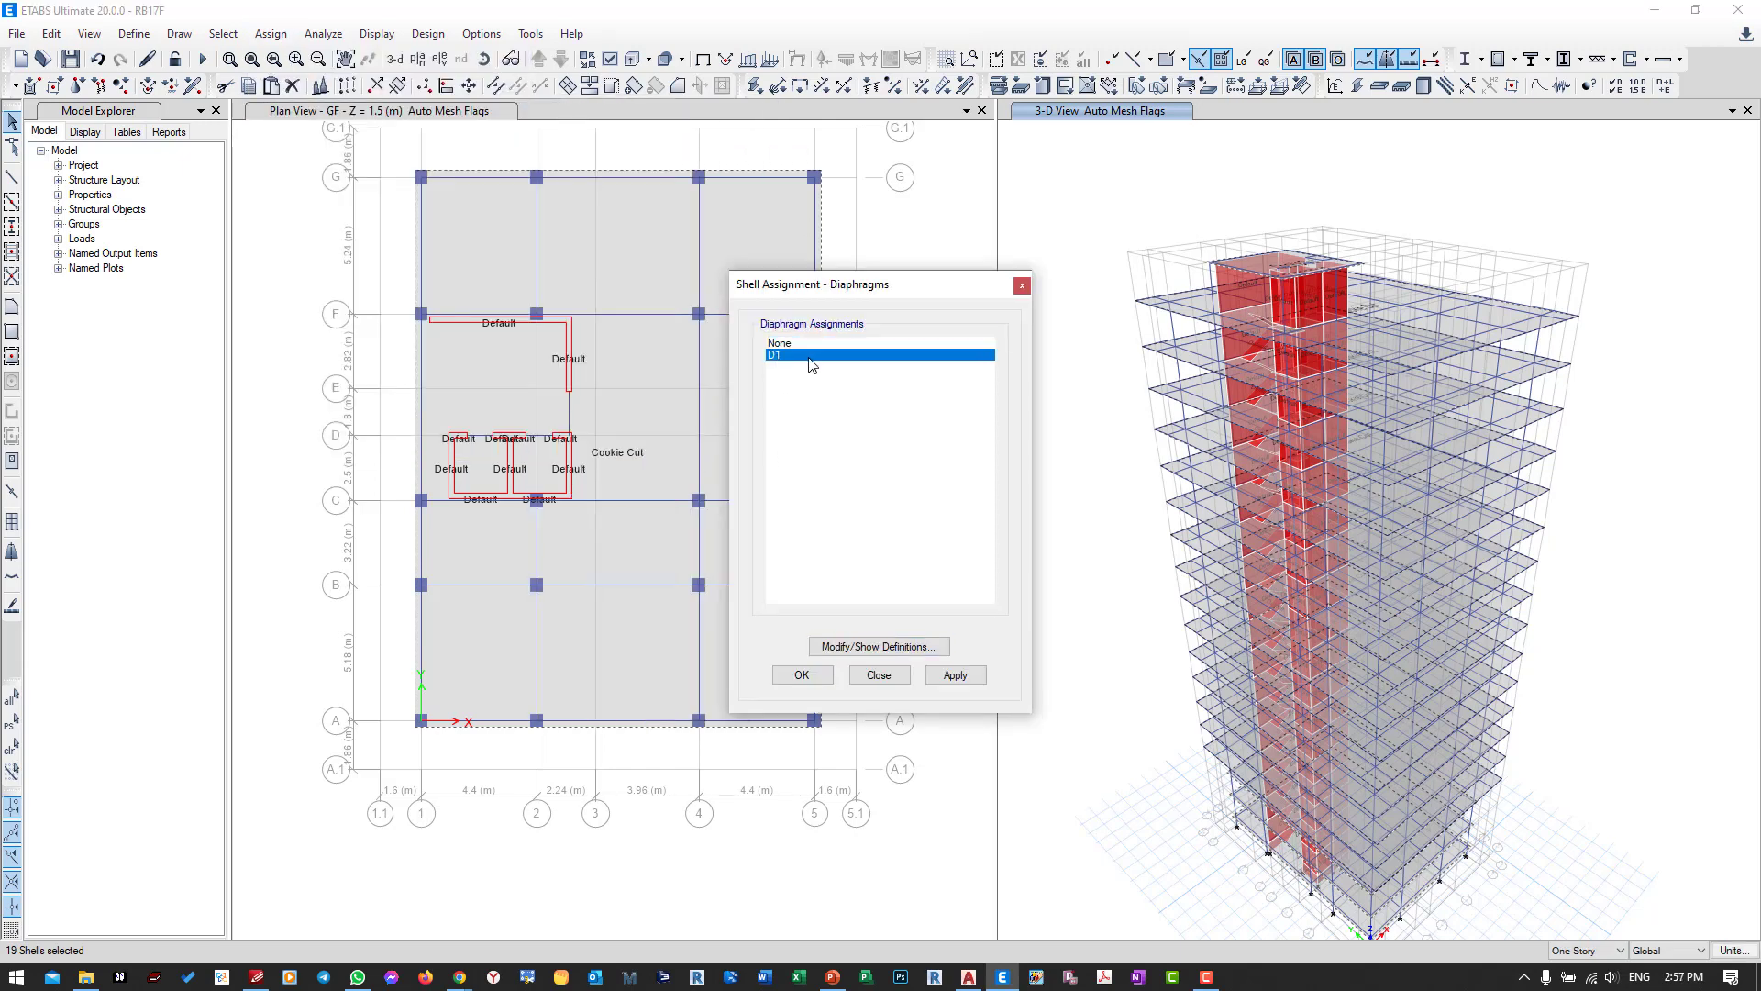
pyautogui.click(801, 674)
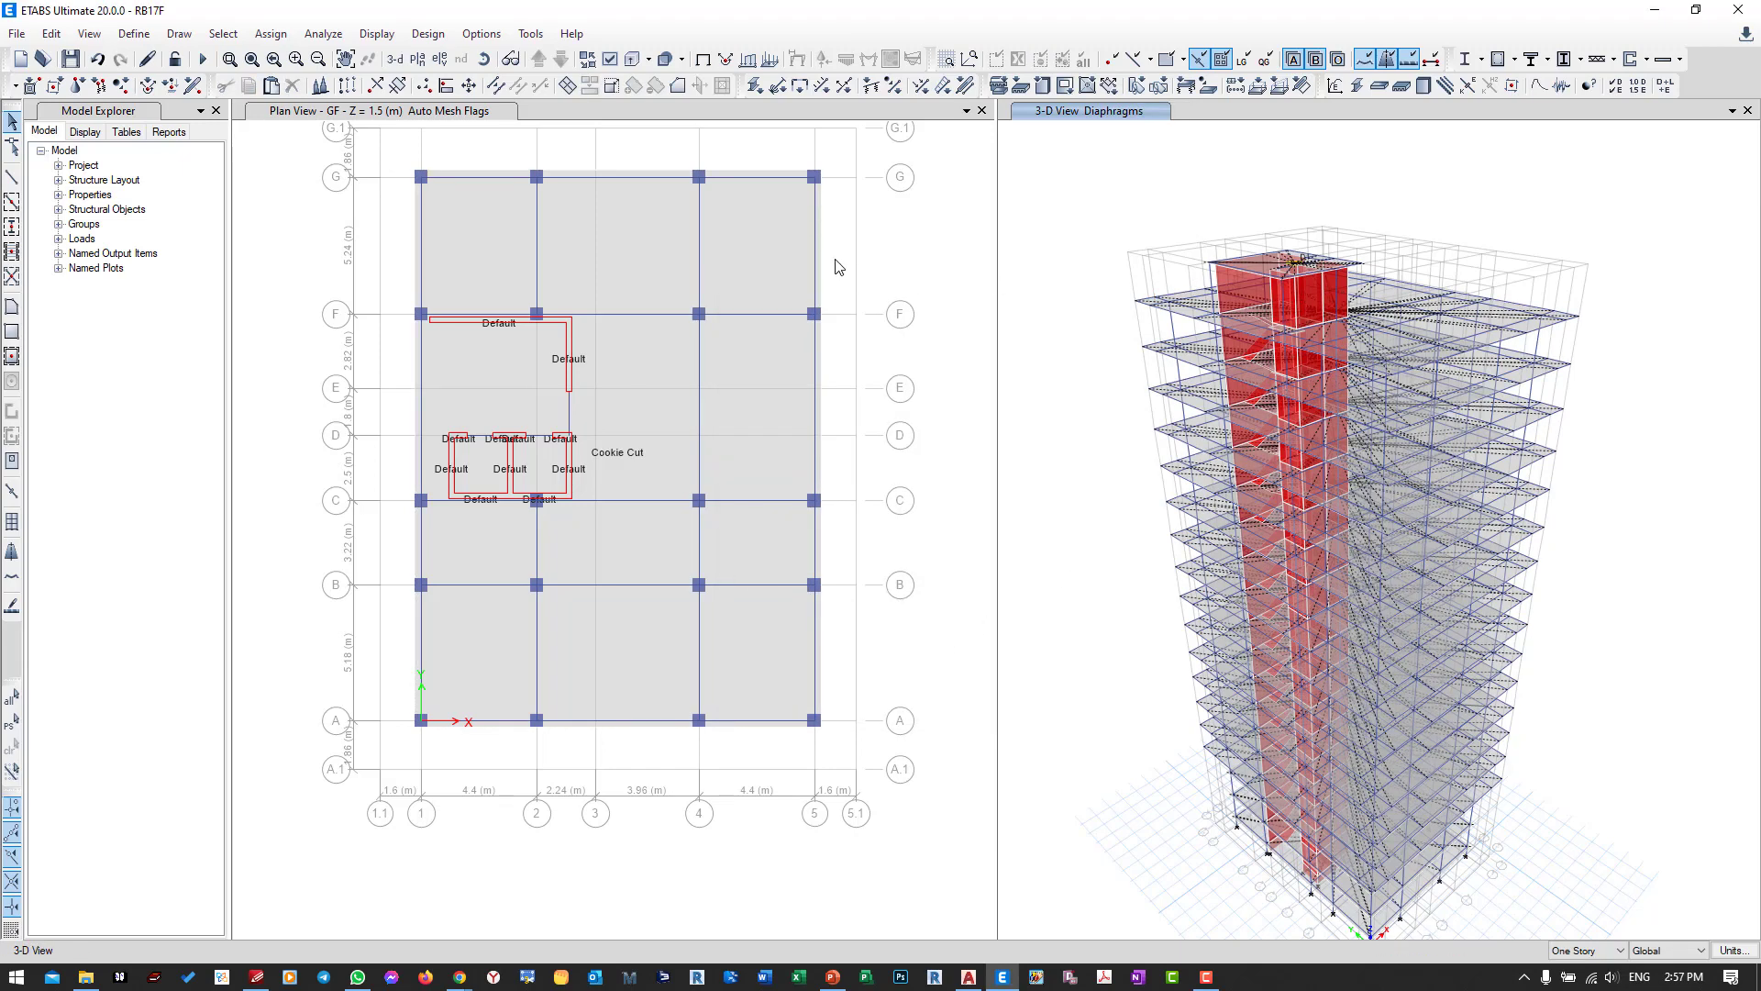
# Display the GF plan in the diaphragm view, examine the D1 connections on the floor, and restore the 3-D view.
pyautogui.click(417, 58)
pyautogui.click(775, 641)
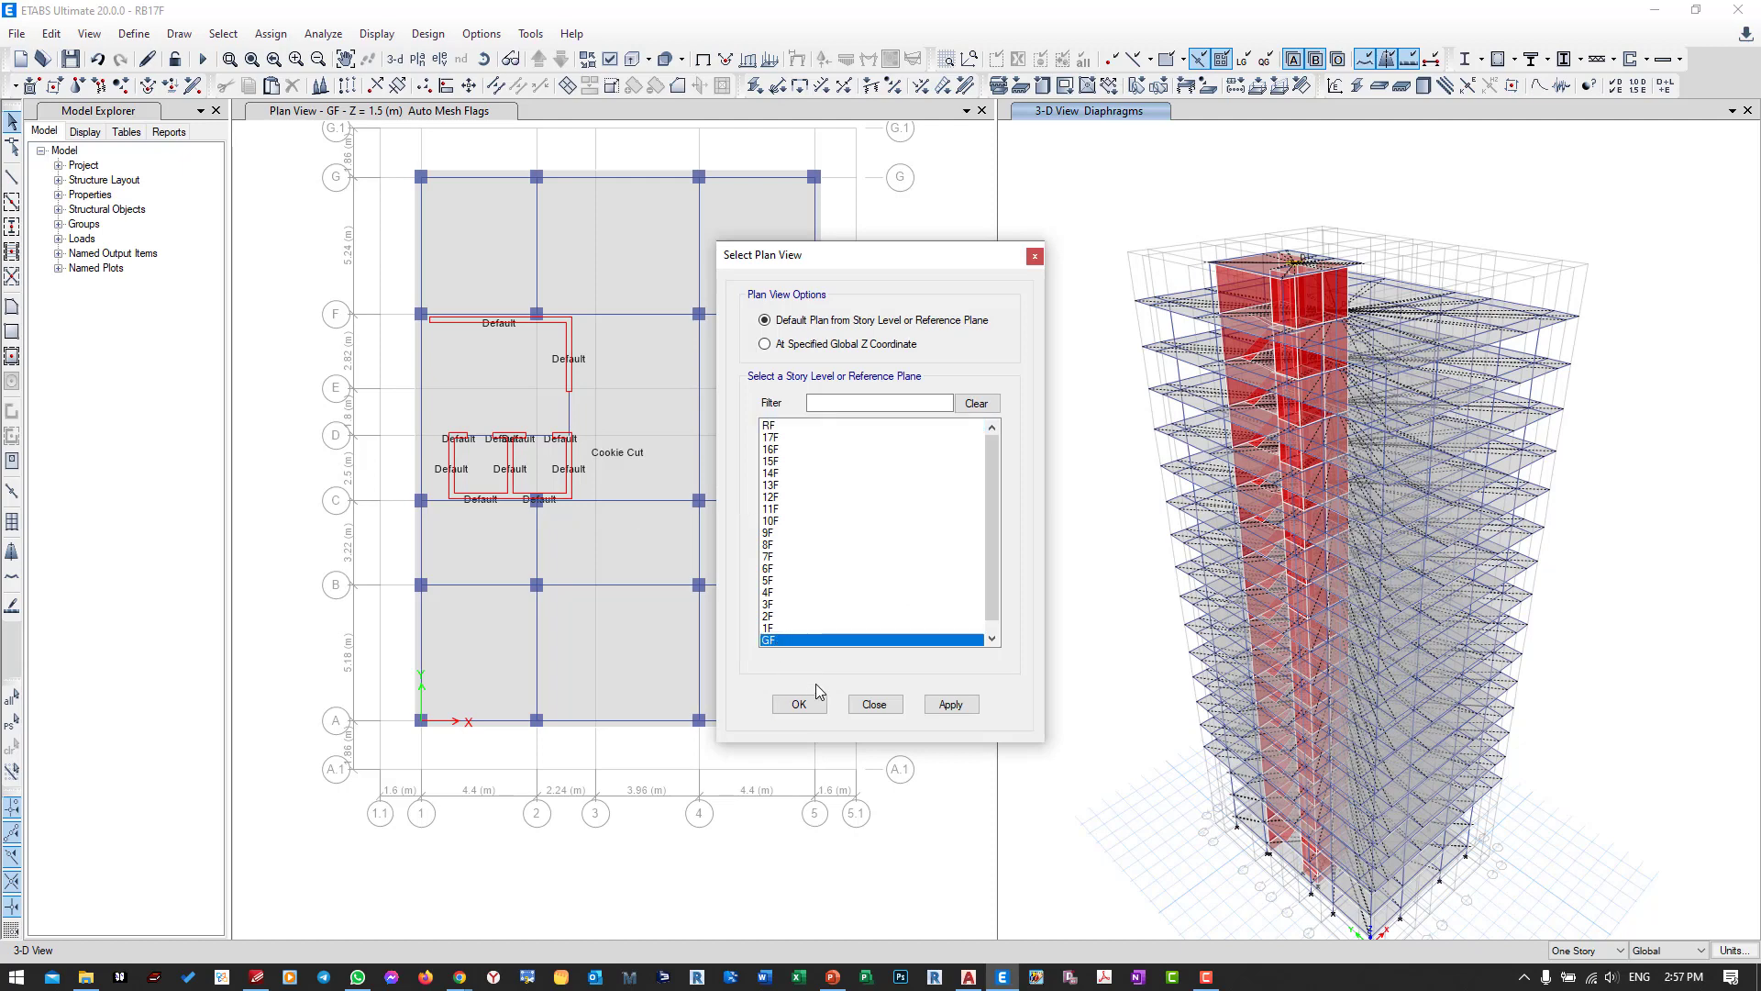
pyautogui.click(799, 704)
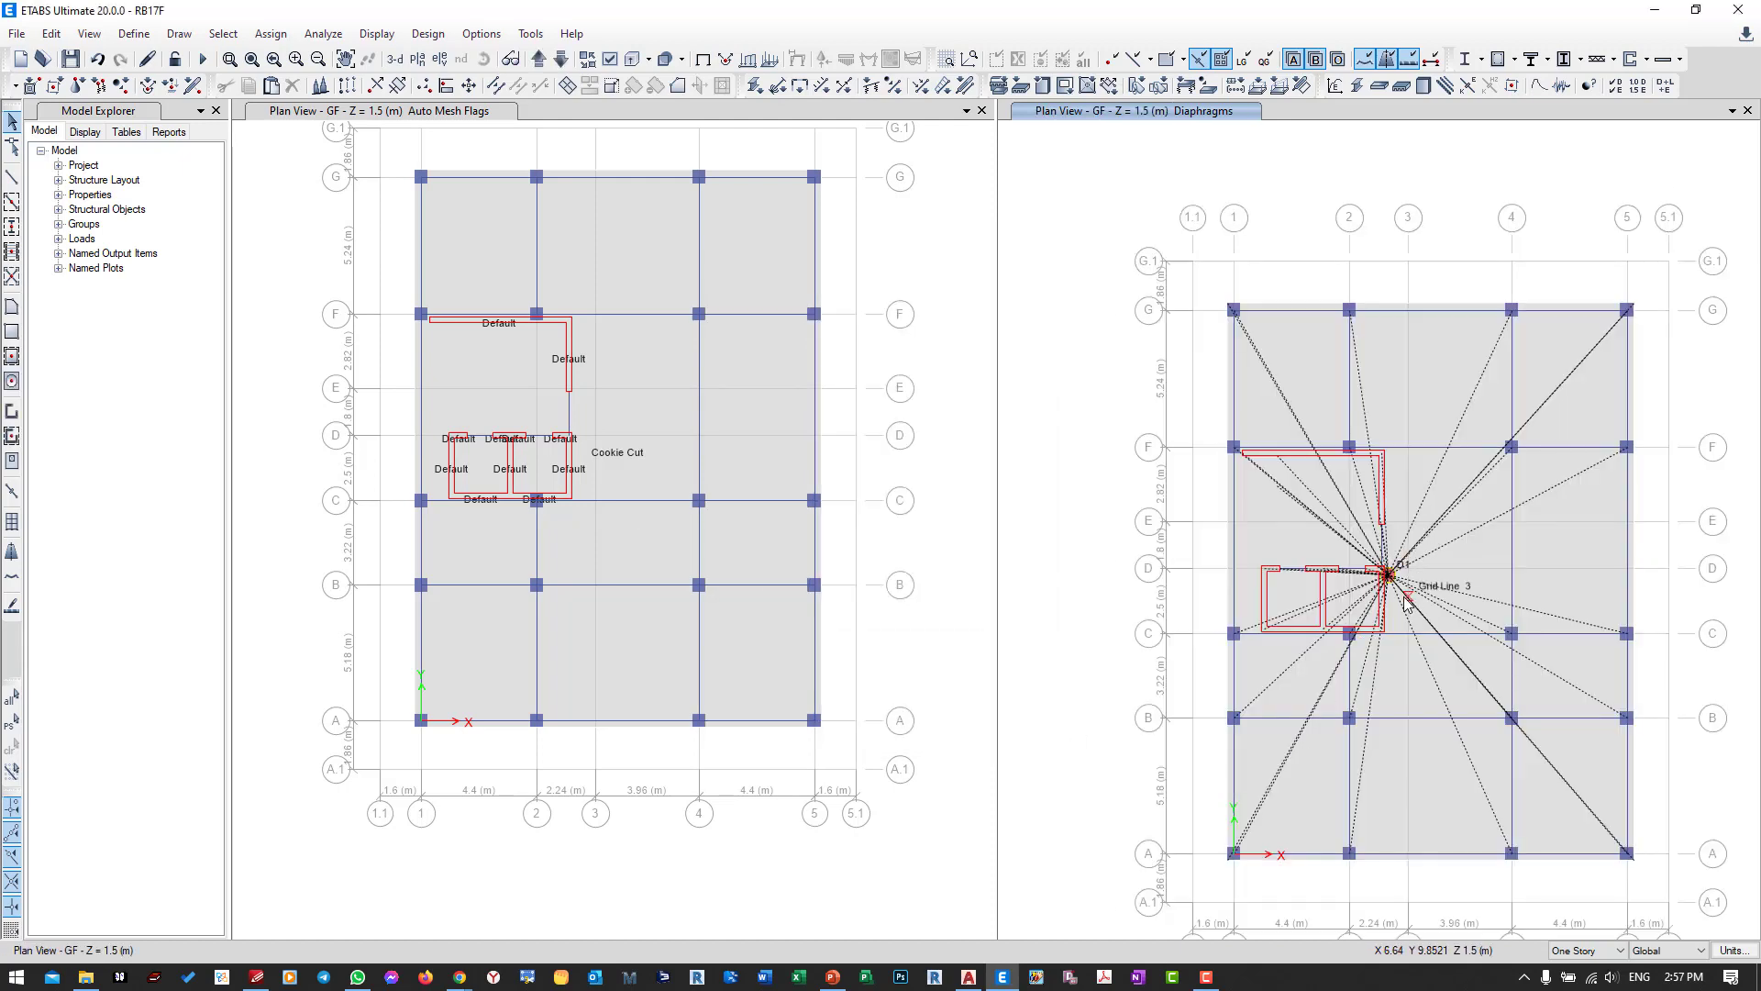
pyautogui.moveTo(1403, 596); pyautogui.dragTo(1324, 569, button='middle')
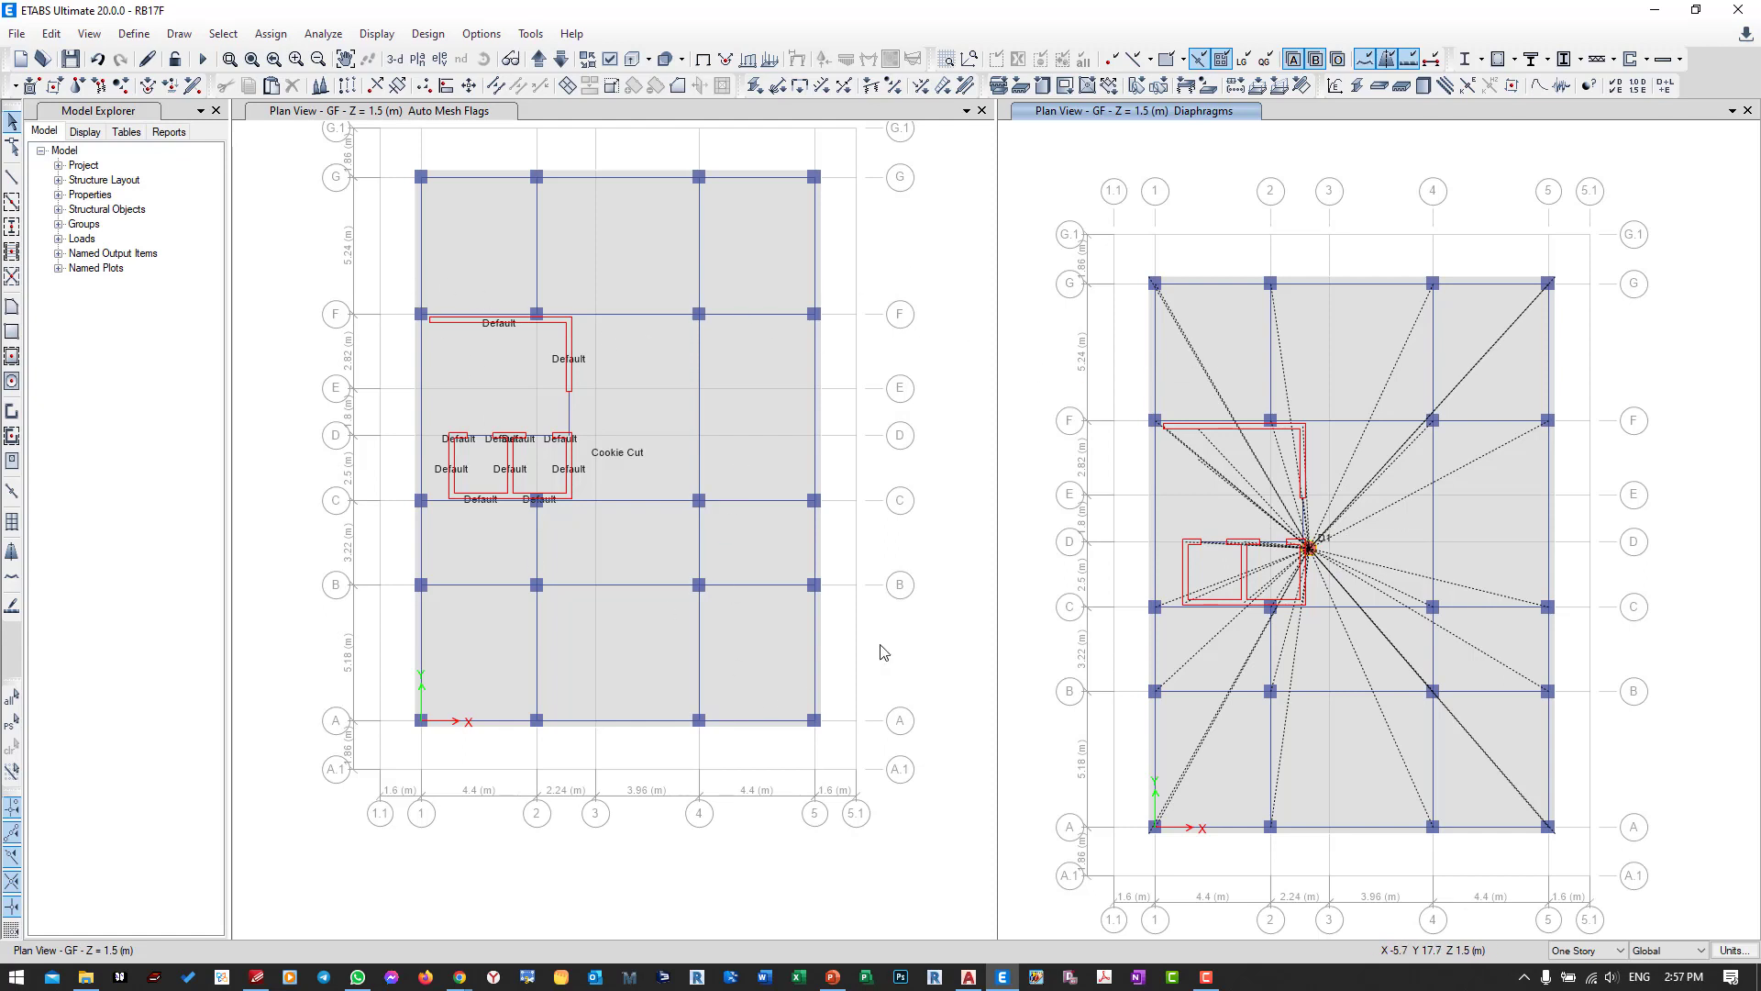
pyautogui.moveTo(1177, 324); pyautogui.dragTo(1166, 272, button='middle')
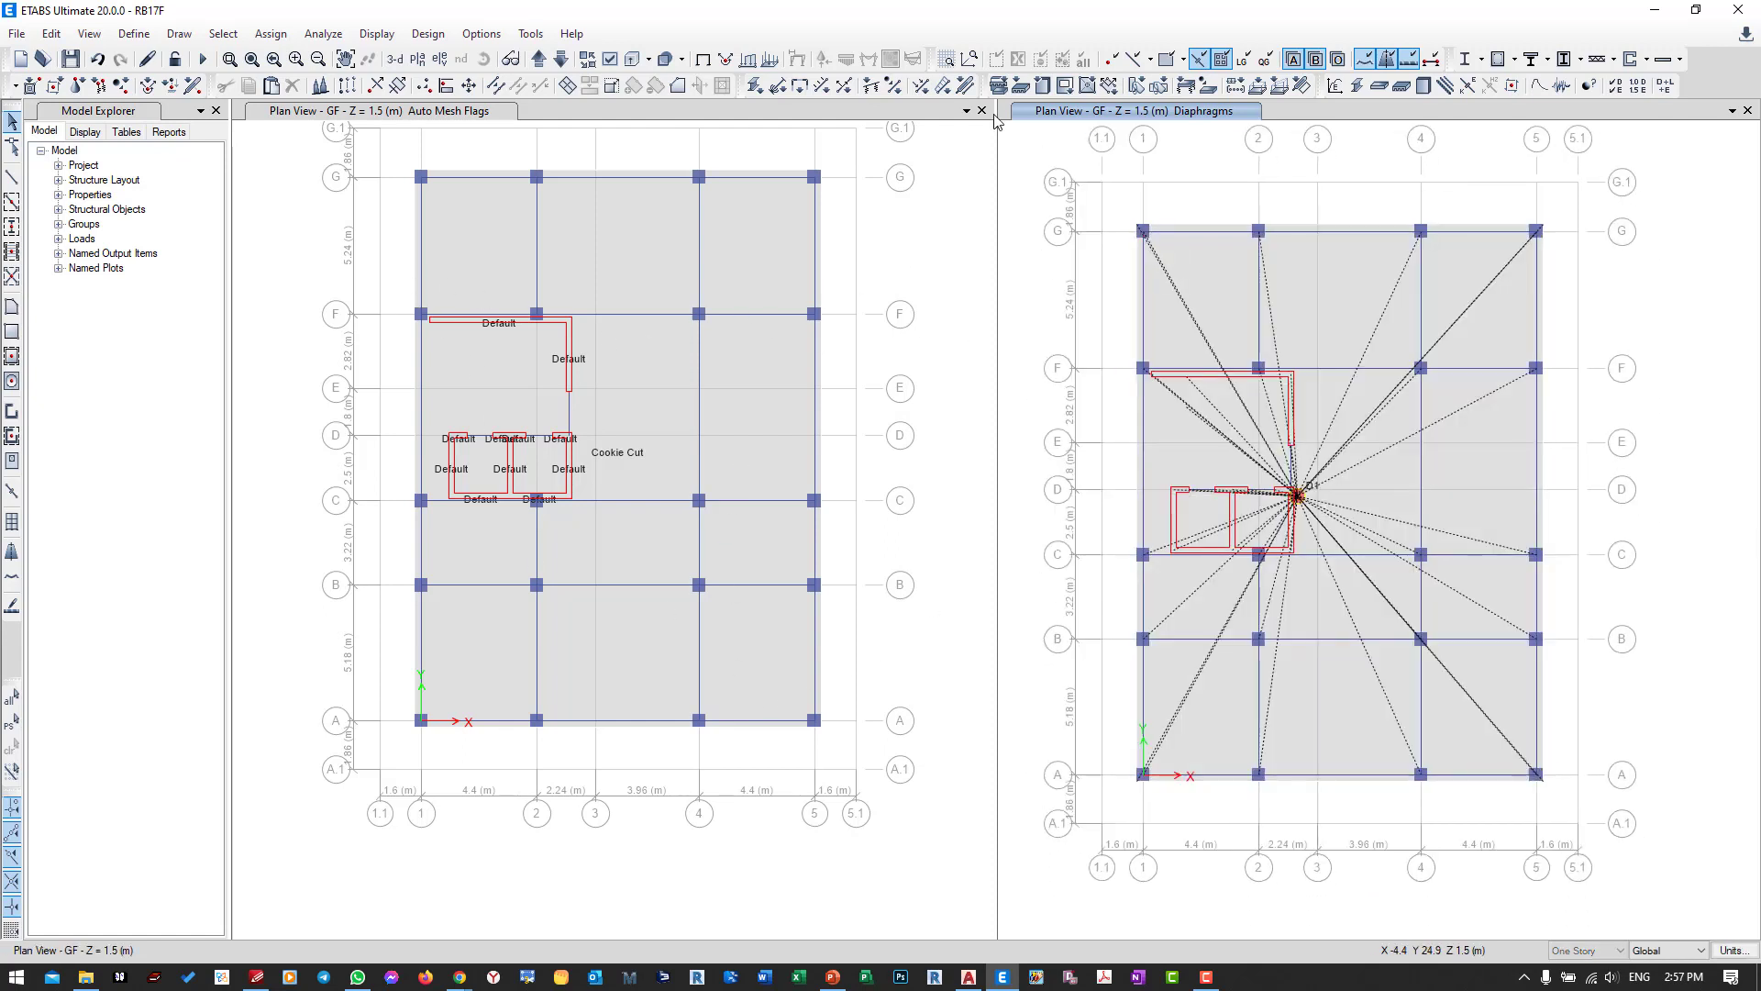
pyautogui.click(394, 59)
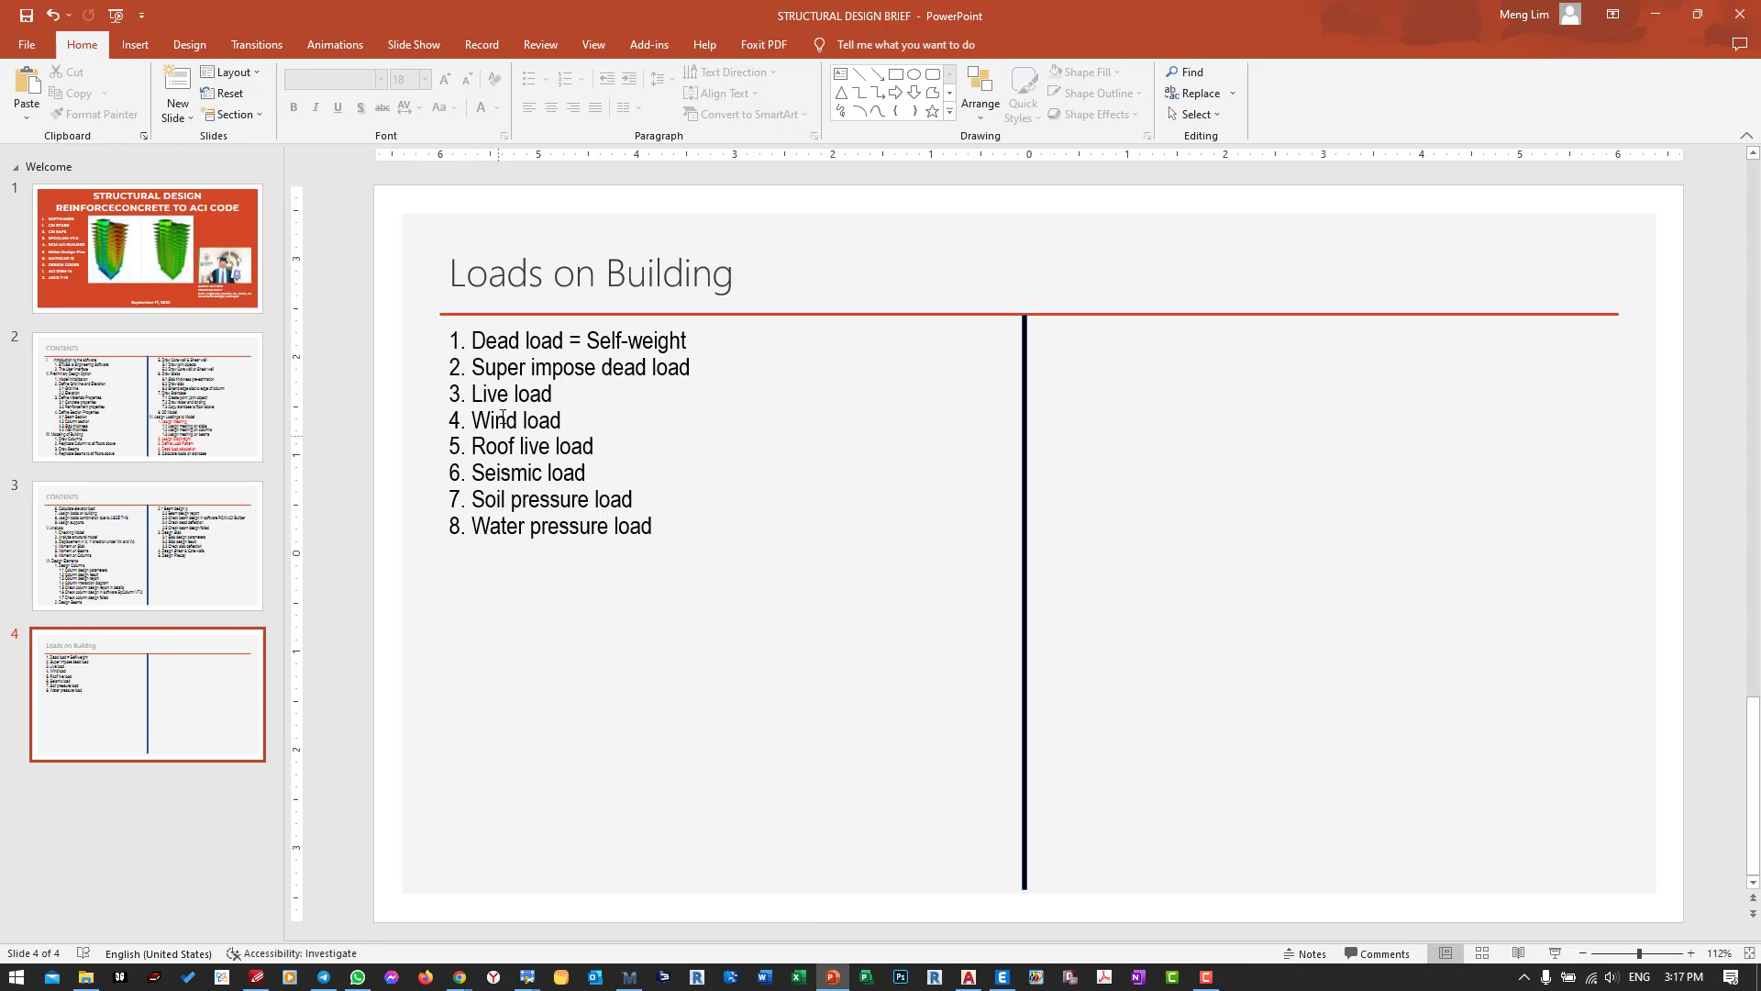
# Review the Loads on Building slide, highlighting the self-weight definition of dead load and checking the superimposed dead load entry.
pyautogui.moveTo(470, 341); pyautogui.dragTo(689, 343)
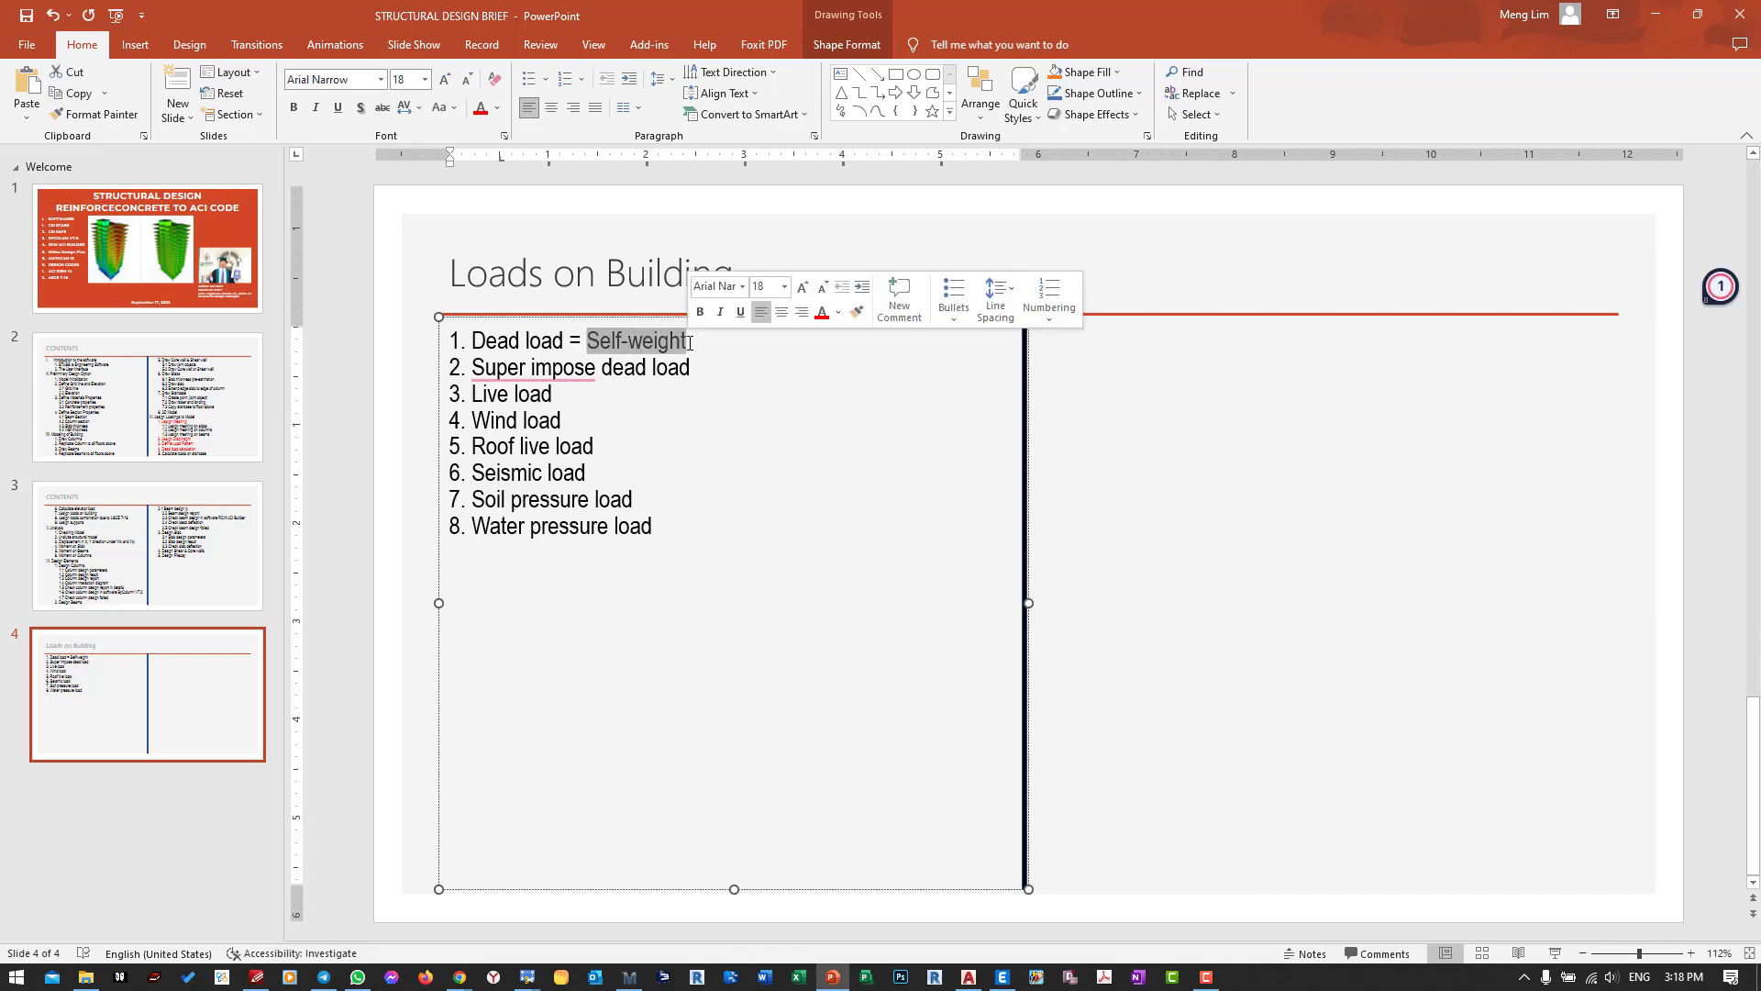
pyautogui.press('Escape')
pyautogui.press('Escape')
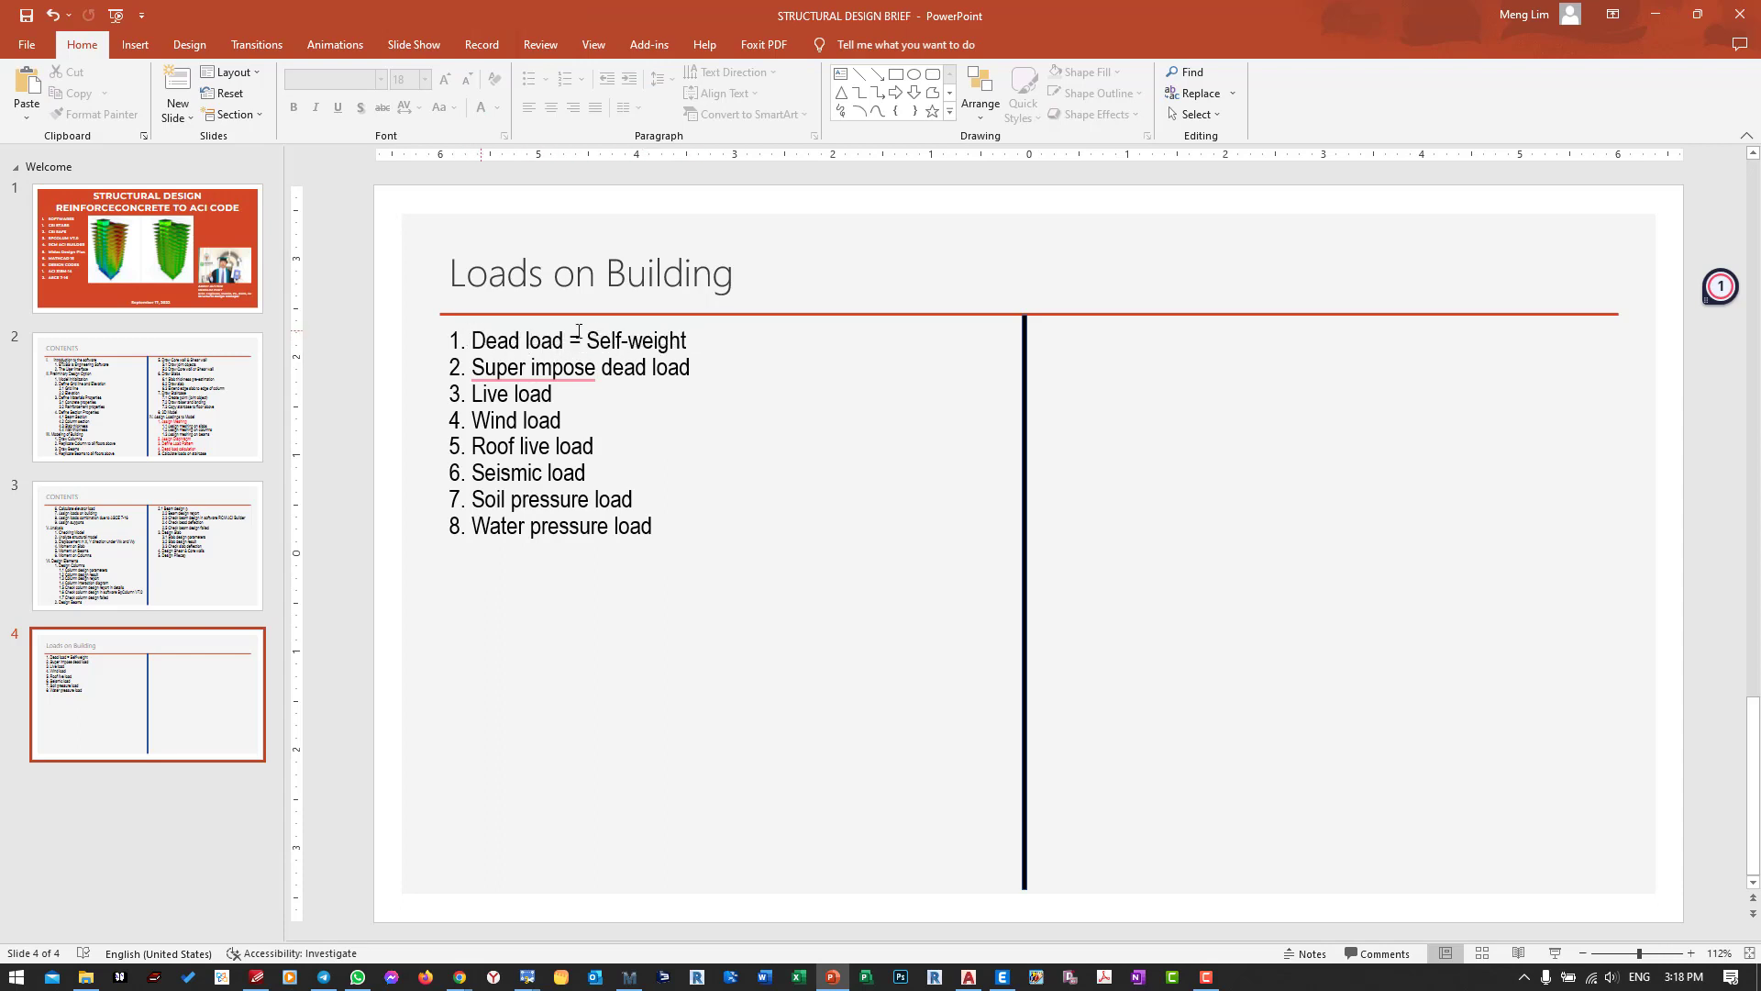
pyautogui.click(643, 341)
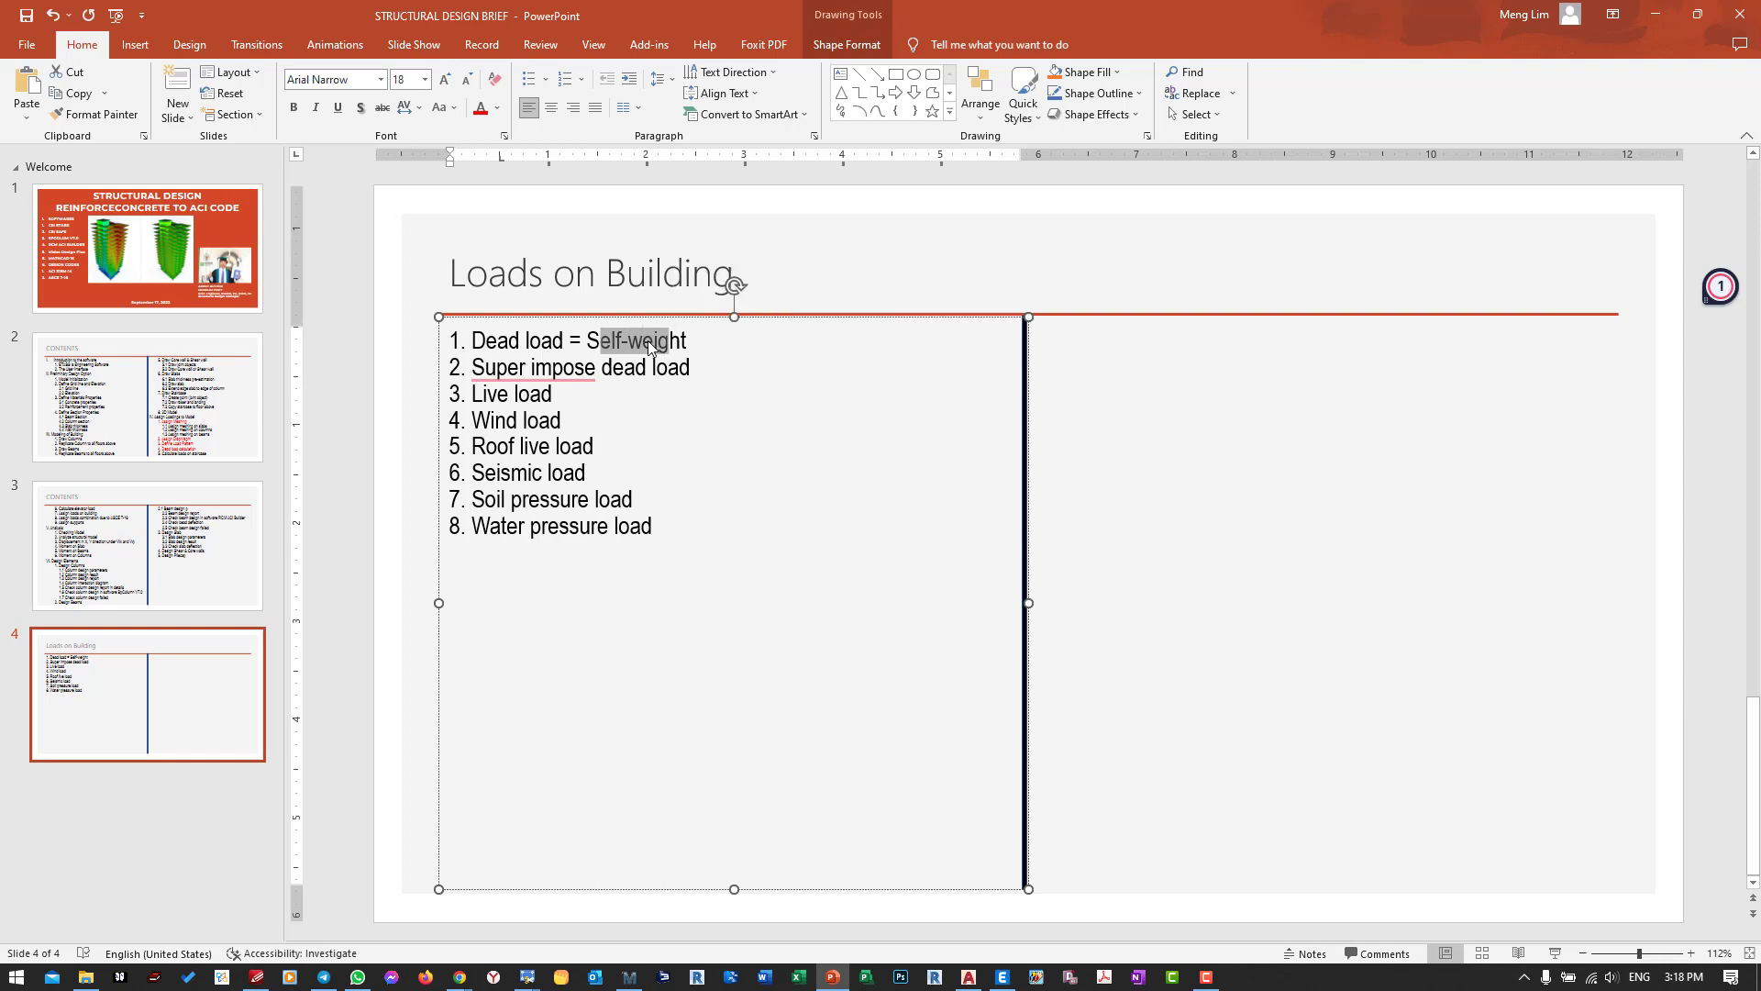
pyautogui.moveTo(475, 364)
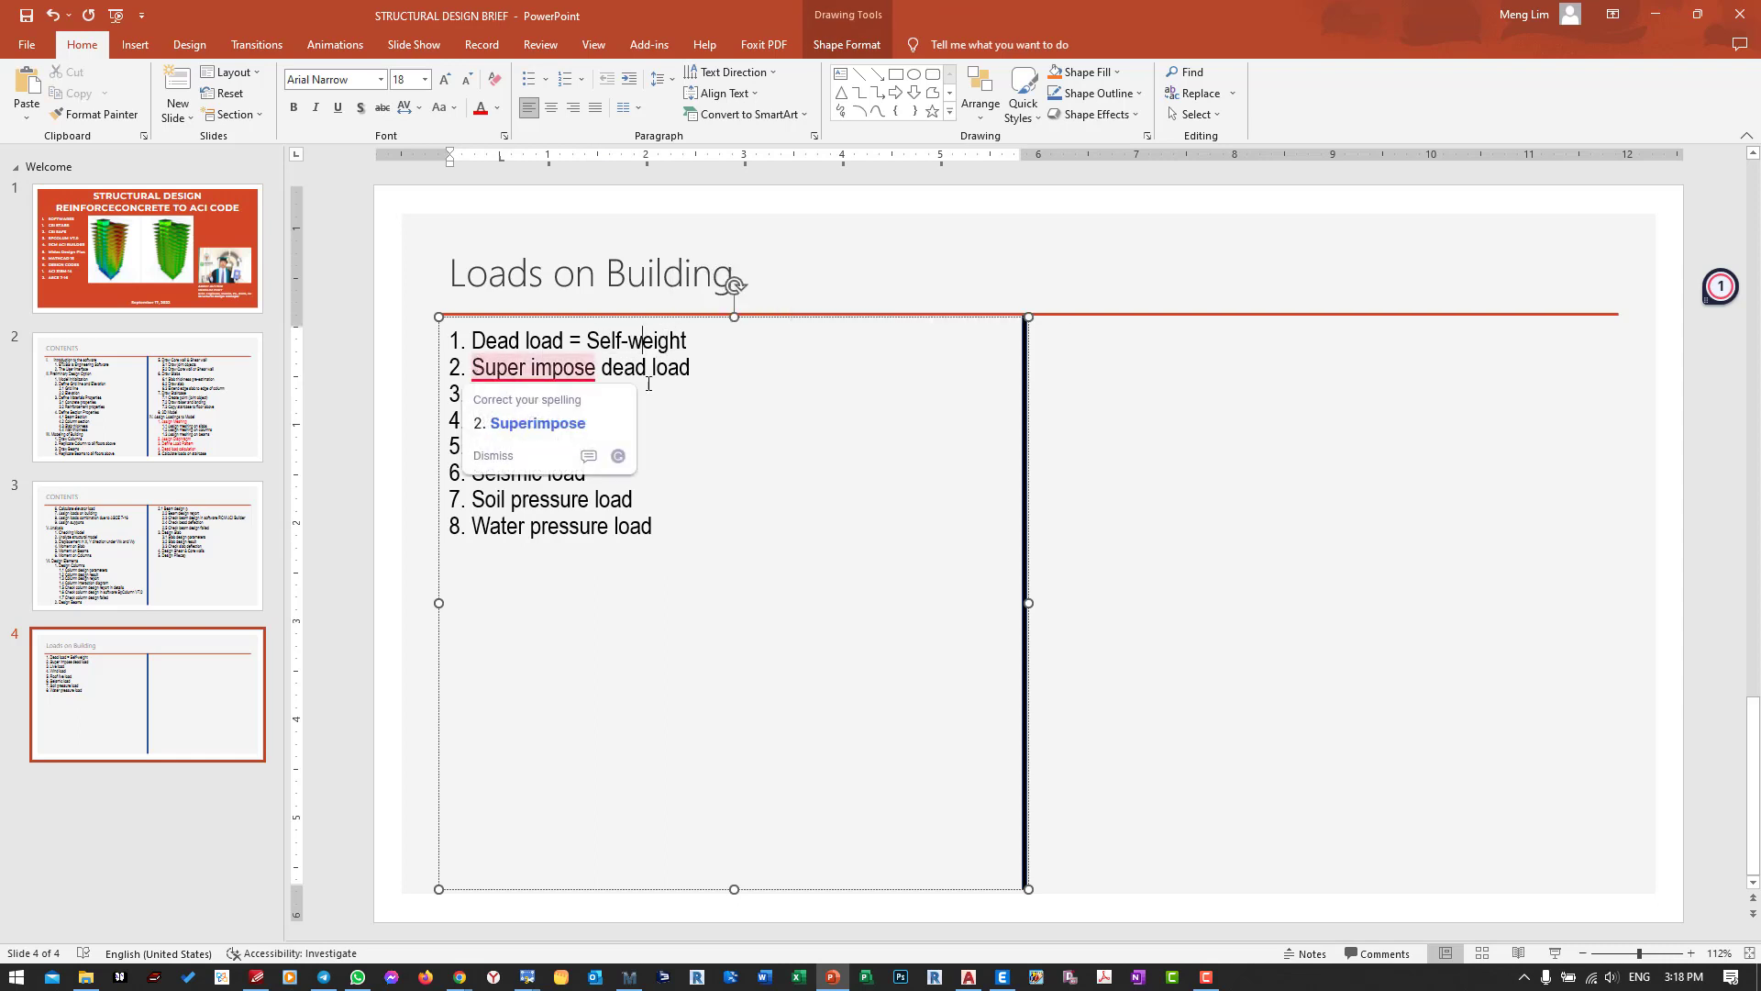
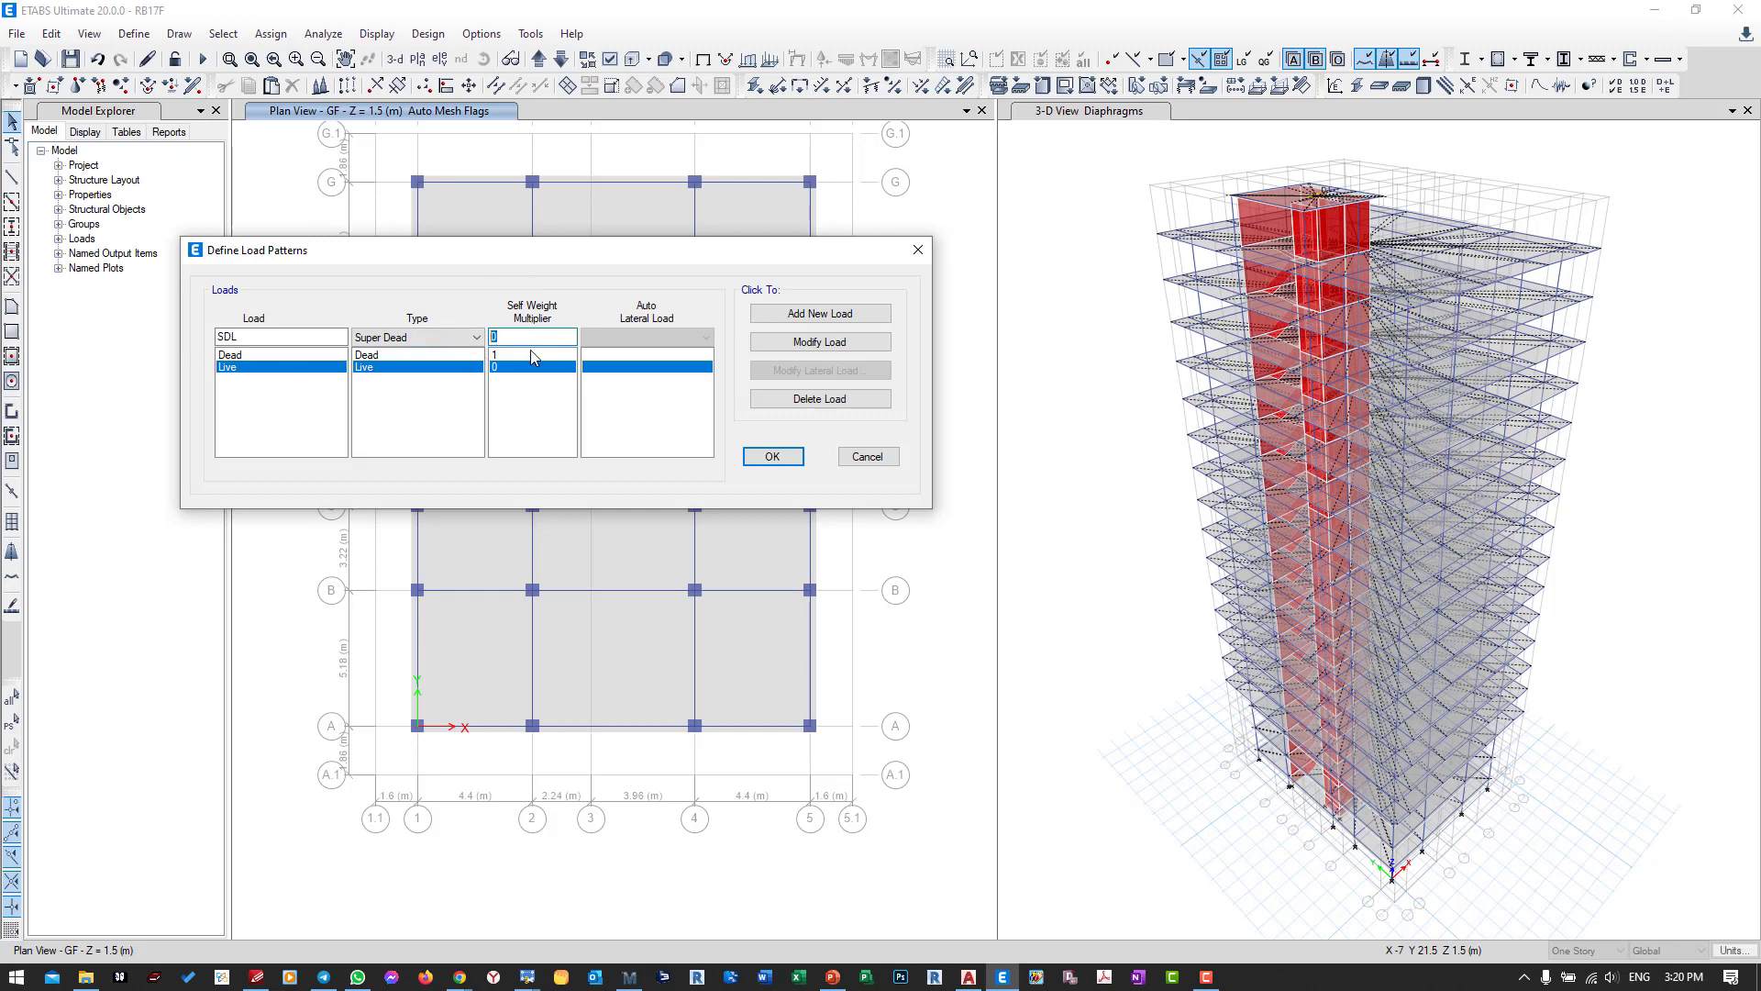
# Add load pattern SDL as Super Dead with self-weight multiplier 0, and WL as Wind with ASCE 7-16 auto lateral load.
pyautogui.click(807, 313)
pyautogui.doubleClick(227, 337)
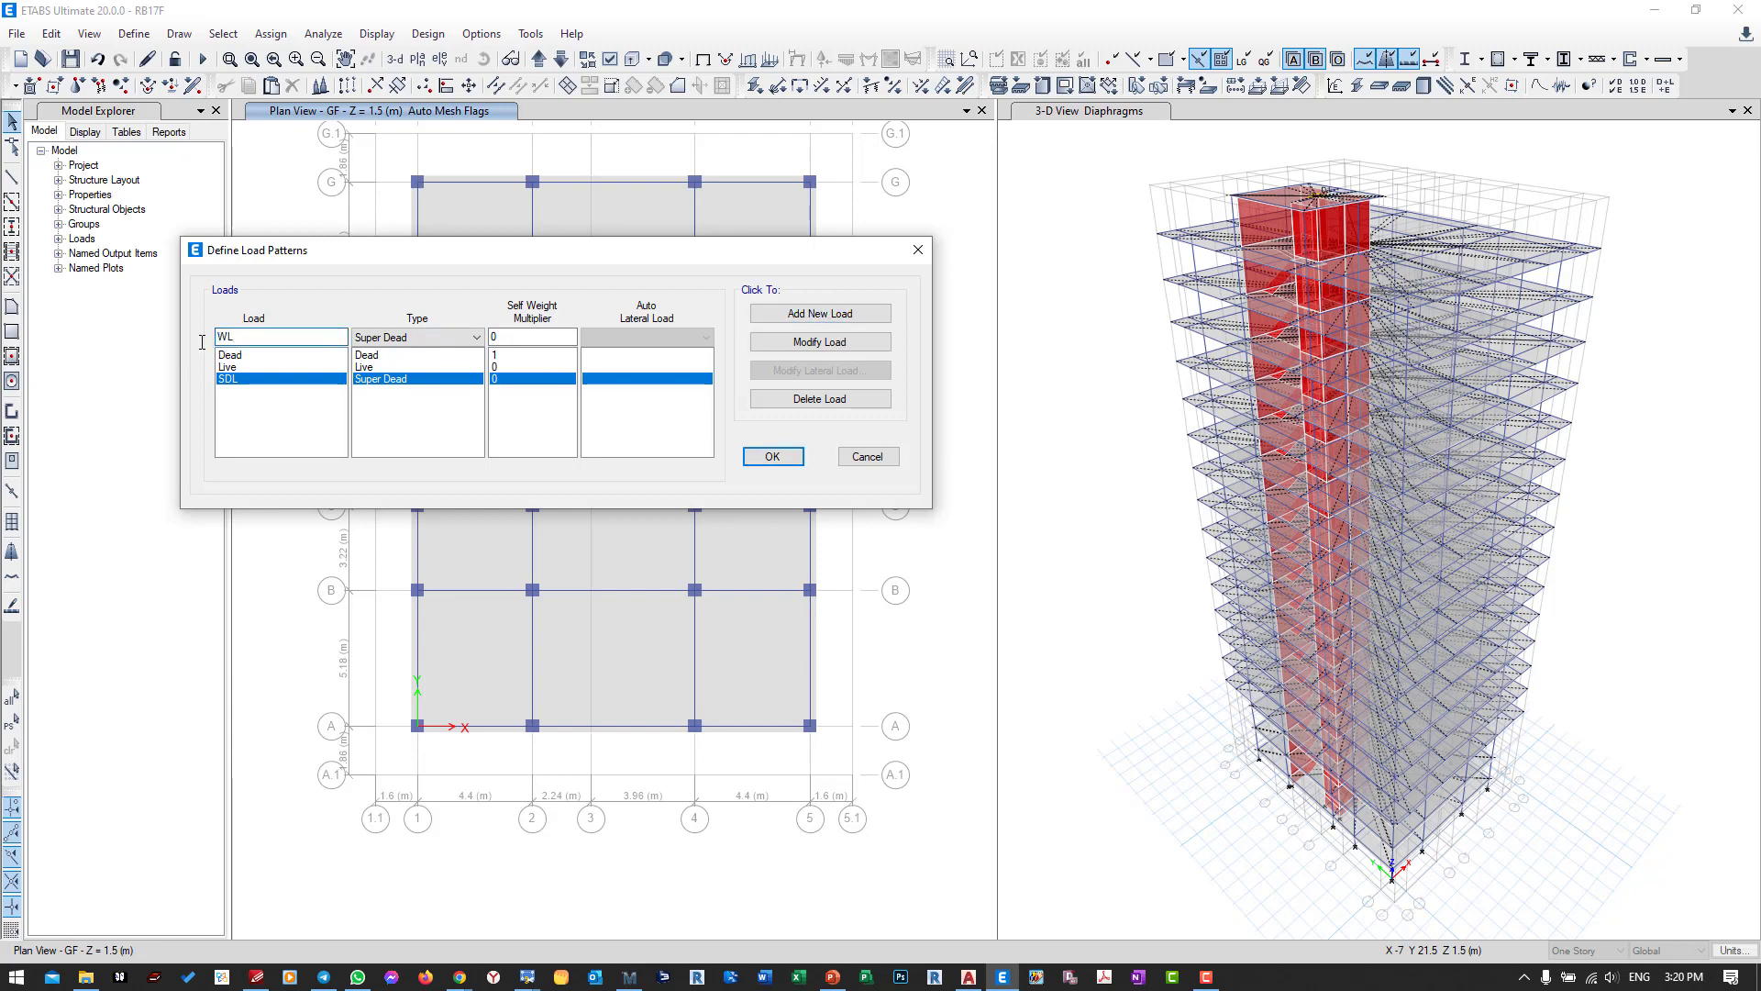
pyautogui.click(417, 338)
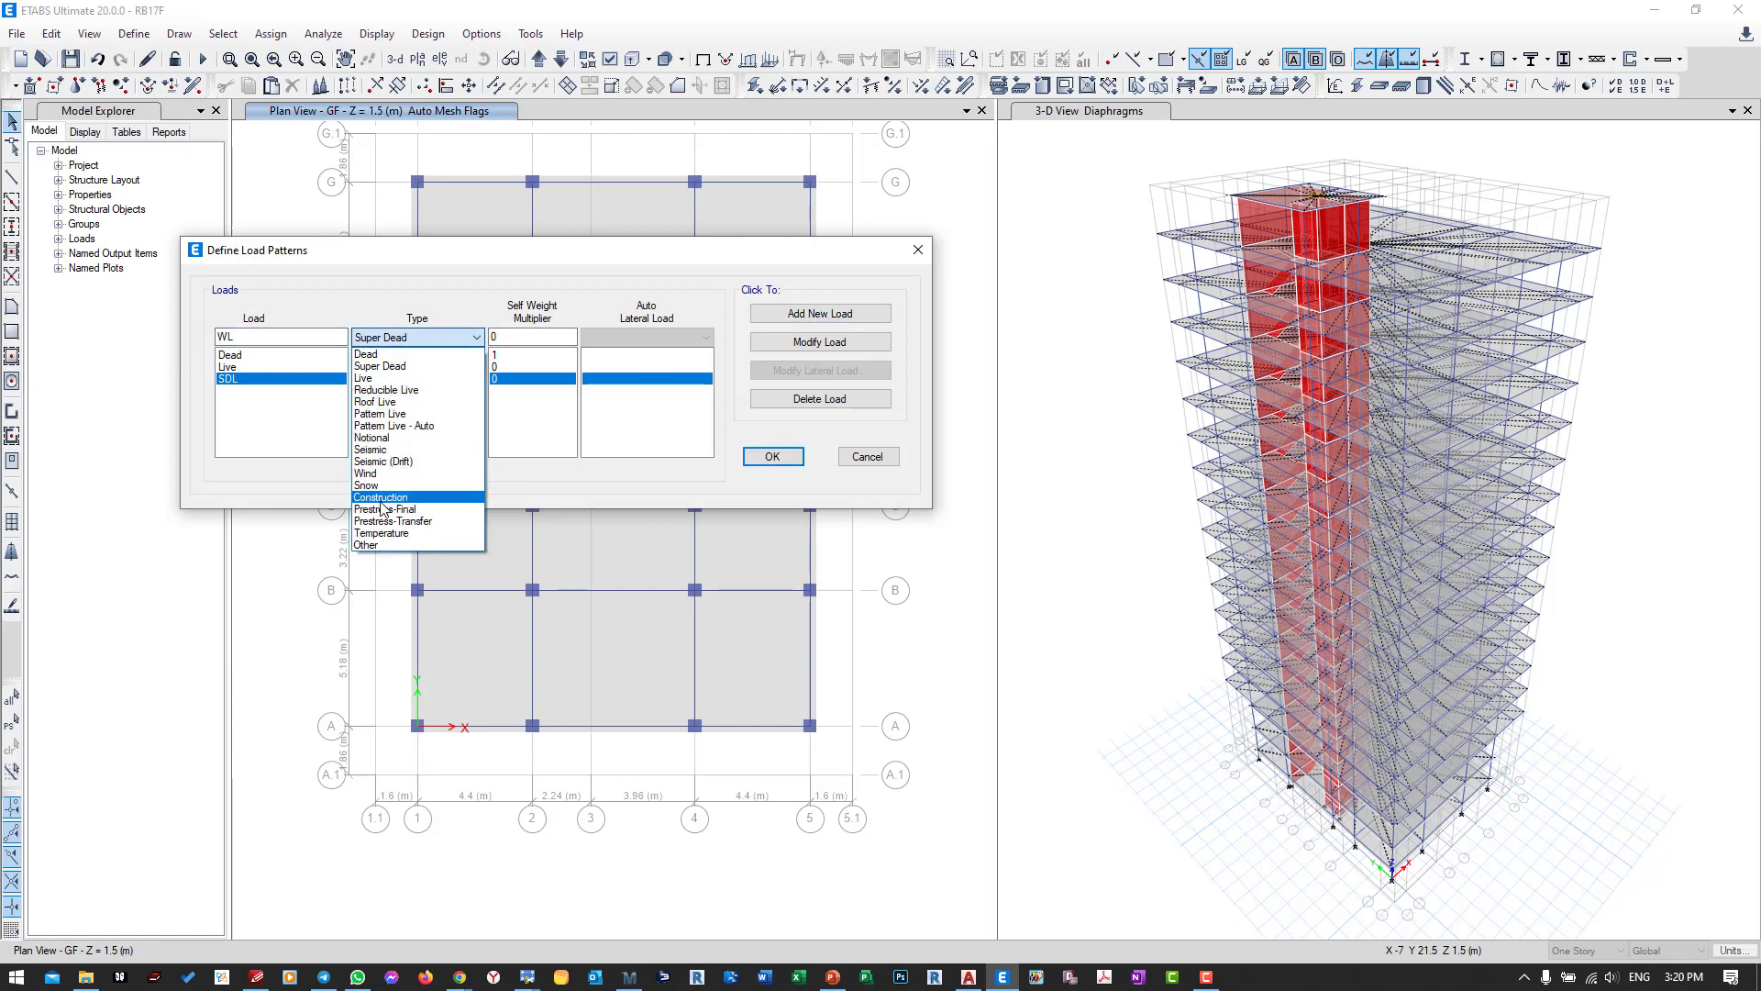
pyautogui.click(385, 474)
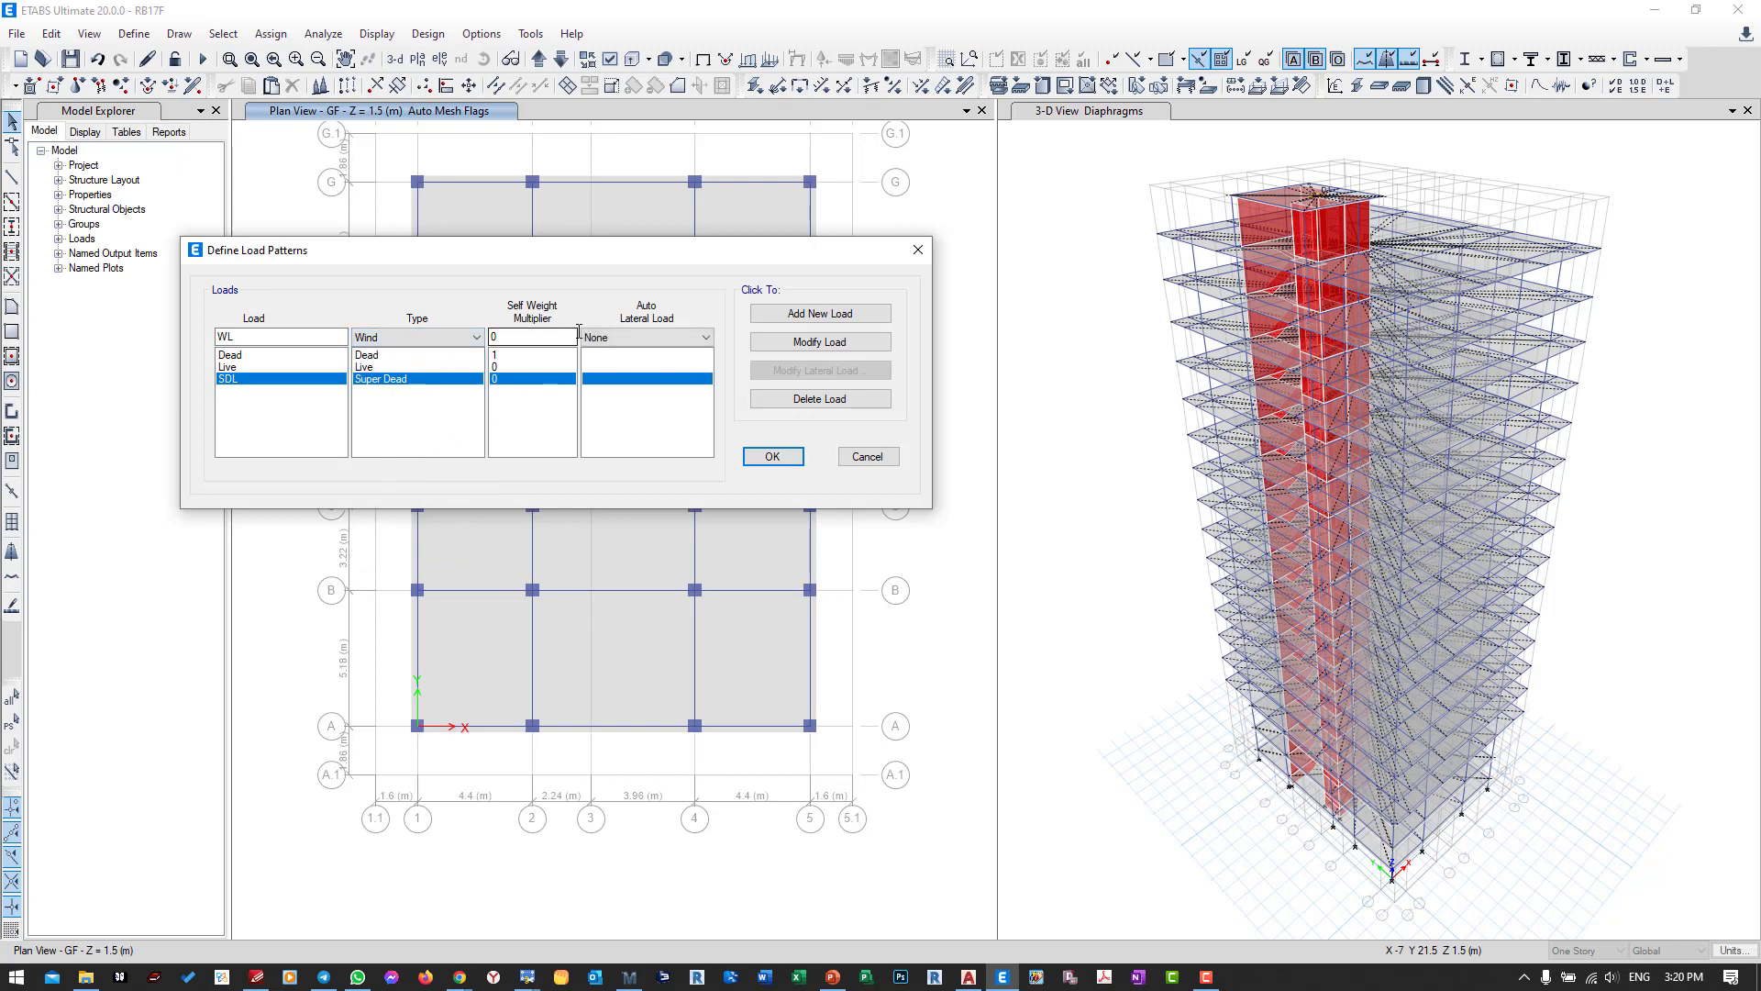
pyautogui.click(639, 339)
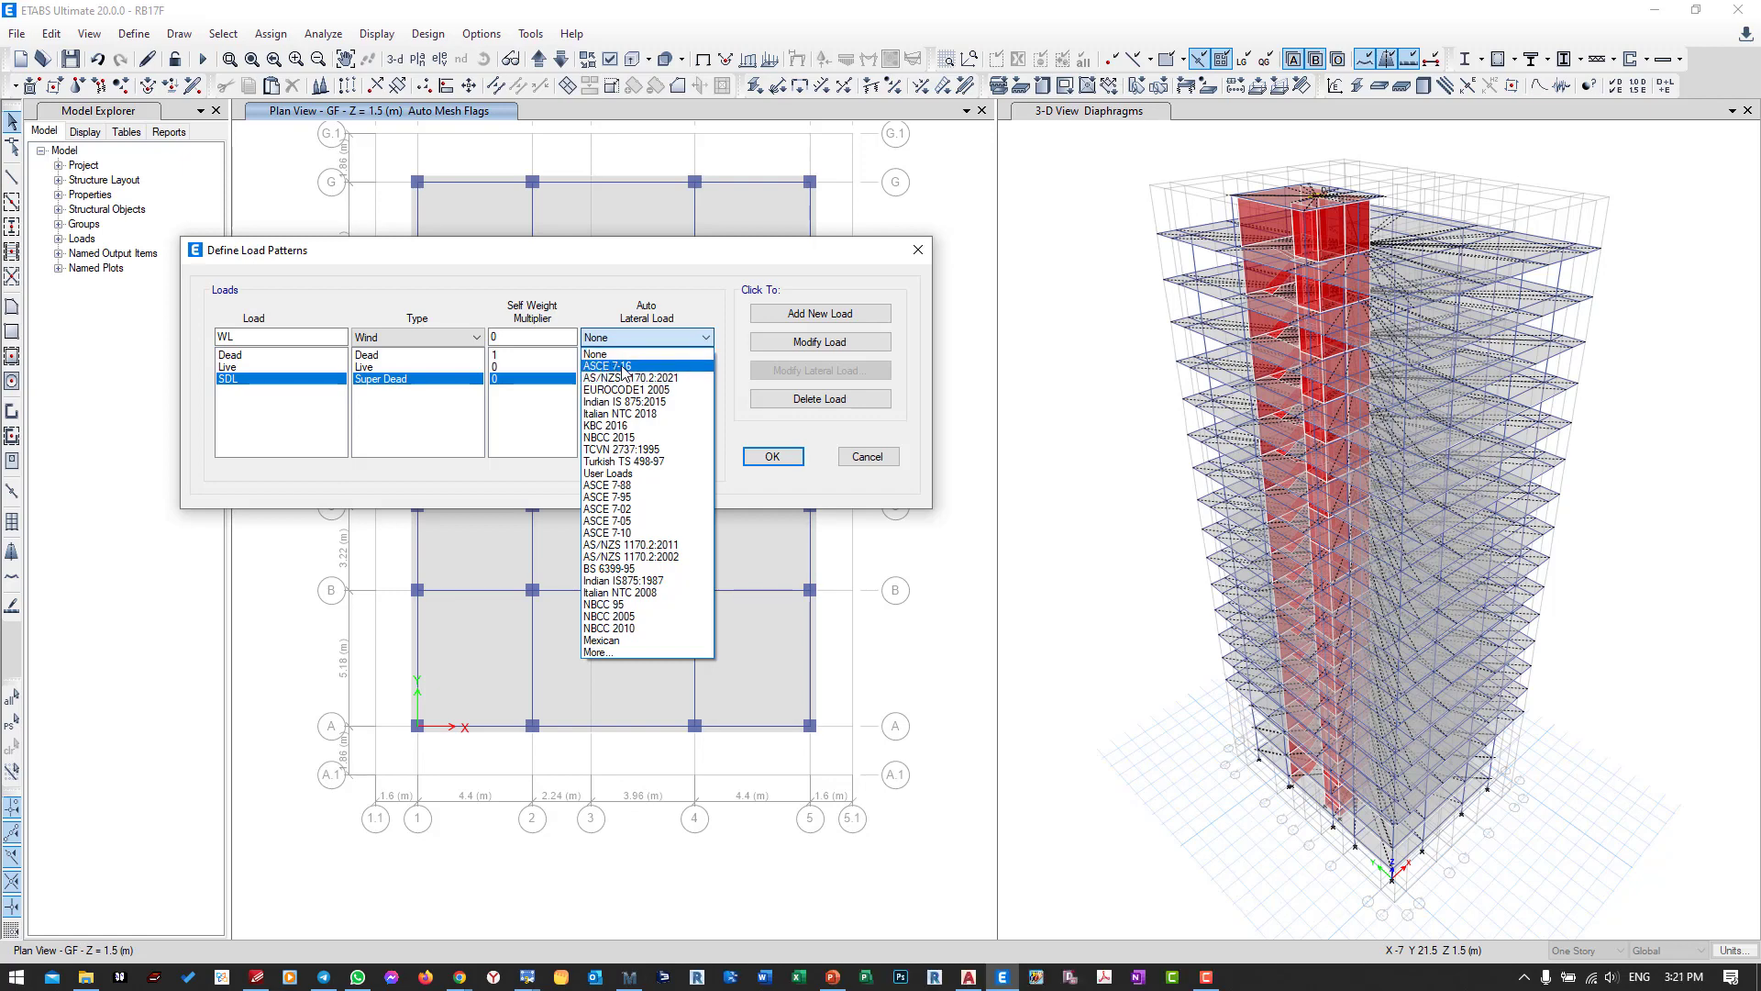
pyautogui.click(622, 367)
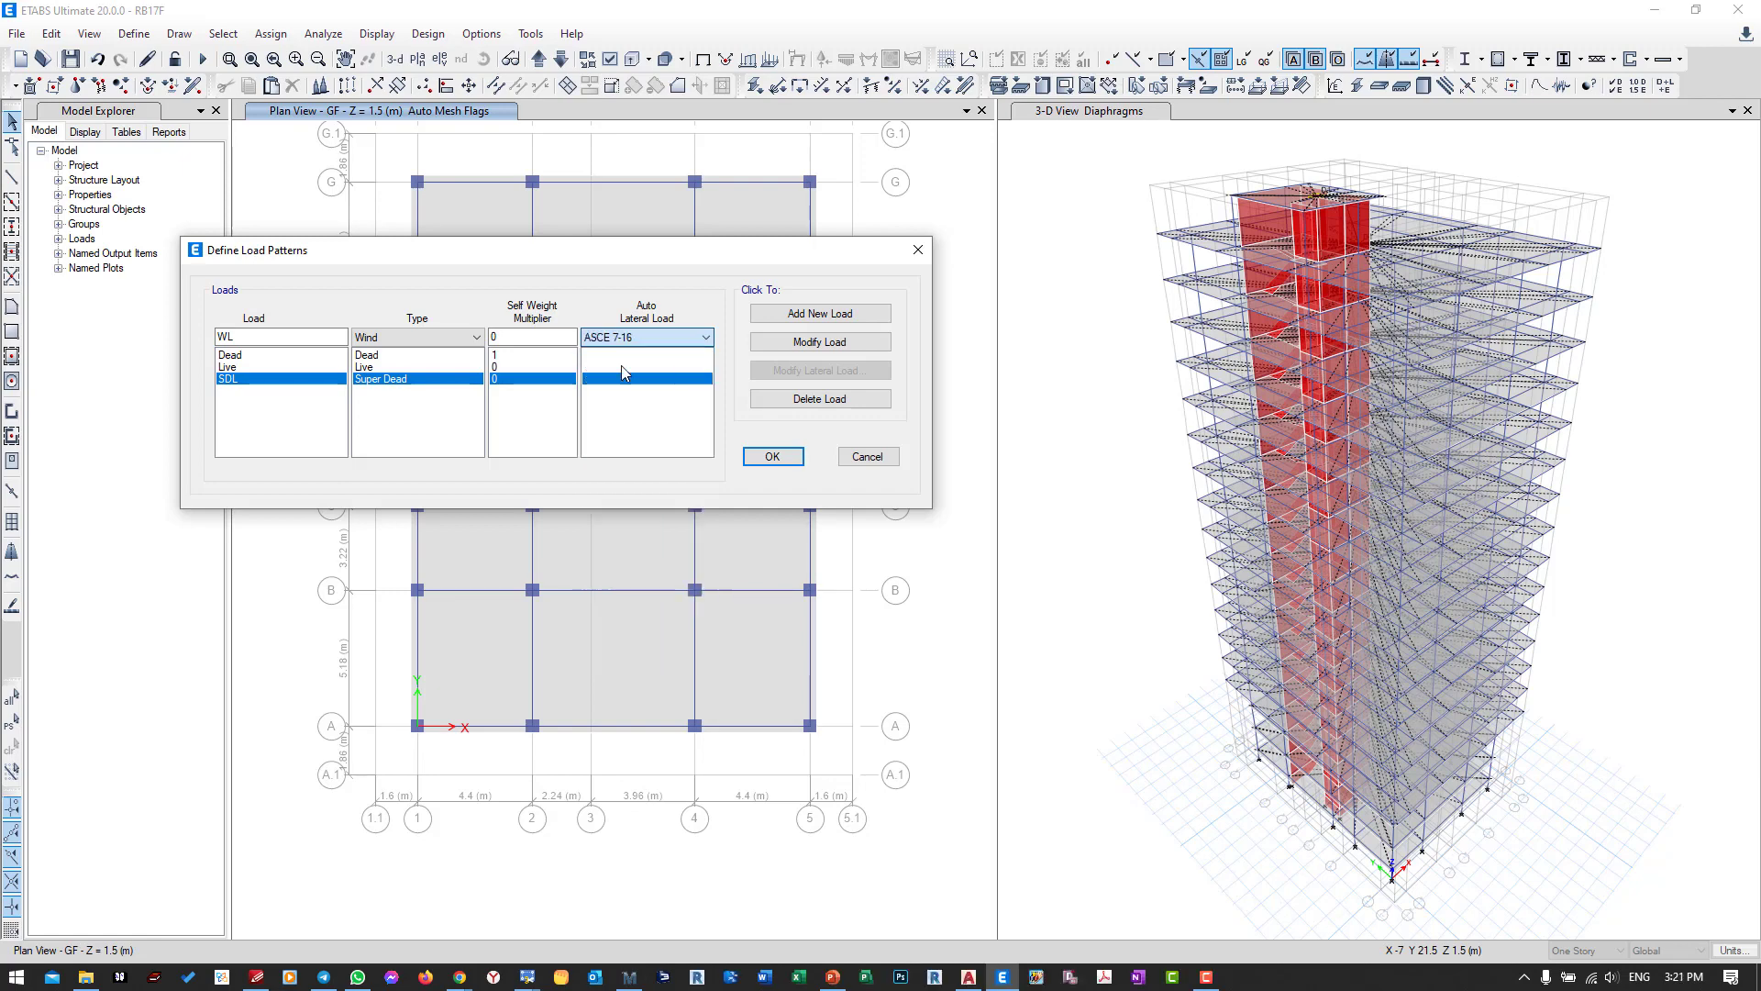
pyautogui.click(784, 315)
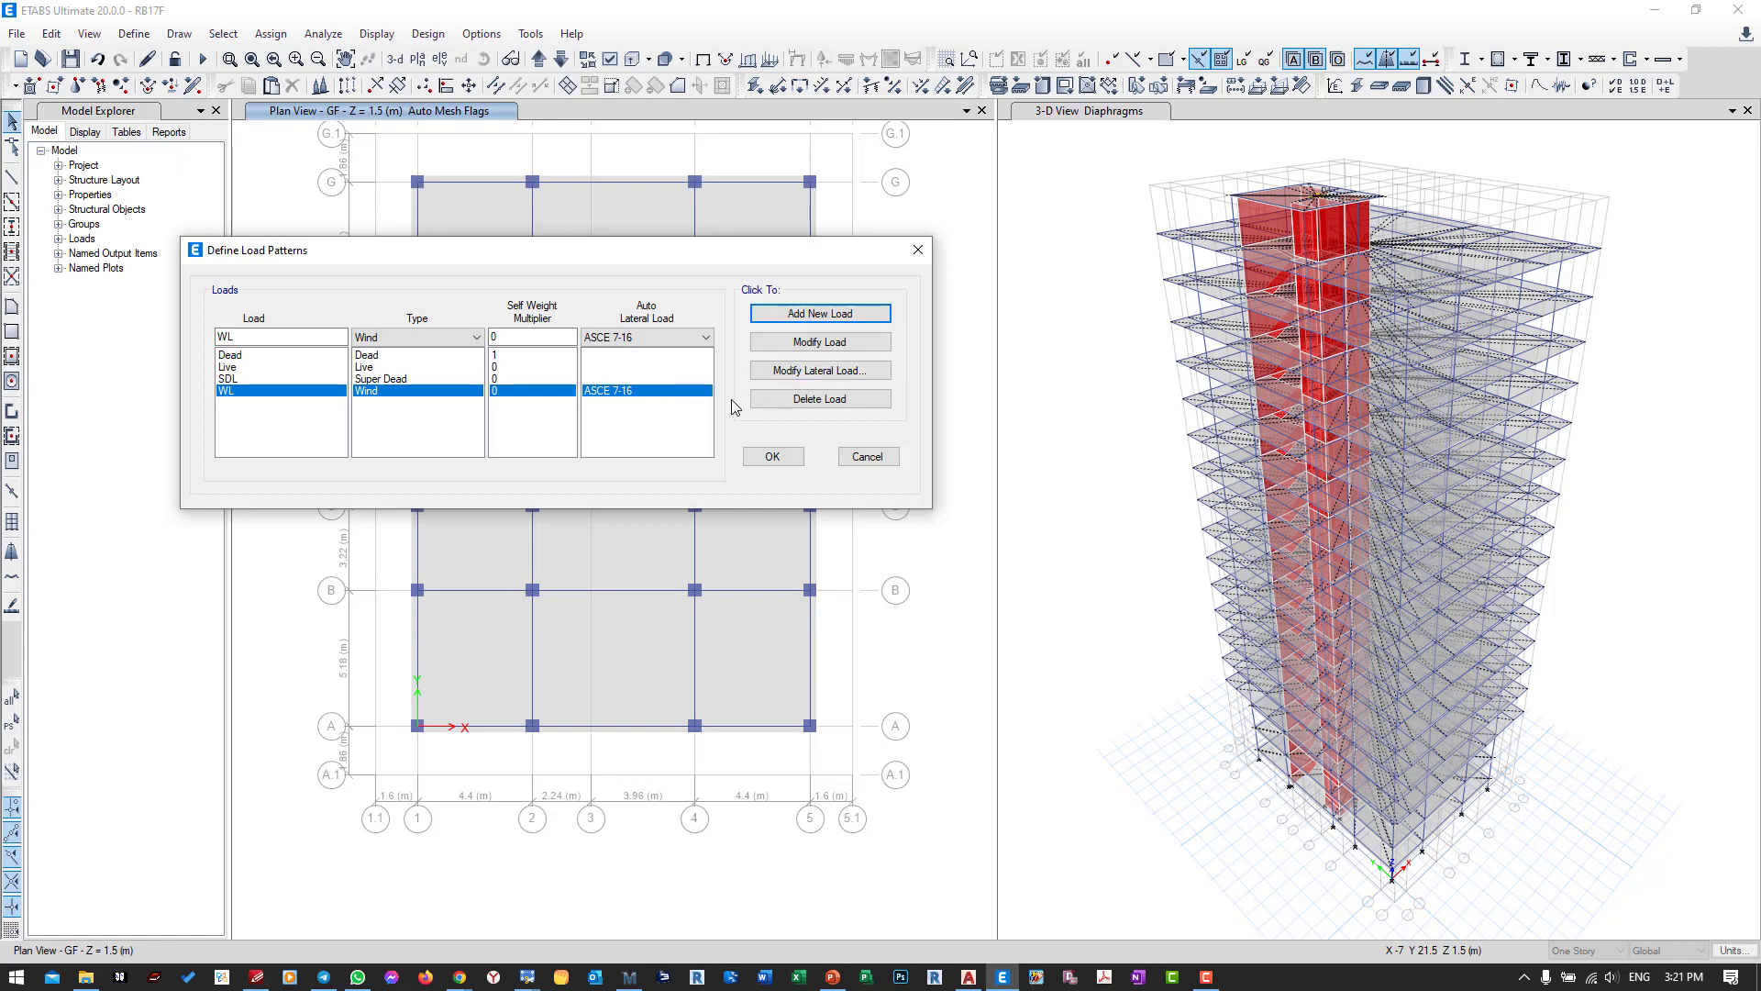
# Add a load pattern named RL of type Roof Live with a self-weight multiplier of 0.
pyautogui.doubleClick(225, 337)
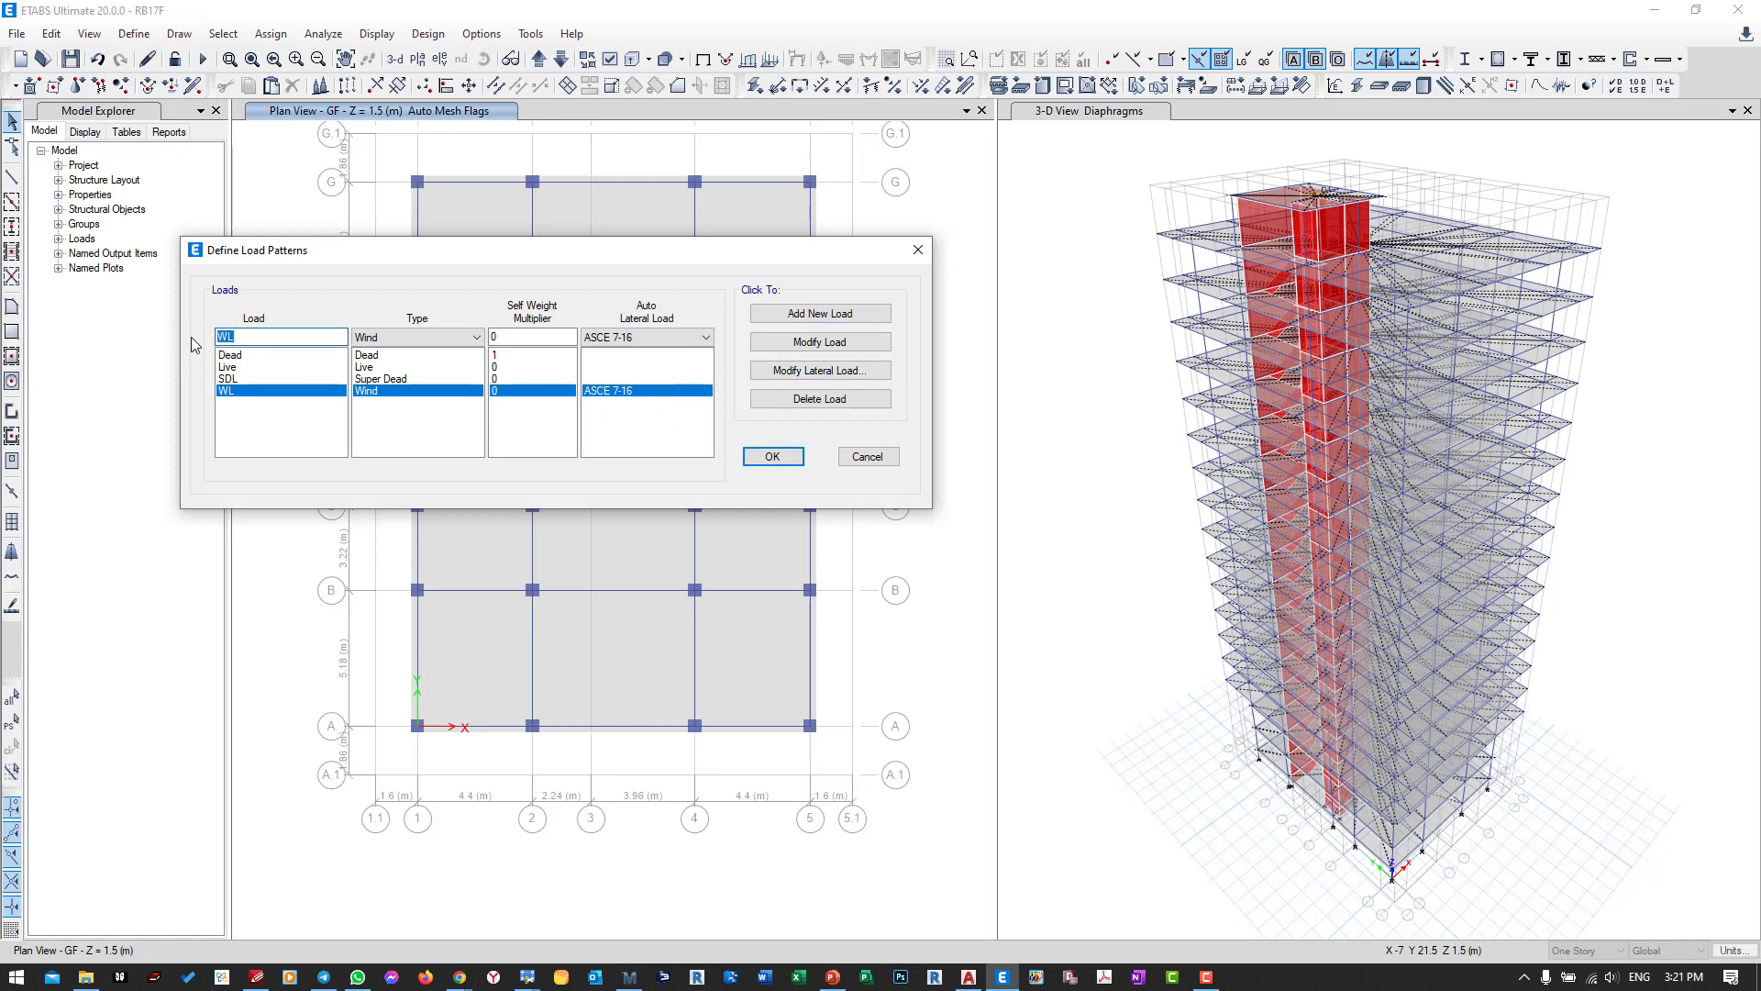
pyautogui.write('R')
pyautogui.click(388, 337)
pyautogui.click(398, 391)
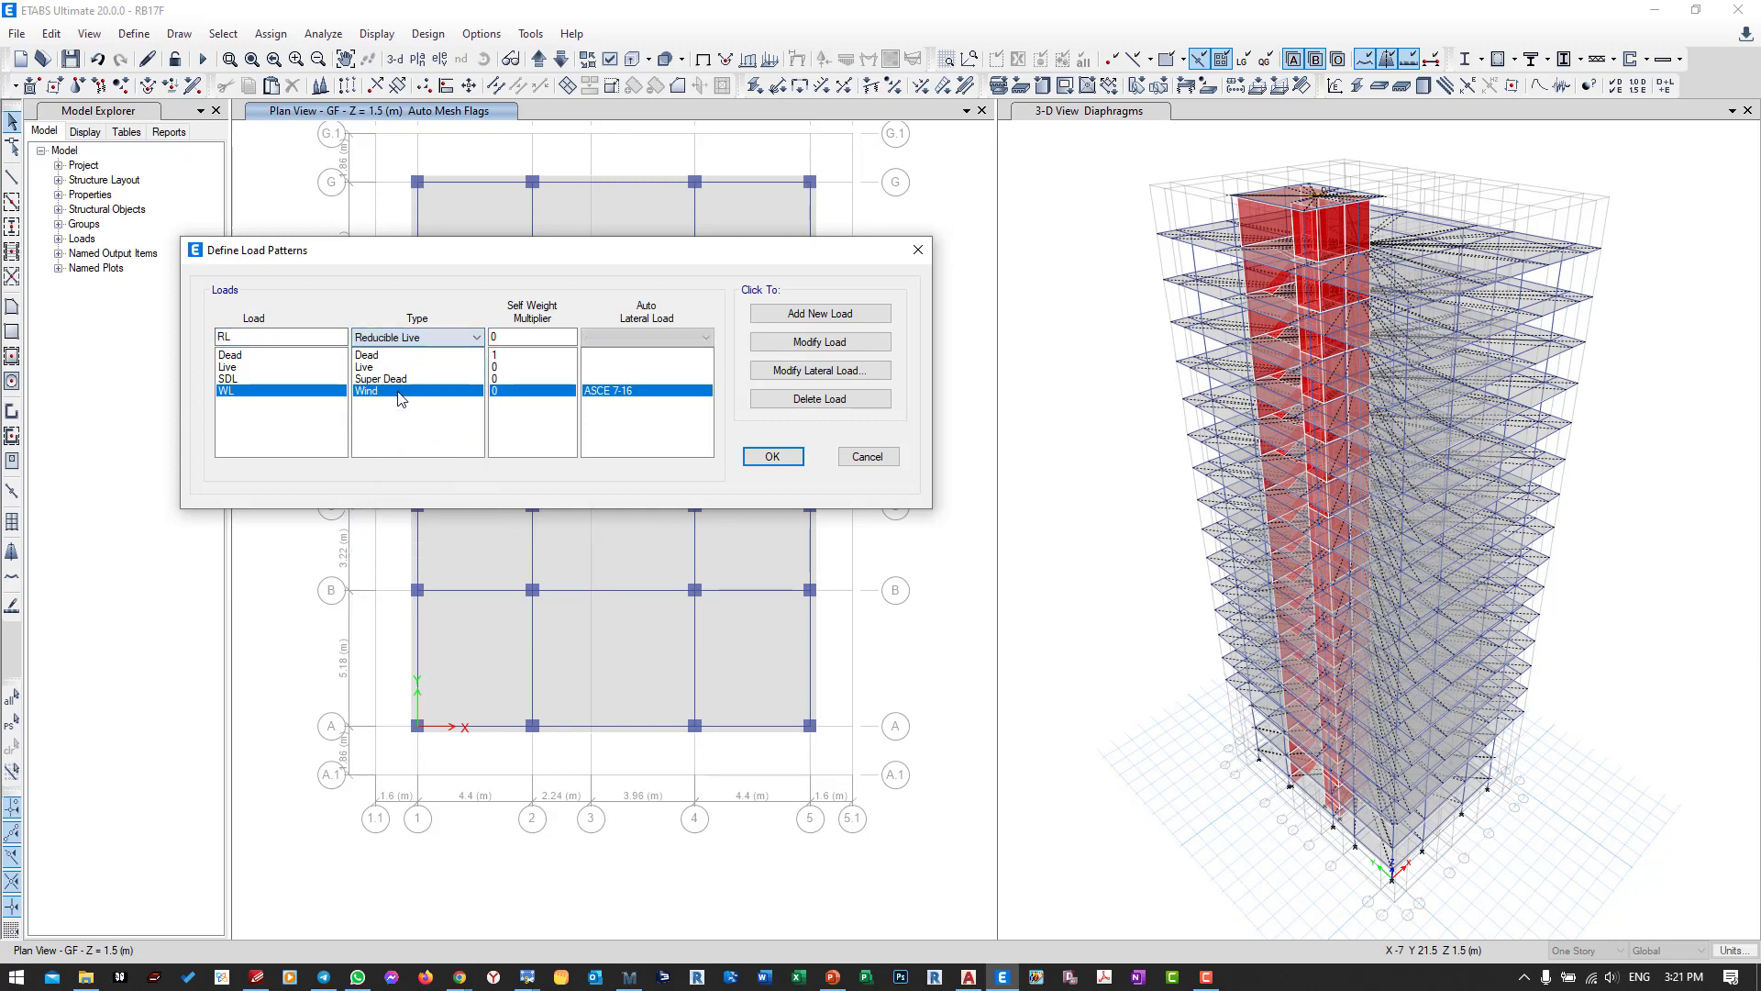
pyautogui.click(411, 342)
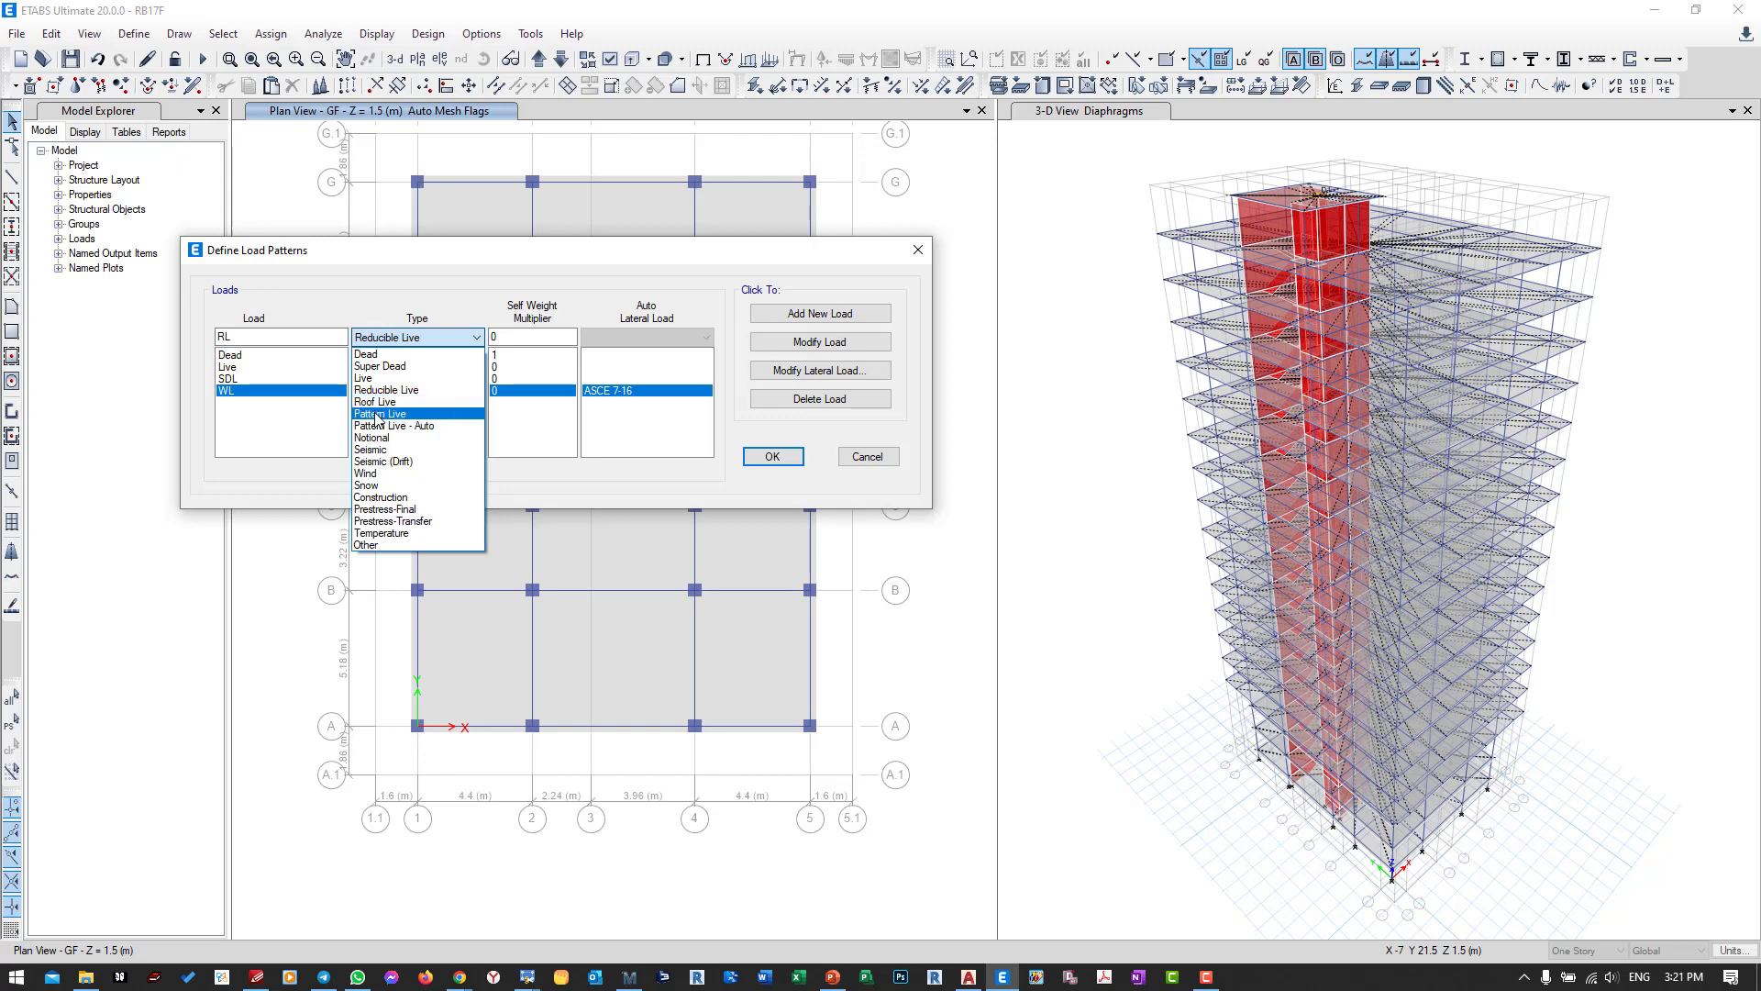
pyautogui.click(390, 404)
pyautogui.click(813, 317)
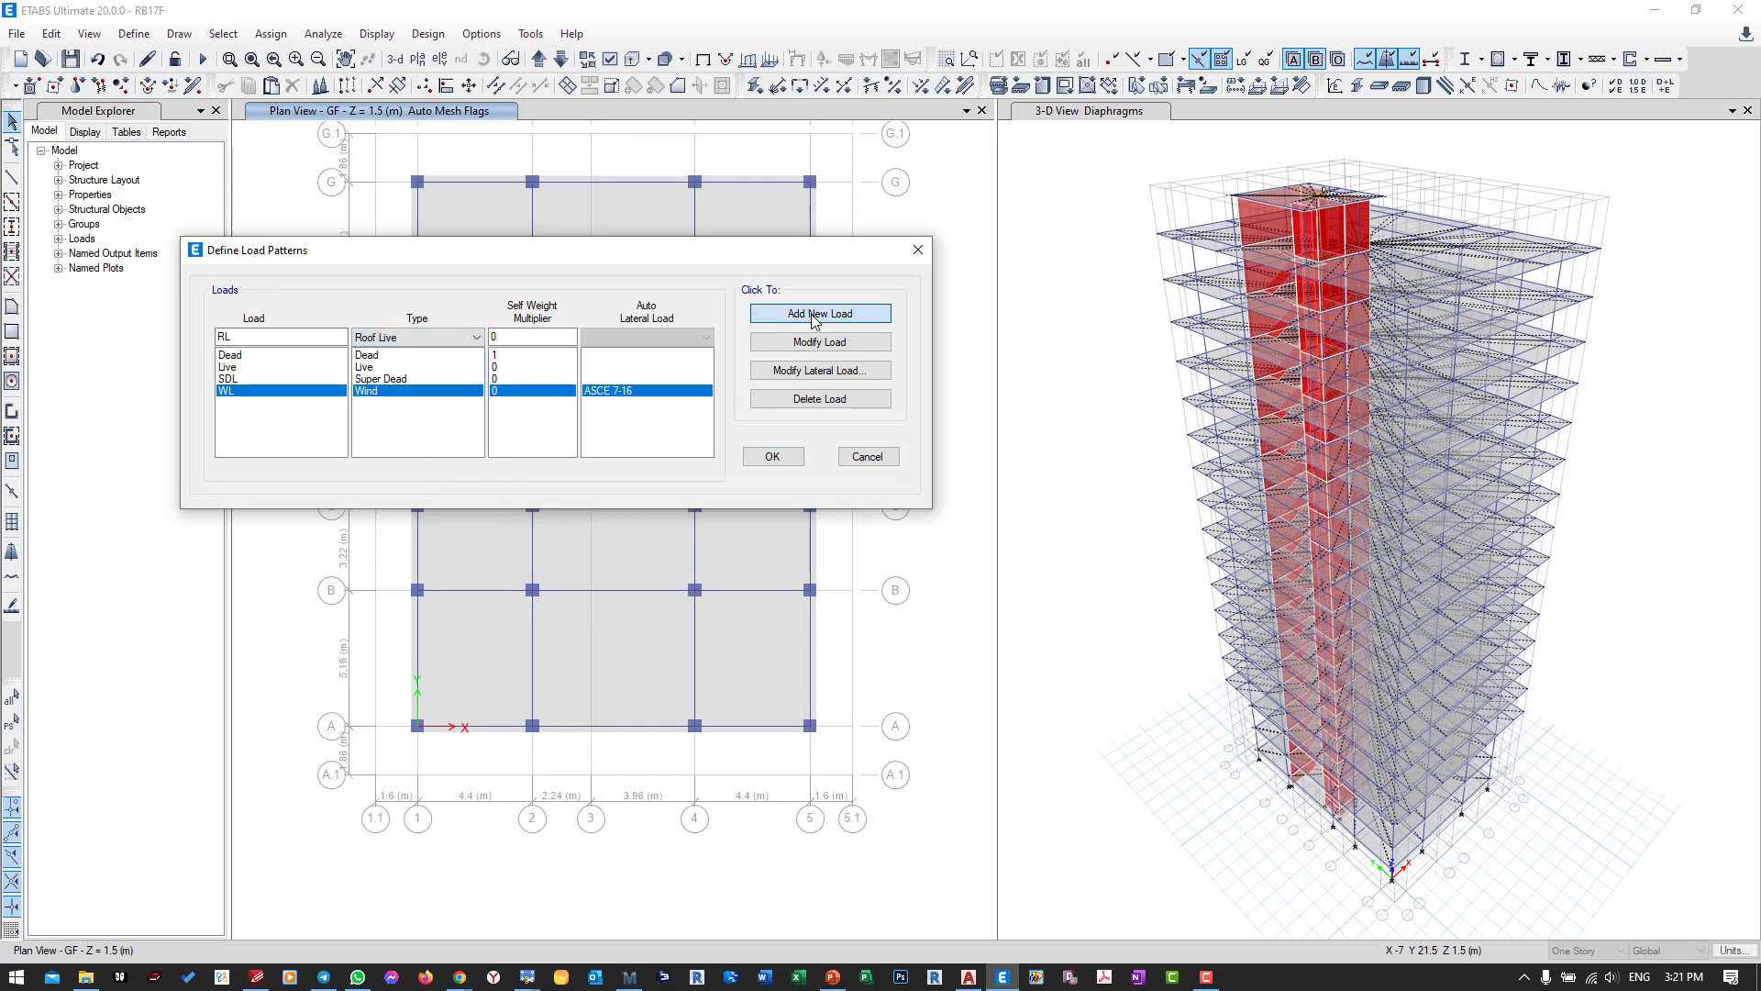
# Open the ASCE 7-16 lateral load settings of the WL wind pattern.
pyautogui.click(592, 391)
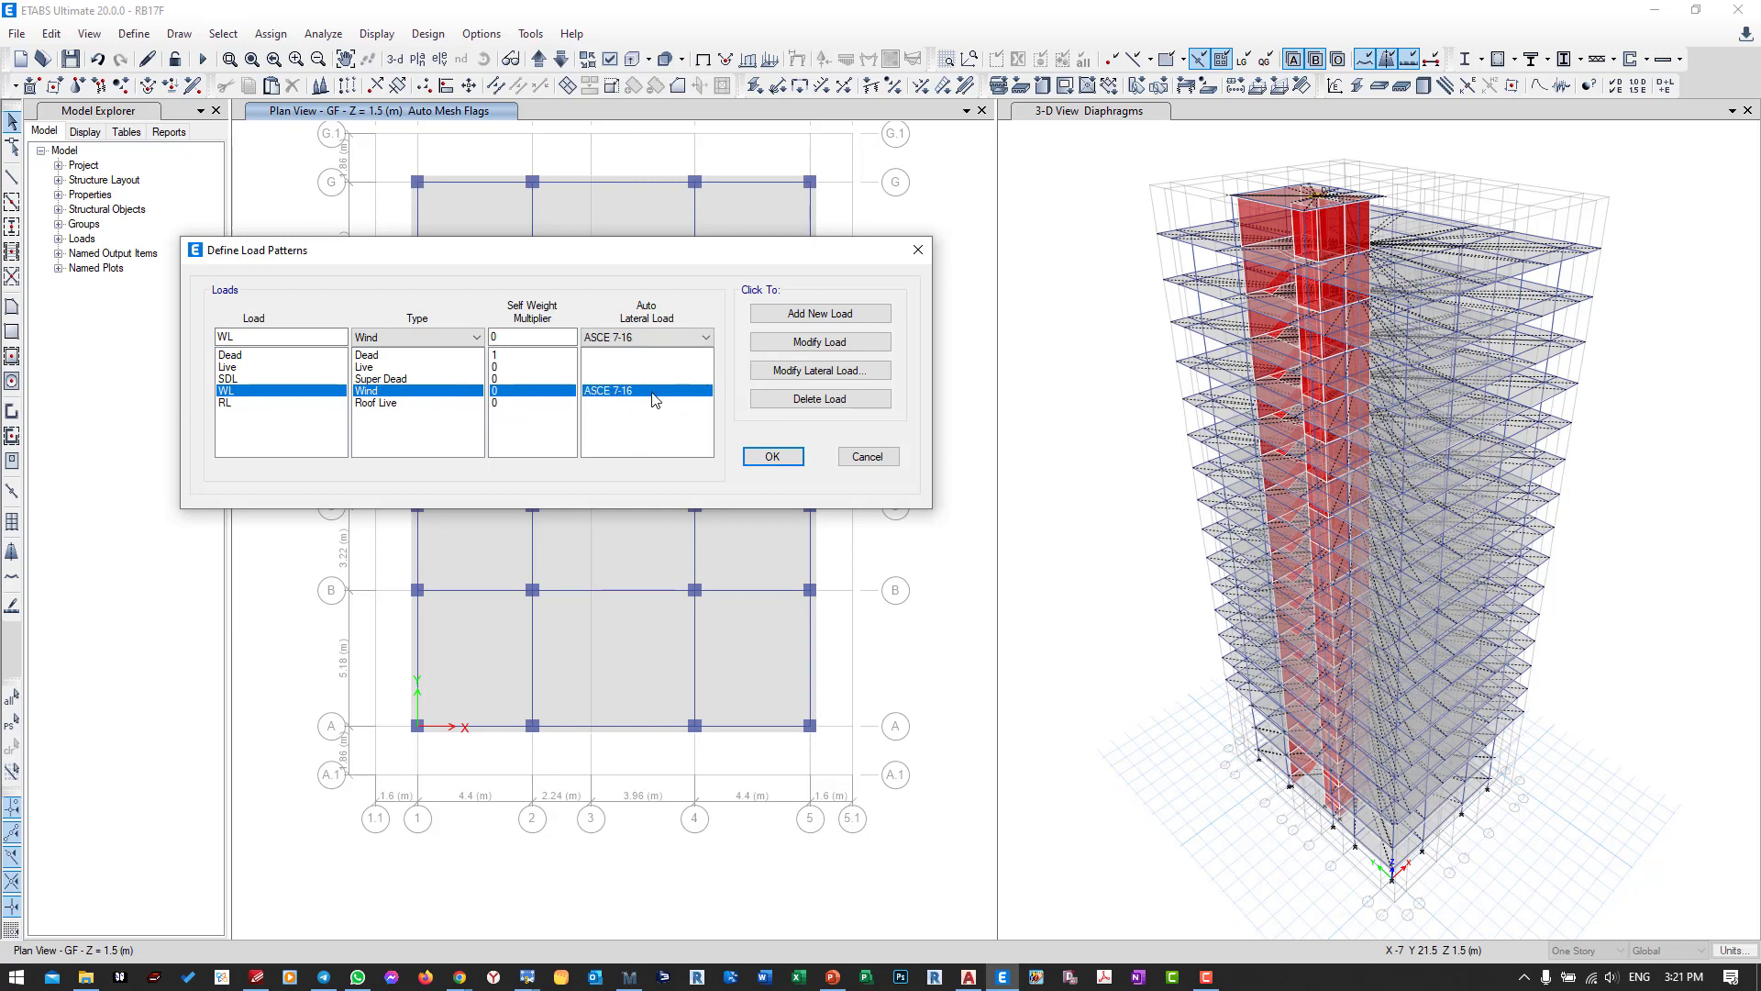
pyautogui.click(782, 371)
pyautogui.moveTo(578, 287); pyautogui.dragTo(315, 195)
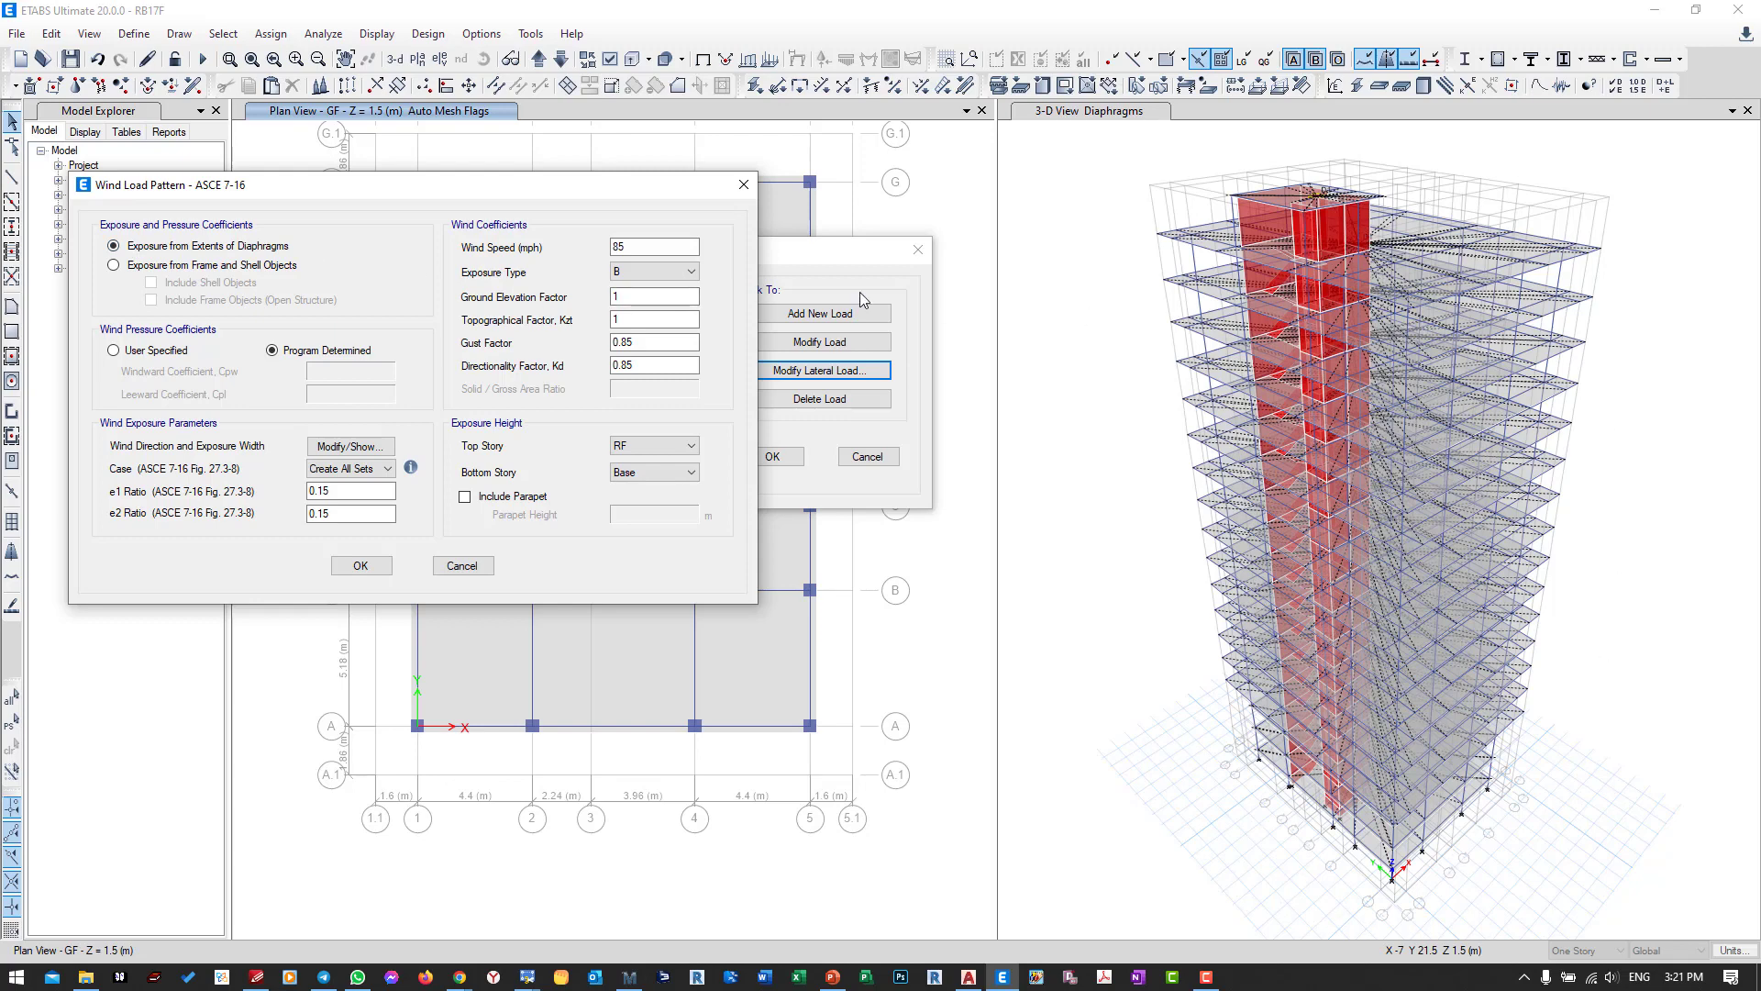
# Try exposure from frame and shell objects and user-specified pressure coefficients, returning to diaphragm extents and program-determined coefficients.
pyautogui.click(114, 266)
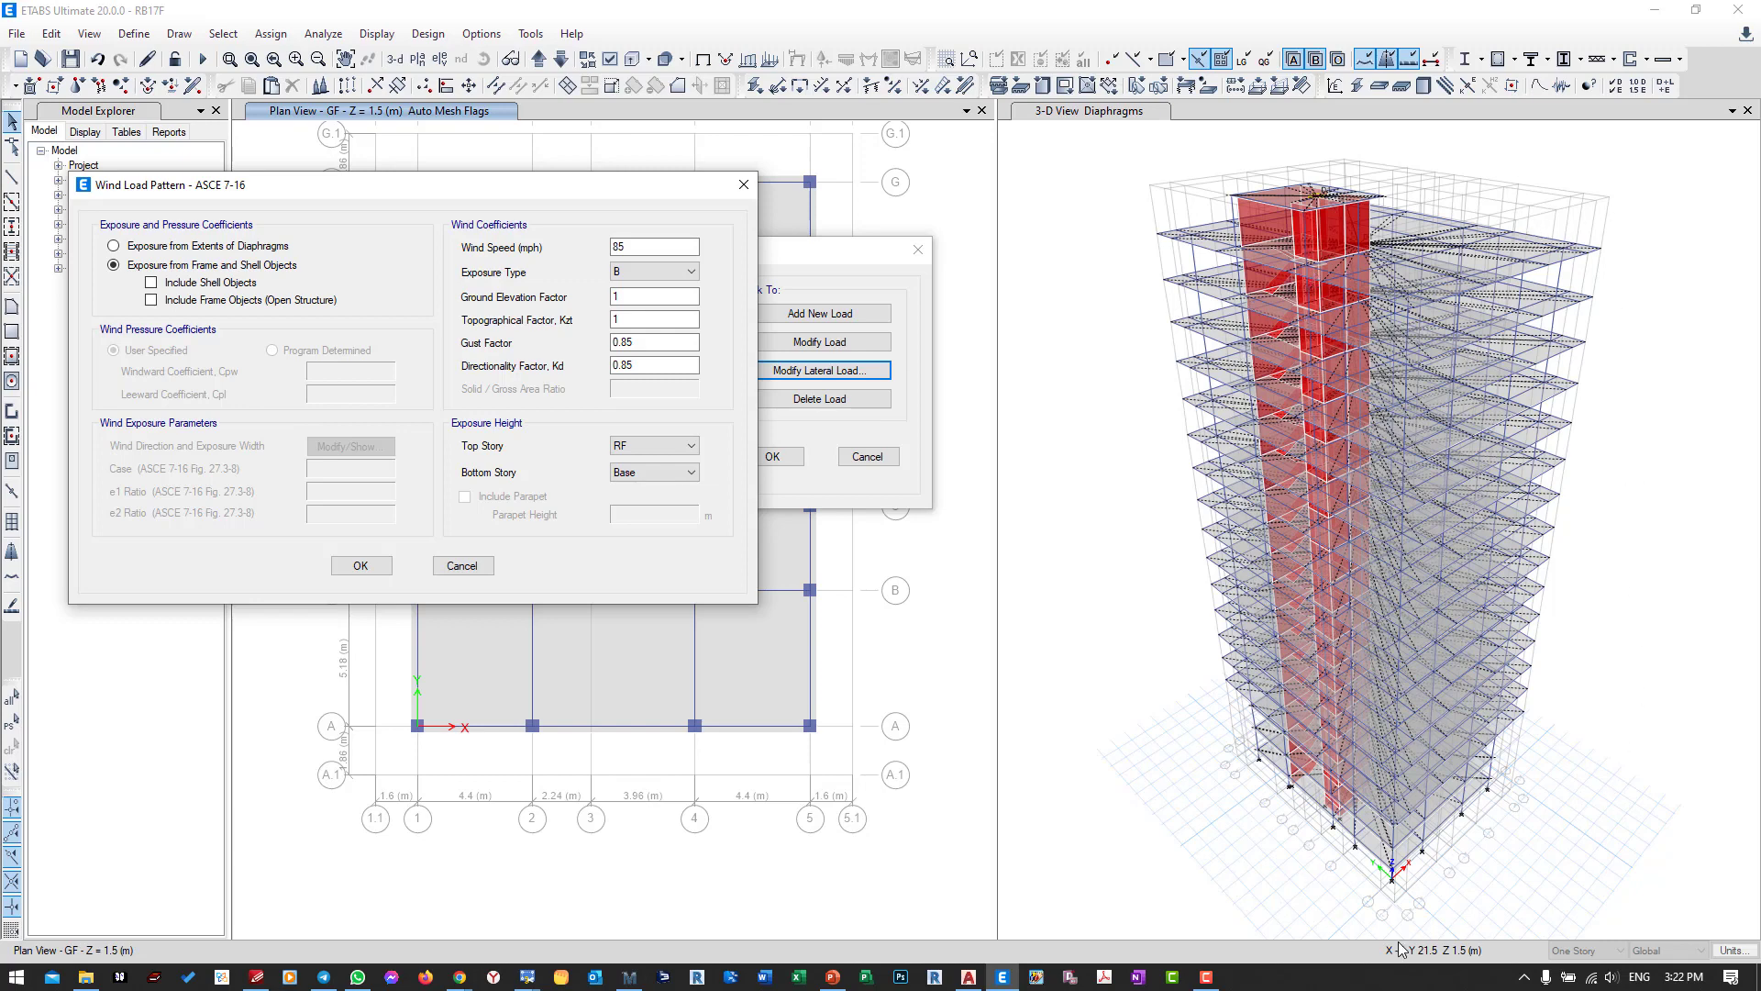
pyautogui.click(262, 248)
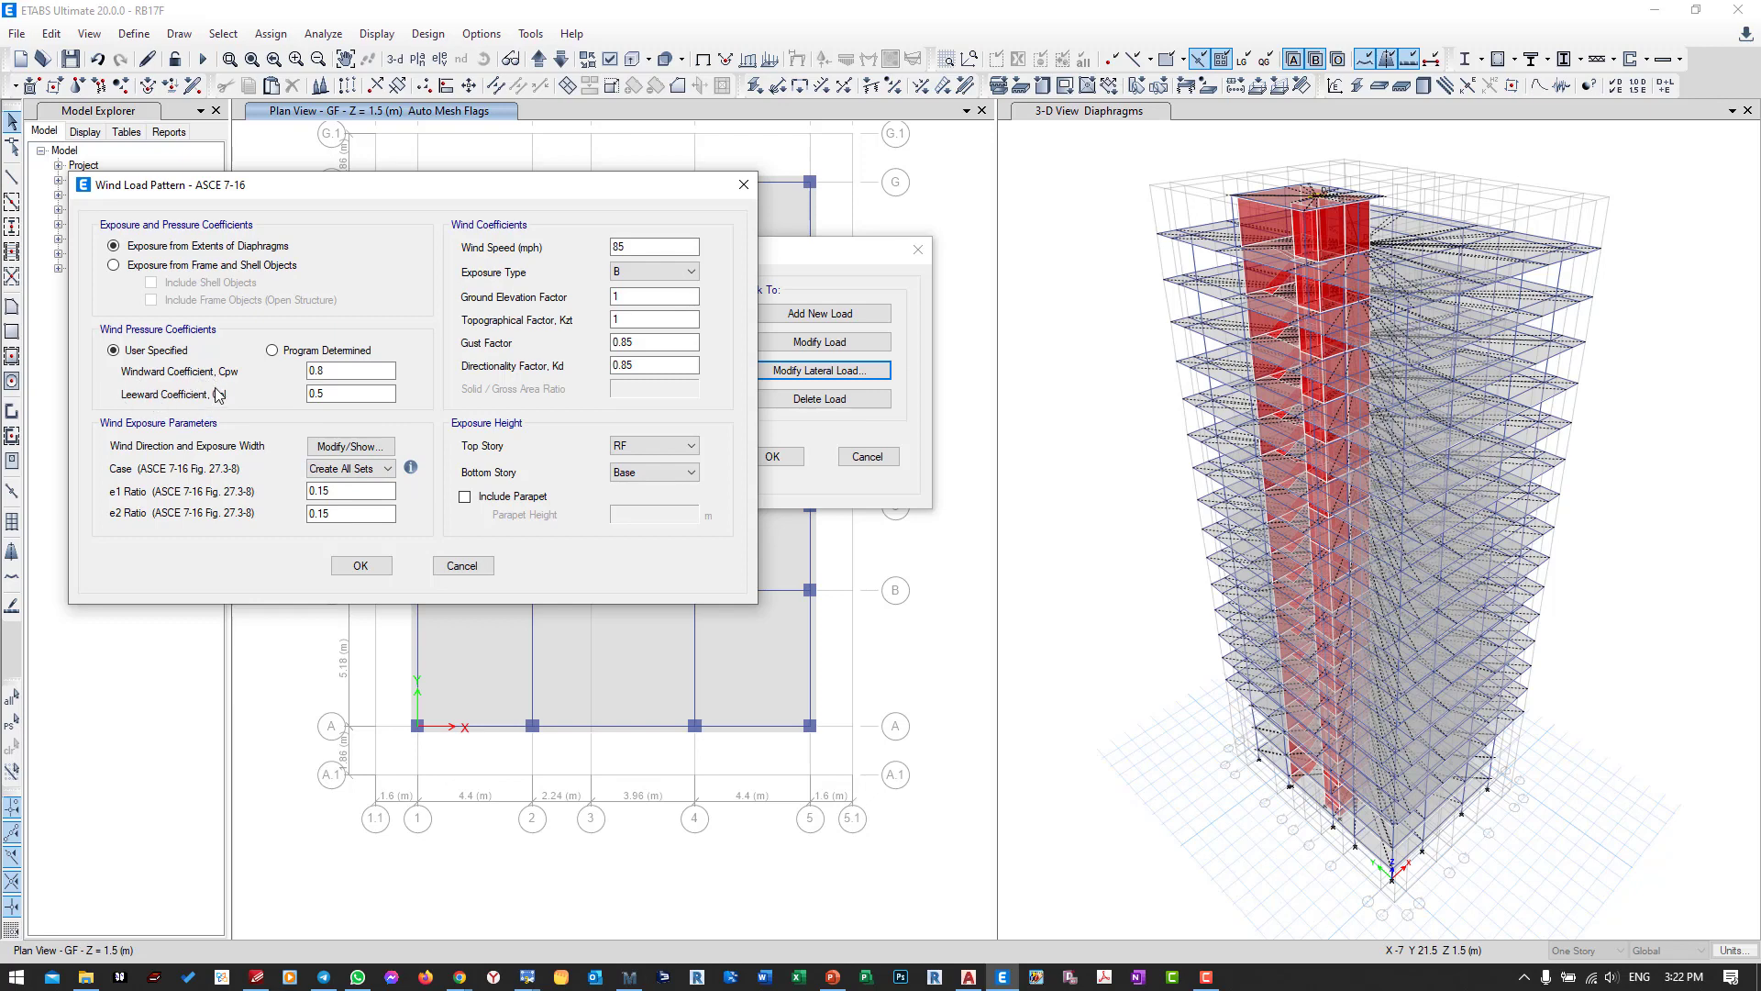
pyautogui.moveTo(351, 371); pyautogui.dragTo(307, 390)
pyautogui.click(314, 371)
pyautogui.click(272, 351)
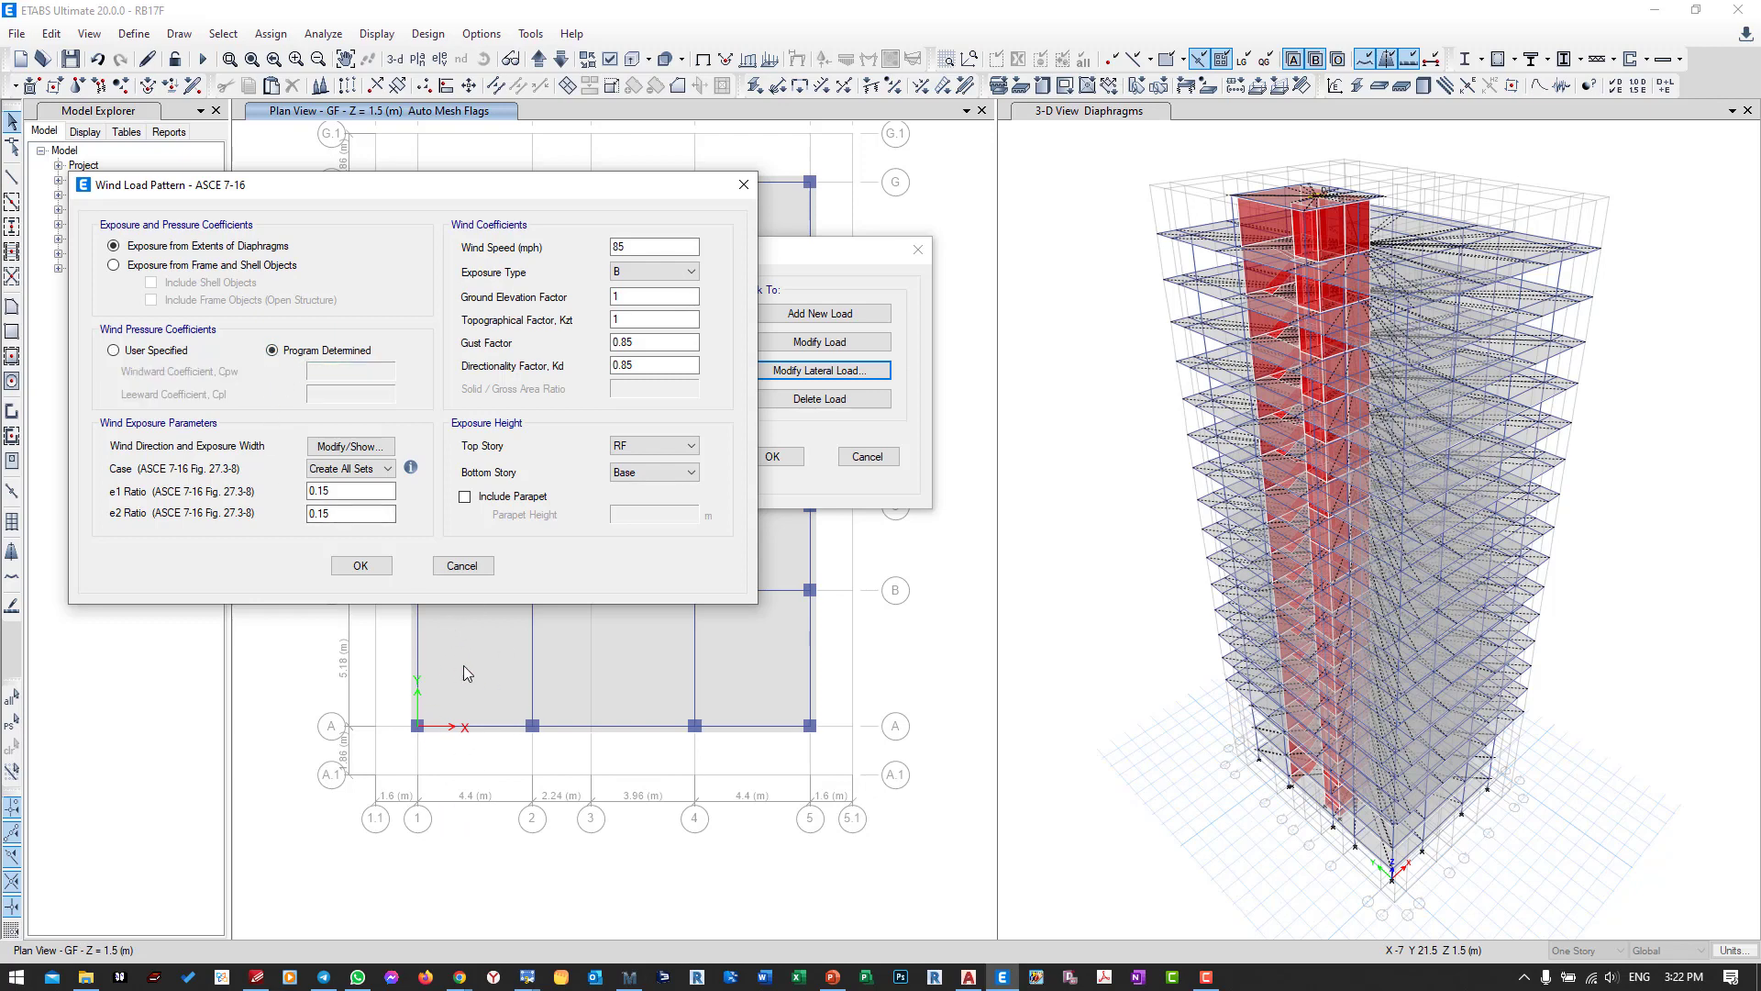
# Consult the wall and roof pressure coefficient (Cp) diagrams in the Yandex.Disk image, and return to the ETABS wind load settings.
pyautogui.moveTo(526, 979)
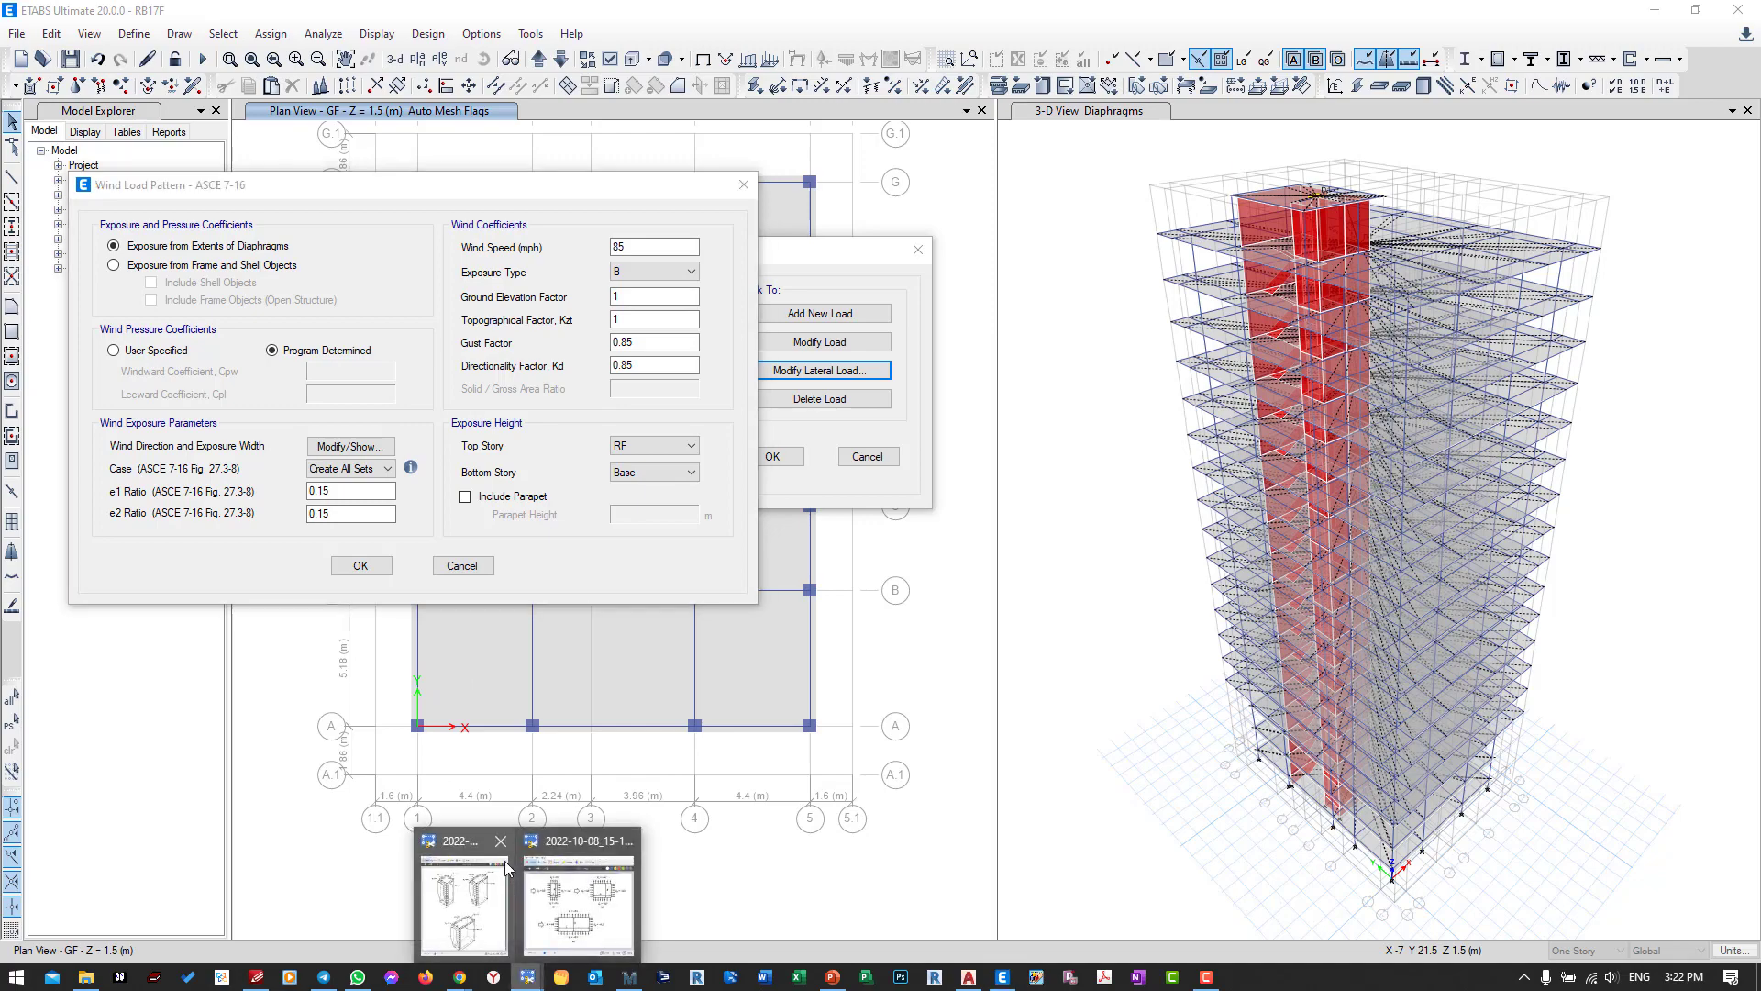
pyautogui.click(489, 894)
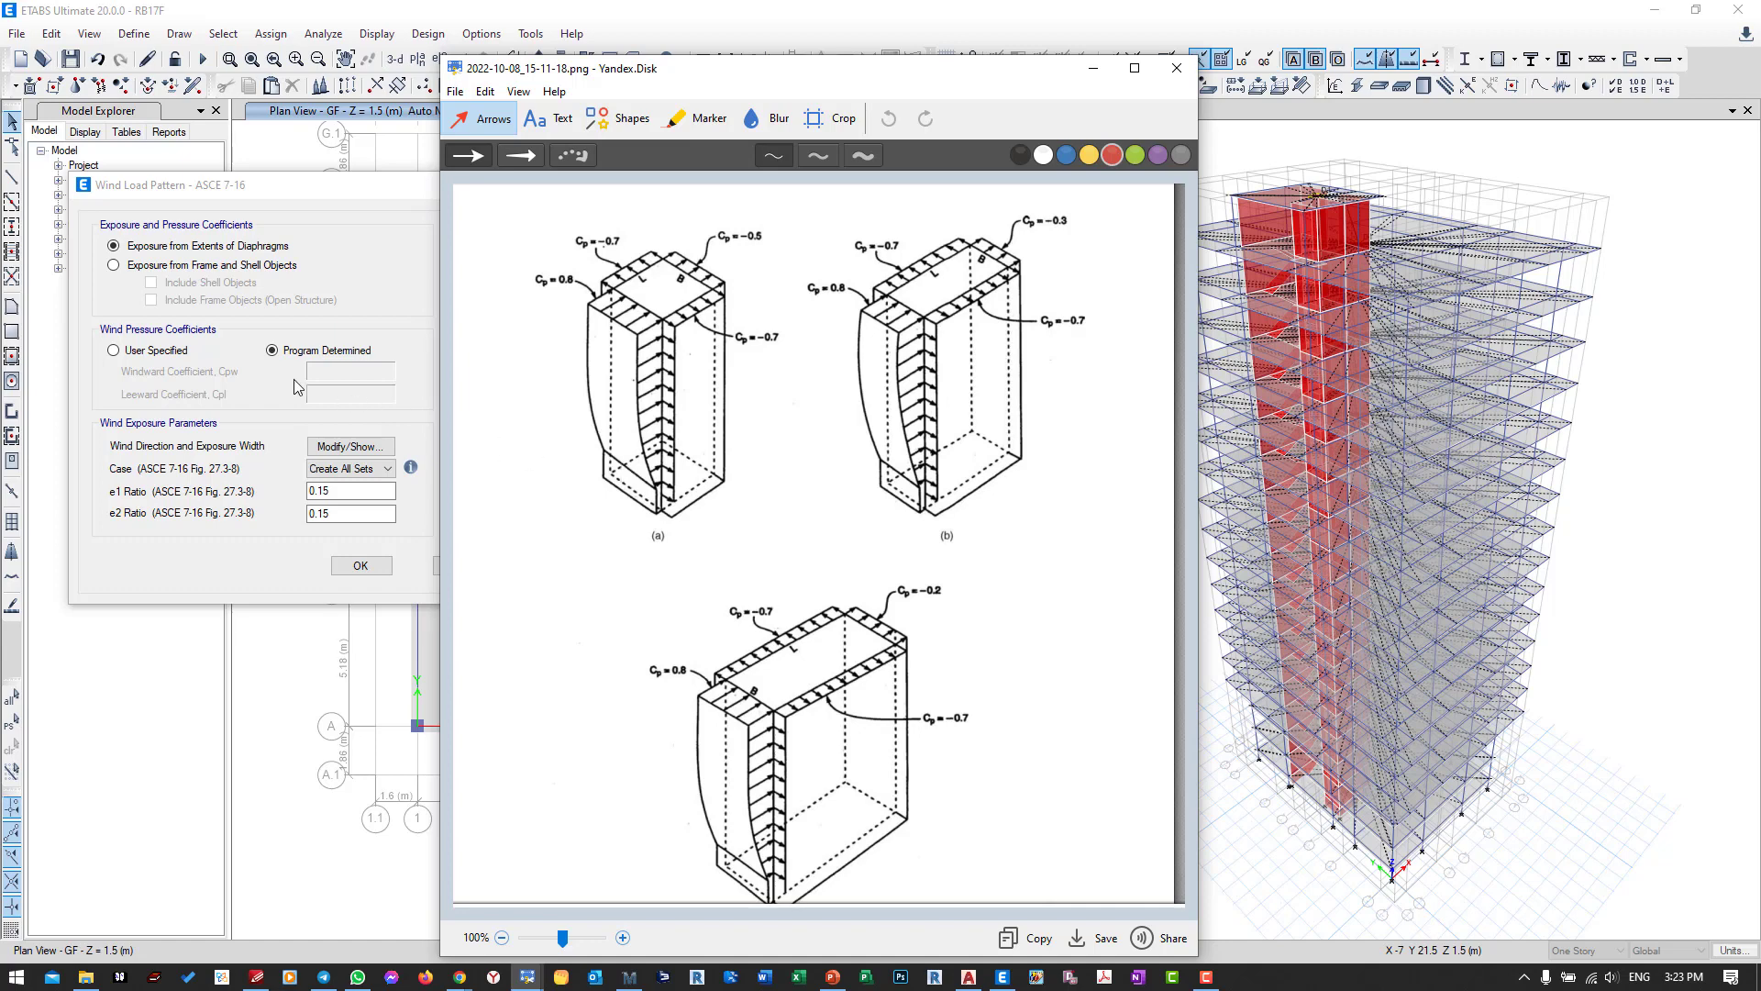
pyautogui.click(315, 192)
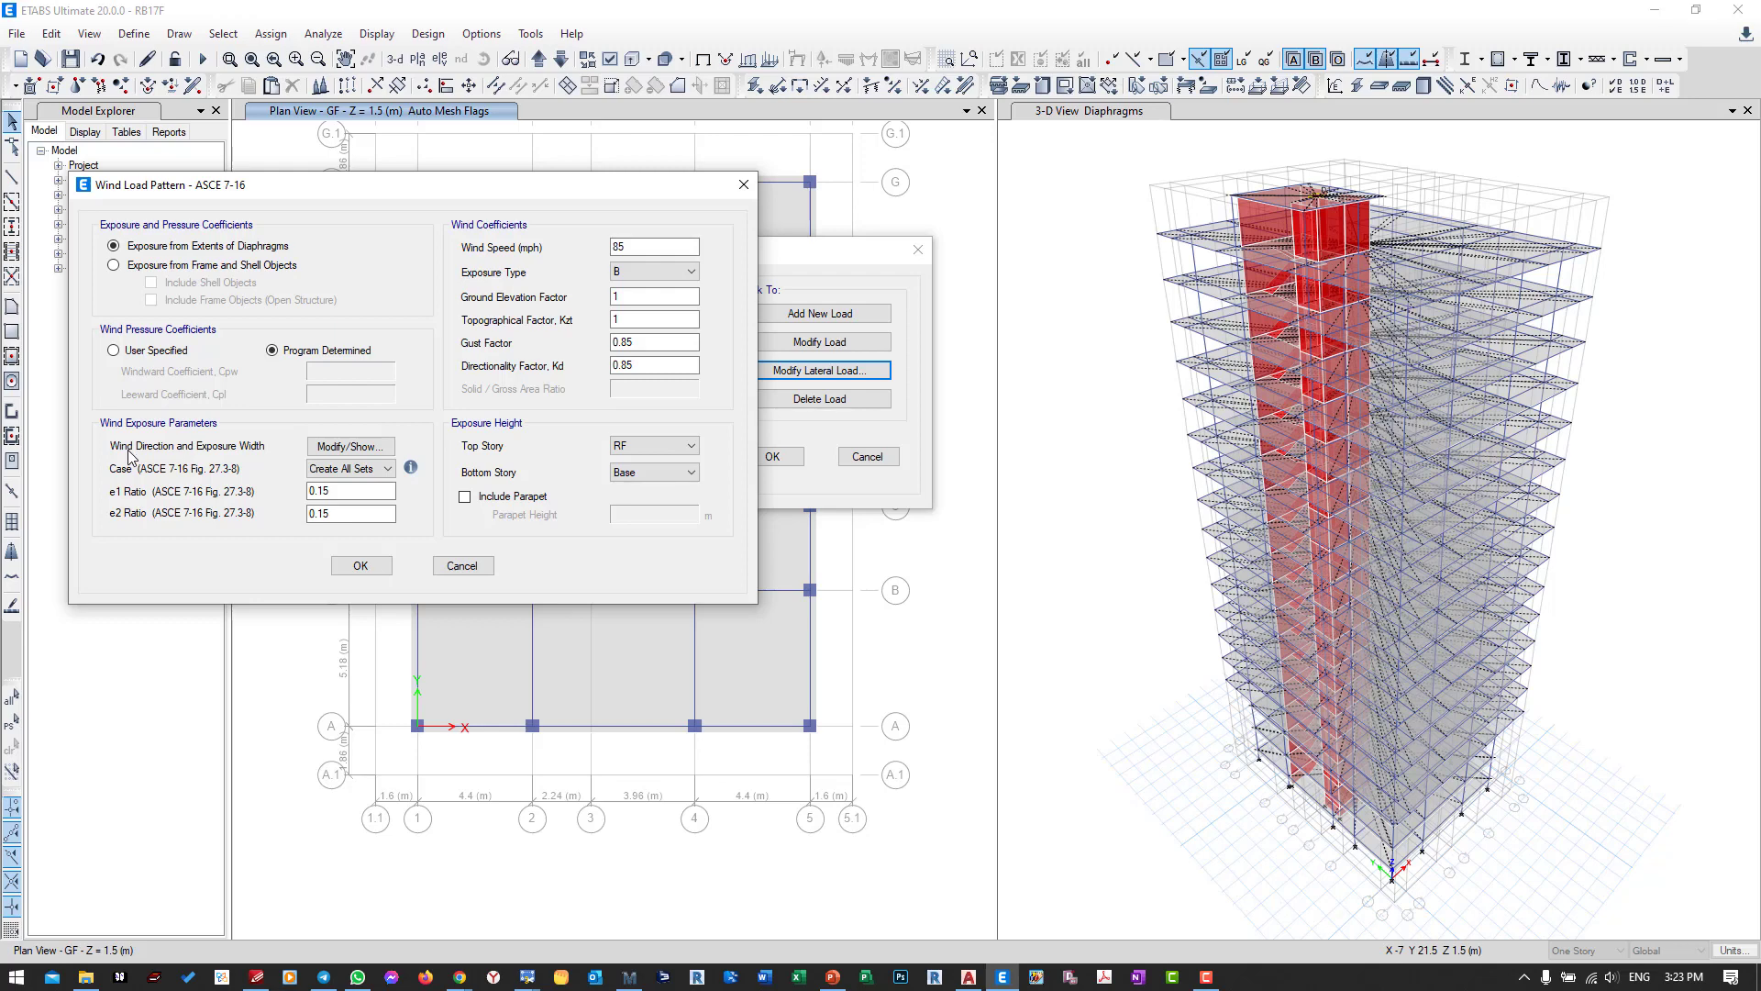
# Review the story-by-story wind direction and exposure widths, keeping them auto calculated from diaphragm extents.
pyautogui.click(326, 450)
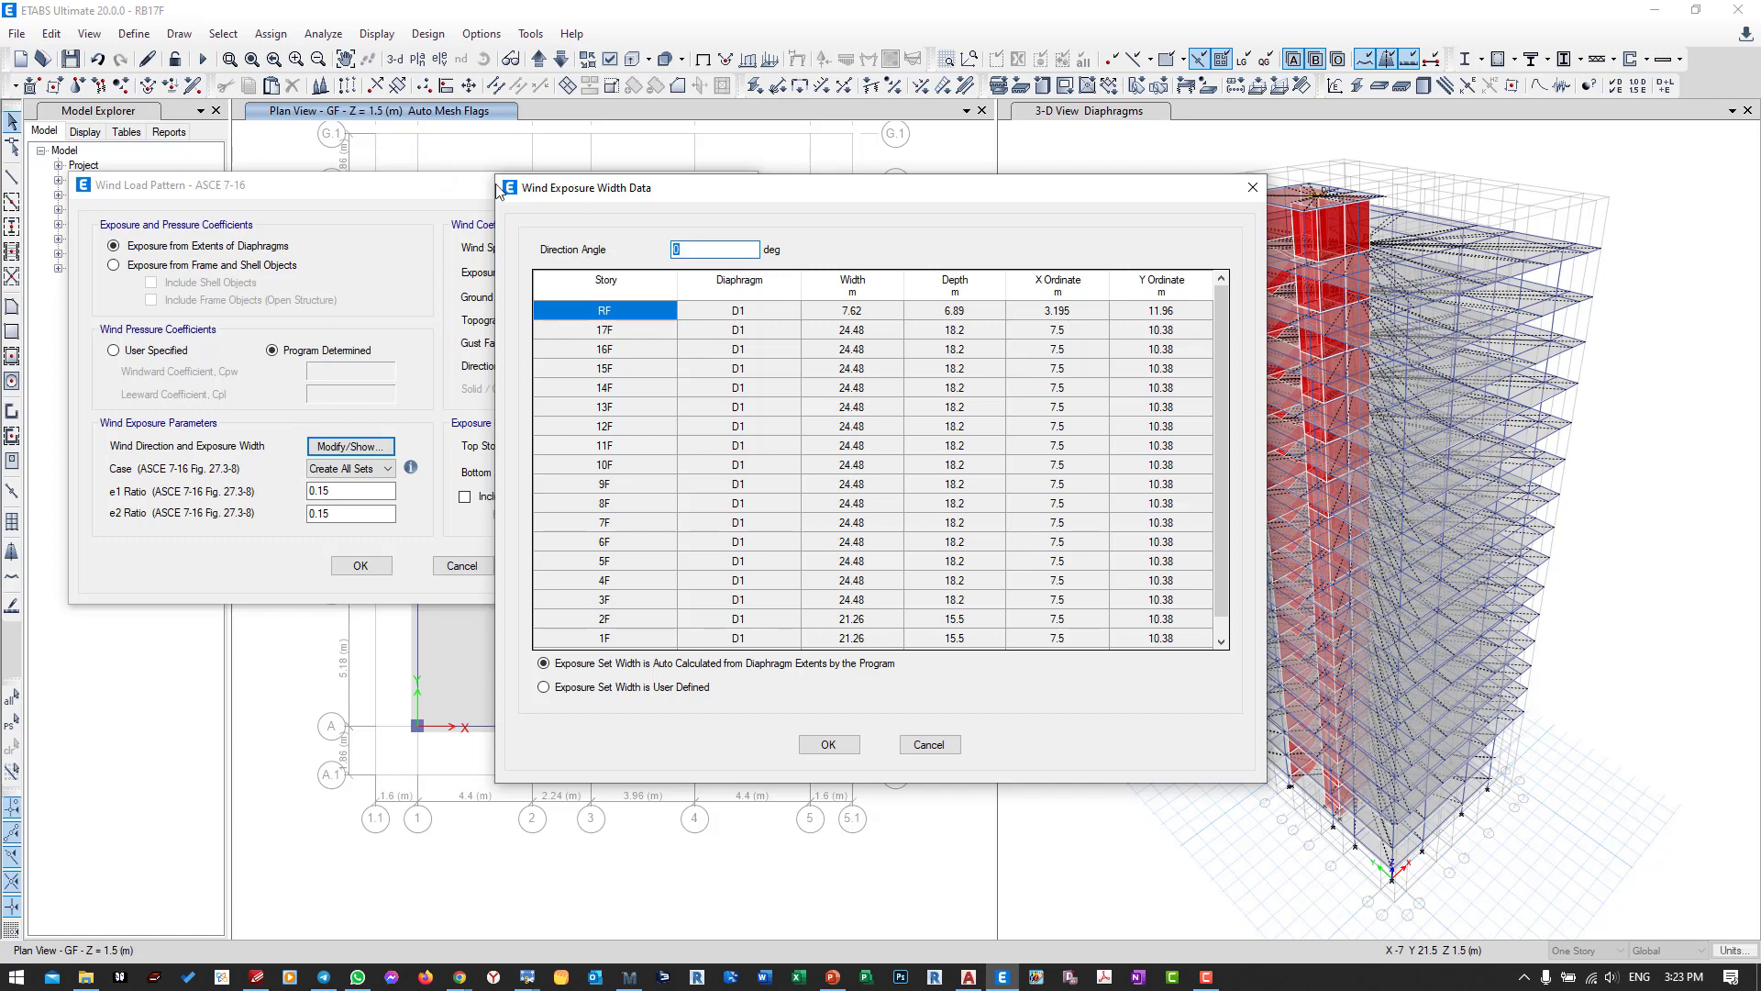
pyautogui.moveTo(536, 189); pyautogui.dragTo(306, 135)
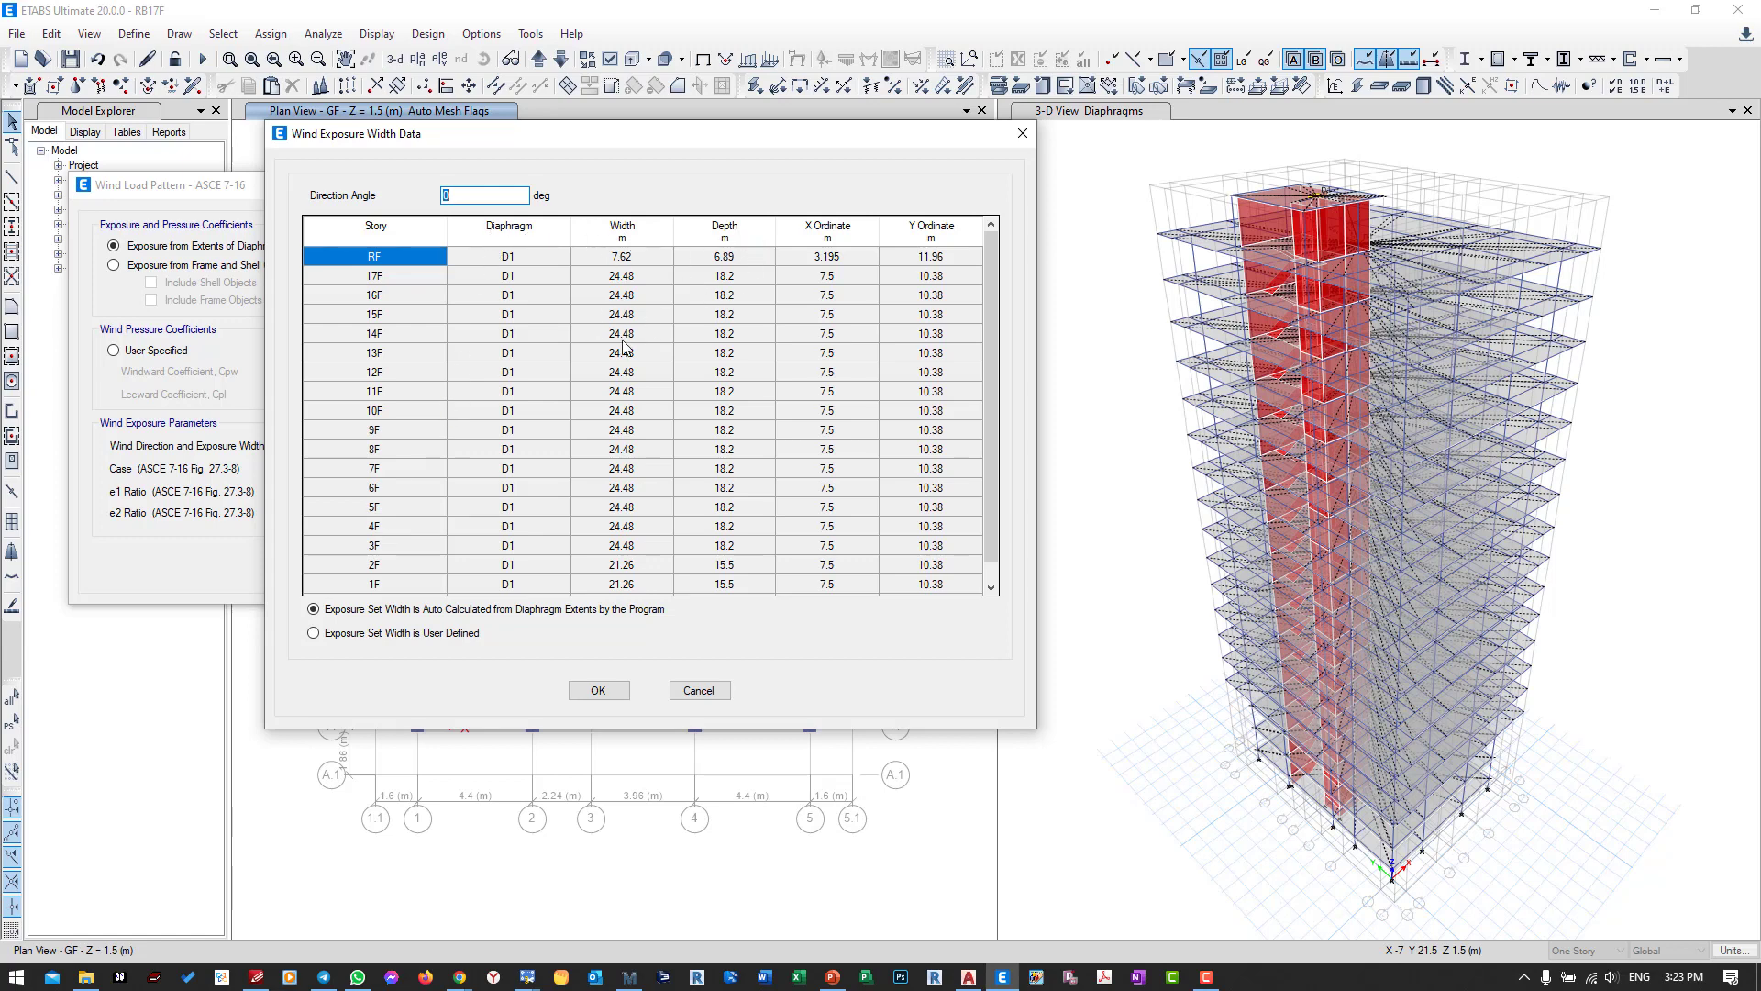
pyautogui.click(590, 697)
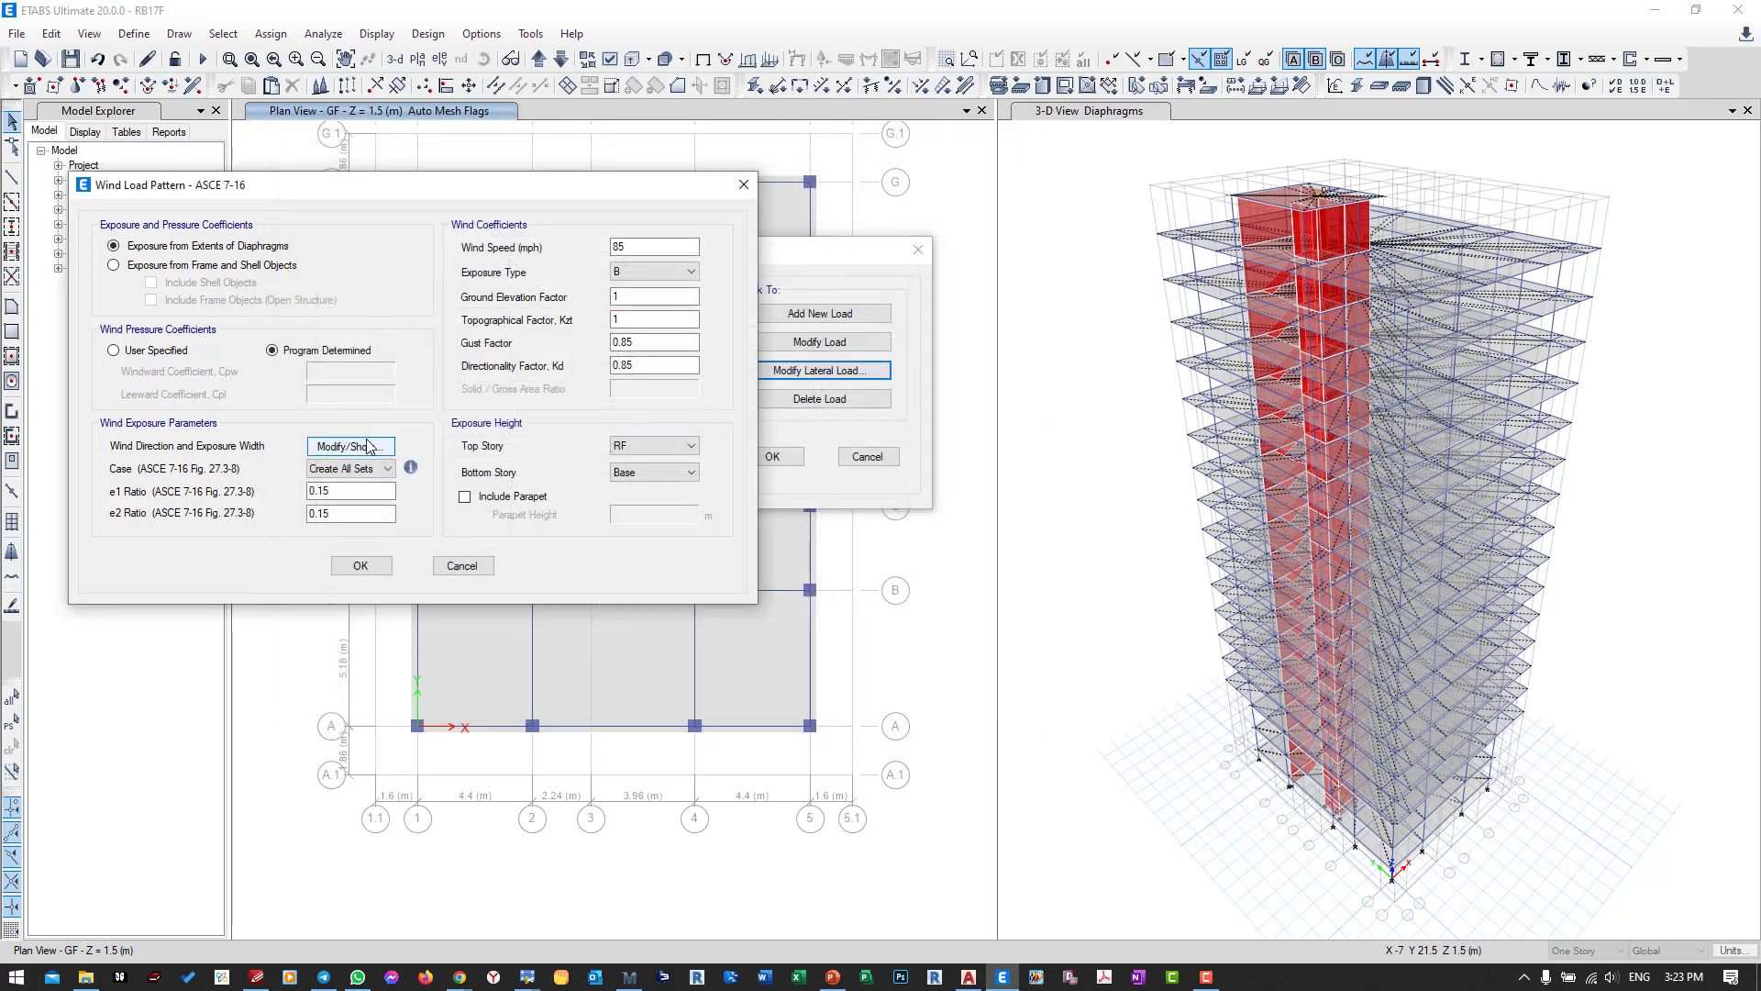
# Keep the wind case on Create All Sets and compare it with the Case 1–4 diagrams in the ASCE 7-16 PDF.
pyautogui.click(323, 471)
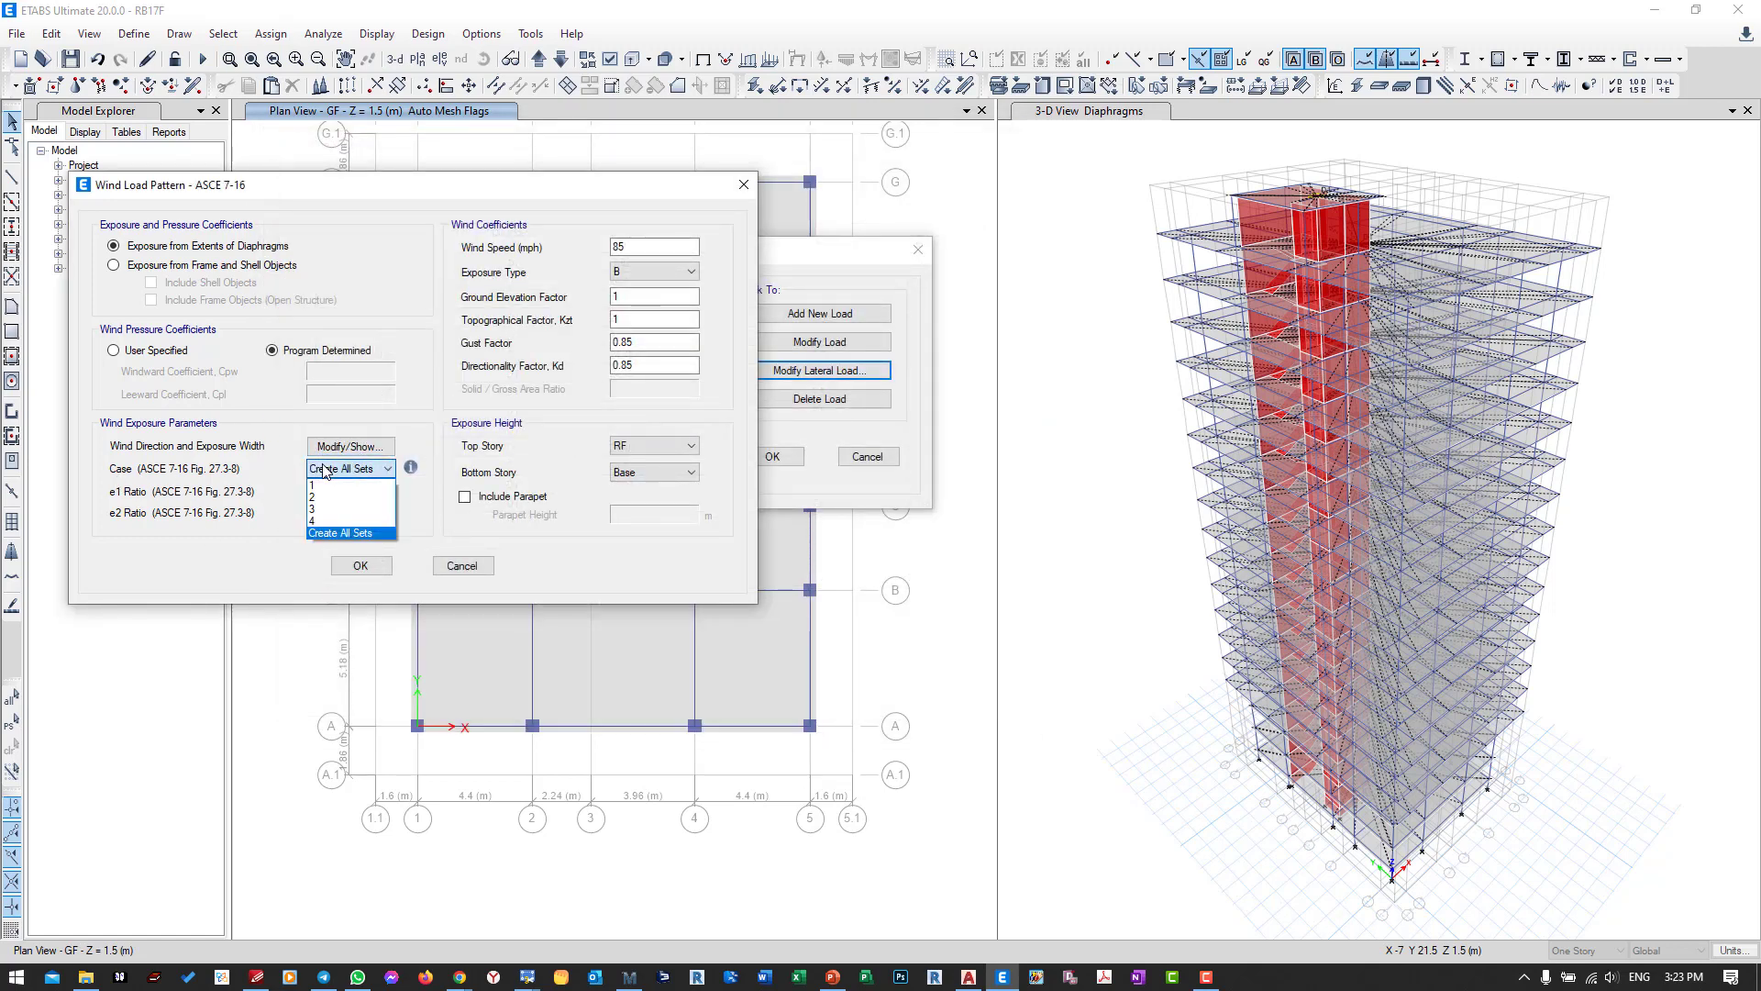
pyautogui.click(361, 533)
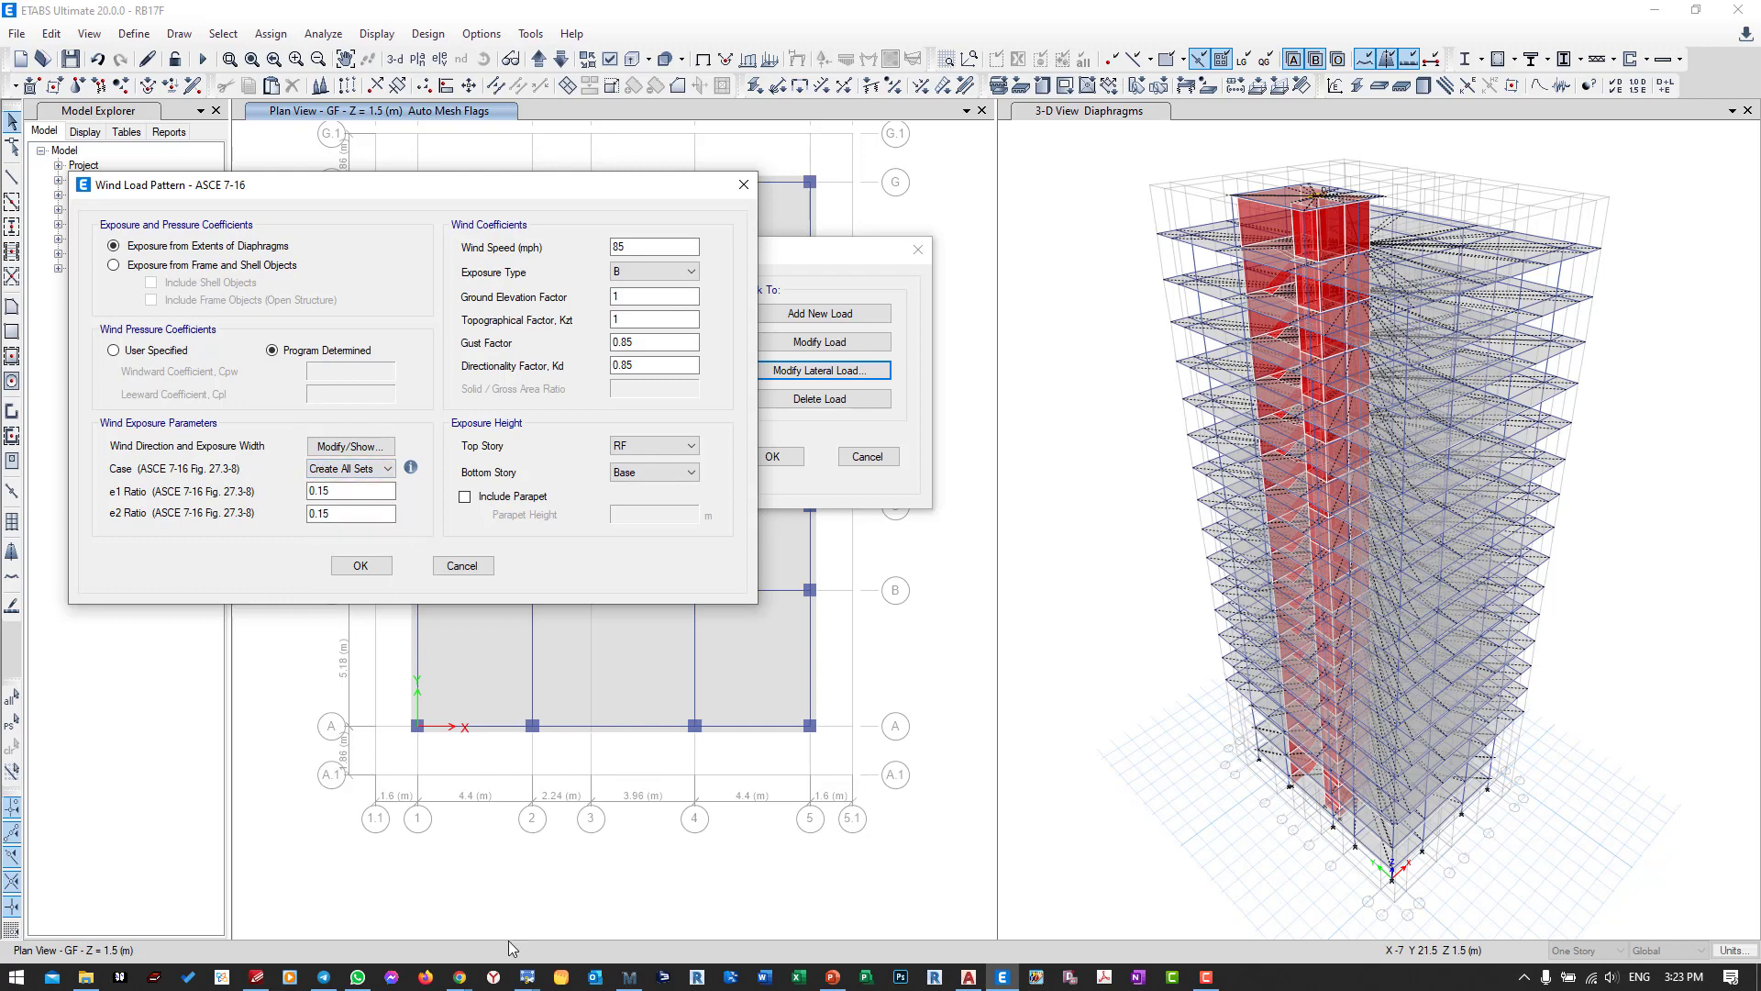
pyautogui.click(256, 977)
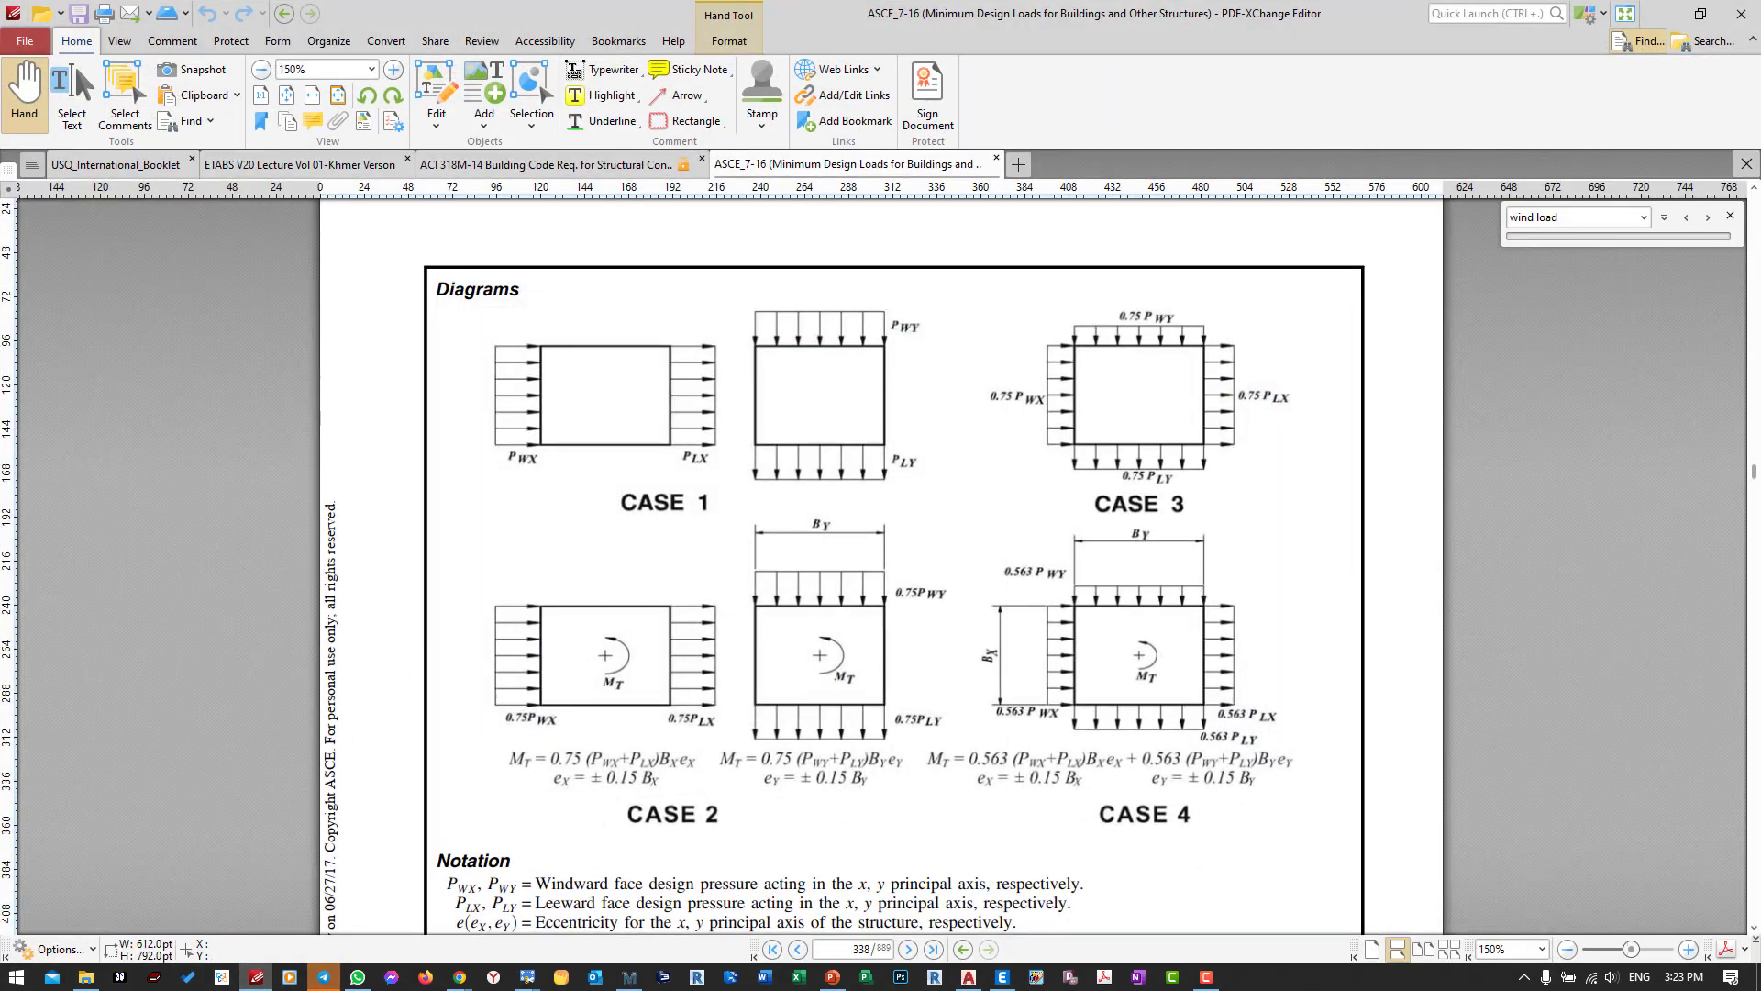
pyautogui.scroll(-1, 554, 480)
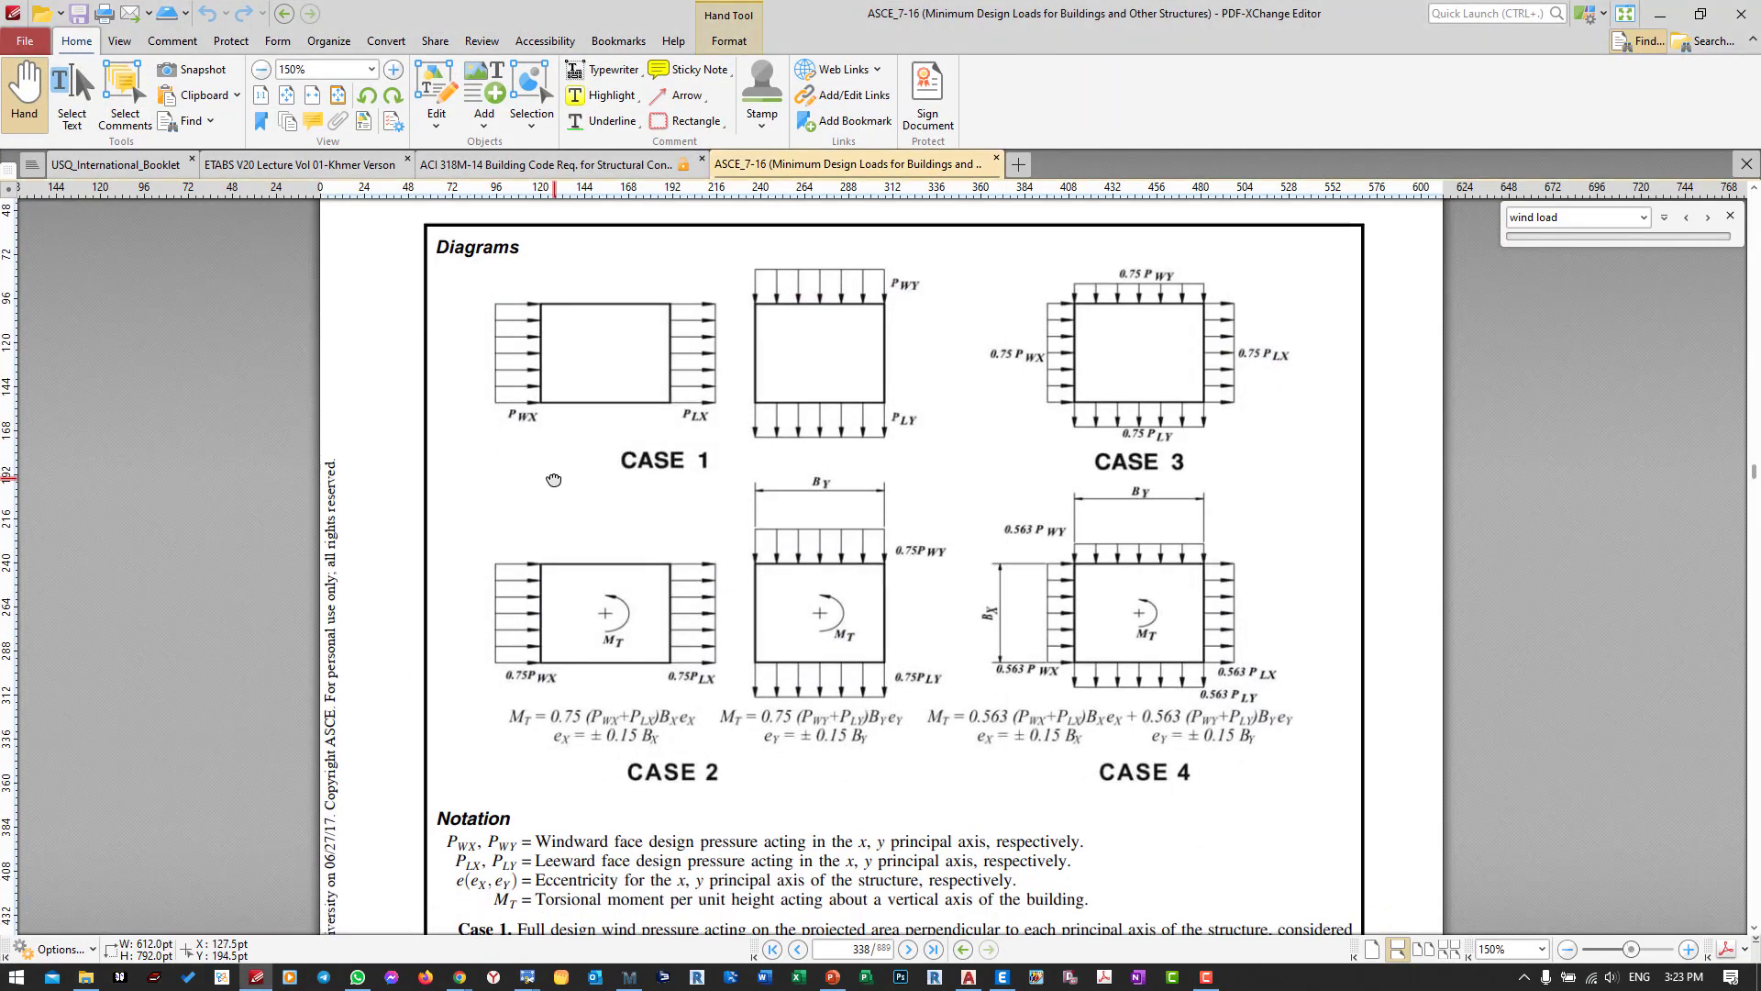
pyautogui.scroll(-1, 553, 477)
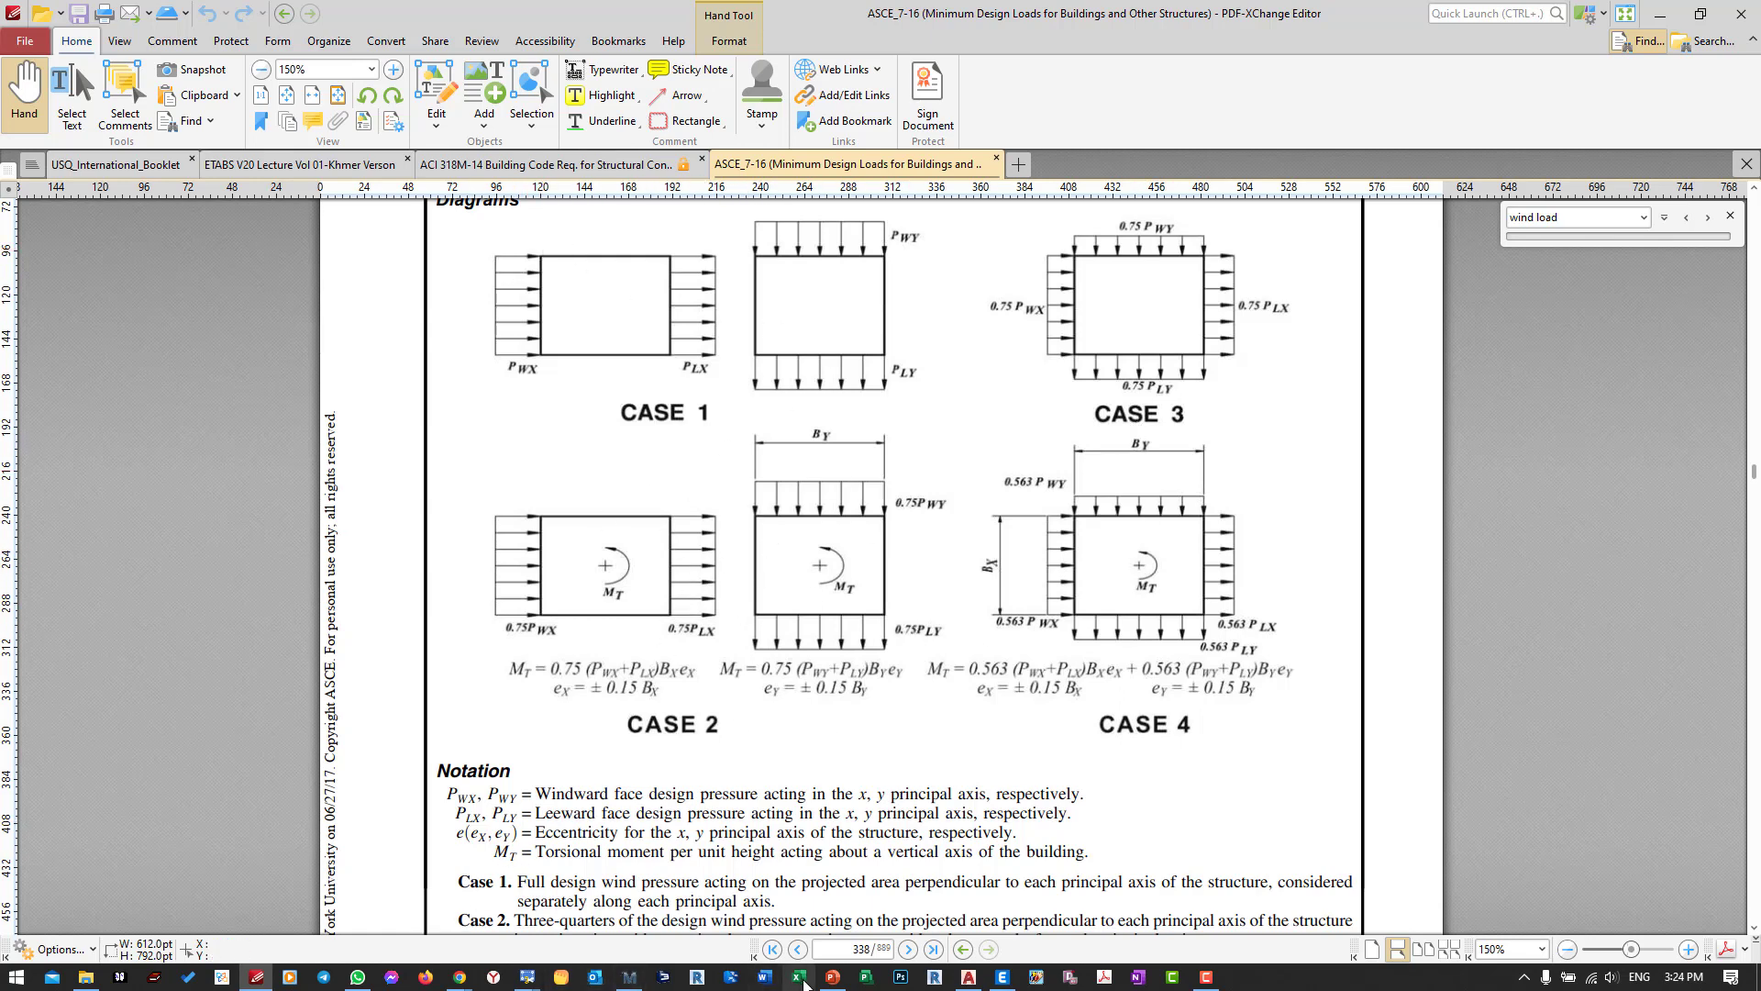
pyautogui.click(1003, 977)
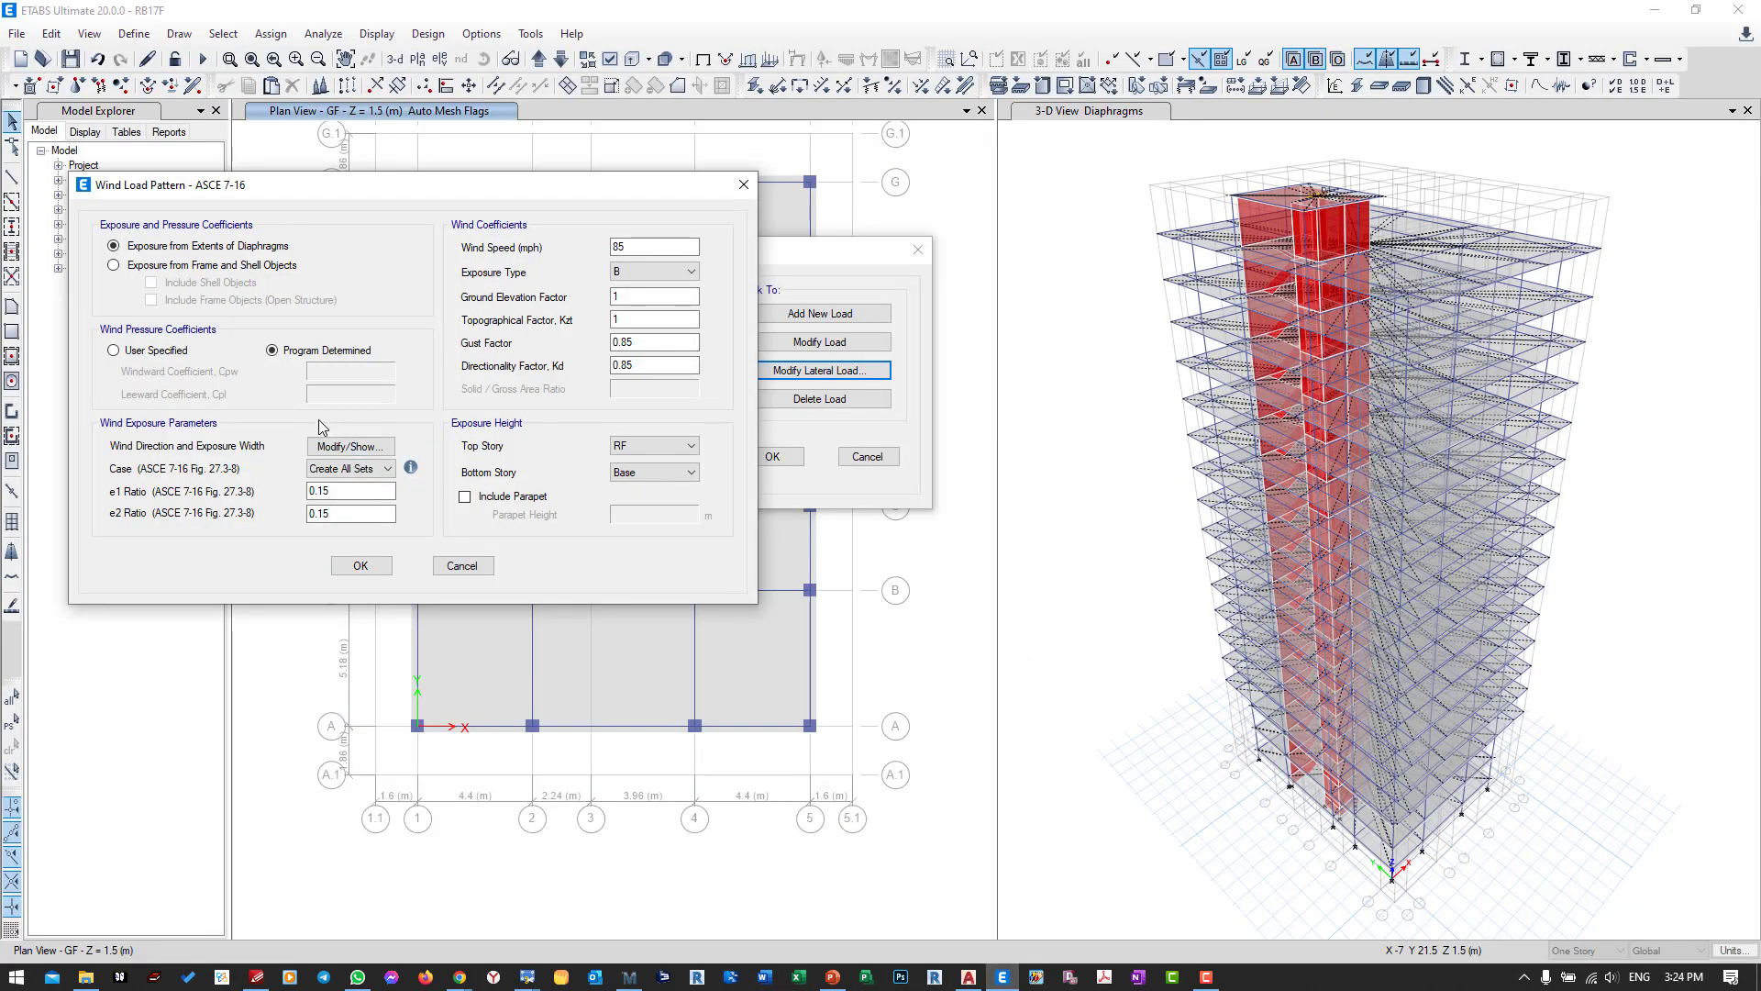
pyautogui.click(348, 469)
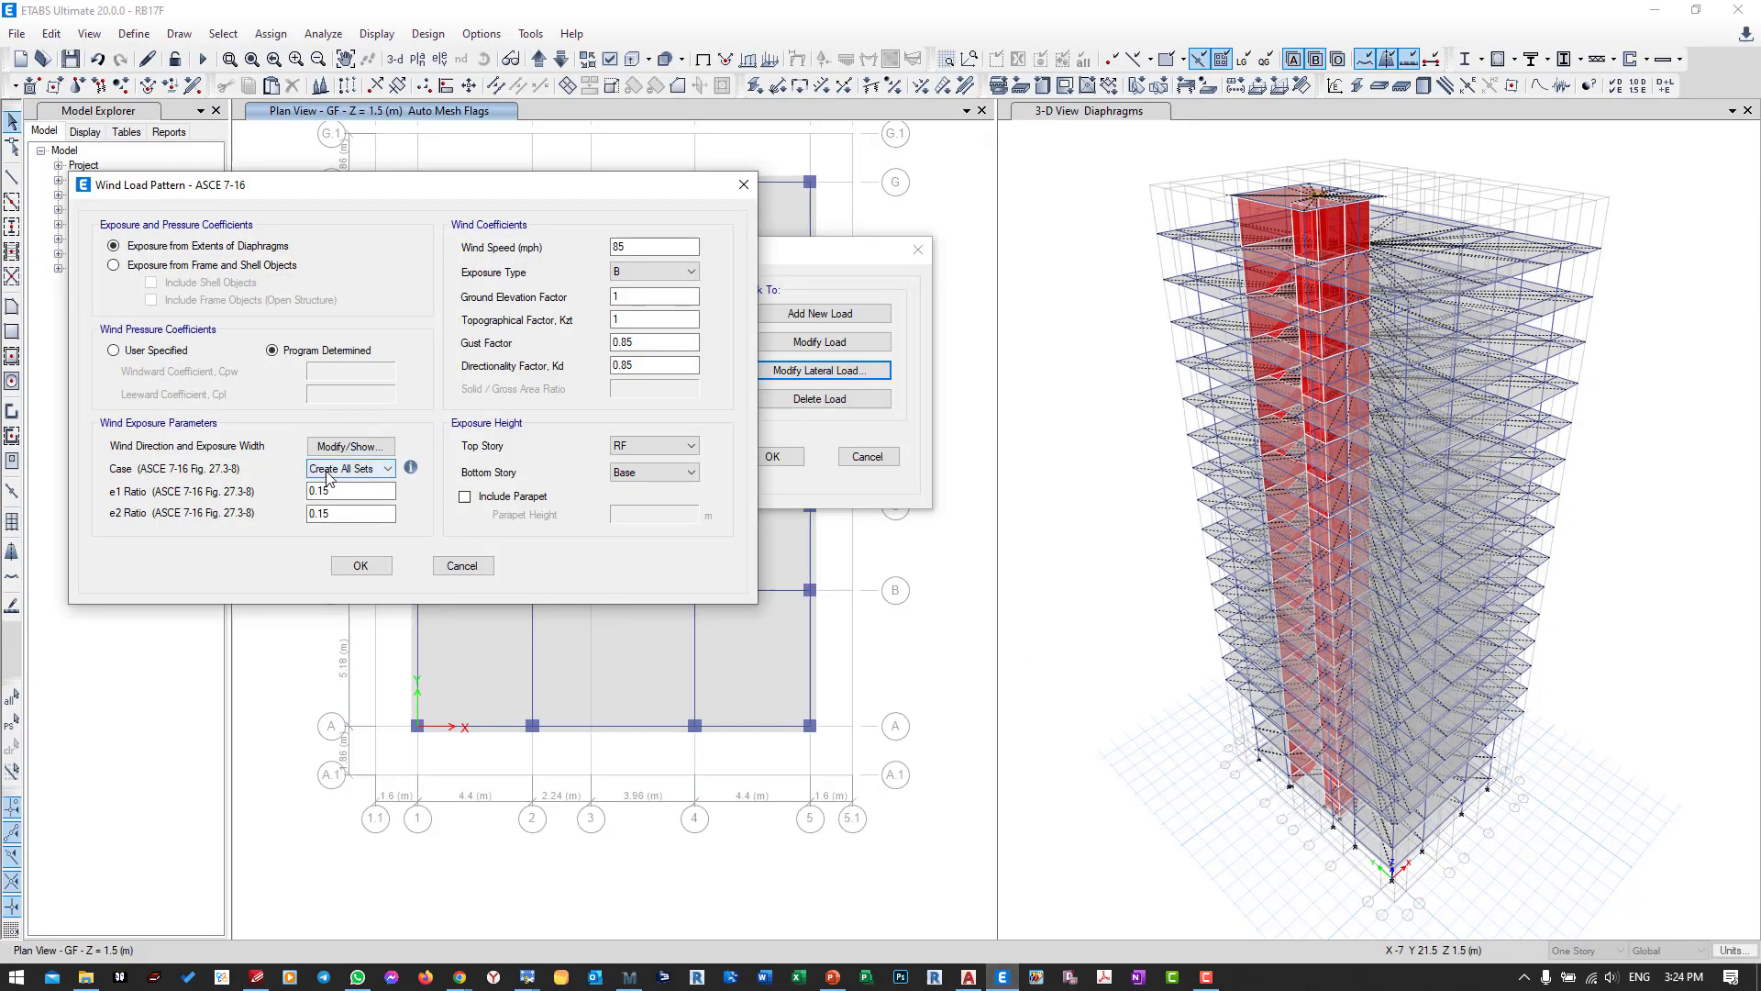
pyautogui.click(287, 507)
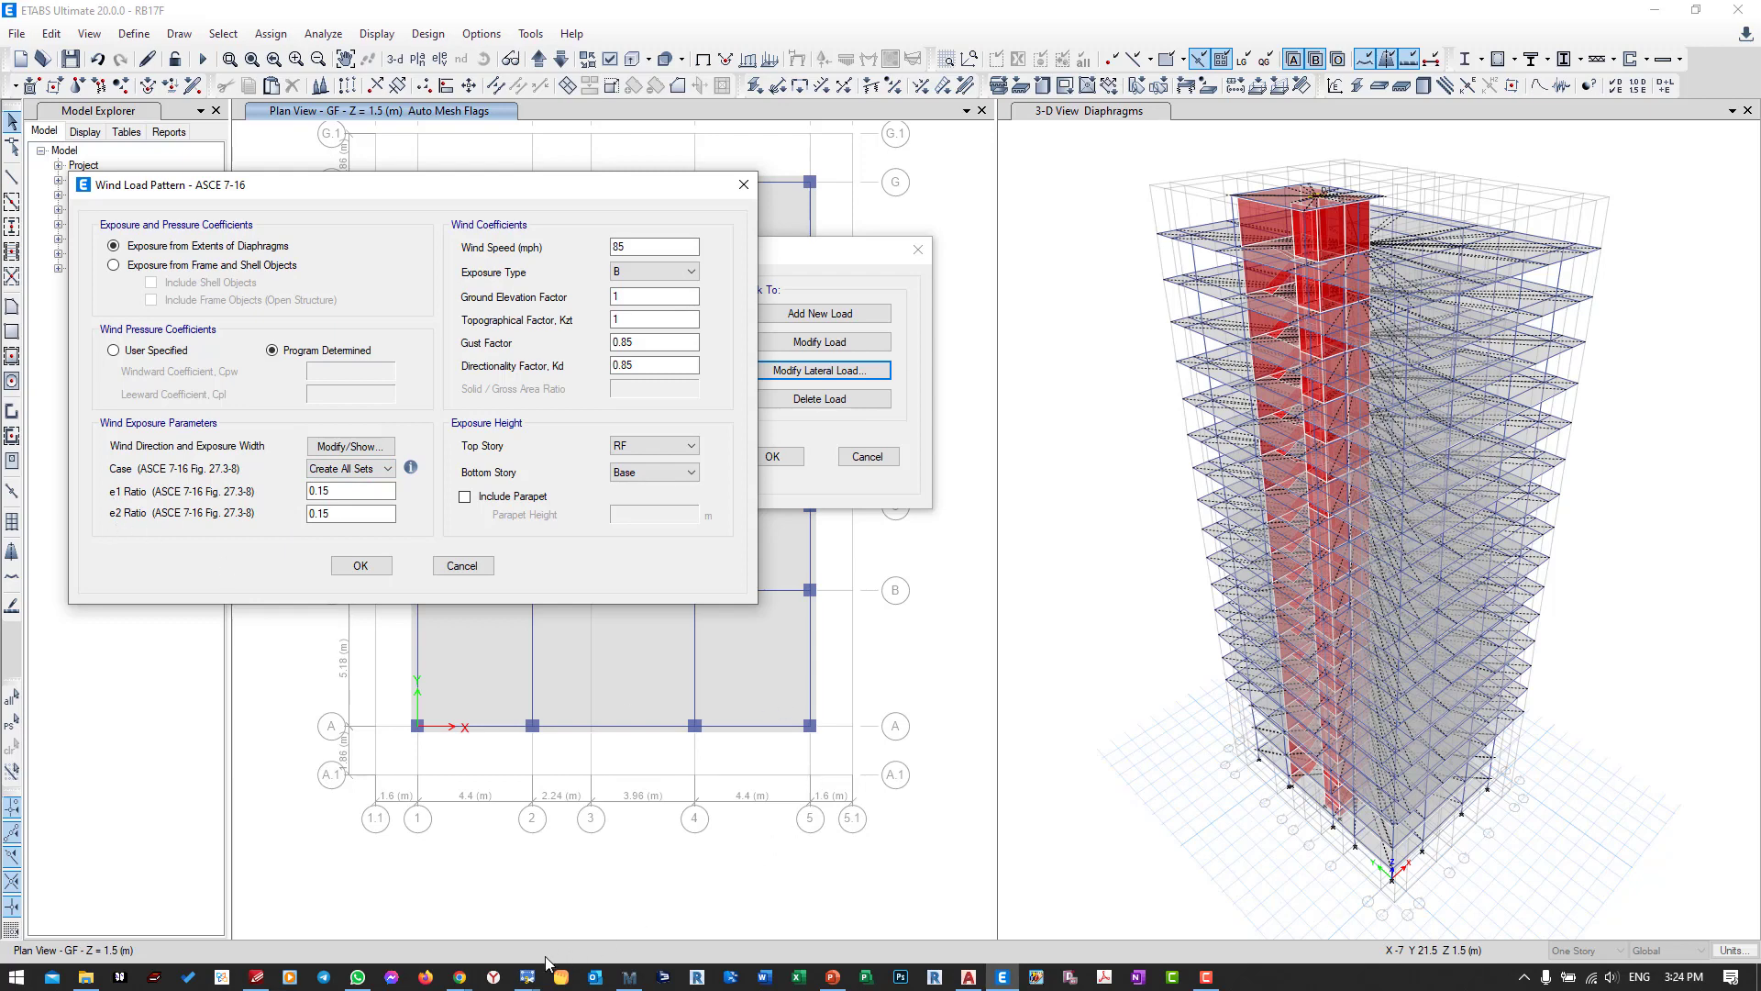
pyautogui.click(256, 975)
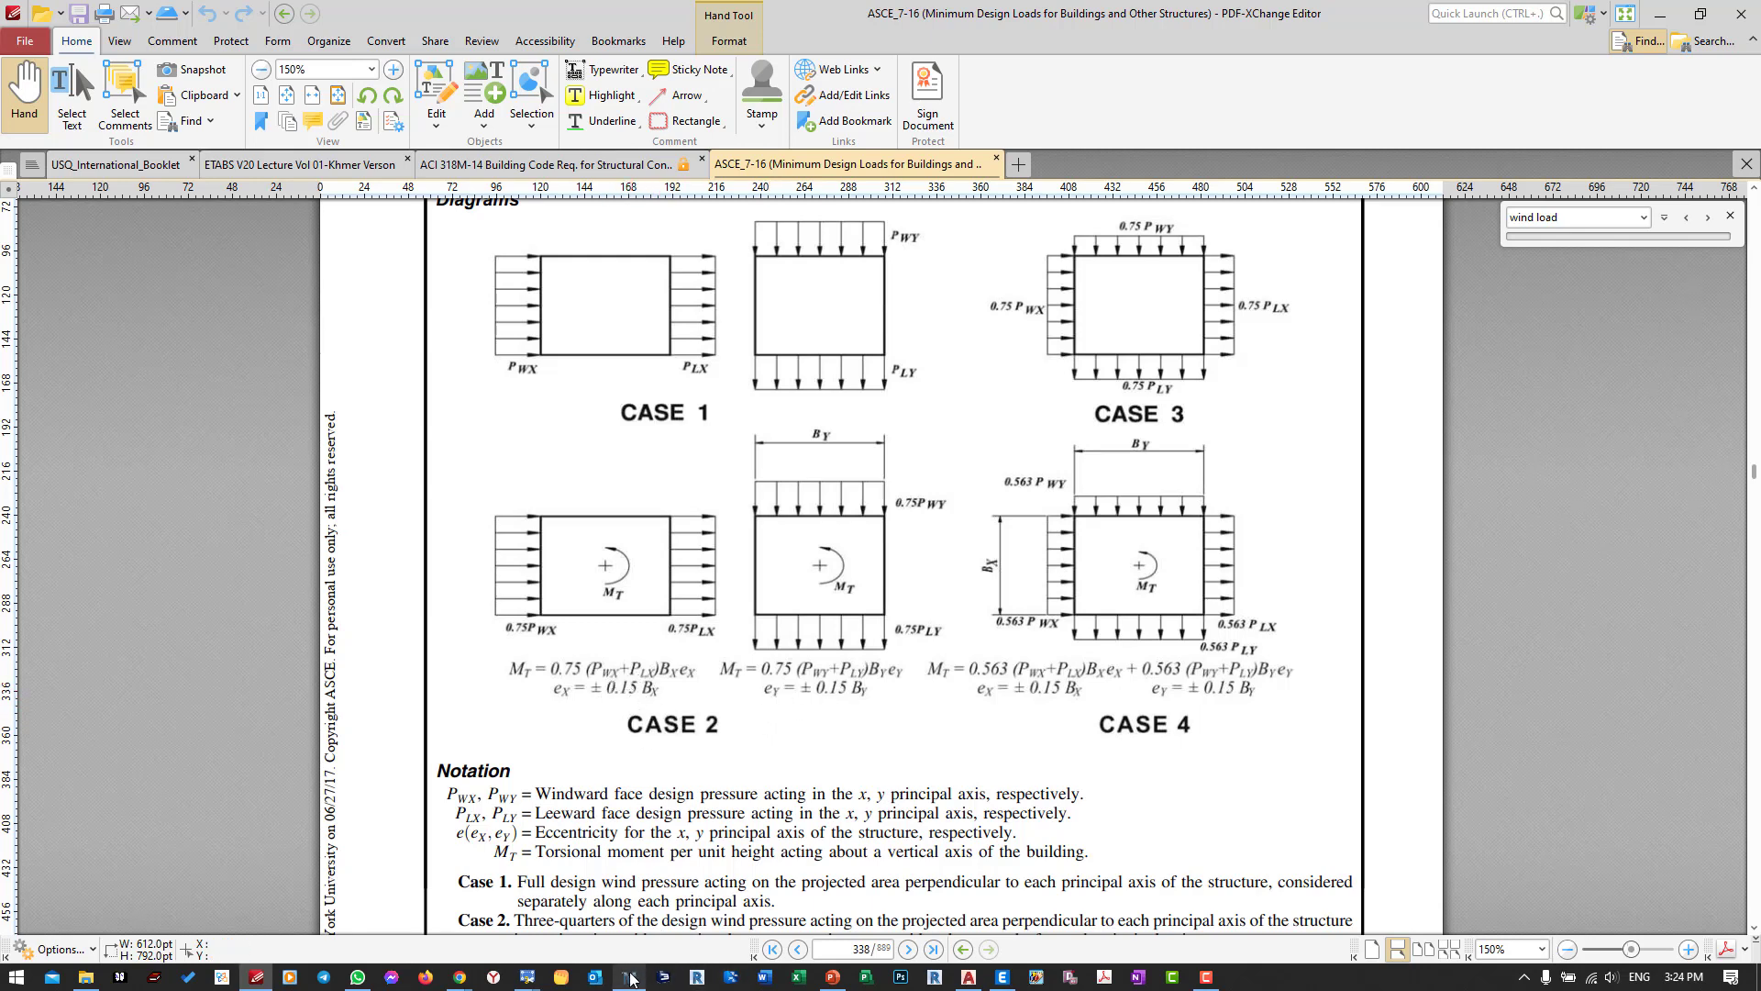
pyautogui.click(1003, 977)
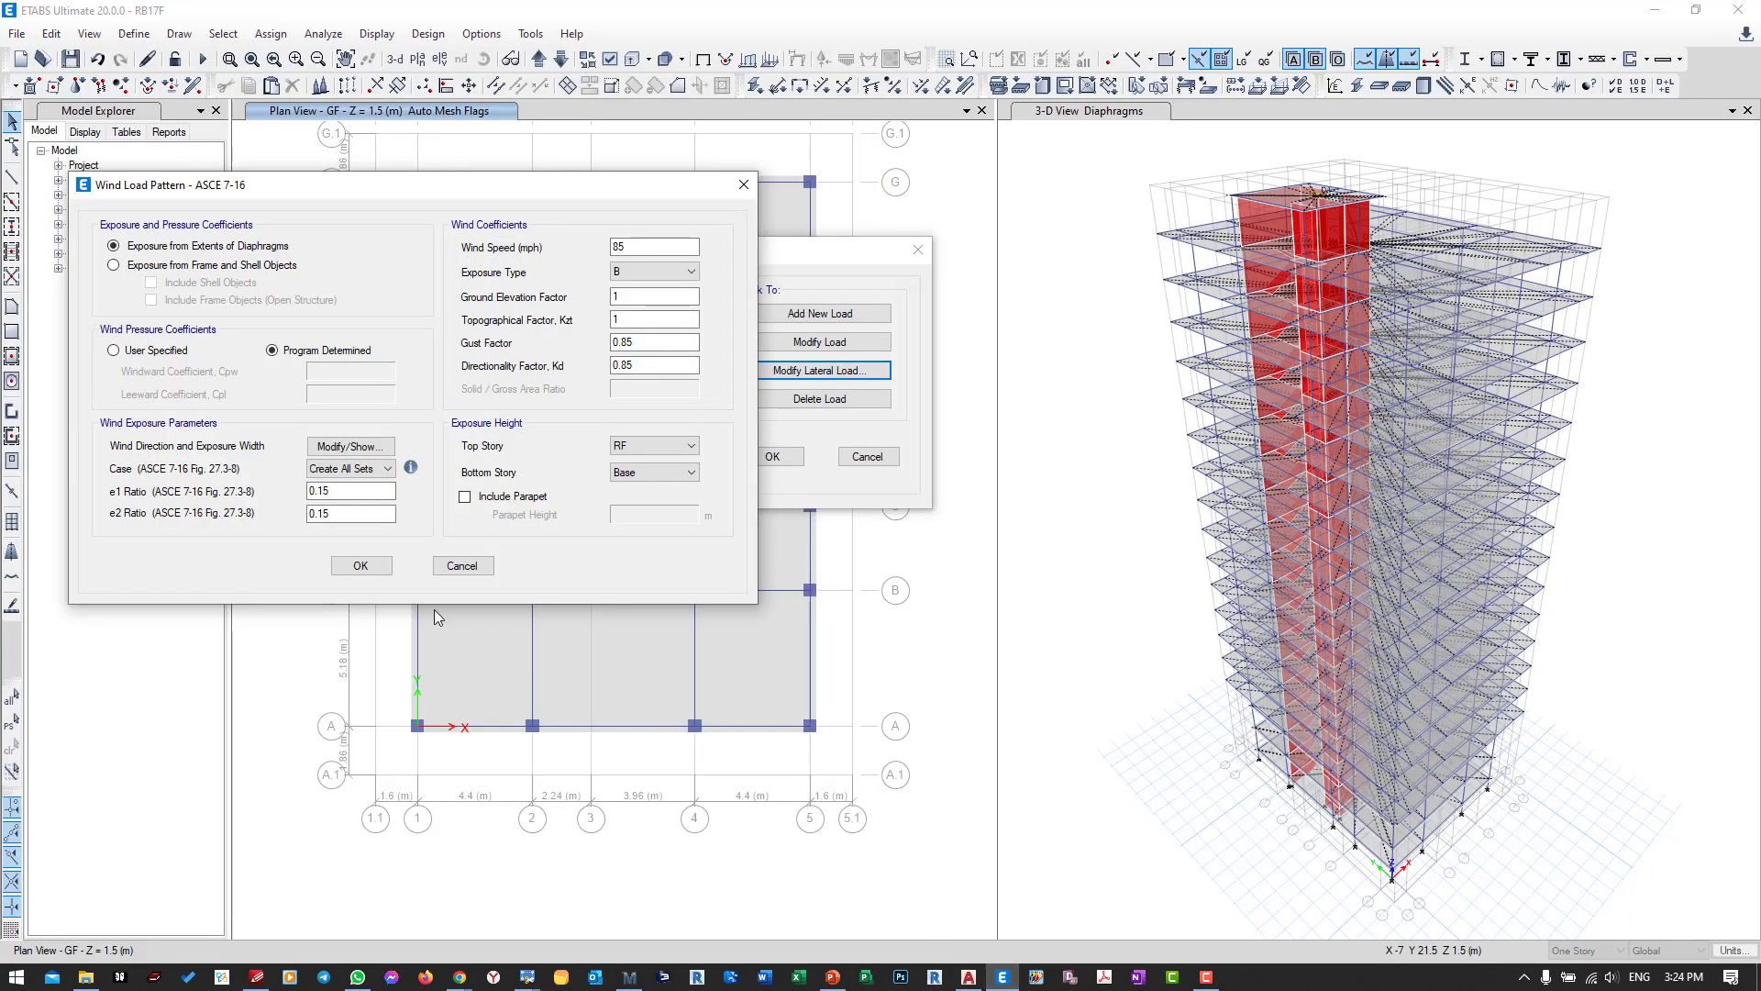
# Switch to Mathcad and convert 120 km/hr to mph beside the Design Wind Load section.
pyautogui.moveTo(346, 493); pyautogui.dragTo(300, 516)
pyautogui.moveTo(642, 247); pyautogui.dragTo(603, 248)
pyautogui.click(629, 976)
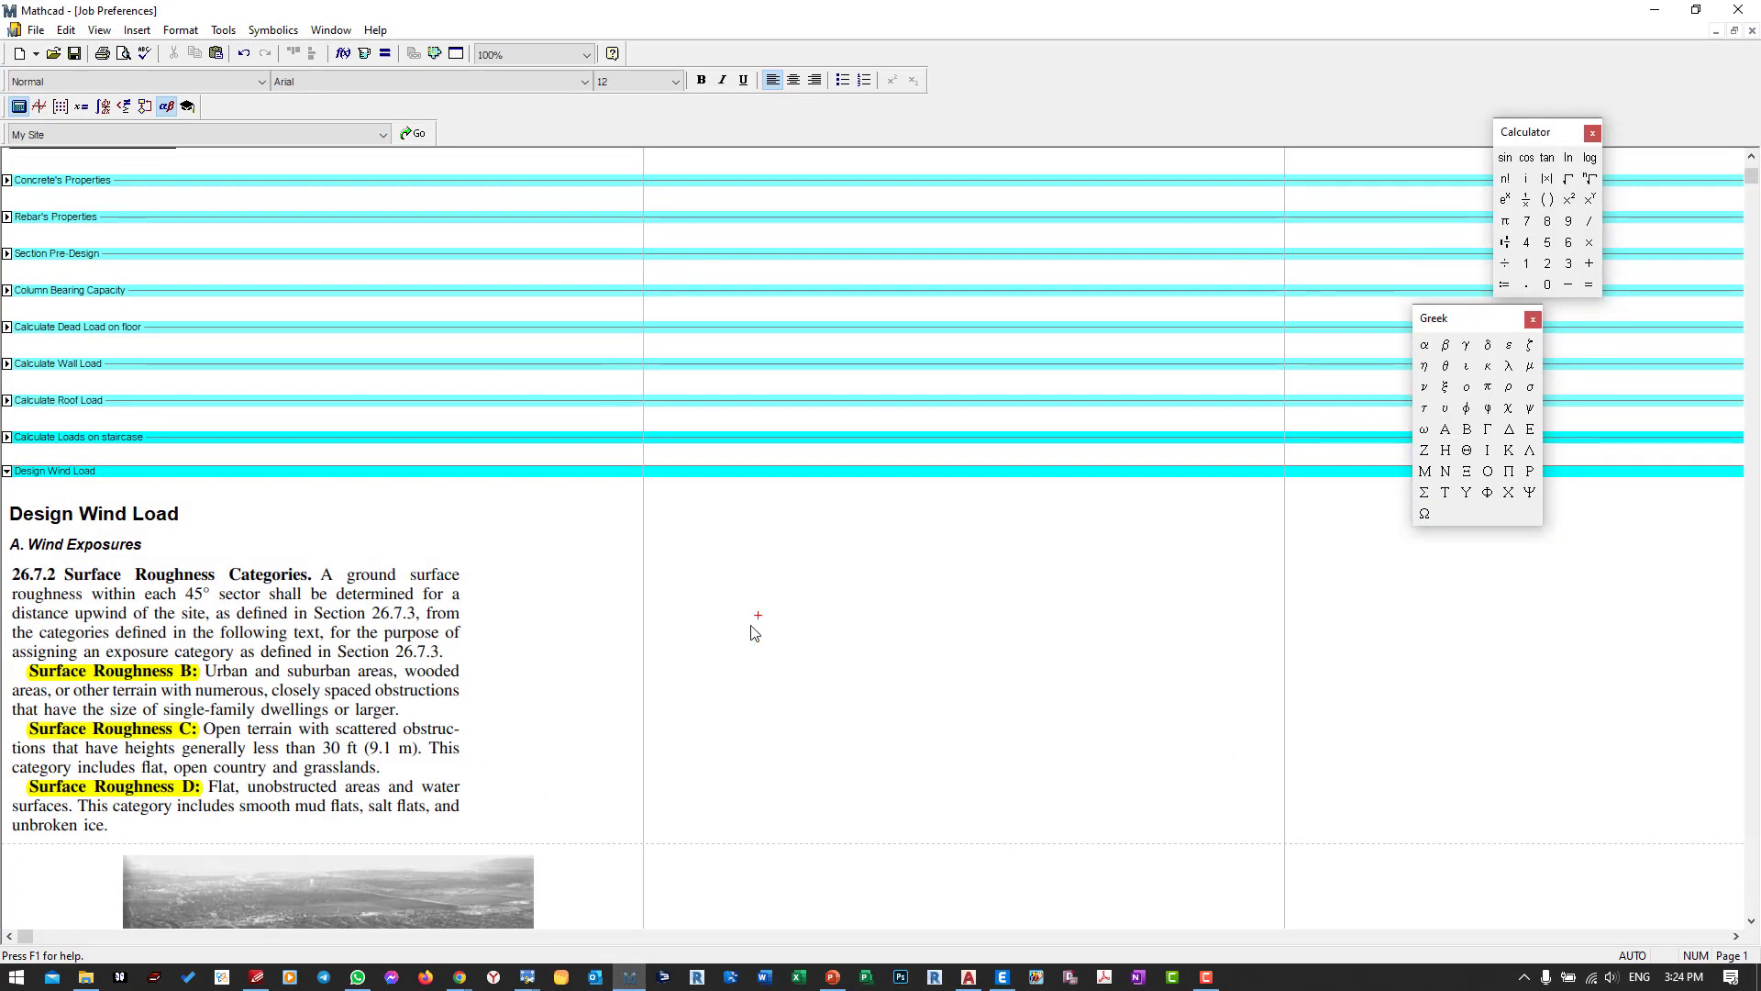
pyautogui.click(714, 565)
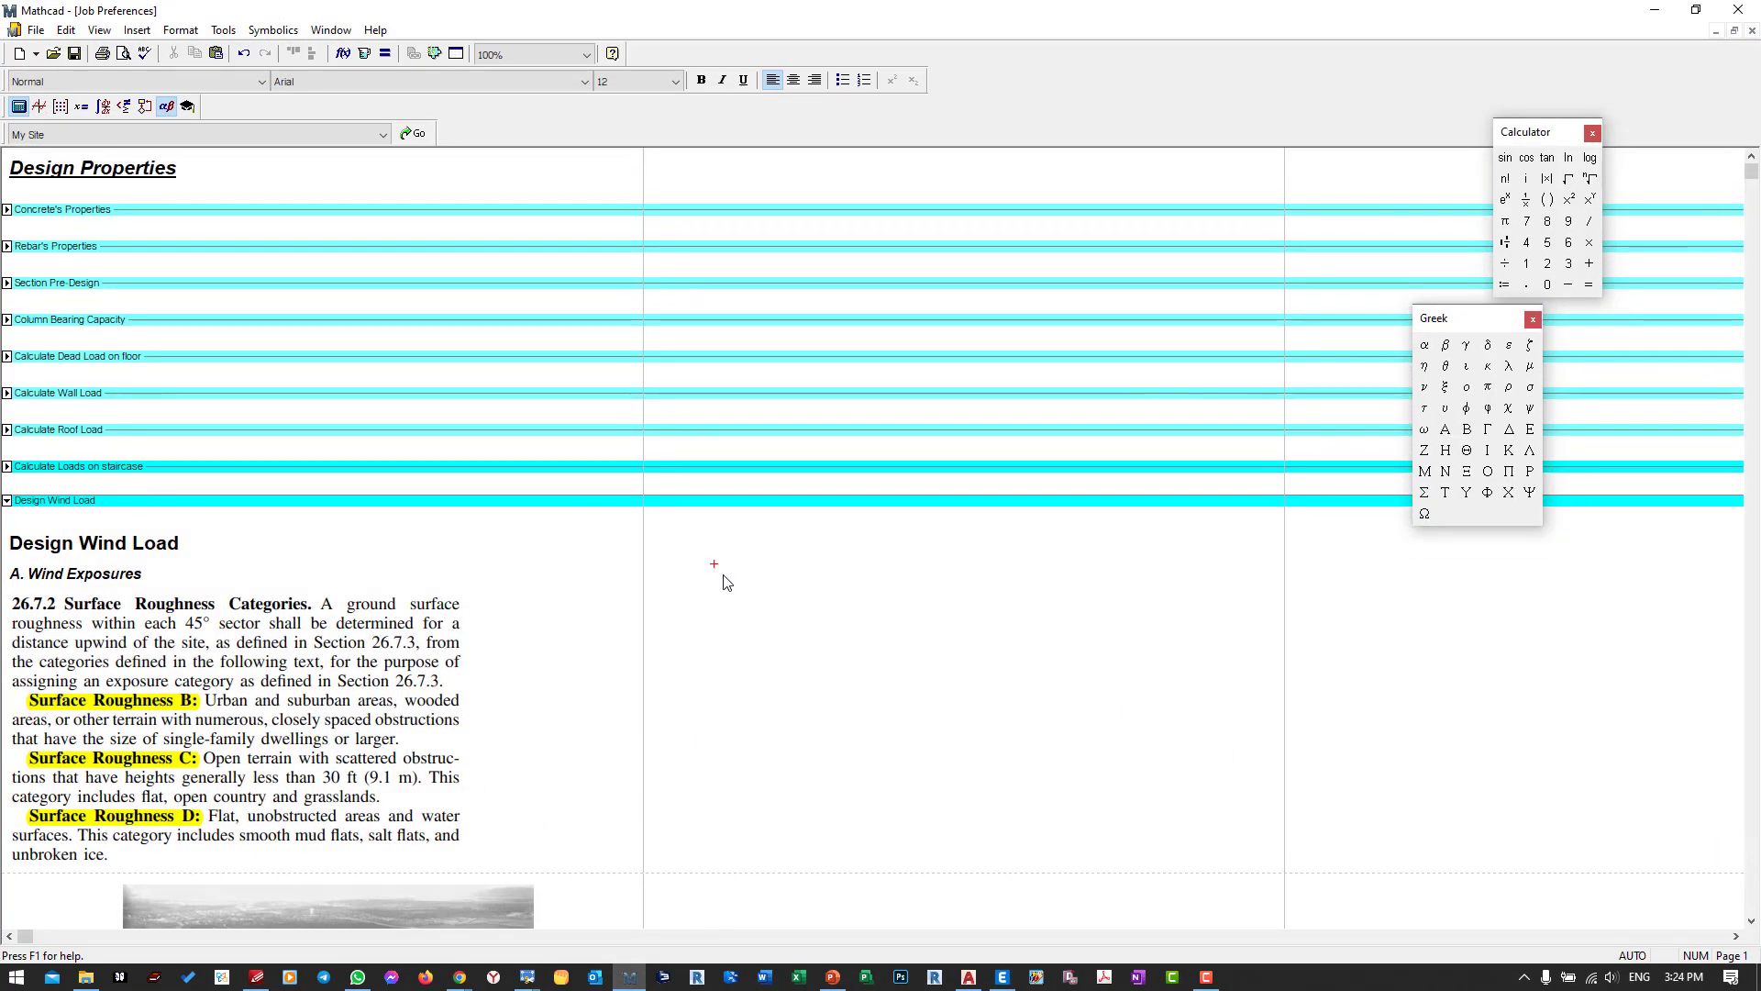
pyautogui.write('120')
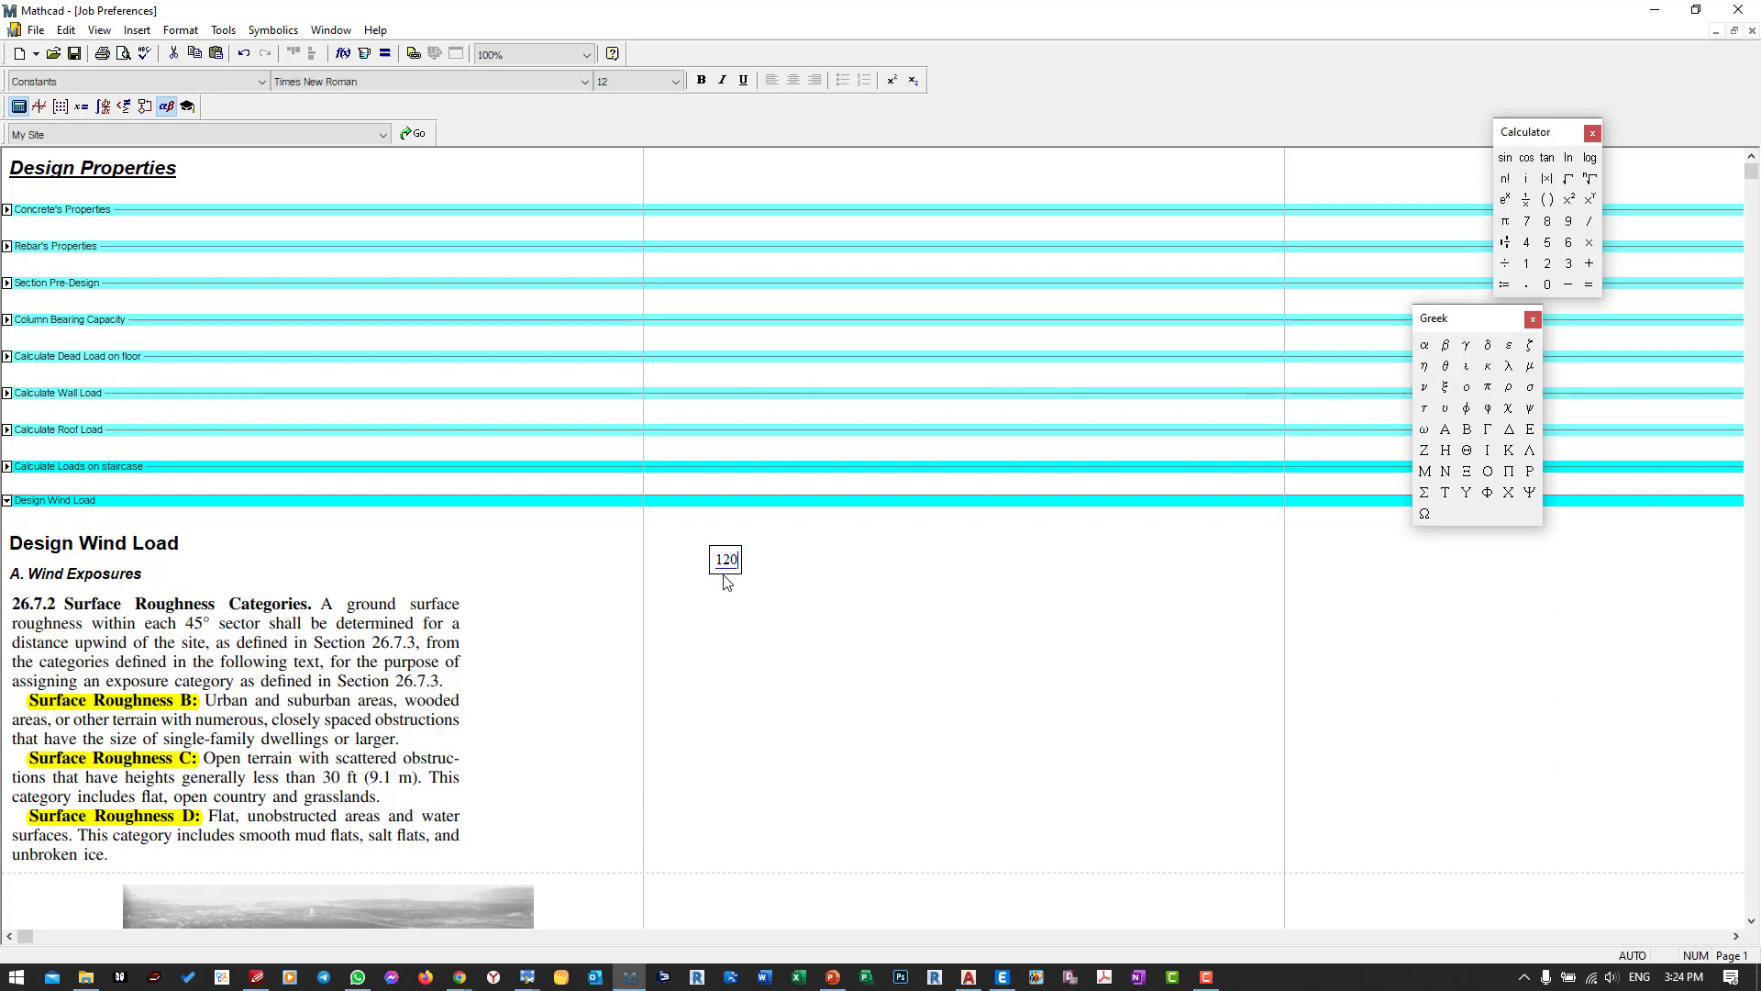
pyautogui.write('*km')
pyautogui.write('/h')
pyautogui.press('BackSpace')
pyautogui.write('hr=')
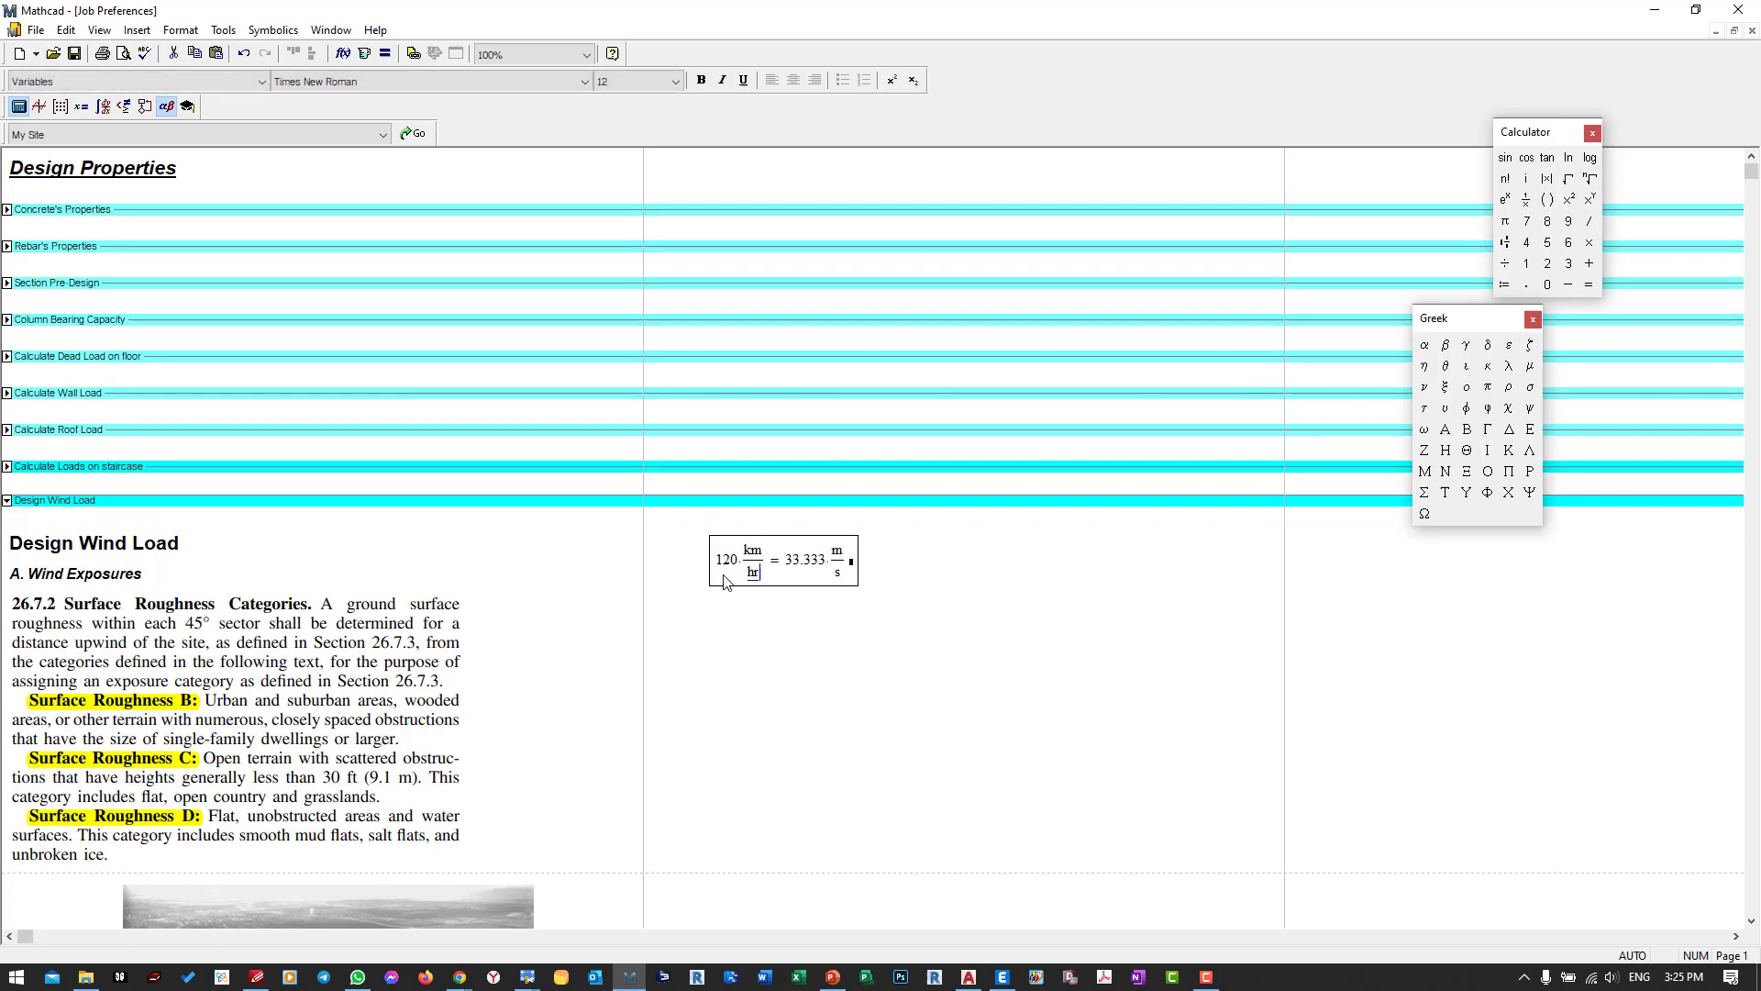
pyautogui.click(852, 564)
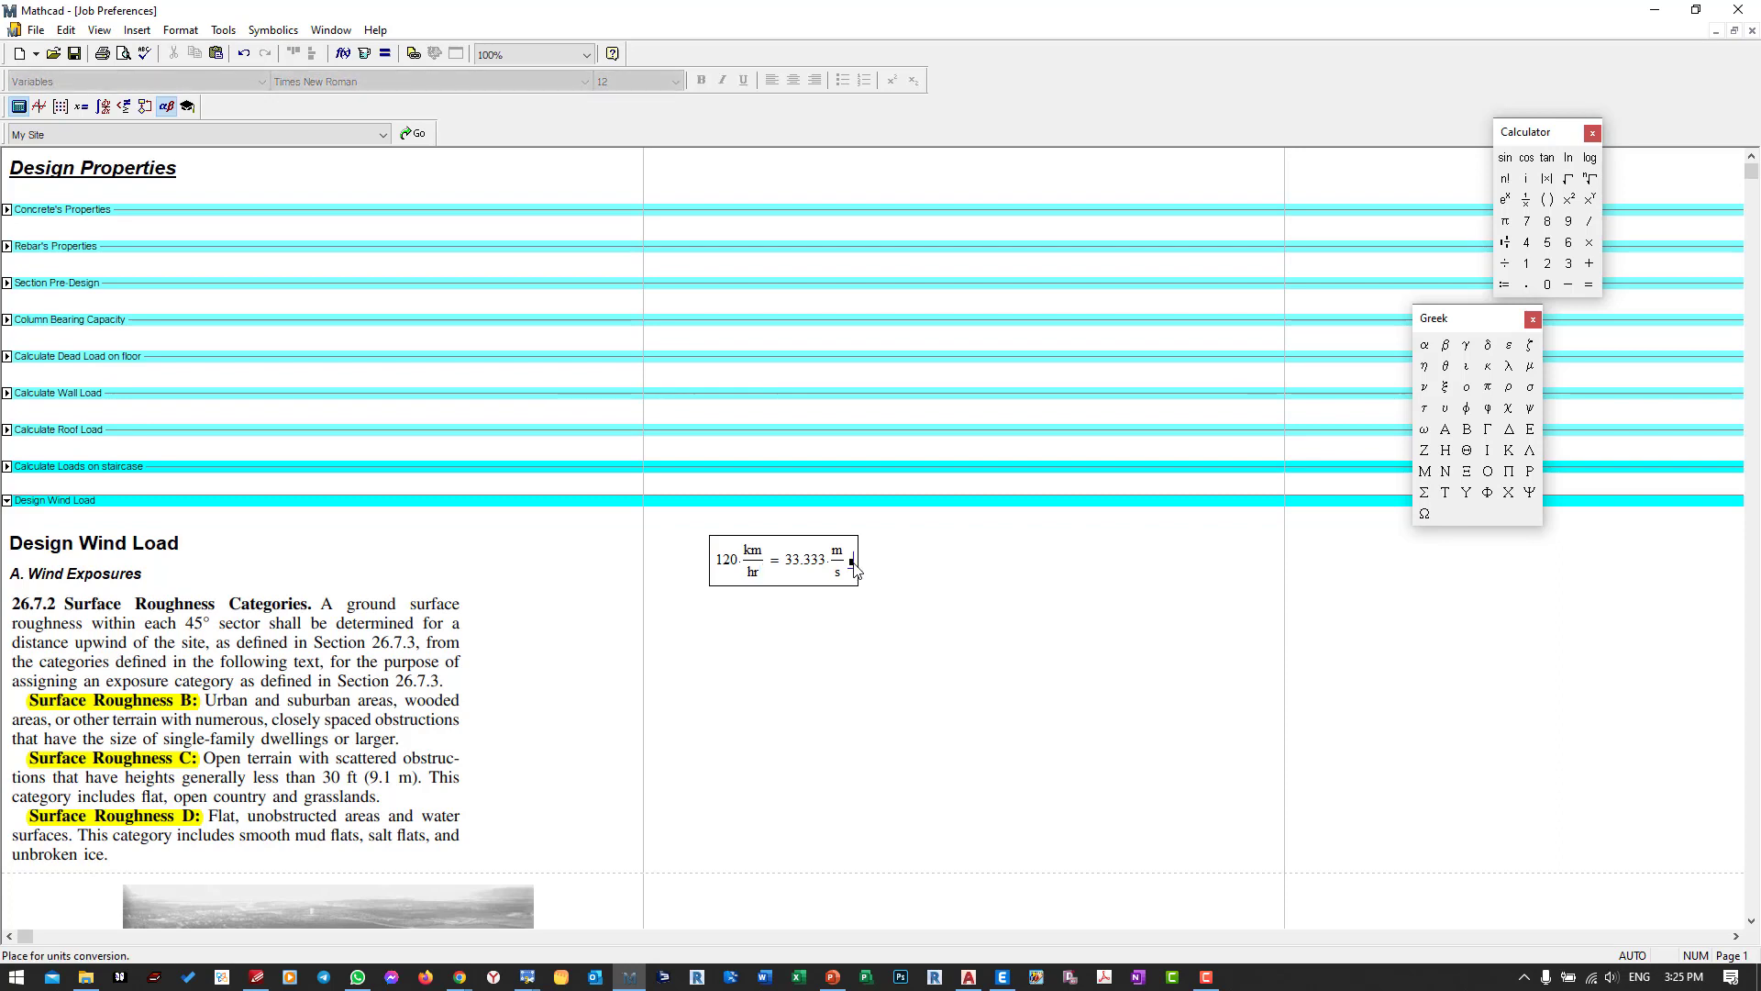
pyautogui.write('mph')
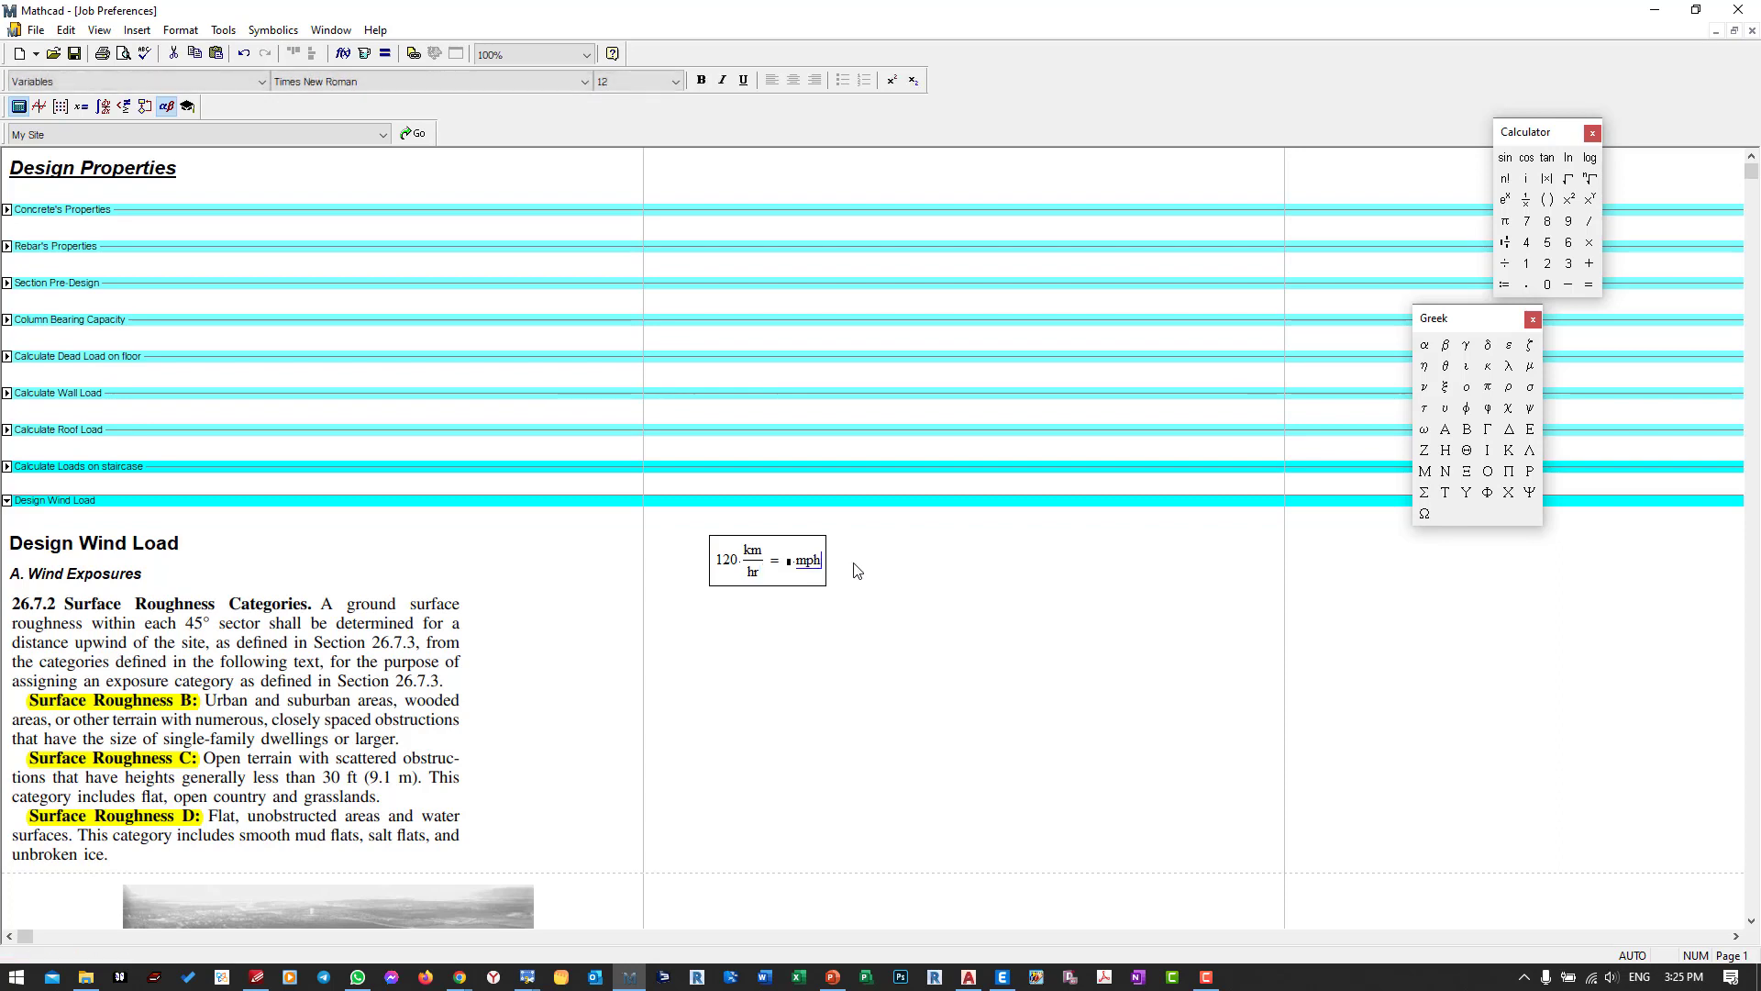
pyautogui.click(854, 560)
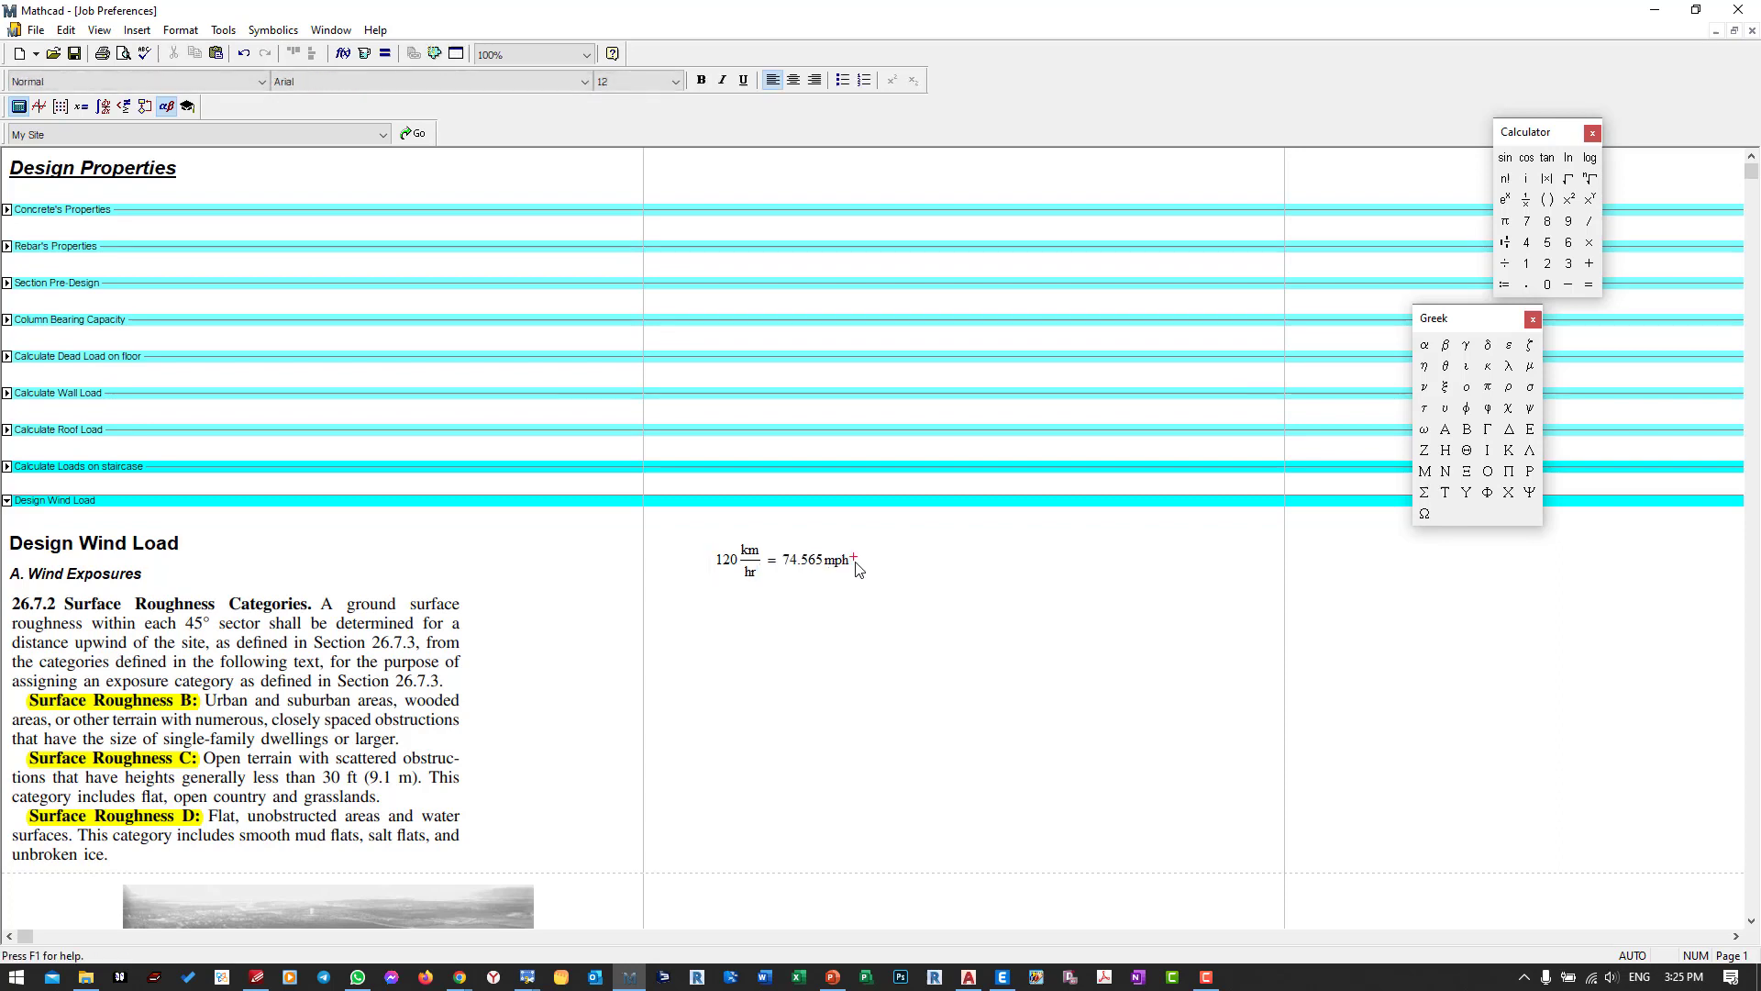
# Copy the mph result of the speed conversion and move the expression slightly lower on the worksheet.
pyautogui.doubleClick(791, 561)
pyautogui.hotkey('ctrl', 'c')
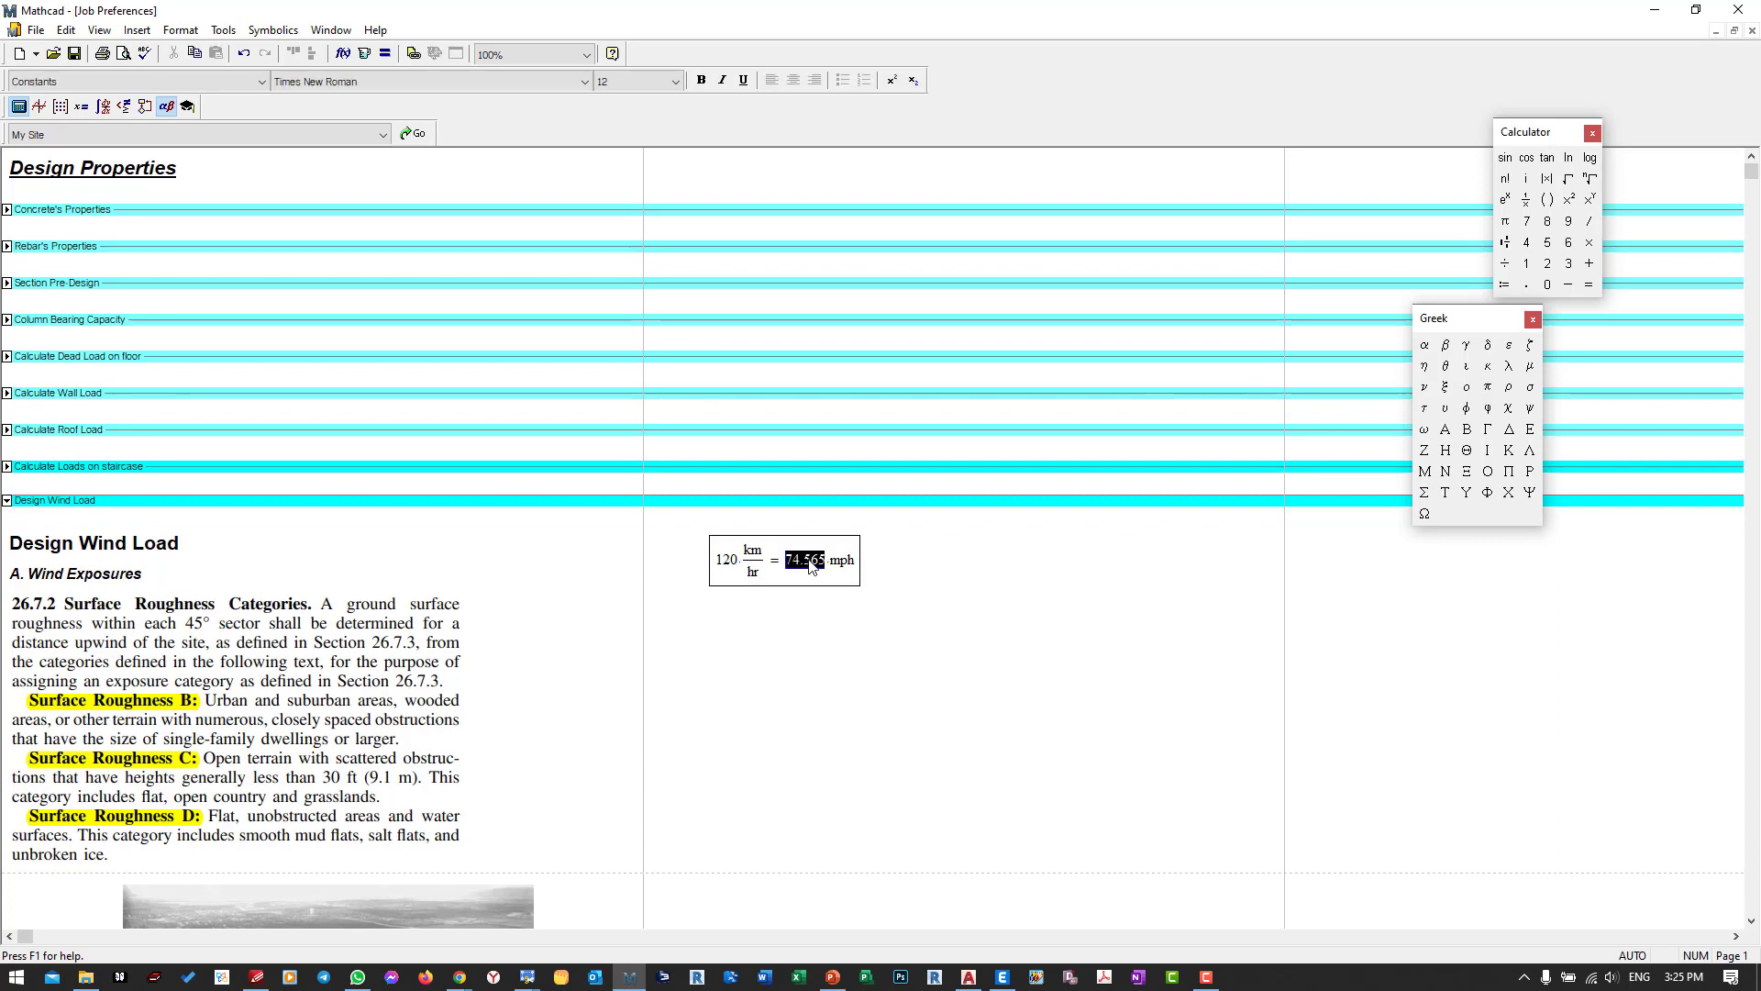
pyautogui.click(769, 623)
pyautogui.moveTo(691, 562); pyautogui.dragTo(894, 614)
pyautogui.click(875, 658)
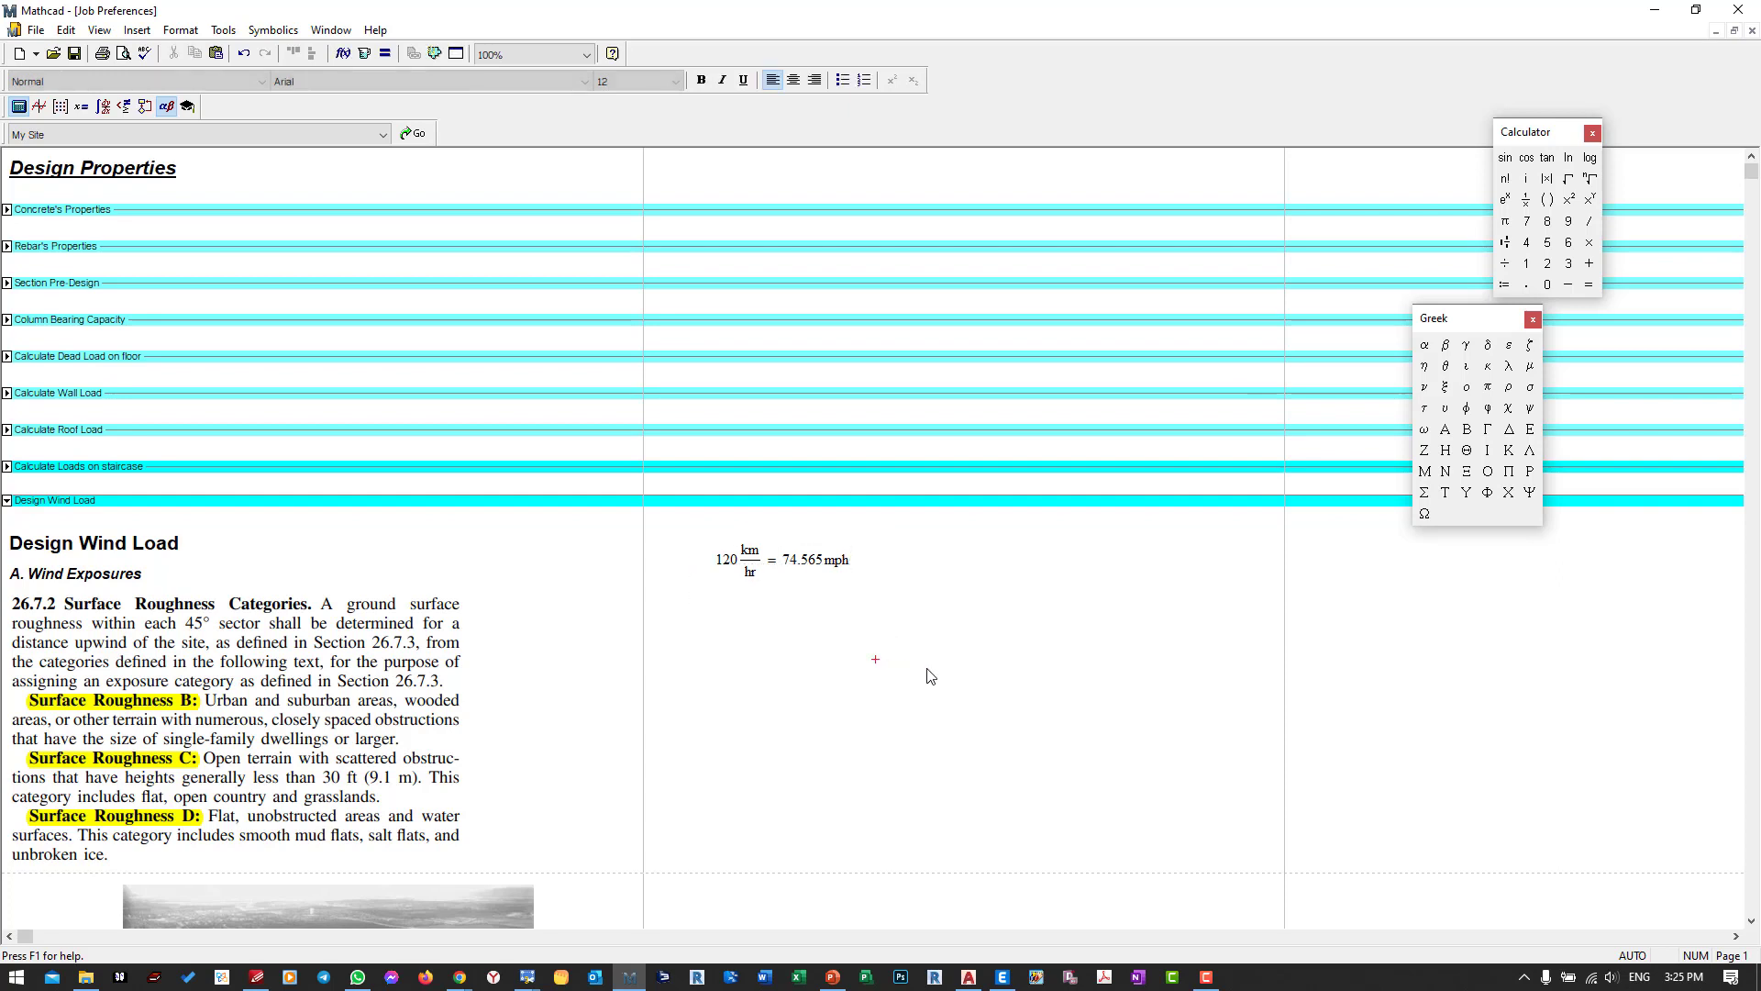
pyautogui.moveTo(929, 675)
pyautogui.mouseDown()
pyautogui.moveTo(711, 551)
pyautogui.moveTo(767, 621)
pyautogui.mouseUp()
pyautogui.moveTo(868, 717)
pyautogui.mouseDown()
pyautogui.moveTo(743, 592)
pyautogui.moveTo(721, 644)
pyautogui.mouseUp()
pyautogui.click(721, 644)
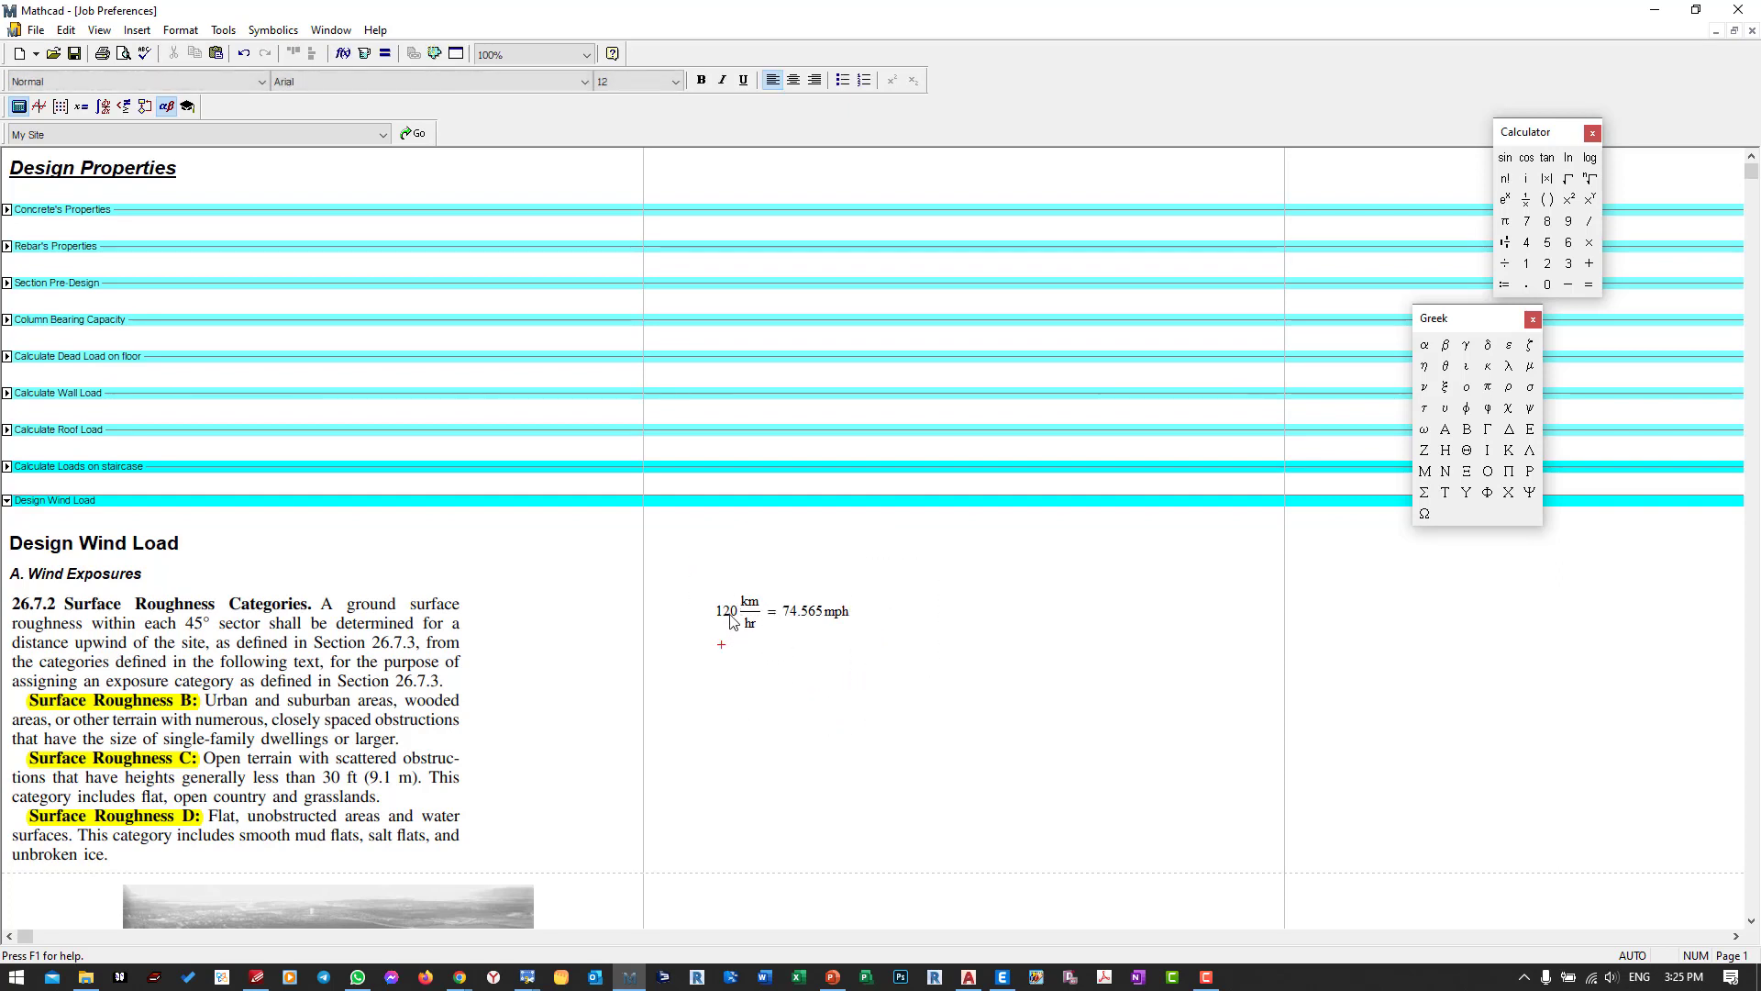
# Return to ETABS and set the wind speed of the wind load pattern to the copied 74.565 mph.
pyautogui.click(1002, 976)
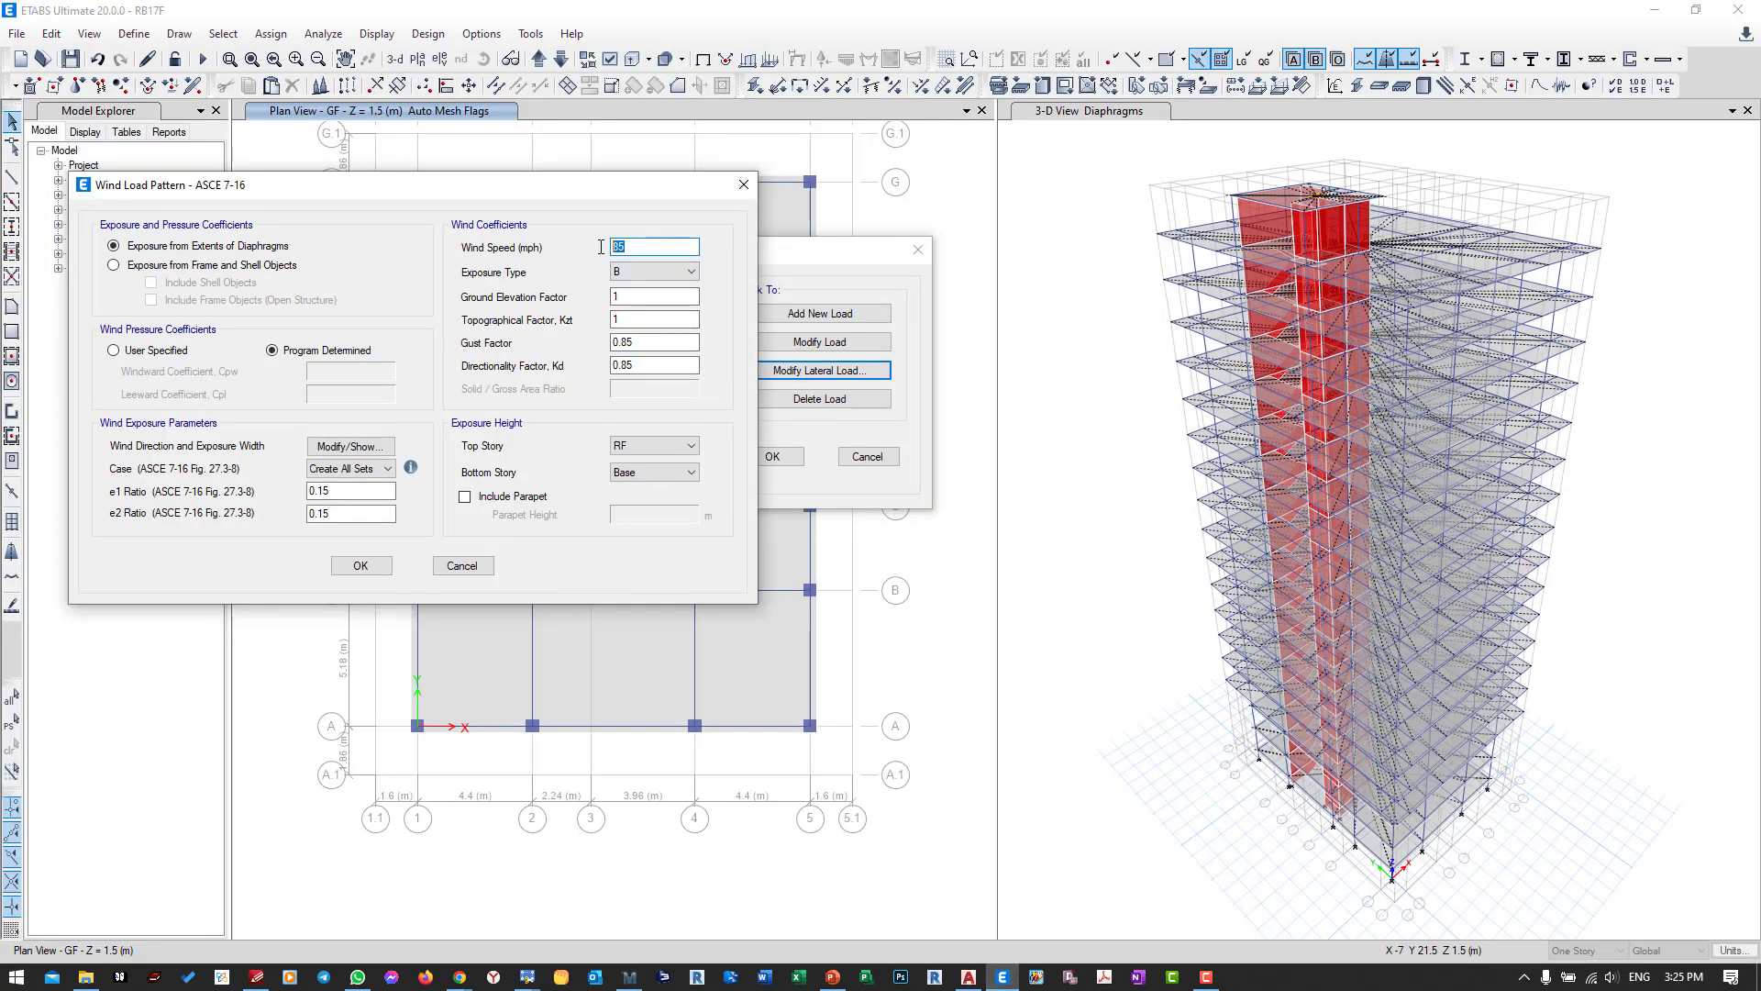
pyautogui.hotkey('ctrl', 'v')
# Switch to Mathcad and review the Surface Roughness B, C and D definitions and the photographs illustrating each exposure category.
pyautogui.click(629, 975)
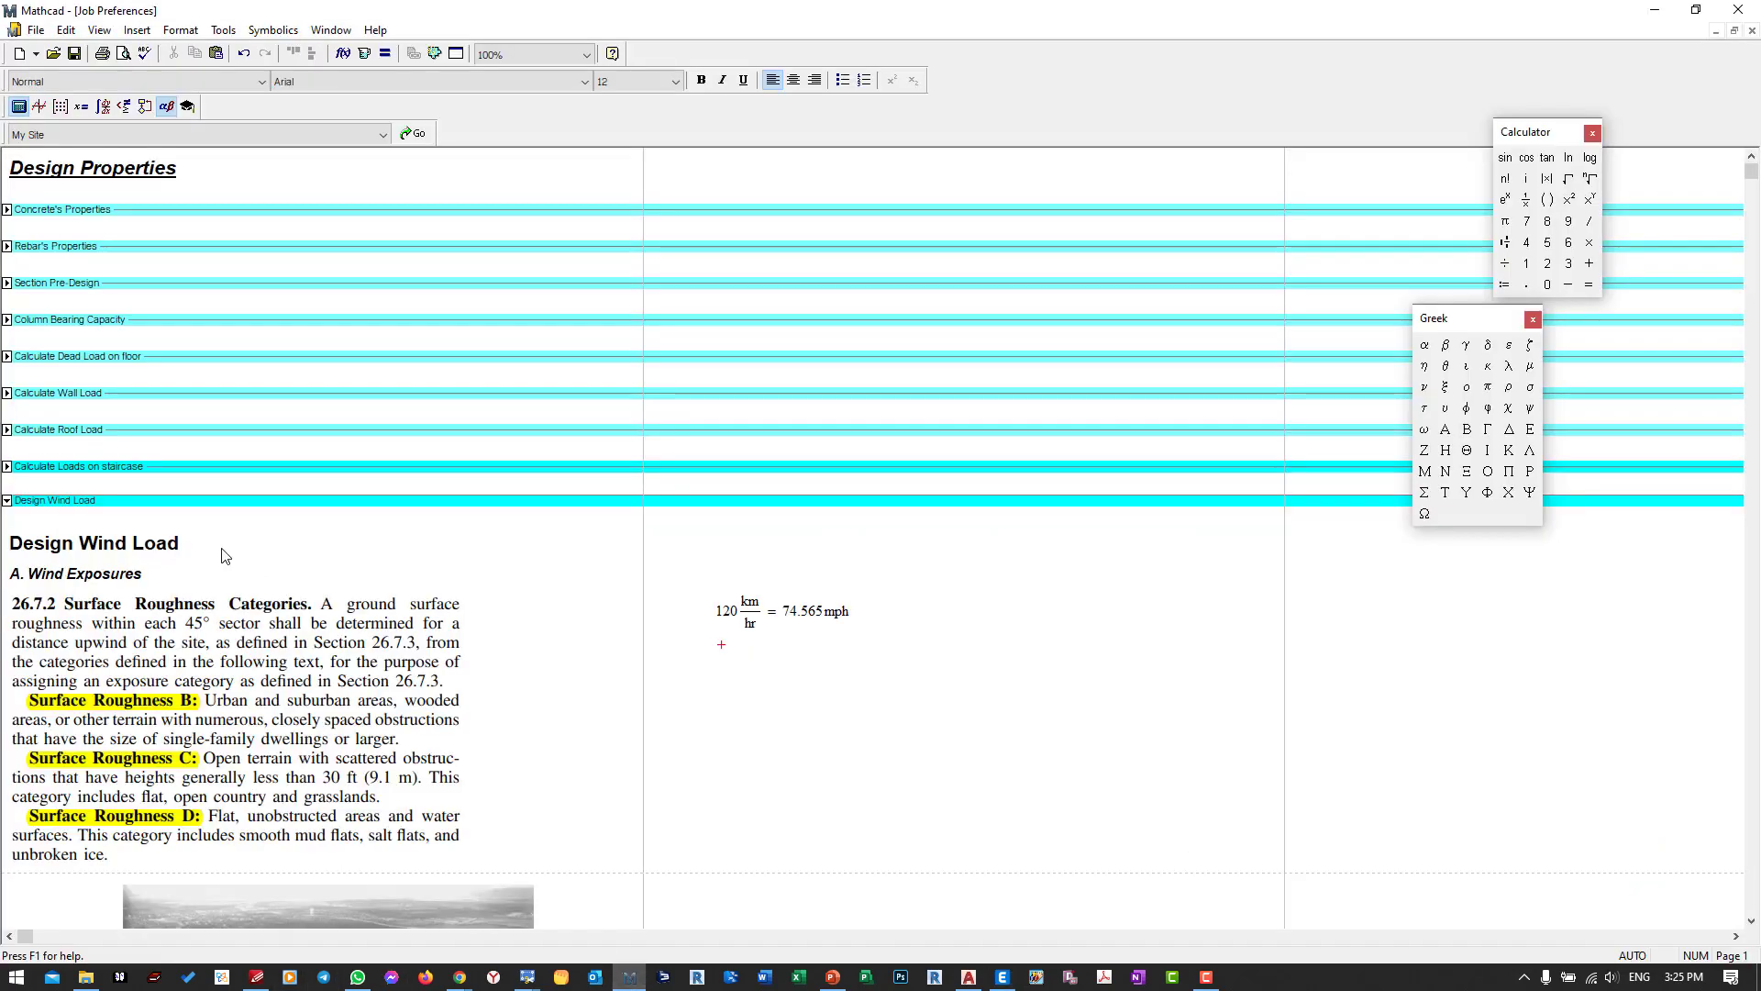
pyautogui.scroll(-1, 213, 556)
pyautogui.scroll(-4, 213, 557)
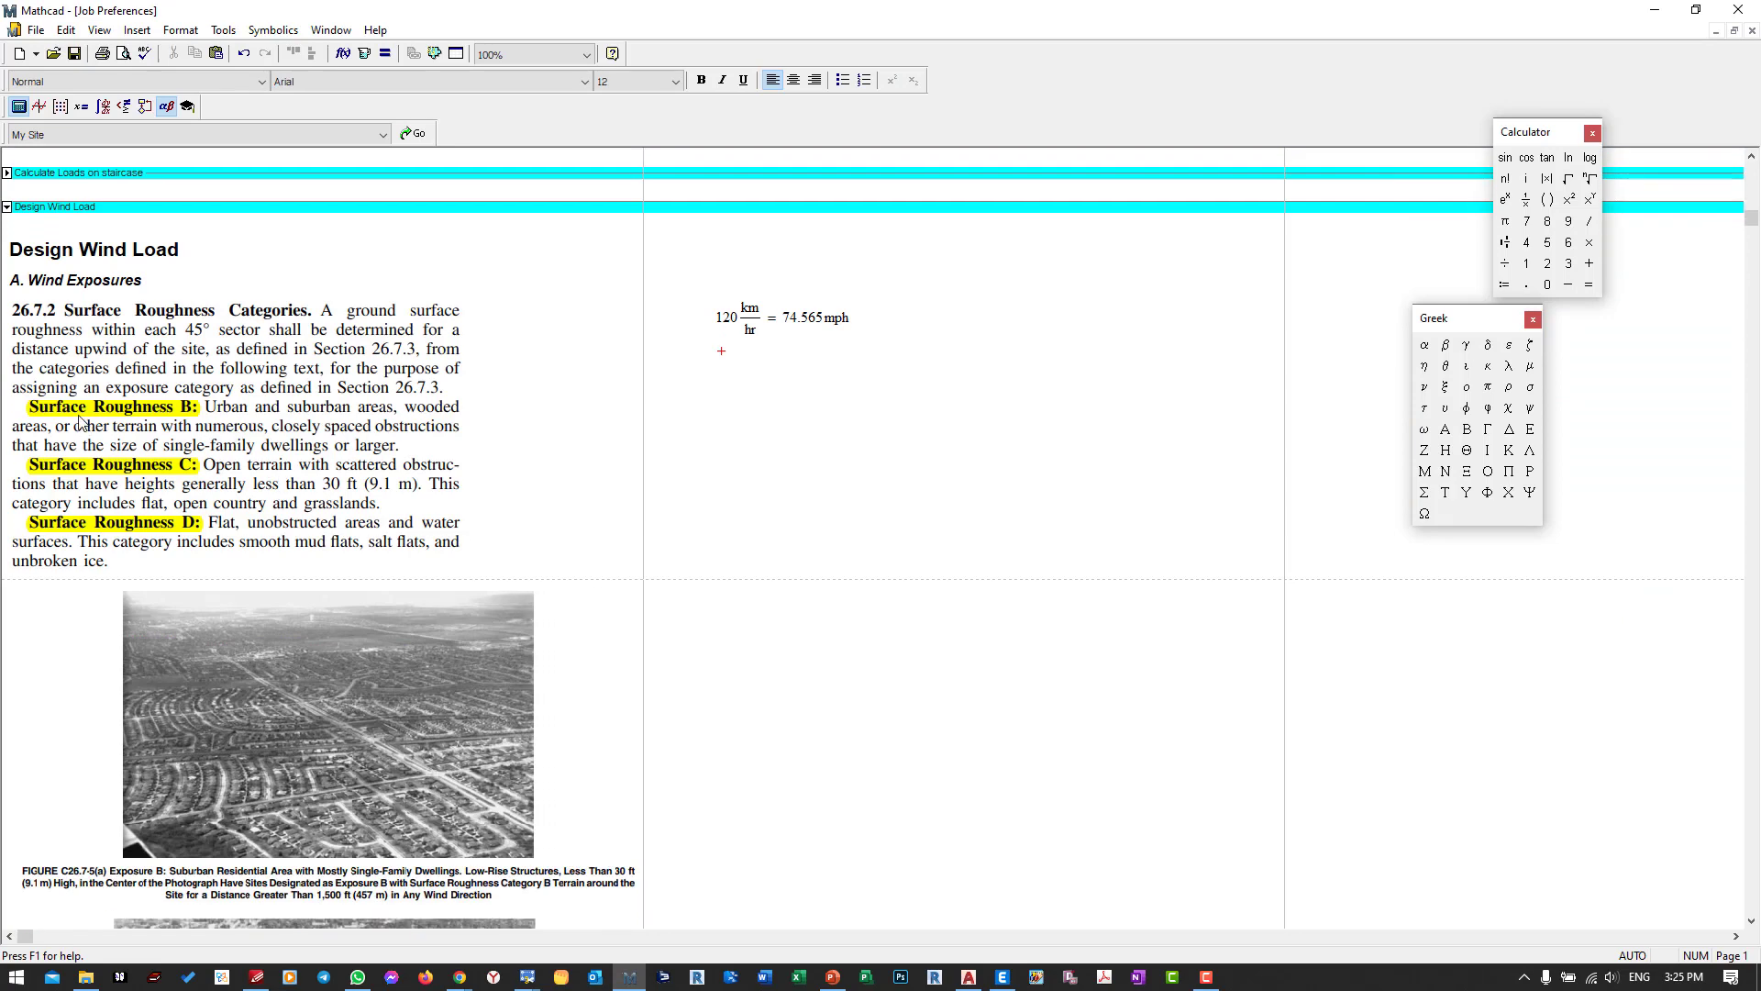
pyautogui.scroll(-3, 172, 686)
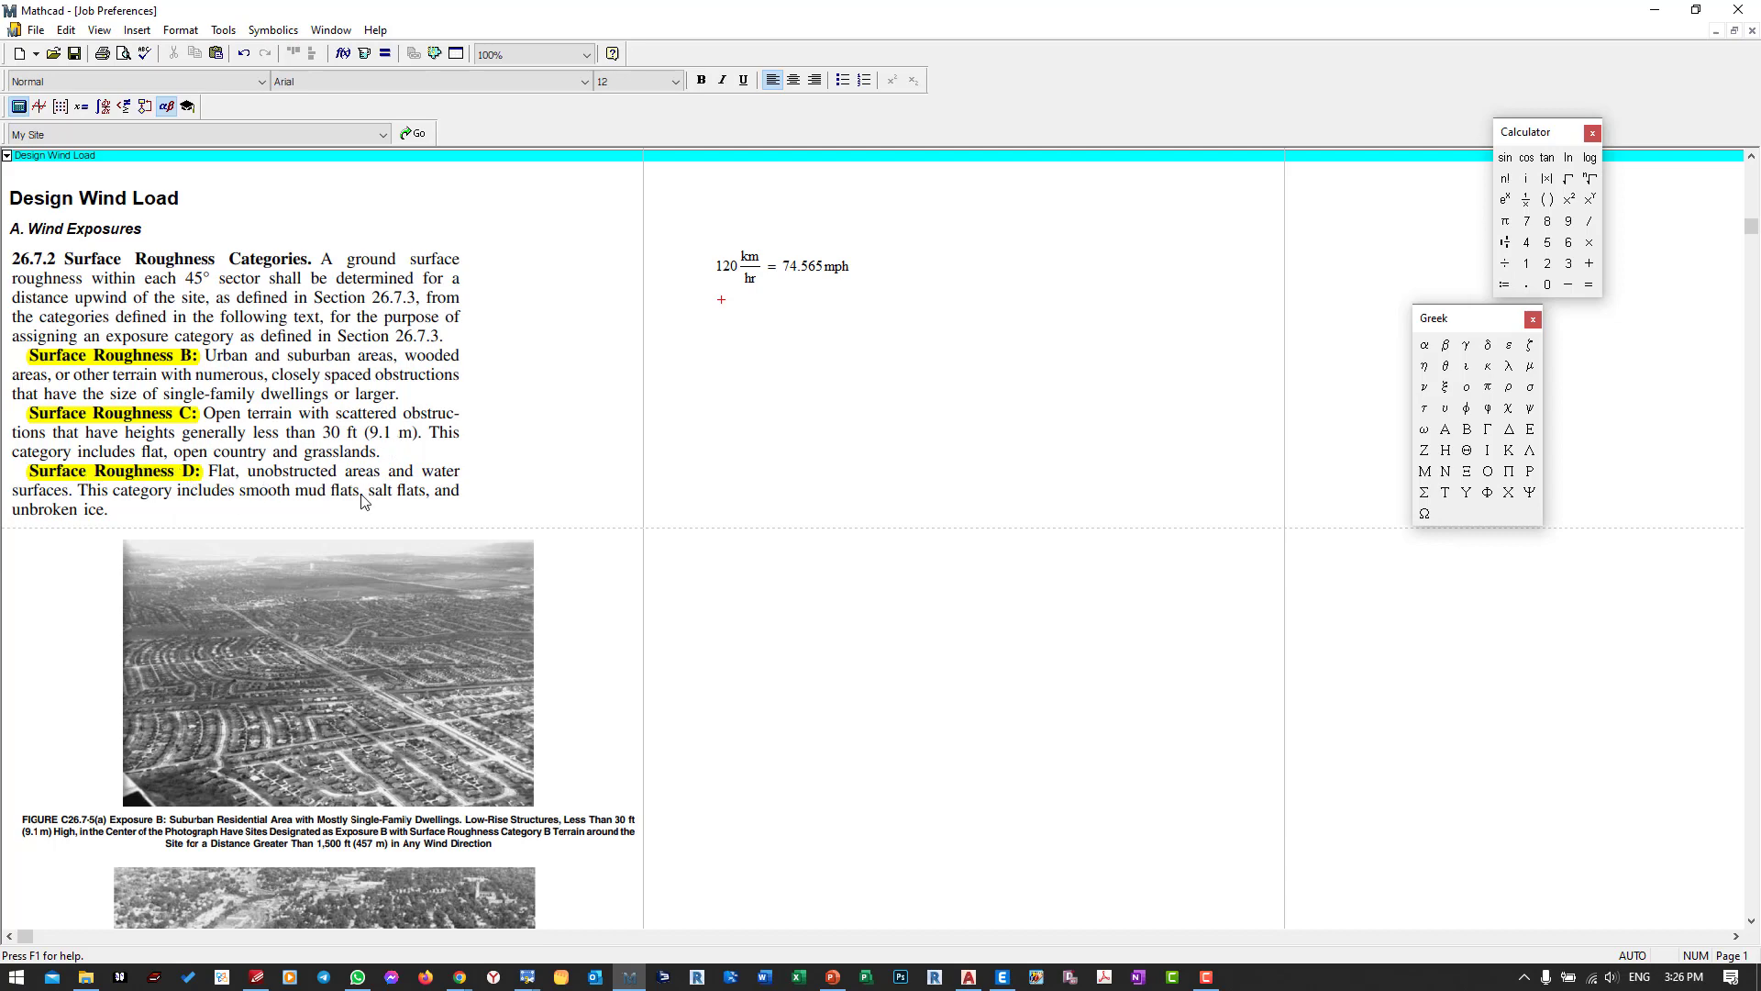
pyautogui.scroll(-1, 357, 504)
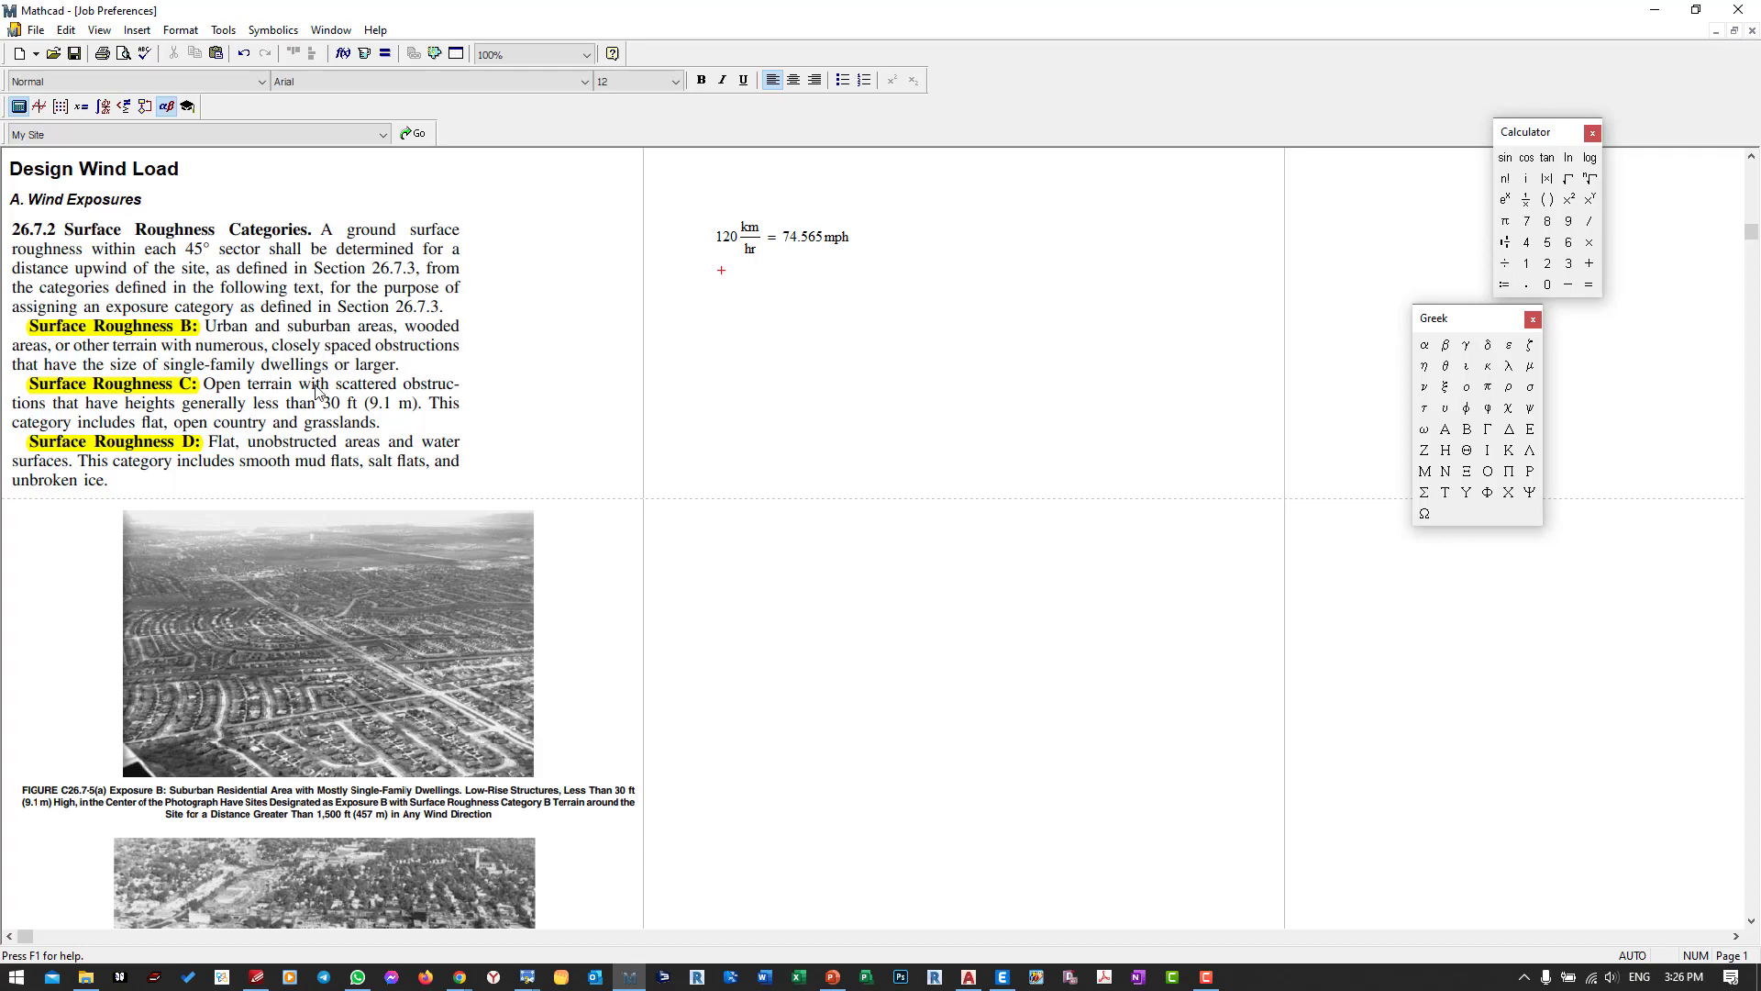
pyautogui.scroll(-10, 360, 606)
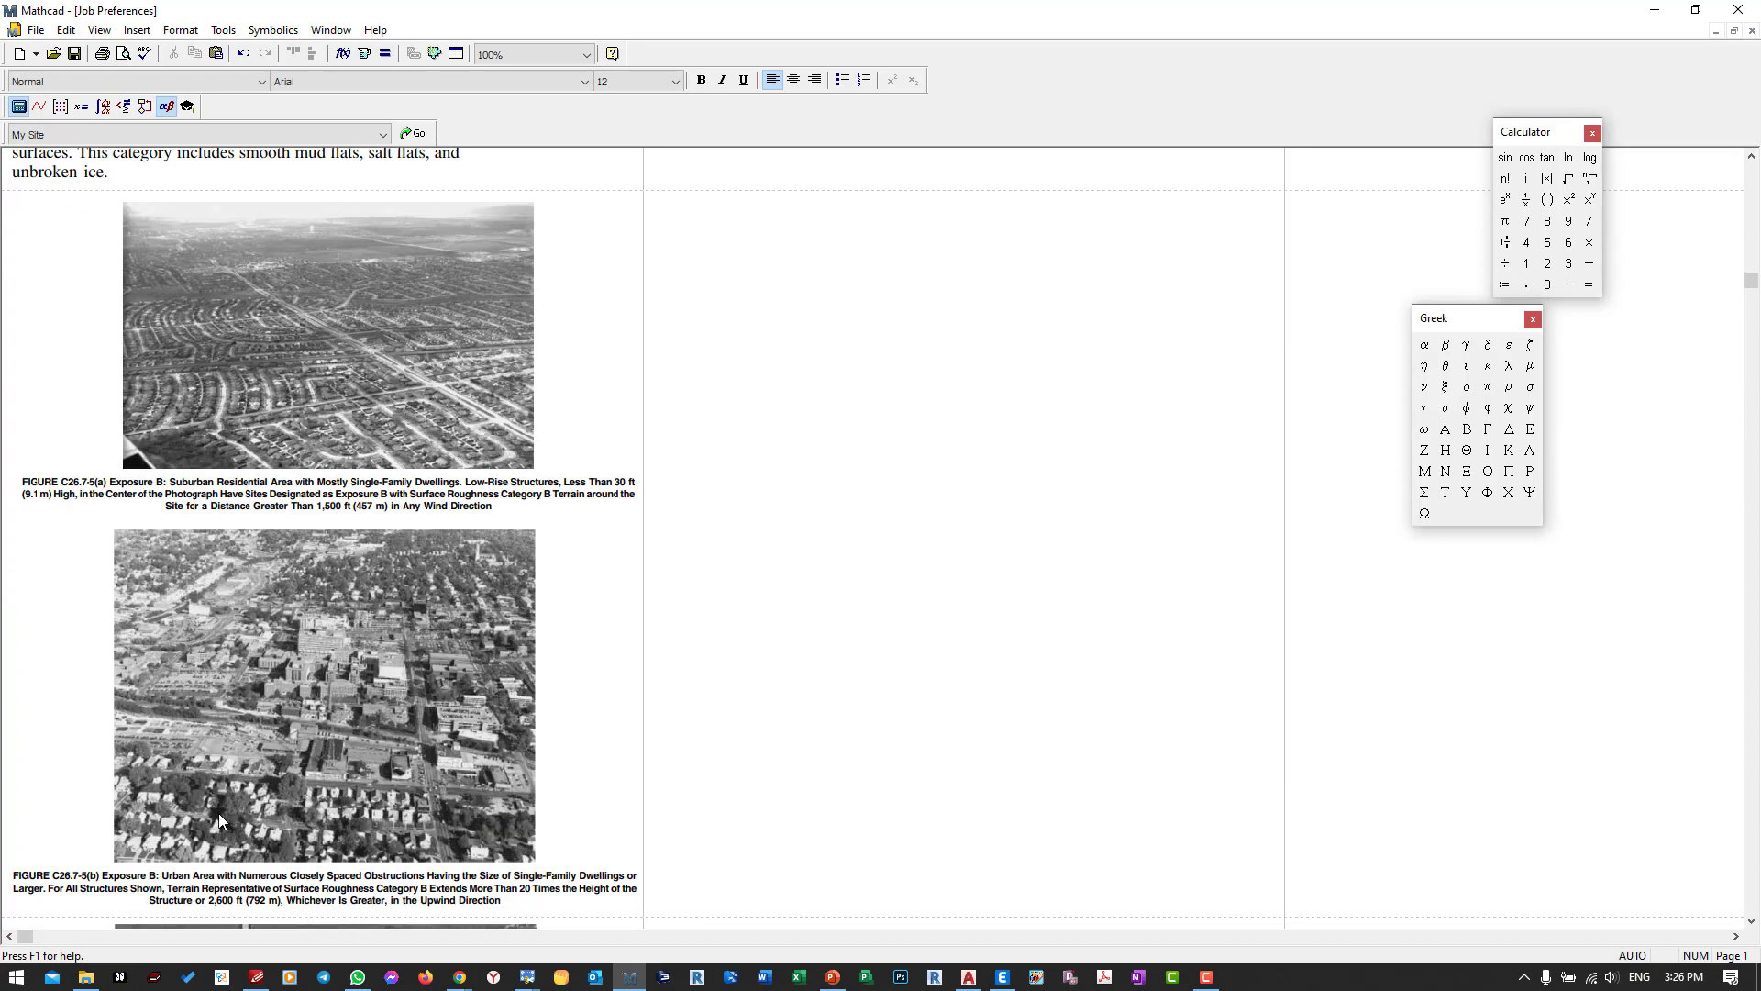
pyautogui.scroll(-12, 220, 820)
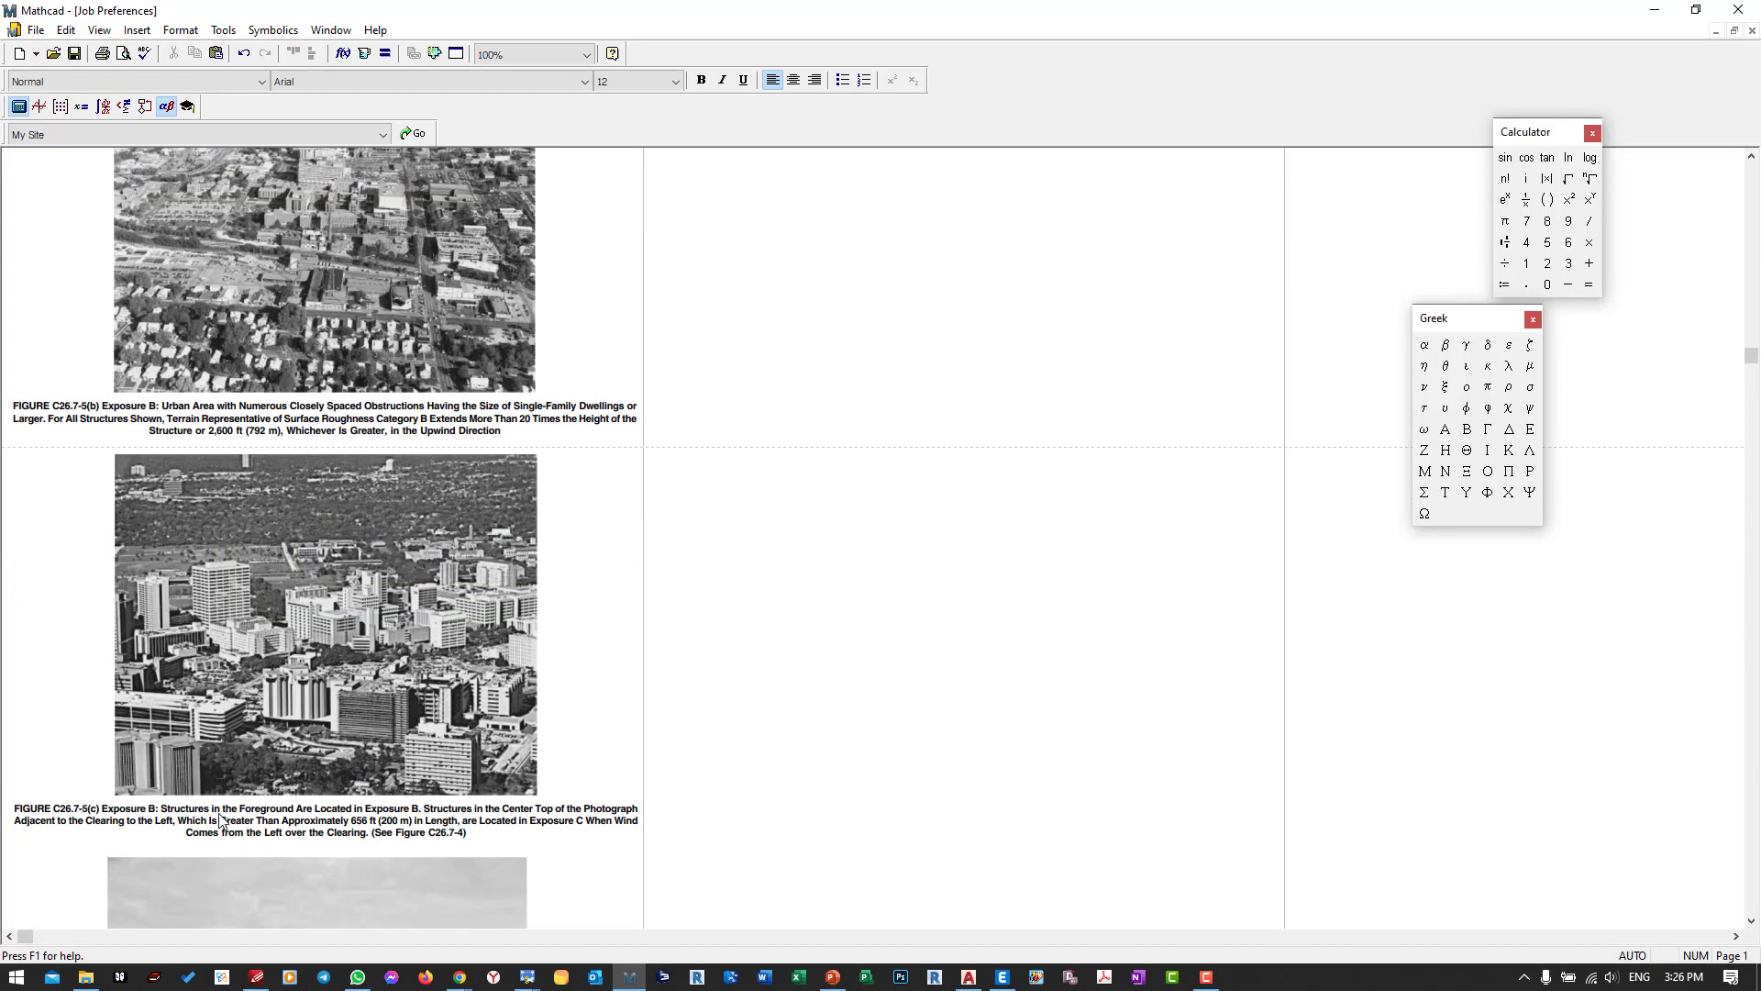
pyautogui.scroll(-5, 219, 820)
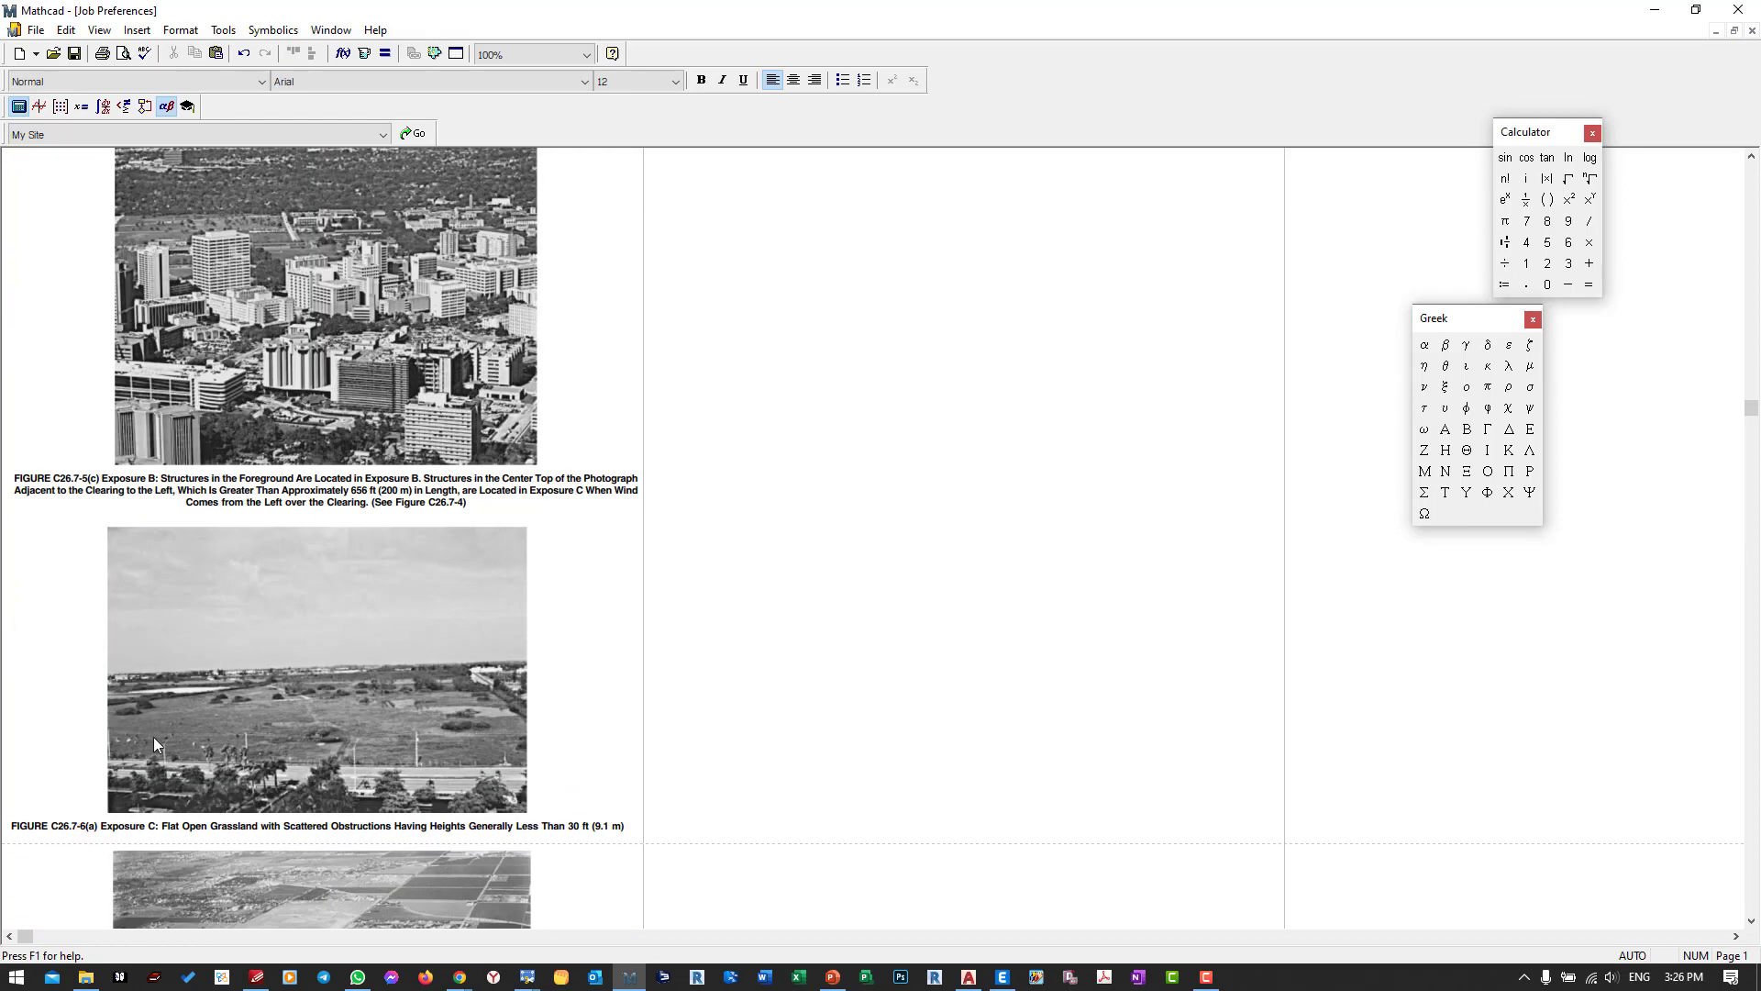
pyautogui.scroll(-2, 284, 701)
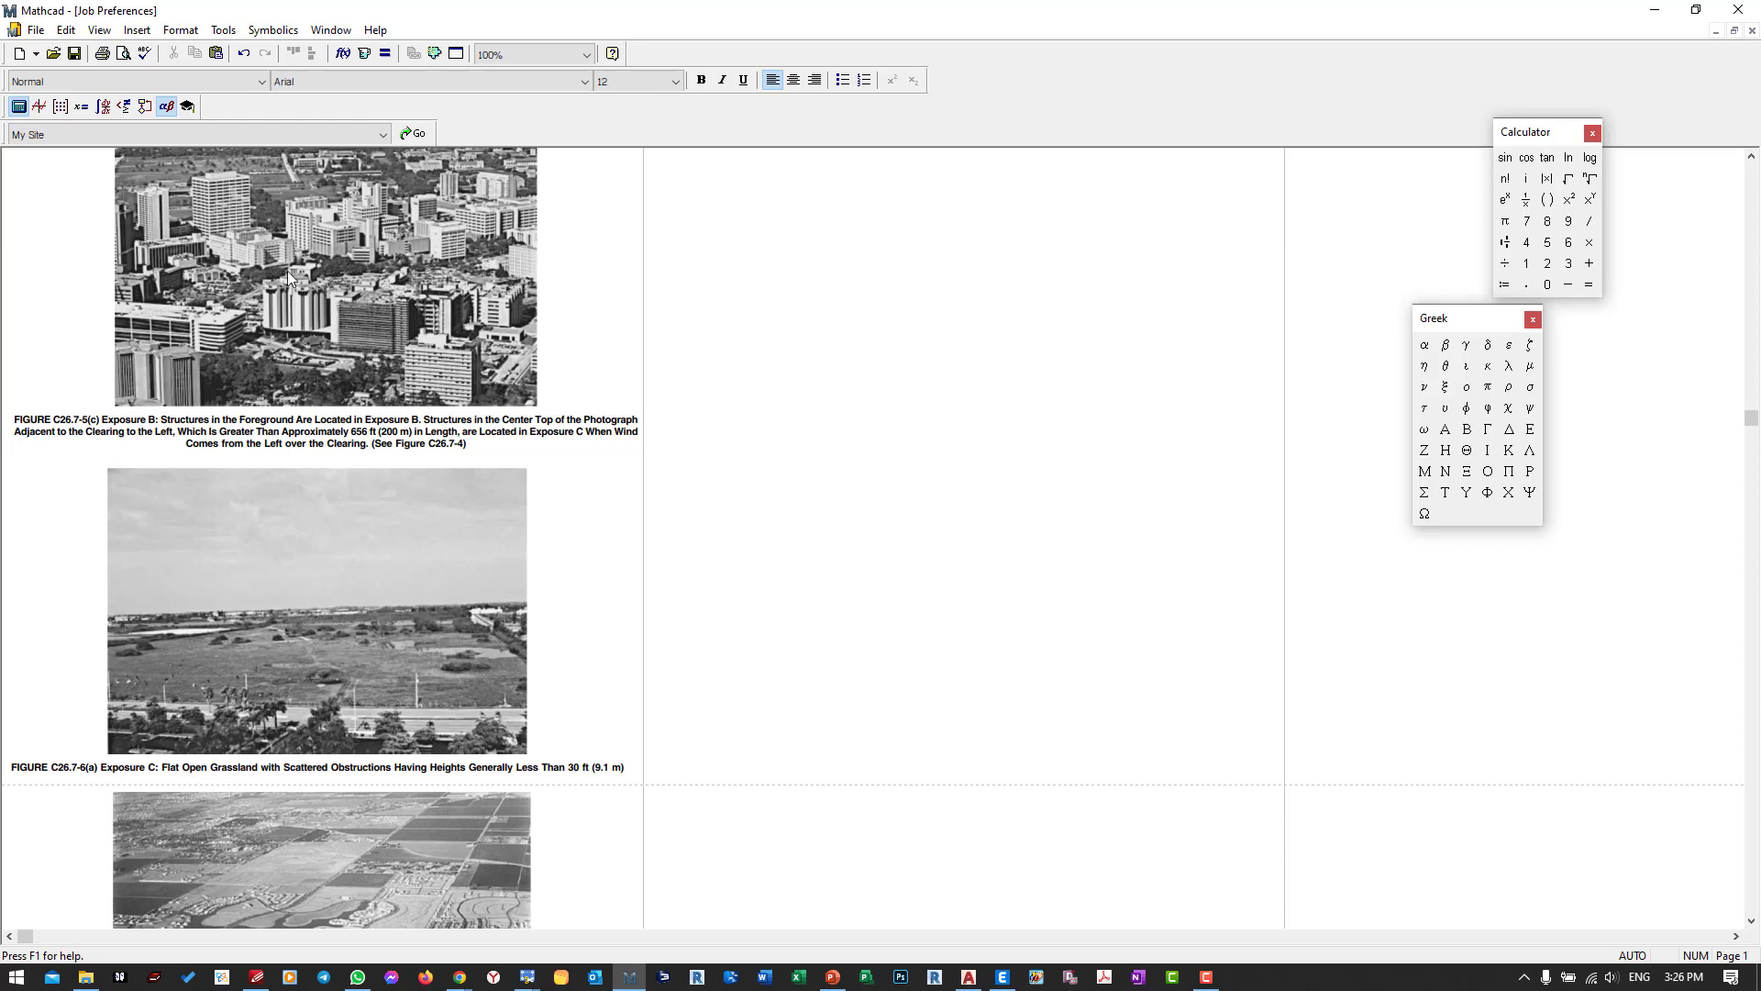
pyautogui.scroll(-6, 303, 798)
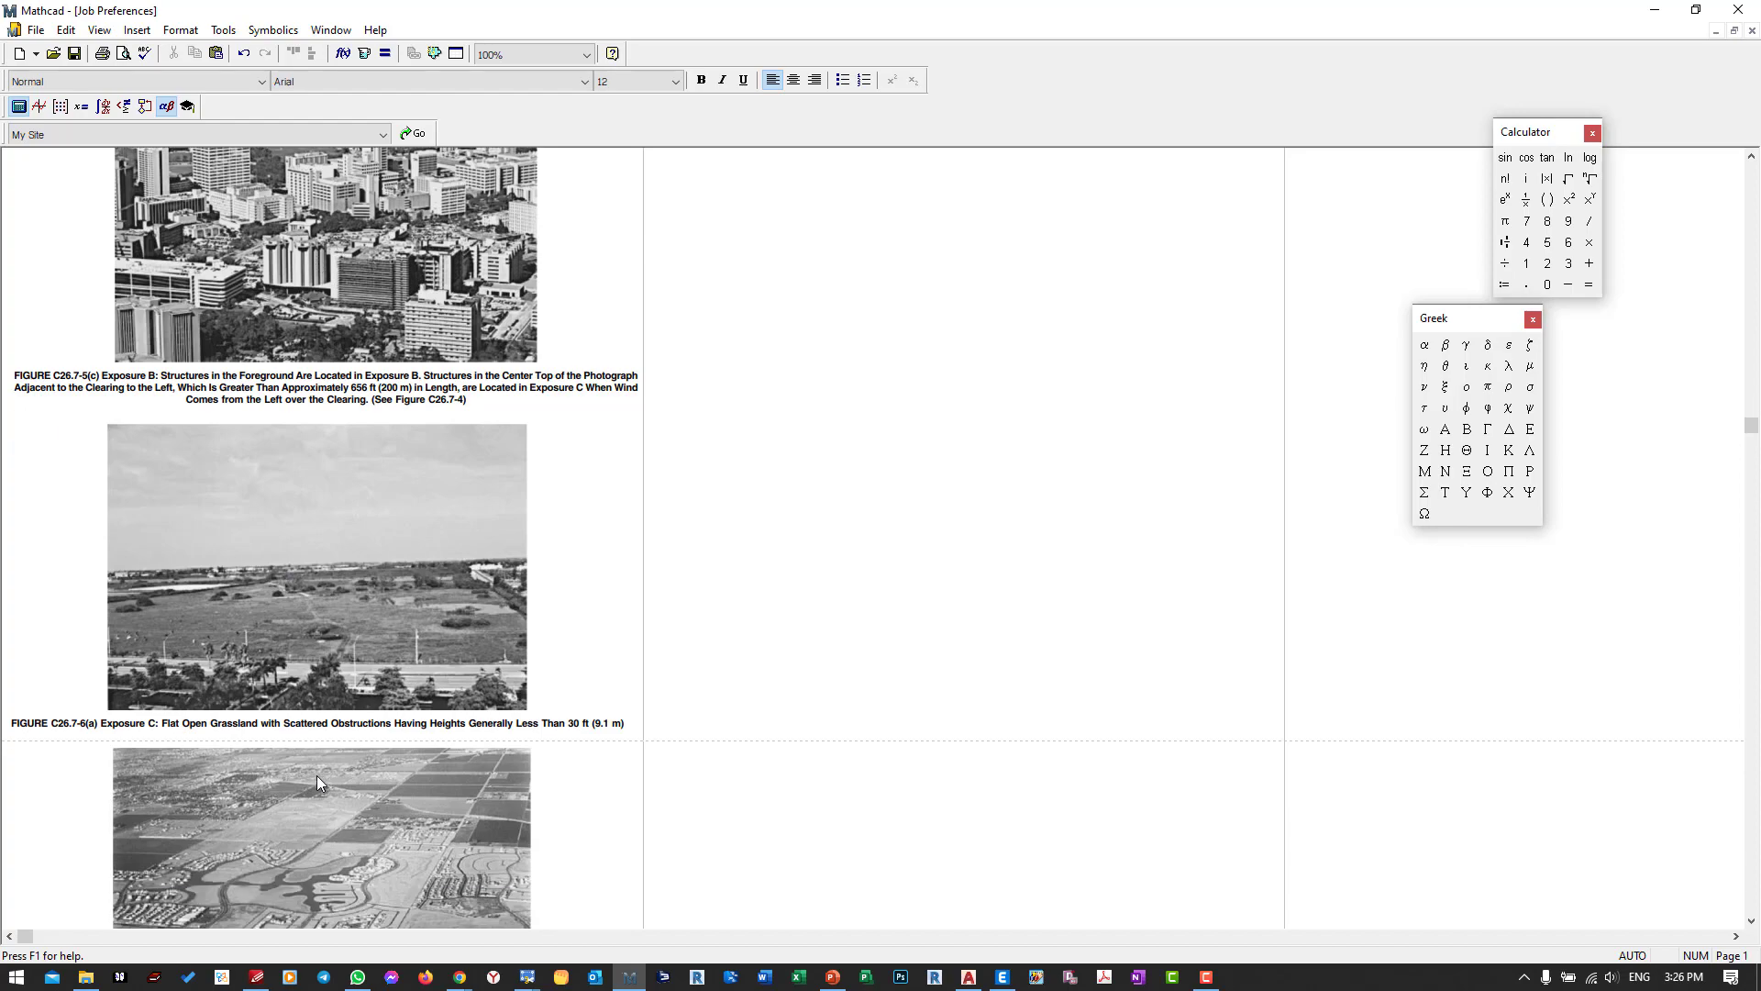
pyautogui.scroll(-3, 293, 807)
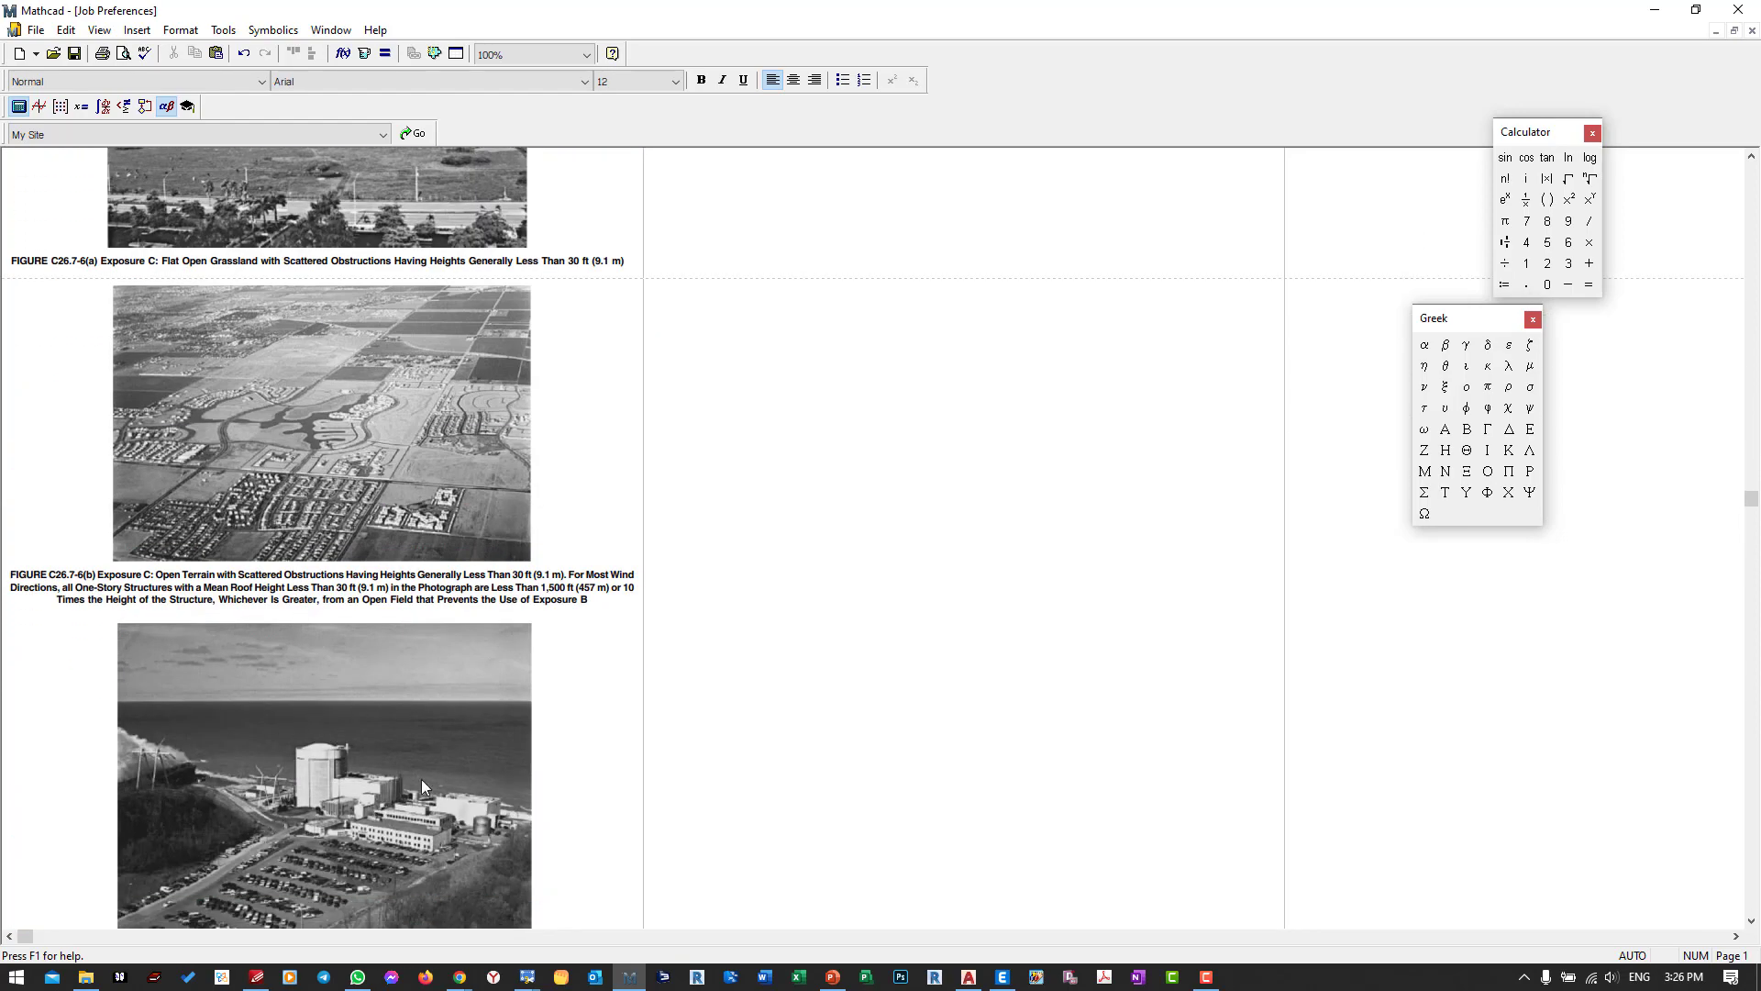
pyautogui.scroll(6, 394, 803)
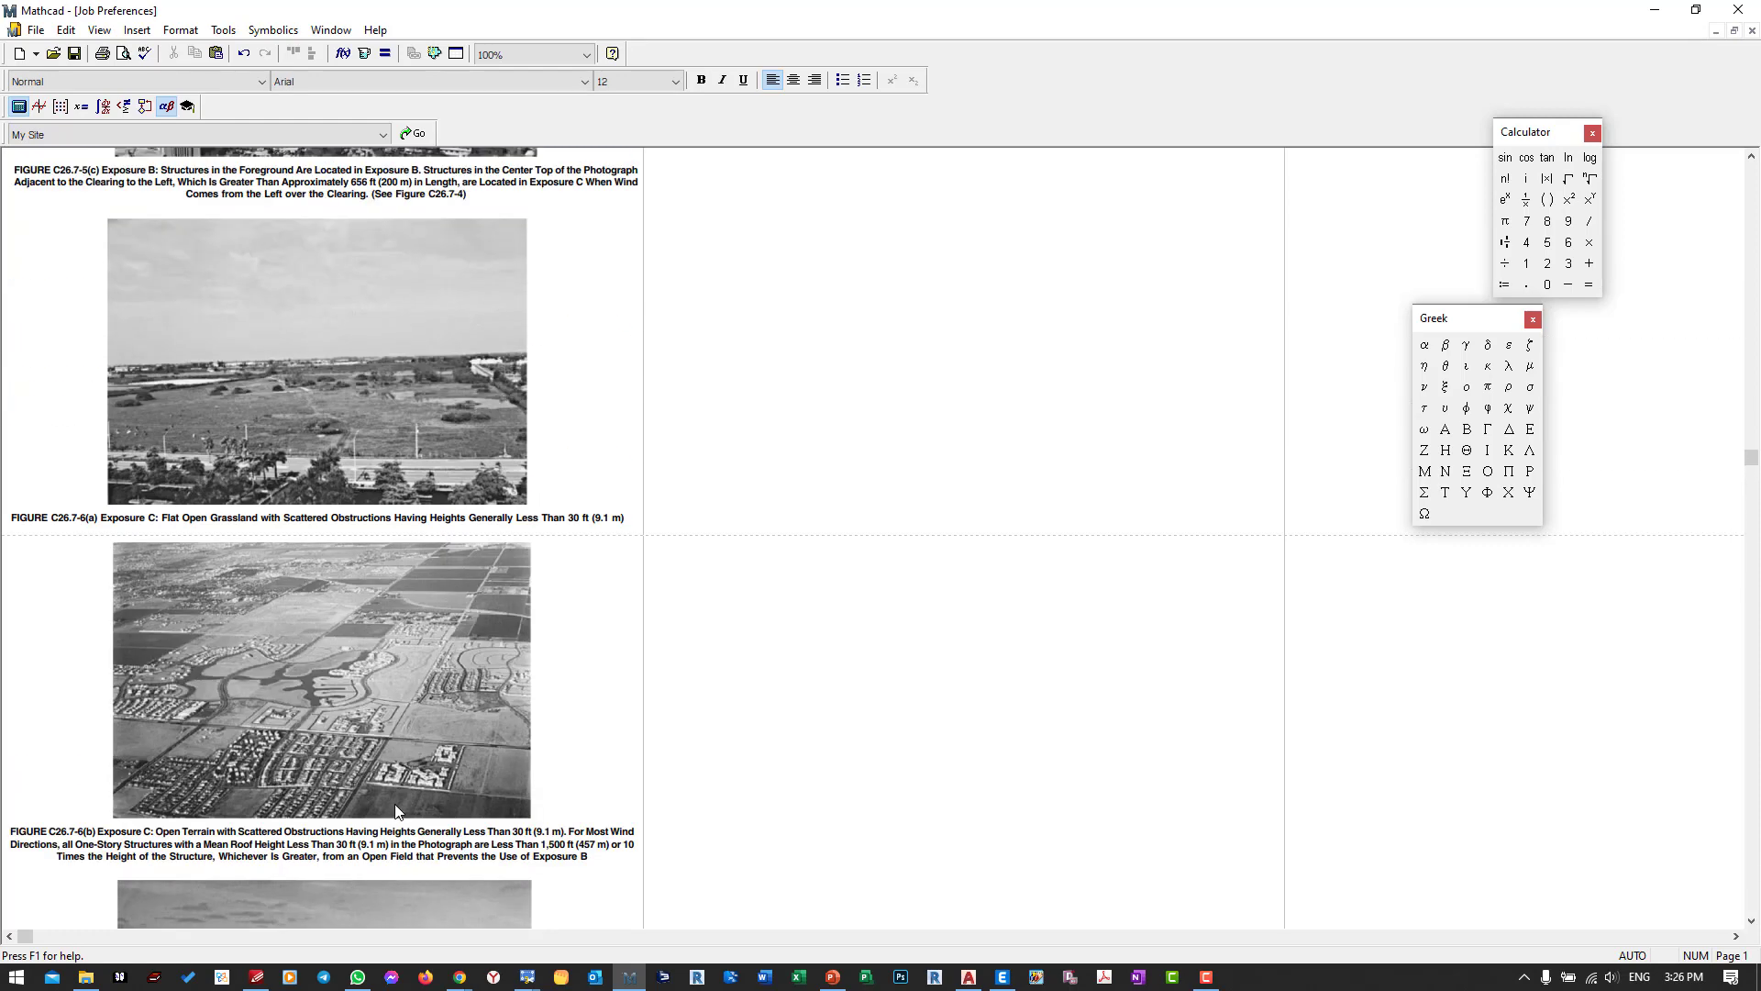
pyautogui.scroll(4, 394, 803)
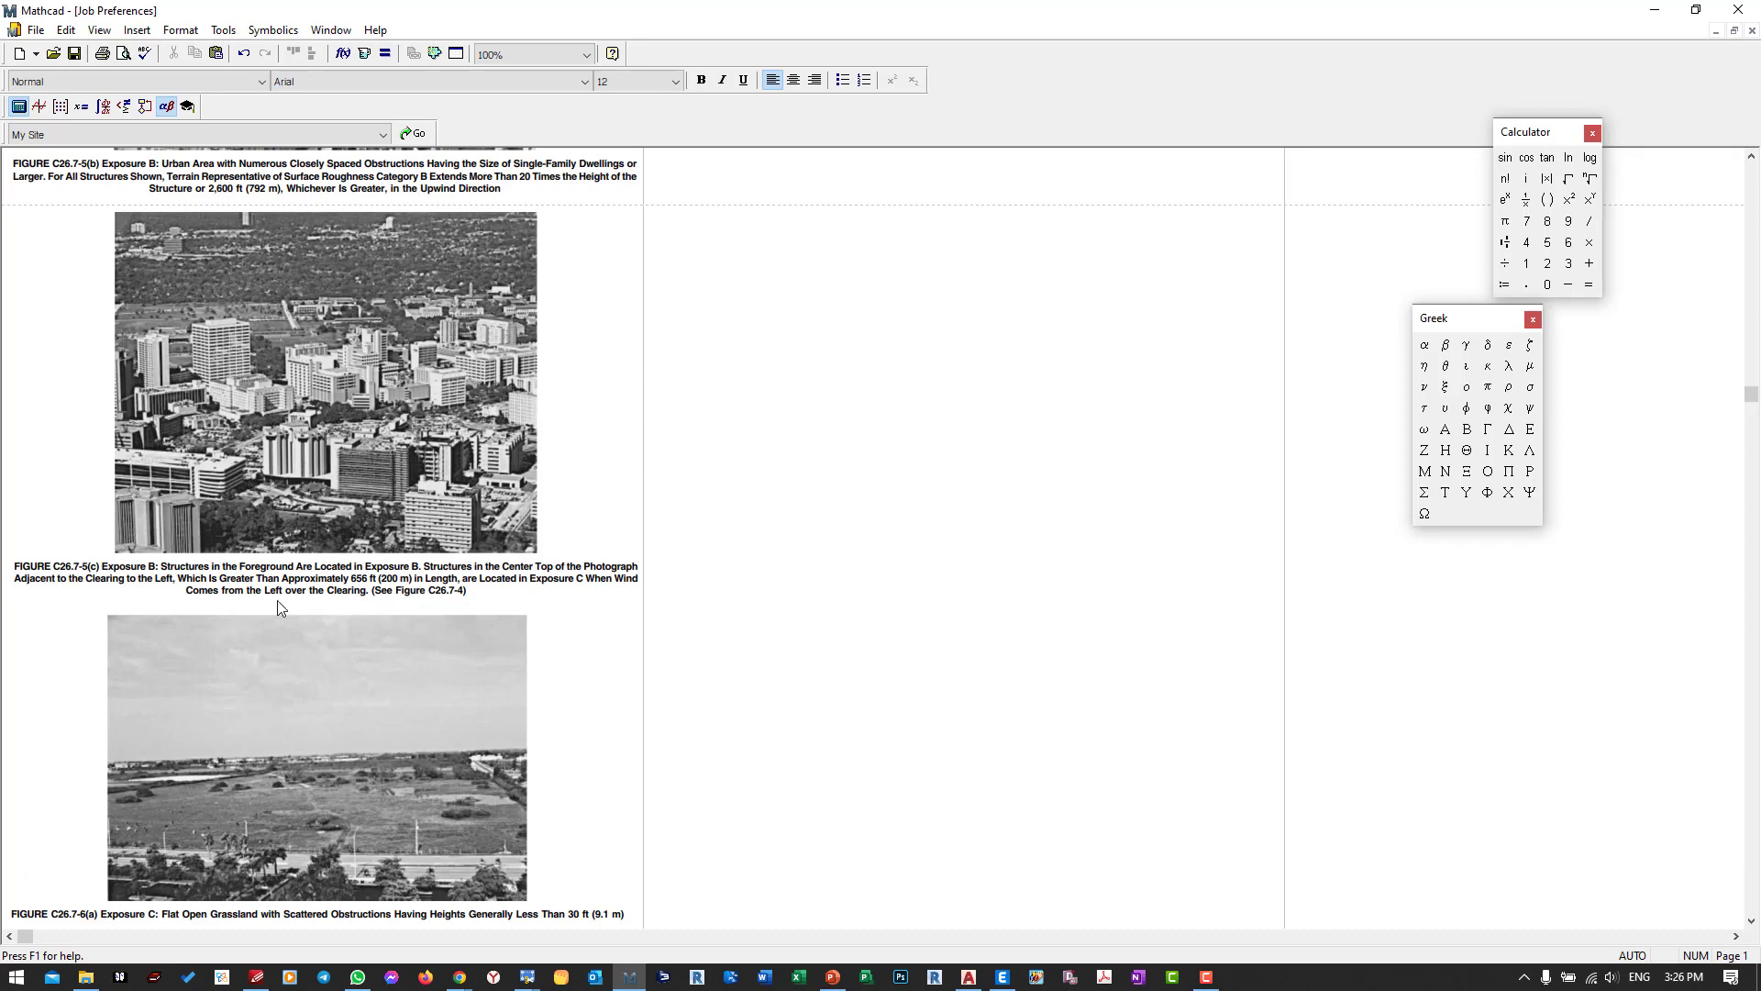
# Return to ETABS to check that Exposure Type is B, and compare it with the Exposure B and C photographs in Mathcad.
pyautogui.click(1654, 9)
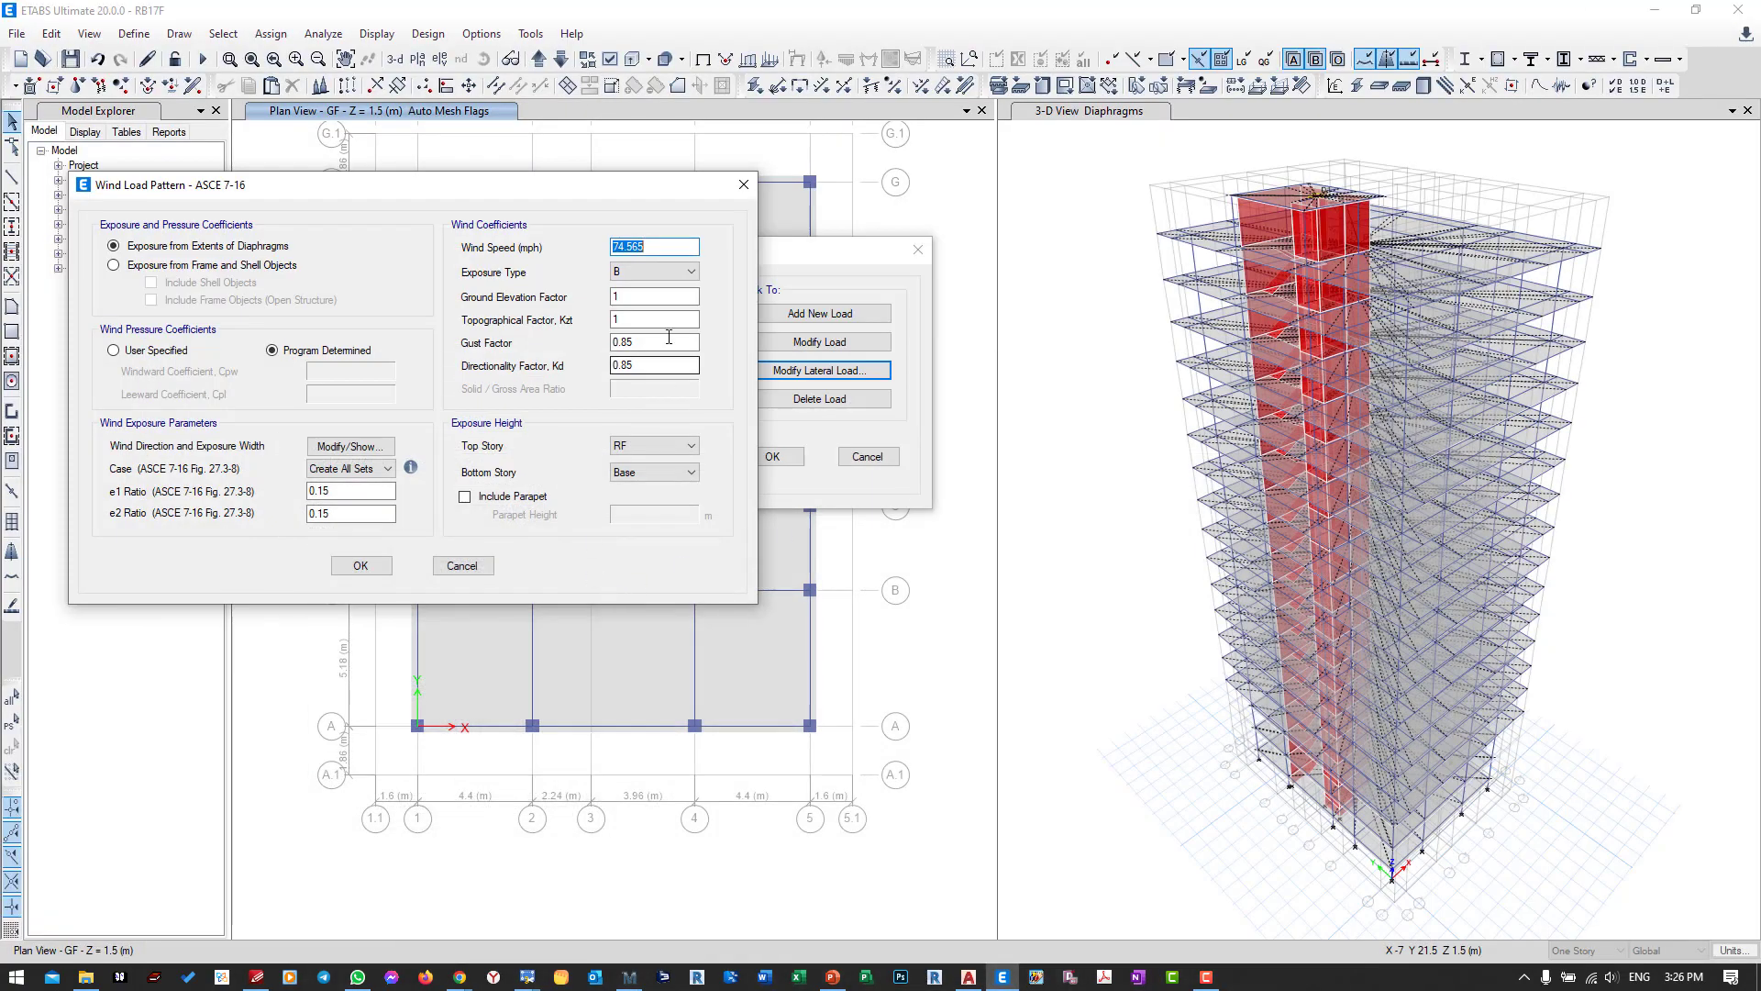
pyautogui.click(643, 273)
pyautogui.click(642, 272)
pyautogui.click(631, 977)
pyautogui.scroll(-3, 247, 585)
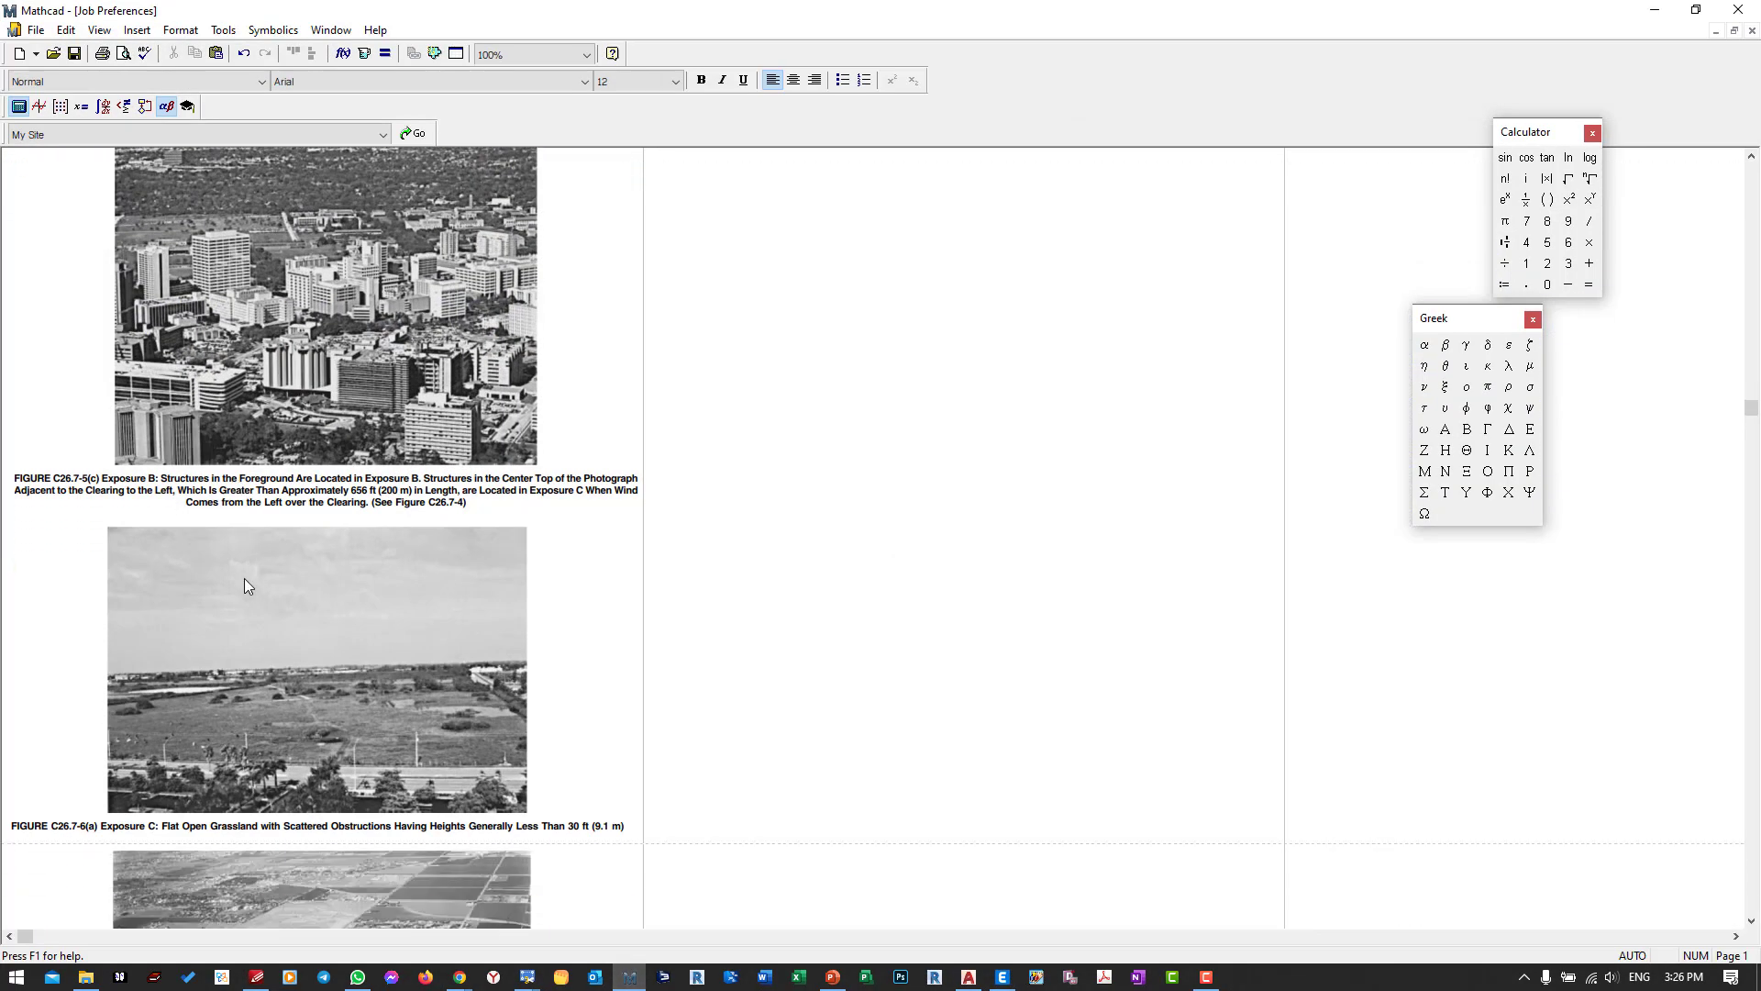
pyautogui.scroll(-2, 248, 587)
# Switch back to ETABS and keep the ground elevation factor of the wind load pattern at 1.
pyautogui.hotkey('alt', 'Tab')
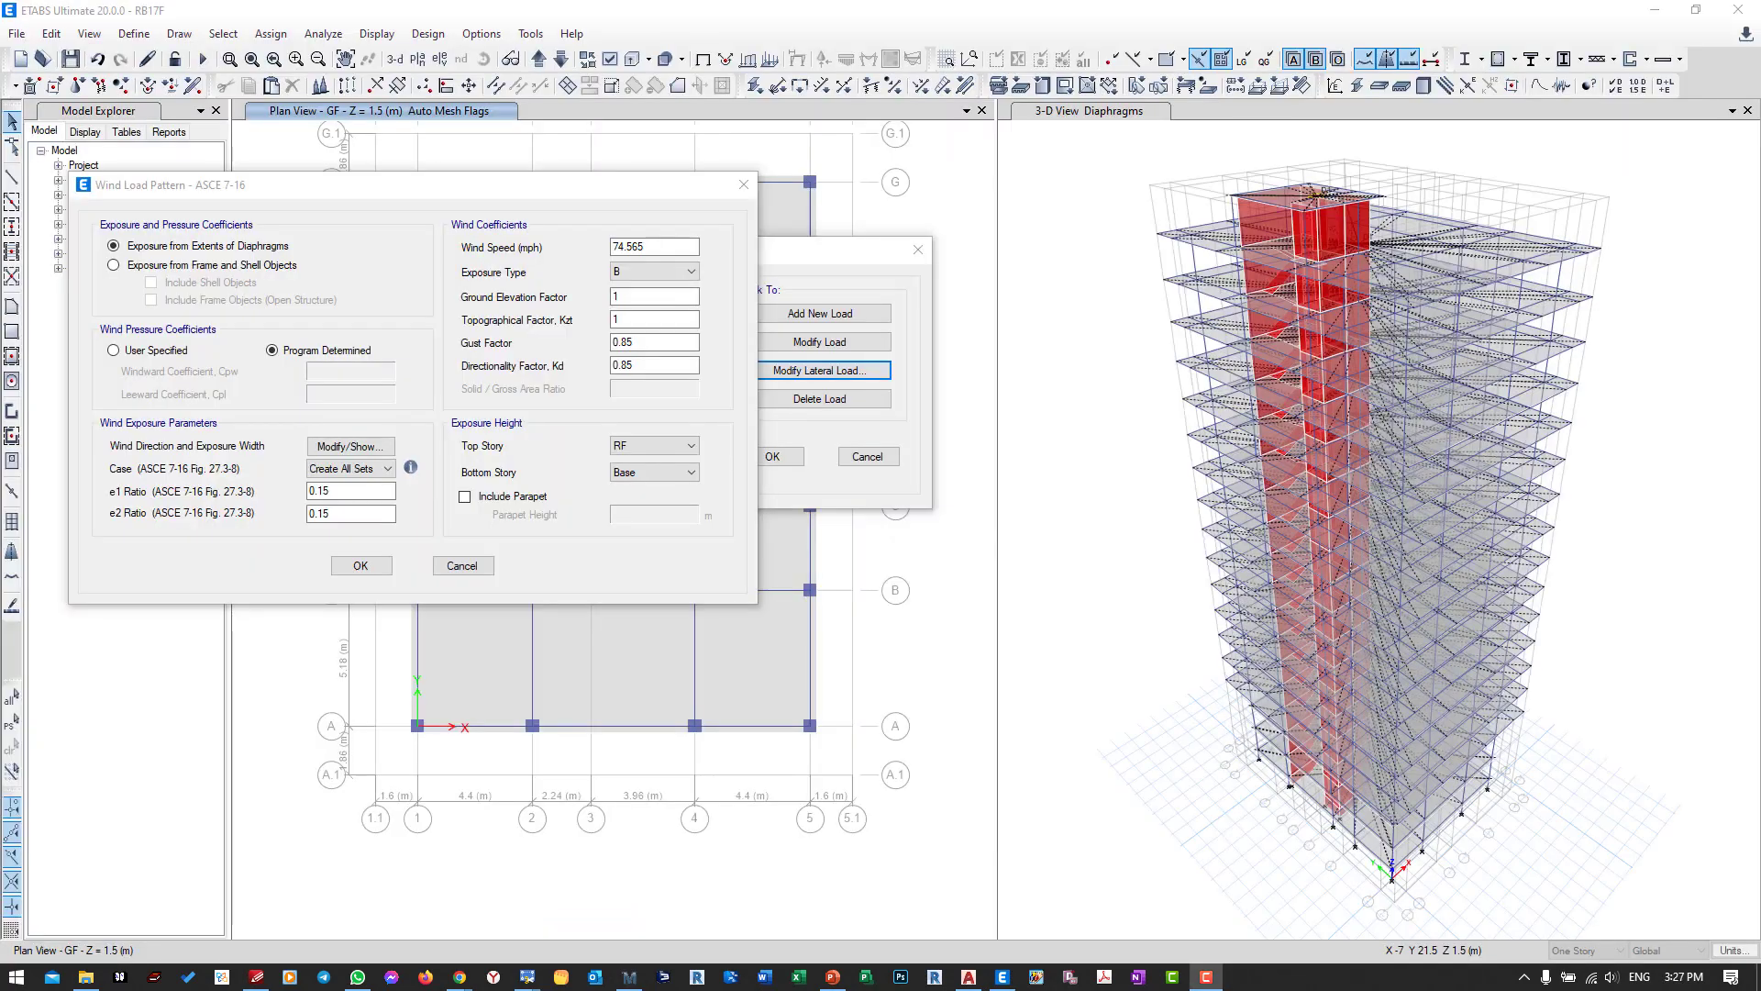
pyautogui.click(632, 296)
pyautogui.moveTo(632, 295); pyautogui.dragTo(605, 295)
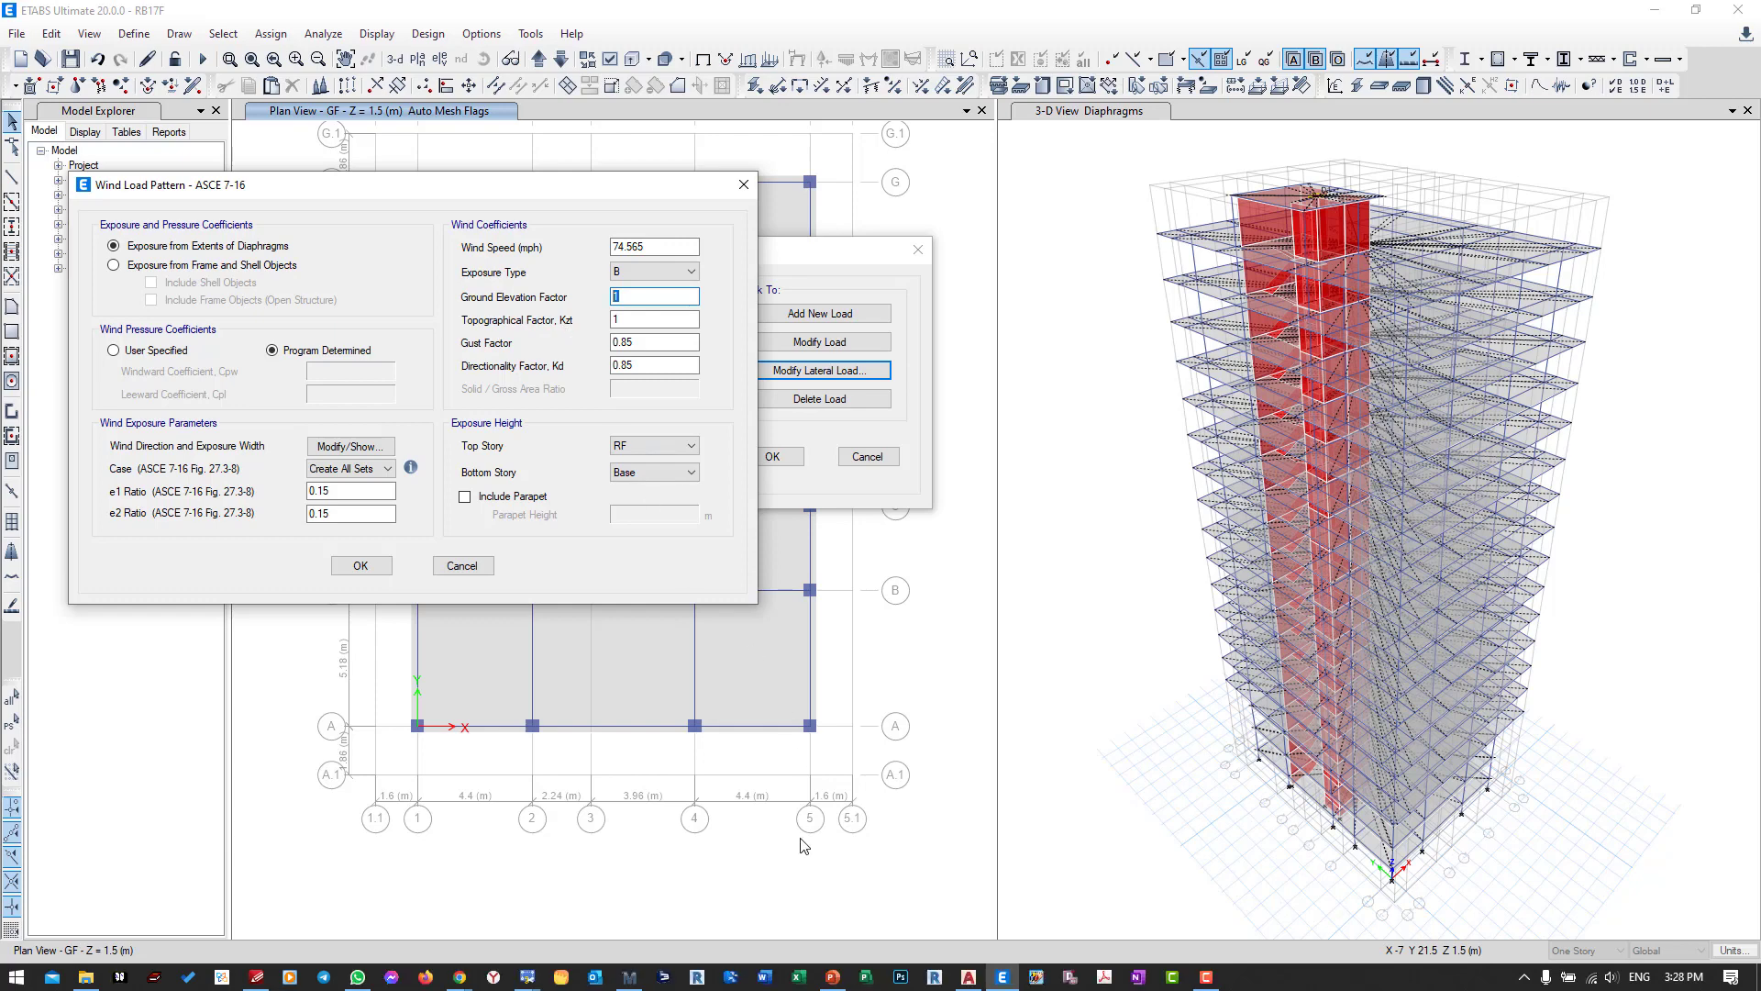
# Switch to Mathcad and review the 26.8.2 topographic factor formula, the escarpment and ridge diagrams, and the speed-up parameters table.
pyautogui.click(629, 976)
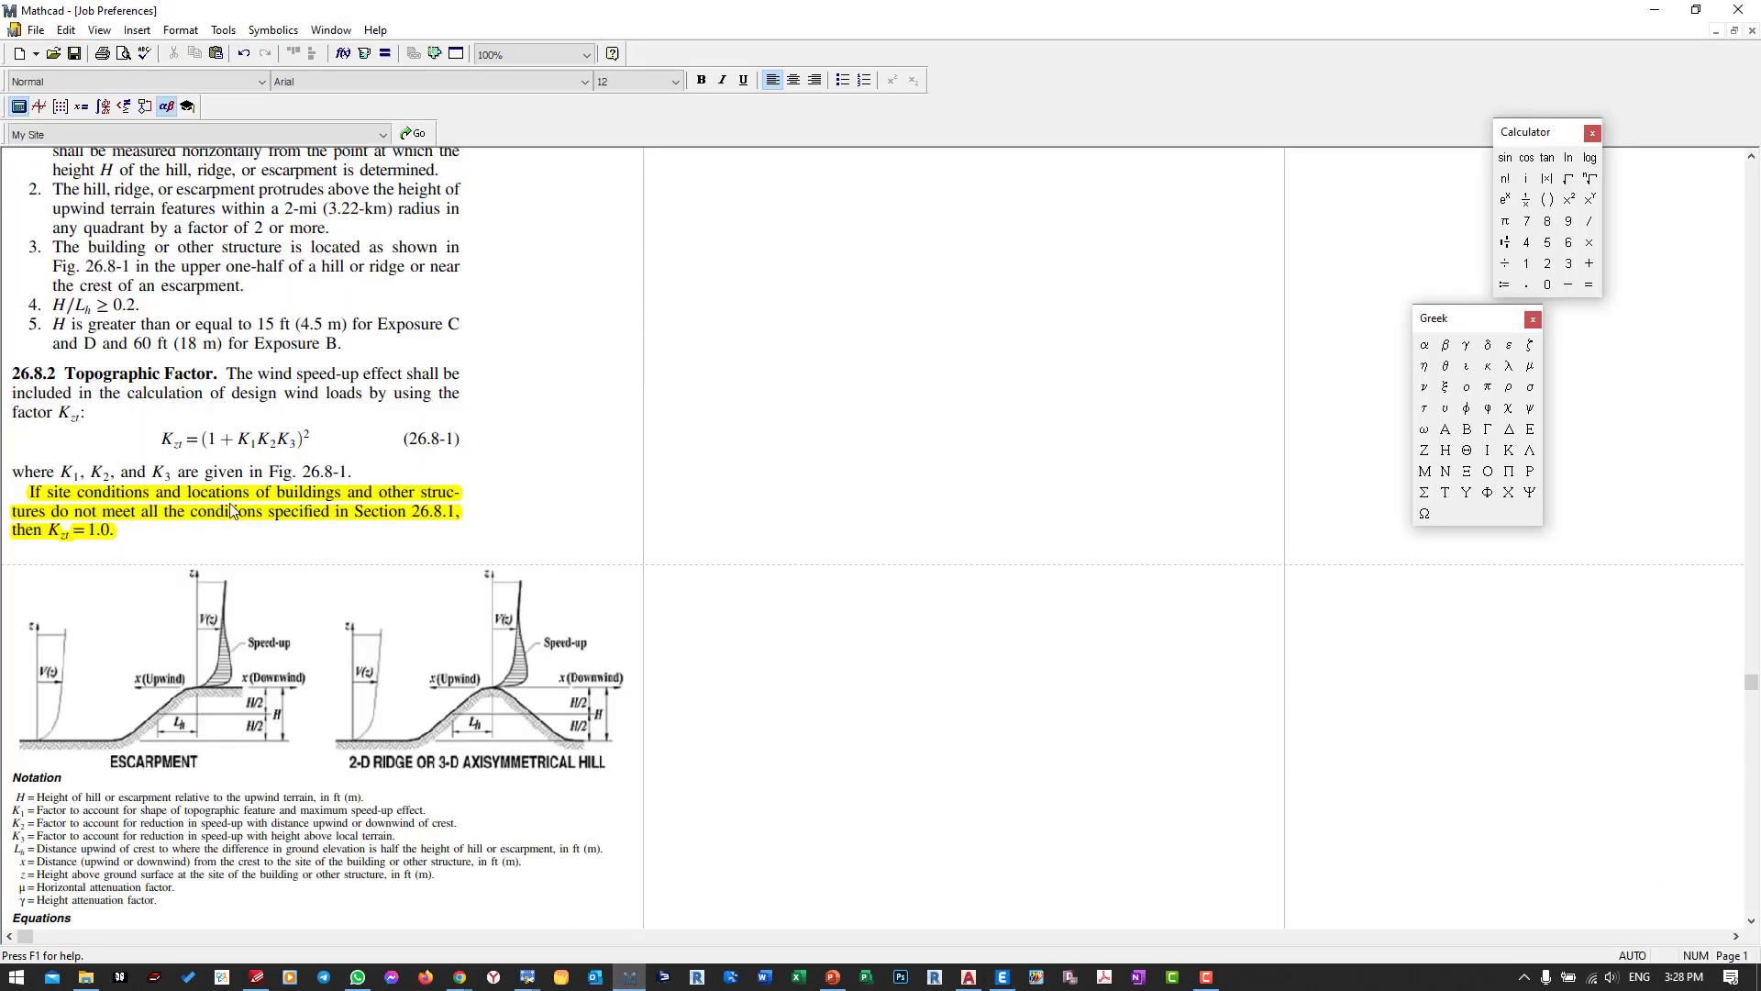
pyautogui.scroll(-5, 231, 511)
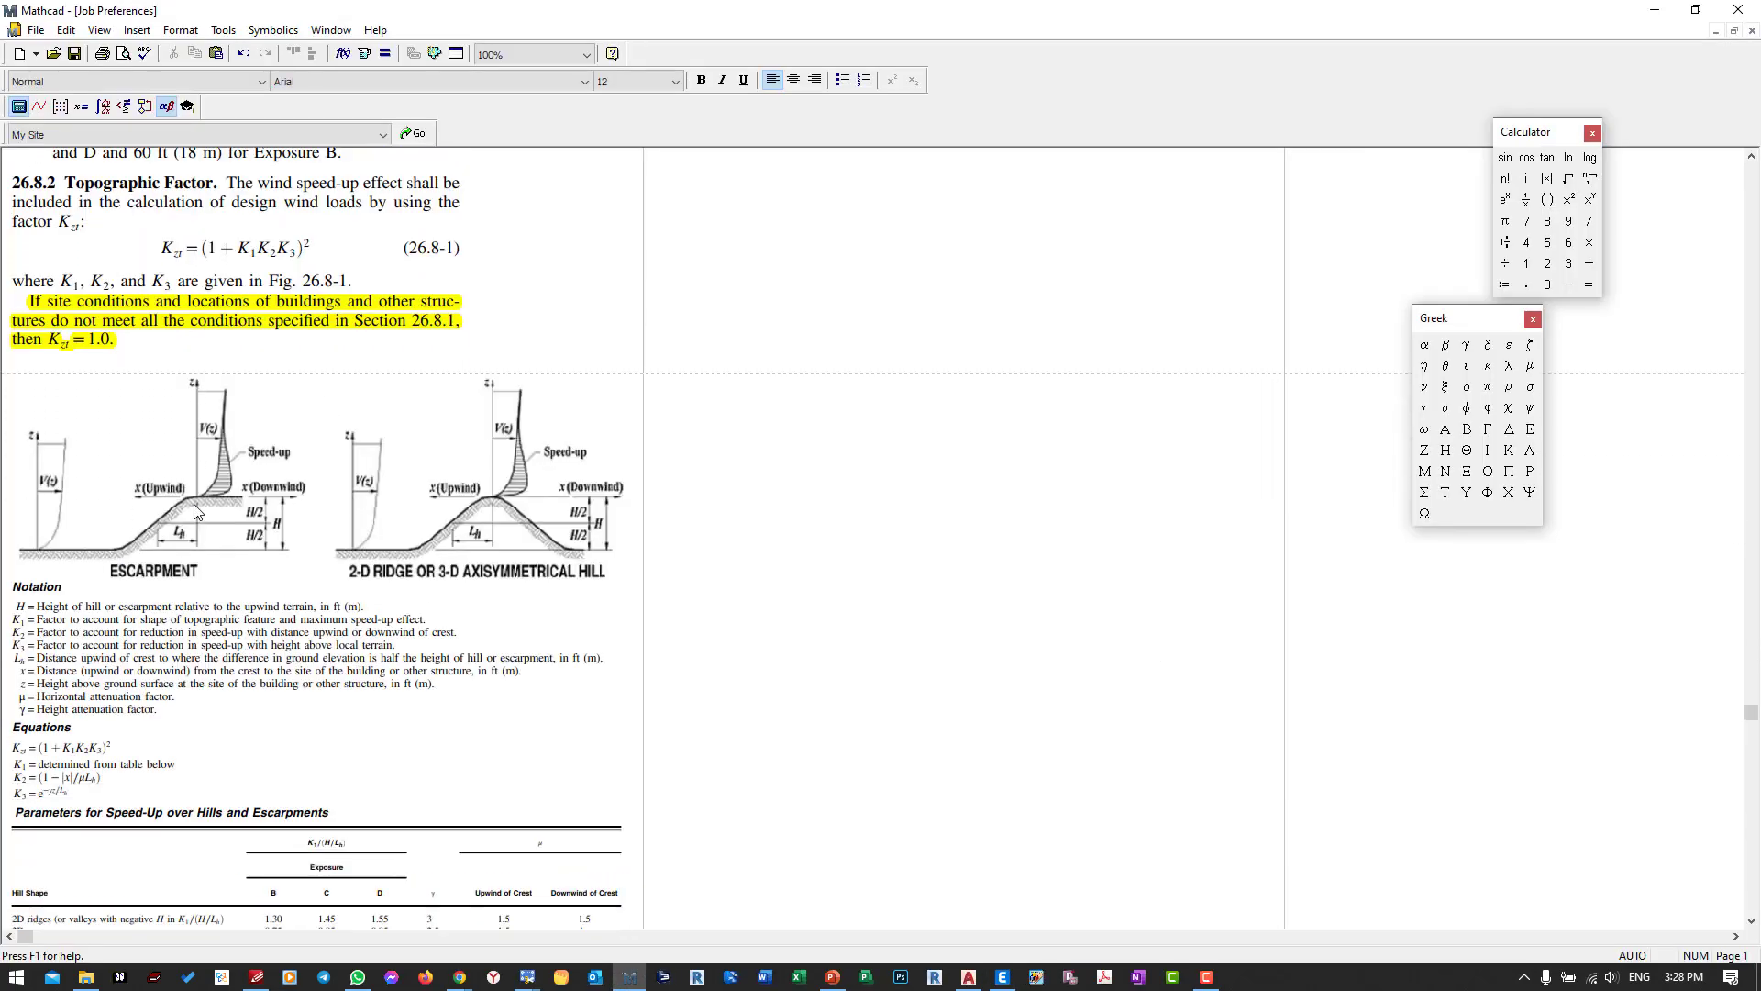
pyautogui.scroll(-1, 160, 330)
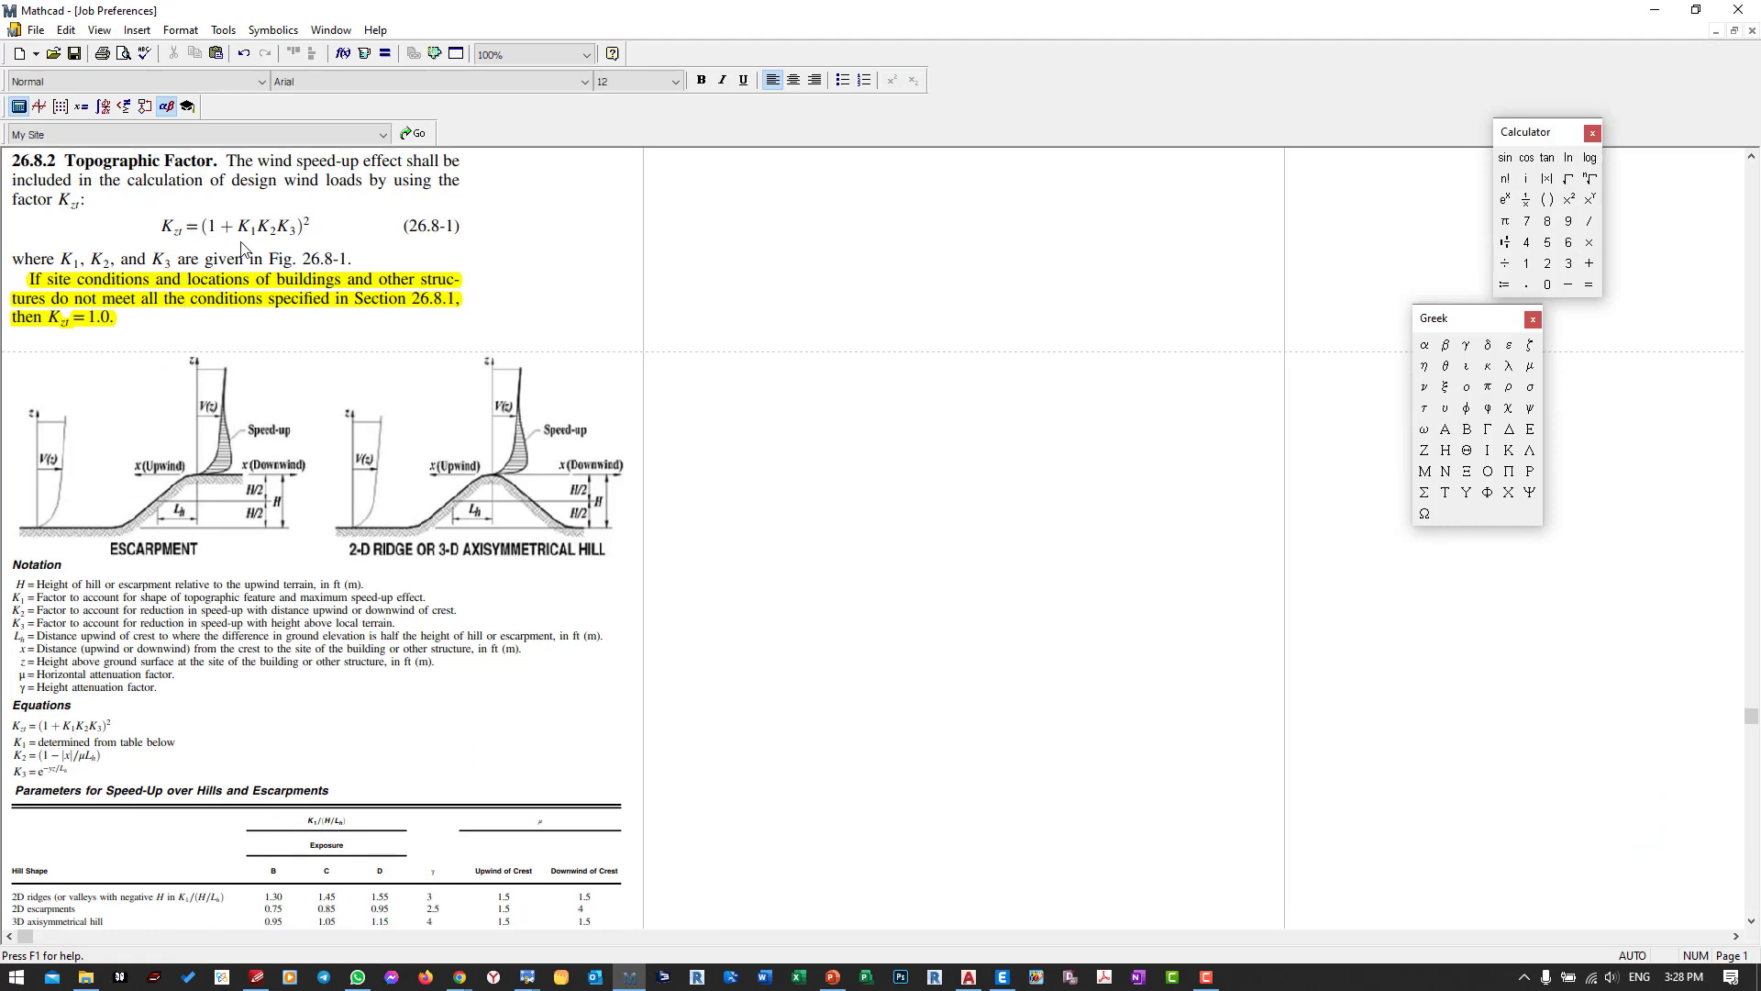
pyautogui.scroll(-4, 104, 587)
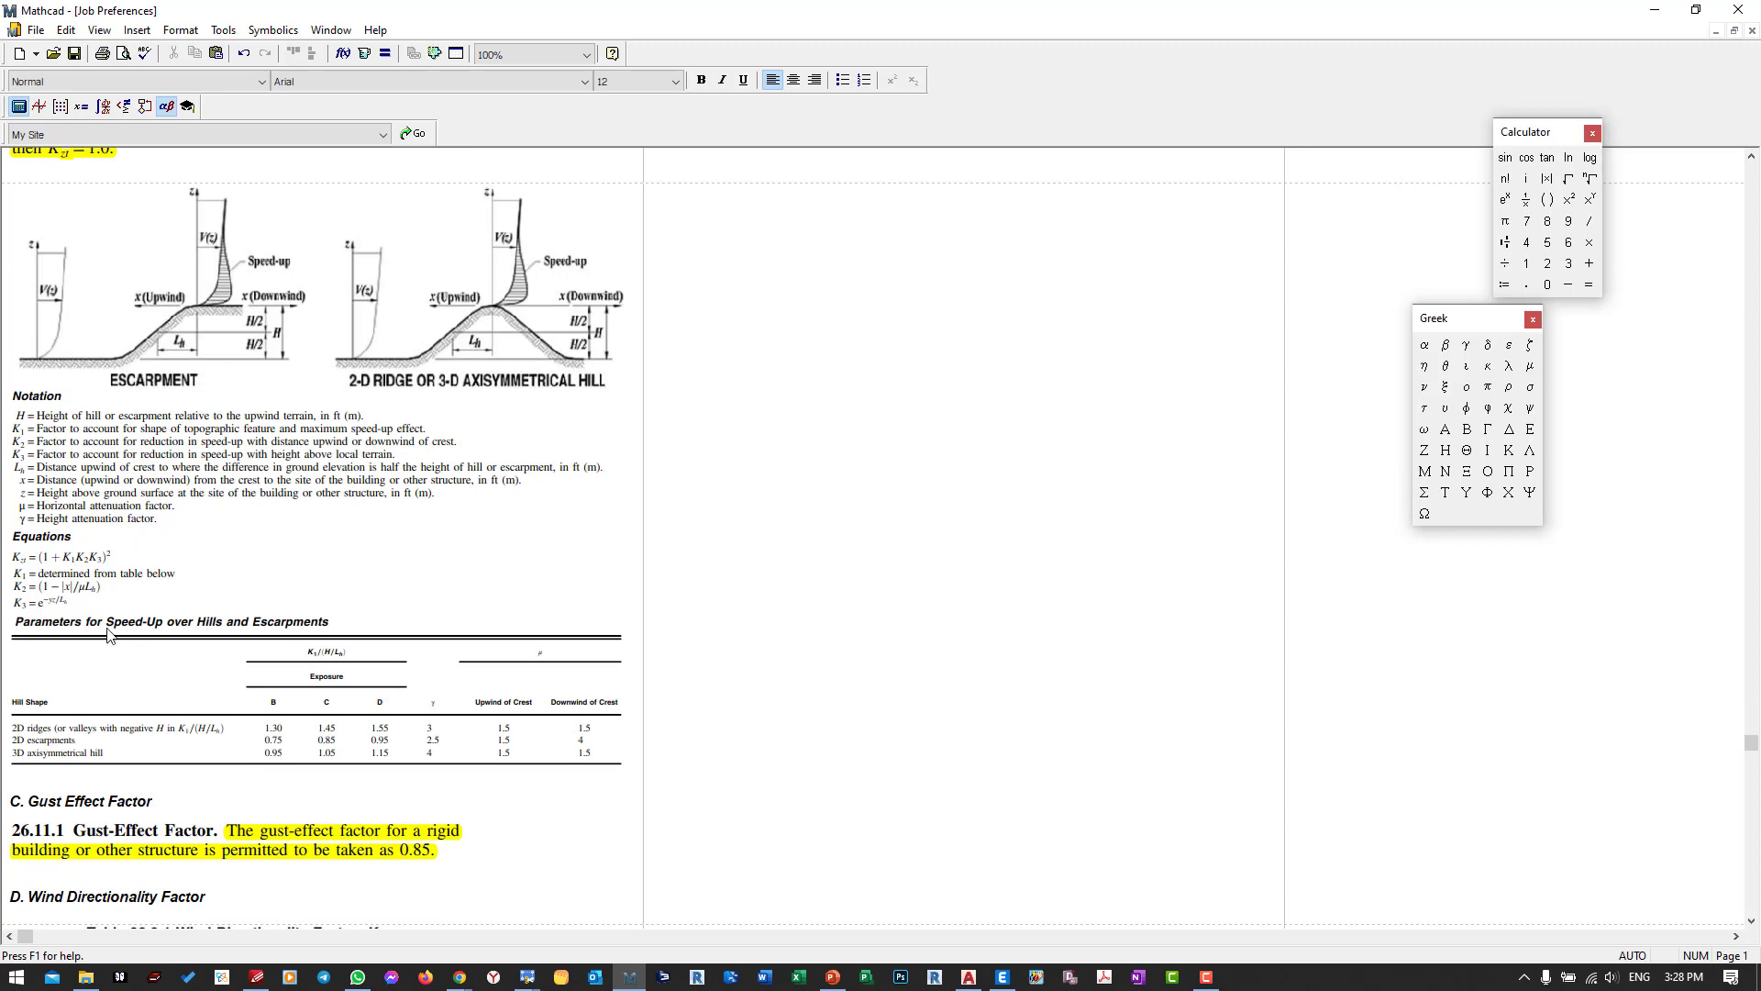
pyautogui.scroll(3, 33, 536)
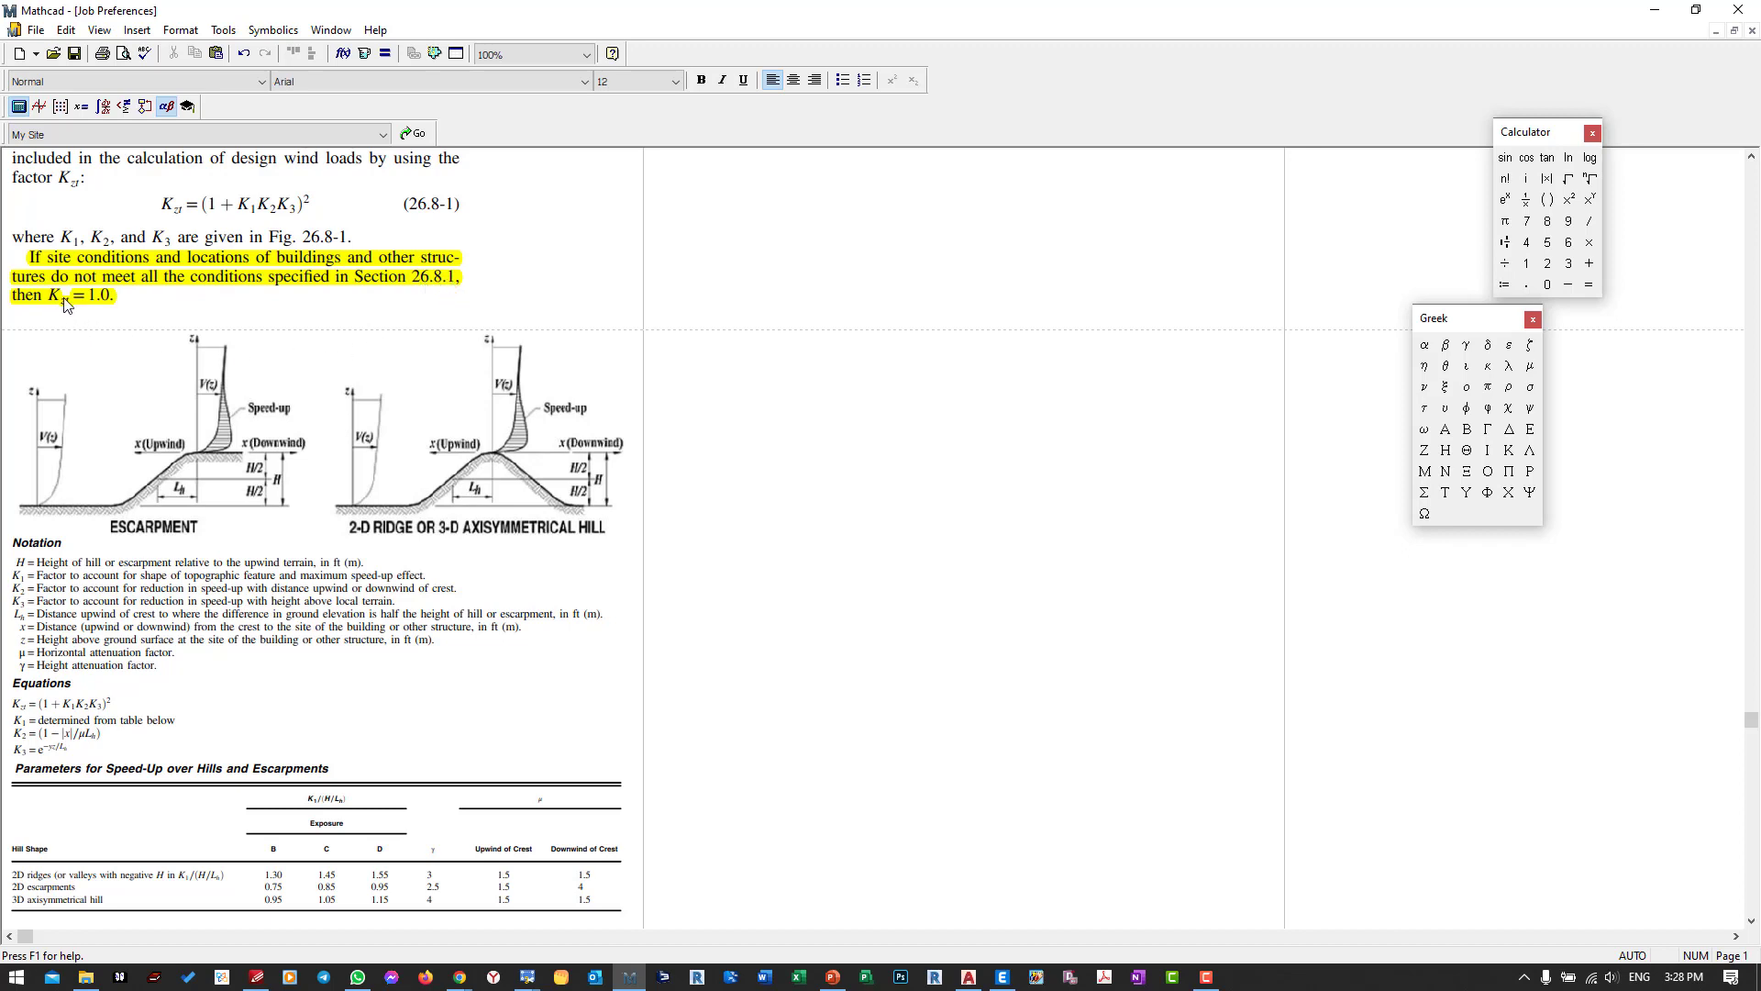
pyautogui.scroll(5, 83, 312)
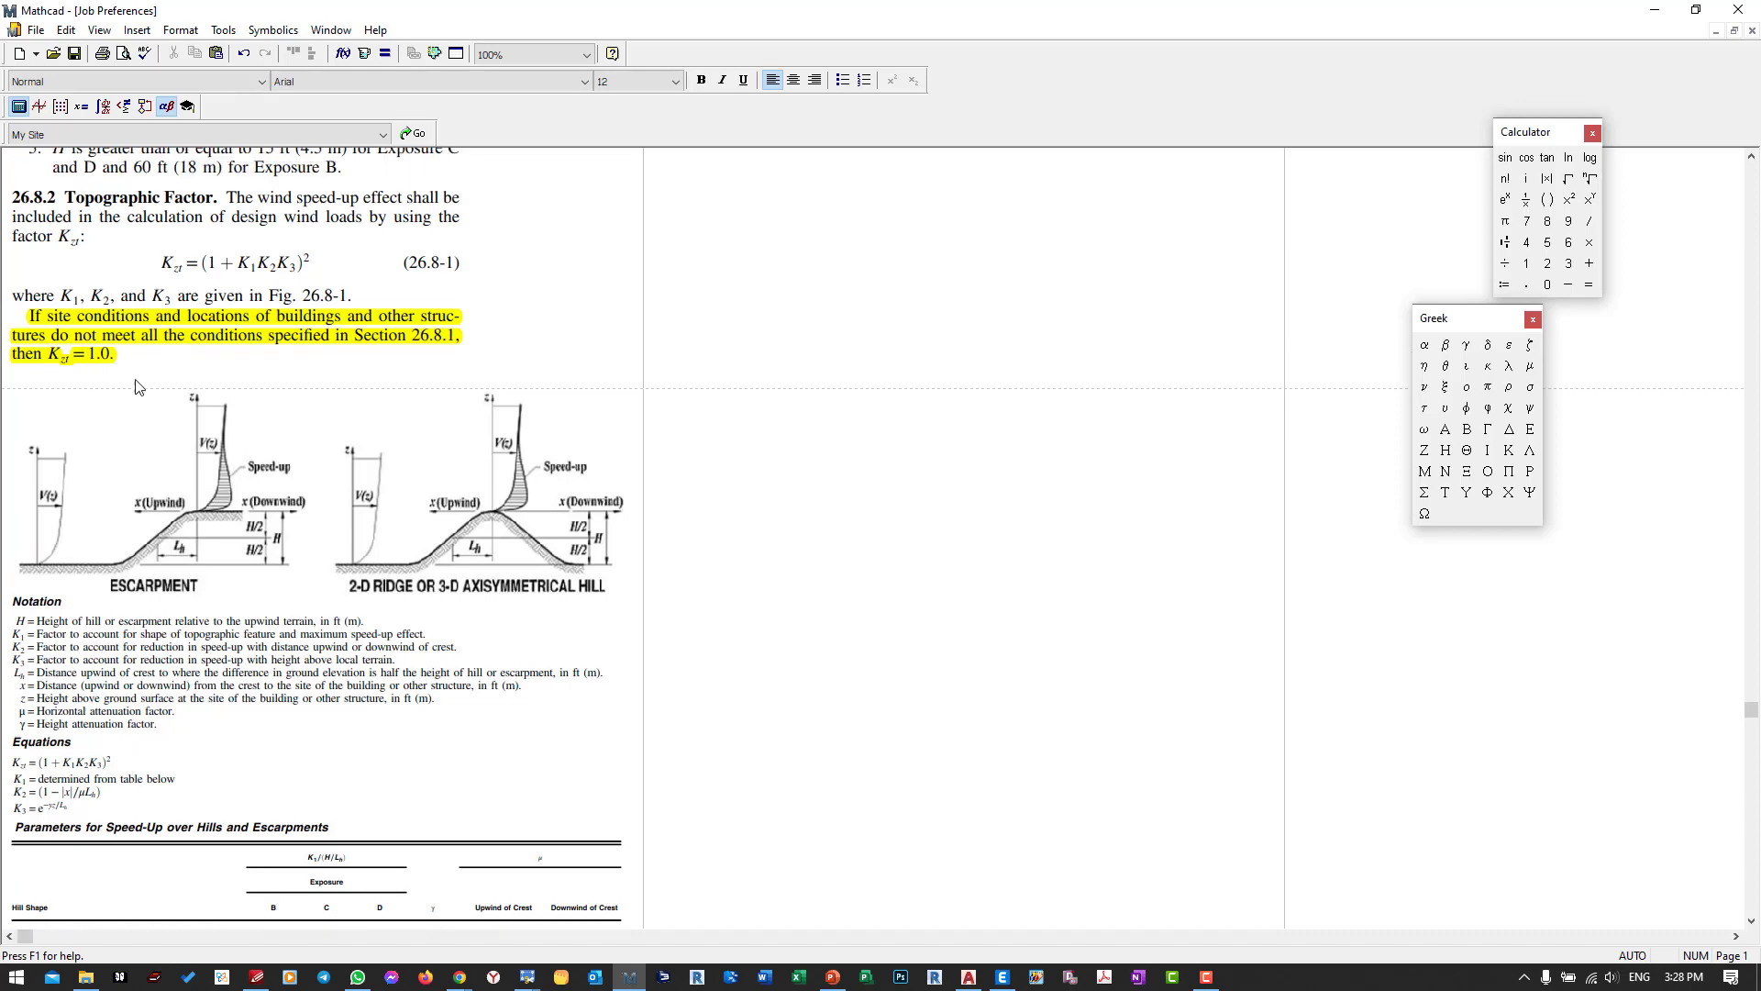
# Read the 26.8.1 wind speed-up conditions in Mathcad, and keep the topographical factor Kzt at 1 in ETABS.
pyautogui.scroll(6, 135, 385)
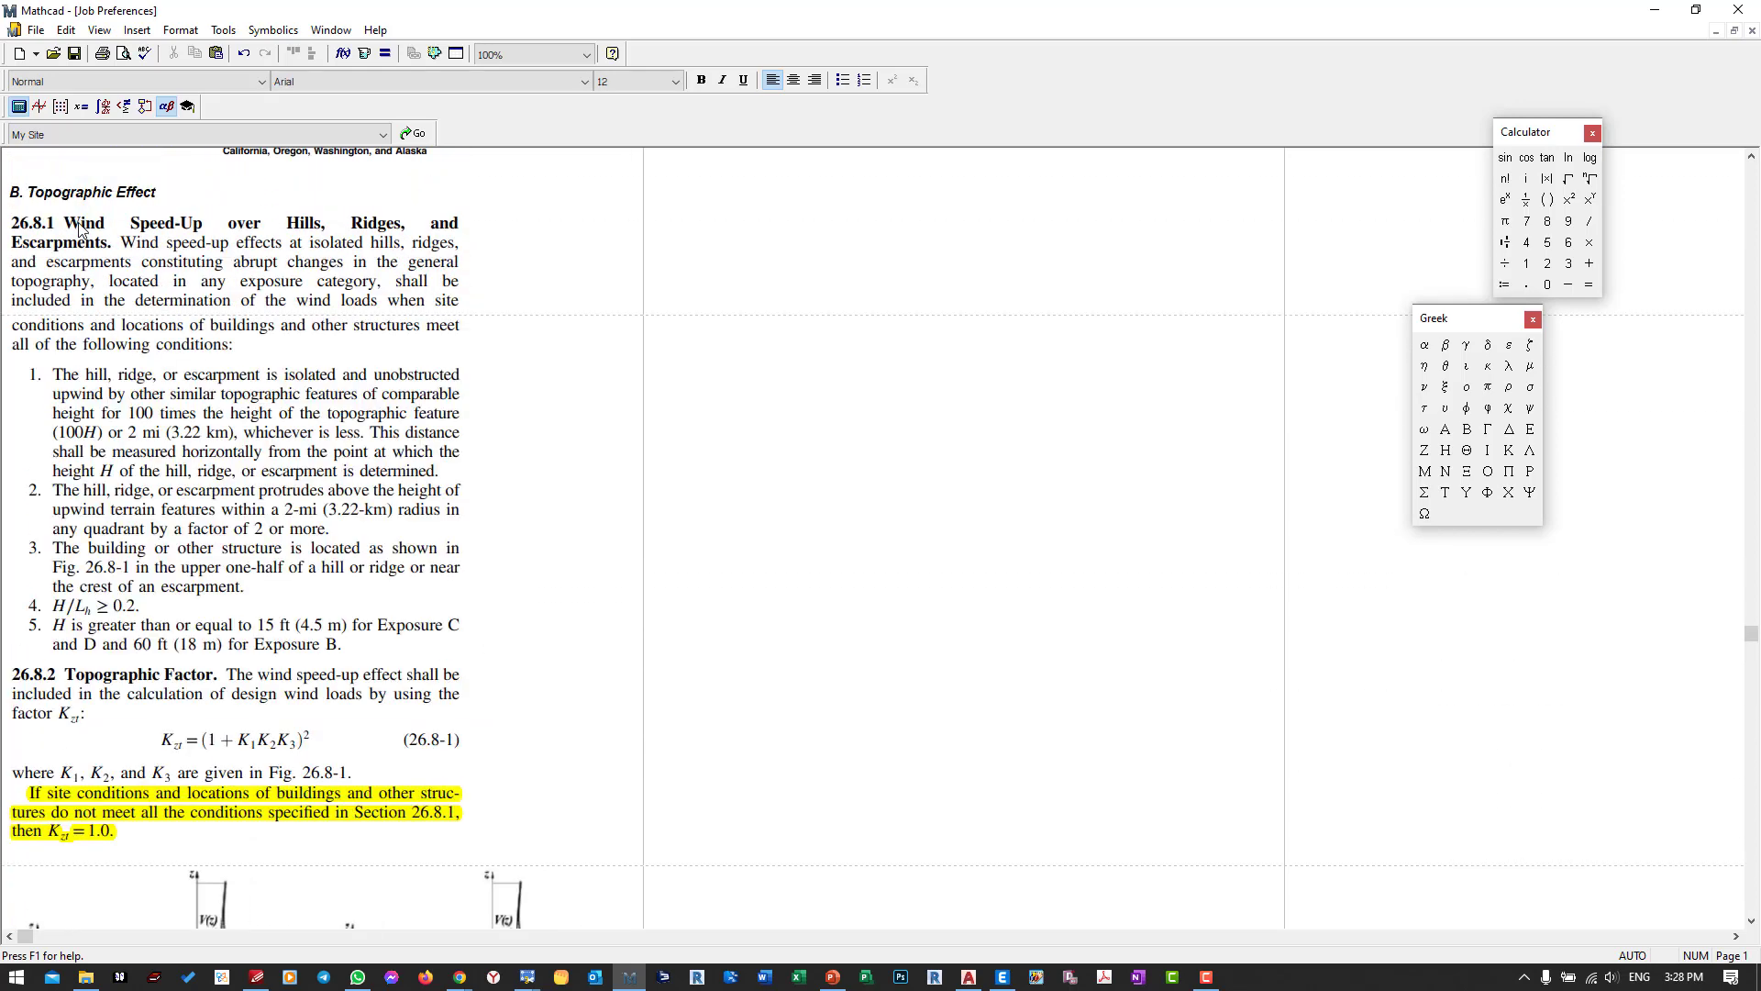
pyautogui.scroll(2, 79, 225)
pyautogui.scroll(-1, 117, 339)
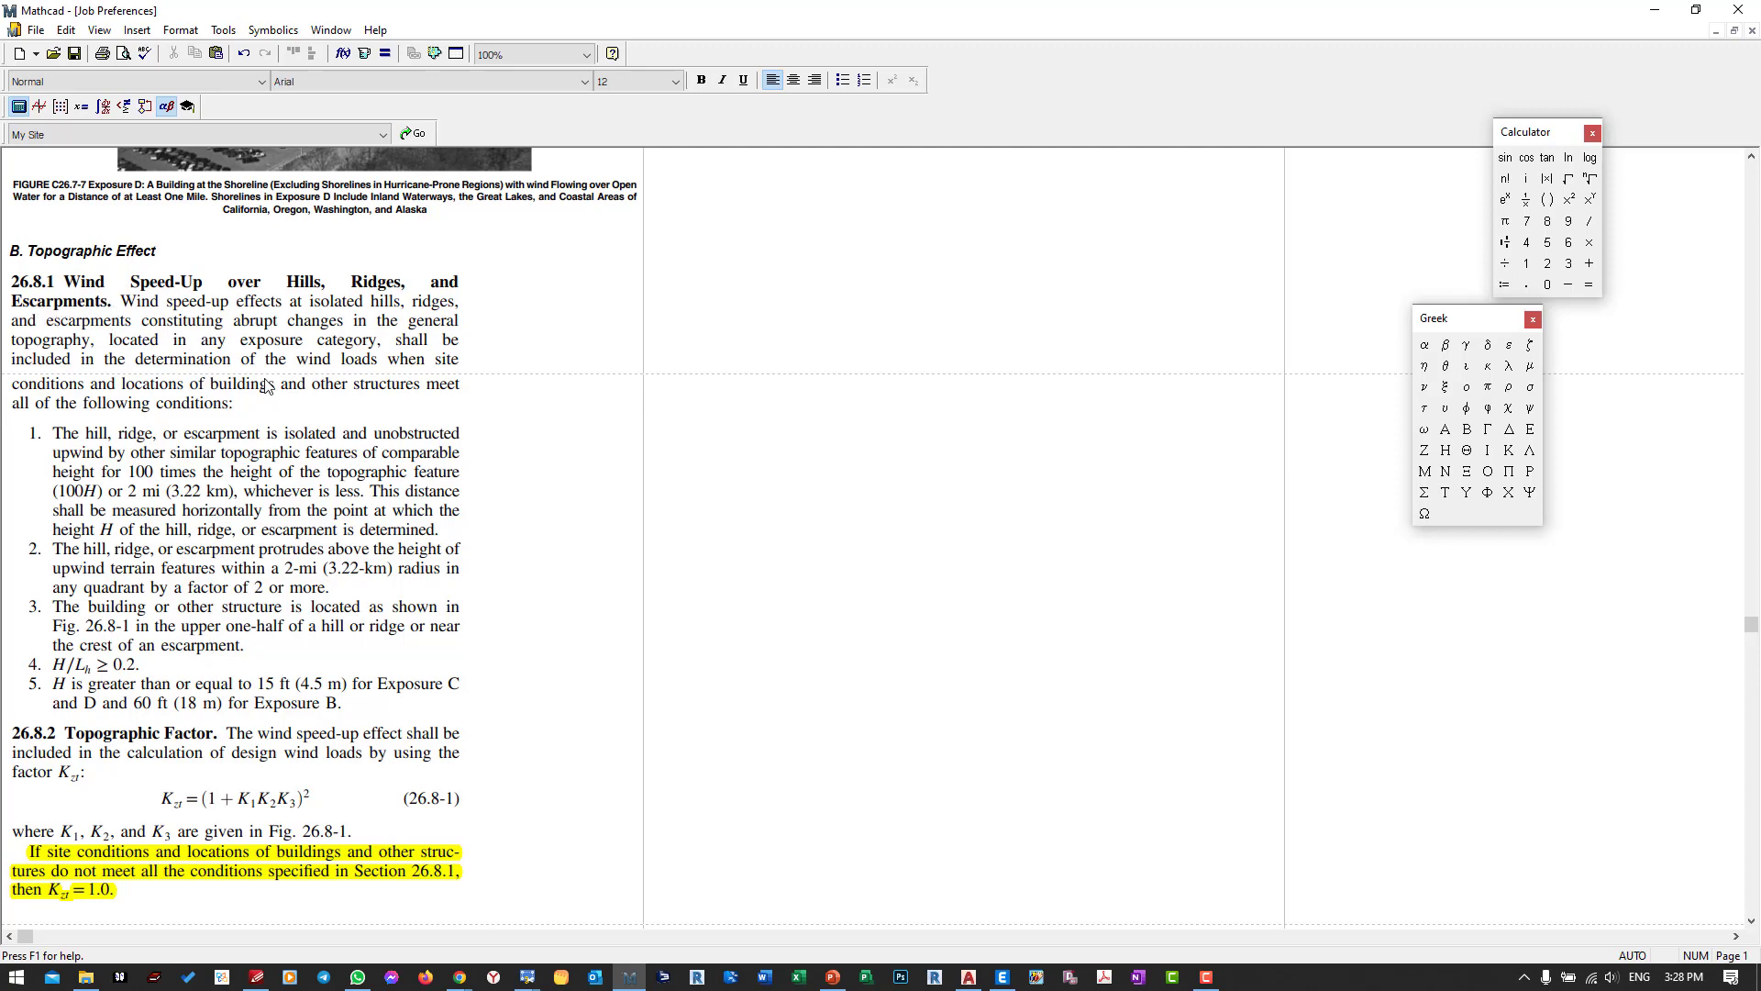
pyautogui.scroll(-3, 337, 592)
pyautogui.scroll(-1, 299, 577)
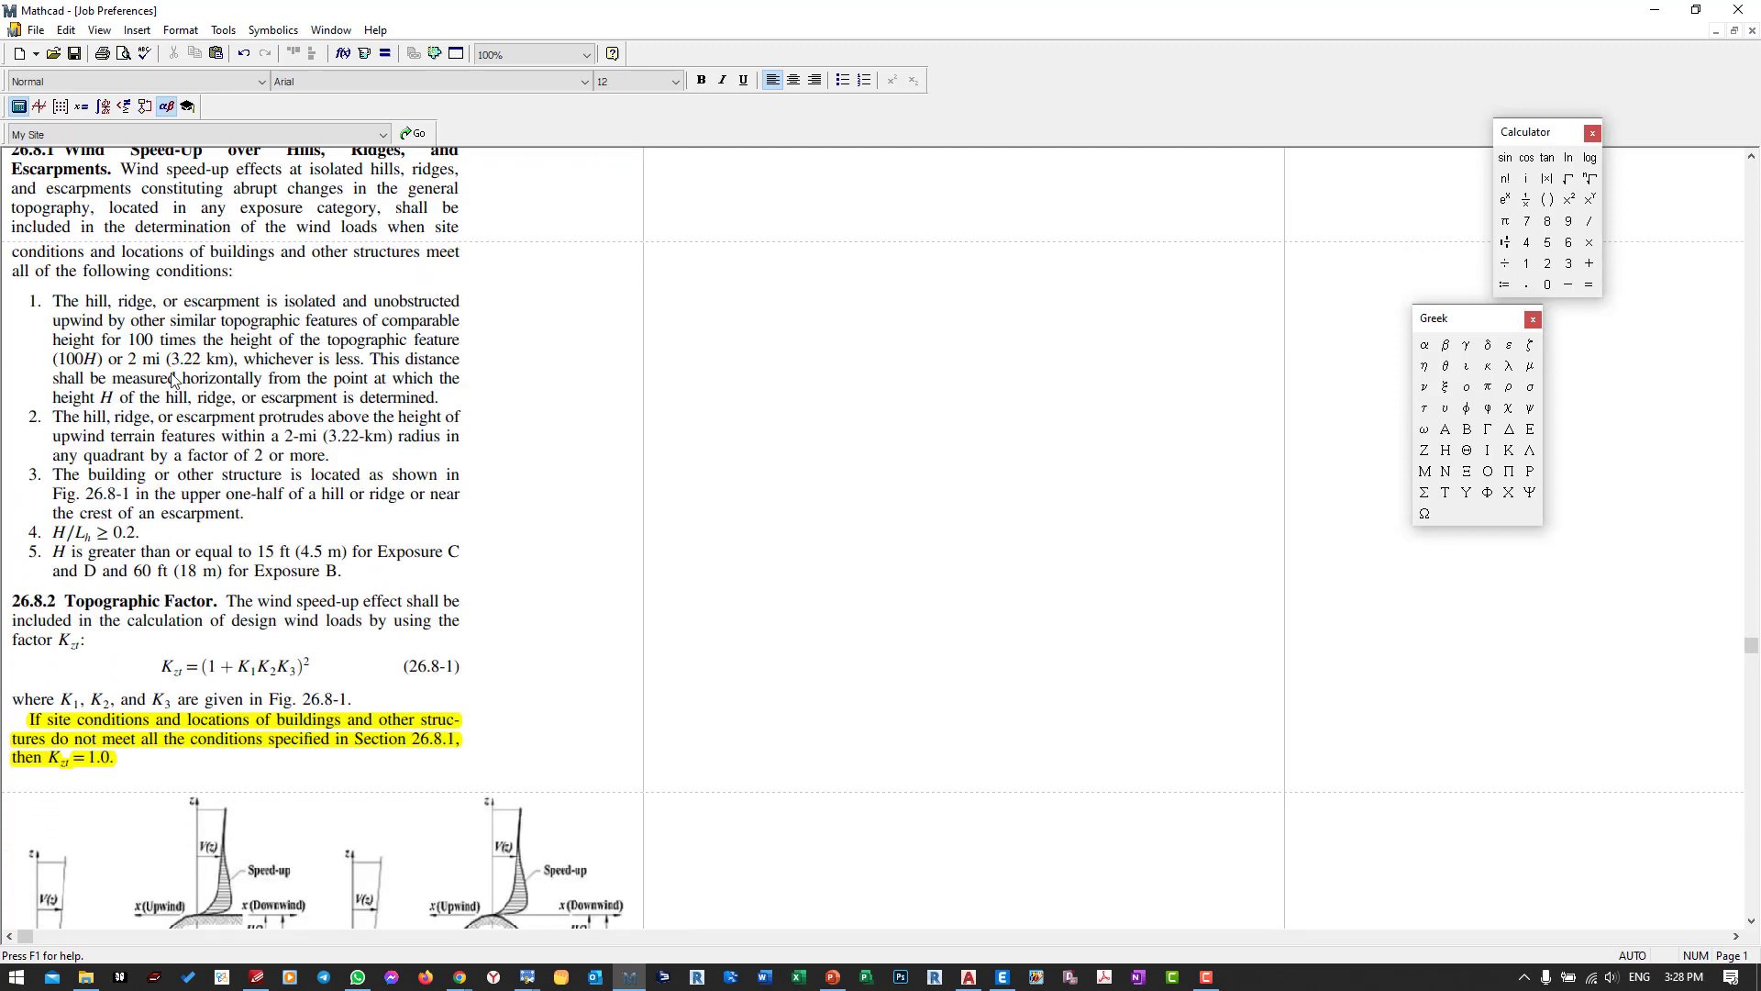
pyautogui.scroll(-3, 280, 376)
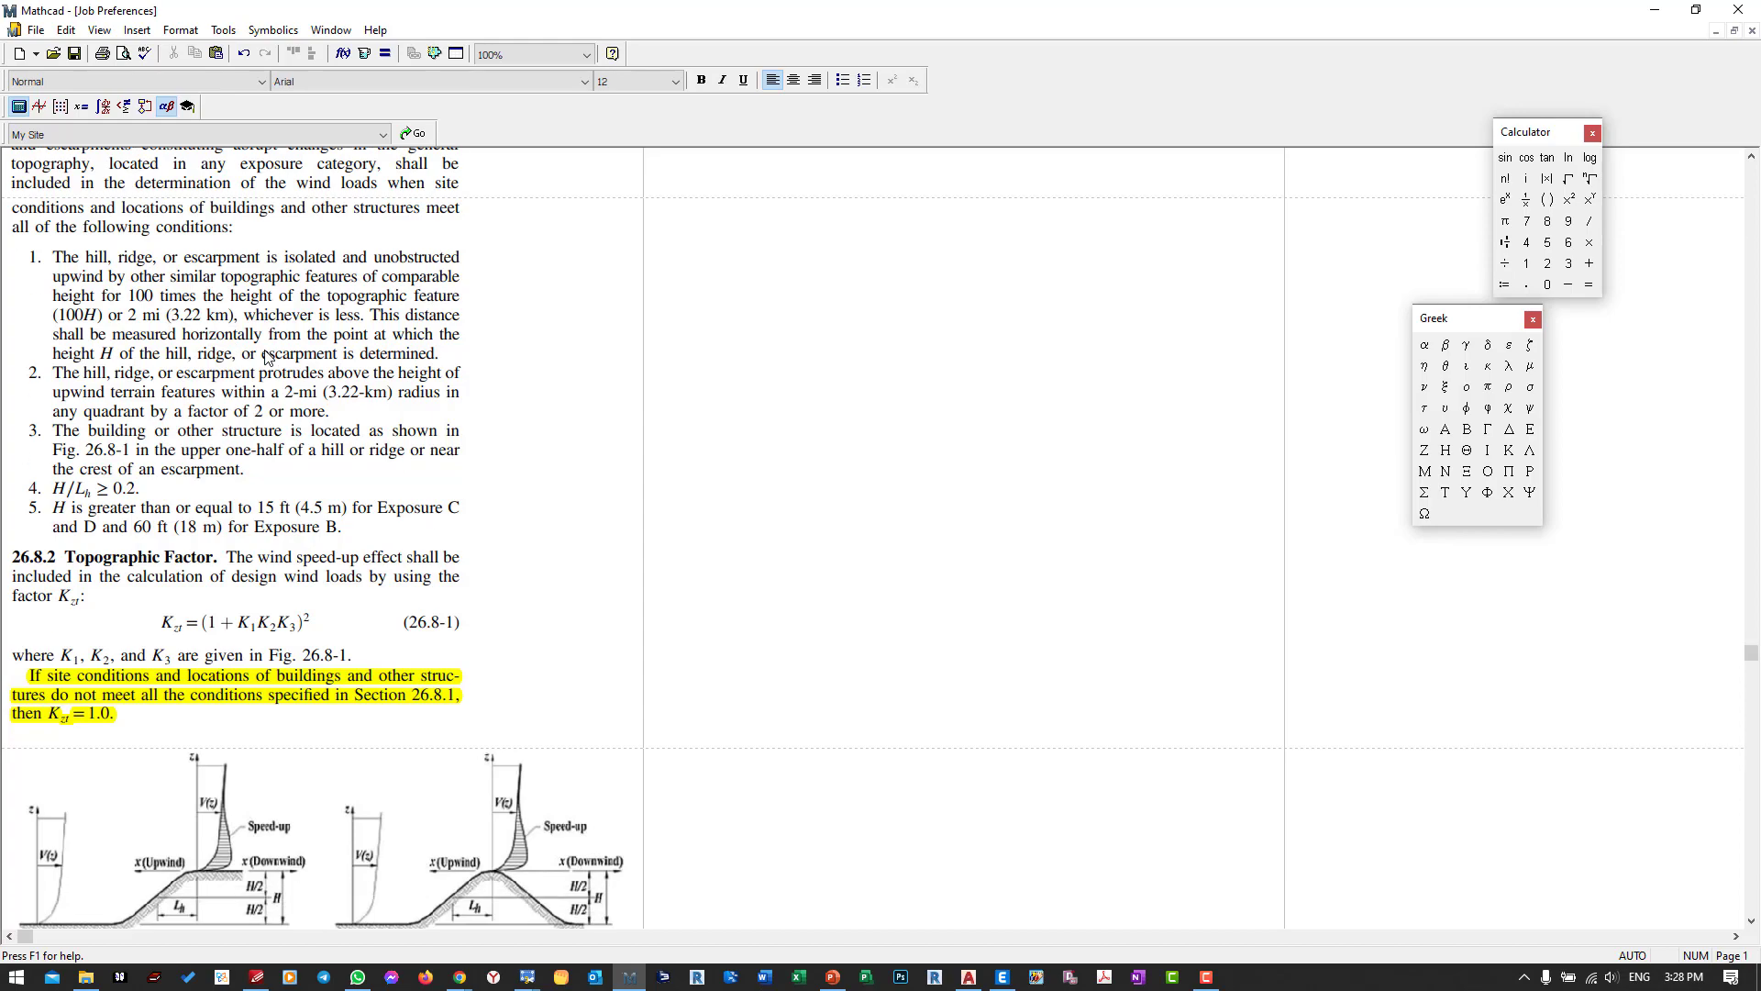
pyautogui.click(1003, 977)
pyautogui.click(621, 320)
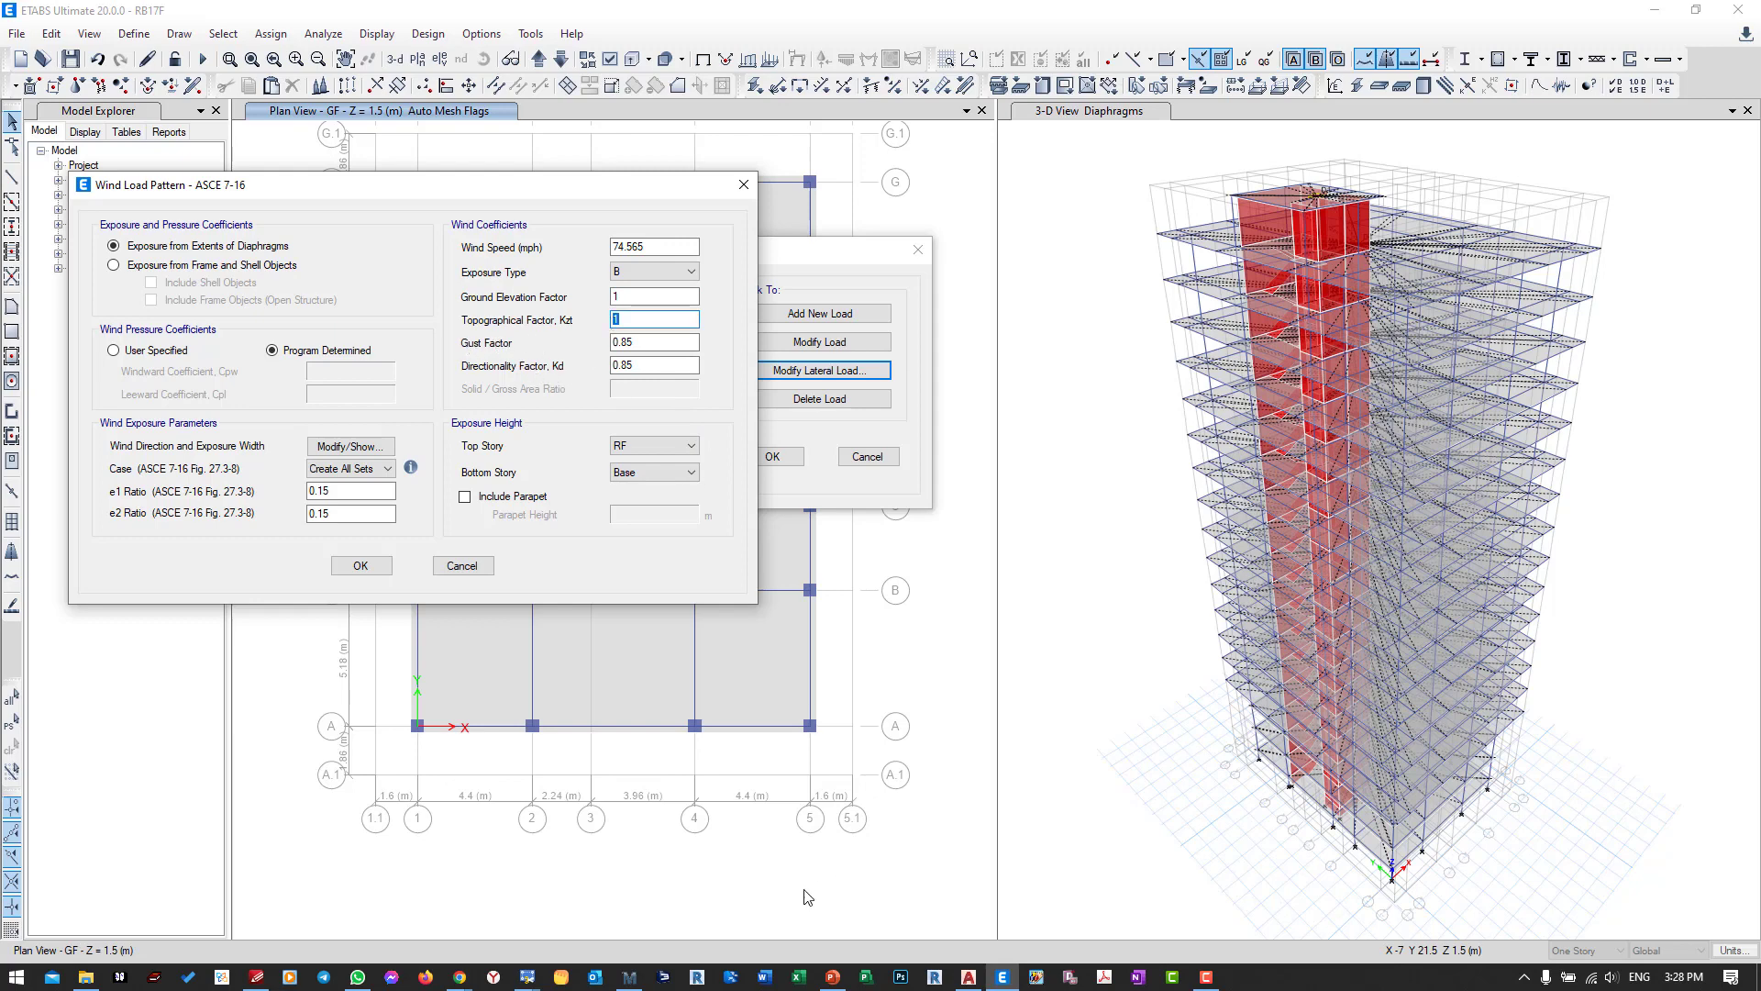
# Check the 26.11.1 gust-effect factor clause in Mathcad, and keep the gust factor at 0.85 in ETABS.
pyautogui.click(629, 977)
pyautogui.scroll(-3, 167, 681)
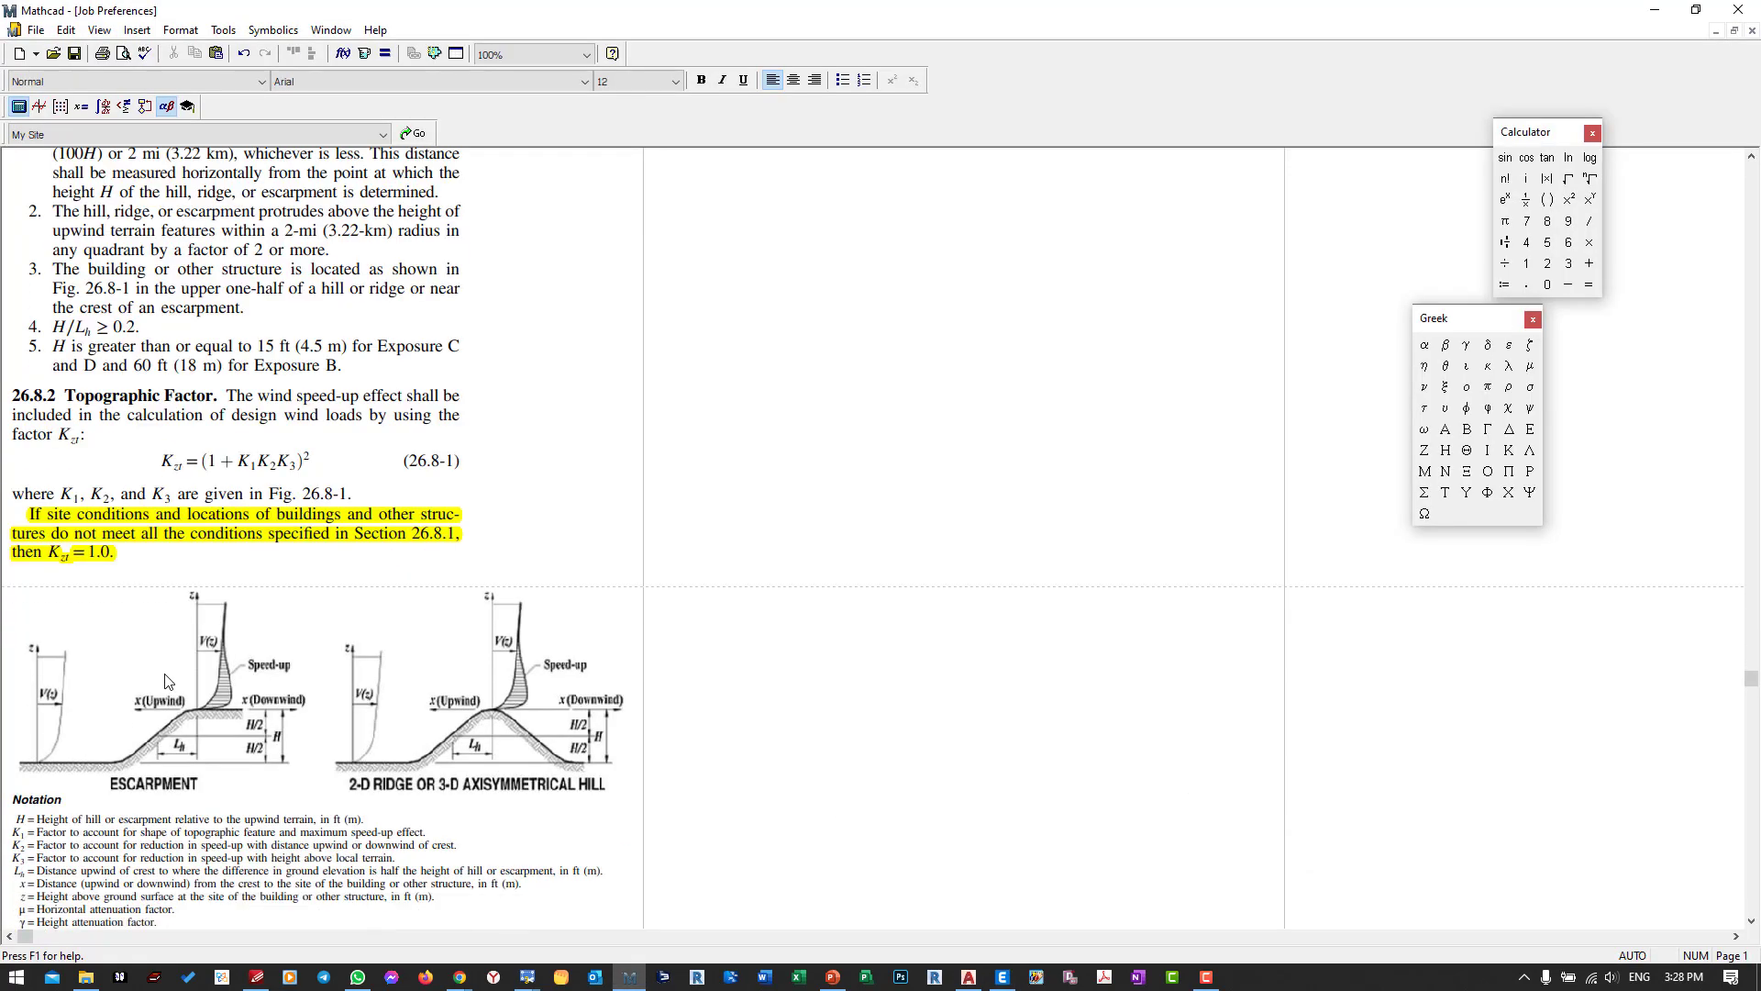
pyautogui.scroll(-10, 167, 680)
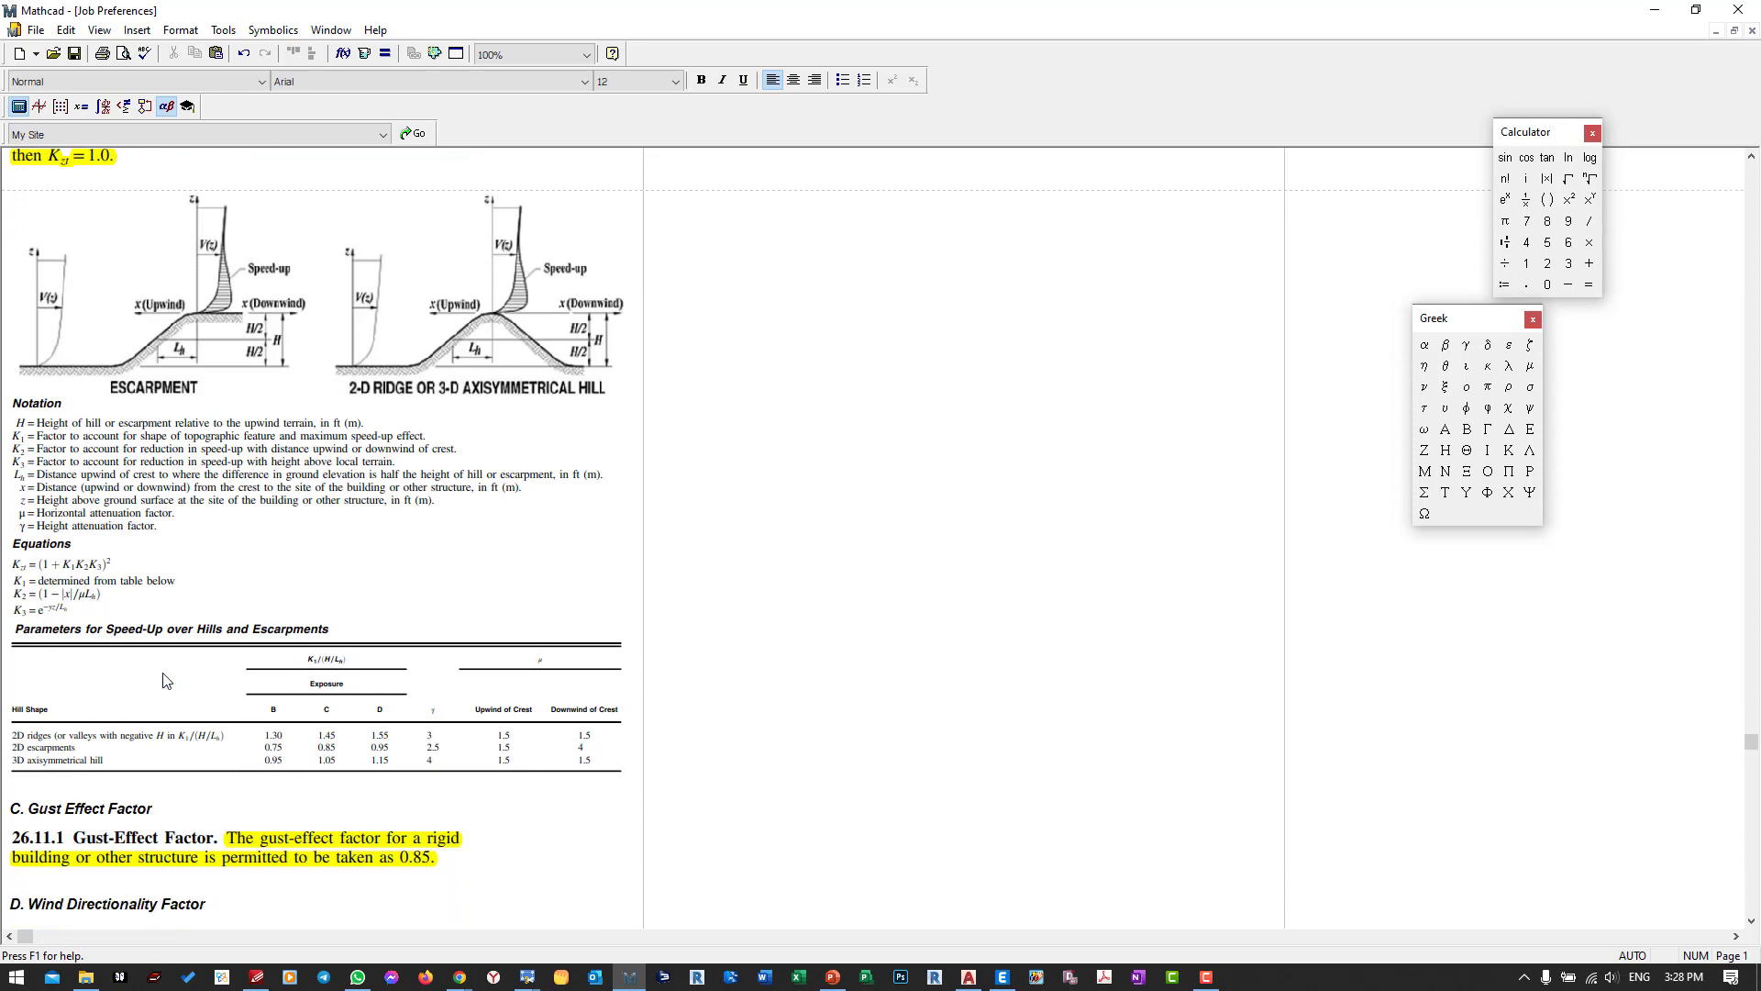
pyautogui.scroll(-5, 166, 680)
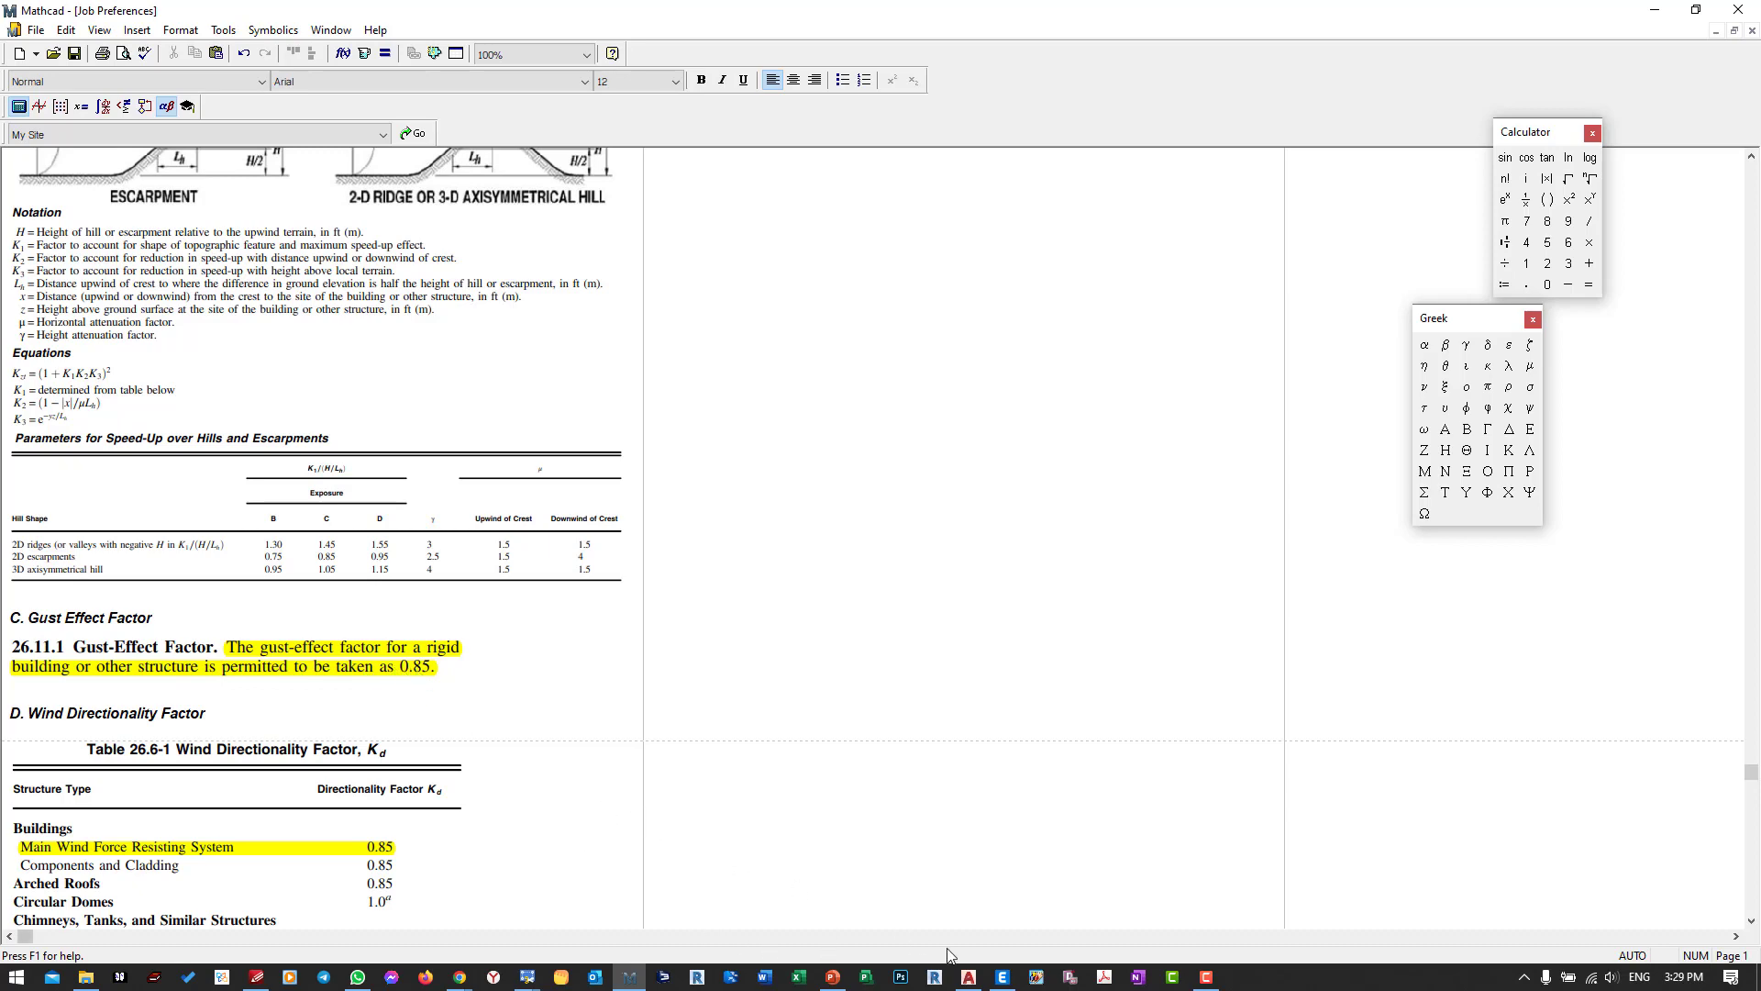
pyautogui.click(1002, 977)
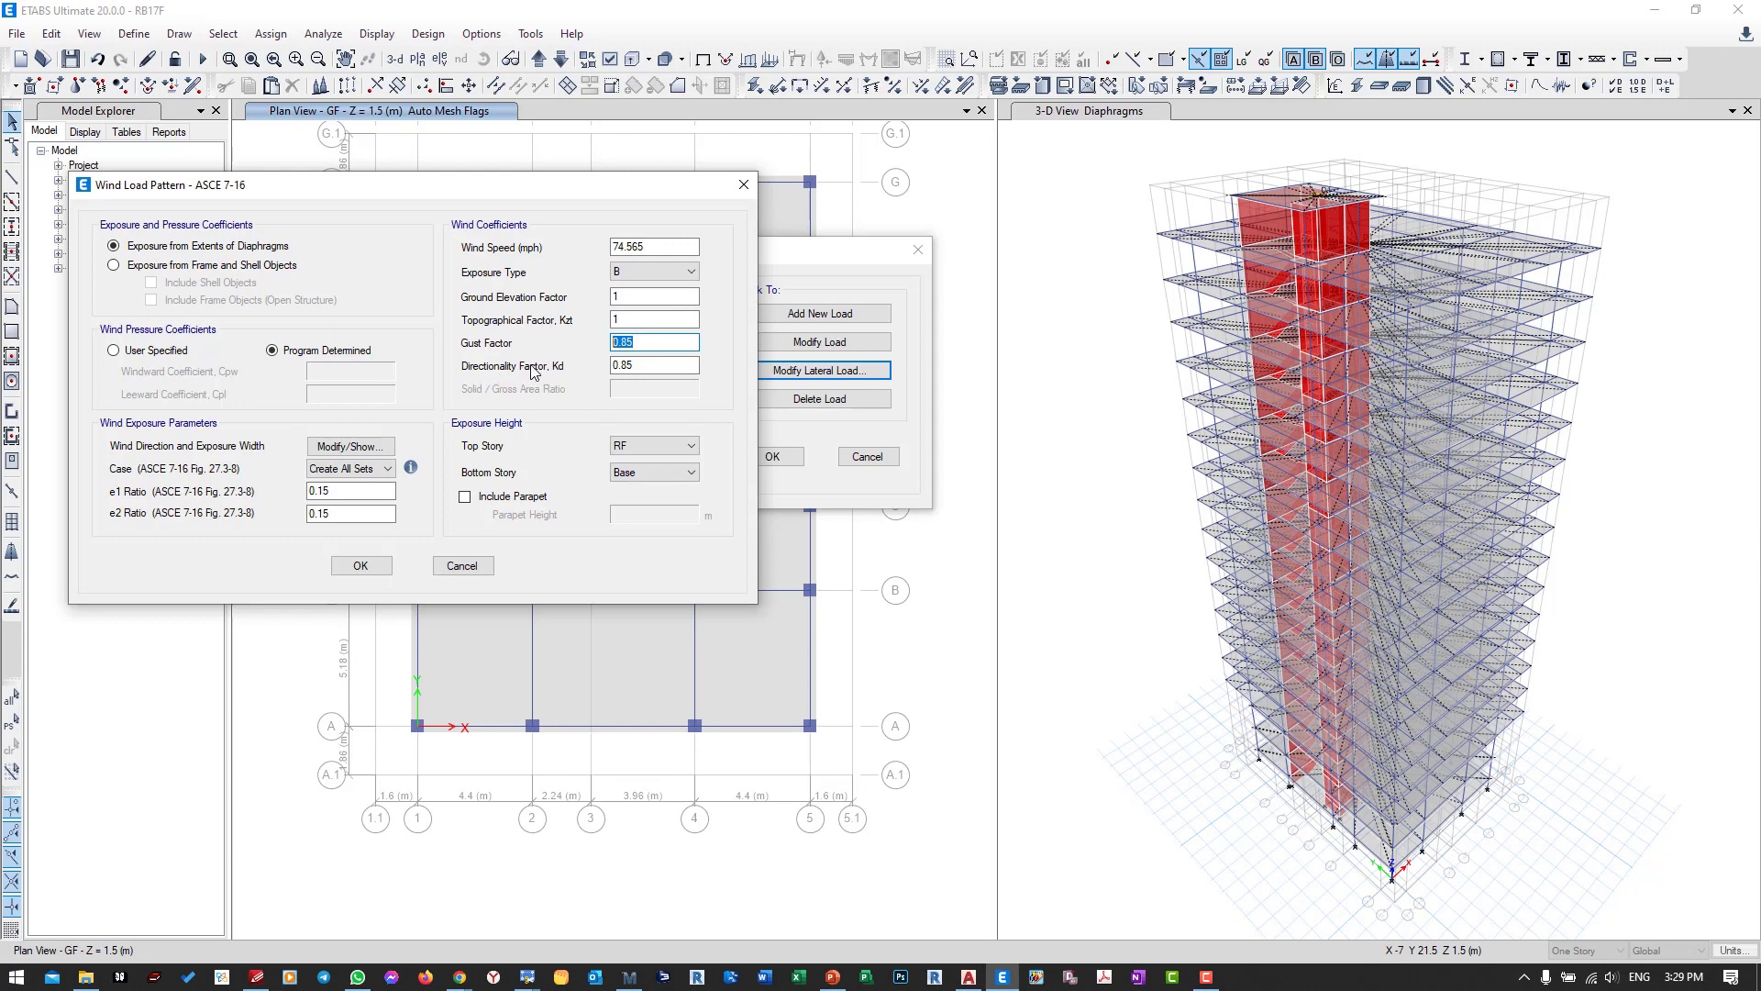
# Check Table 26.6-1 in Mathcad for the main wind force resisting system, and keep the directionality factor Kd at 0.85 in ETABS.
pyautogui.click(628, 978)
pyautogui.scroll(-5, 67, 621)
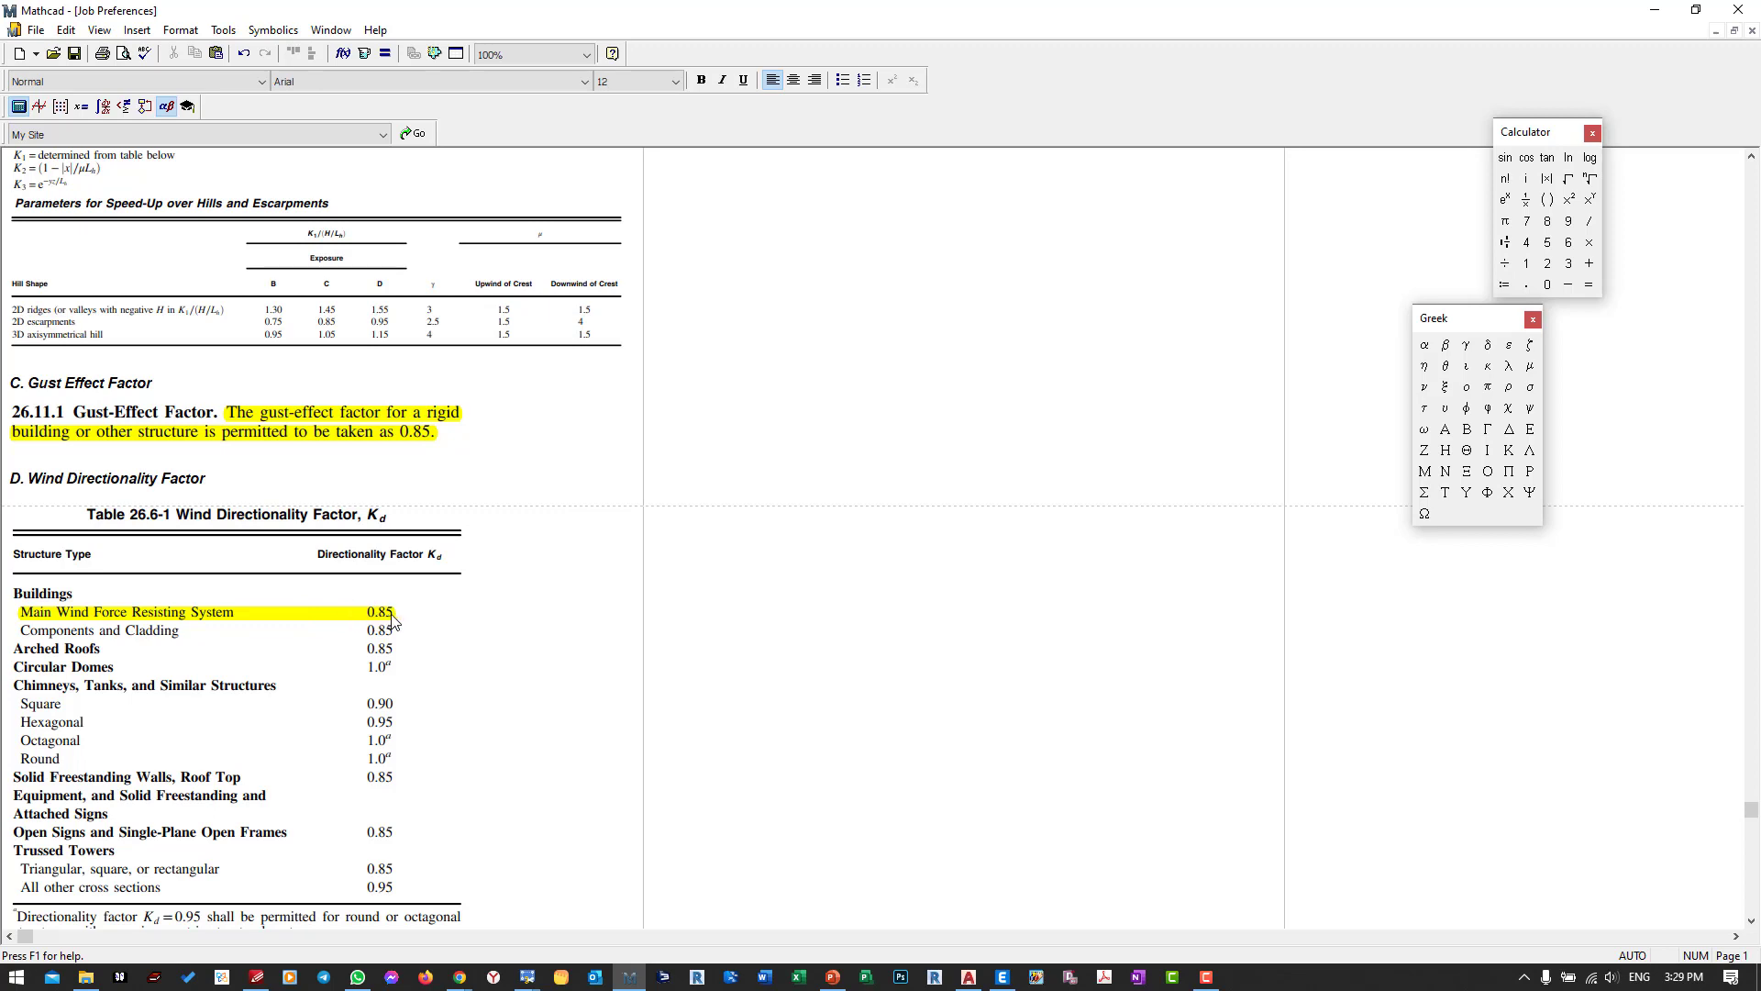
pyautogui.scroll(-2, 166, 678)
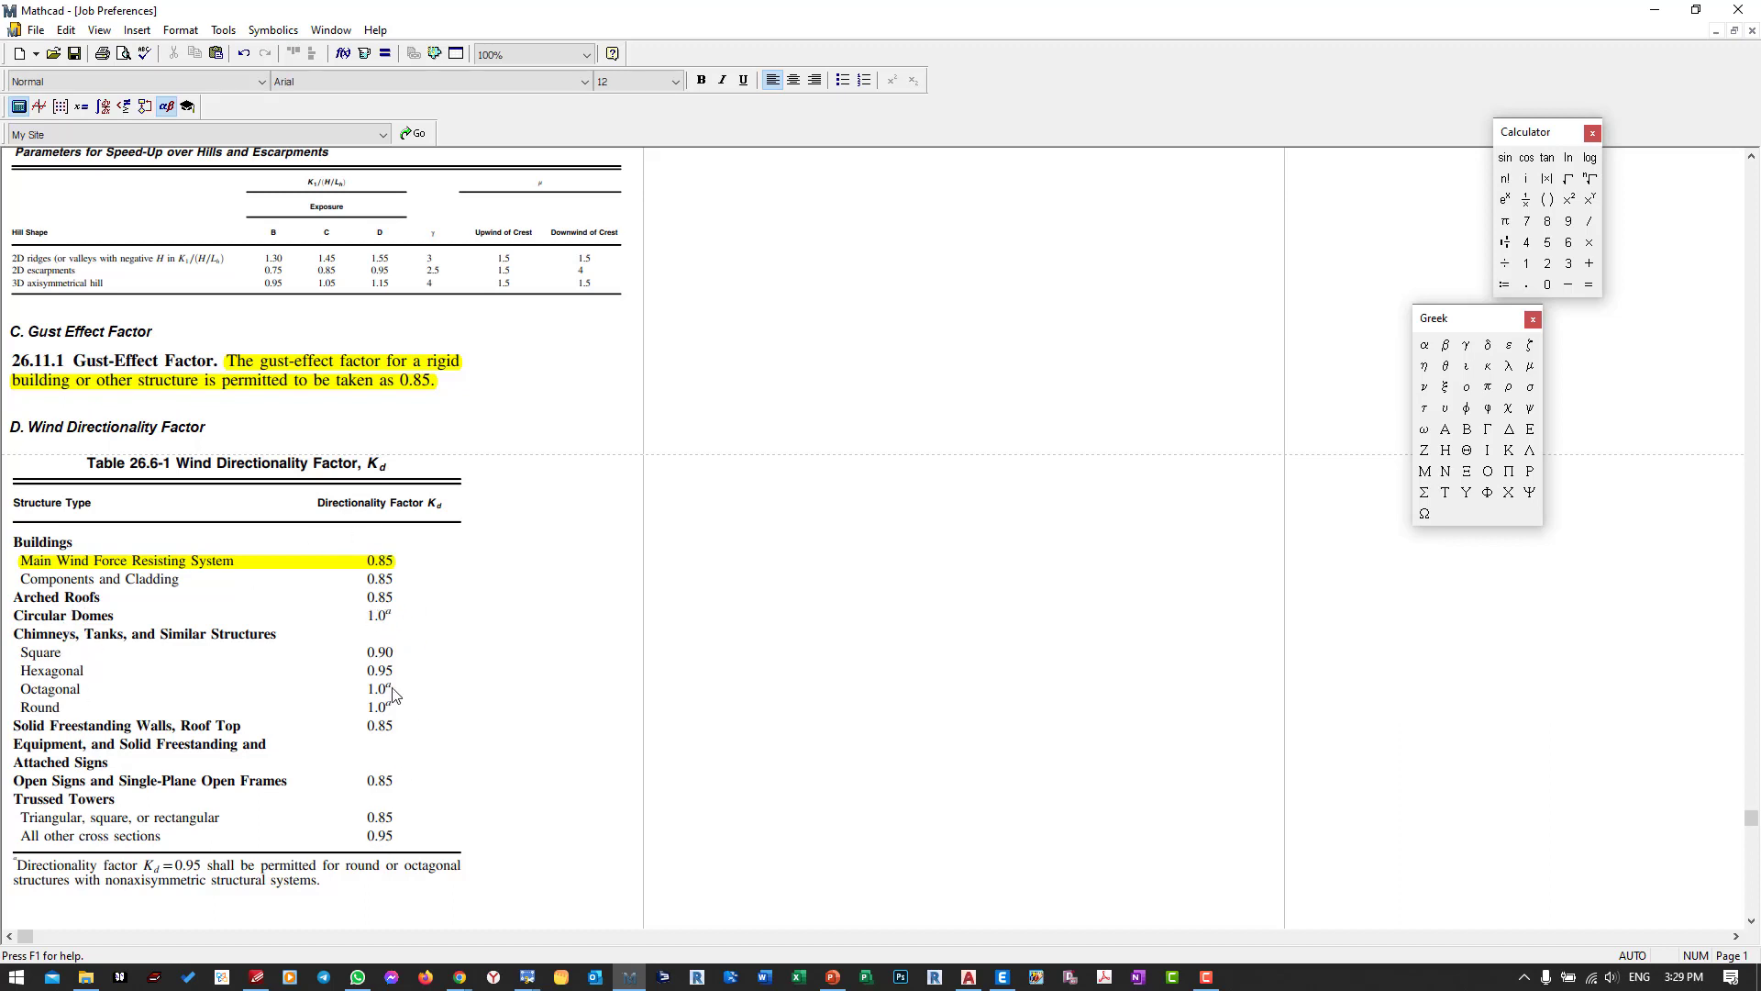
pyautogui.click(1001, 976)
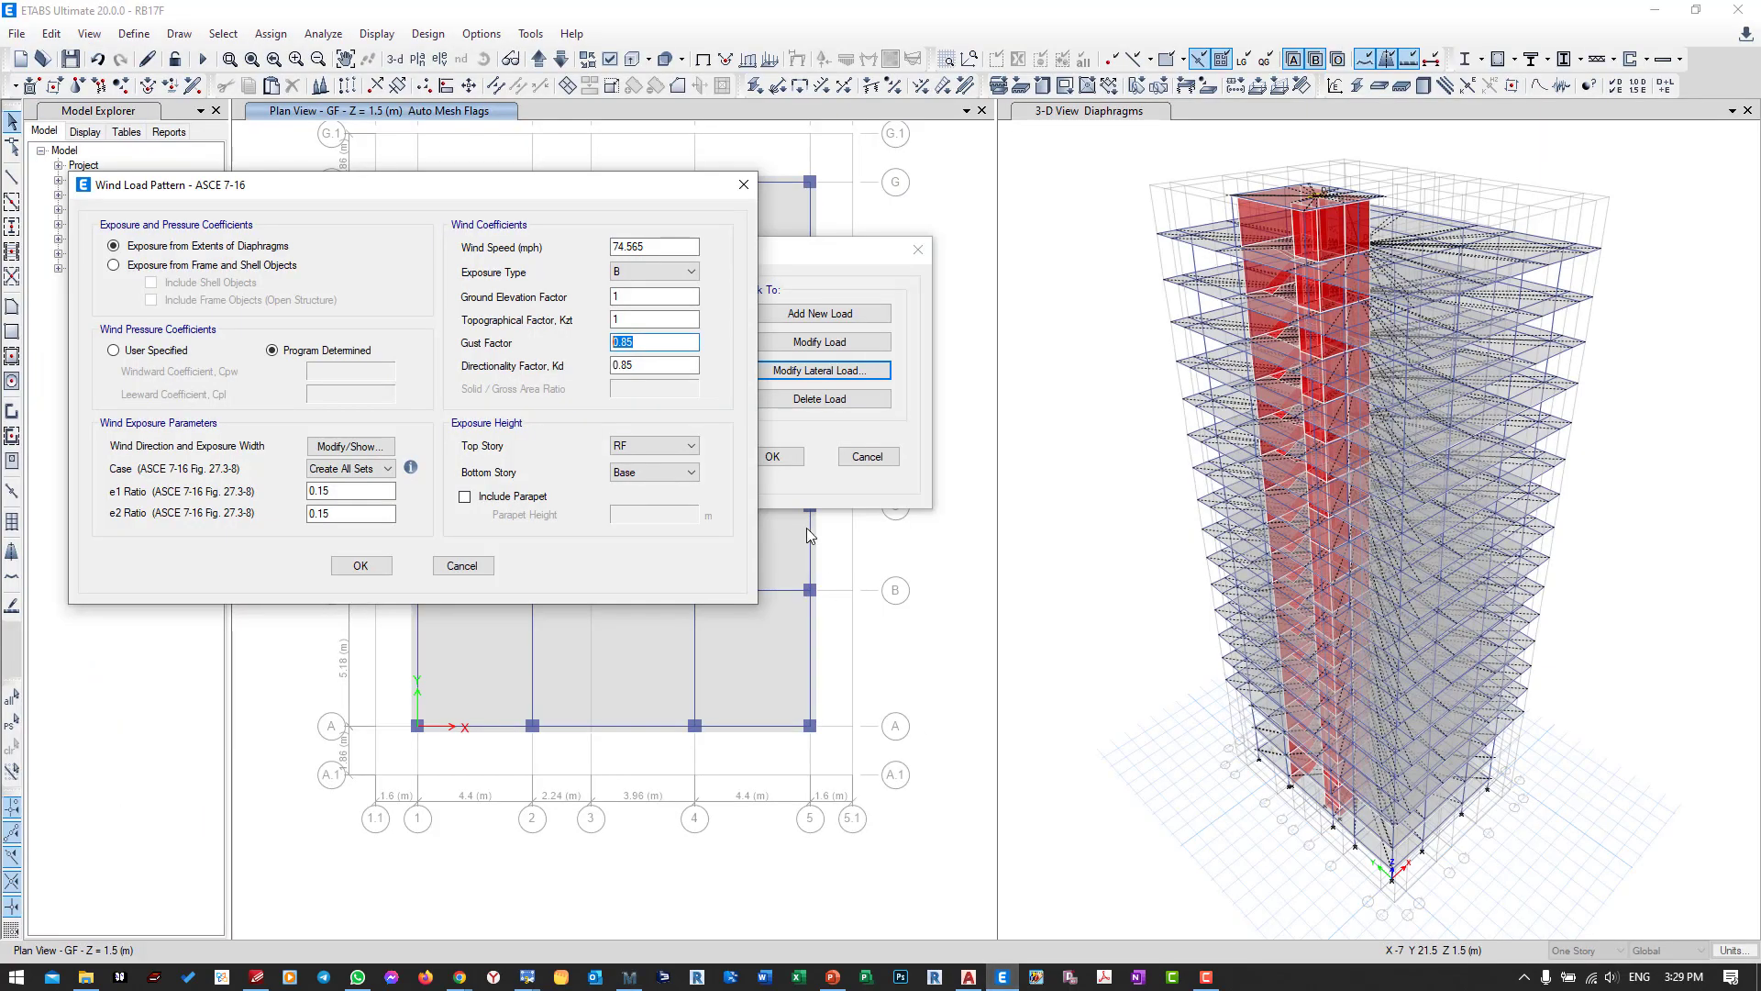
pyautogui.doubleClick(612, 368)
# Set the wind exposure height from top story RF to bottom story Base, and accept the wind load and load pattern definitions.
pyautogui.click(632, 449)
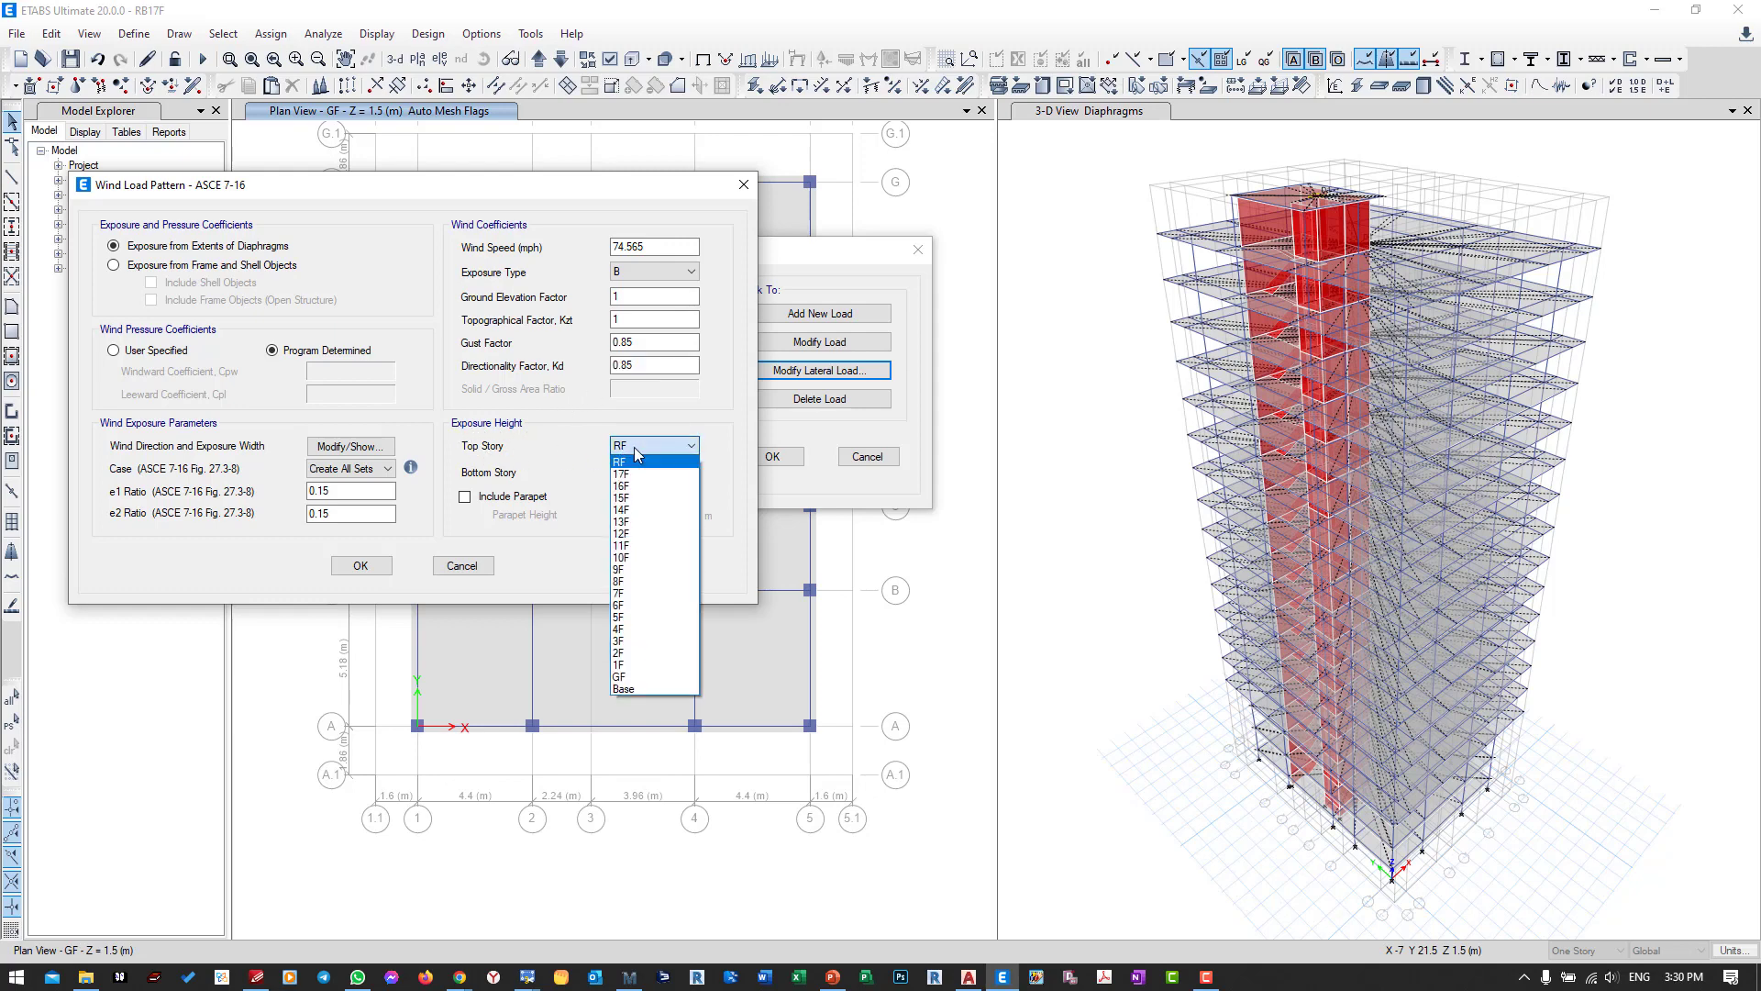
pyautogui.click(634, 464)
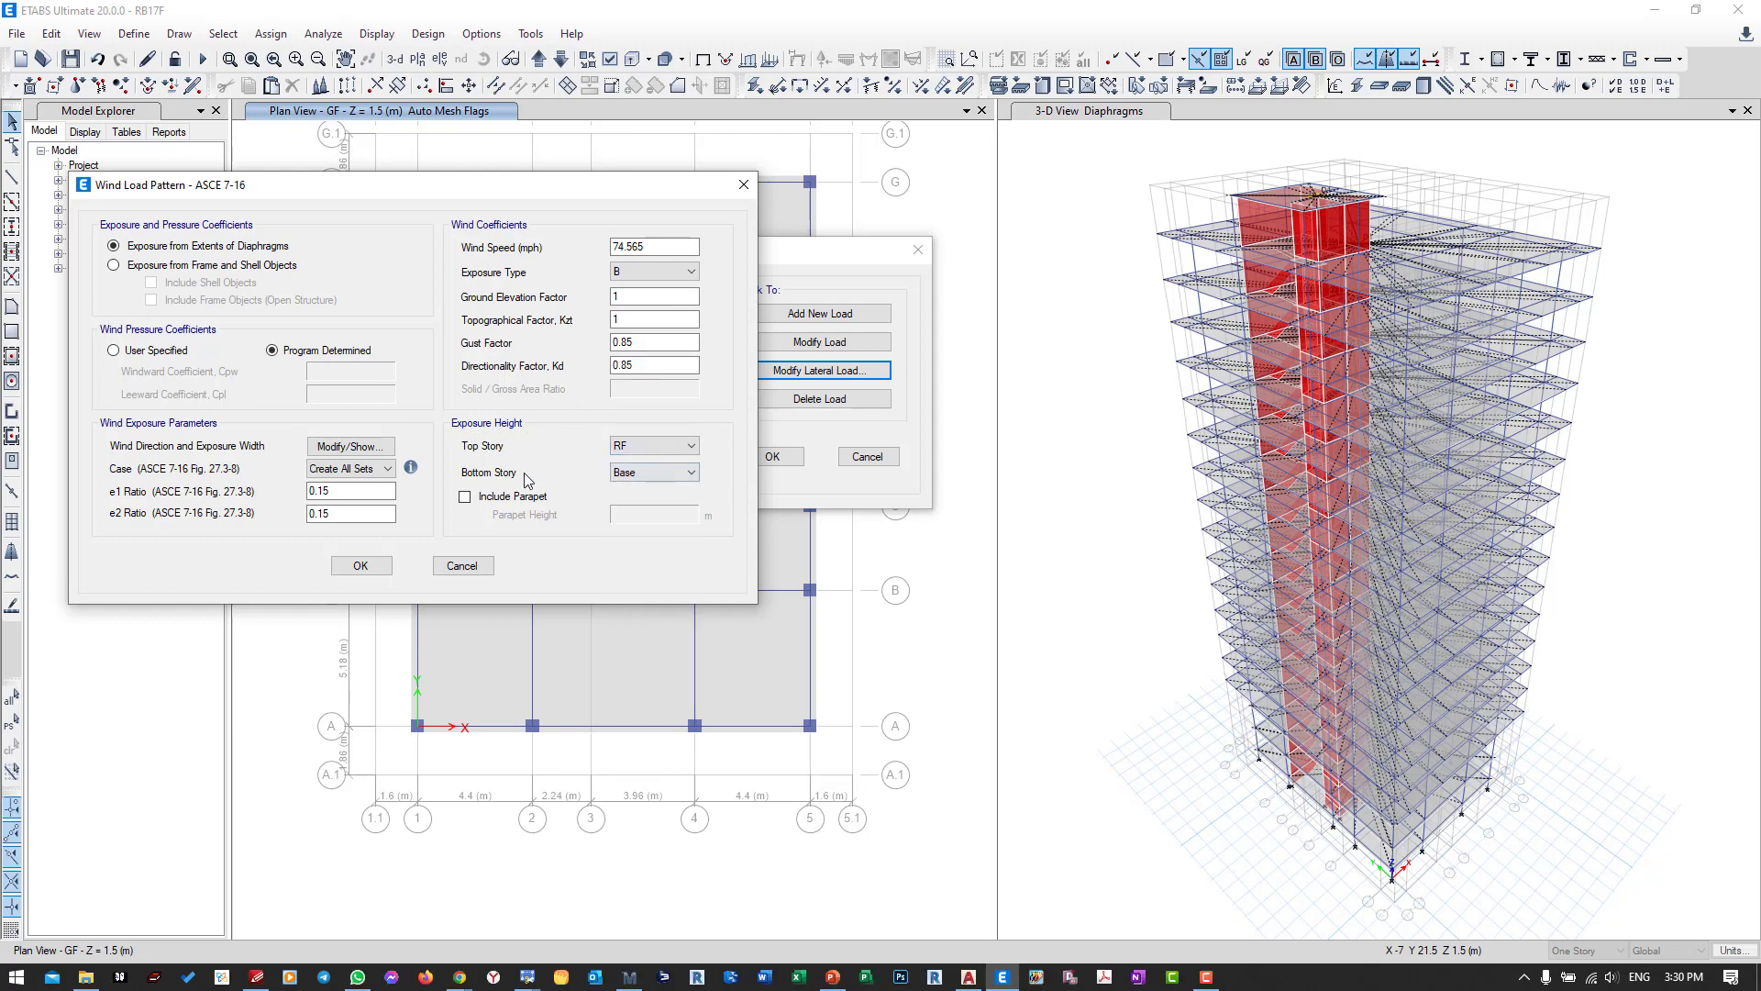
pyautogui.click(632, 473)
pyautogui.click(635, 704)
pyautogui.click(361, 566)
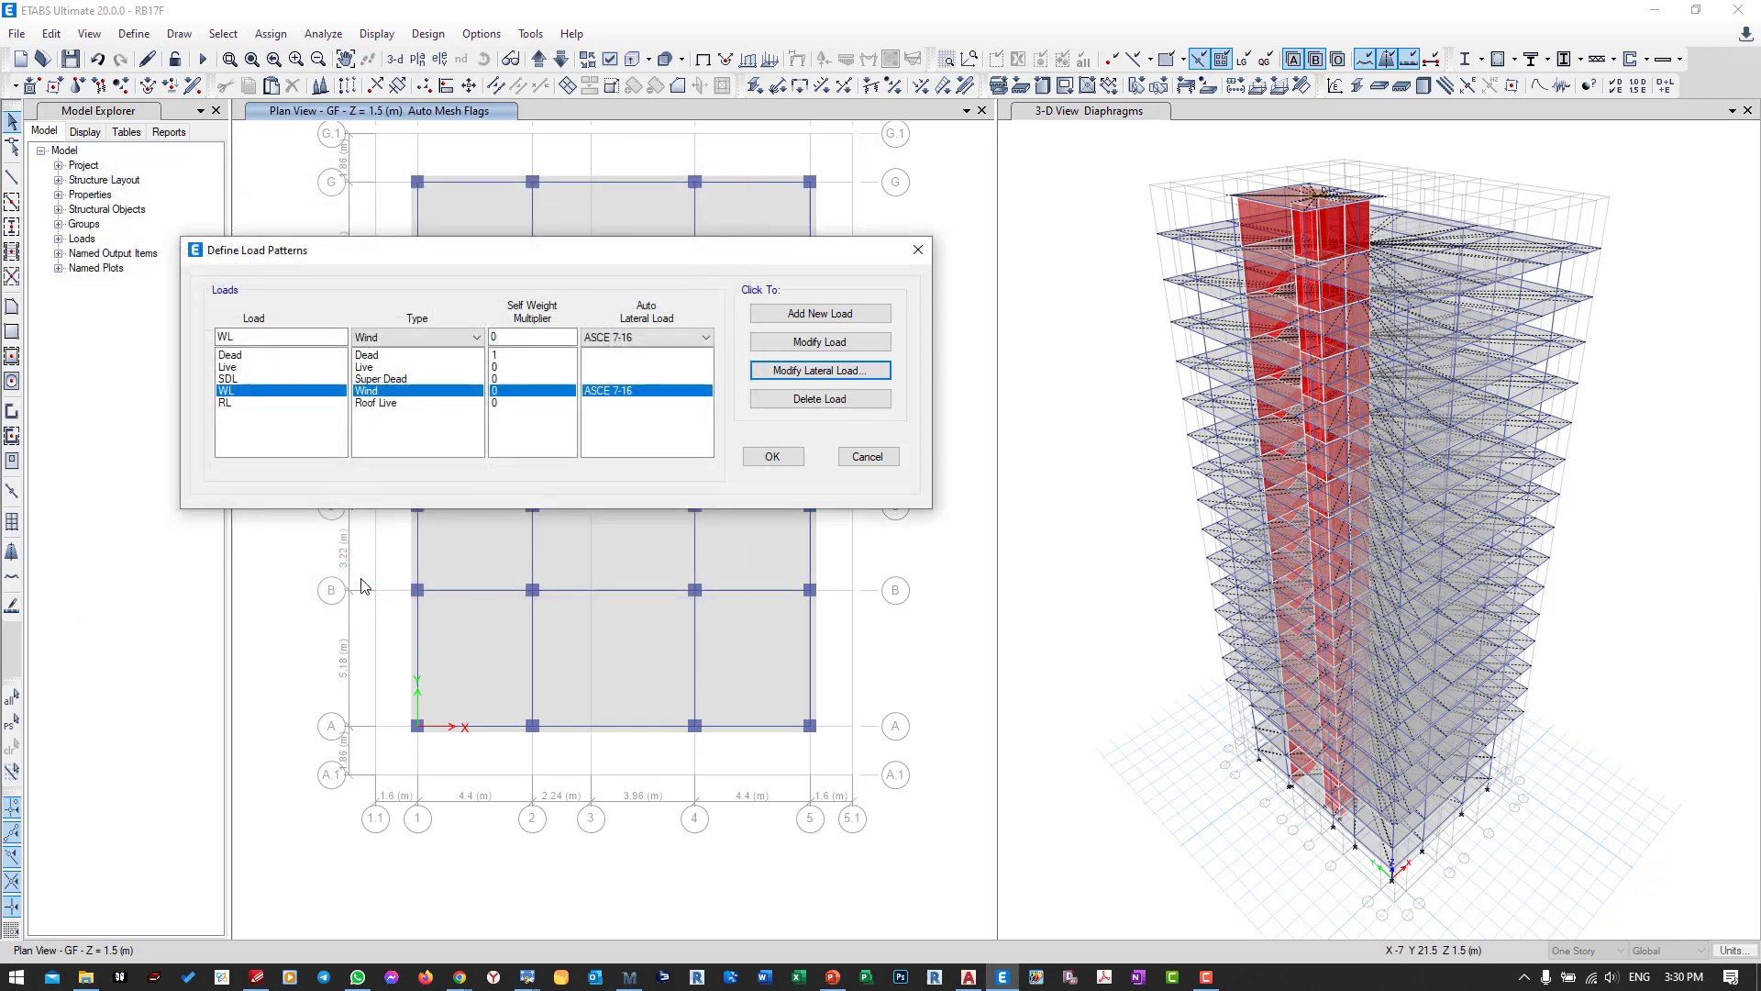
pyautogui.click(768, 458)
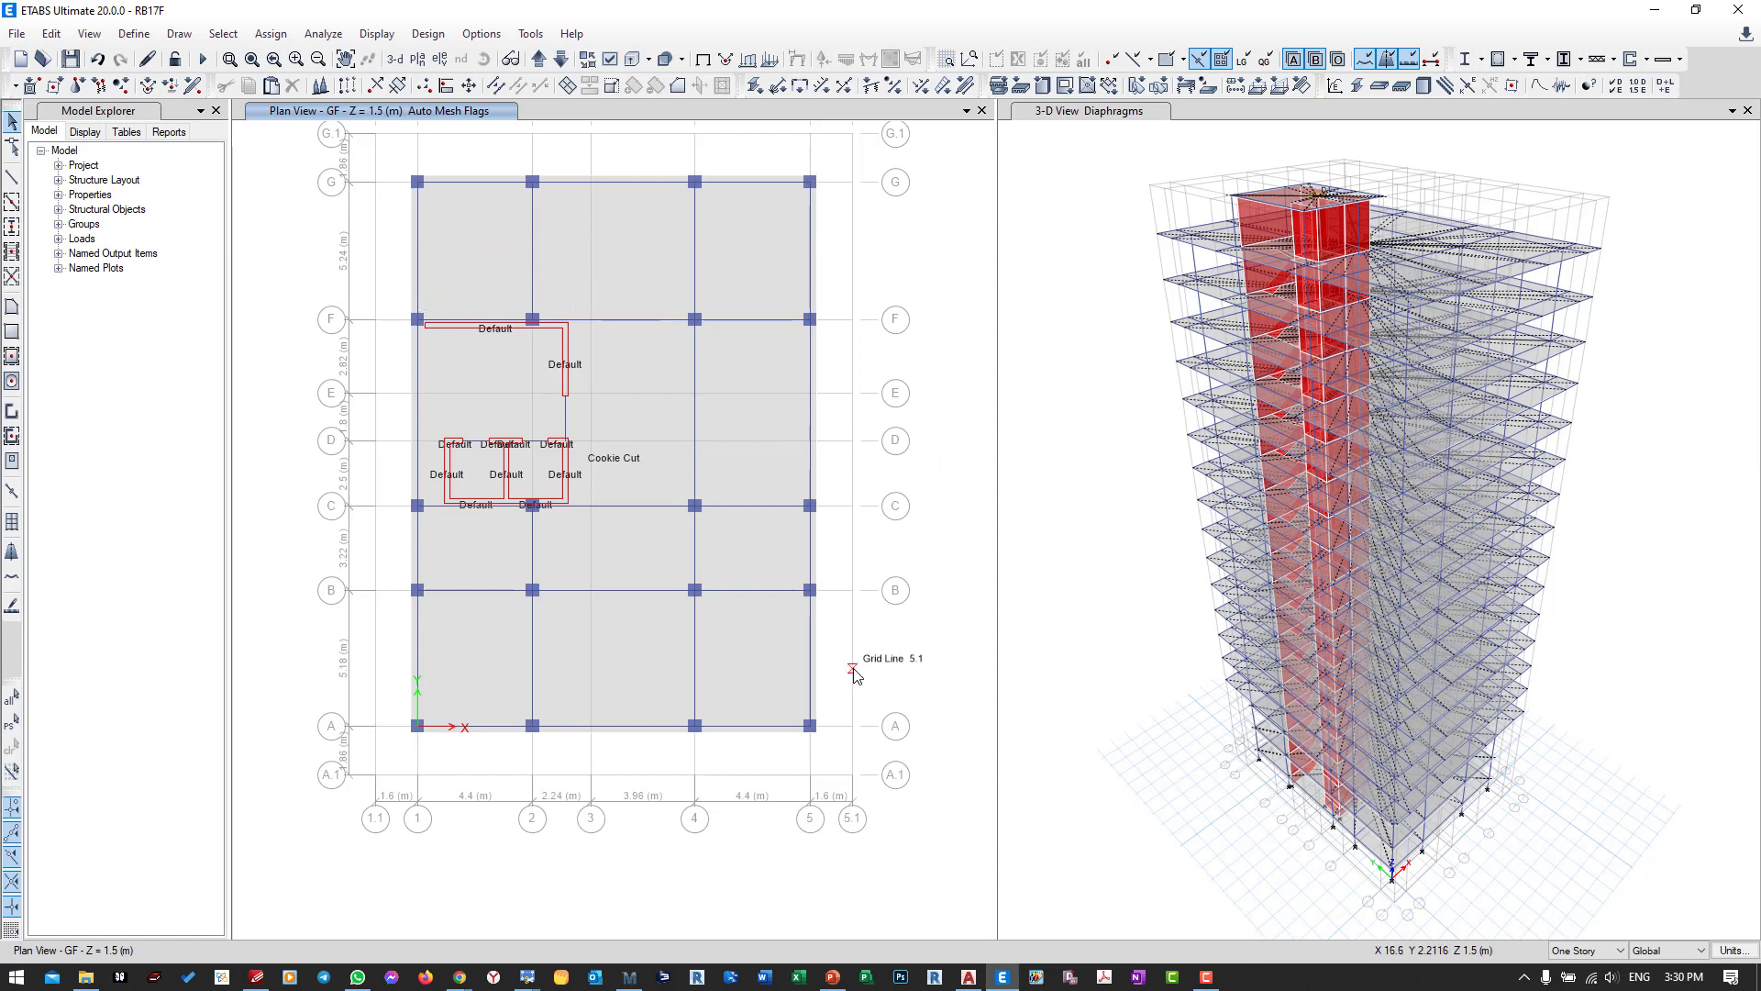
# Switch to Mathcad, return to the start of the worksheet, and collapse the Design Wind Load area.
pyautogui.click(629, 977)
pyautogui.scroll(3, 158, 539)
pyautogui.scroll(8, 157, 539)
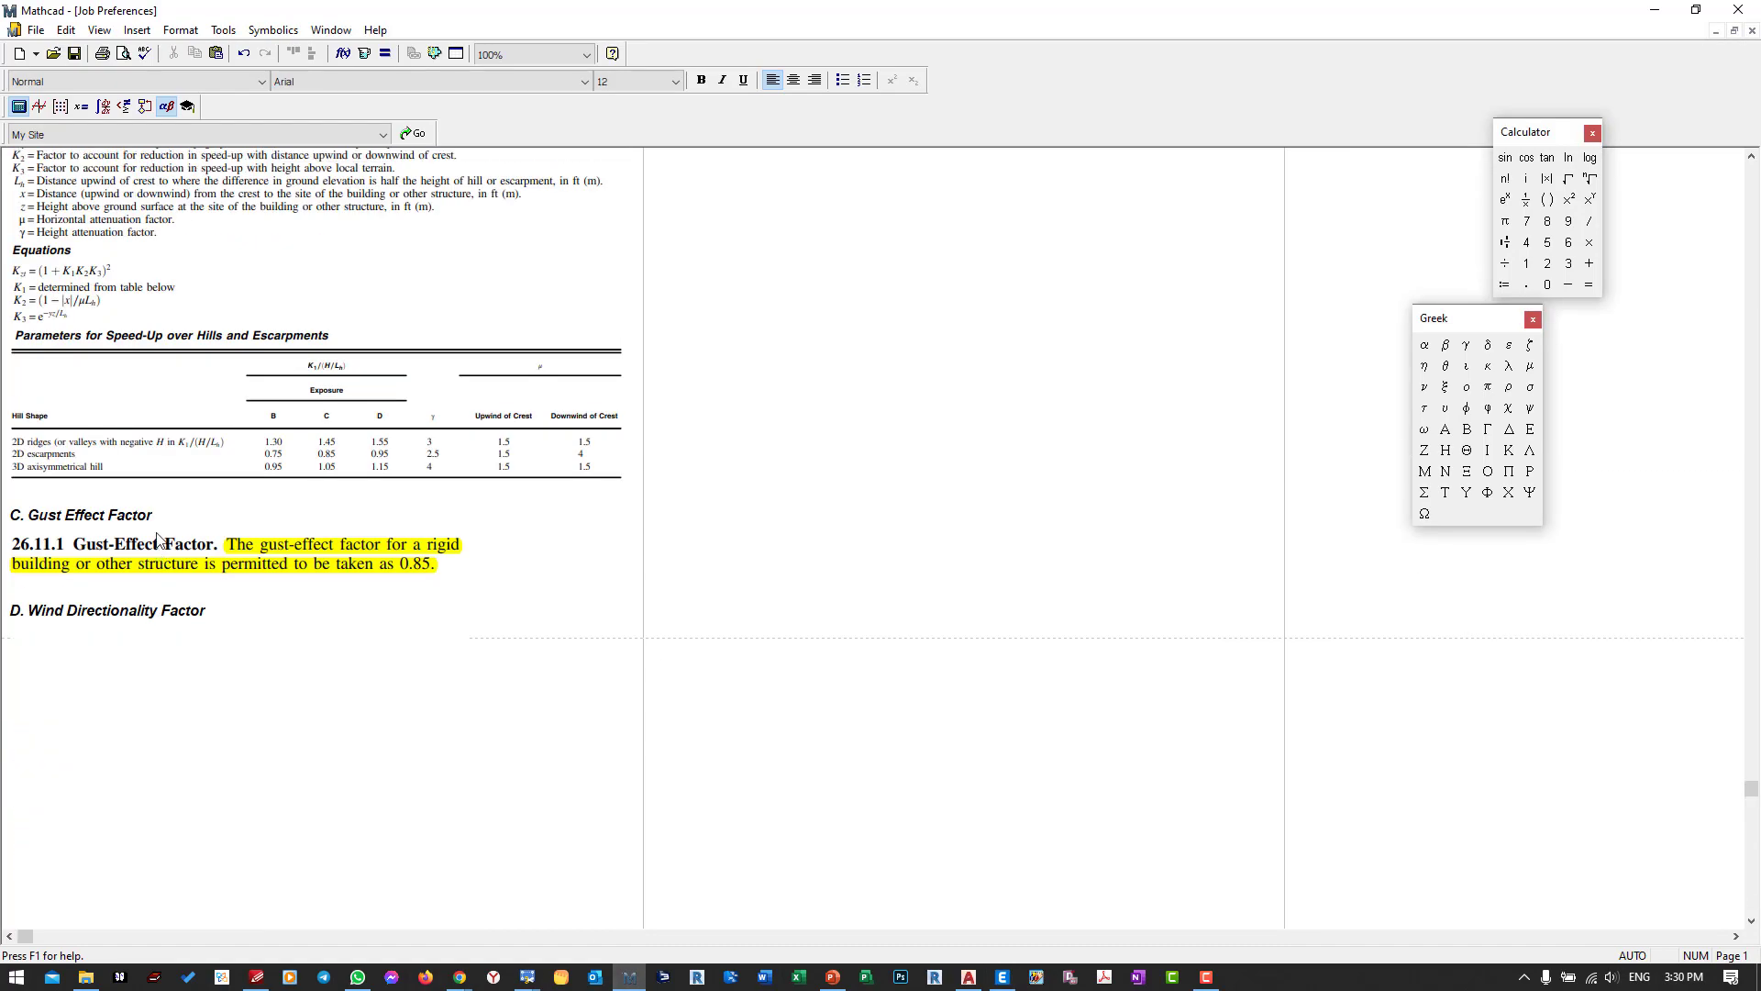
pyautogui.scroll(10, 158, 540)
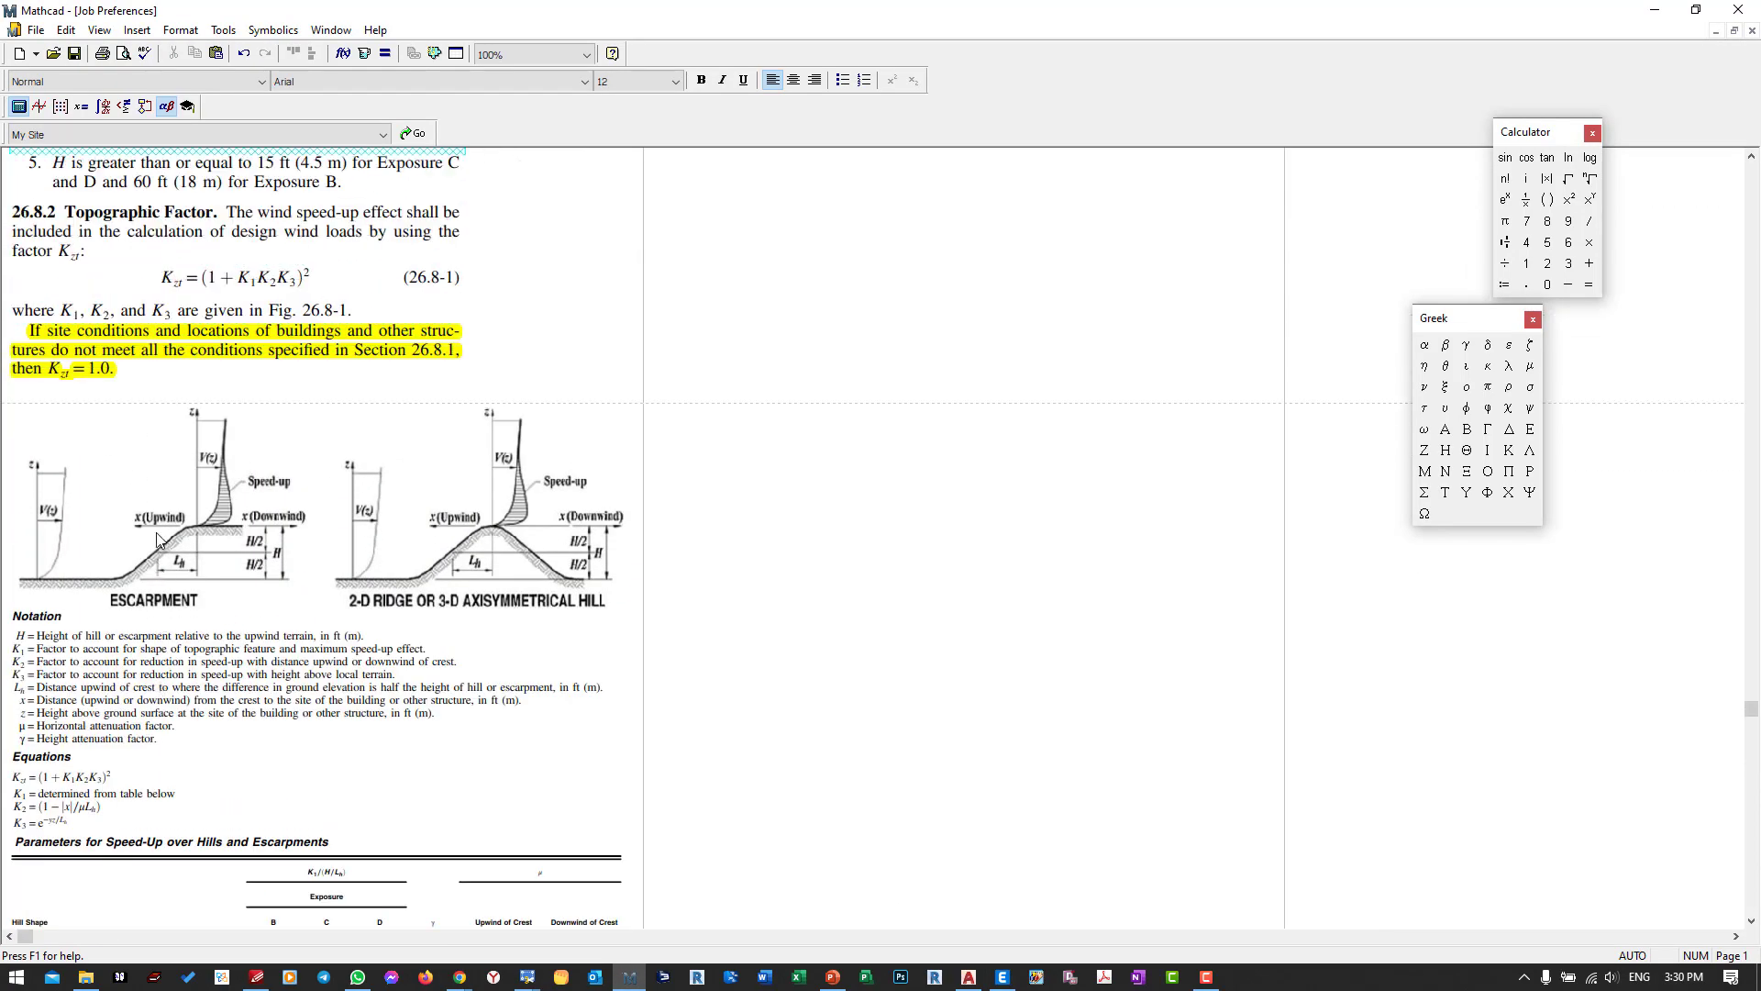
pyautogui.scroll(9, 158, 539)
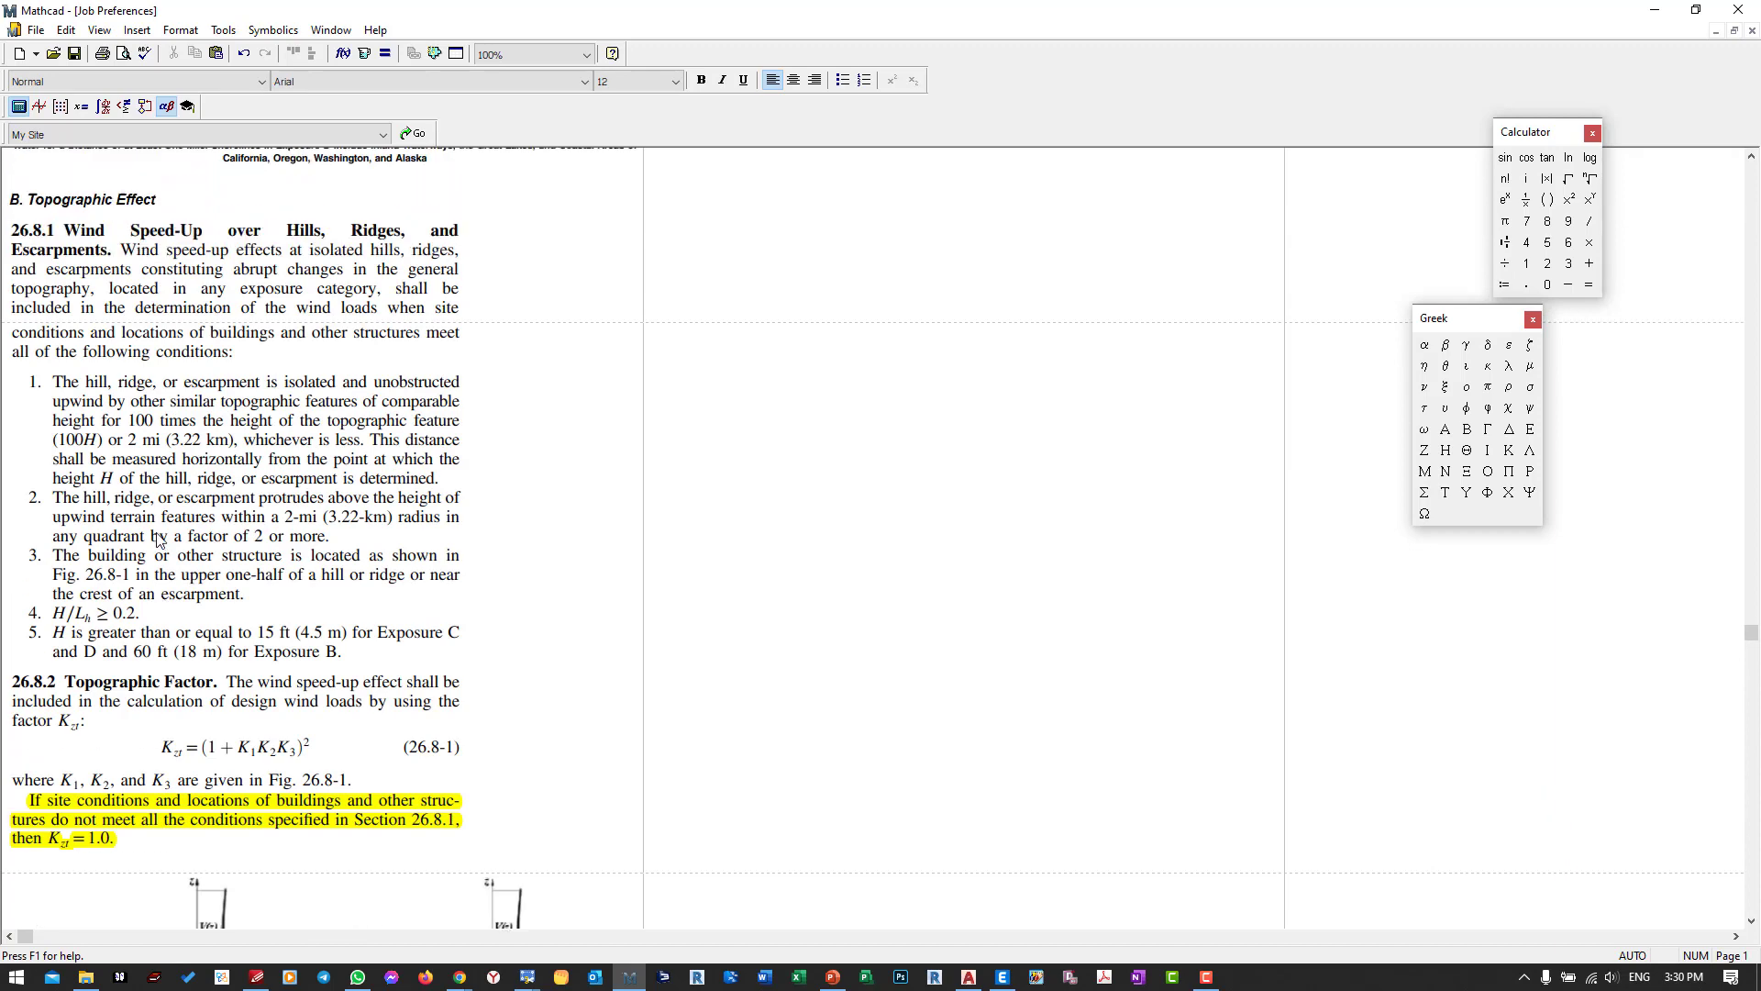
pyautogui.scroll(7, 158, 539)
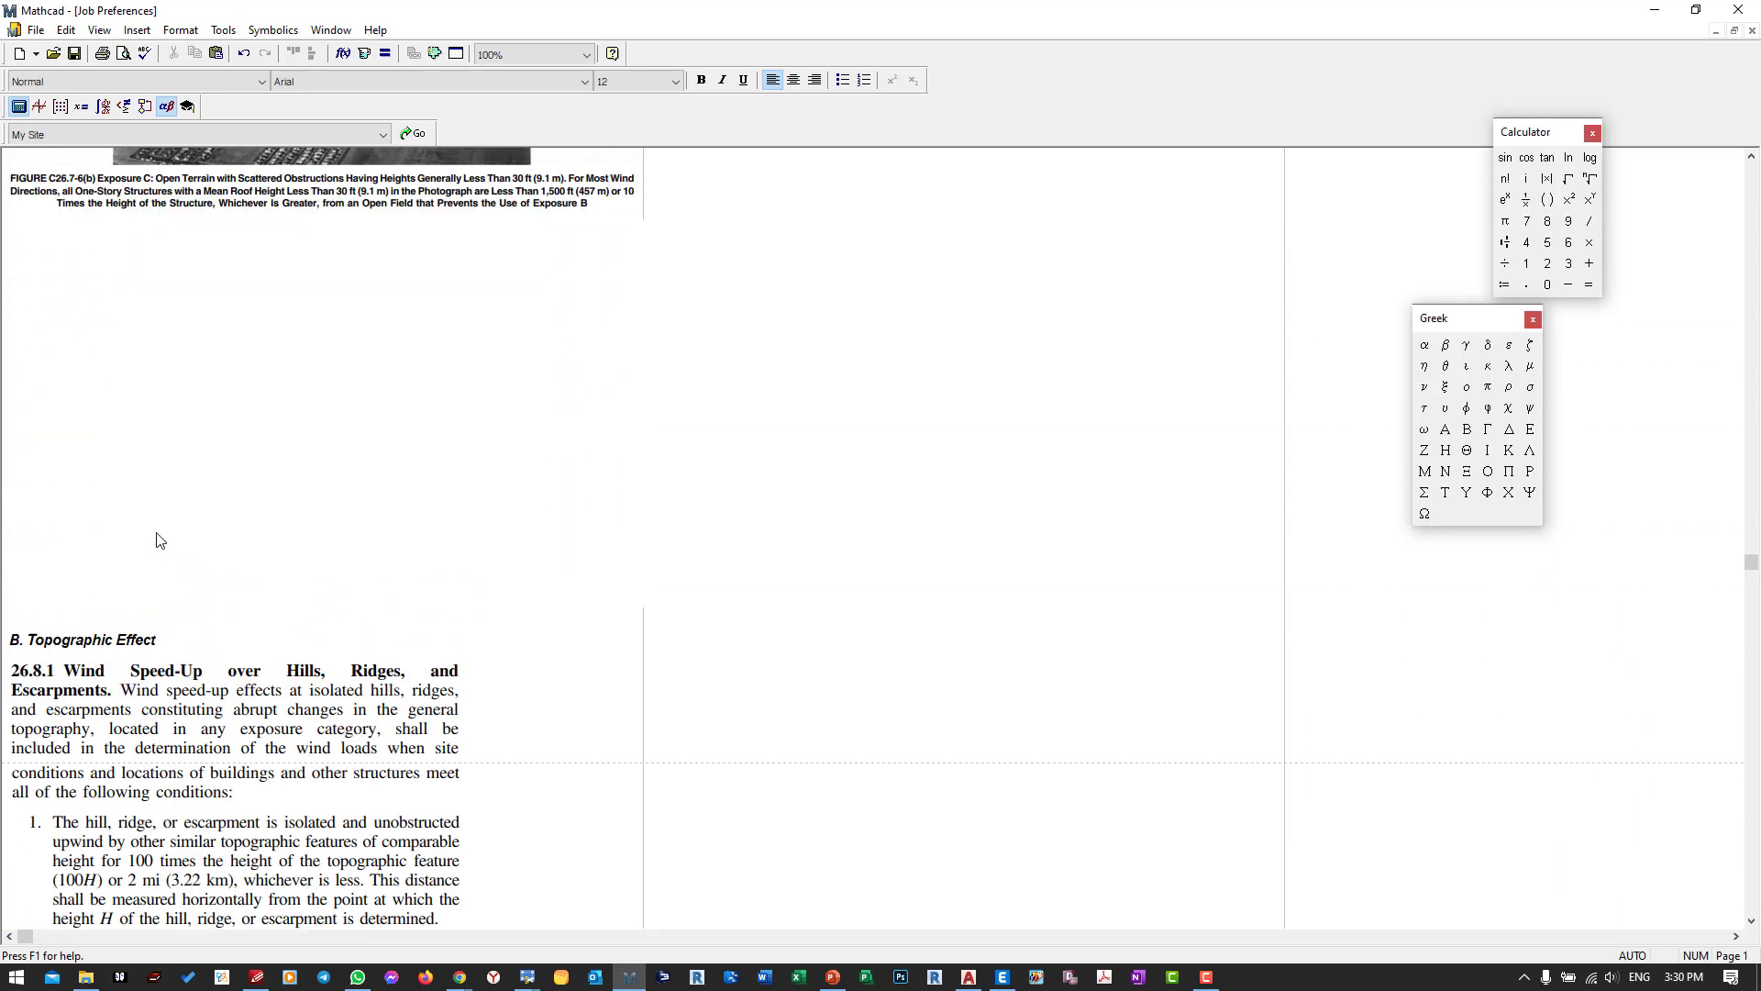
pyautogui.moveTo(1751, 525); pyautogui.dragTo(1751, 170)
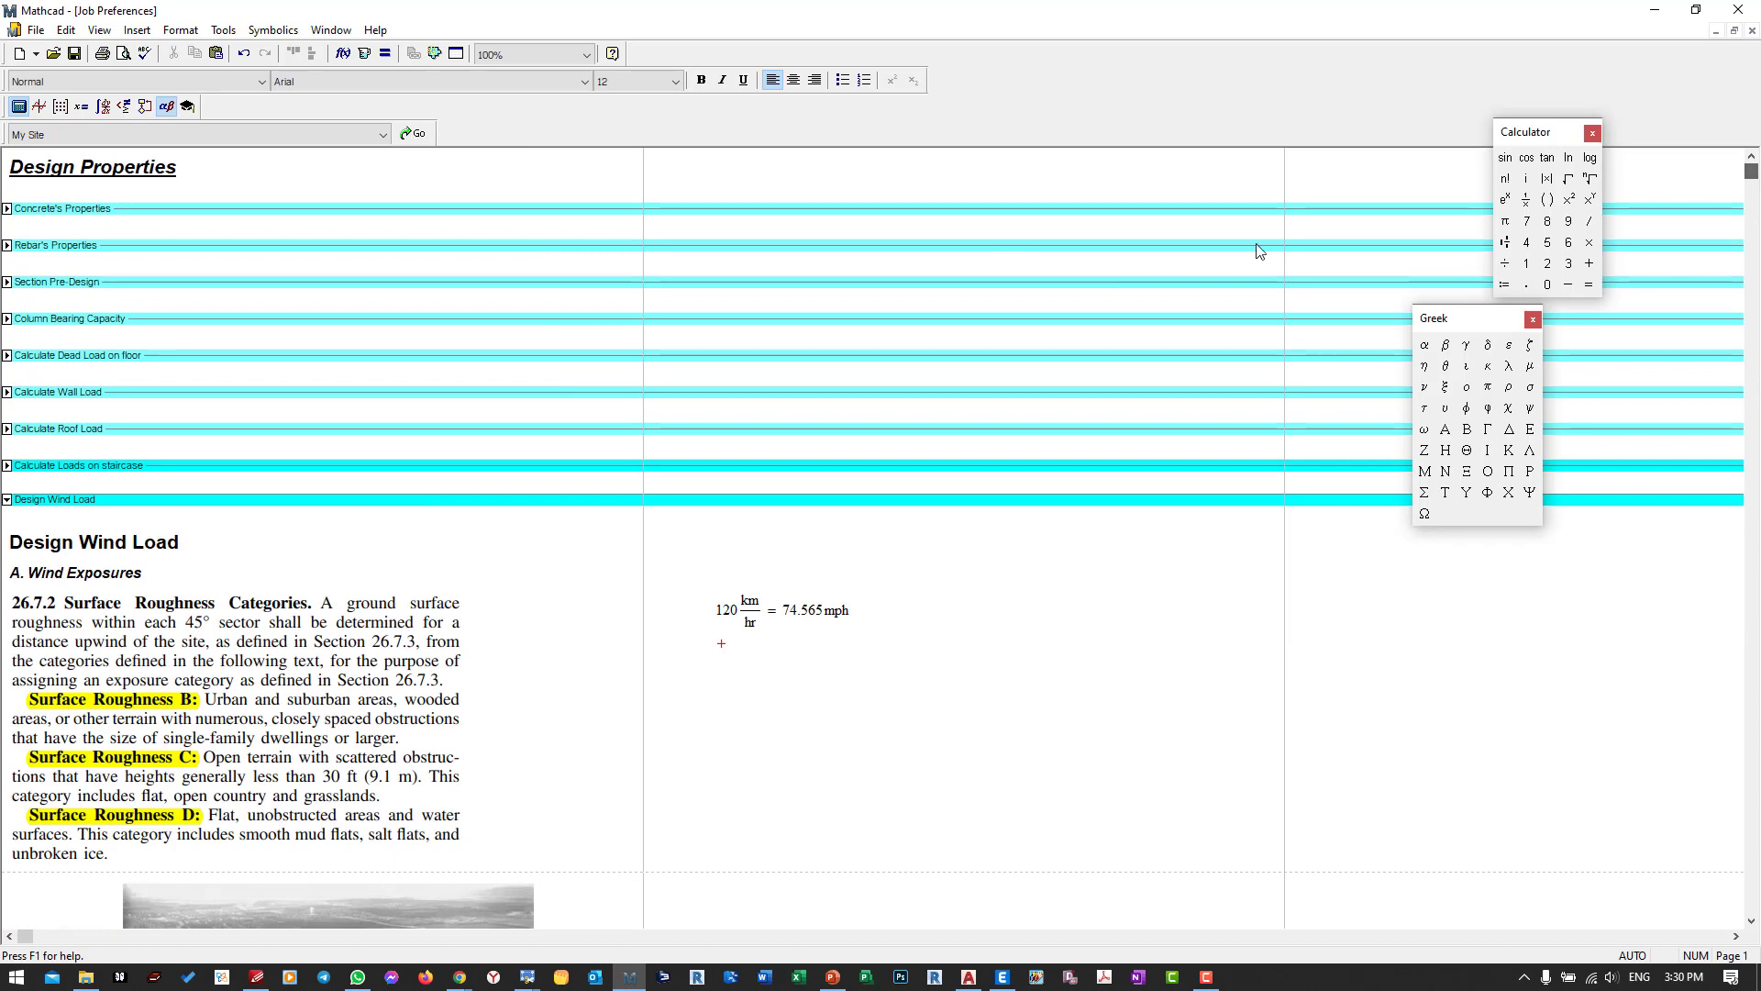
pyautogui.click(8, 500)
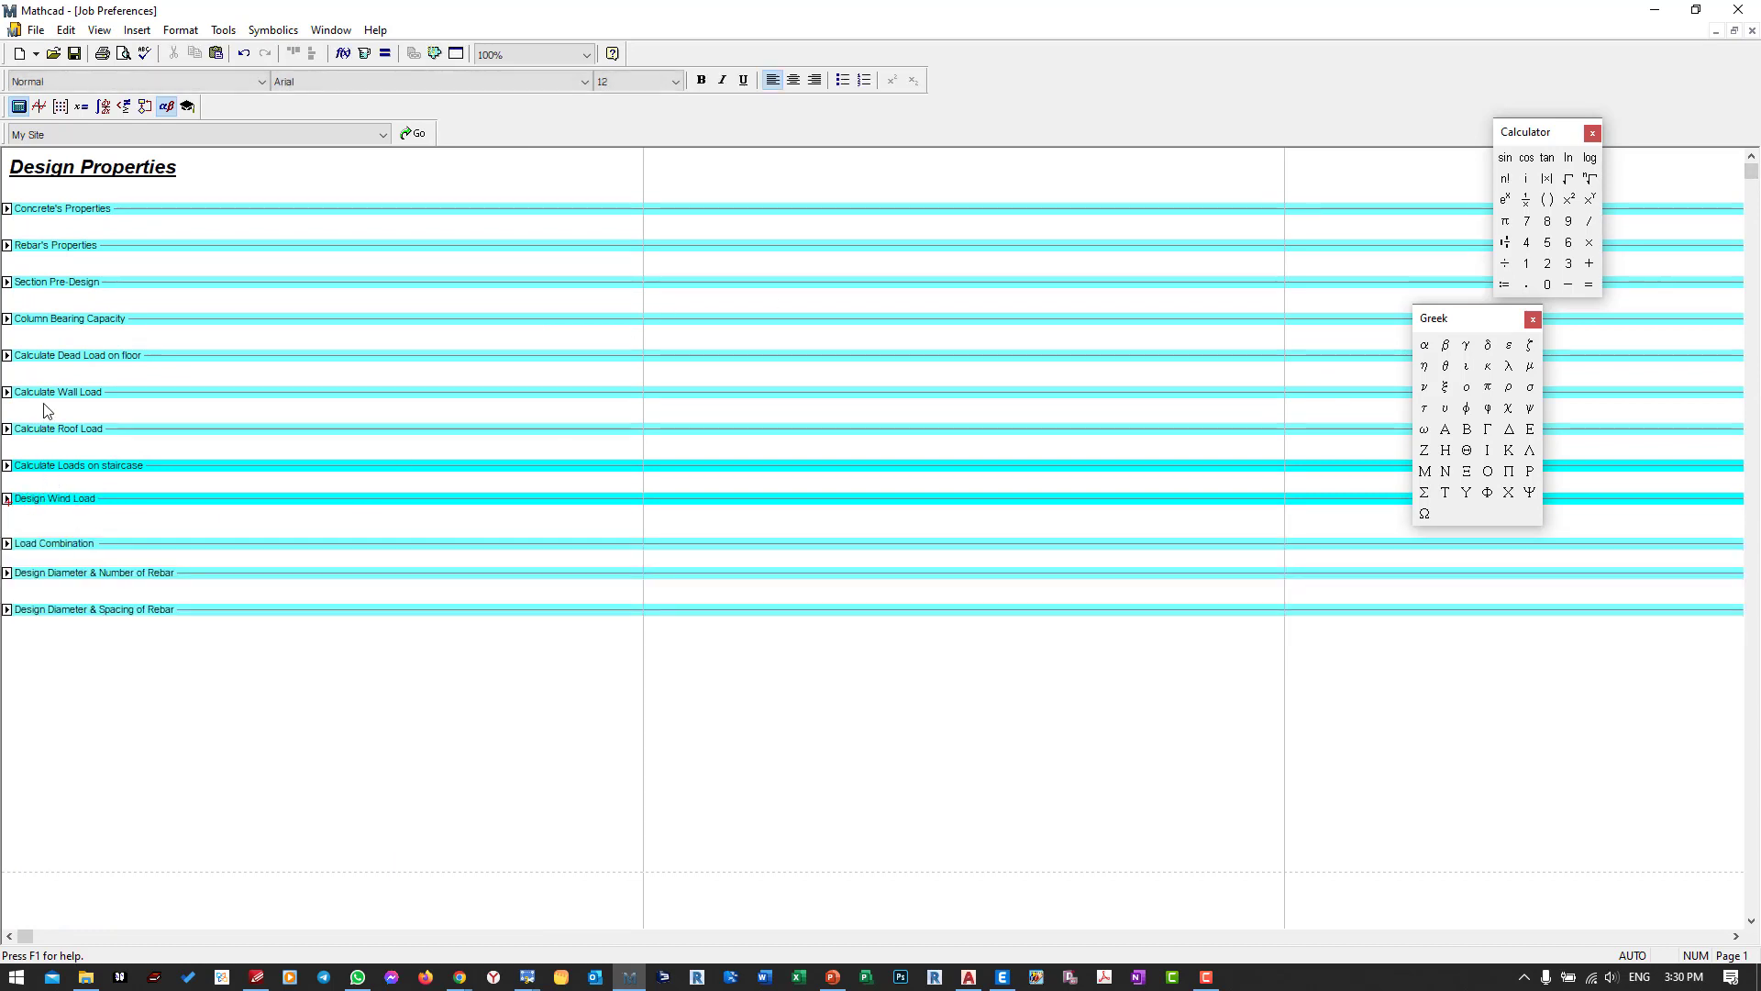
# Expand the Calculate Dead Load on floor area and review the slab load components and the total superimposed dead load.
pyautogui.doubleClick(60, 356)
pyautogui.scroll(-3, 257, 376)
pyautogui.scroll(-1, 261, 371)
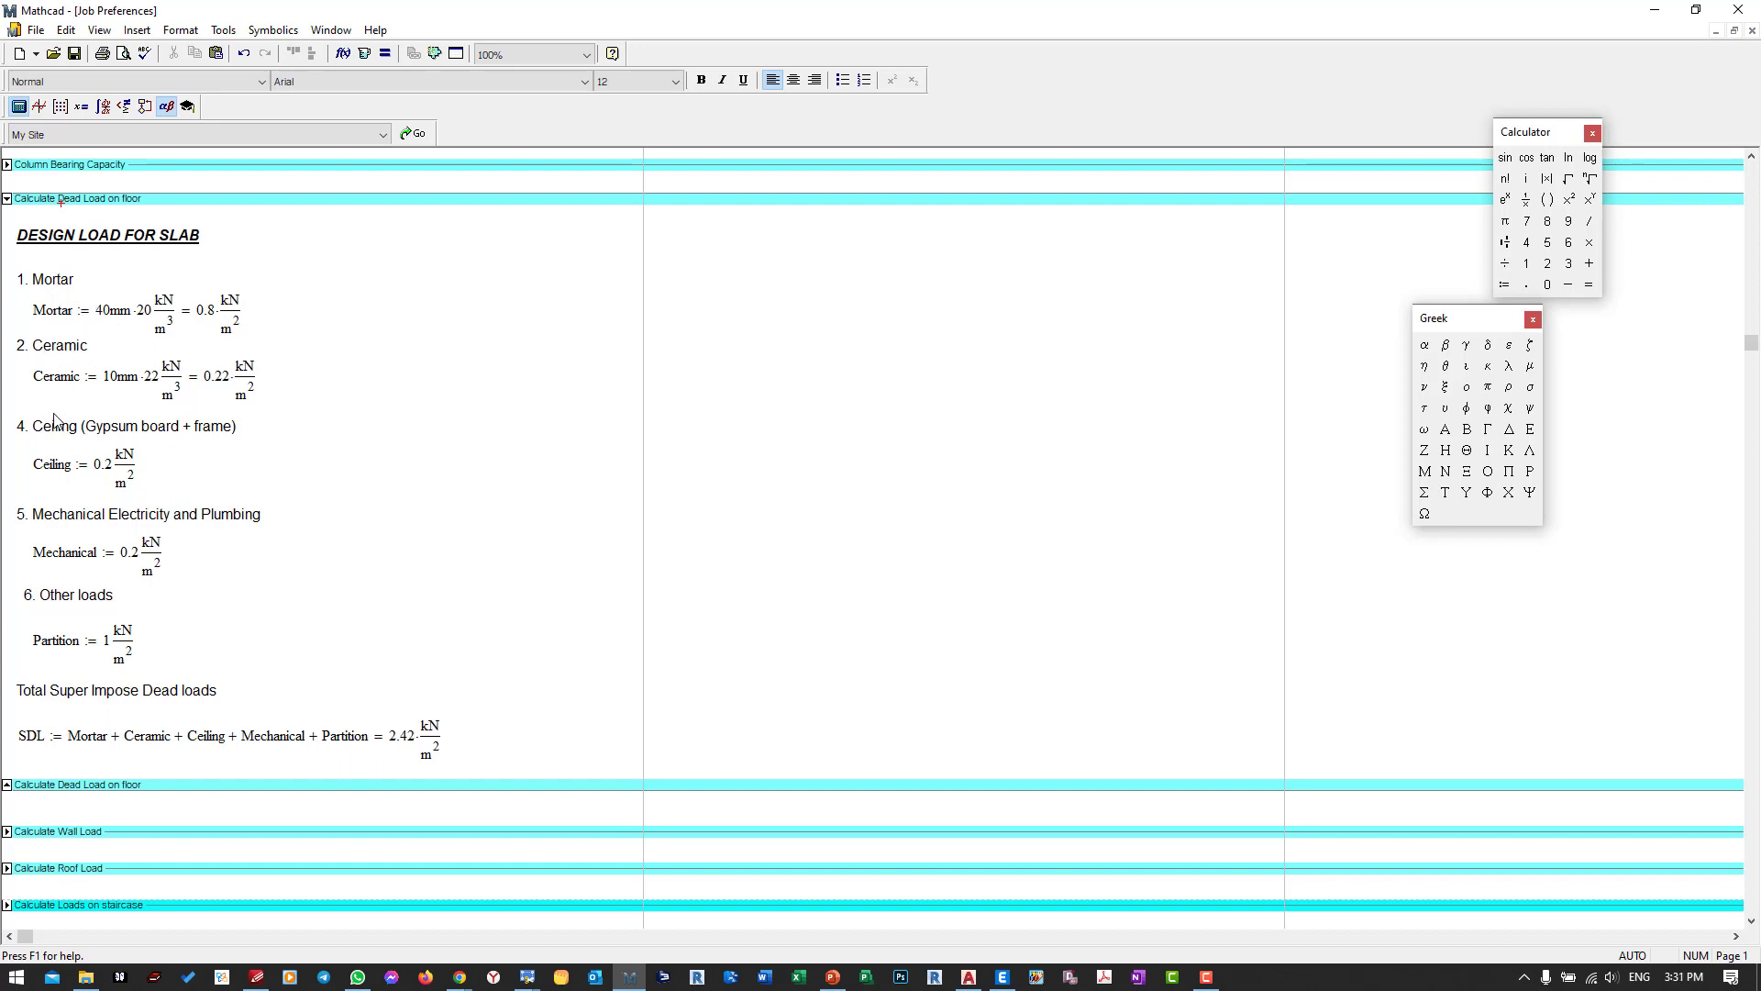
pyautogui.scroll(-1, 79, 441)
pyautogui.scroll(-1, 101, 459)
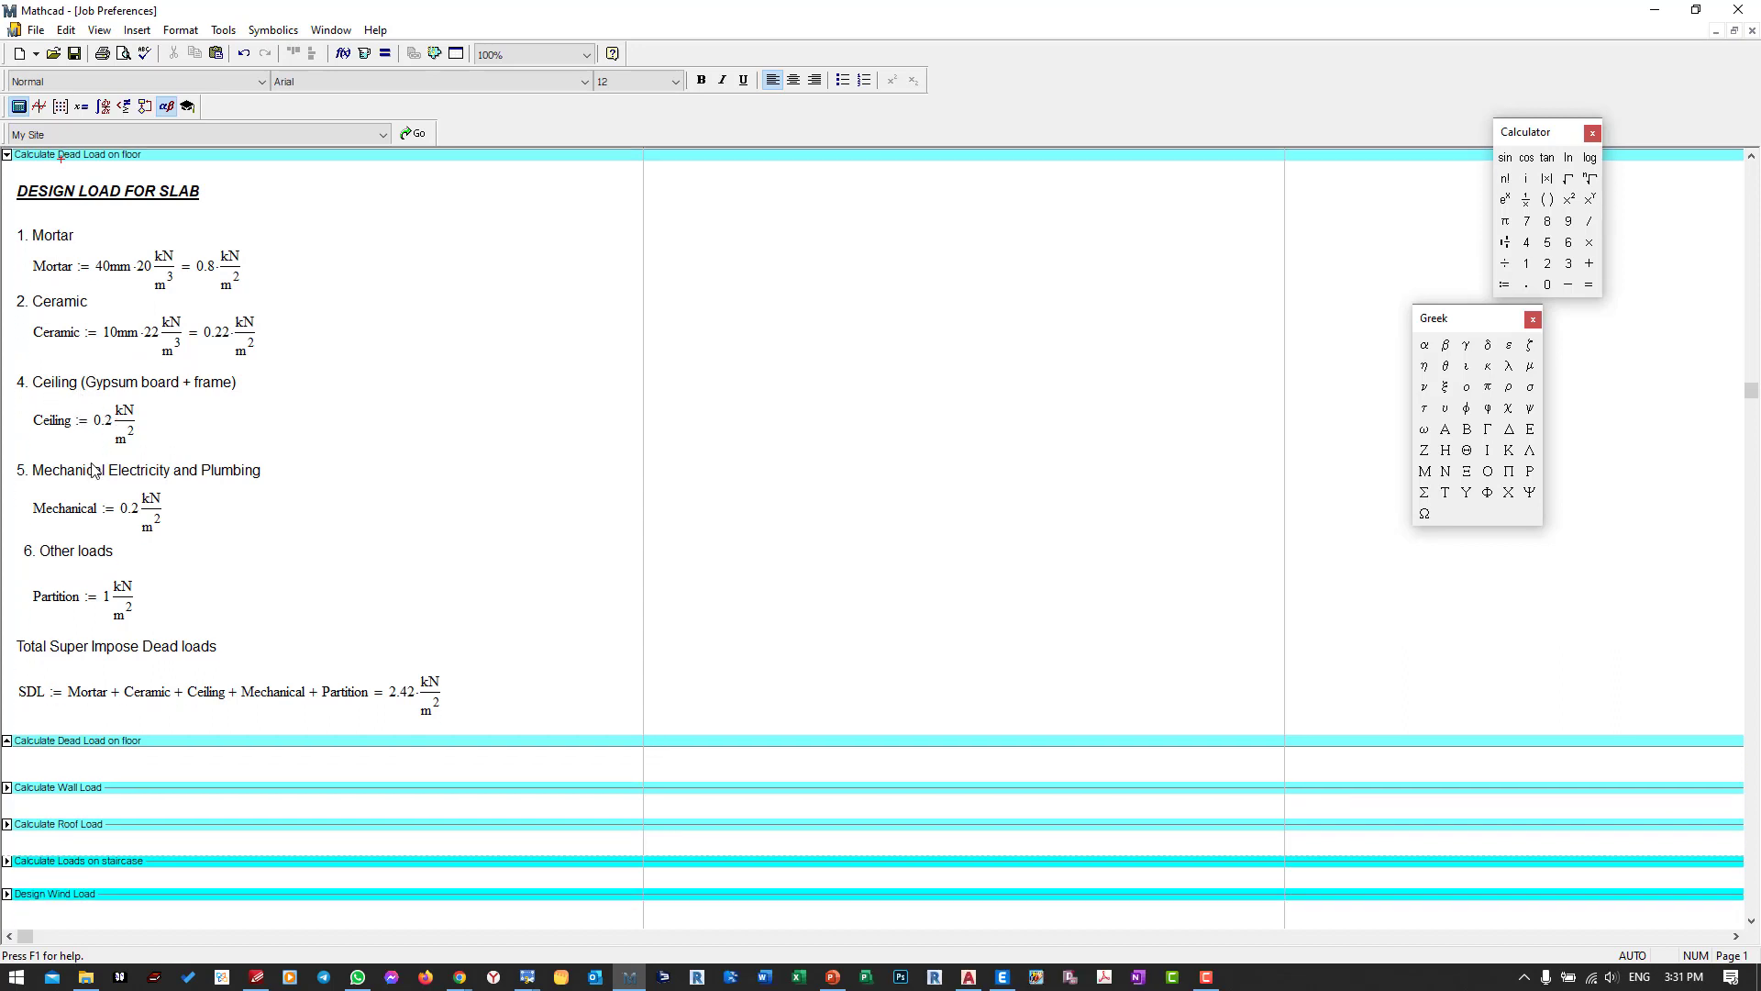
pyautogui.scroll(-3, 135, 517)
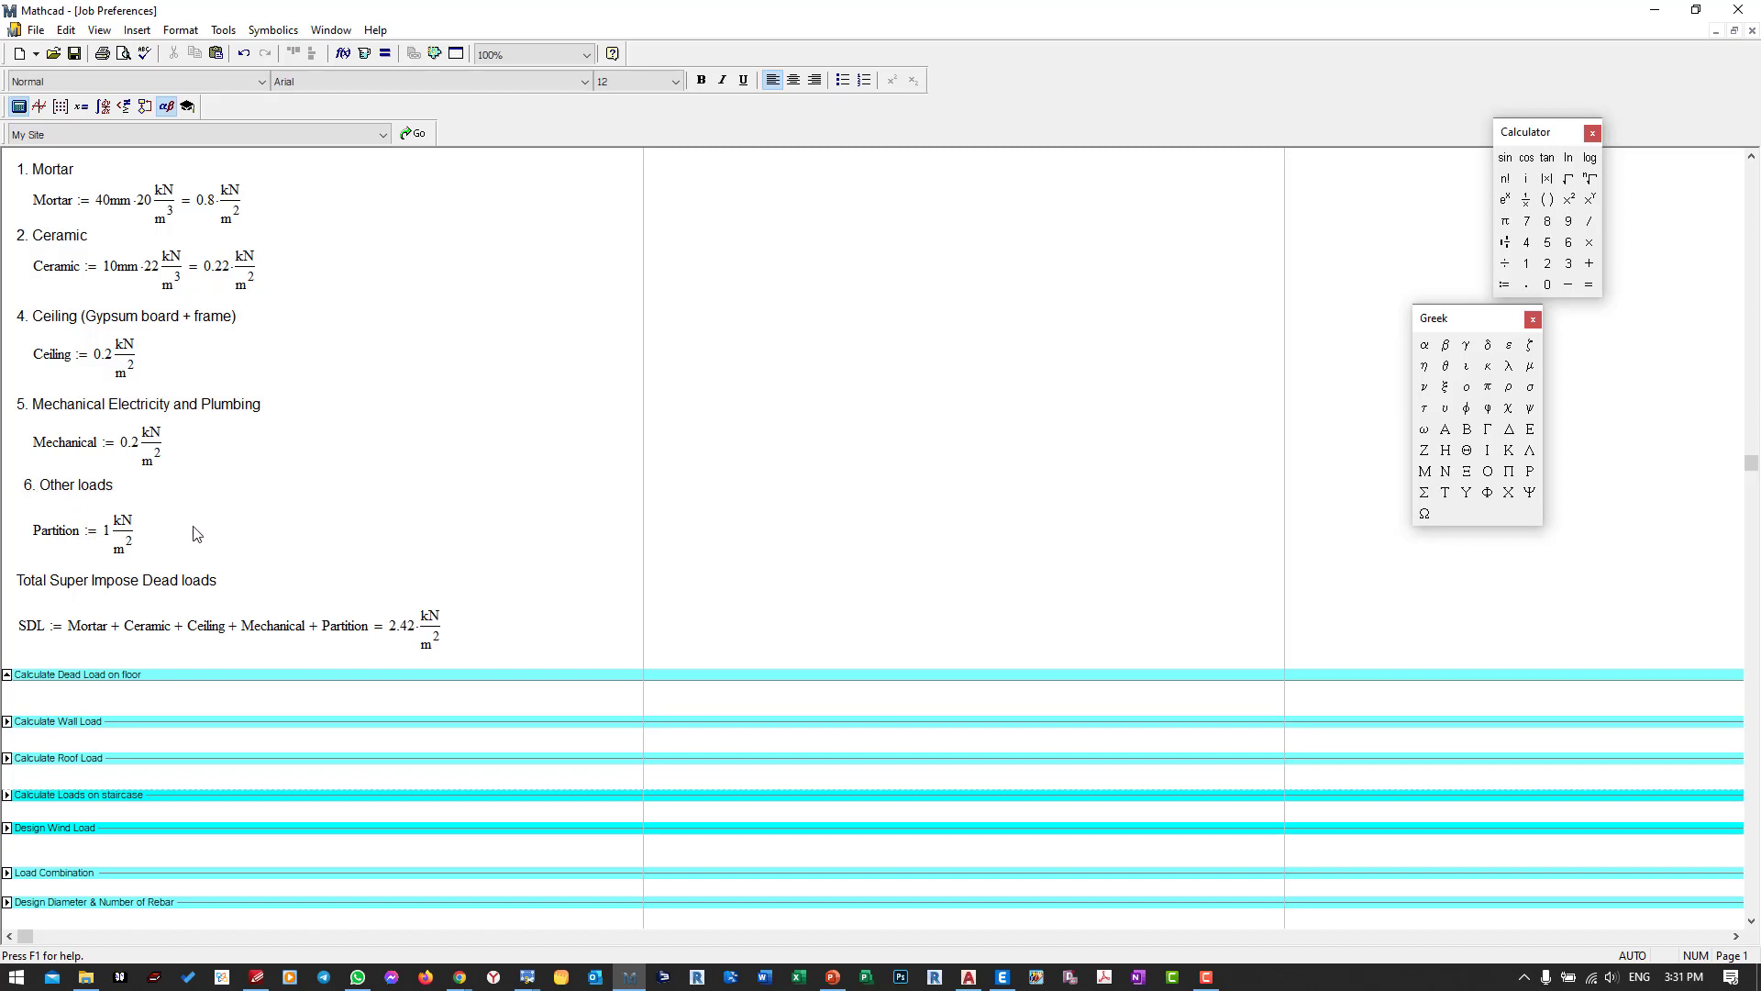
pyautogui.scroll(-4, 197, 534)
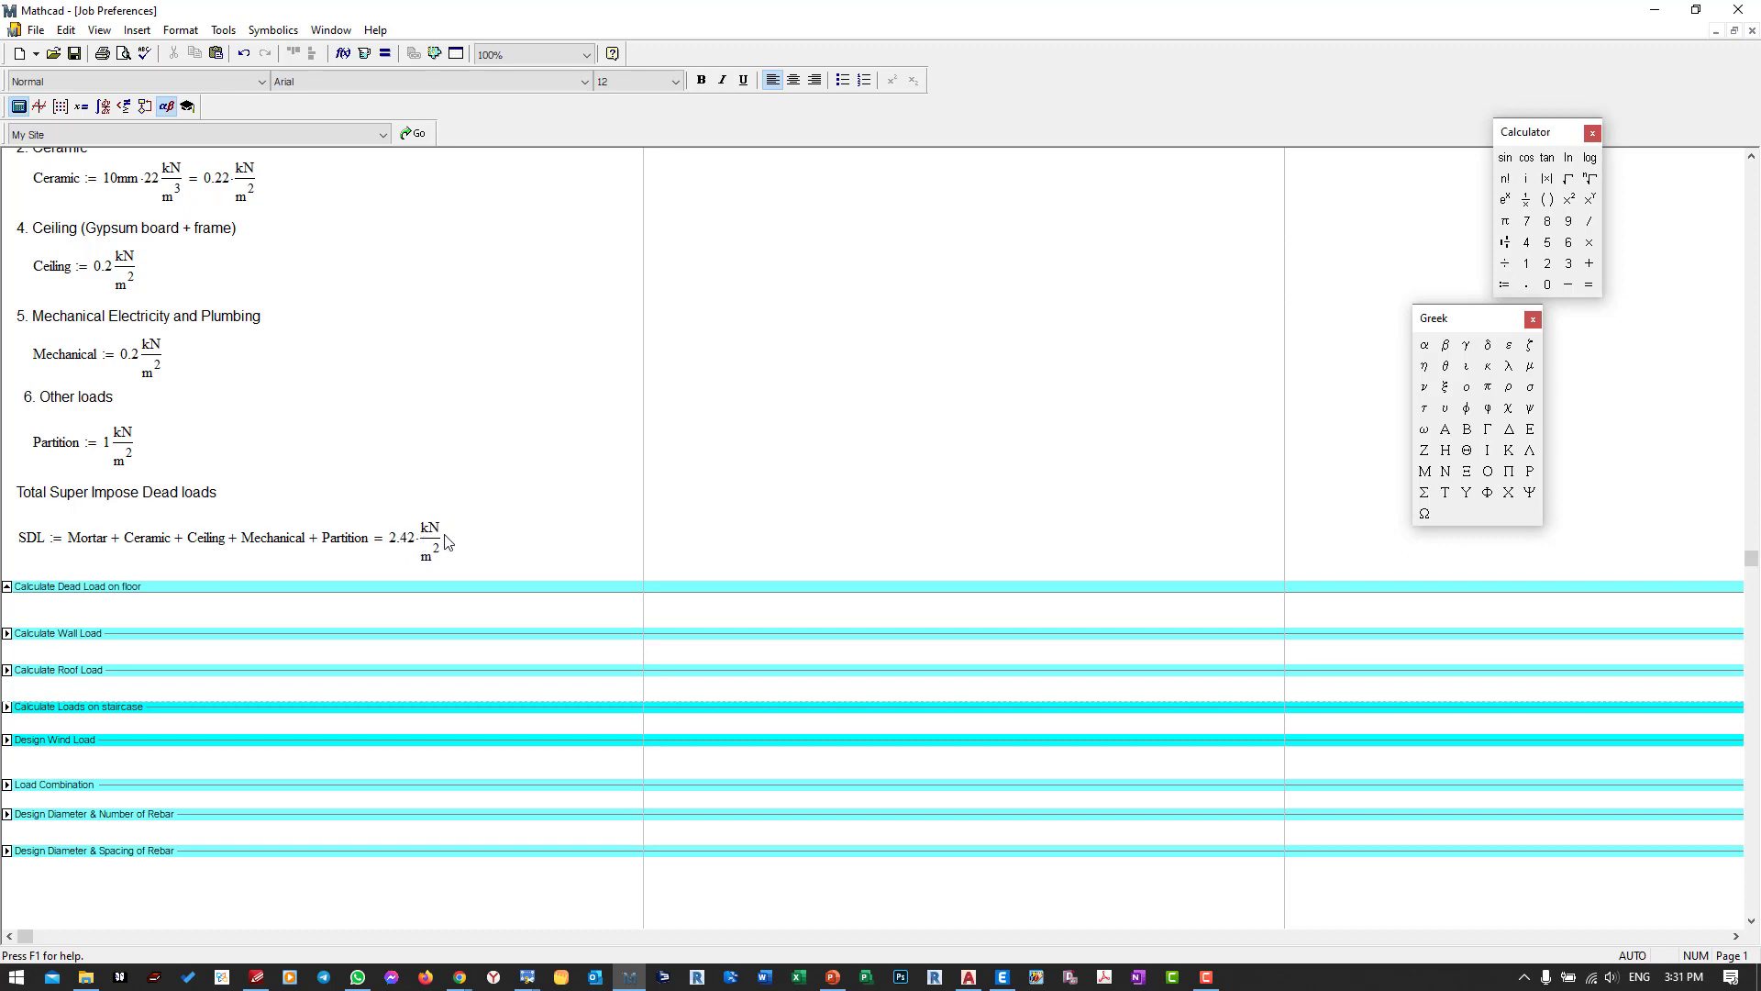
pyautogui.scroll(-2, 437, 559)
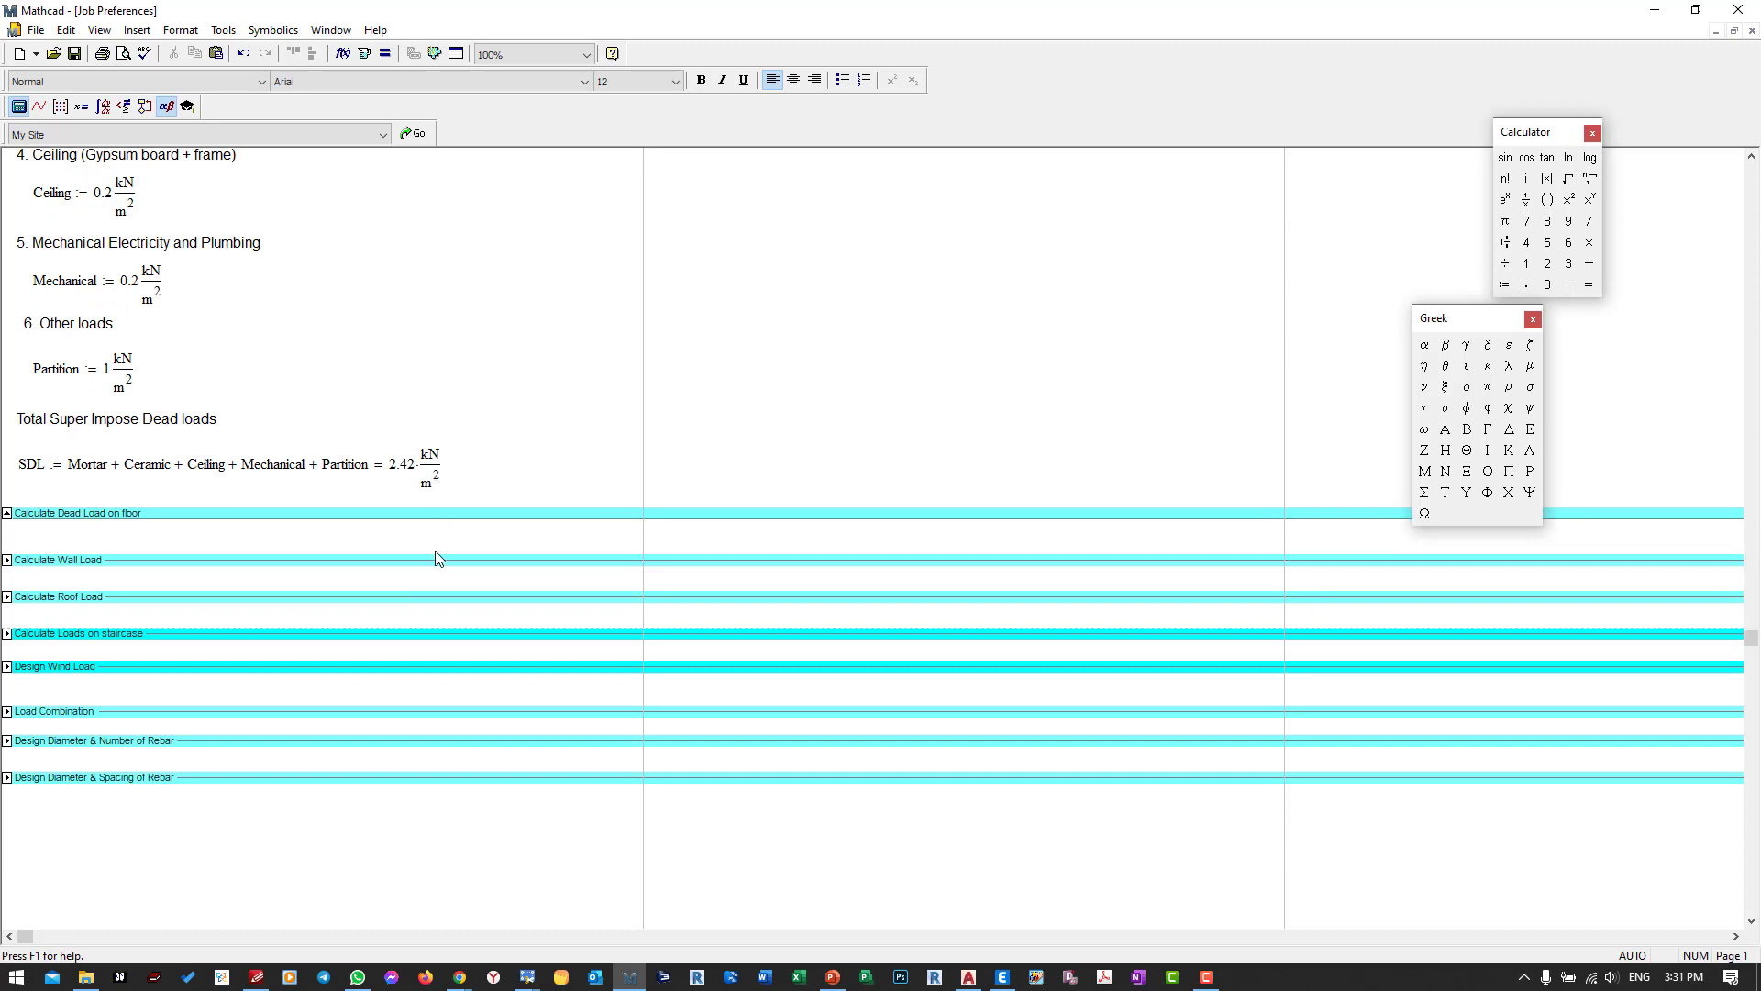
# Expand the Calculate Wall Load area and review the brick void volume and the brick load per square metre.
pyautogui.doubleClick(112, 561)
pyautogui.scroll(-6, 437, 557)
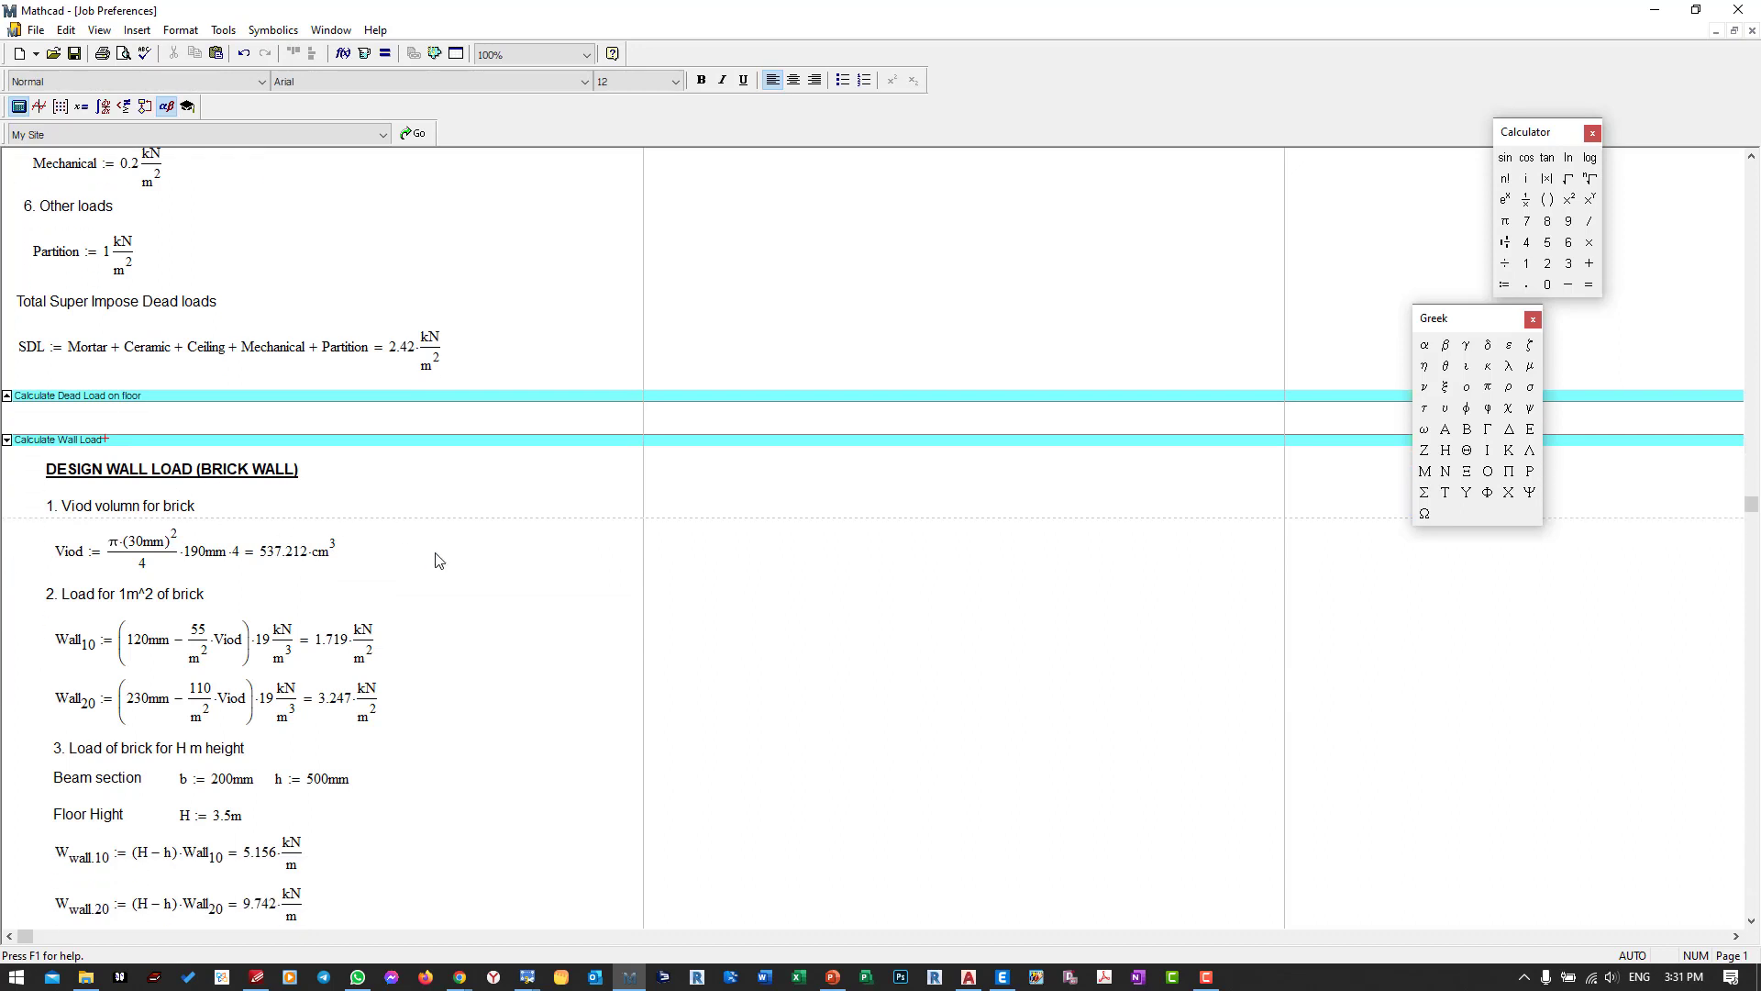
pyautogui.scroll(-2, 461, 518)
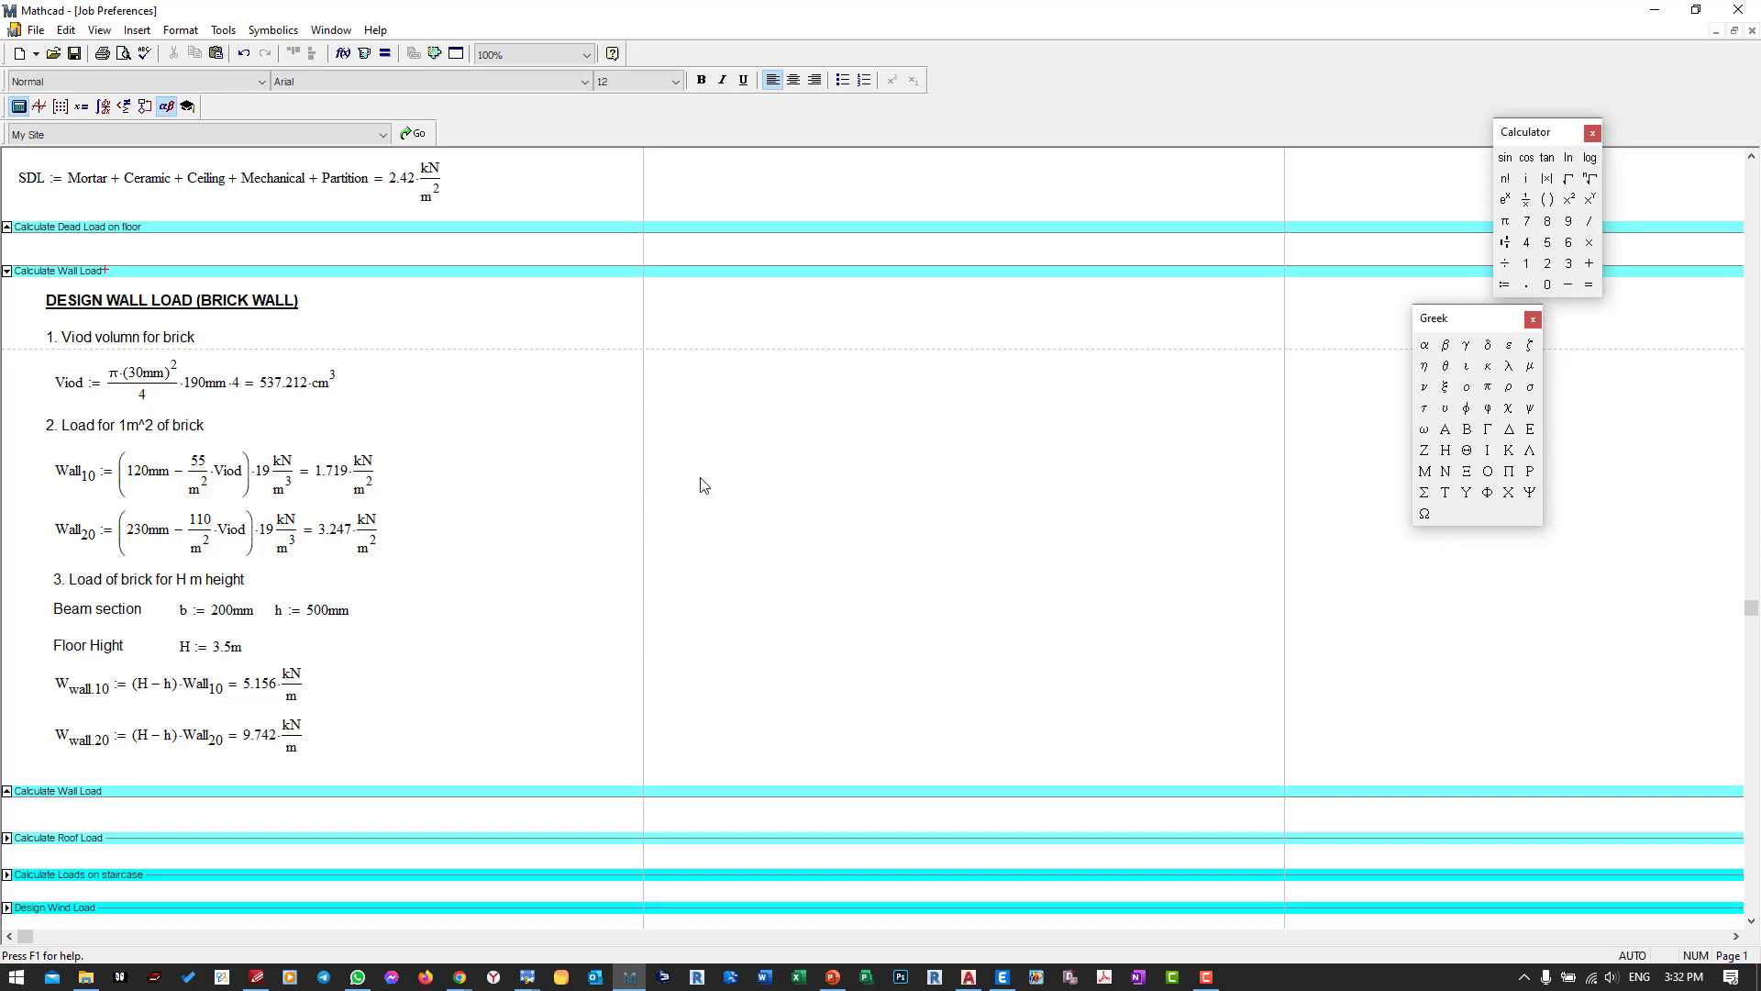
pyautogui.click(772, 584)
pyautogui.scroll(-3, 85, 489)
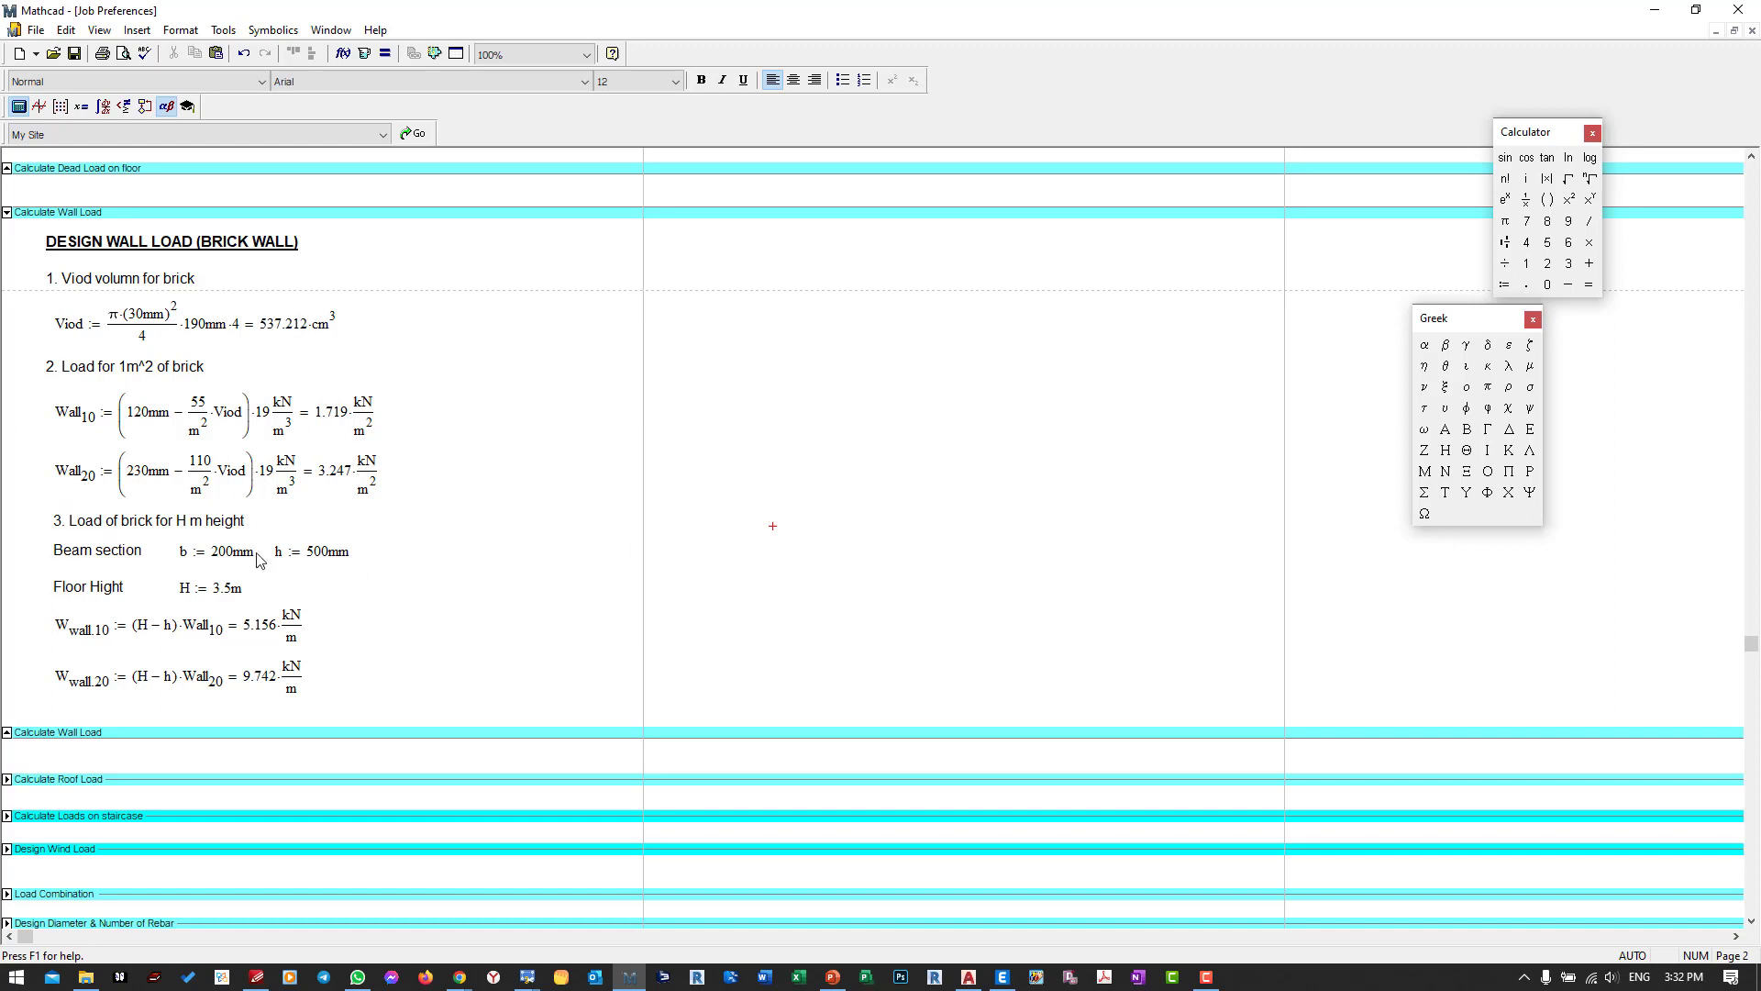
pyautogui.scroll(-3, 386, 433)
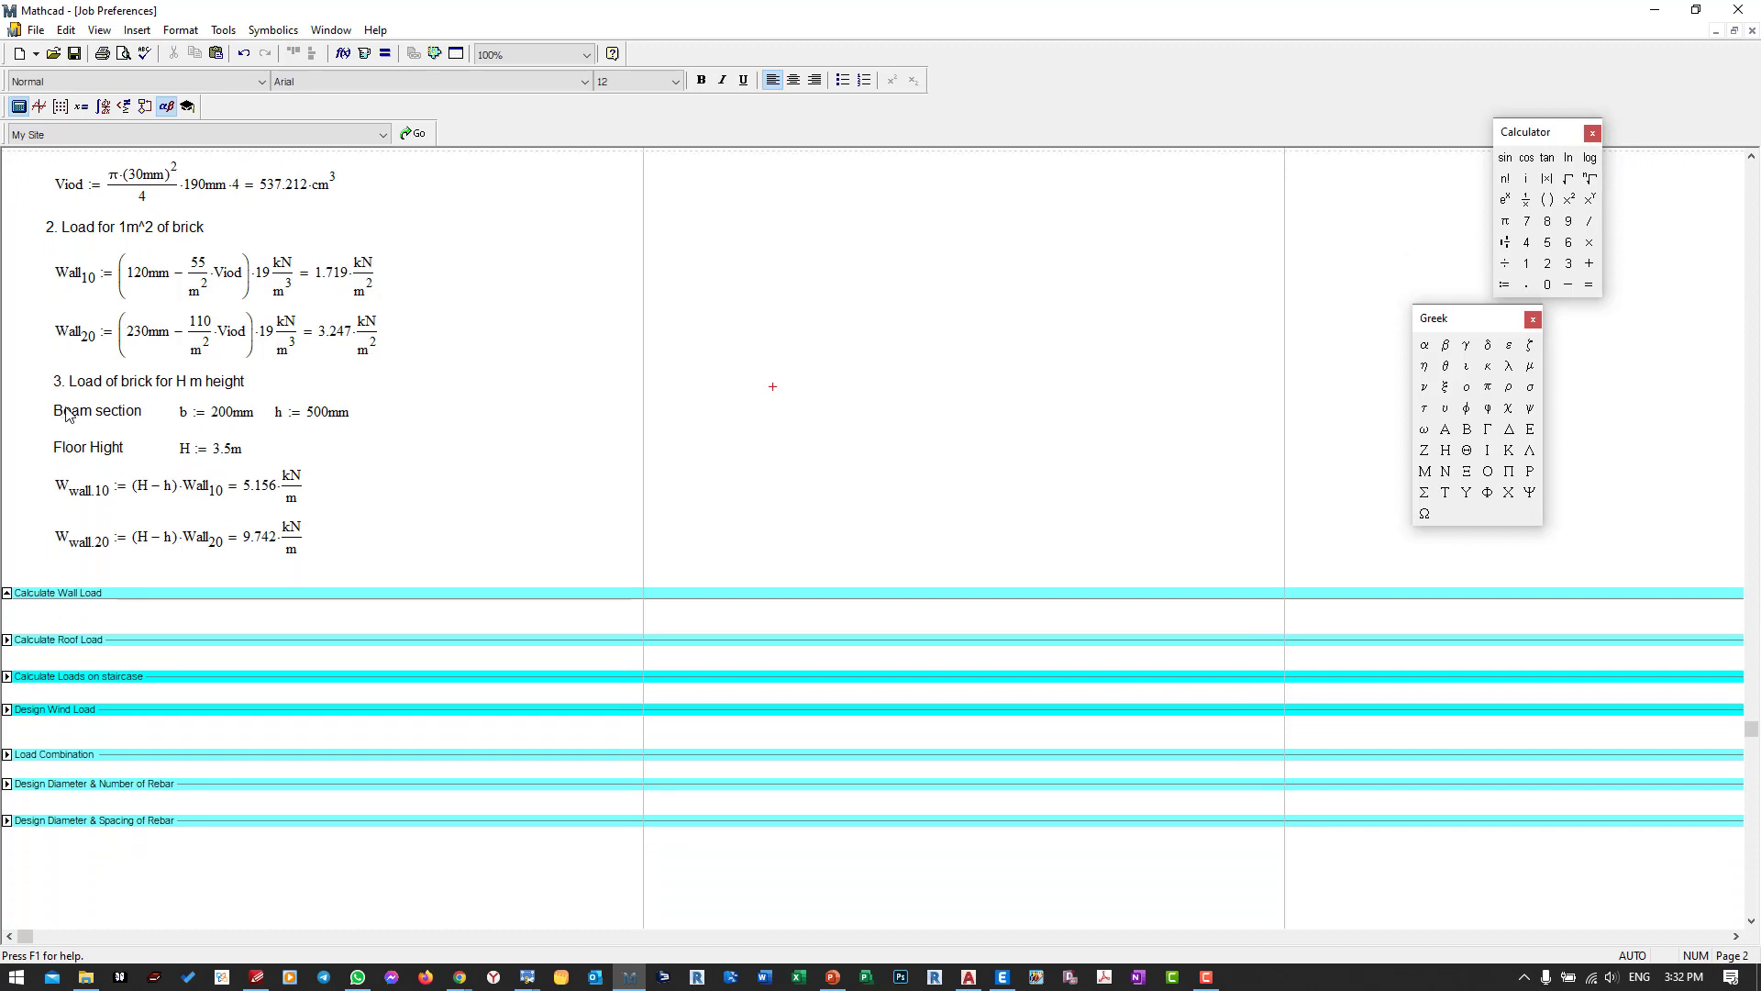
# Examine the beam section, floor height and resulting line loads for the Wall10 and Wall20 brick walls.
pyautogui.click(66, 415)
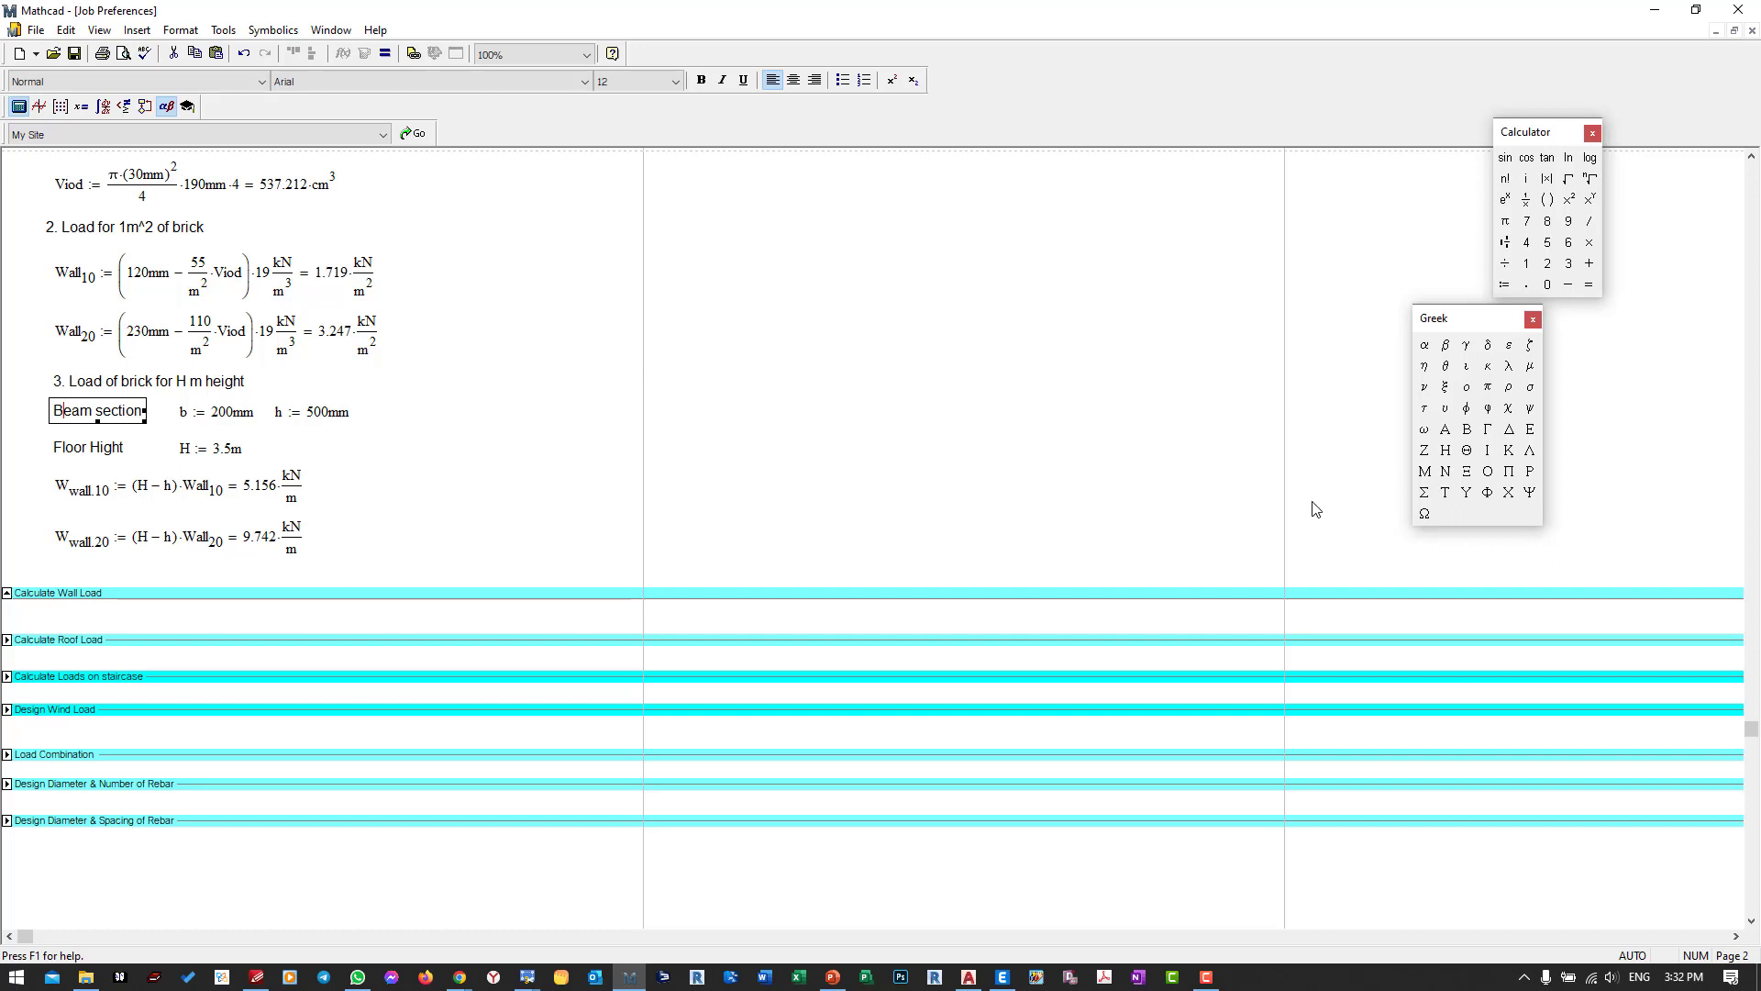
pyautogui.click(135, 424)
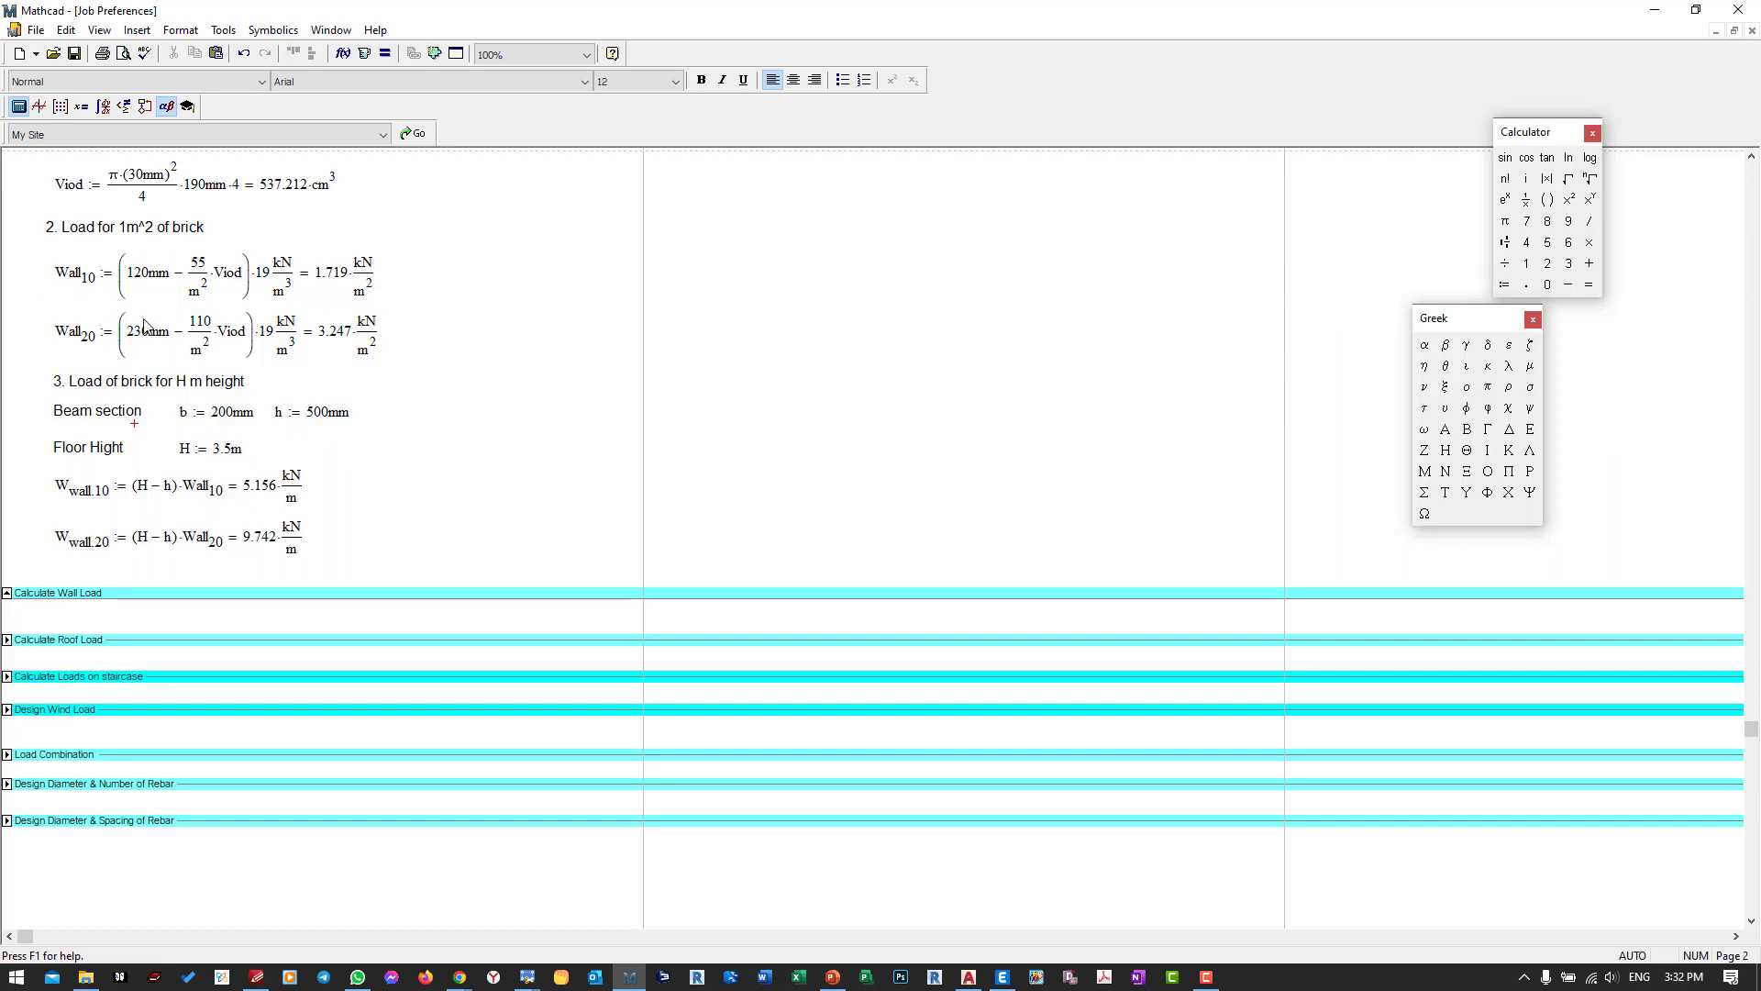
pyautogui.click(254, 485)
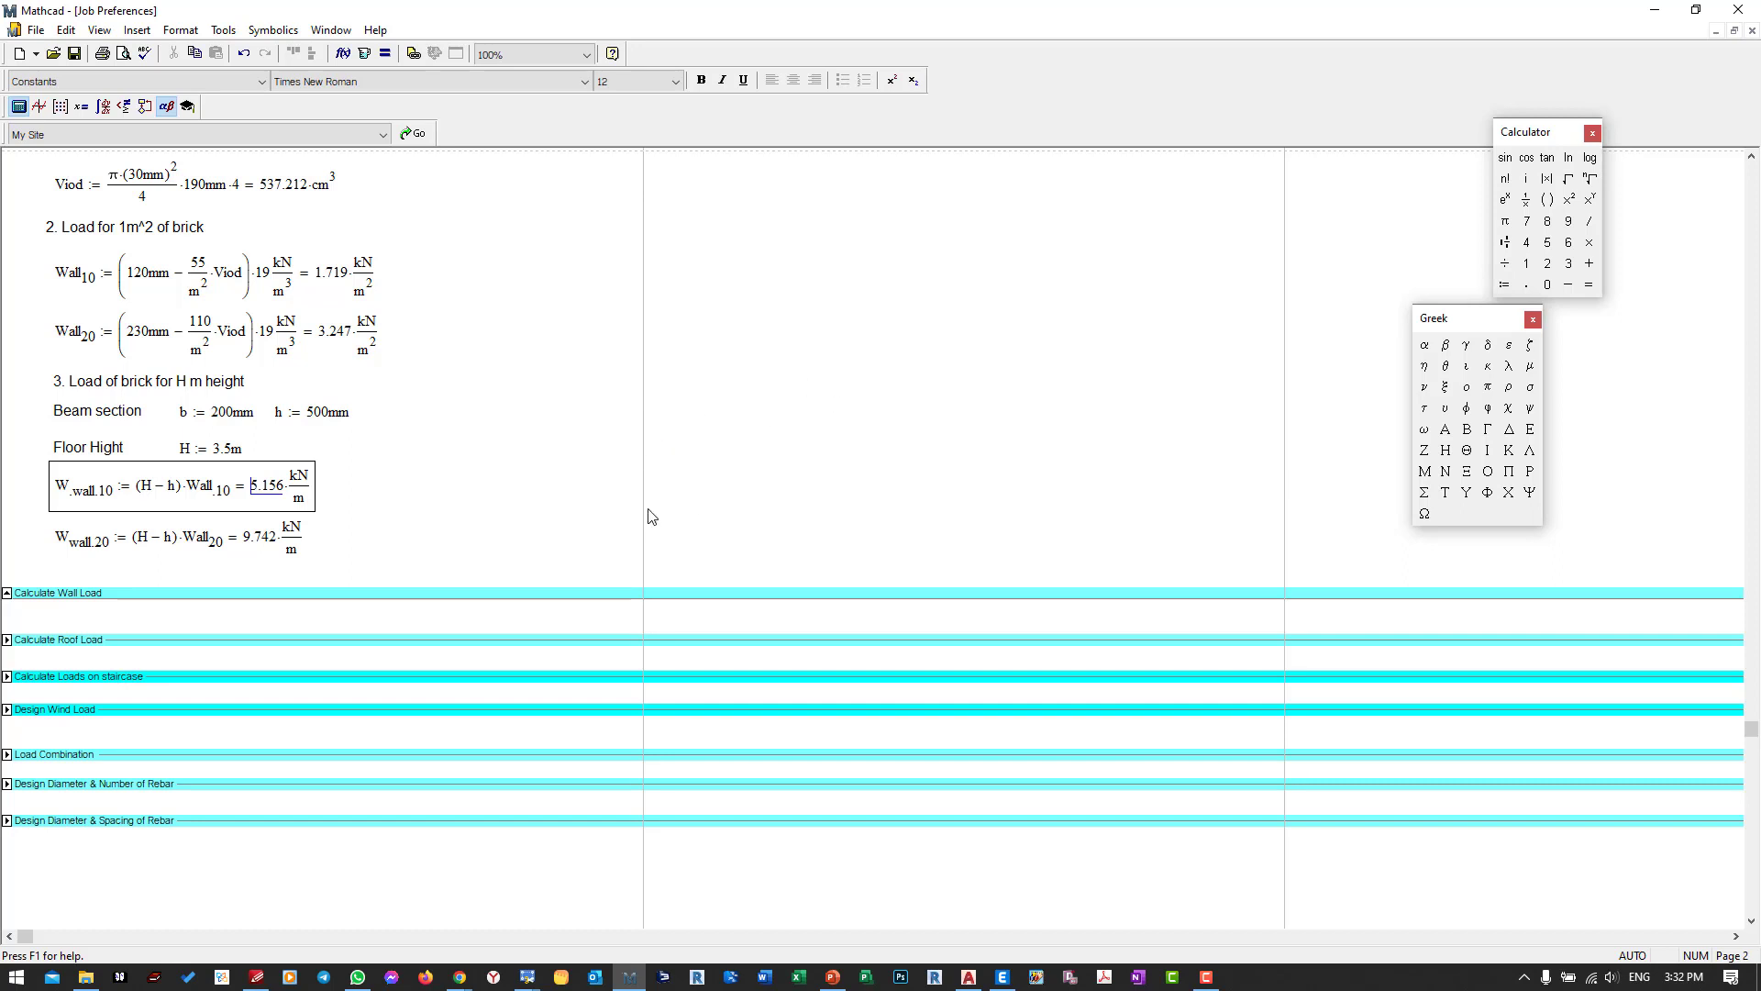
pyautogui.click(104, 542)
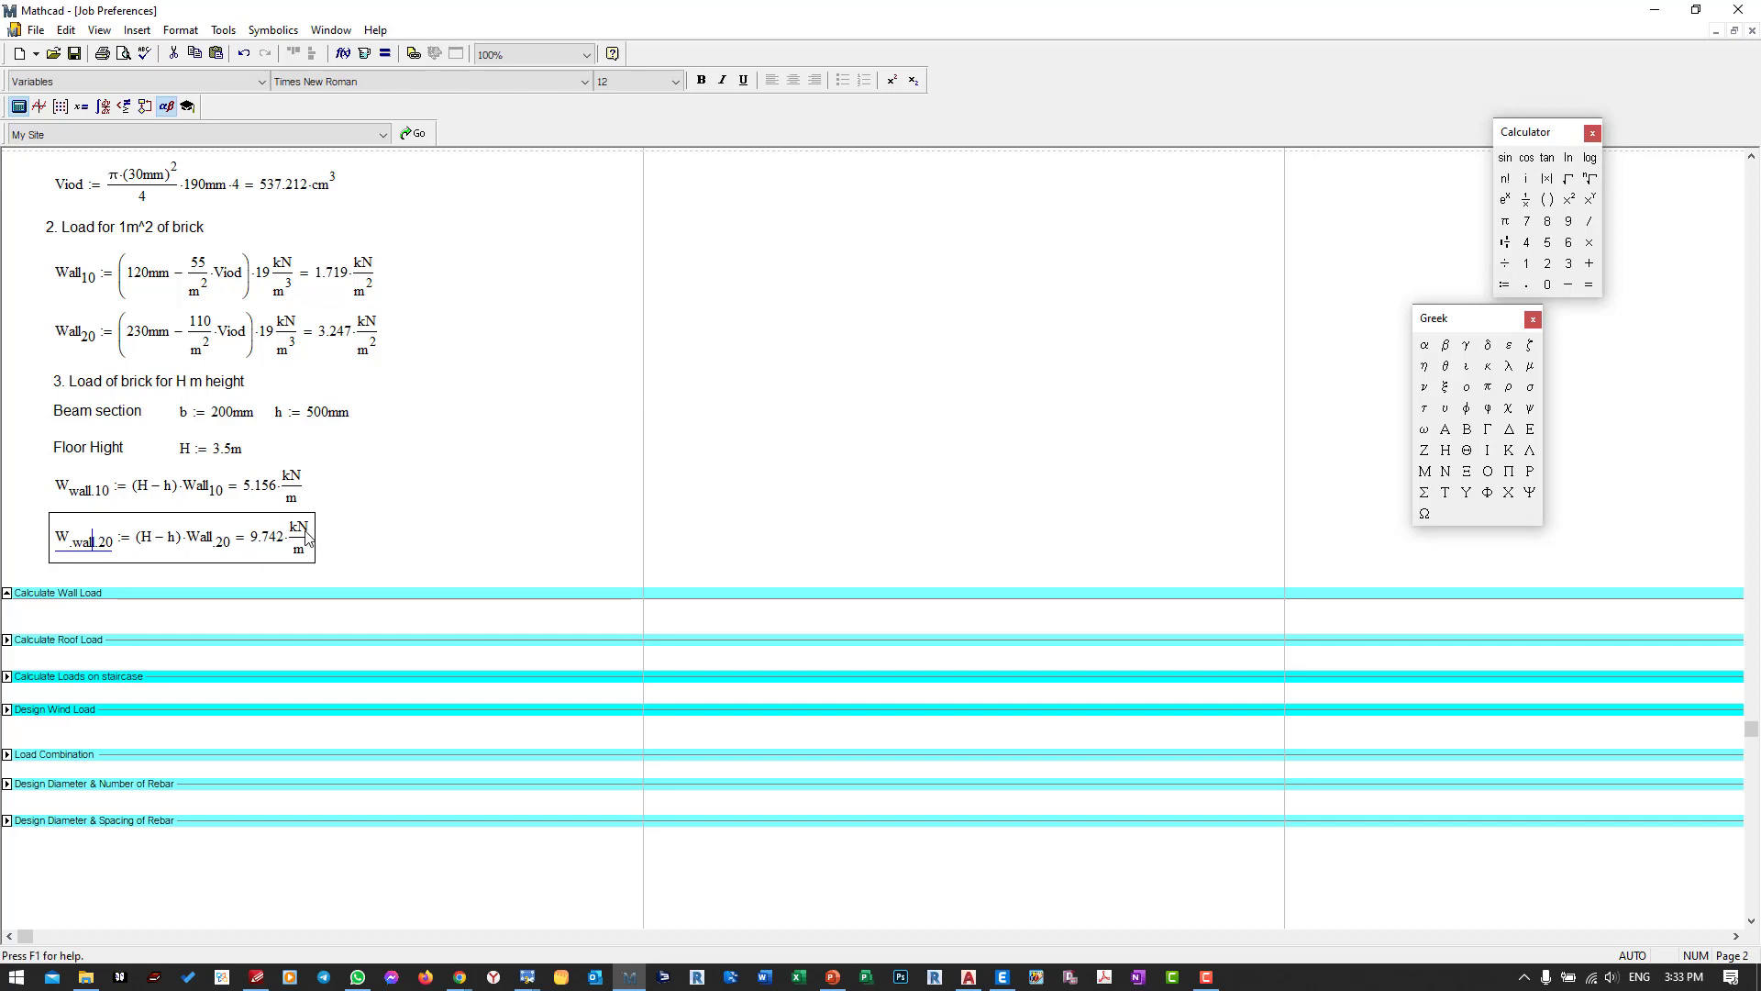
pyautogui.click(428, 518)
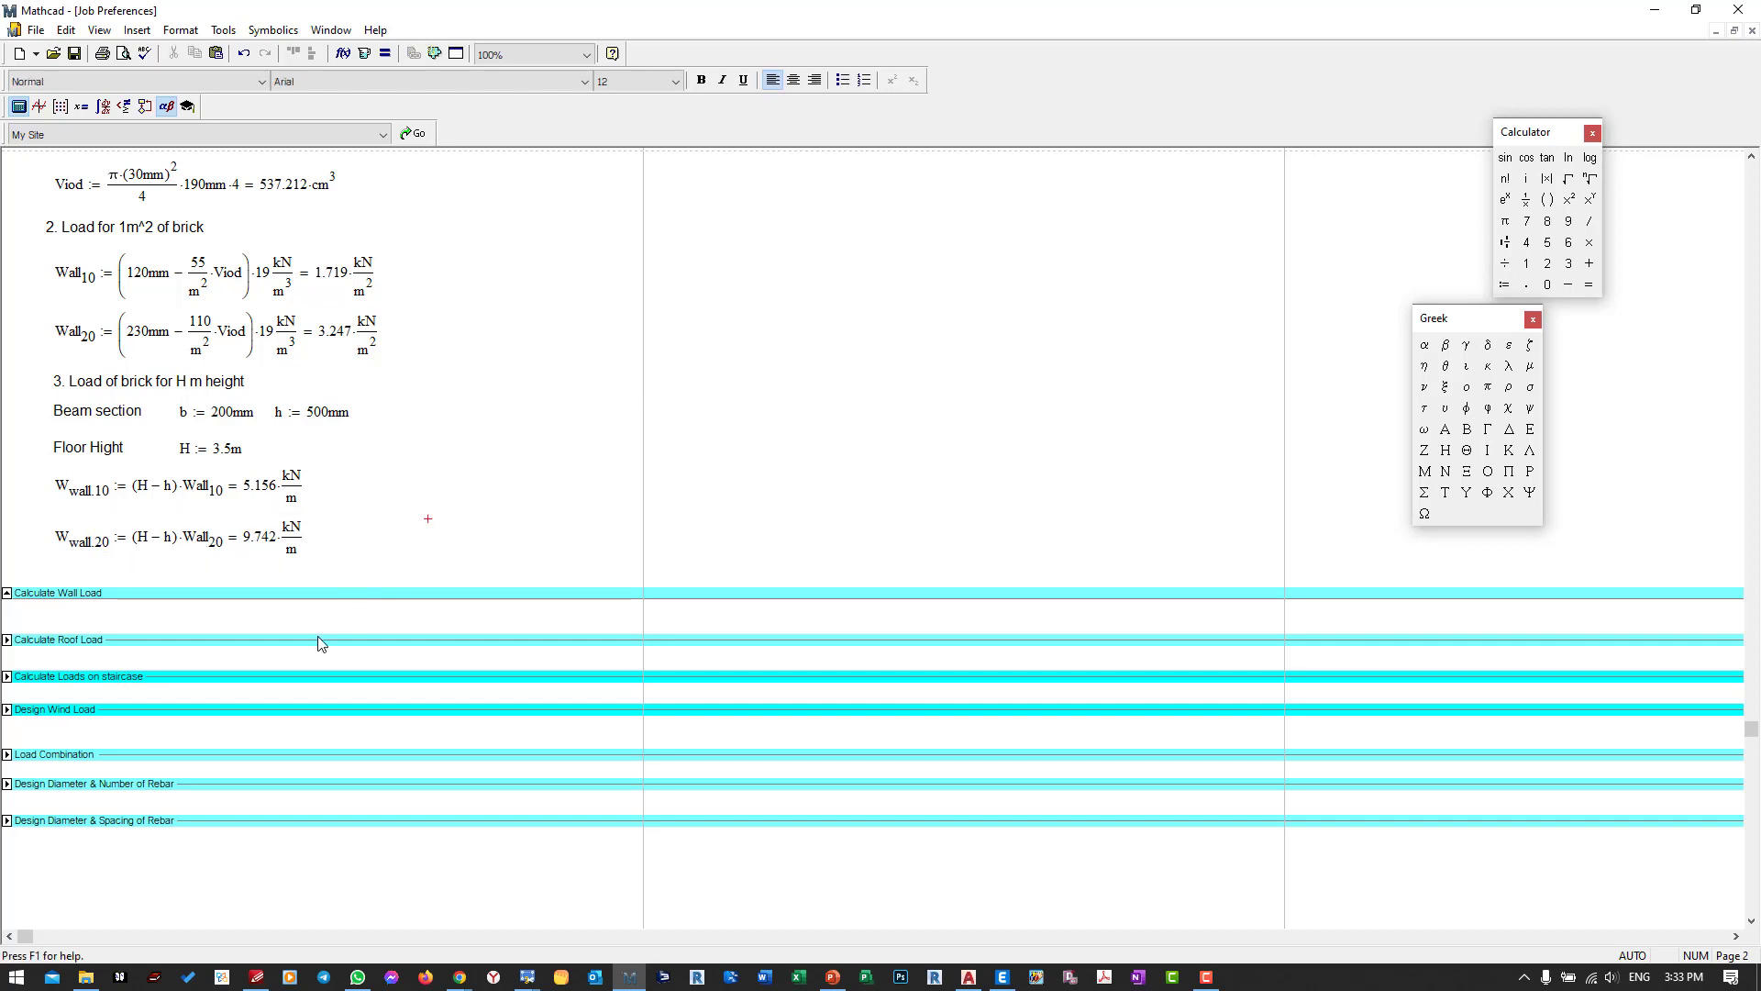
# Expand the Calculate Loads on staircase area and examine the staircase diagram and its property list.
pyautogui.scroll(-1, 318, 637)
pyautogui.doubleClick(264, 649)
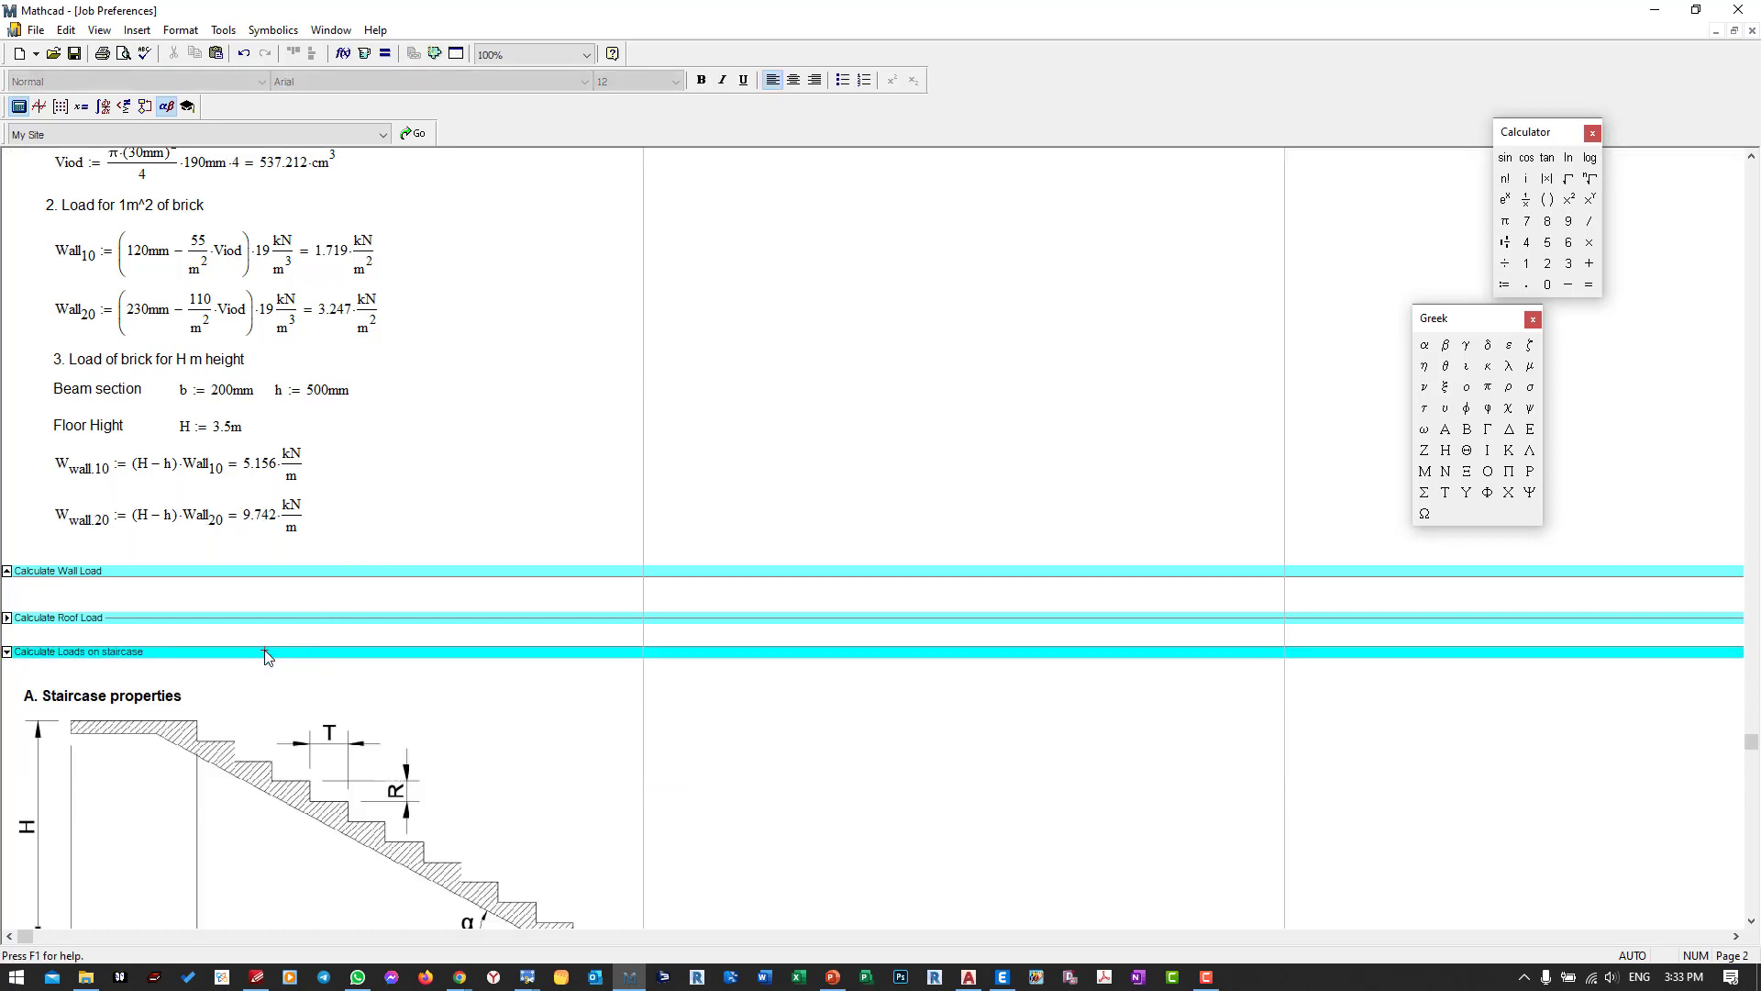
pyautogui.scroll(-5, 293, 633)
pyautogui.scroll(-15, 327, 583)
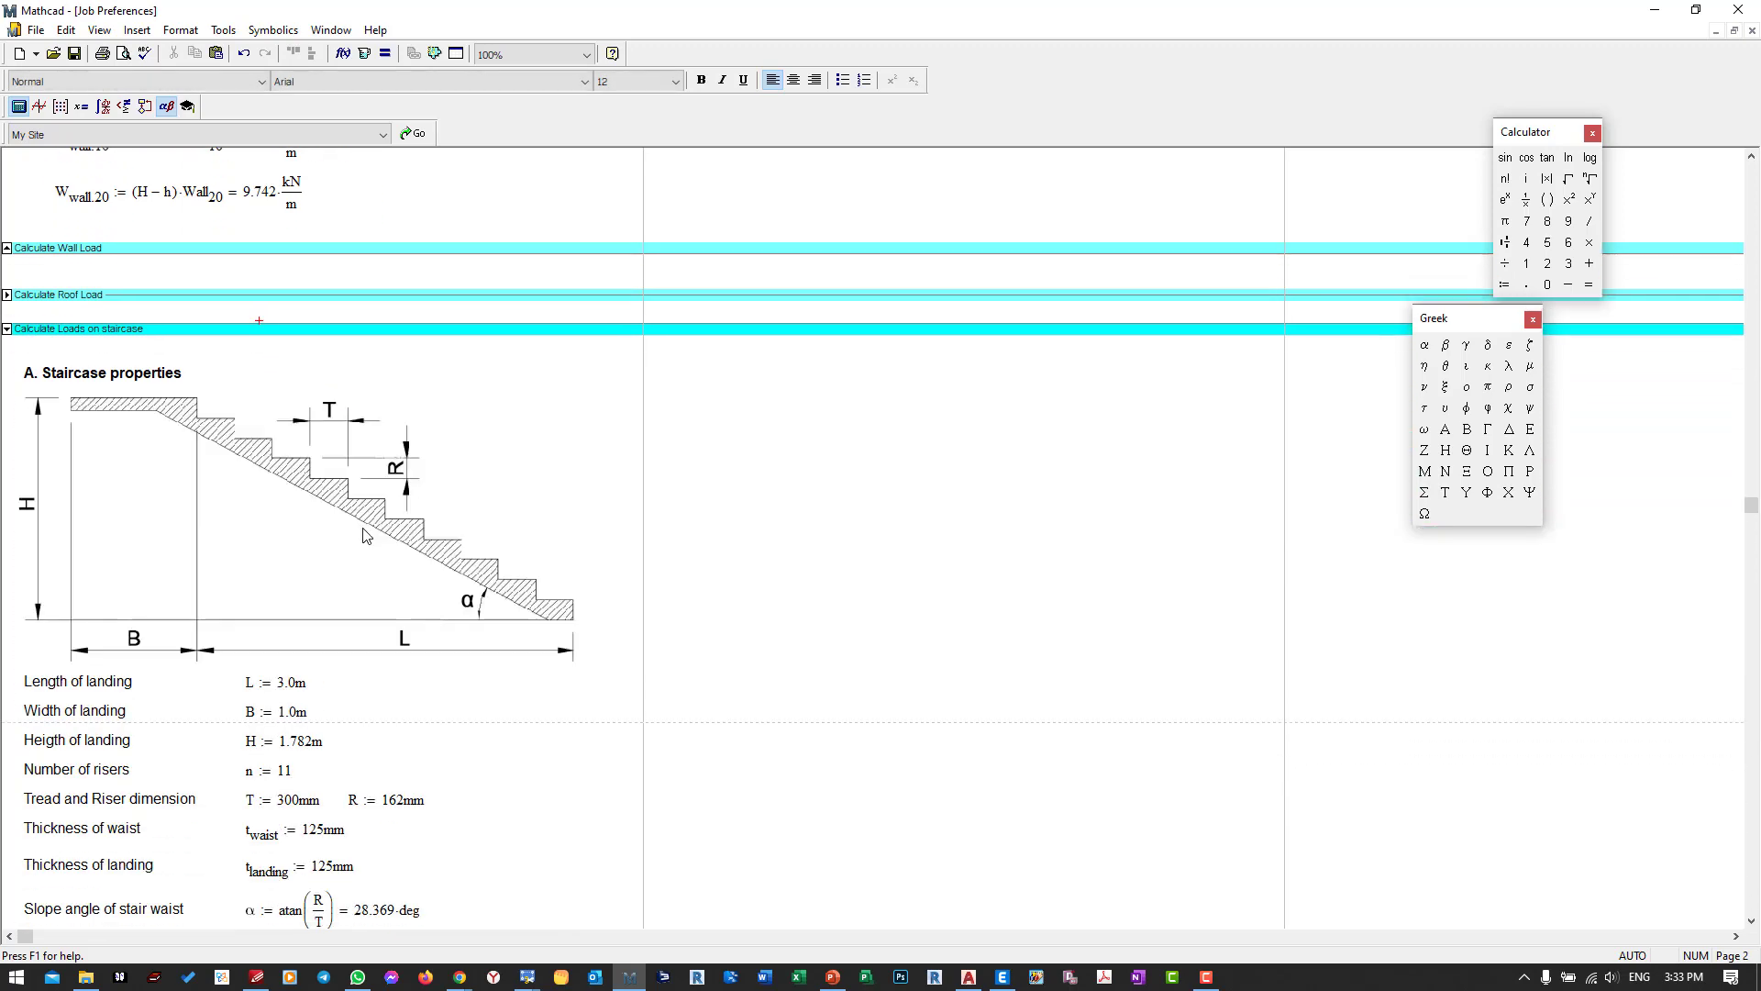
pyautogui.scroll(-1, 411, 555)
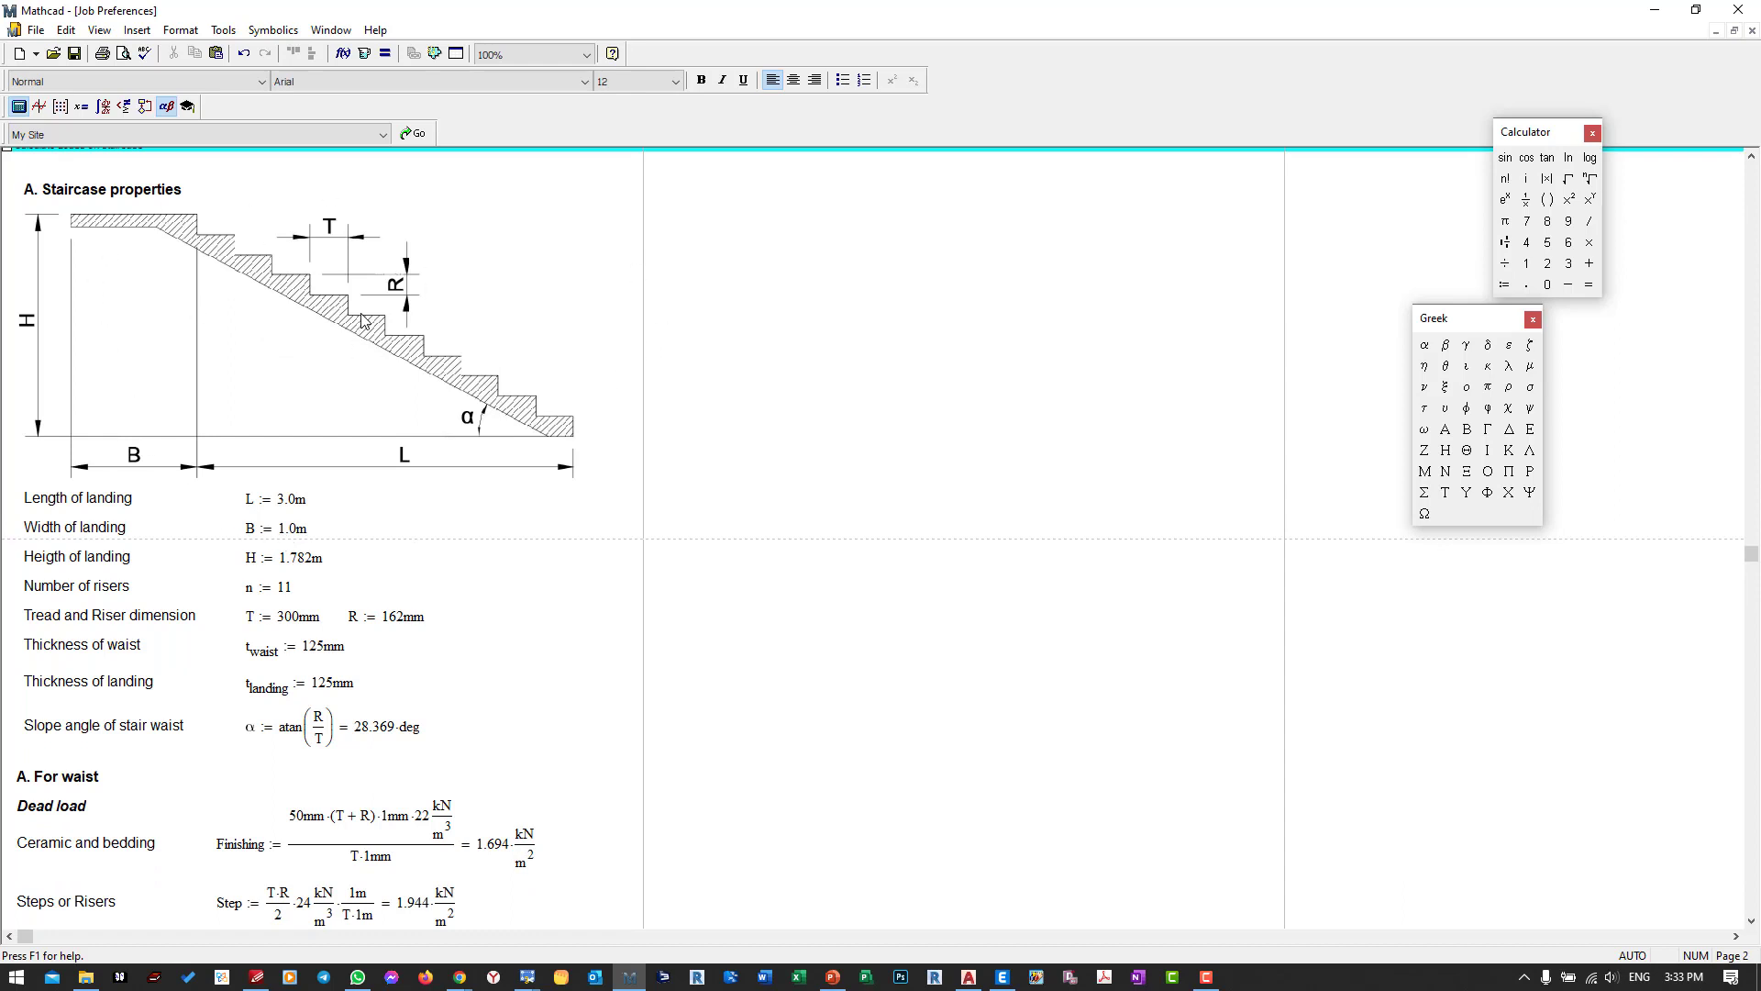
pyautogui.scroll(-1, 365, 321)
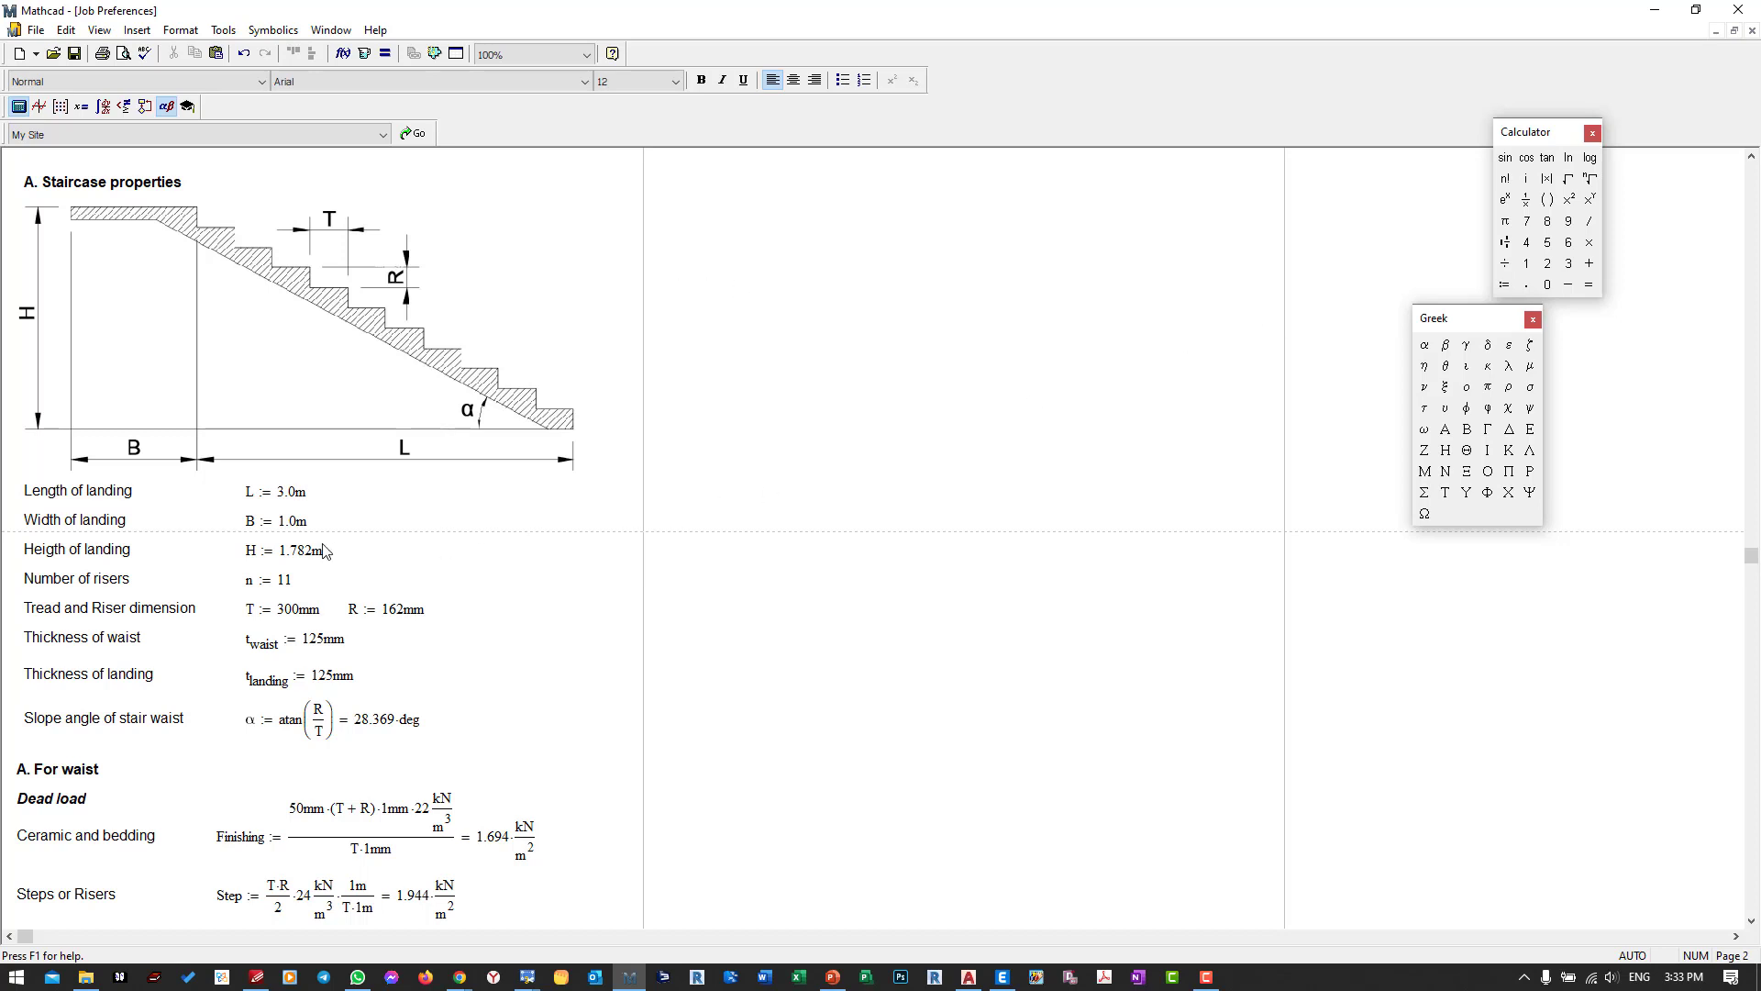
# Check the landing height H and the tread T and riser R dimensions against the staircase diagram.
pyautogui.click(283, 560)
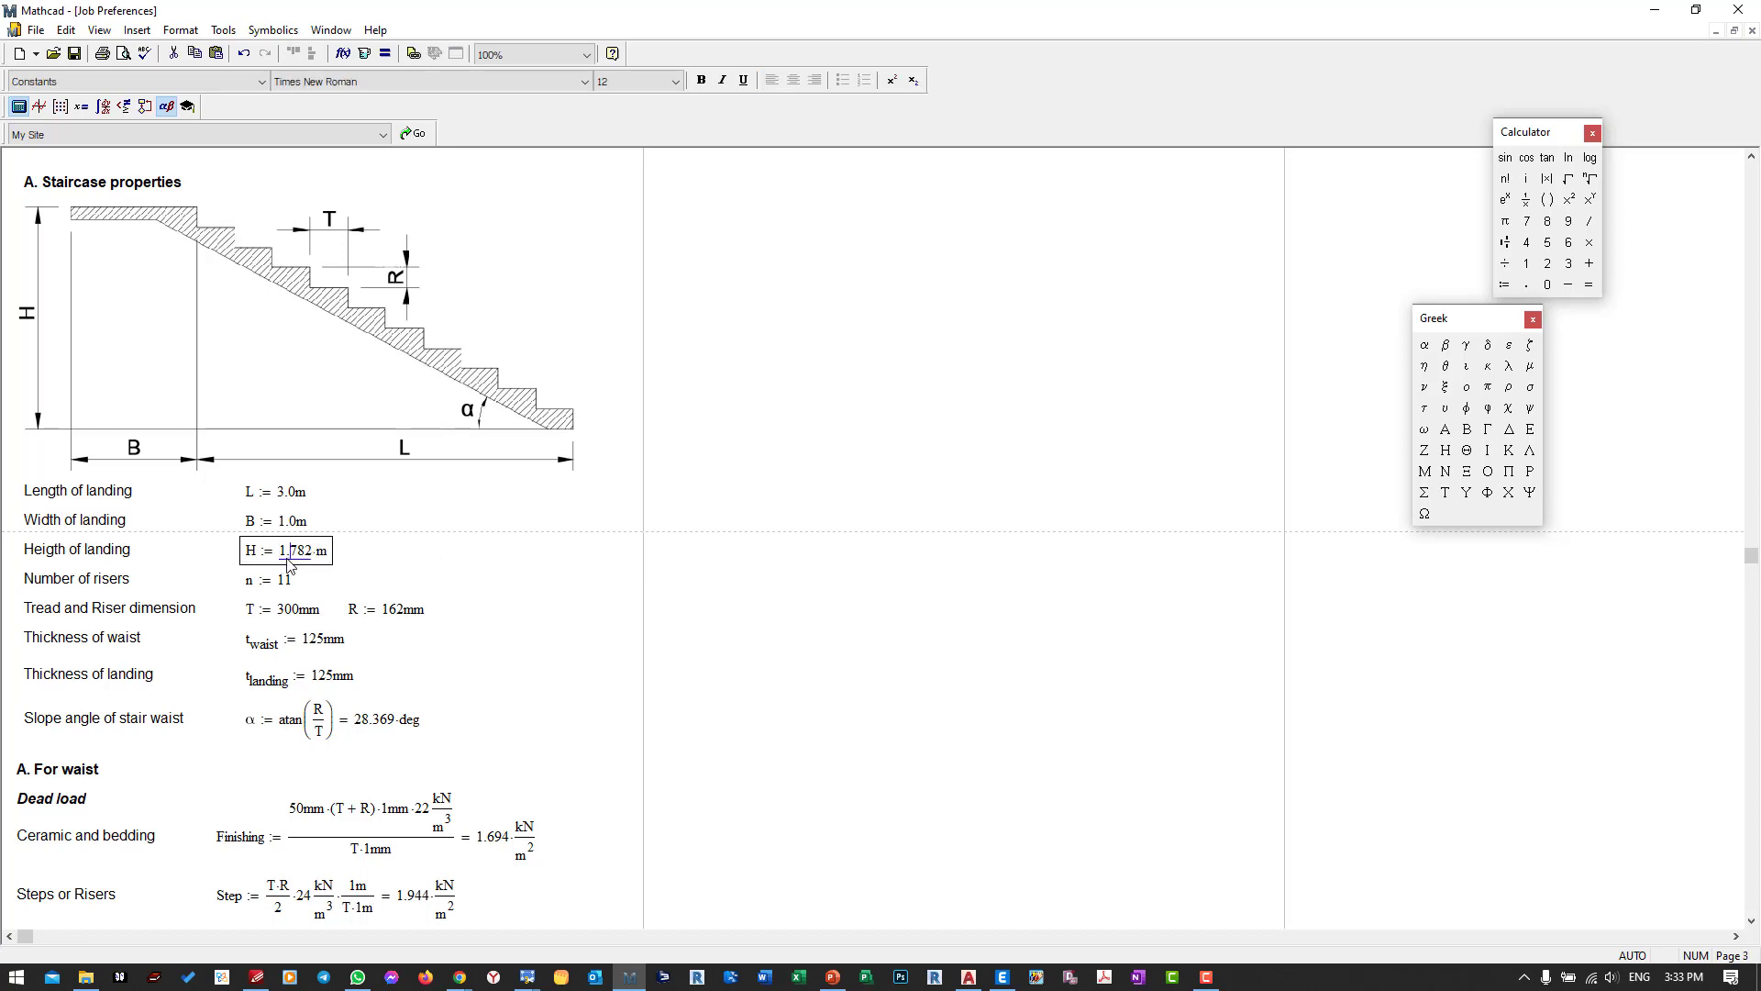
pyautogui.click(398, 541)
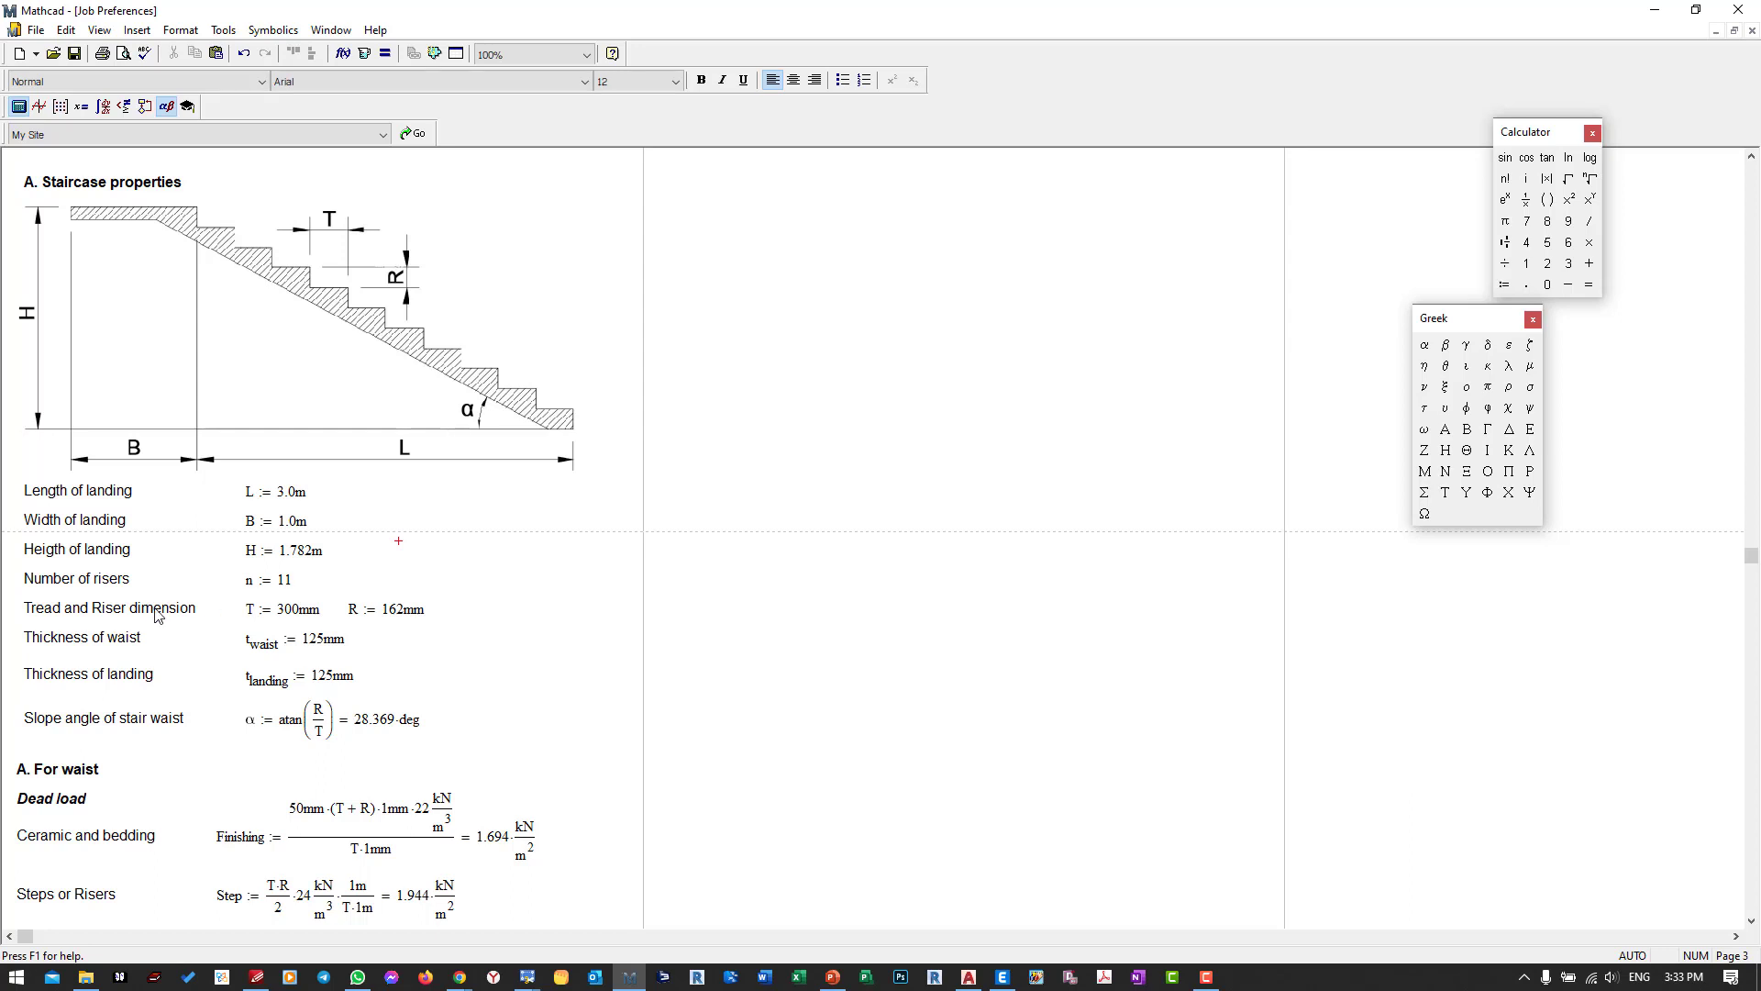
pyautogui.scroll(-3, 78, 620)
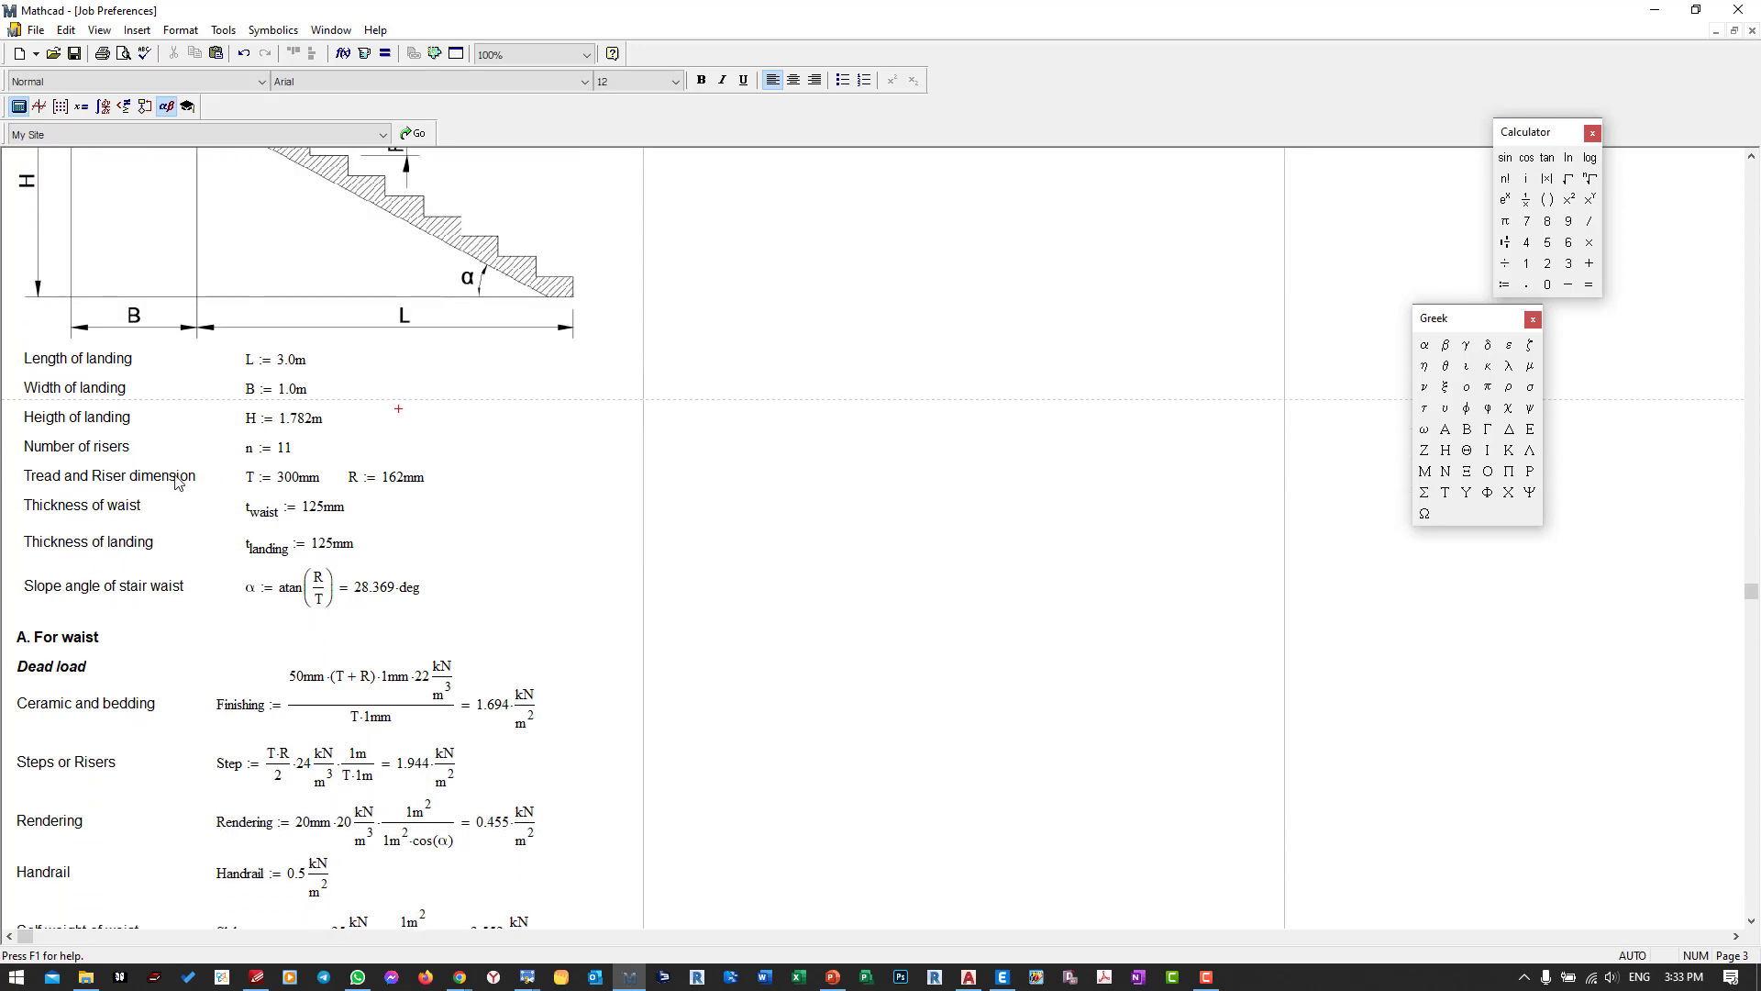
pyautogui.scroll(3, 374, 420)
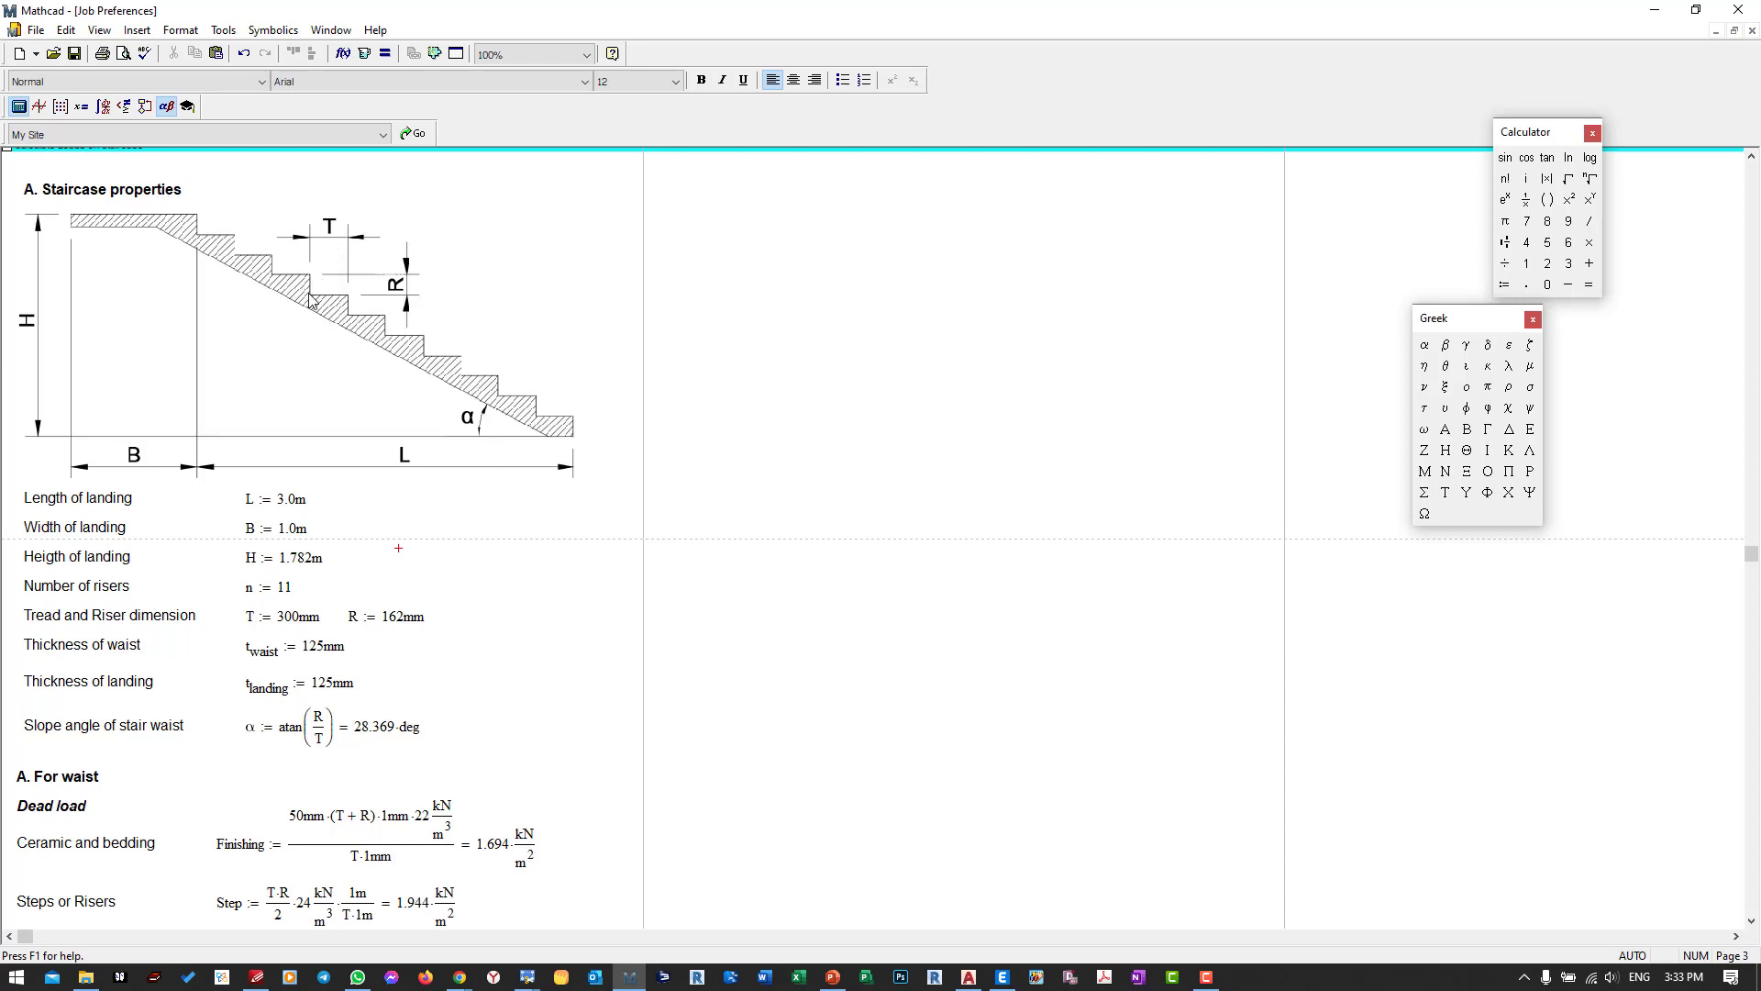
pyautogui.click(297, 625)
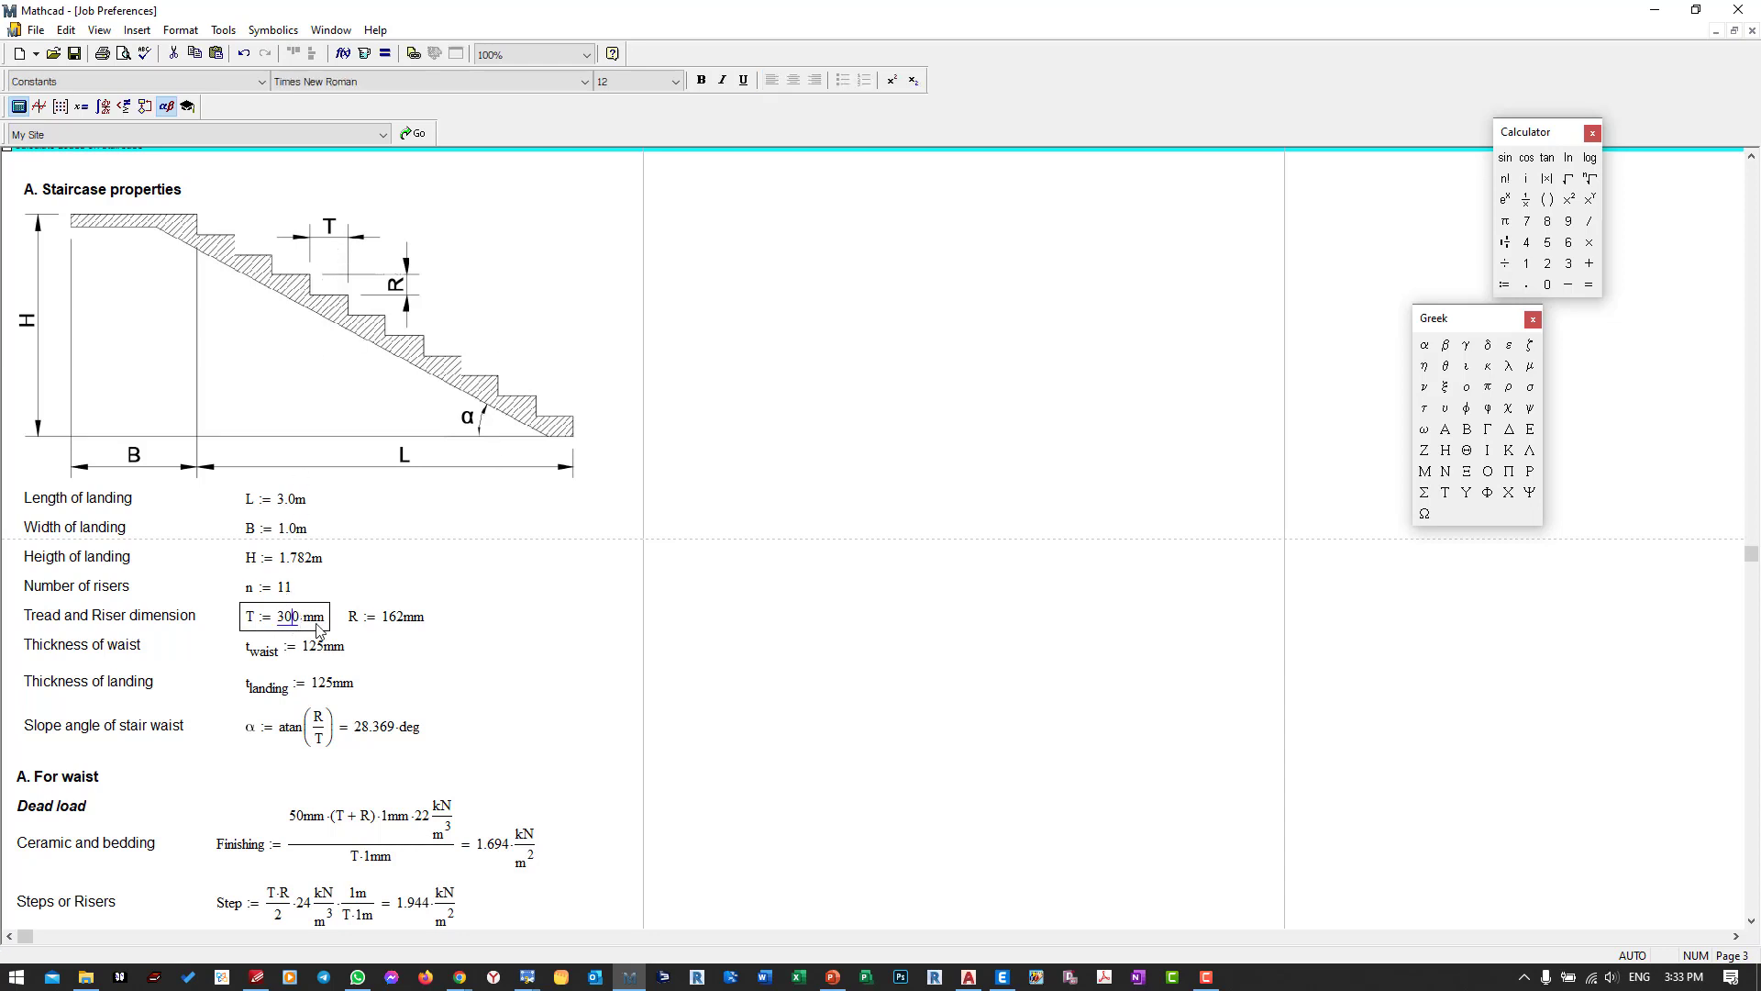
pyautogui.click(419, 624)
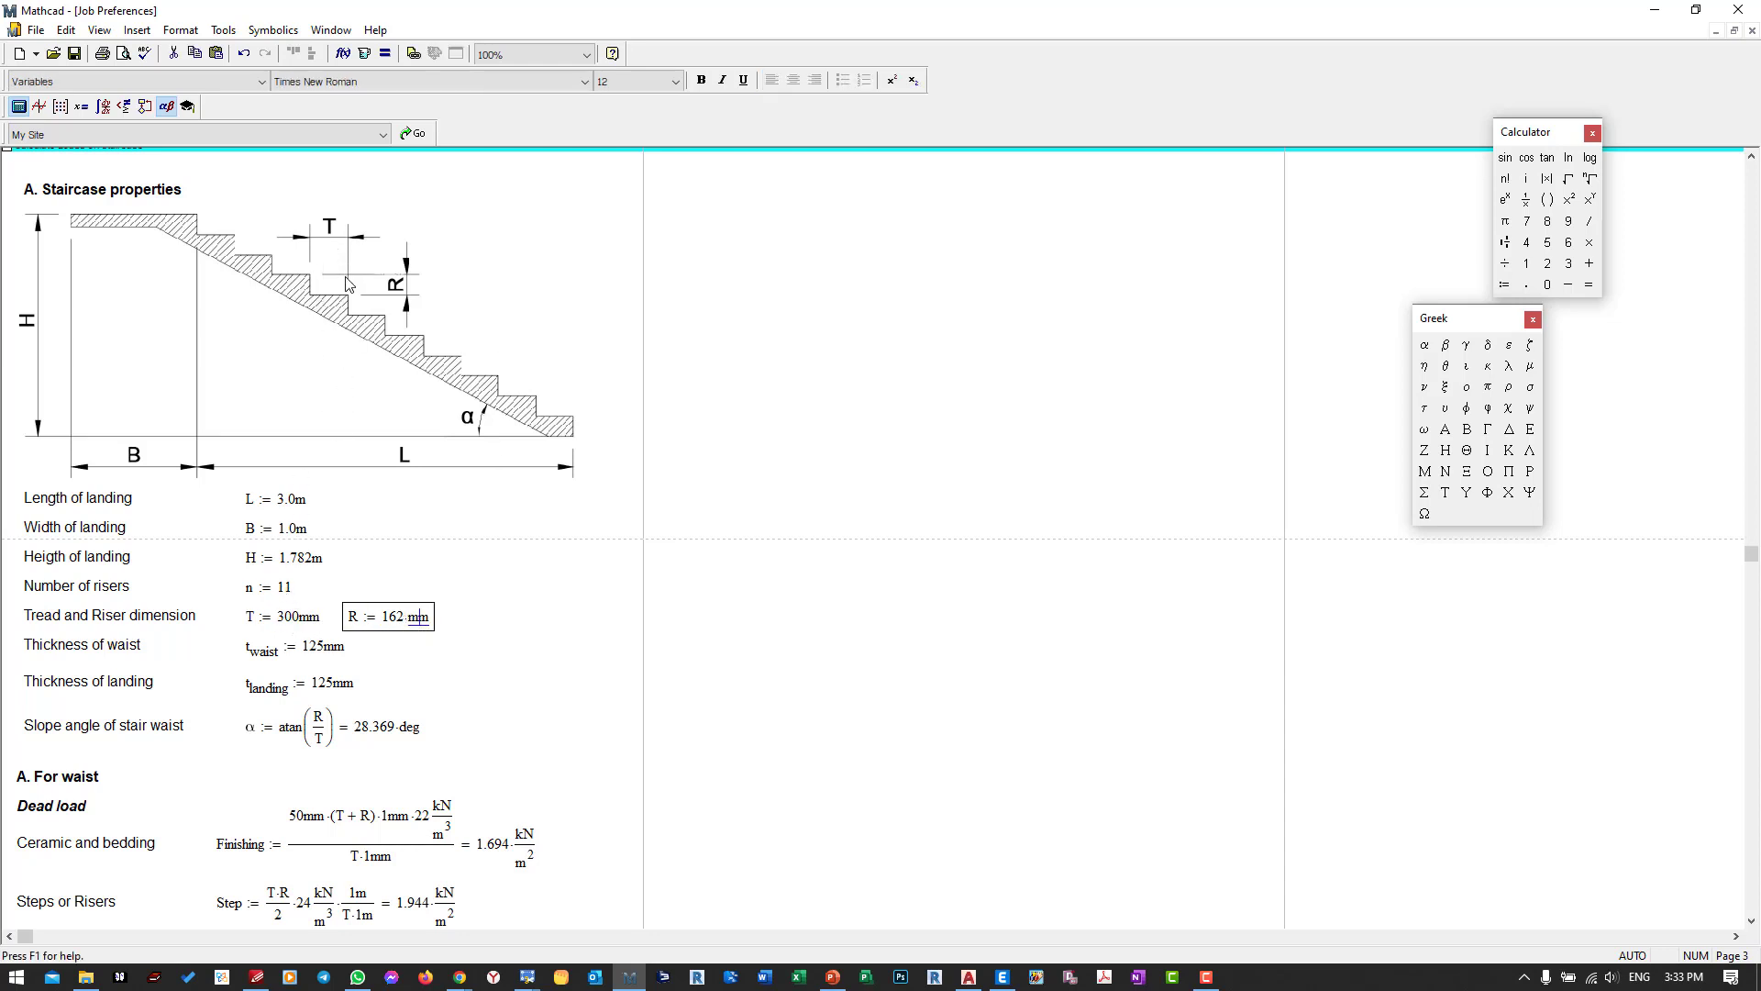
pyautogui.click(494, 614)
pyautogui.scroll(-3, 476, 596)
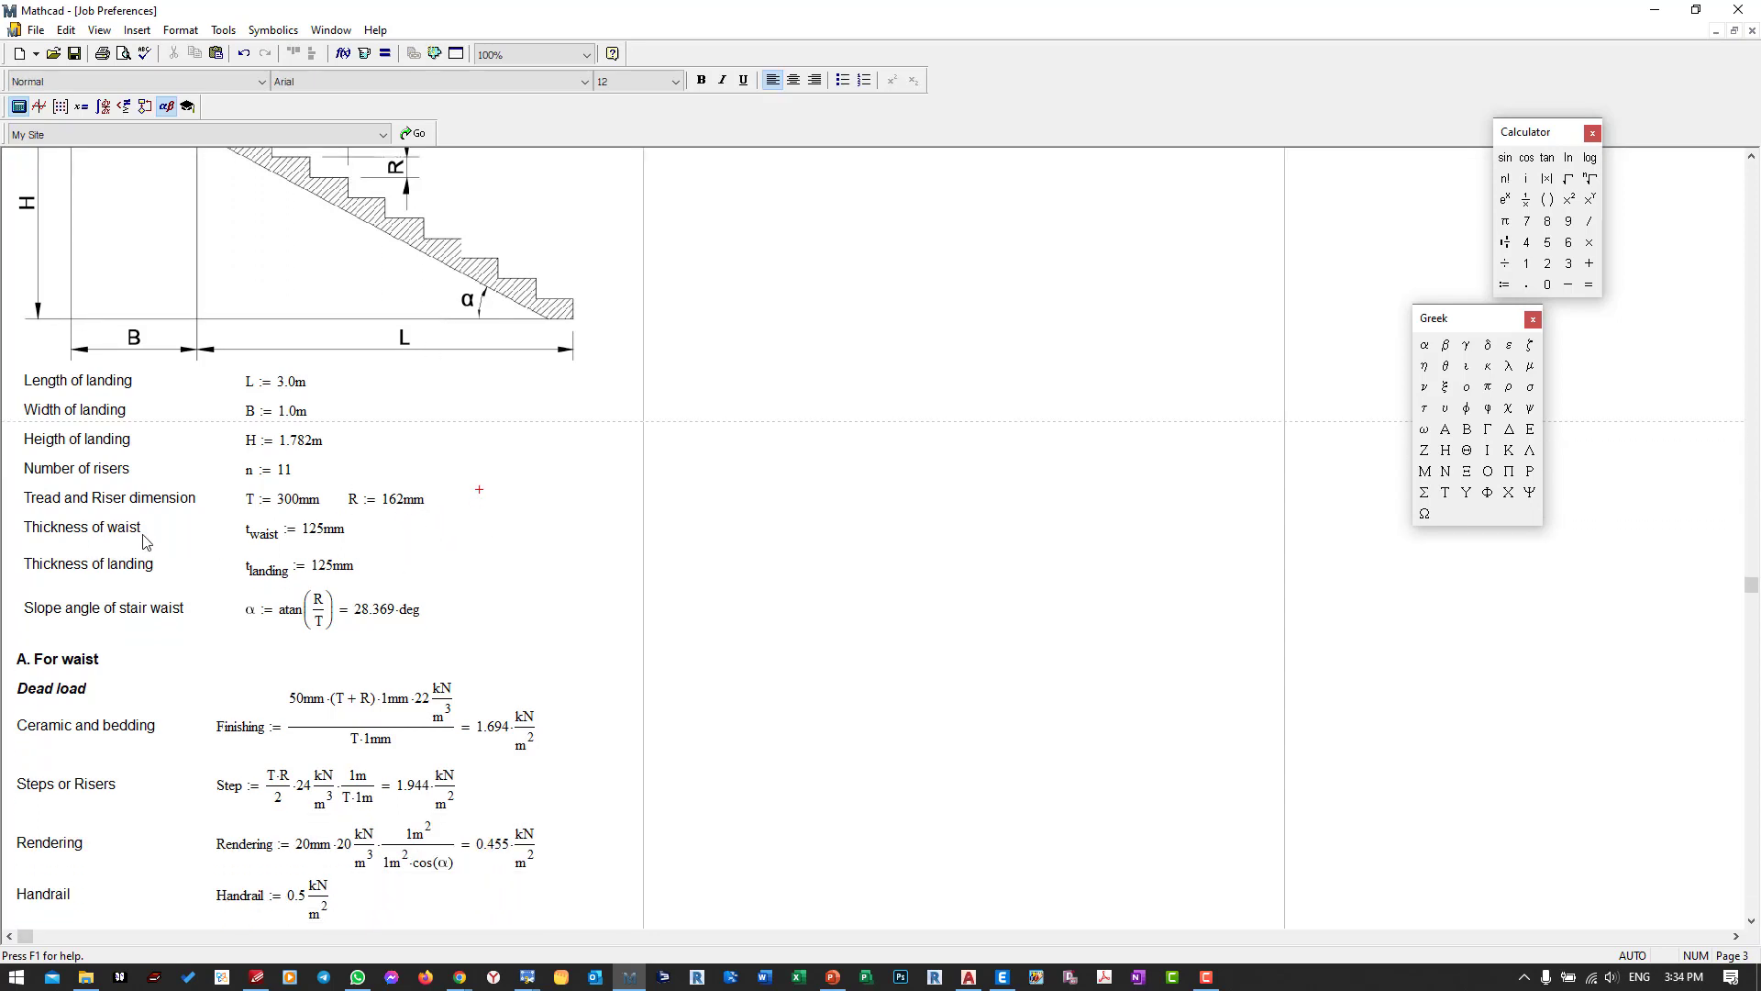
# Set both the thickness of waist and the thickness of landing to 120 mm in the staircase properties.
pyautogui.scroll(1, 211, 549)
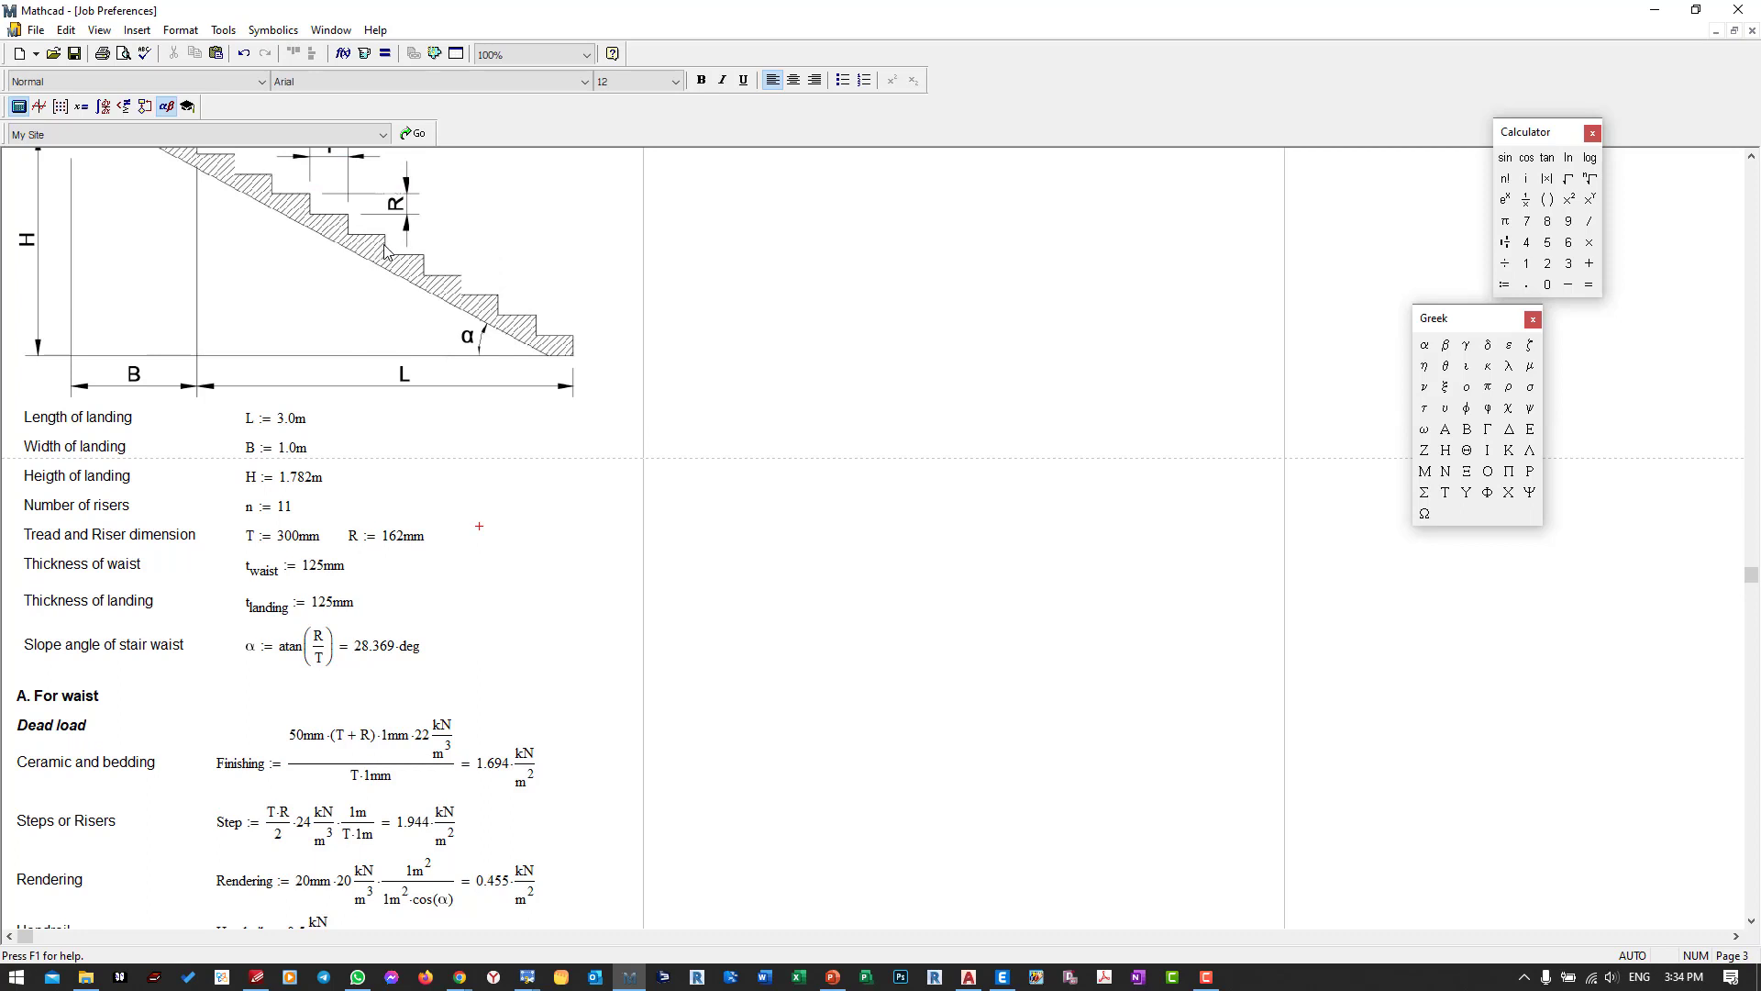
pyautogui.click(316, 576)
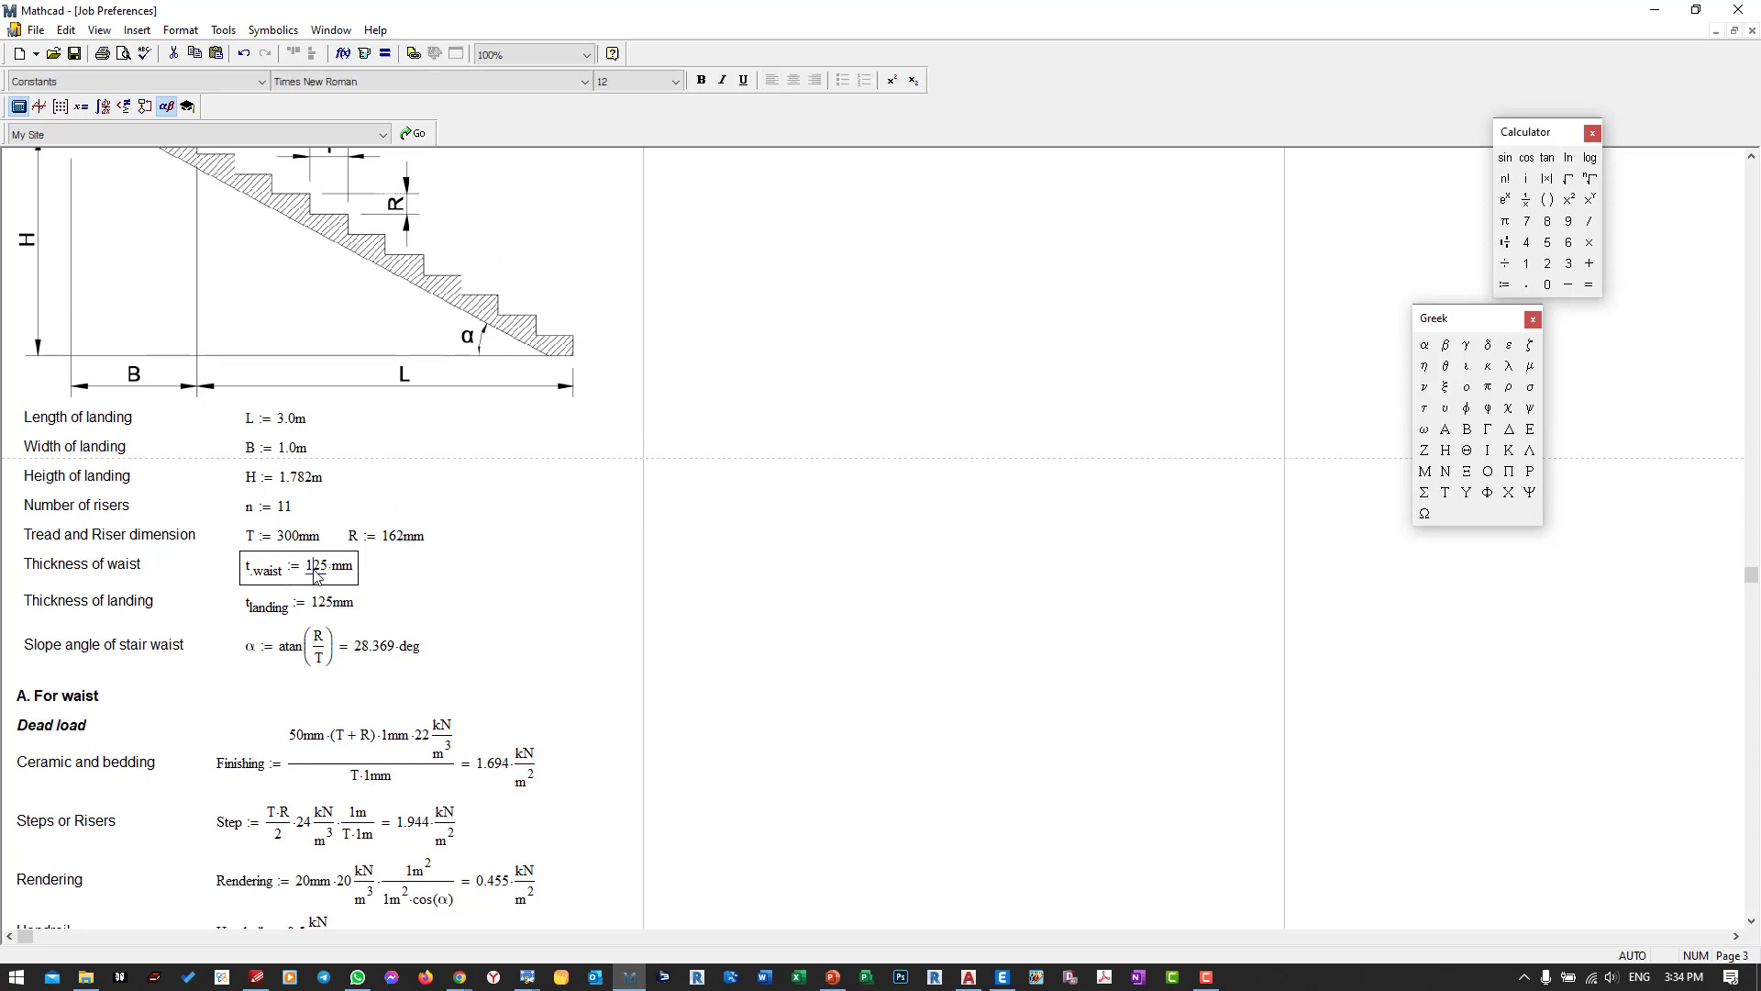
pyautogui.doubleClick(317, 573)
pyautogui.write('120')
pyautogui.press('Return')
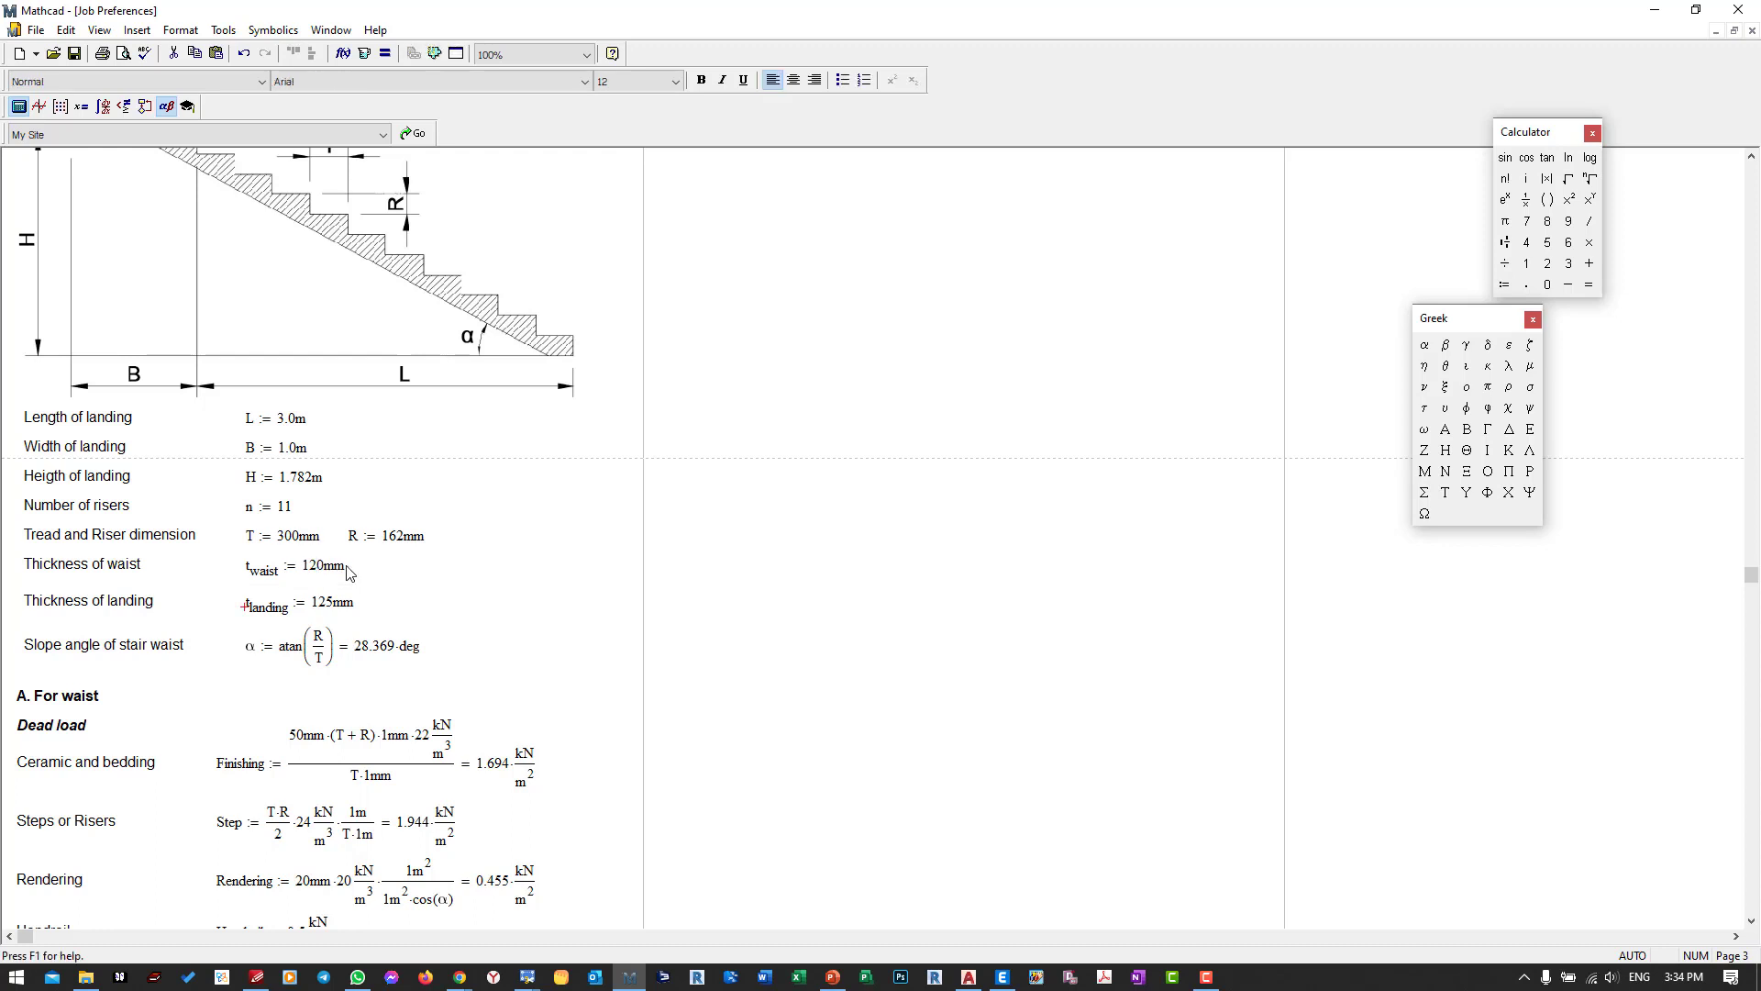
pyautogui.doubleClick(327, 603)
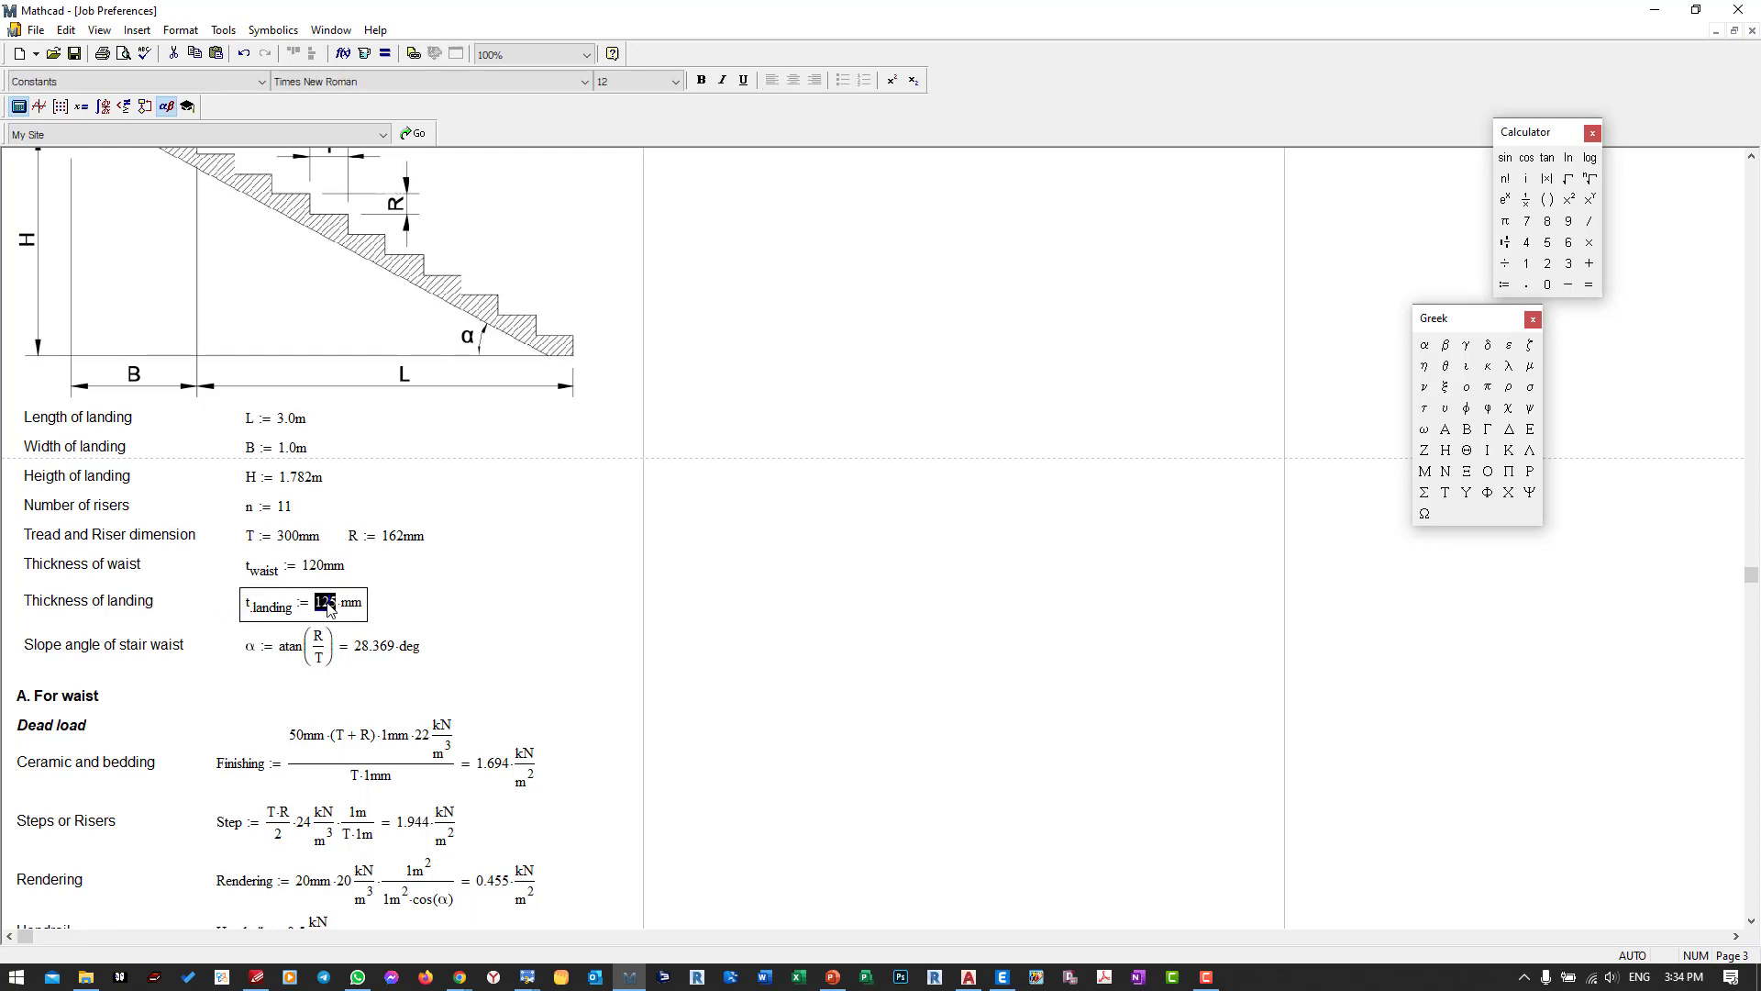
pyautogui.write('120')
pyautogui.press('Return')
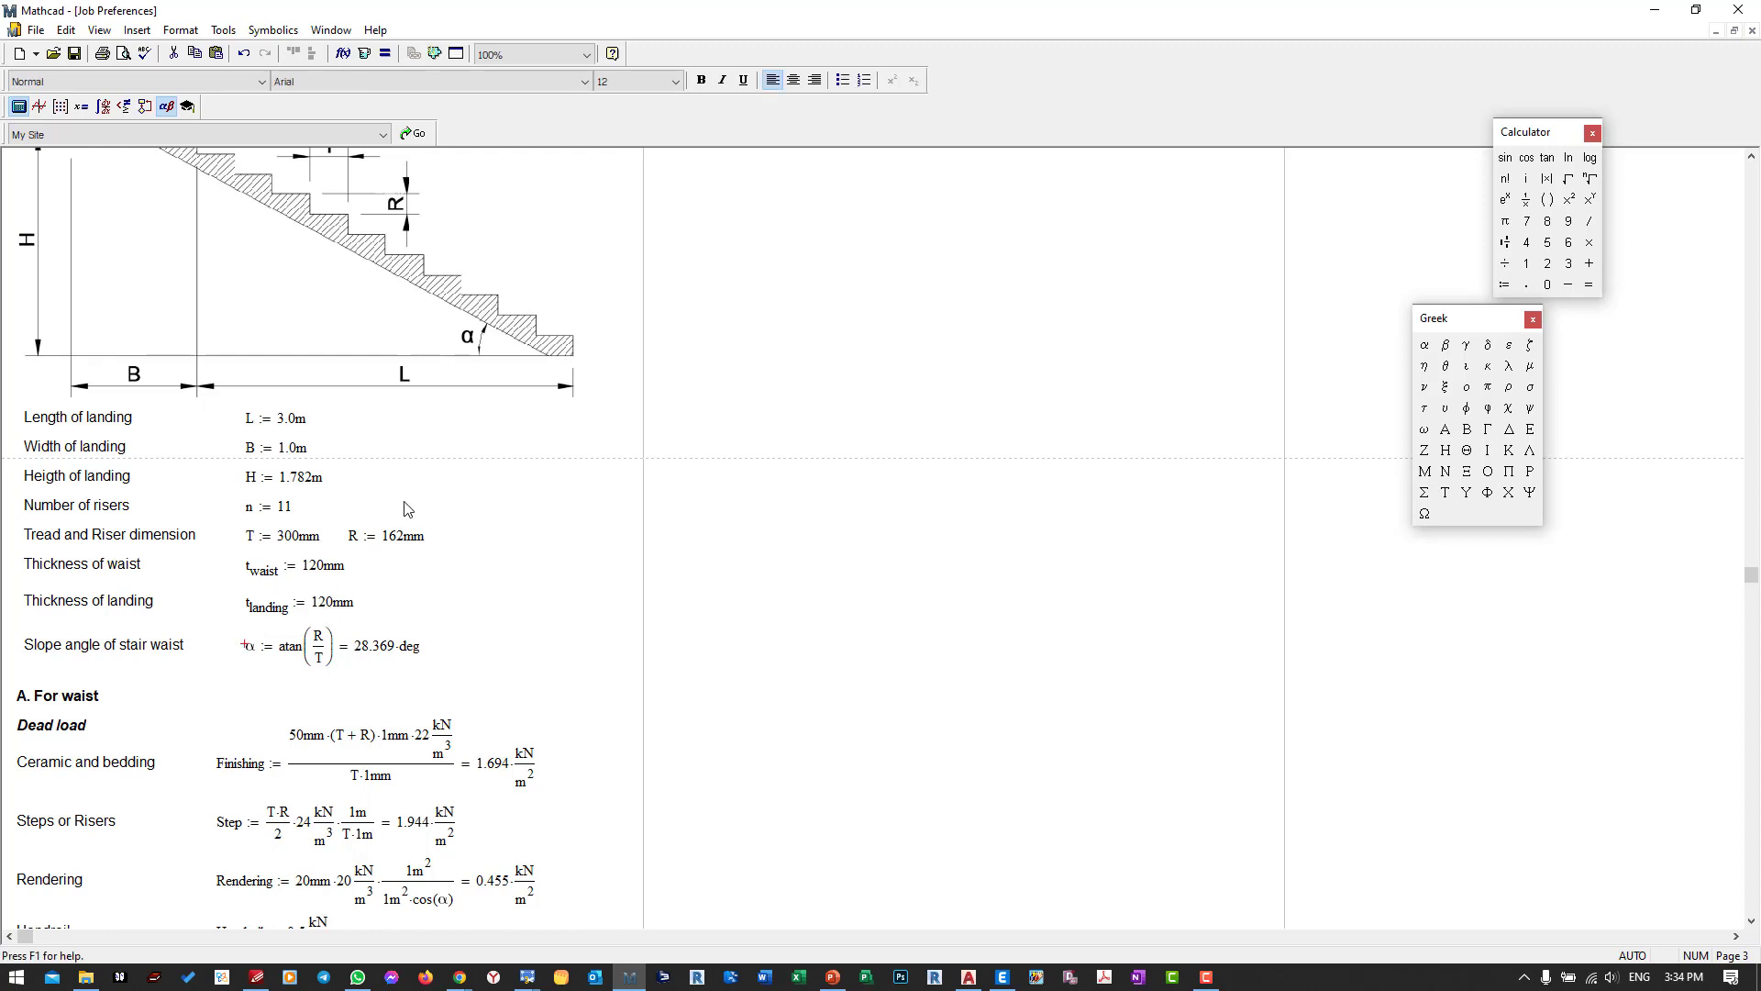
# Examine the stair slope angle and the waist dead load items, from ceramic and bedding down to the total dead load.
pyautogui.scroll(-2, 408, 510)
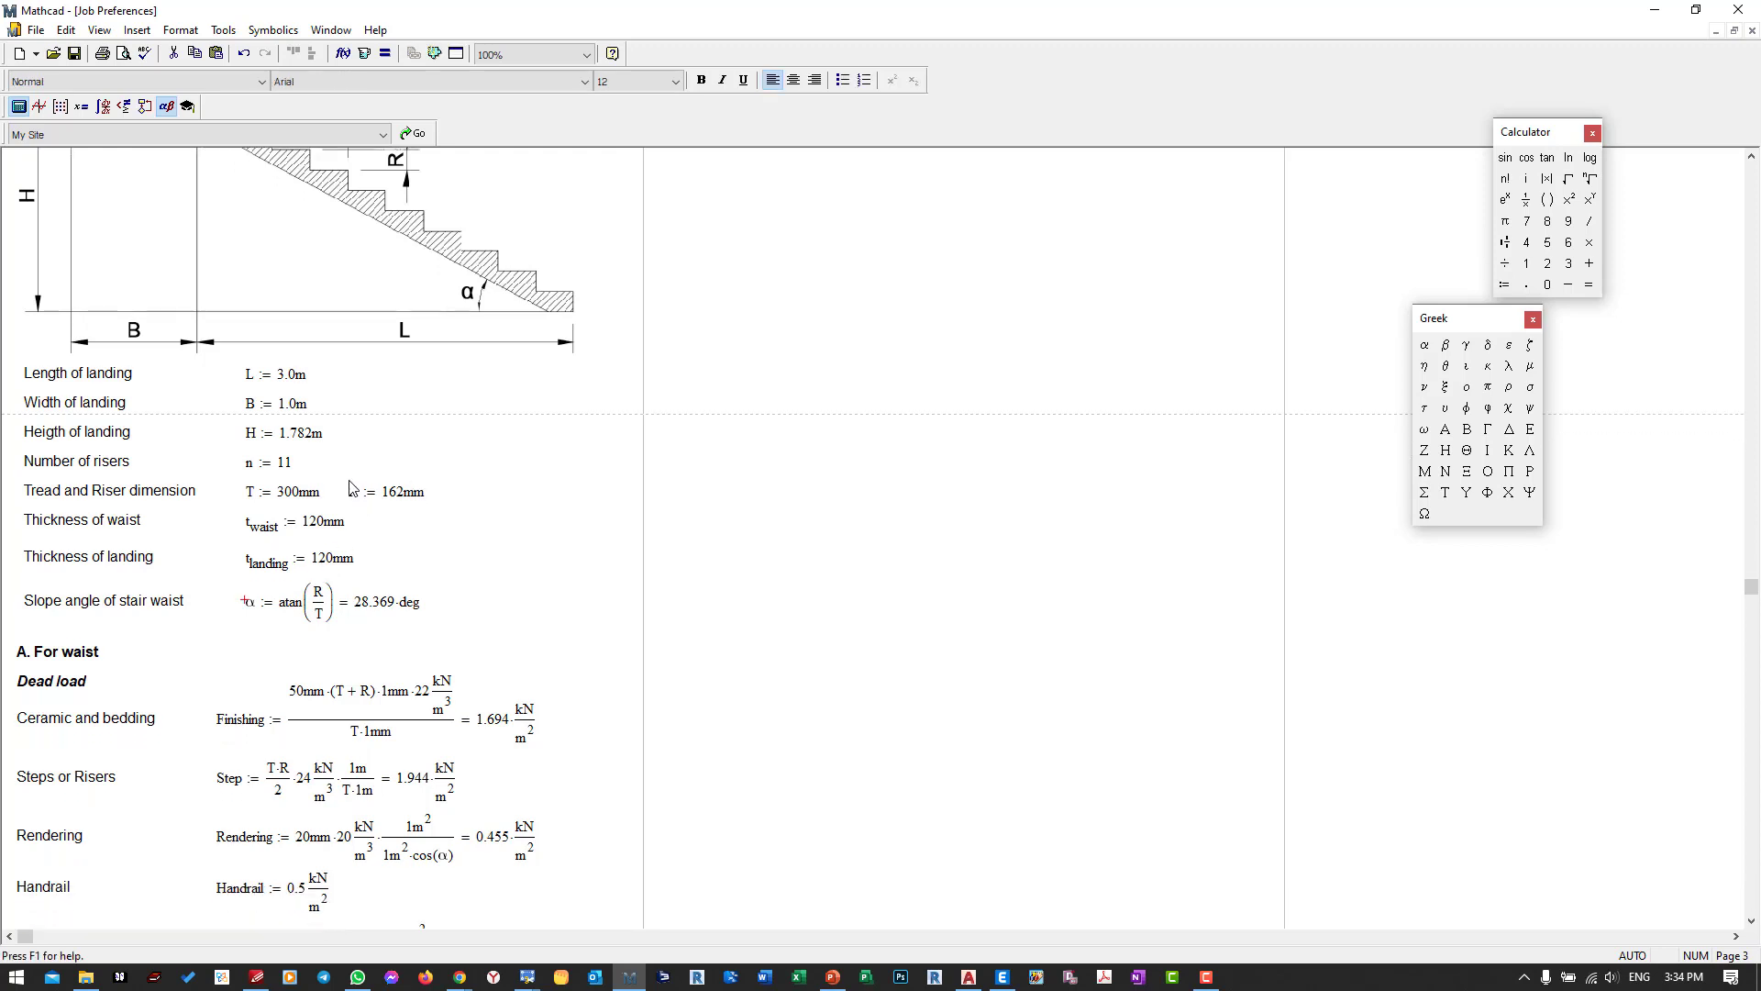
pyautogui.scroll(-5, 395, 532)
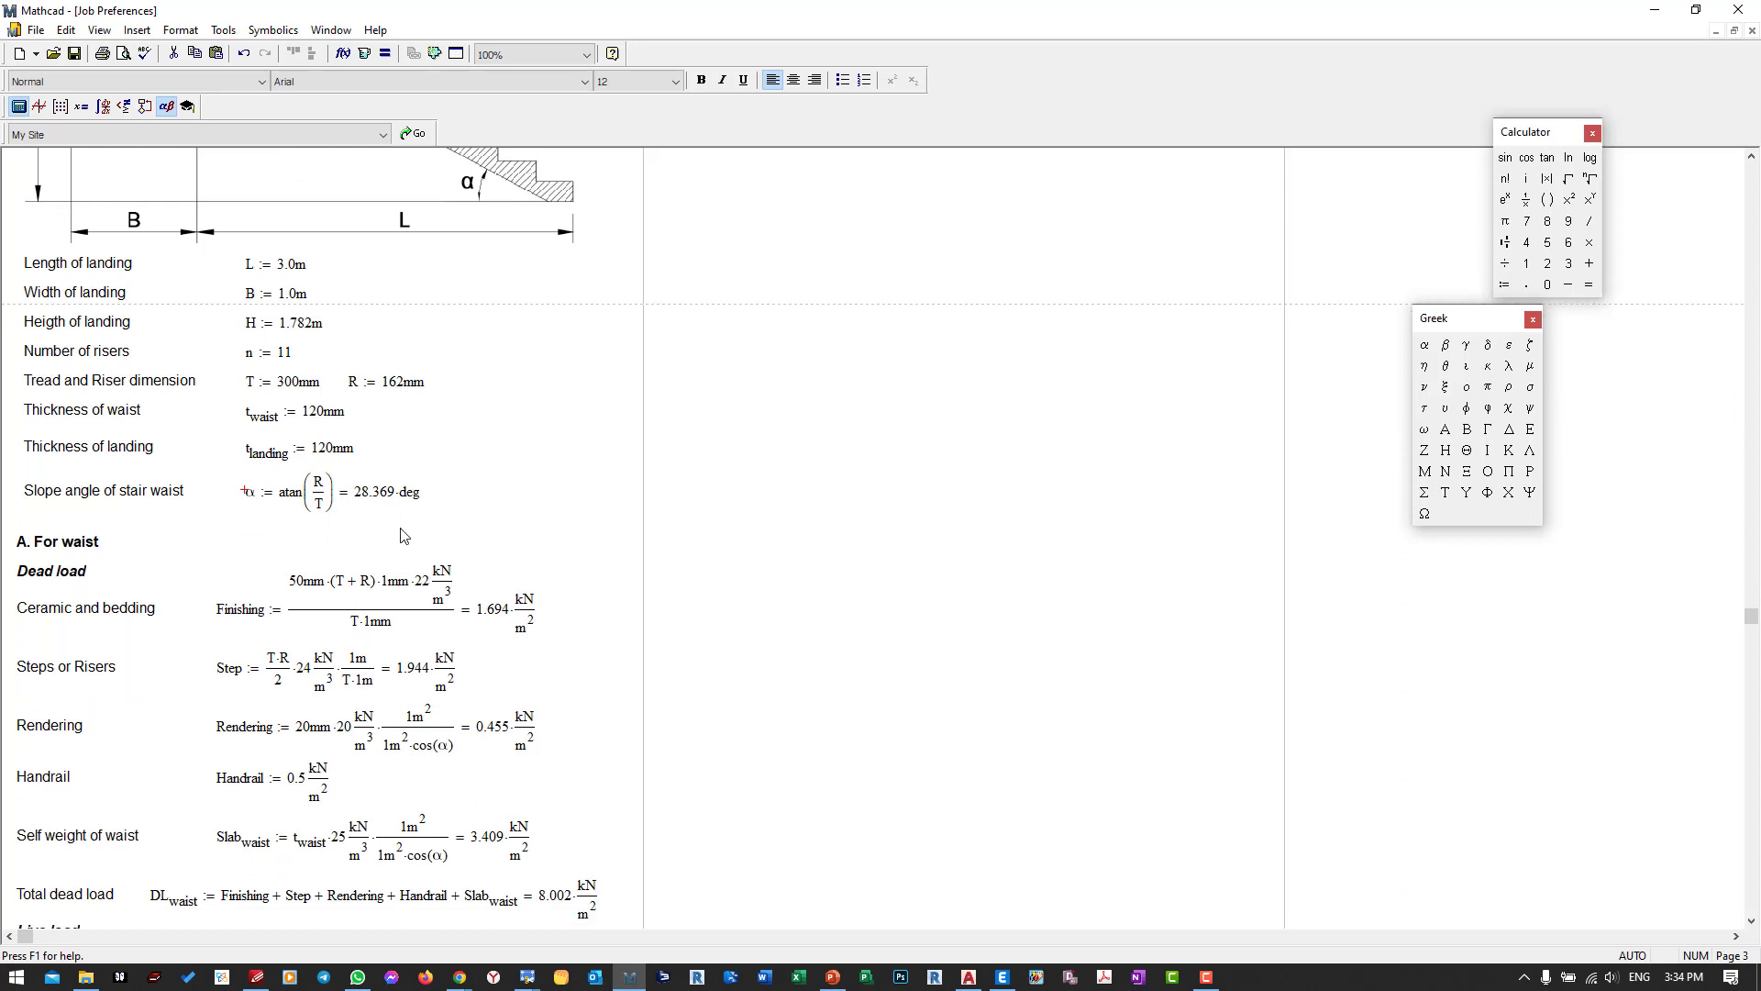
pyautogui.scroll(1, 242, 520)
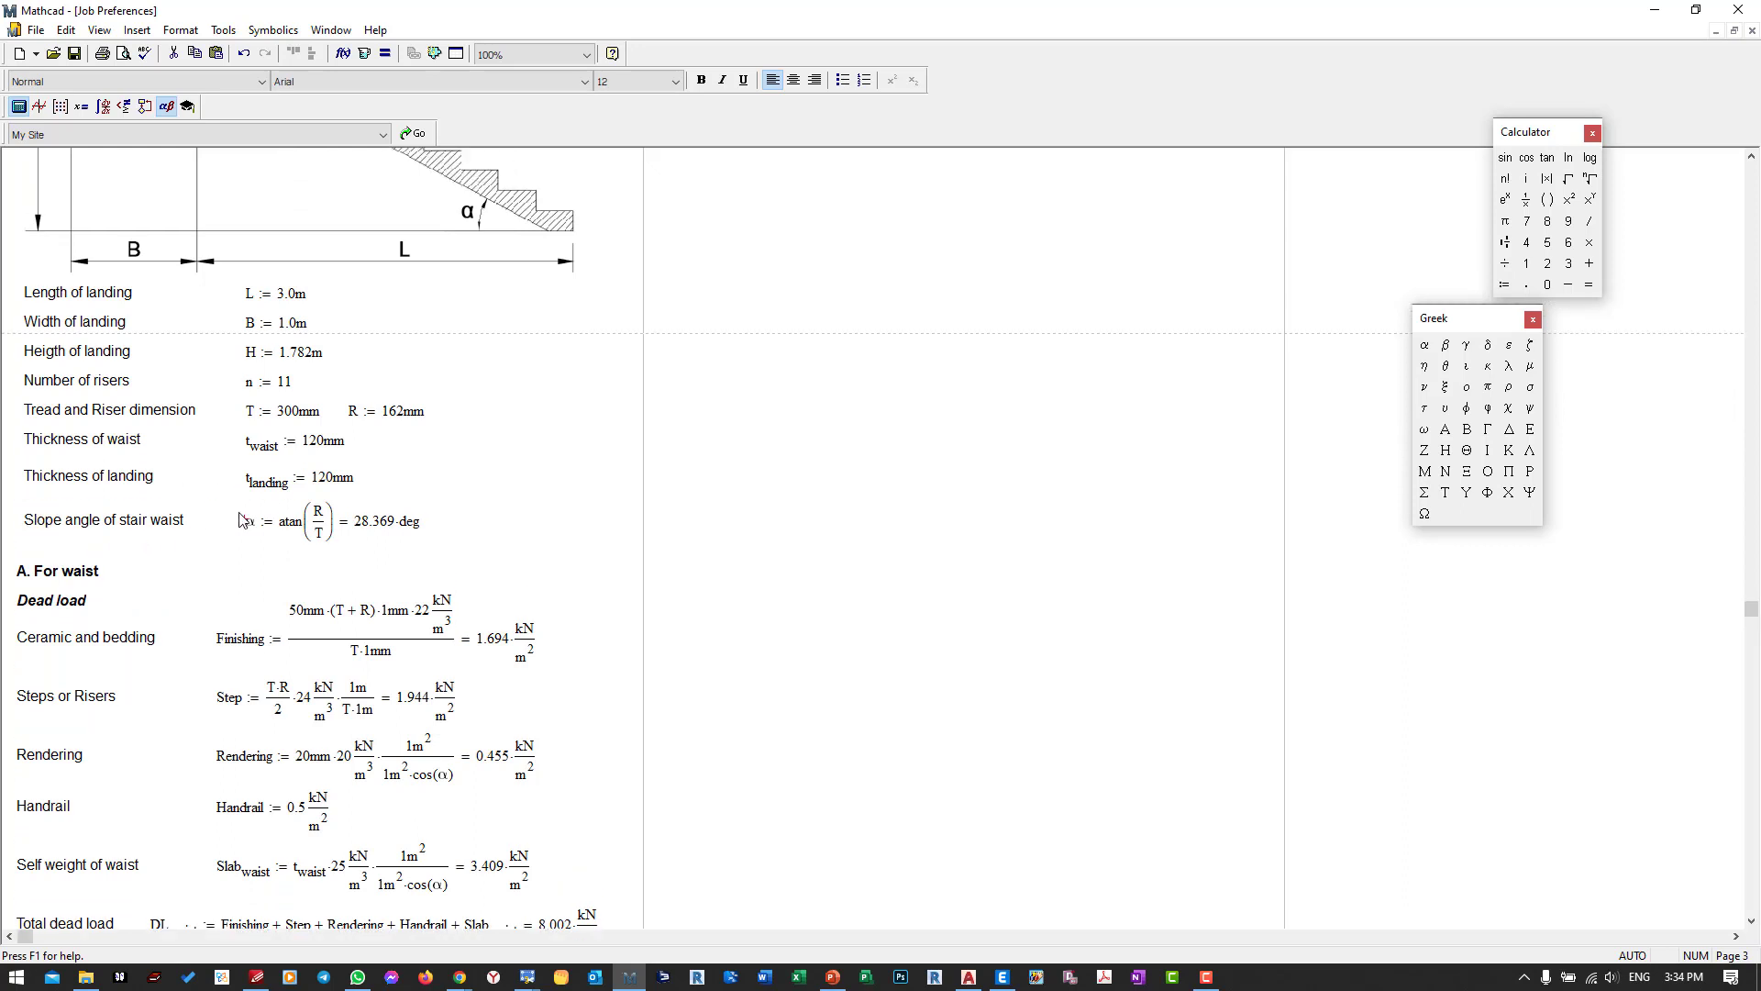
pyautogui.click(243, 520)
pyautogui.scroll(-7, 137, 536)
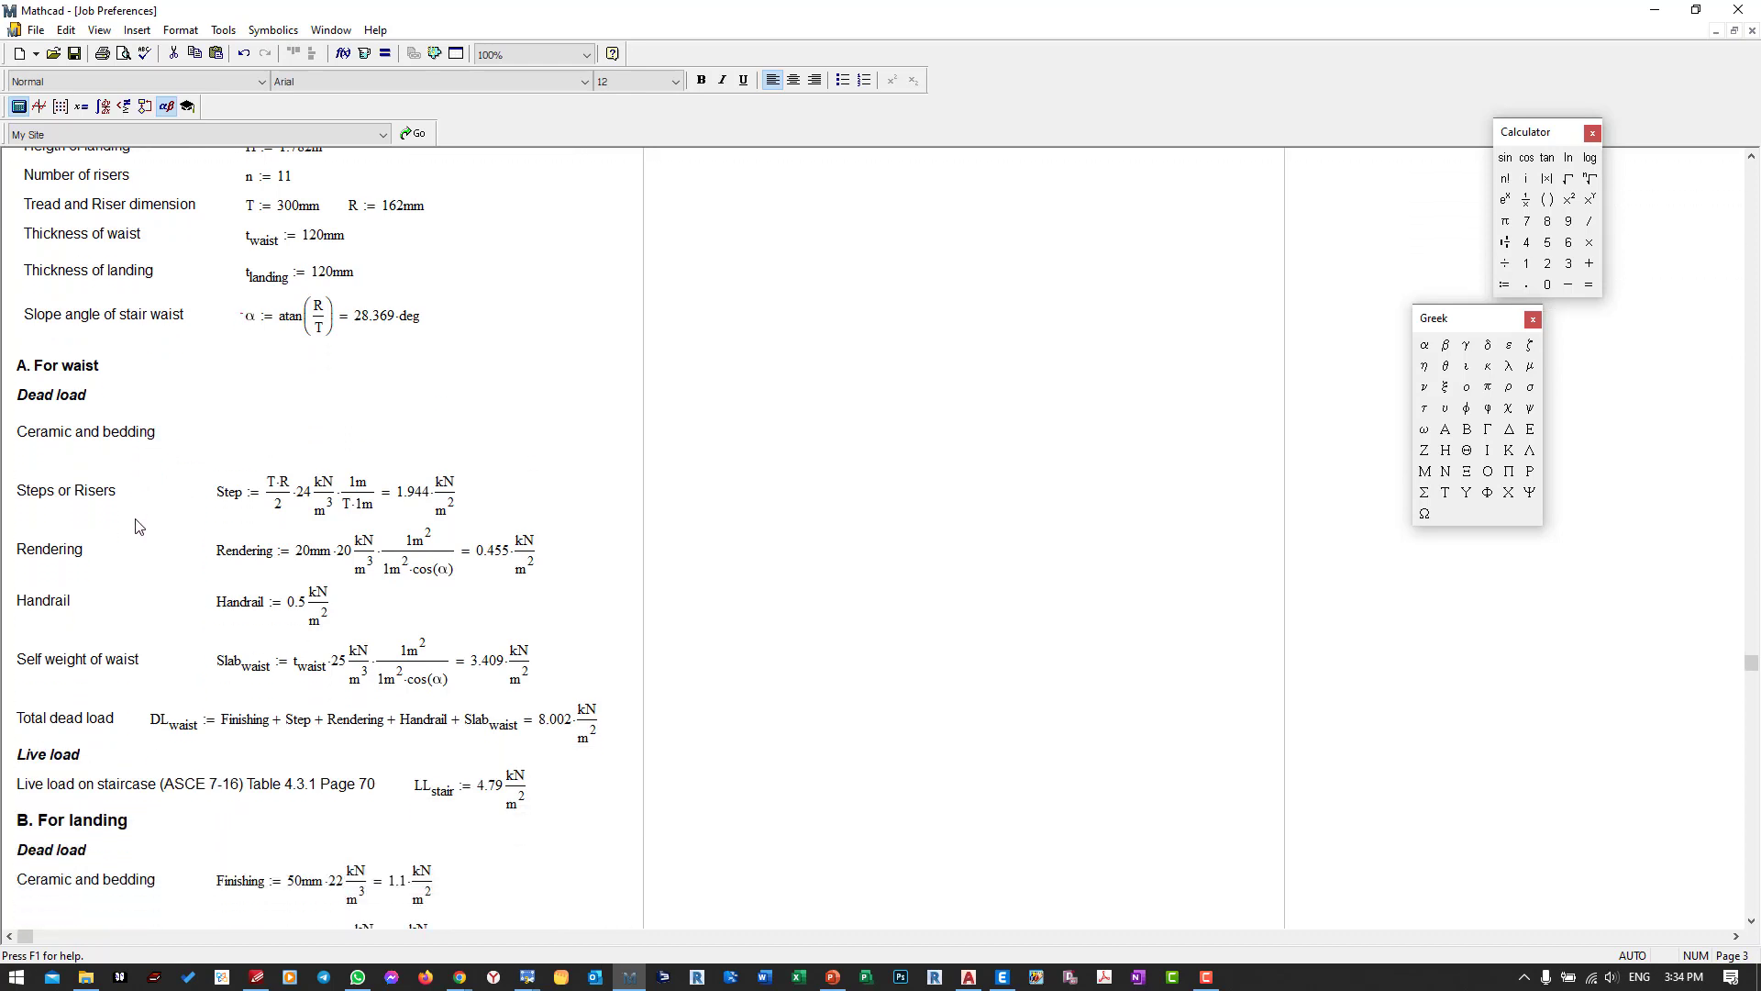
pyautogui.scroll(-1, 138, 525)
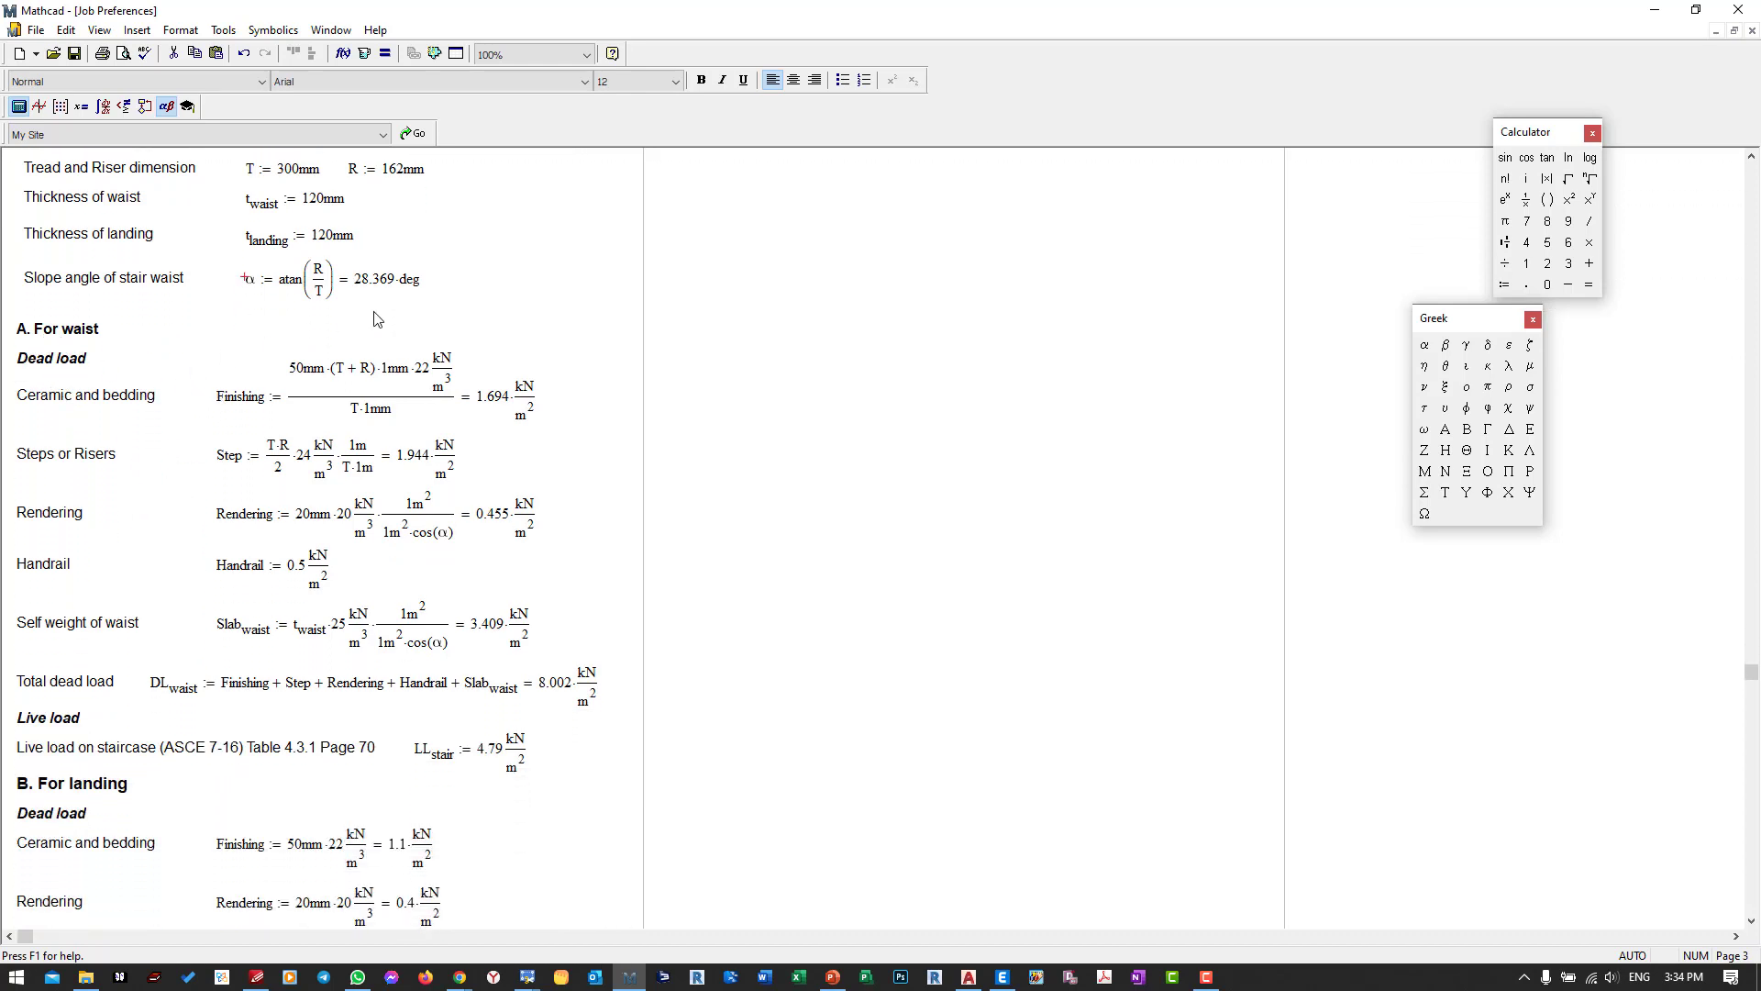
pyautogui.click(559, 686)
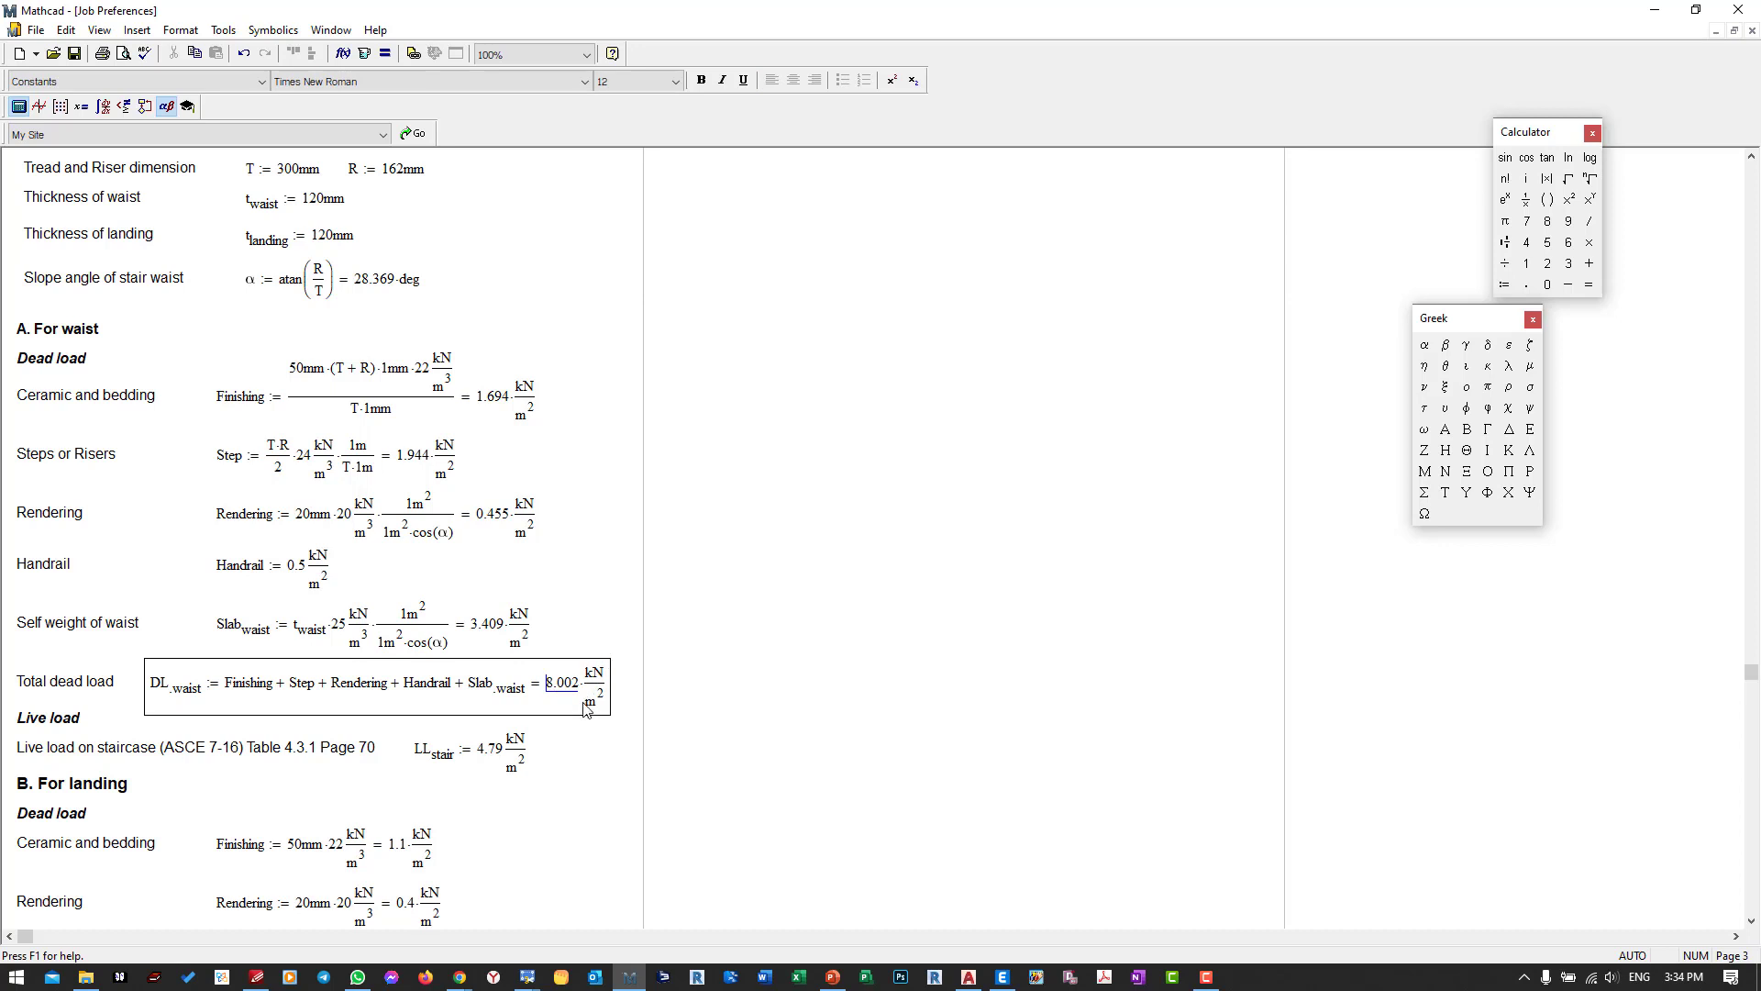
pyautogui.click(603, 639)
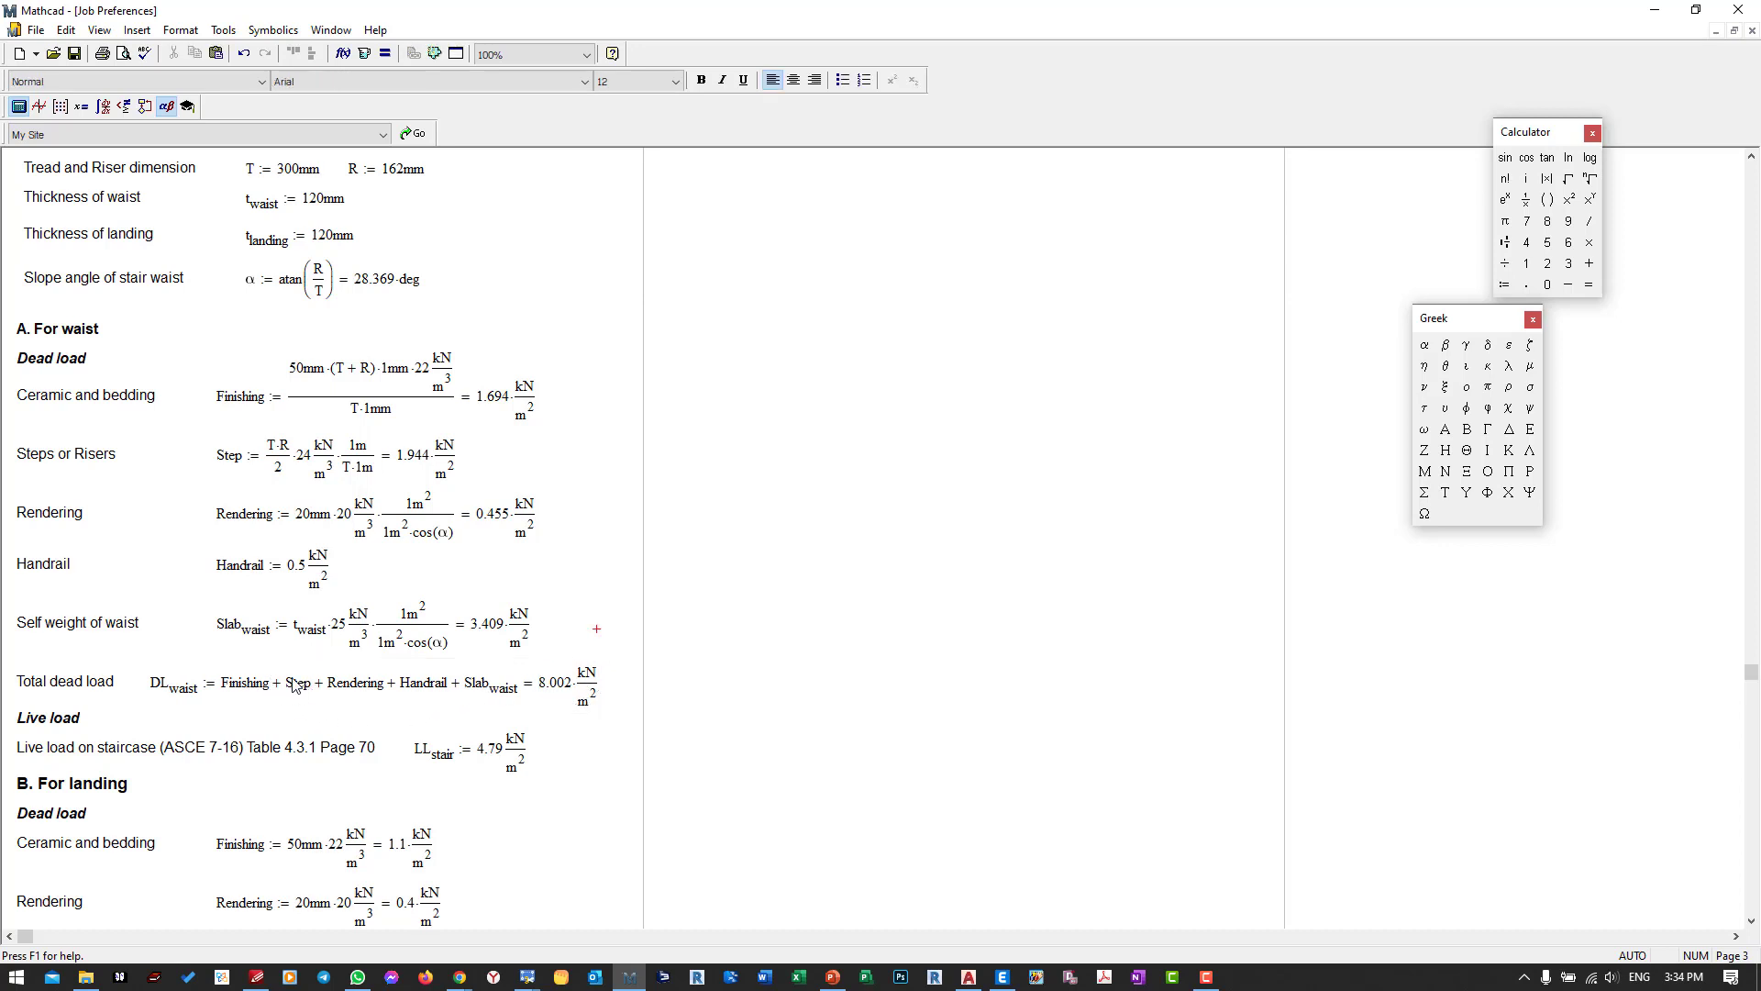
pyautogui.scroll(1, 291, 681)
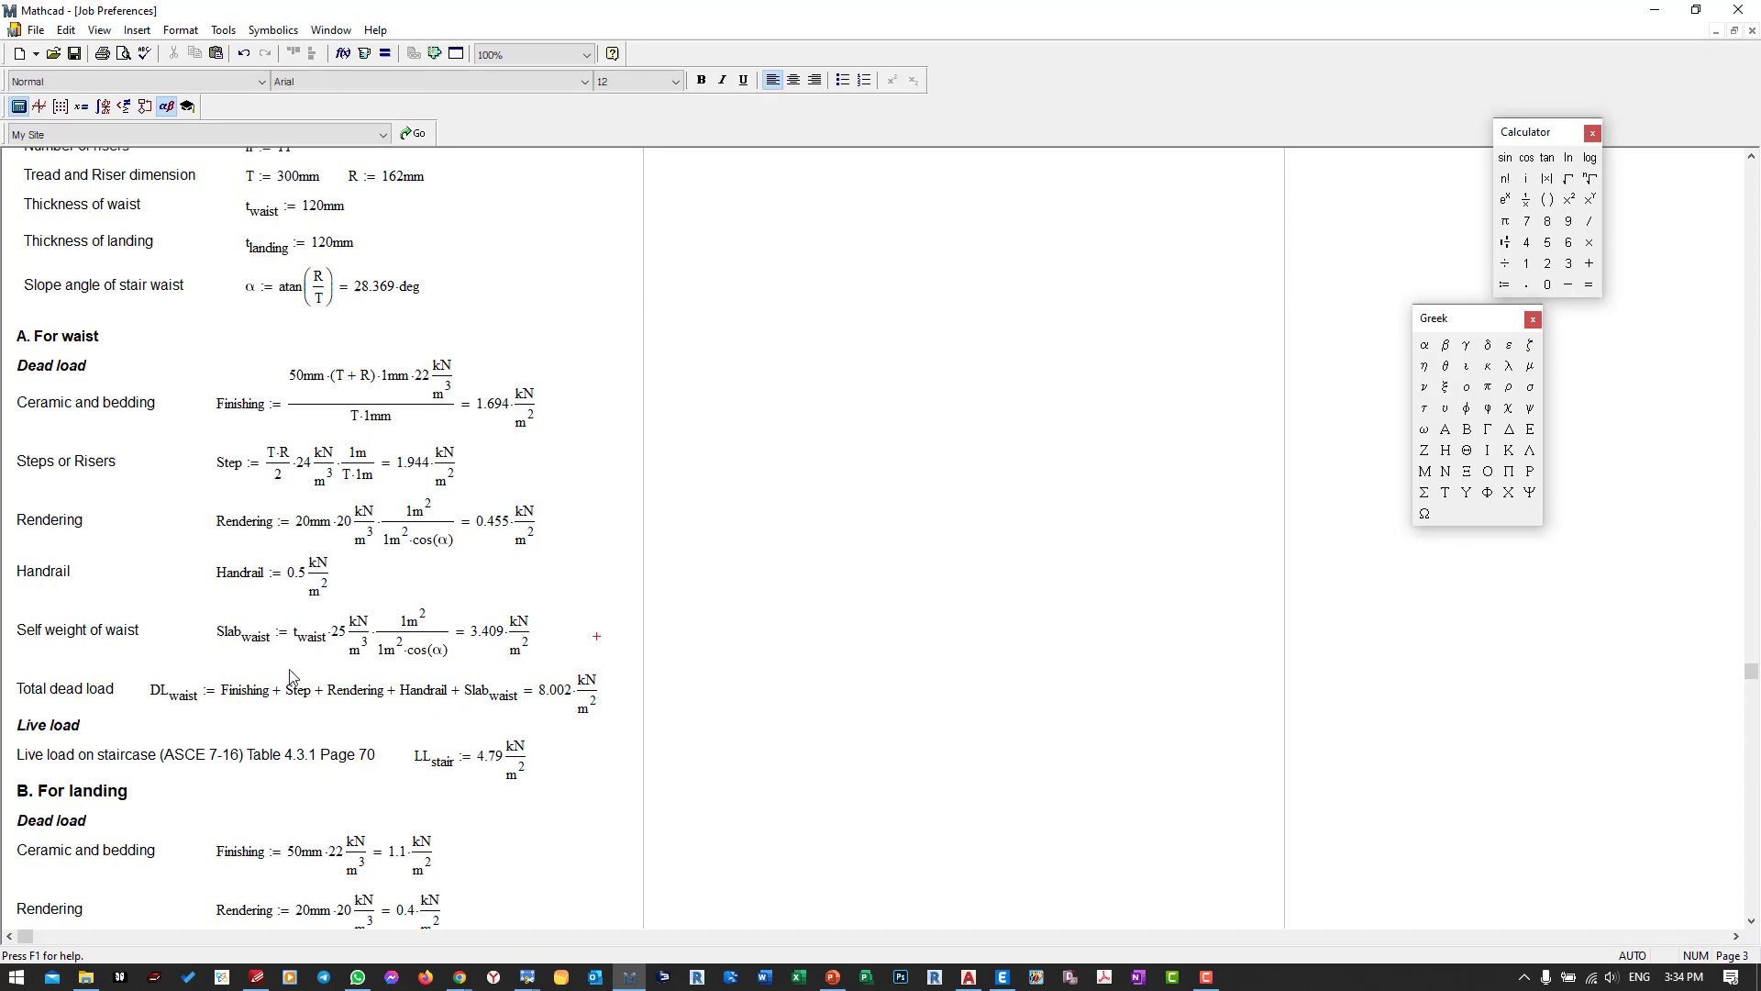
# Remove the waist slab self-weight term from the DL waist total, leaving Finishing + Step + Rendering + Handrail.
pyautogui.click(506, 699)
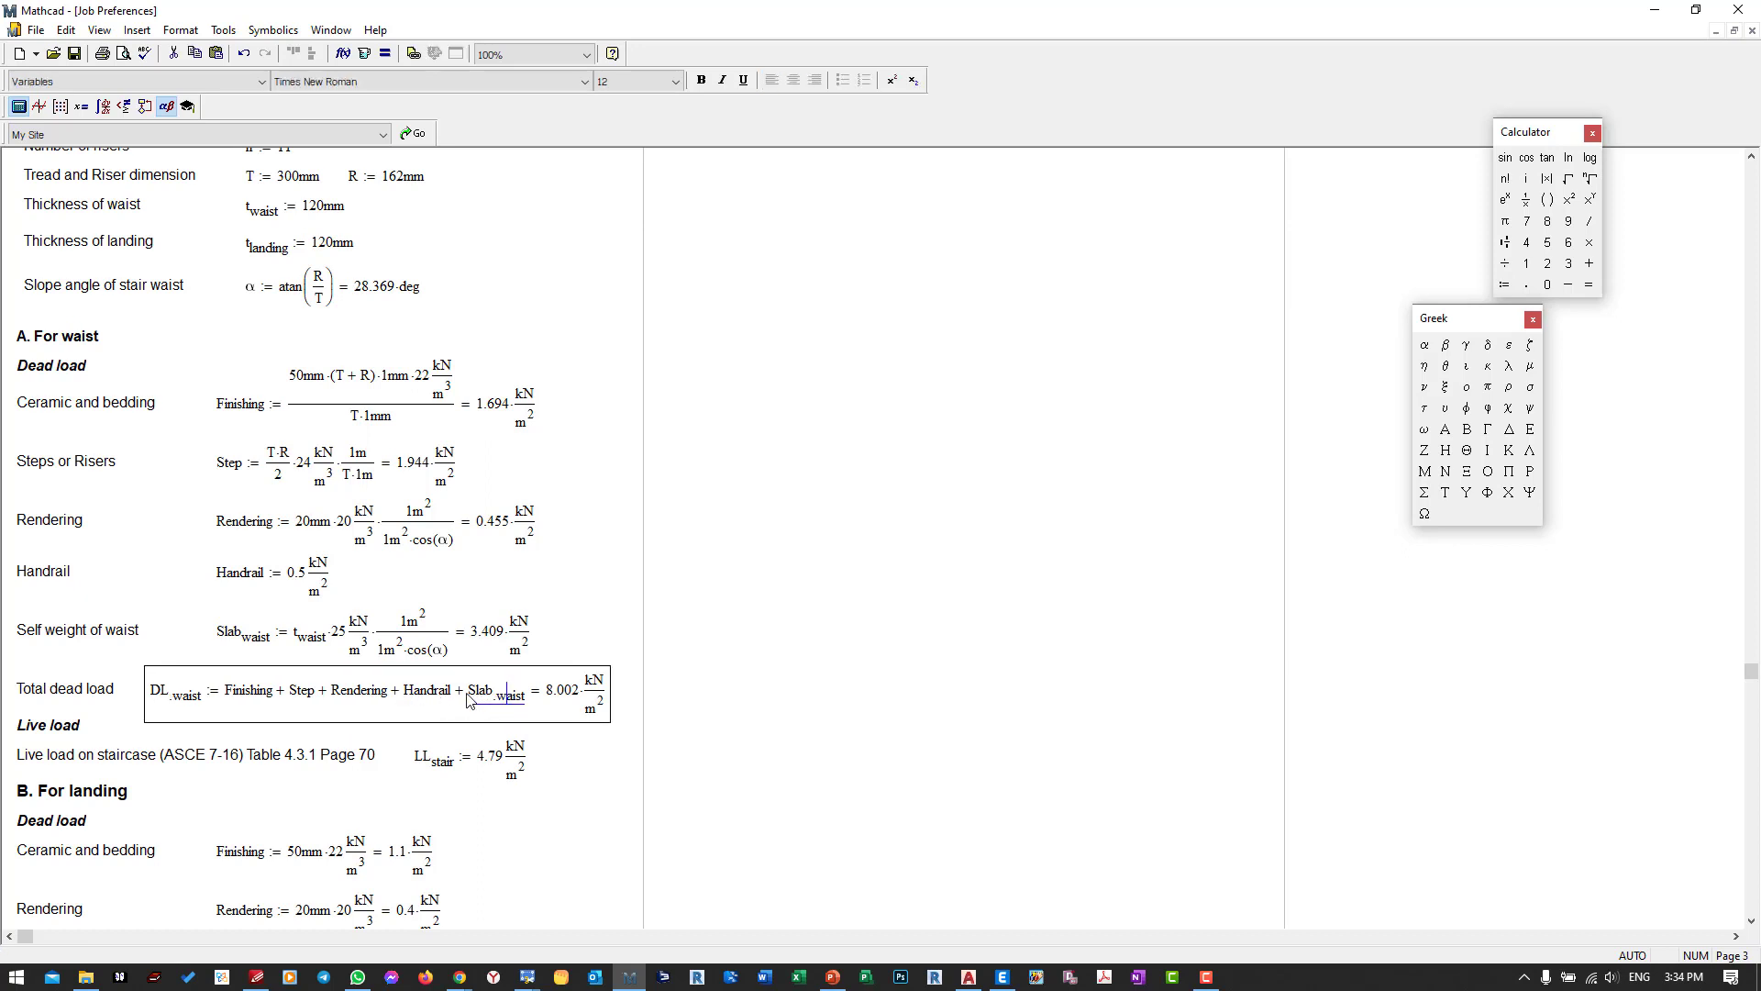
pyautogui.moveTo(523, 699); pyautogui.dragTo(511, 712)
pyautogui.click(516, 701)
pyautogui.click(1014, 978)
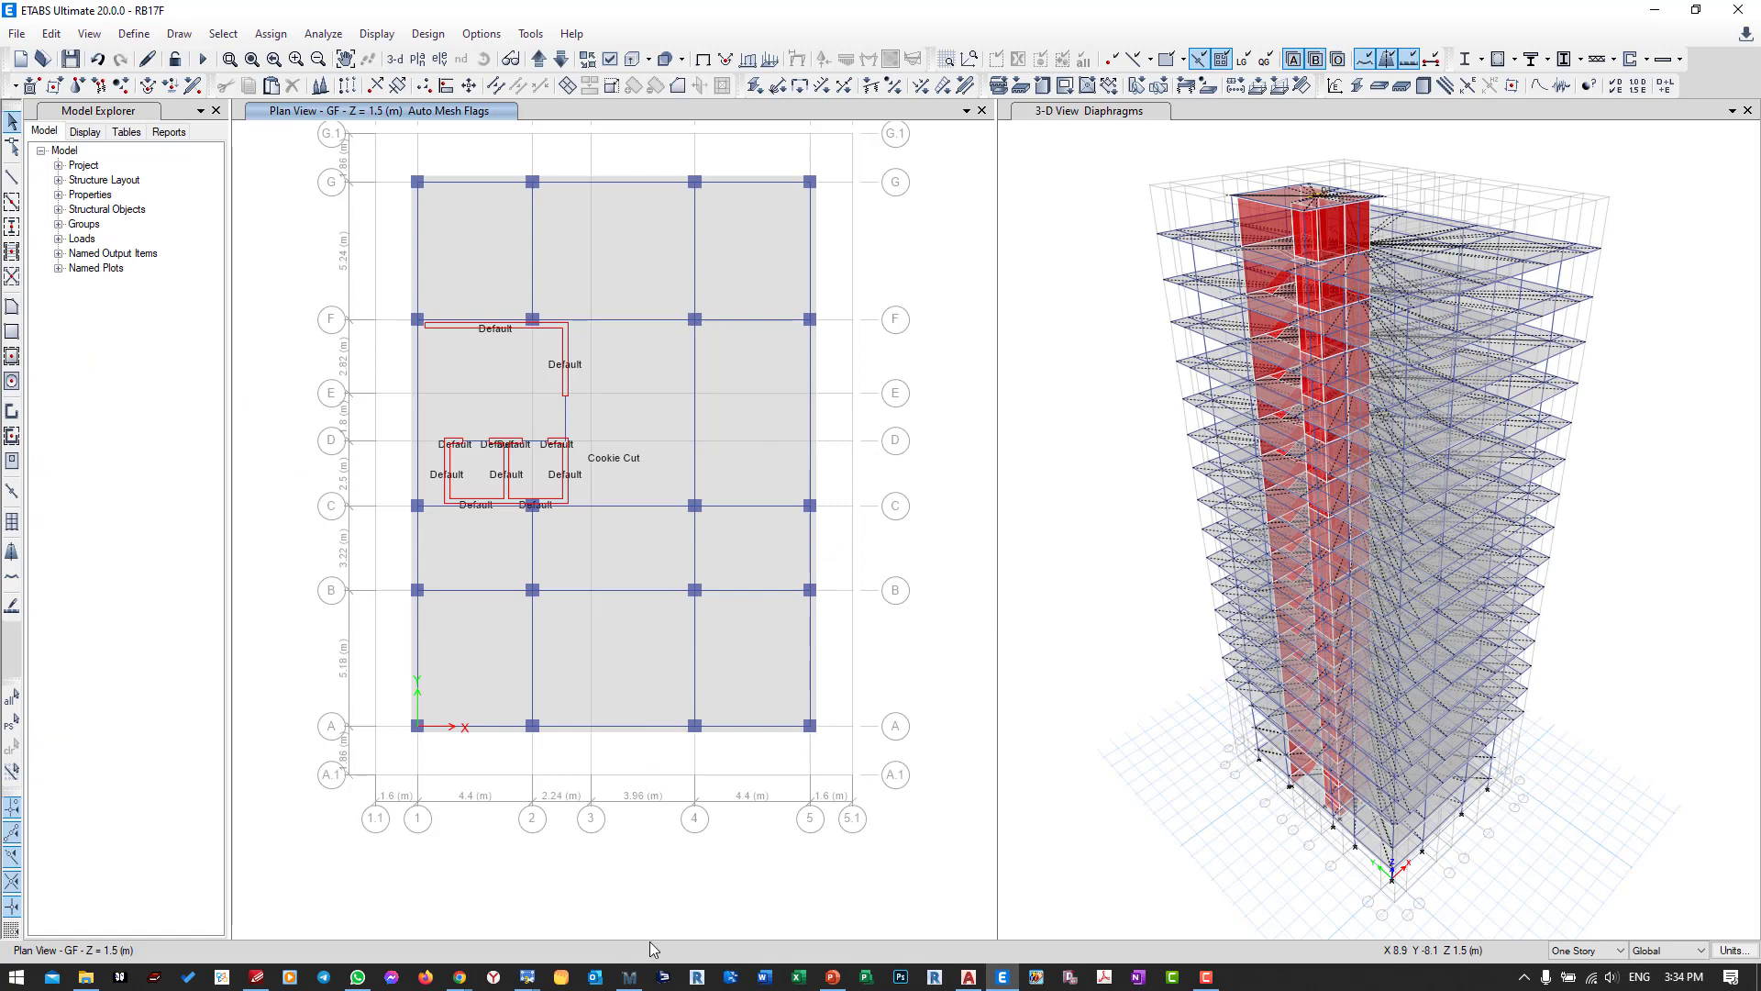
pyautogui.click(631, 978)
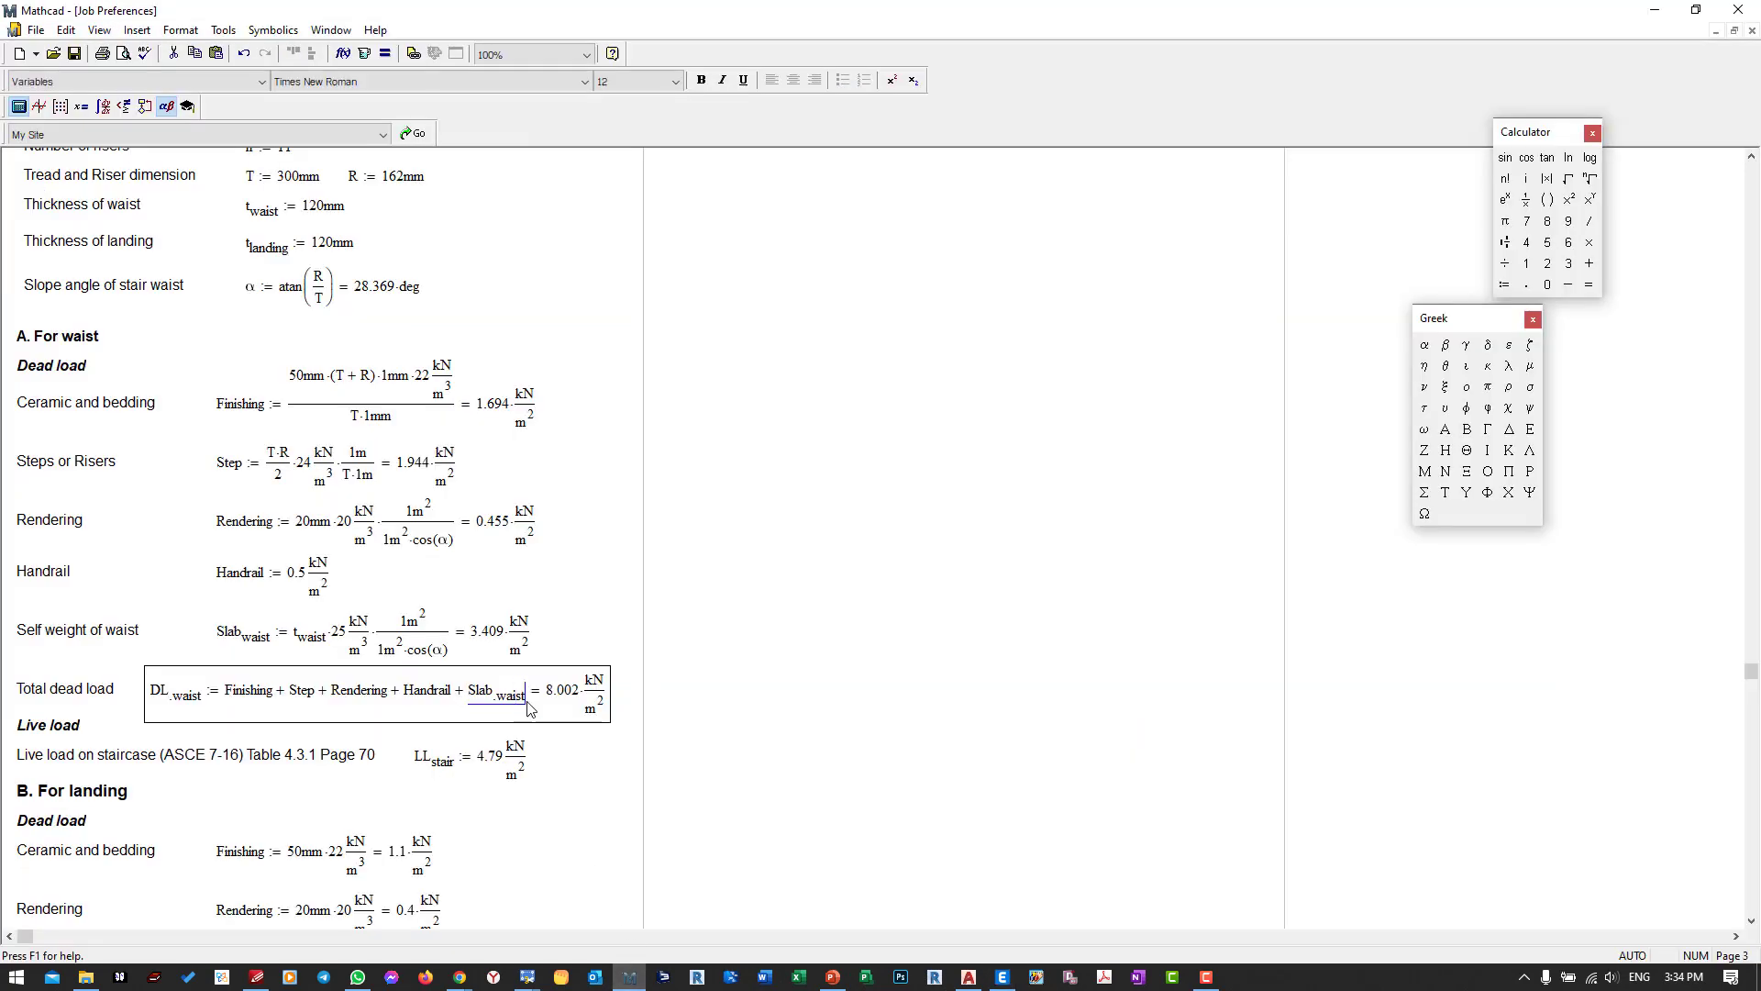
pyautogui.press('BackSpace')
pyautogui.press('BackSpace')
pyautogui.press('BackSpace')
pyautogui.press('BackSpace')
pyautogui.press('BackSpace')
pyautogui.press('BackSpace')
pyautogui.press('BackSpace')
pyautogui.press('BackSpace')
pyautogui.press('BackSpace')
pyautogui.press('BackSpace')
pyautogui.press('BackSpace')
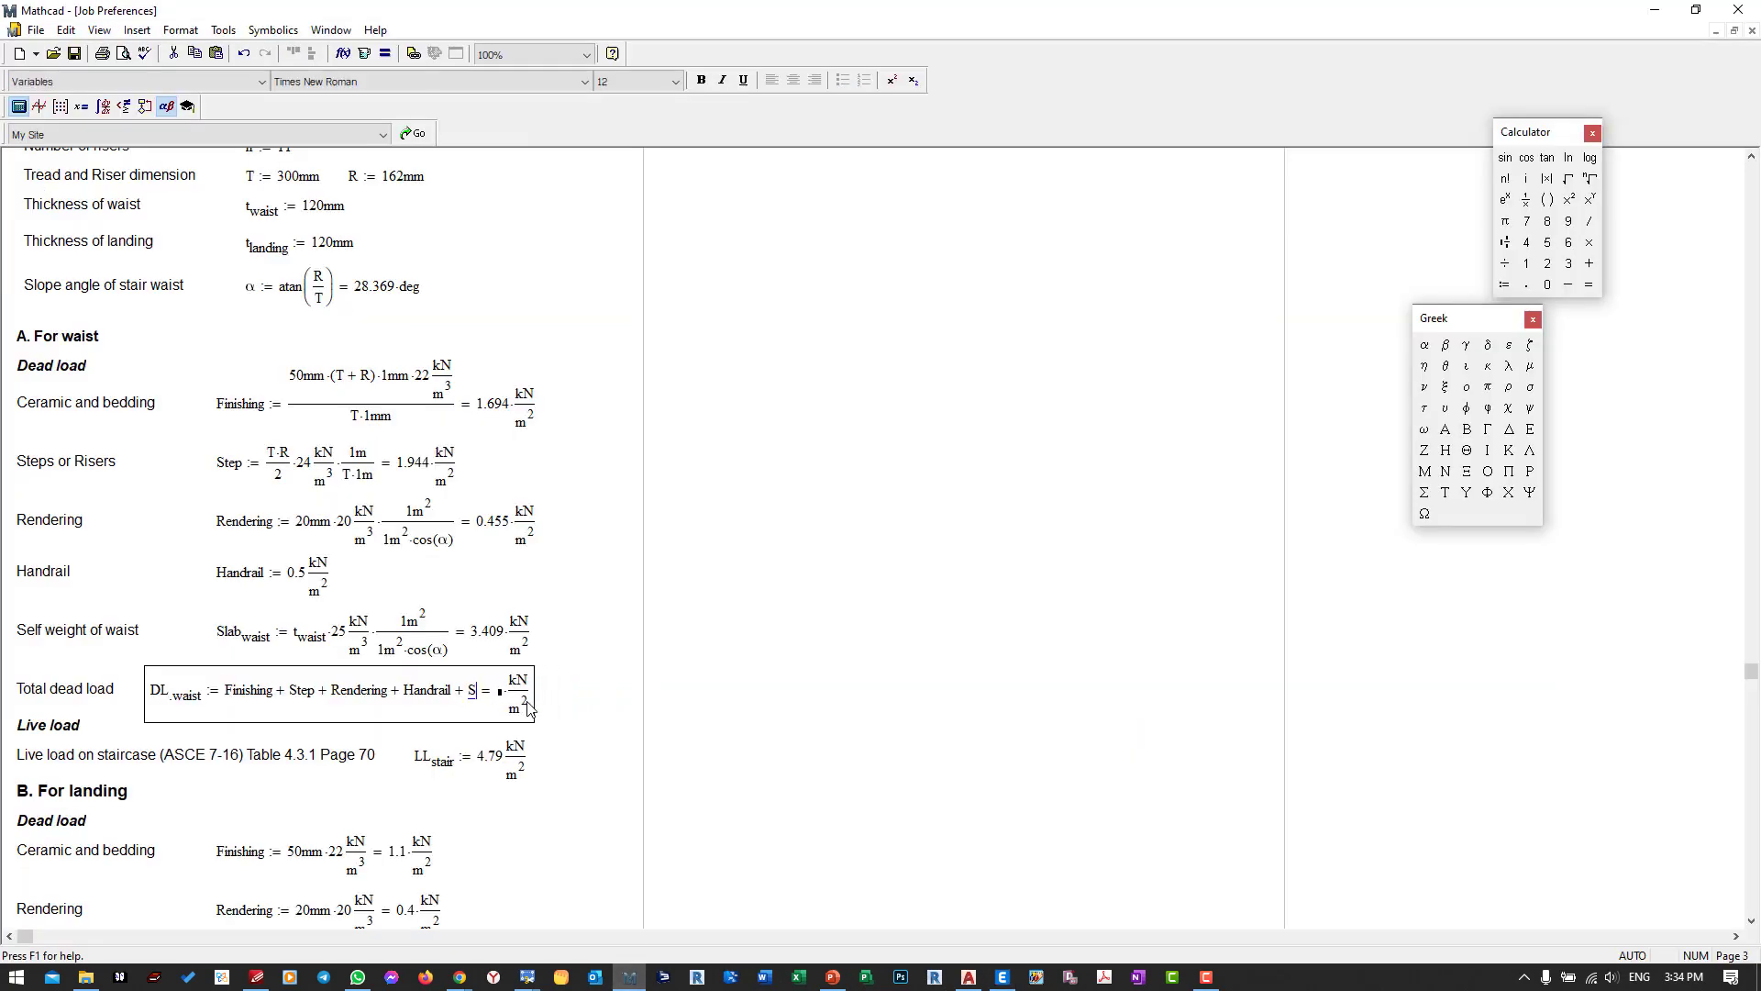
pyautogui.click(552, 687)
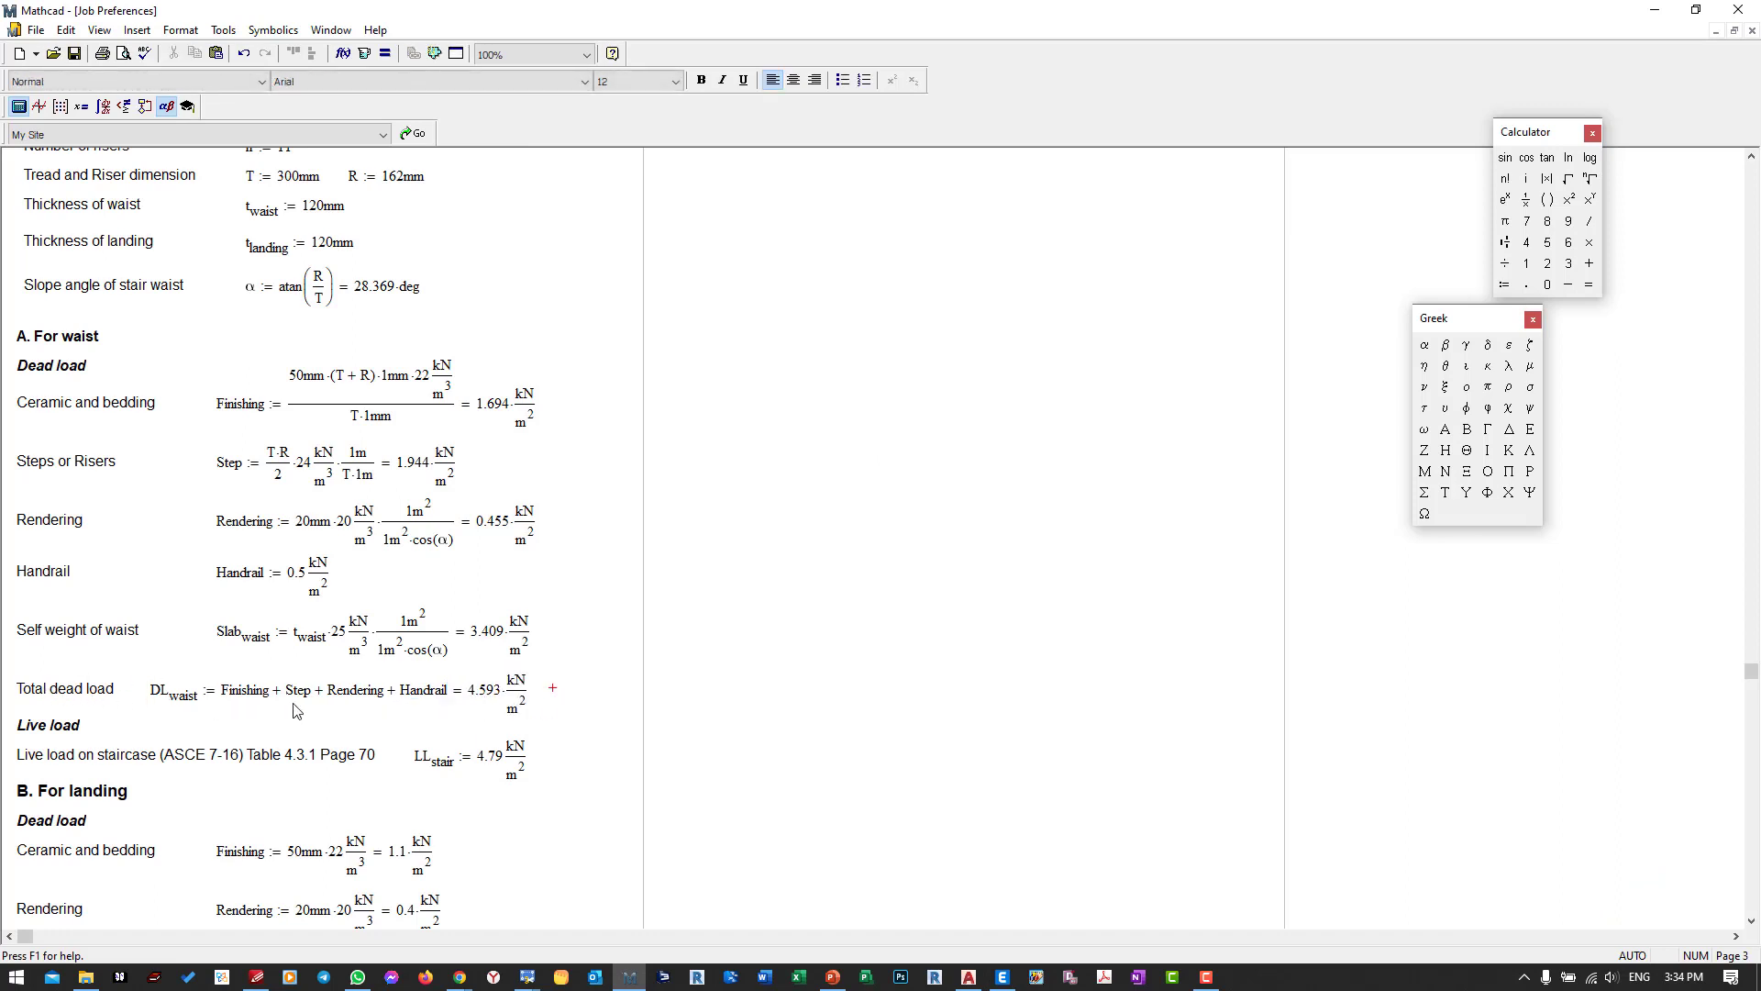
pyautogui.click(485, 695)
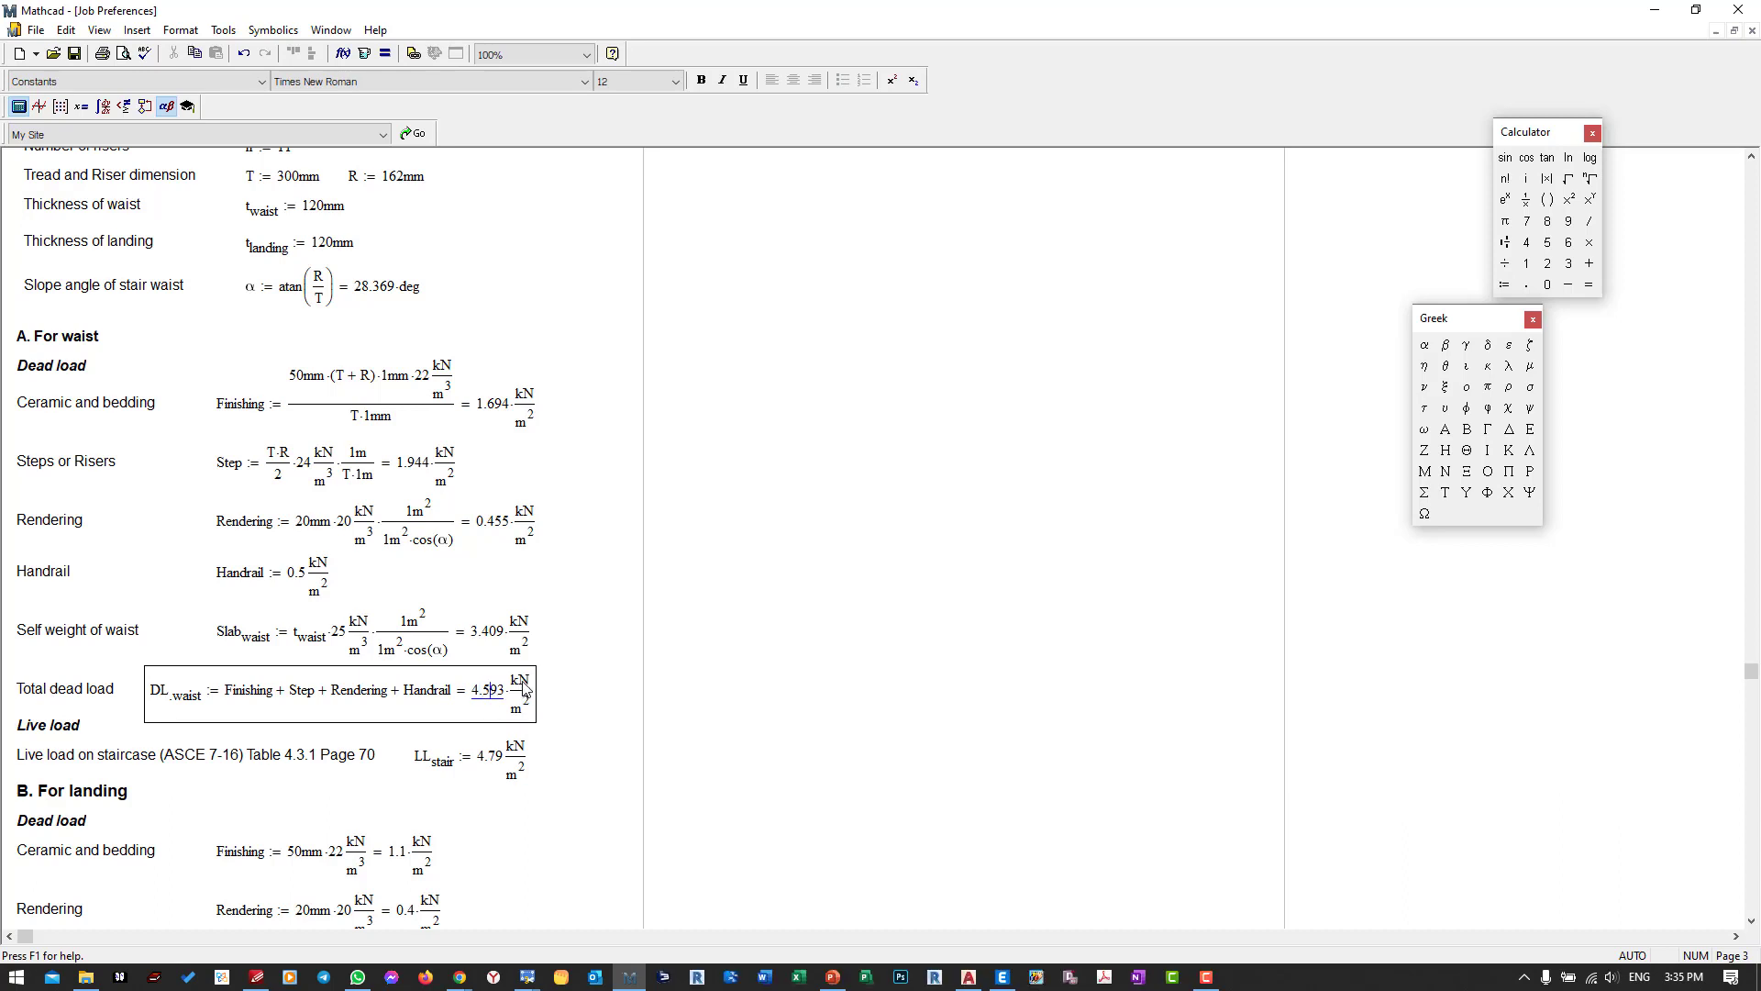
pyautogui.click(557, 687)
# Set the staircase live load LL stair in the waist section to 2.4 kN/m².
pyautogui.scroll(-2, 151, 693)
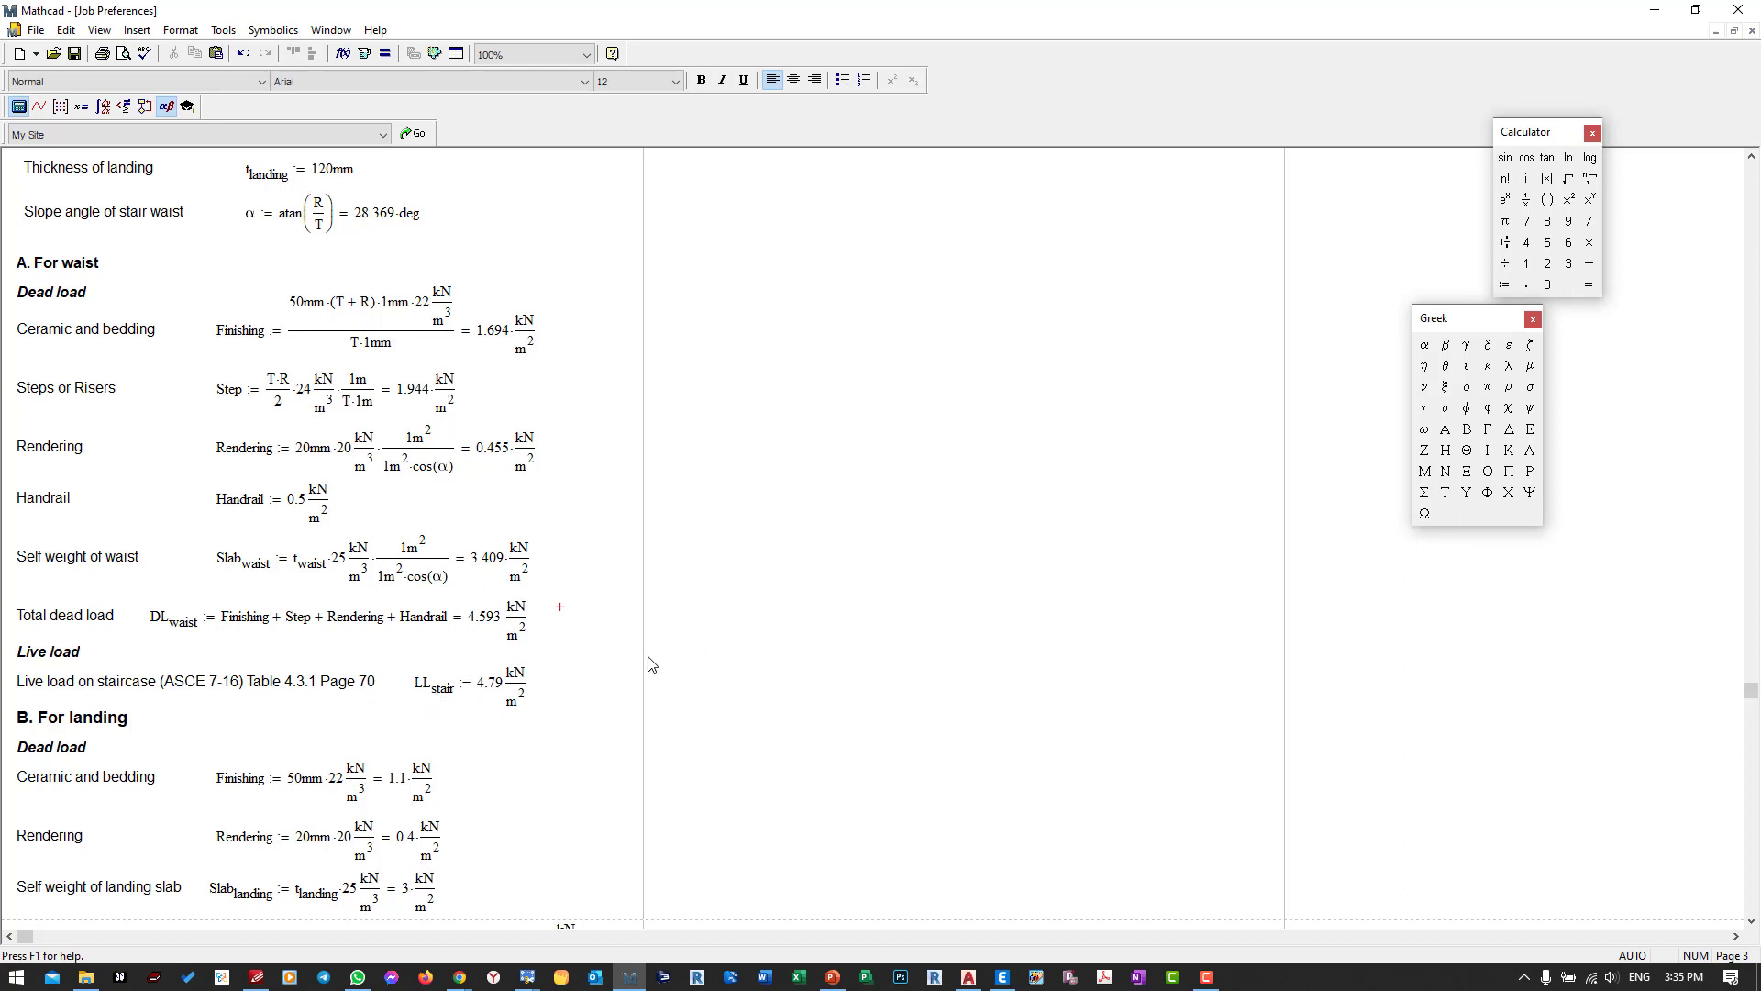
pyautogui.click(496, 684)
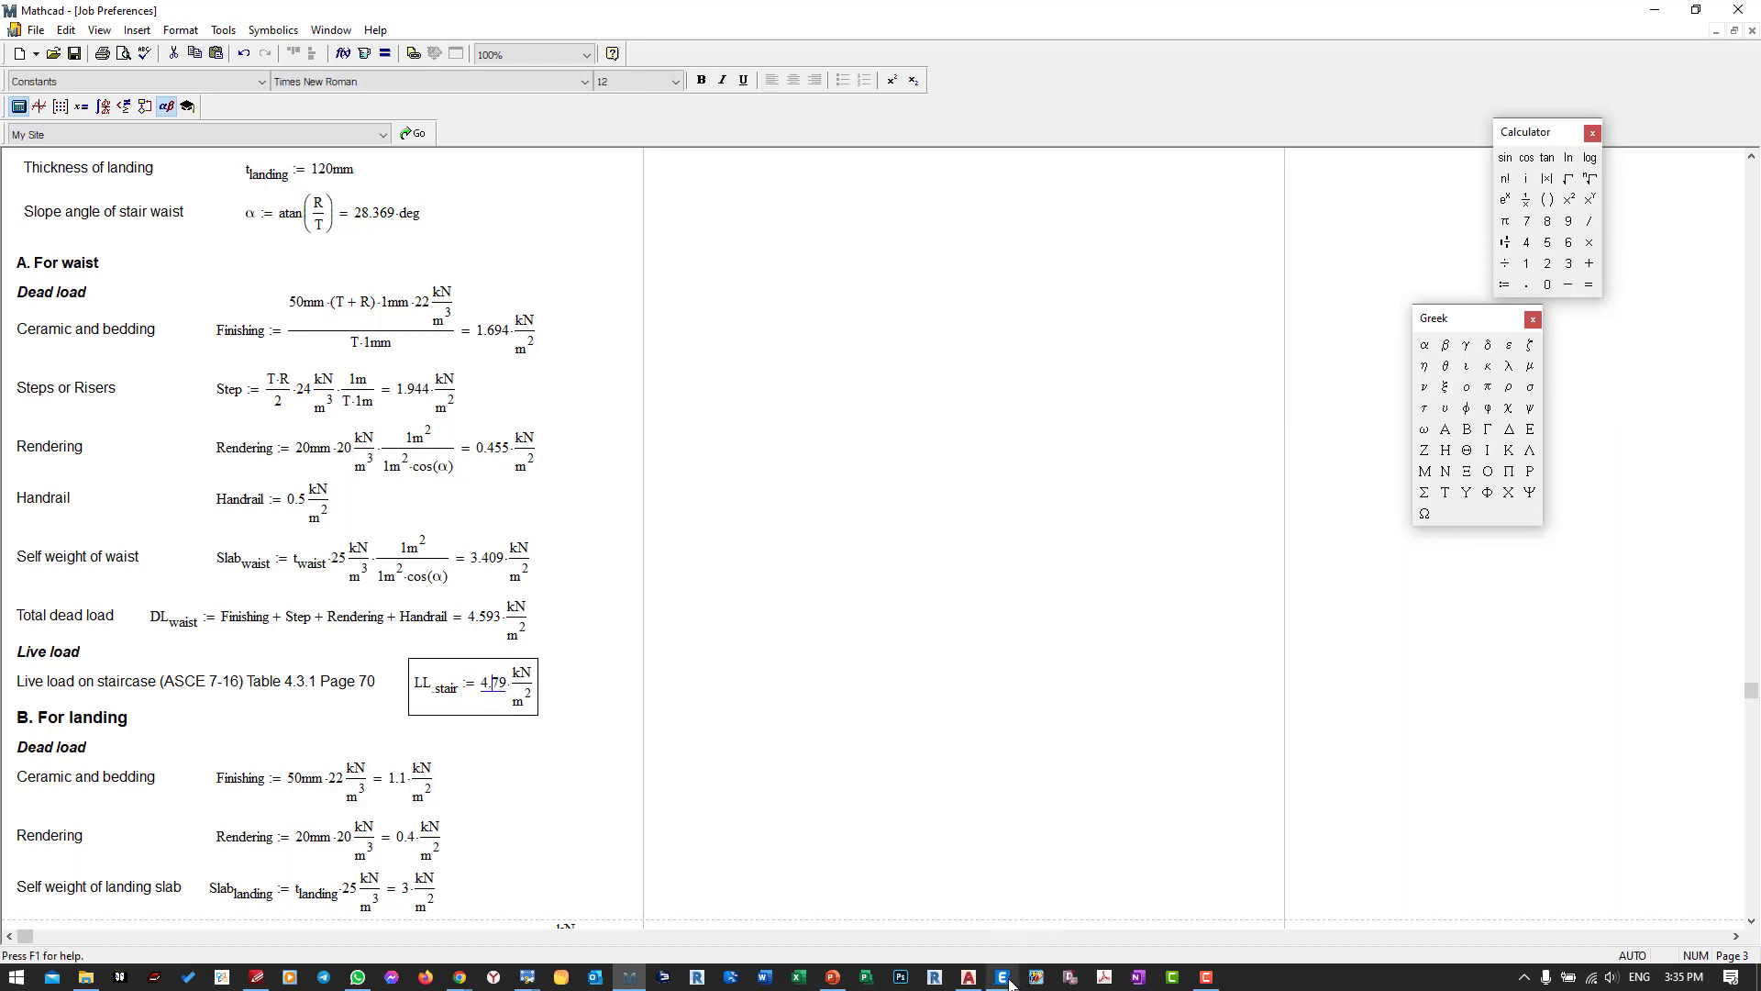
pyautogui.moveTo(1006, 980)
pyautogui.write('2.4')
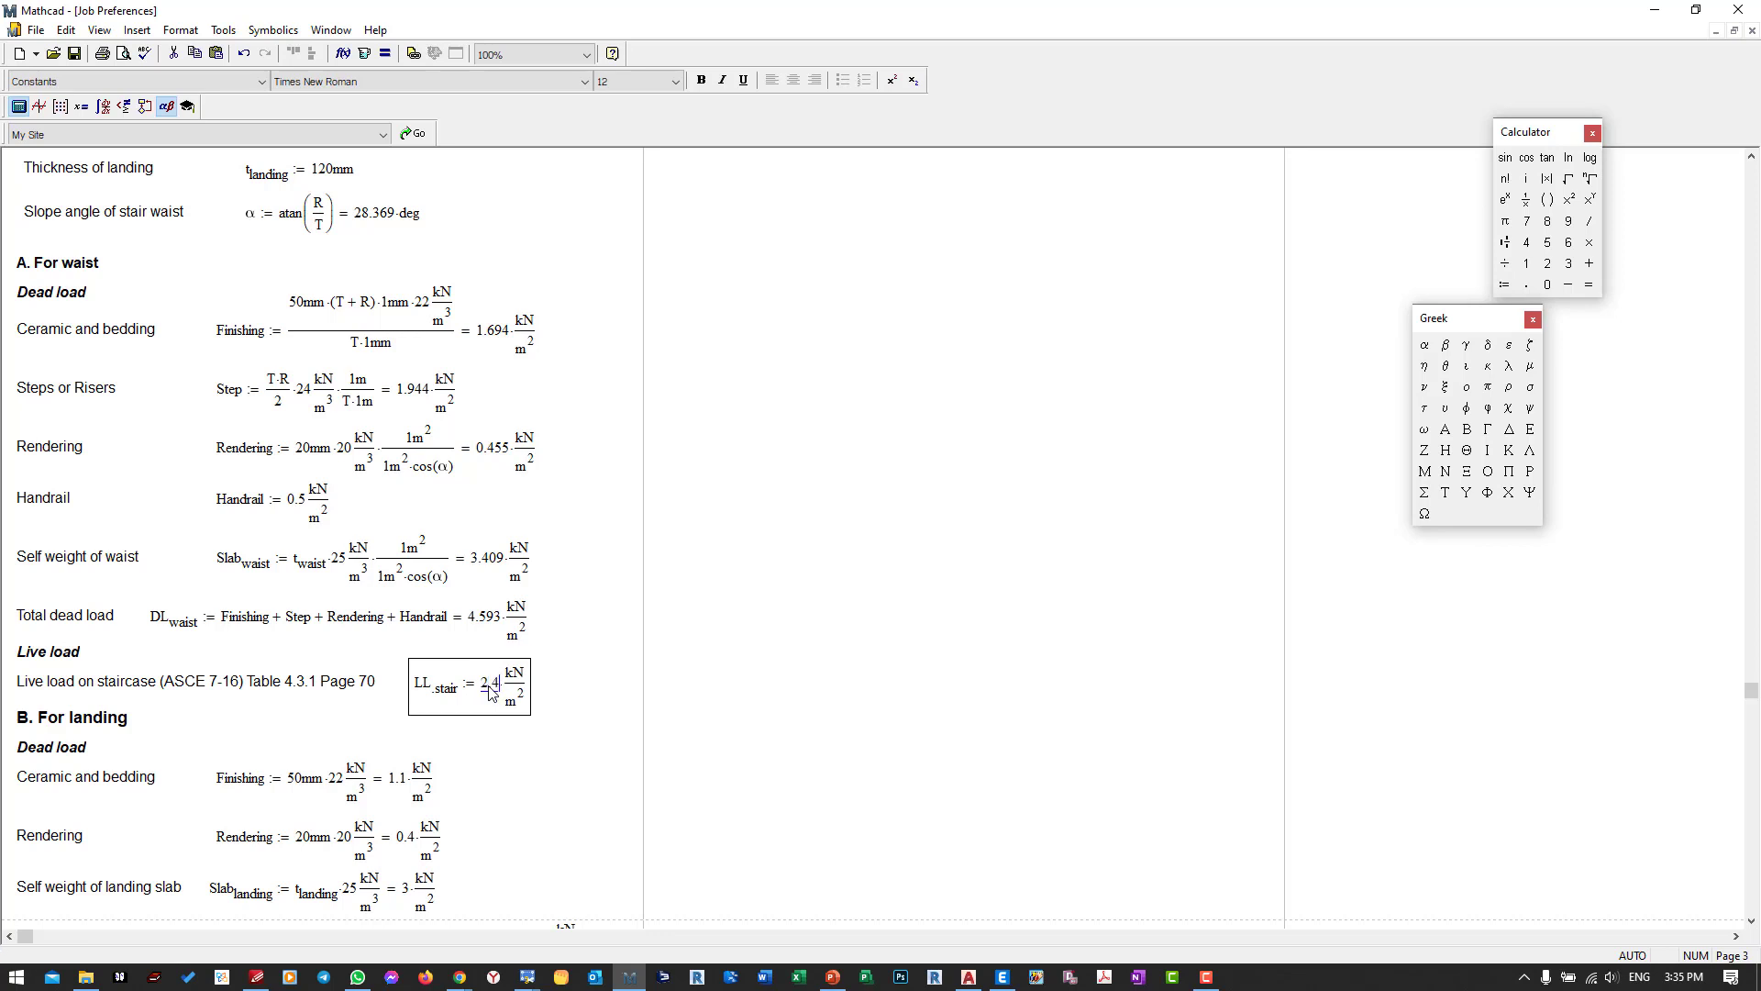
pyautogui.click(553, 667)
# Remove the landing slab self-weight term from the DL landing total, leaving Finishing + Rendering + Handrail.
pyautogui.scroll(-5, 310, 716)
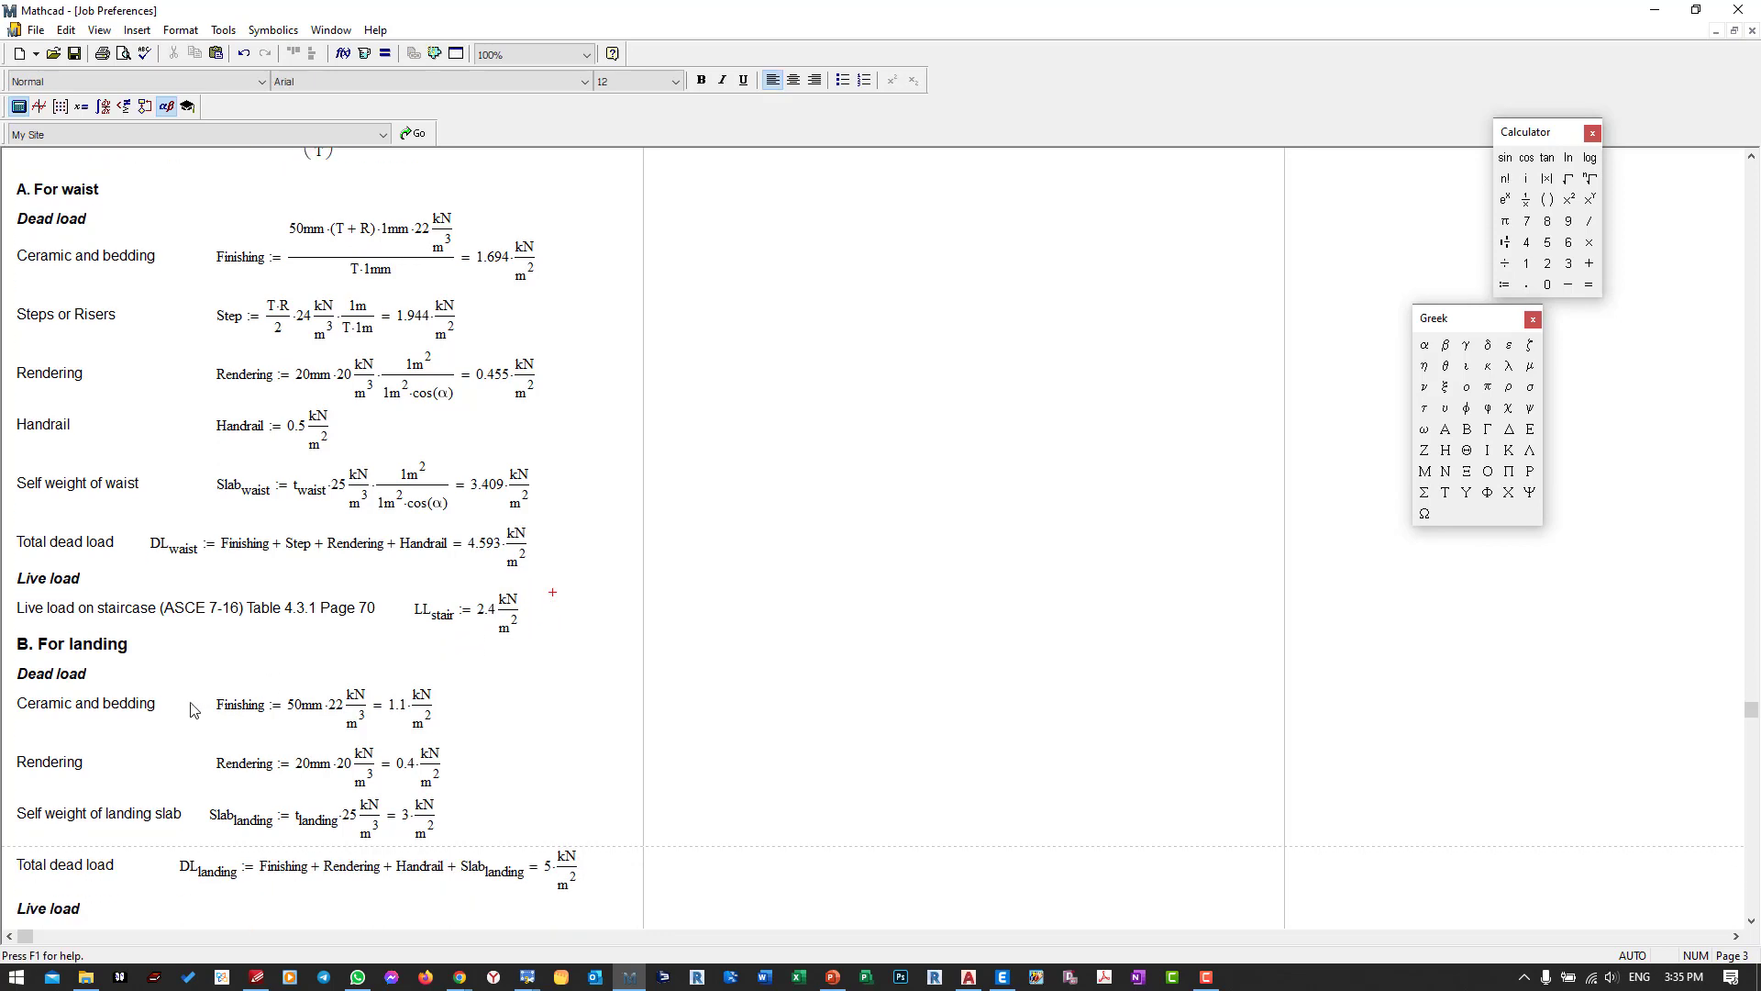
pyautogui.scroll(-1, 162, 566)
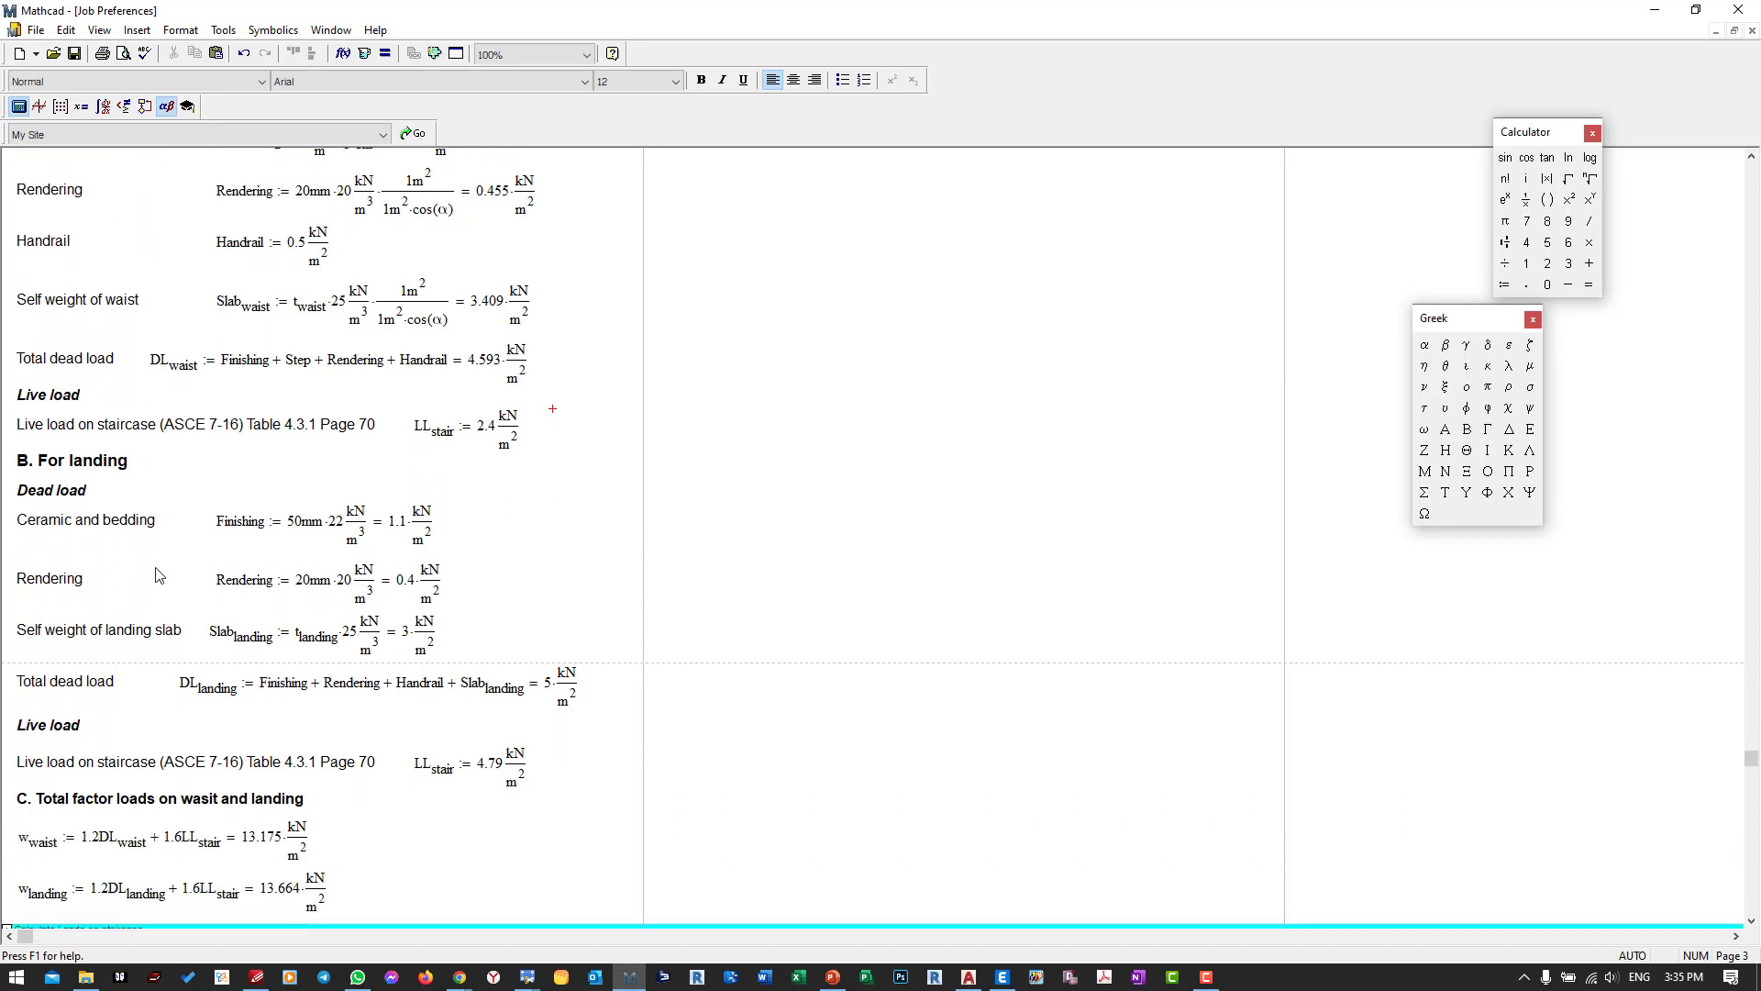
pyautogui.scroll(-2, 41, 553)
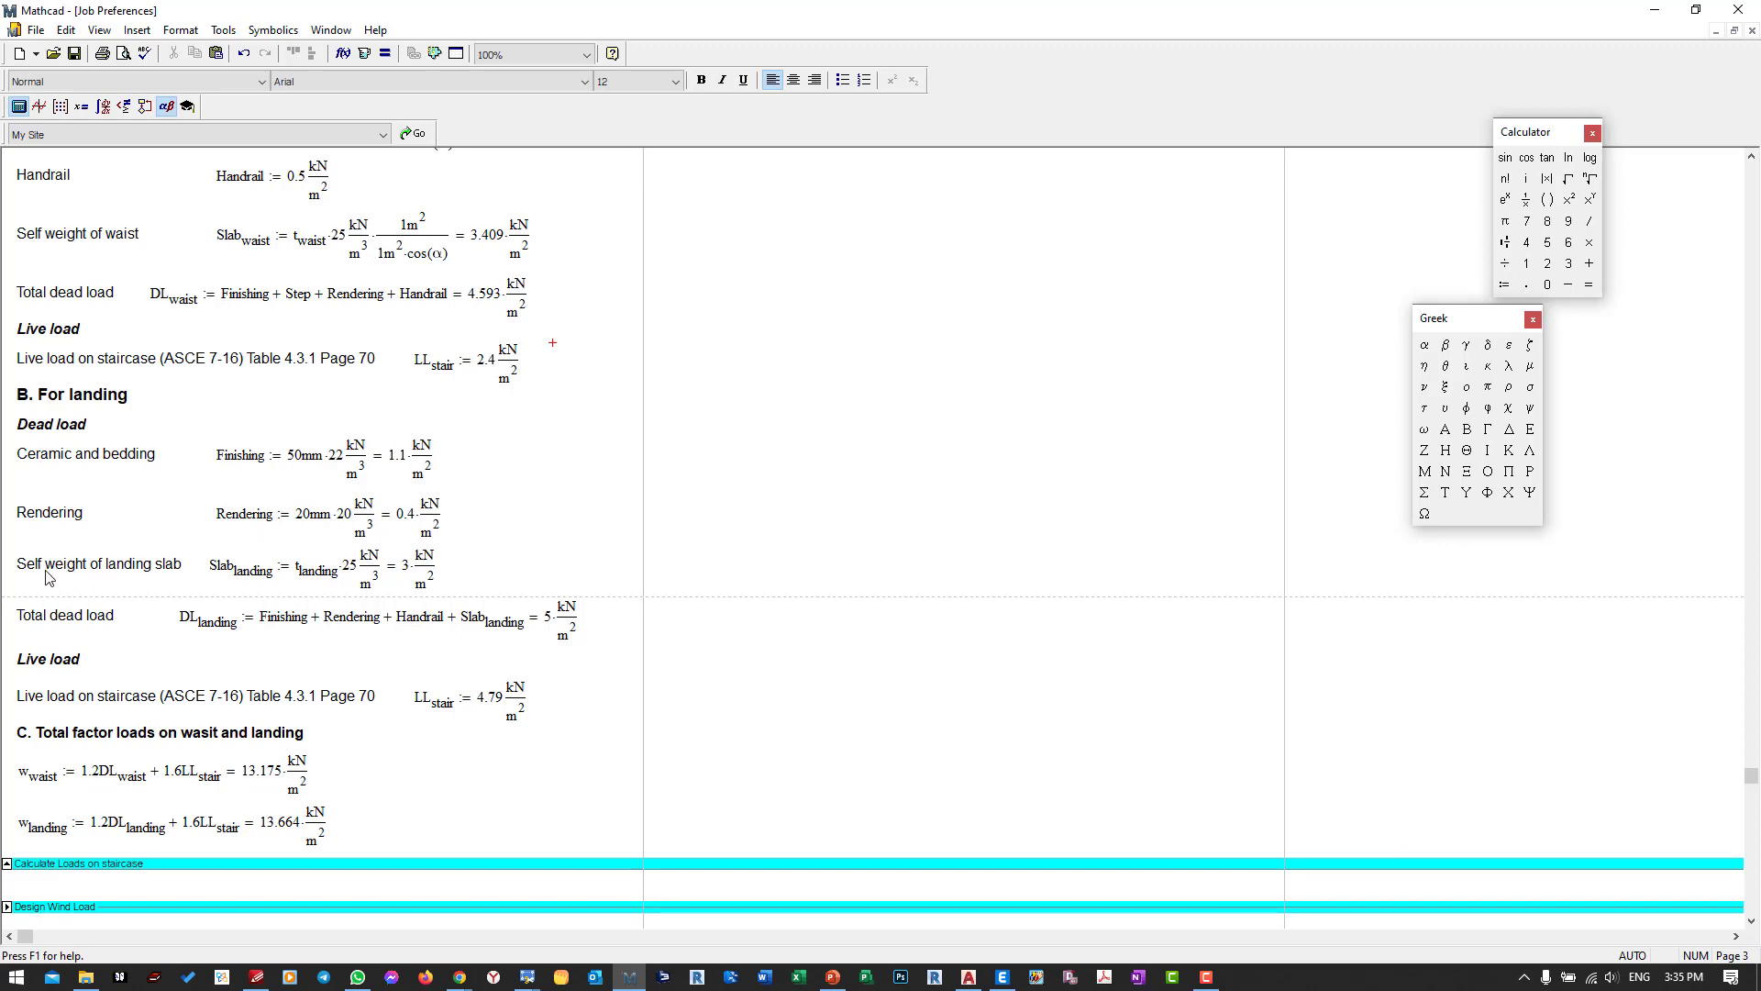
pyautogui.scroll(-1, 66, 579)
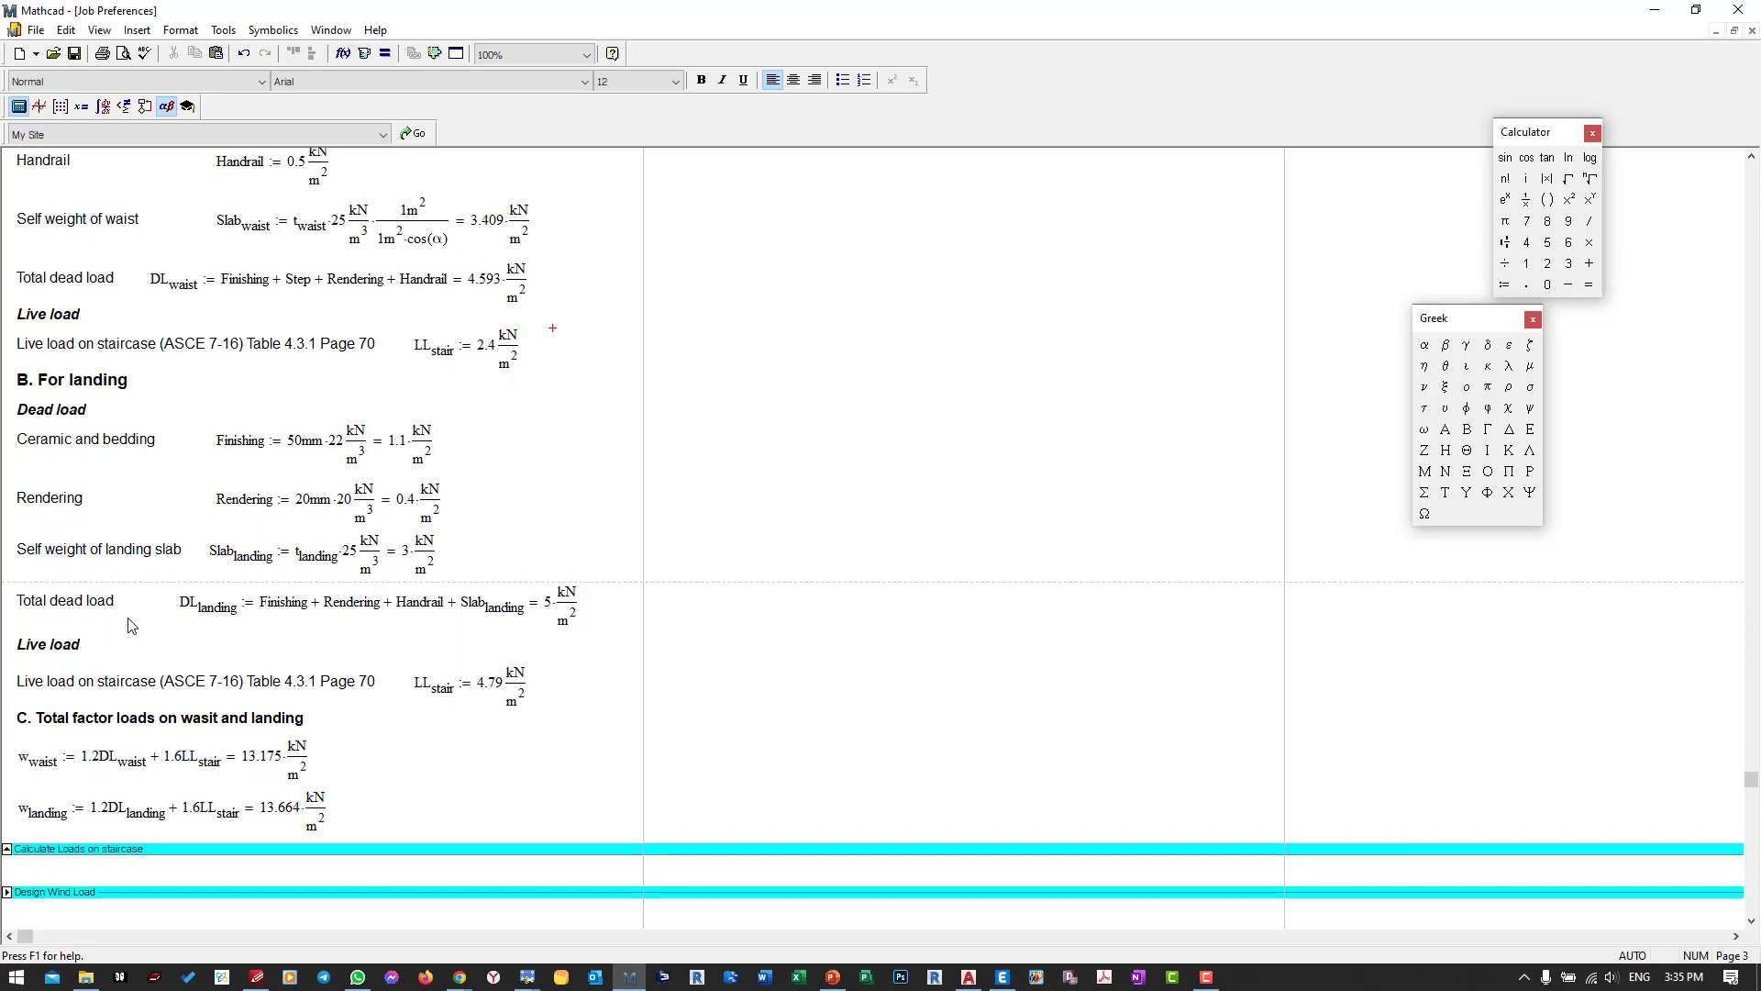
pyautogui.click(503, 605)
pyautogui.press('BackSpace')
pyautogui.press('BackSpace')
pyautogui.press('BackSpace')
pyautogui.press('BackSpace')
pyautogui.press('BackSpace')
pyautogui.press('BackSpace')
pyautogui.press('BackSpace')
pyautogui.press('BackSpace')
pyautogui.press('BackSpace')
pyautogui.press('BackSpace')
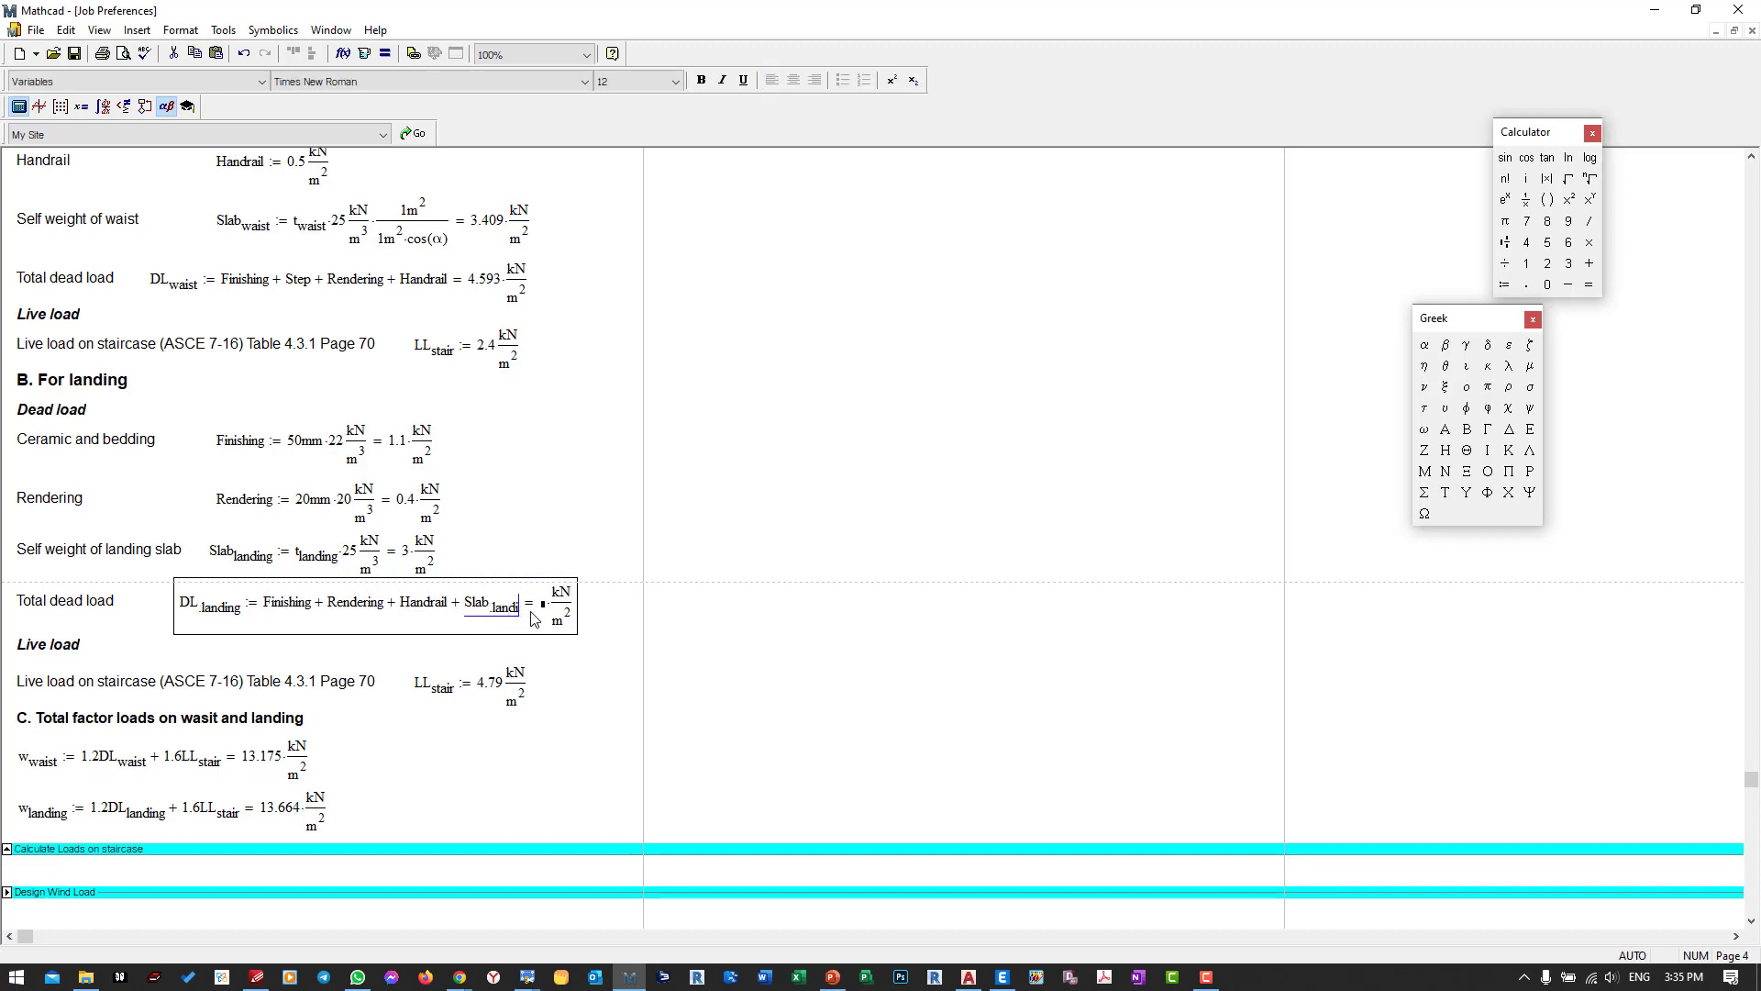
pyautogui.press('BackSpace')
pyautogui.press('BackSpace')
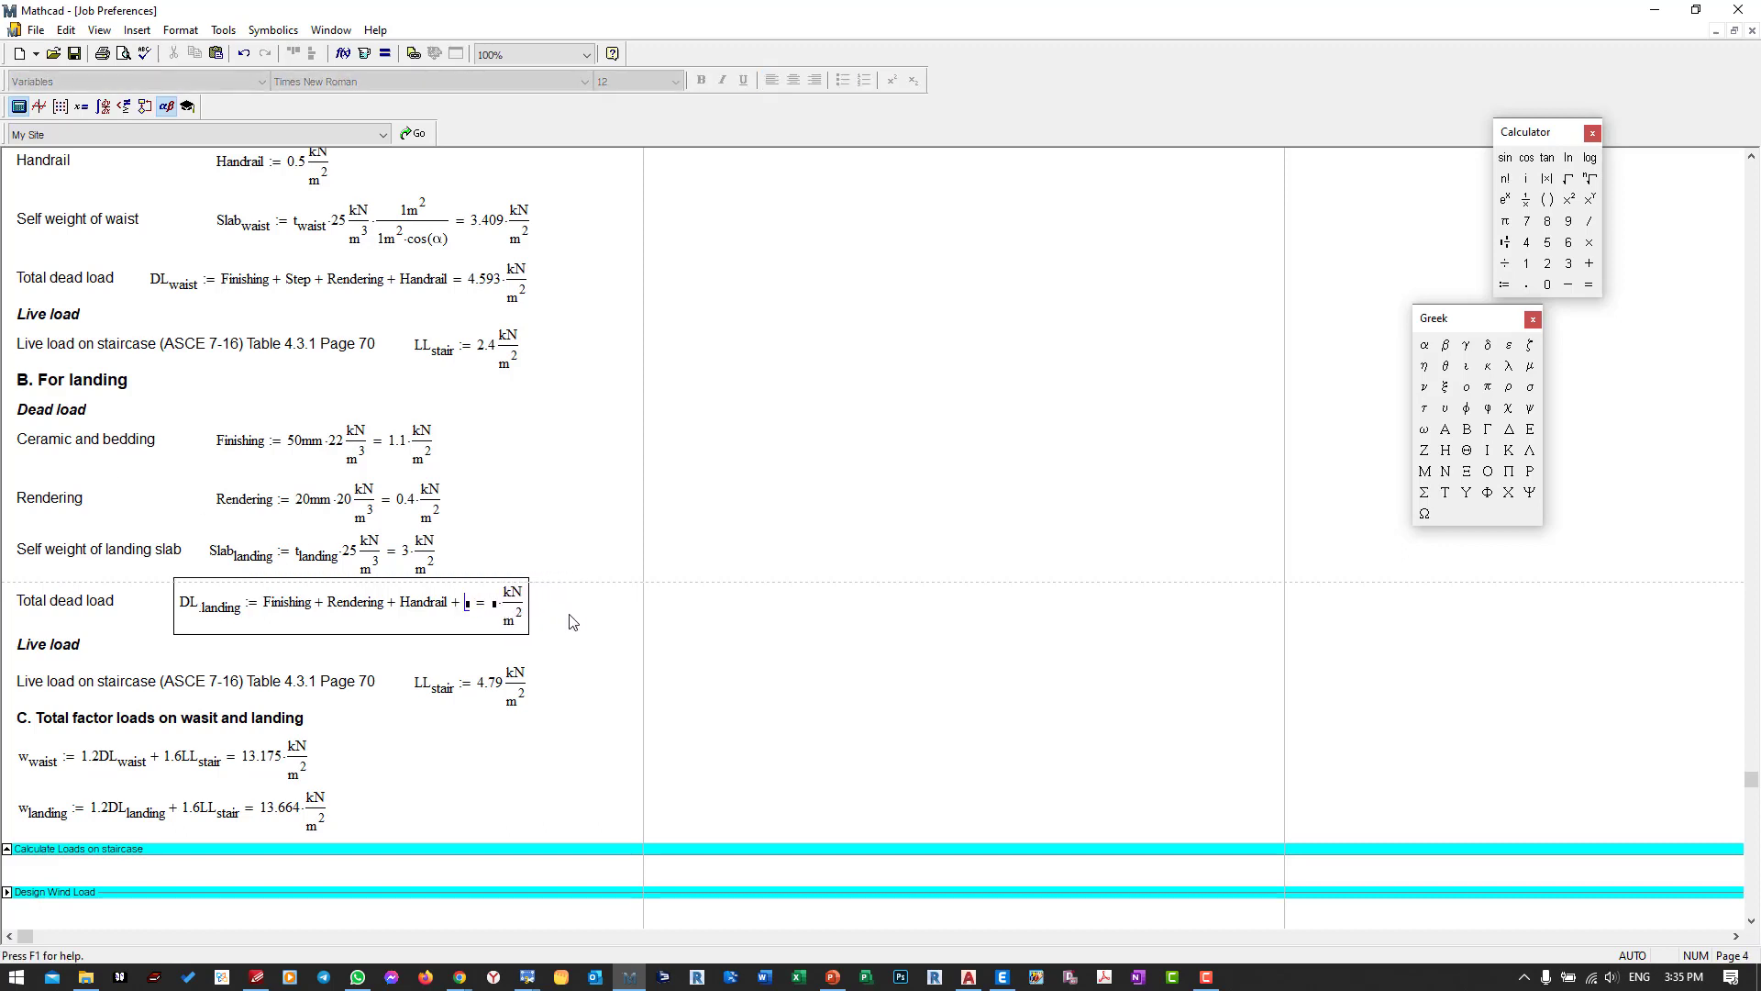
pyautogui.press('BackSpace')
pyautogui.click(569, 621)
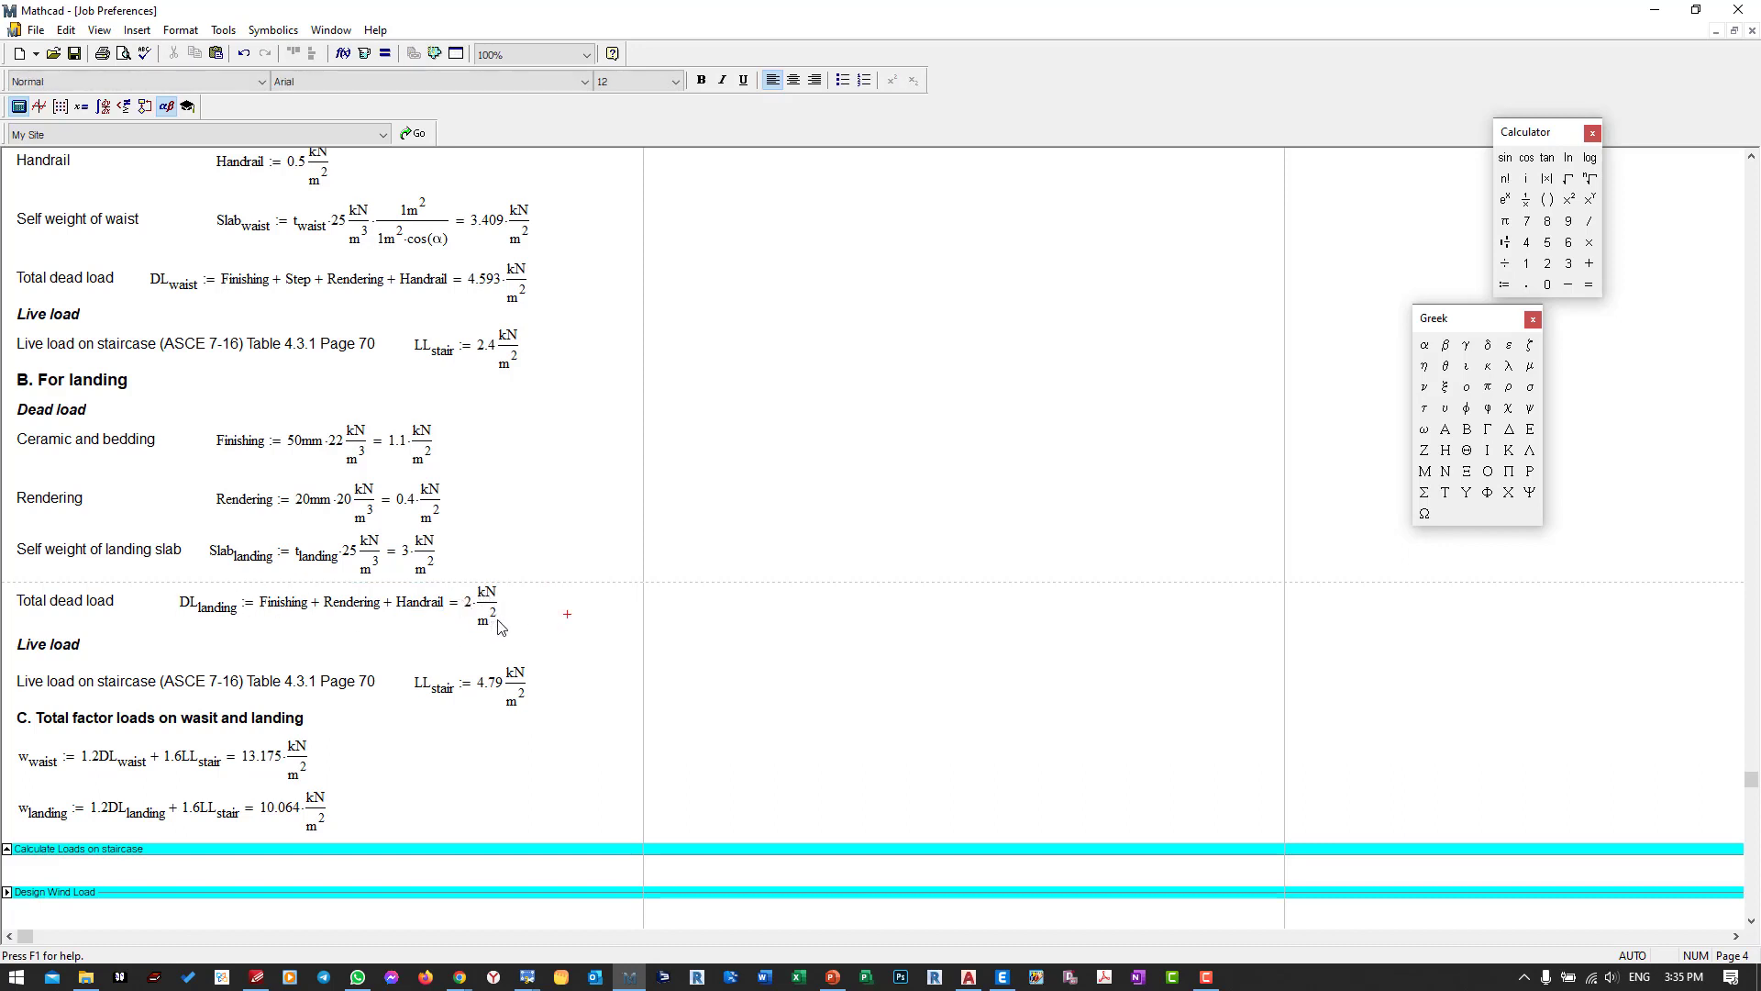
# Set LL stair in the landing section to 2.4 kN/m² and check the factored loads on waist and landing.
pyautogui.click(496, 690)
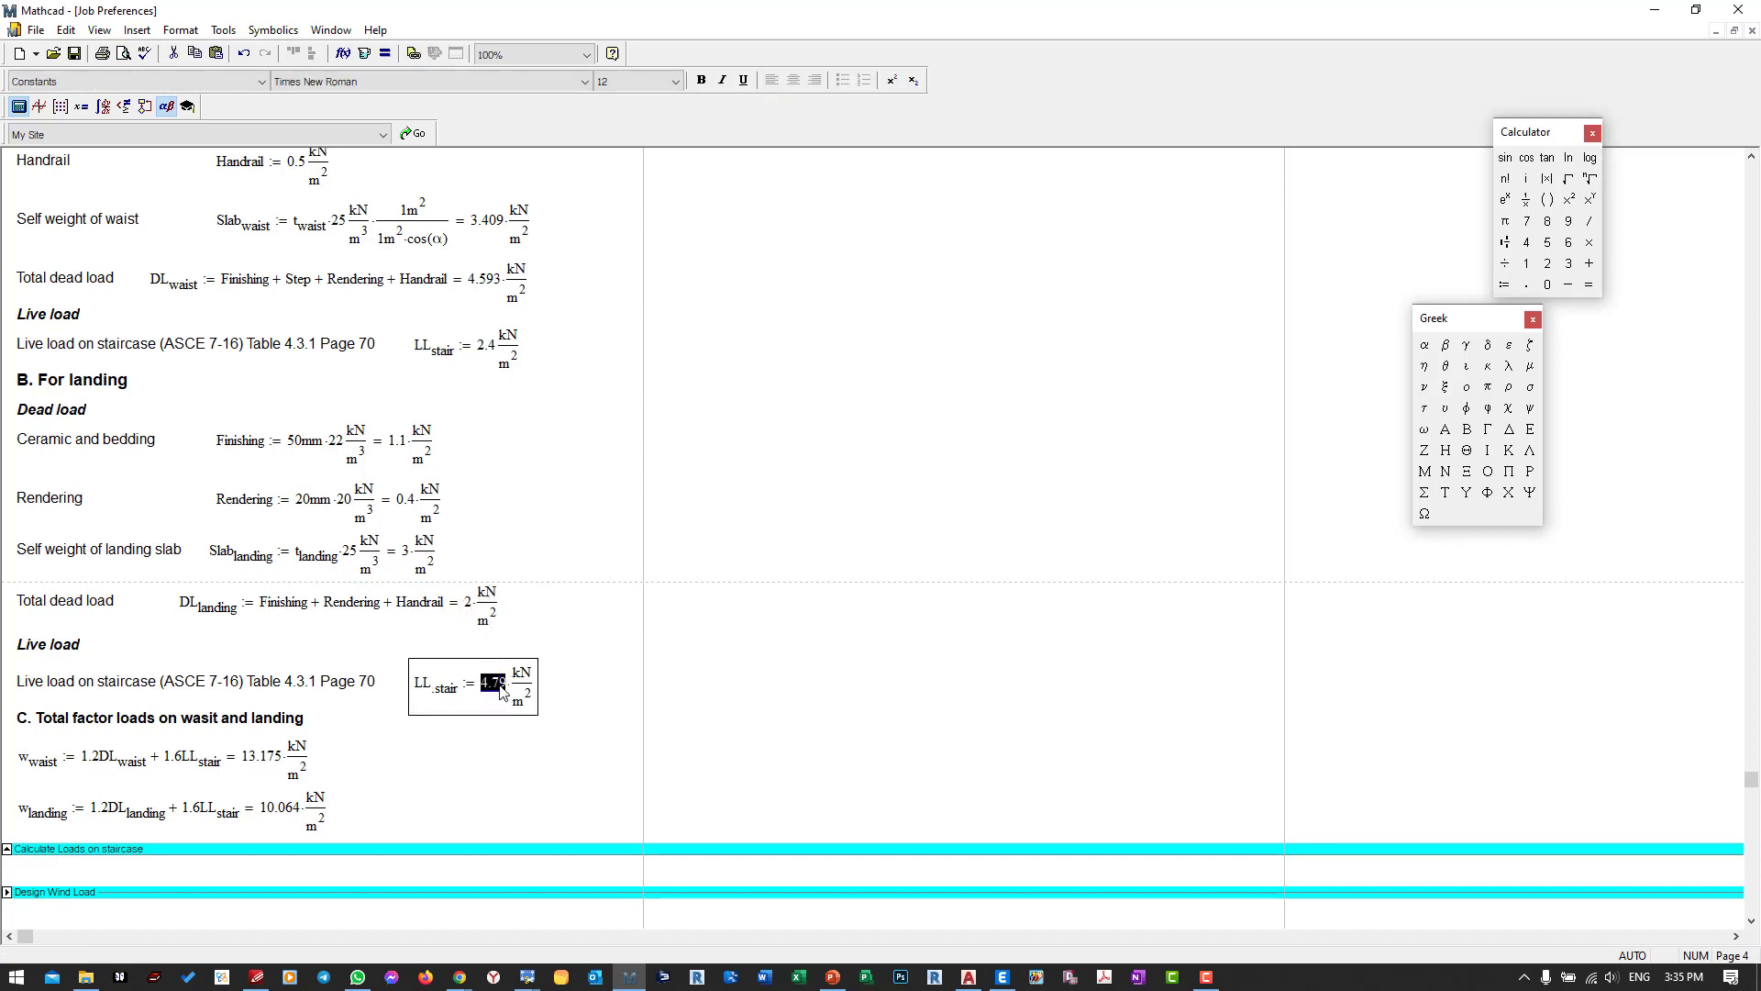
pyautogui.write('2.4')
pyautogui.click(663, 716)
pyautogui.scroll(-1, 594, 717)
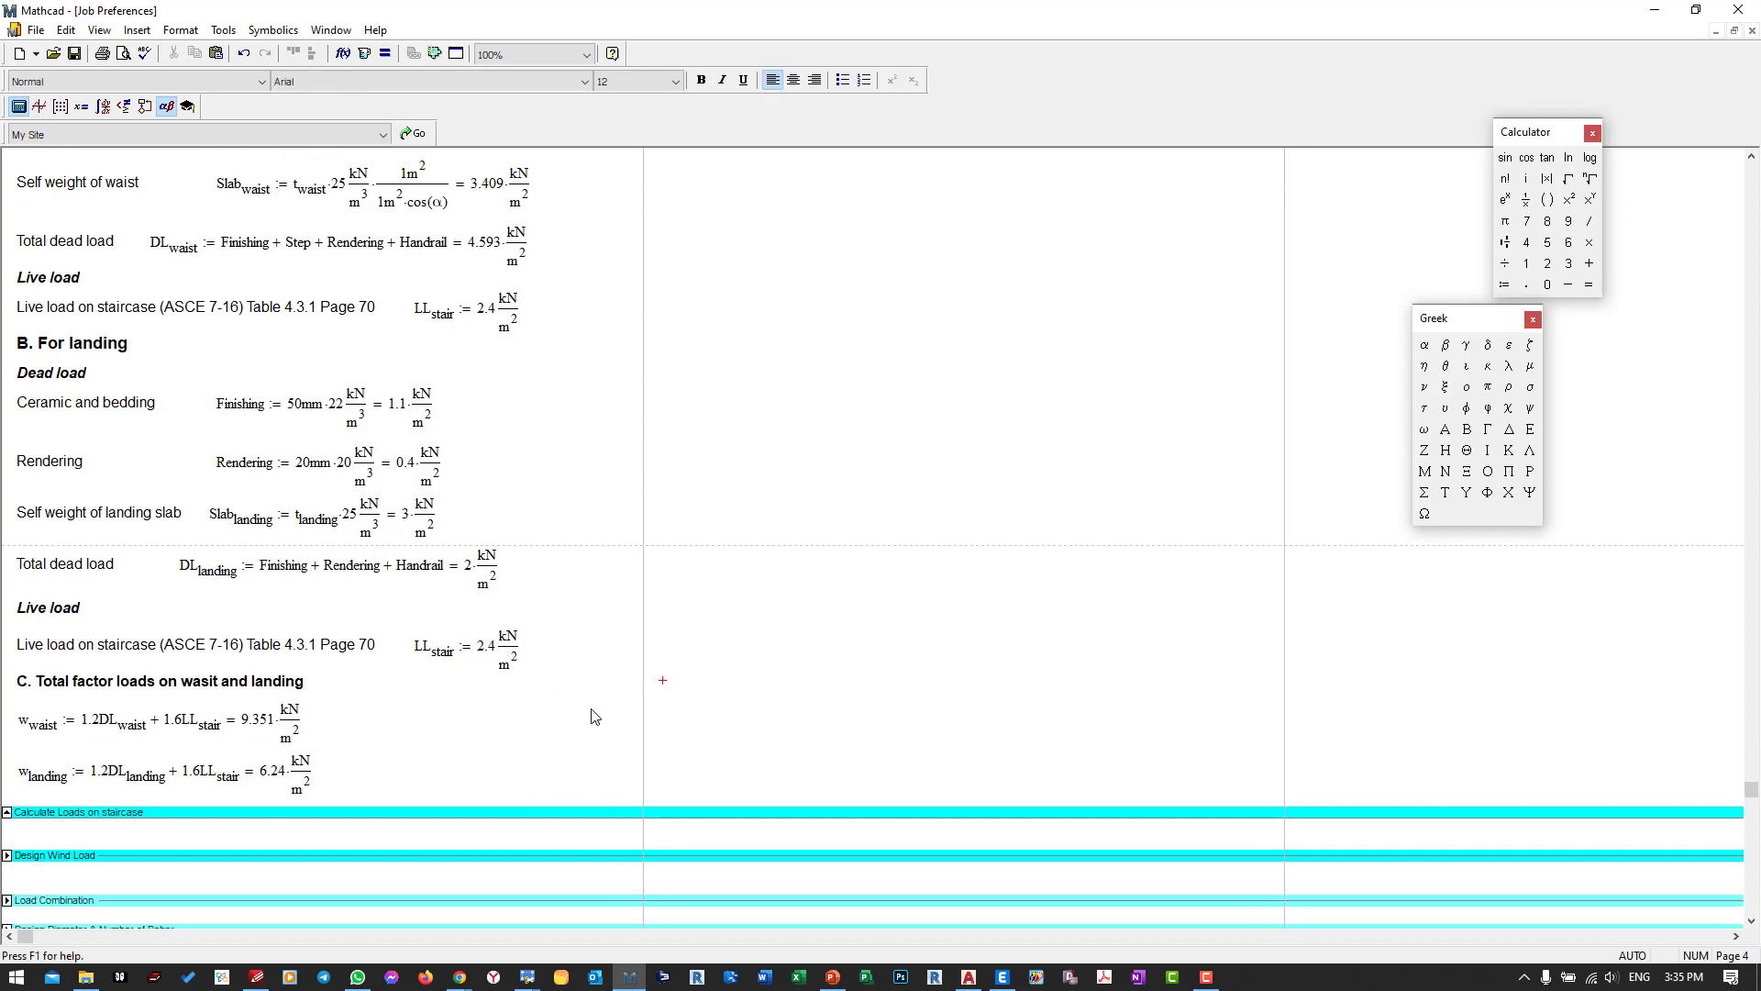
pyautogui.scroll(-2, 594, 716)
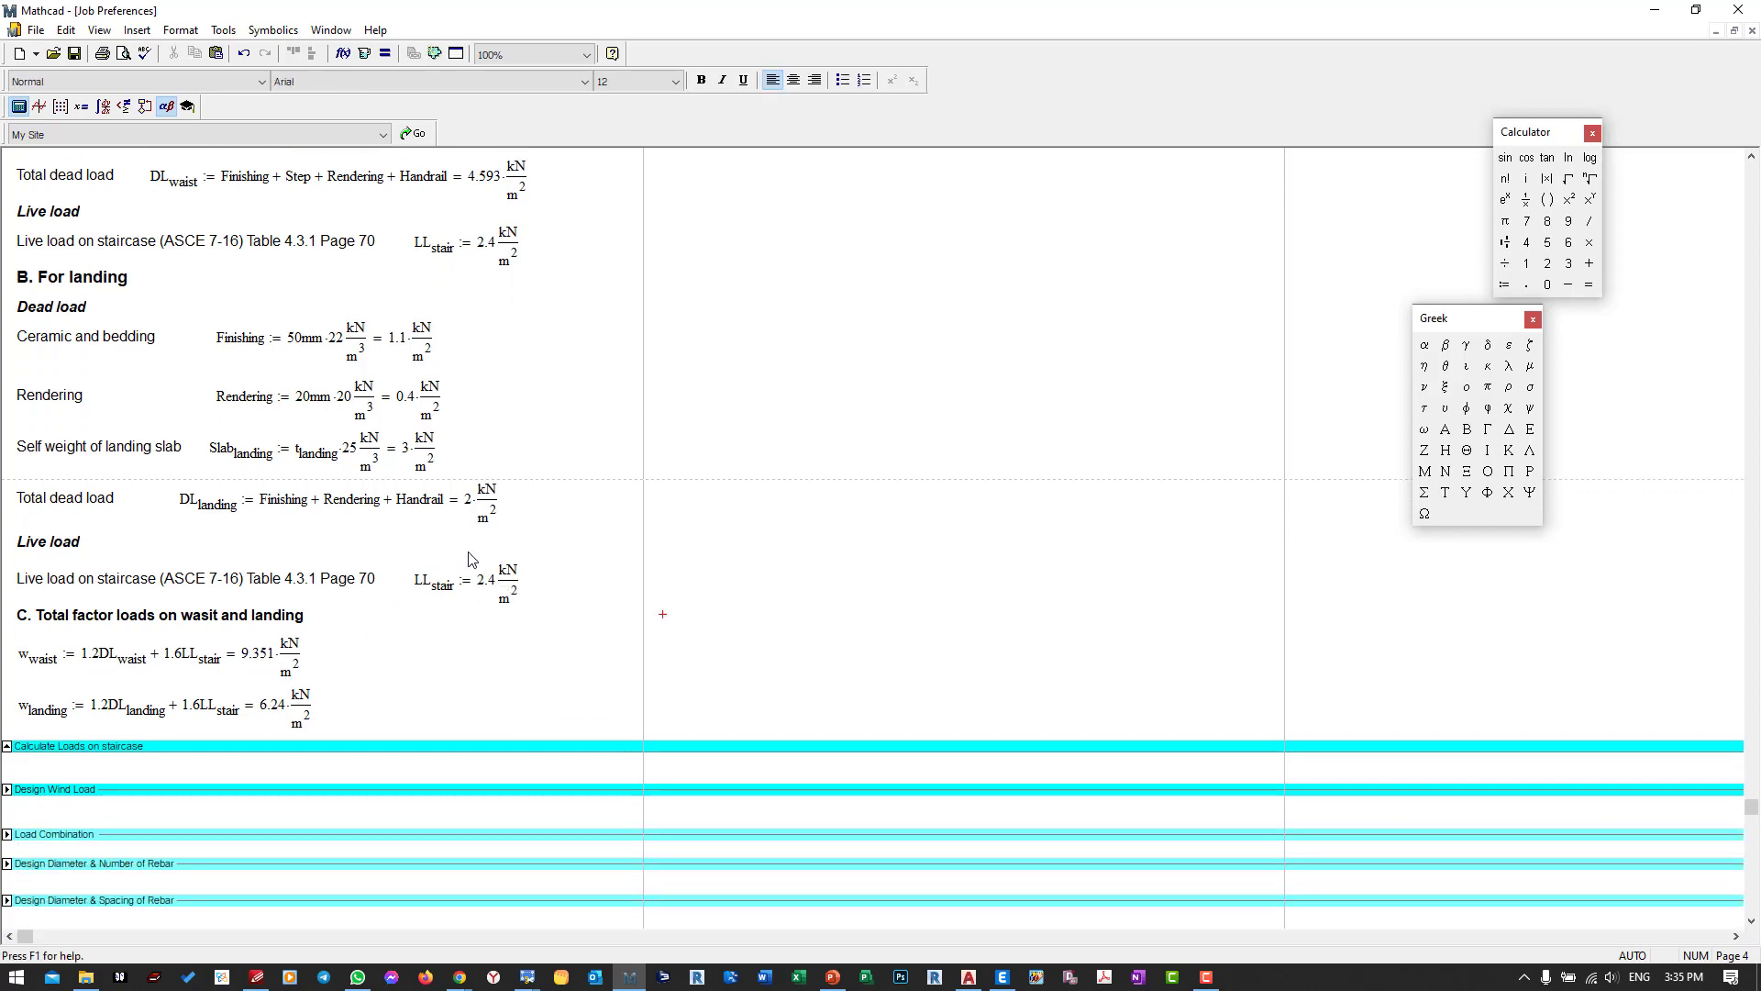
# Switch to the AutoCAD architectural drawing and examine the space uses on the ground floor and 1st-2nd floor plans.
pyautogui.click(1002, 977)
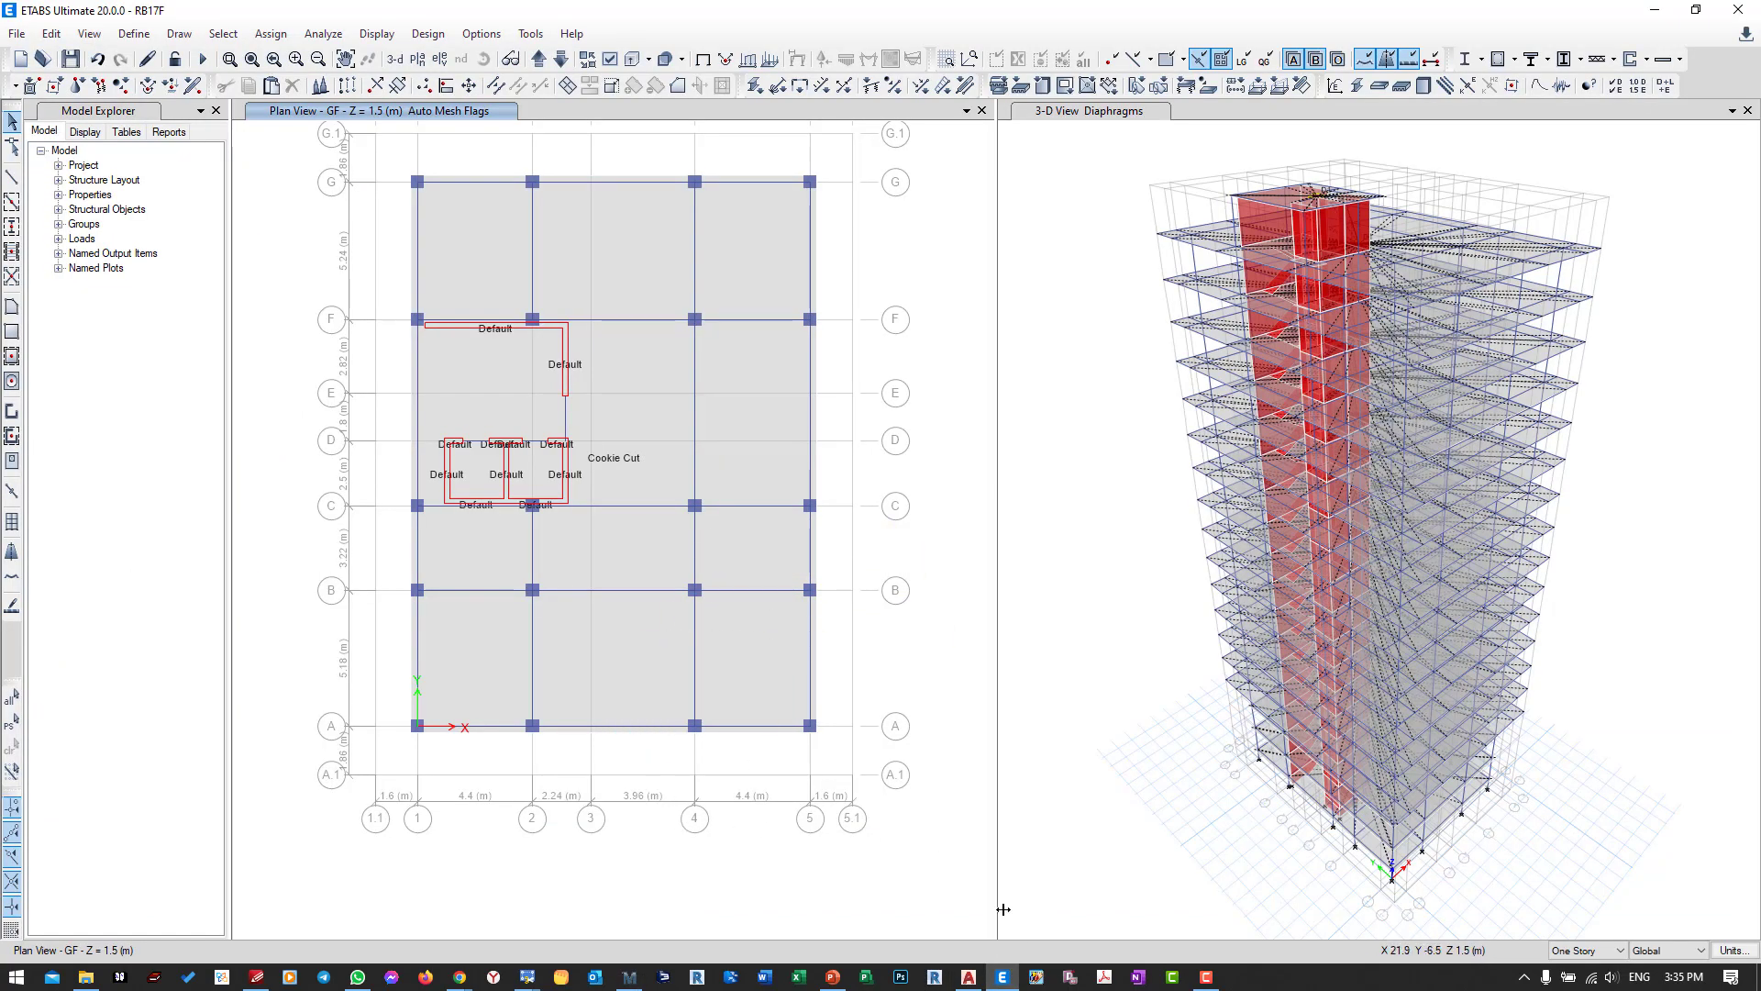
pyautogui.moveTo(968, 977)
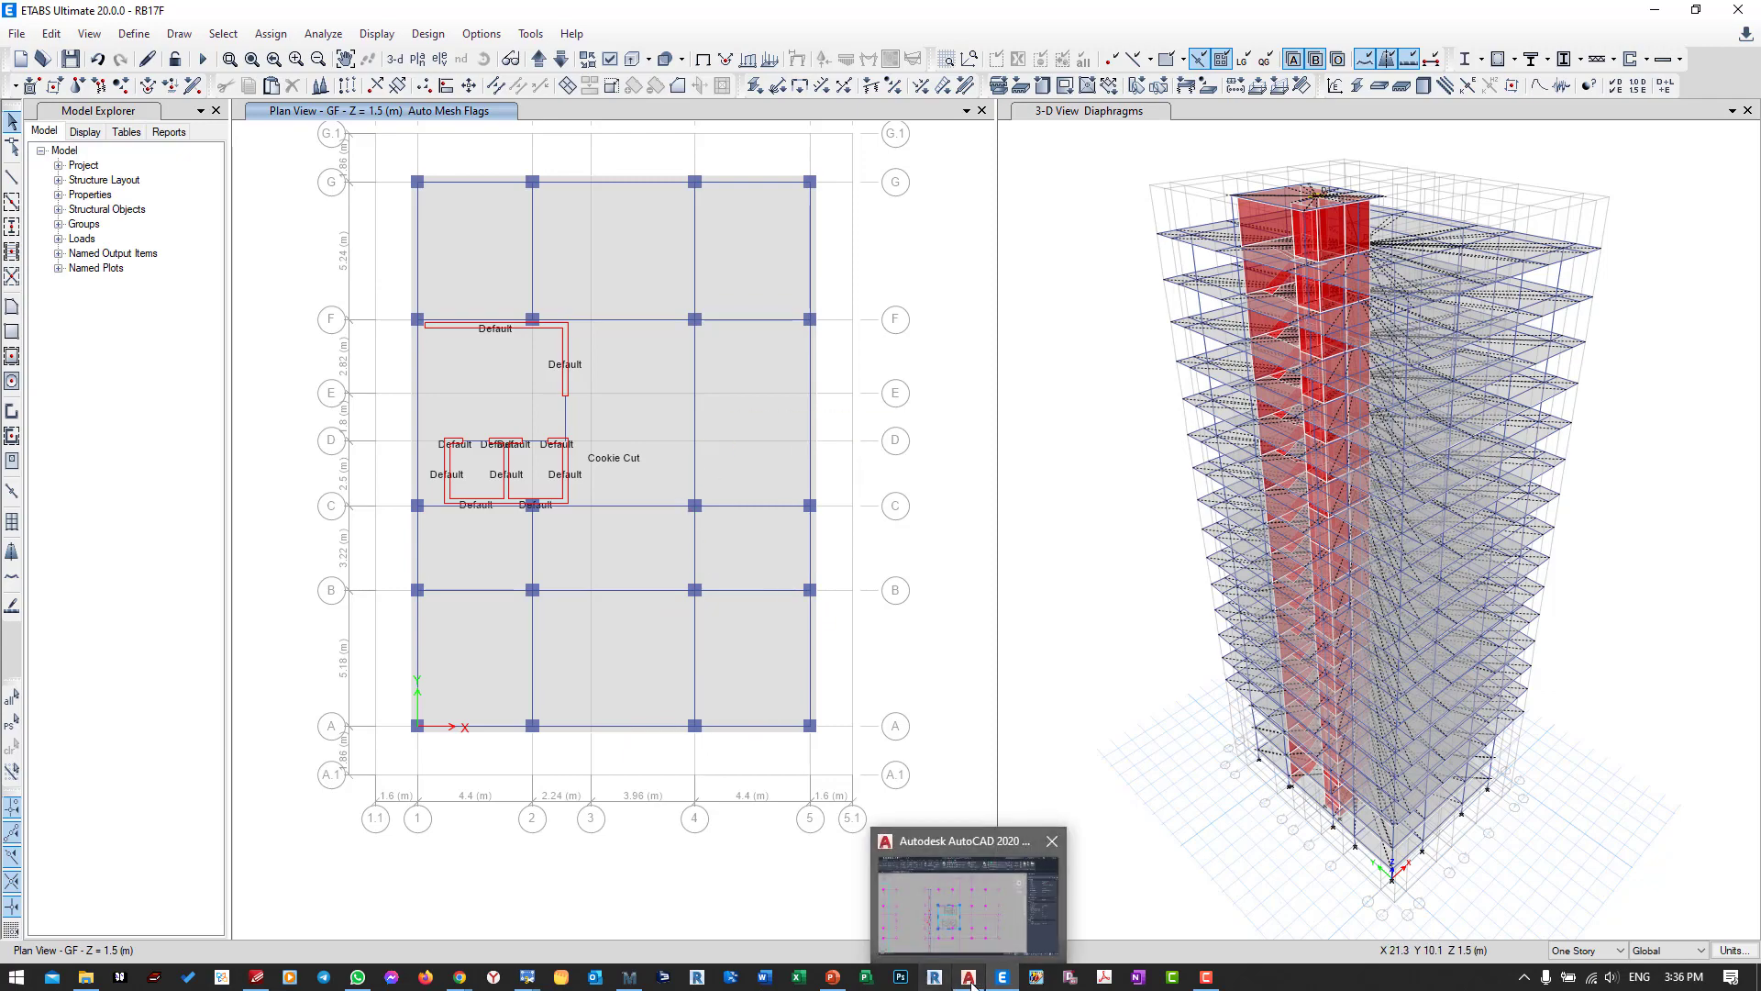
pyautogui.click(941, 931)
pyautogui.scroll(-5, 495, 480)
pyautogui.scroll(4, 325, 495)
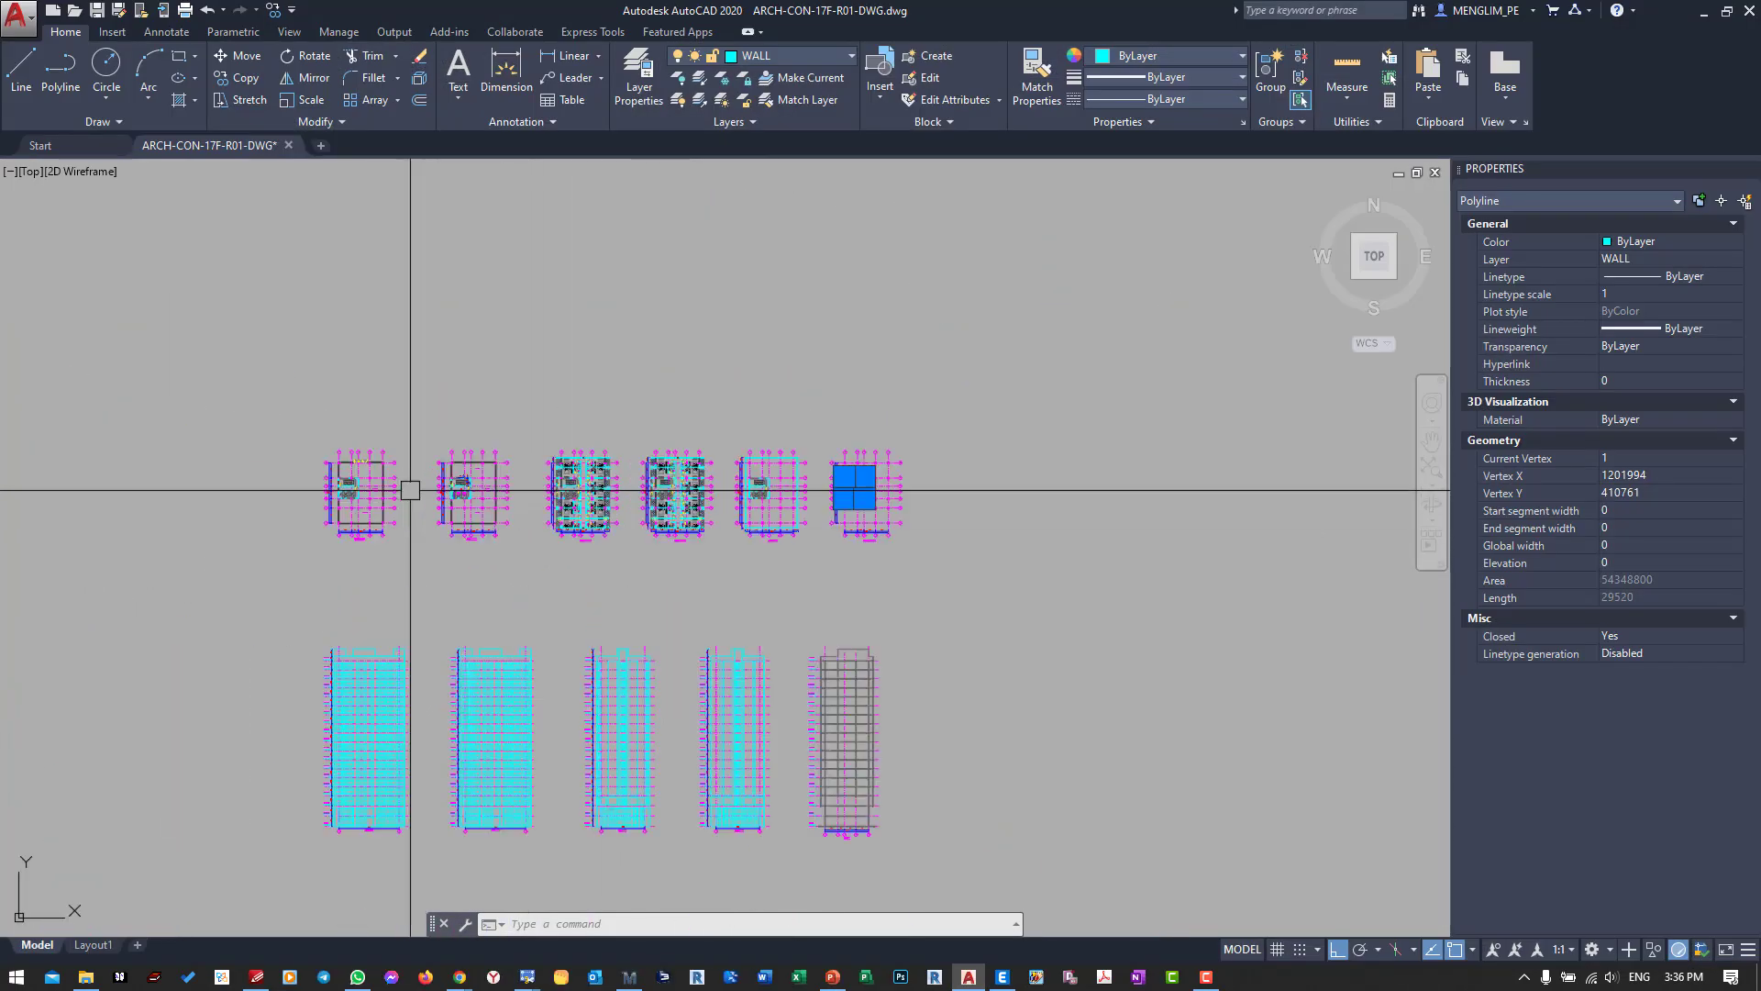
pyautogui.scroll(6, 325, 507)
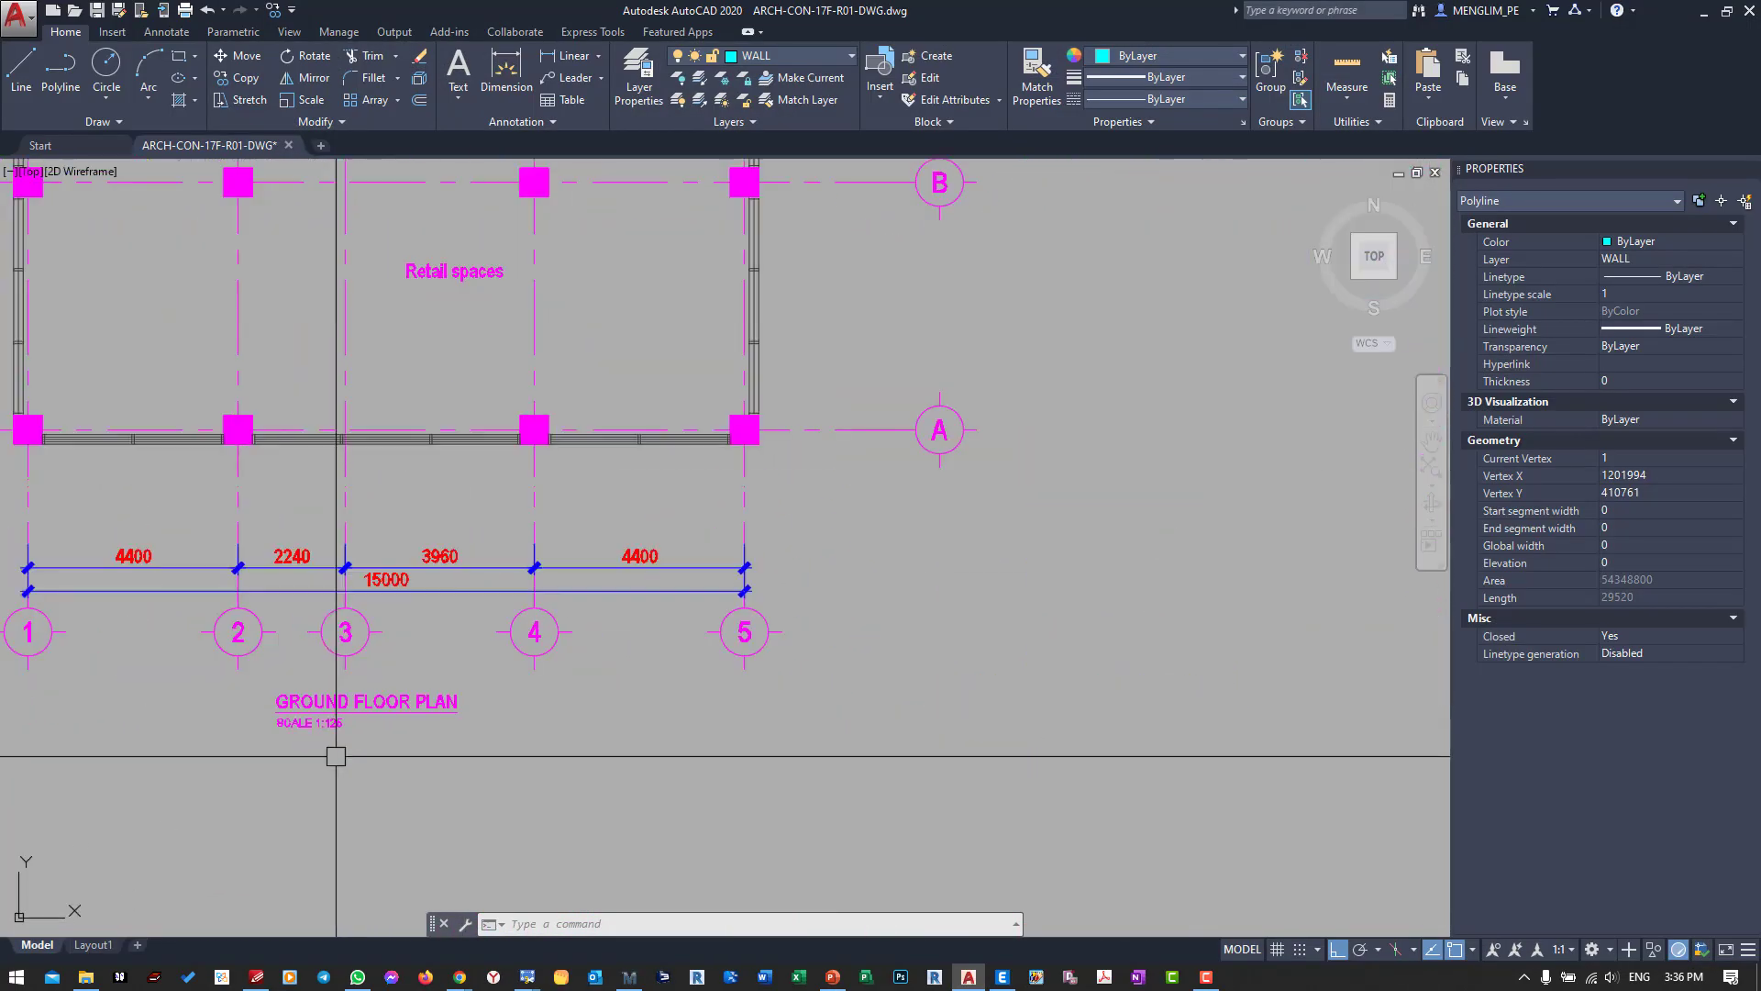
pyautogui.scroll(-4, 484, 778)
pyautogui.scroll(4, 785, 779)
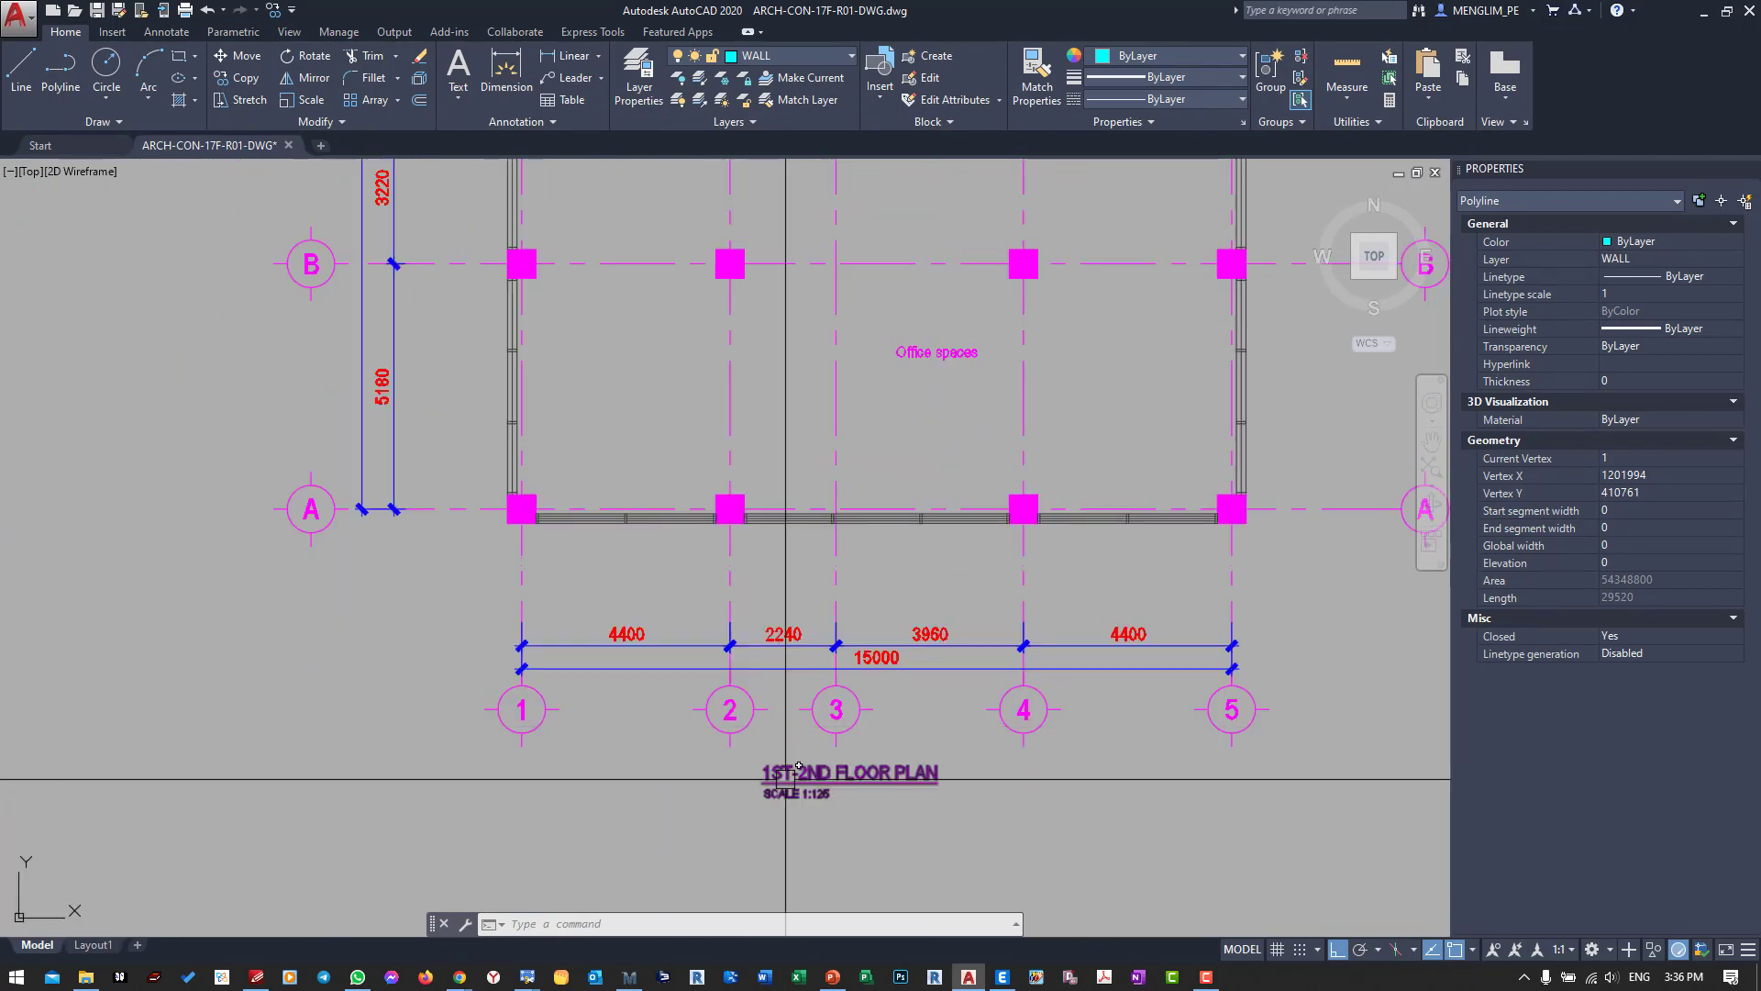
pyautogui.scroll(-4, 785, 778)
pyautogui.scroll(6, 786, 614)
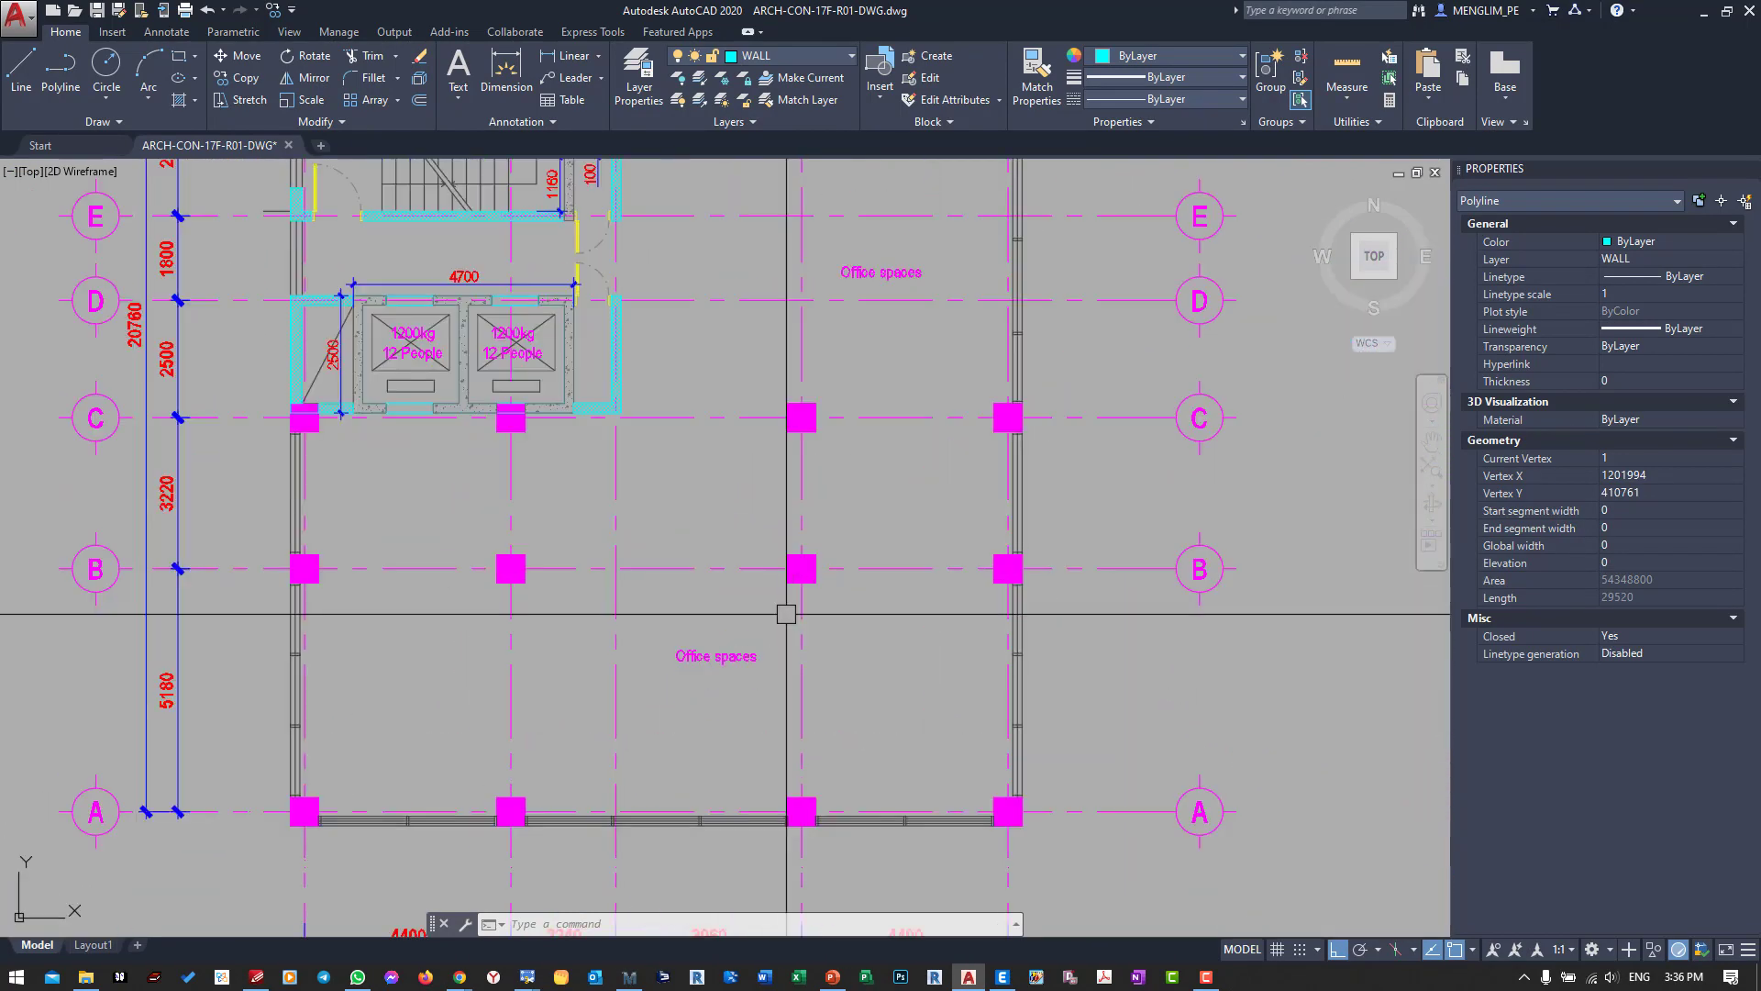
pyautogui.scroll(4, 704, 568)
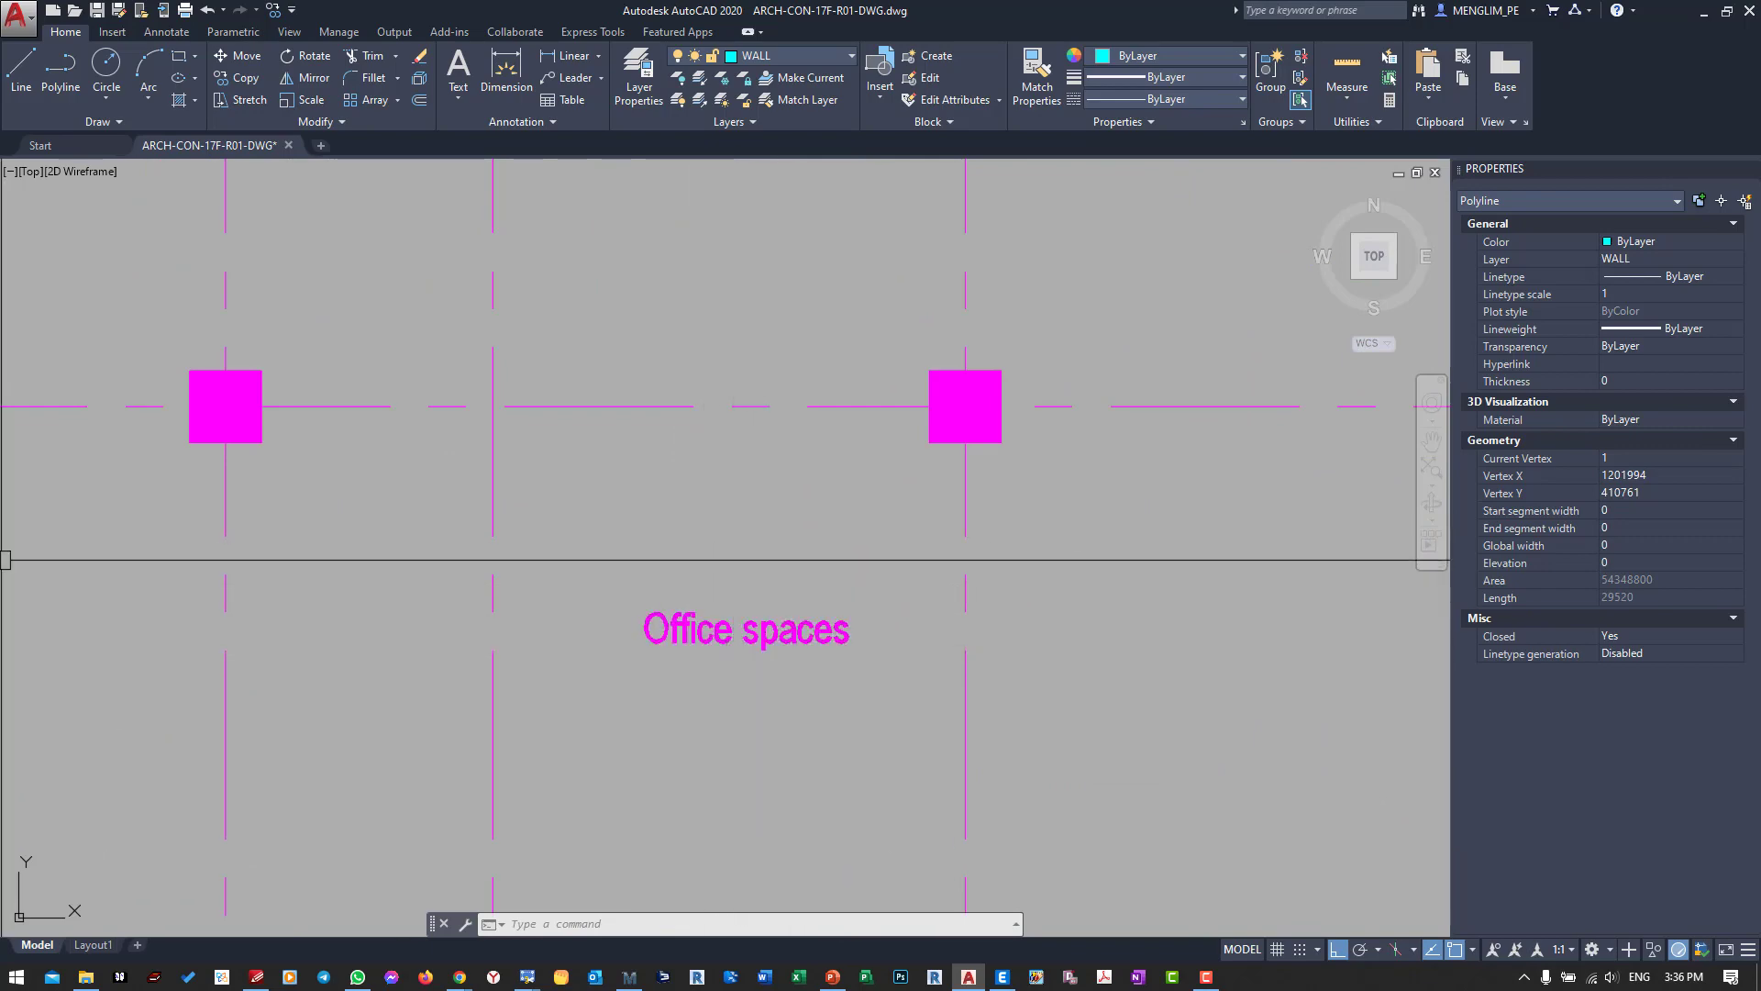
# Switch to the ASCE 7-16 PDF and review Table 4.3-1 for the live loads of offices, residential areas, and stairs and exit ways.
pyautogui.click(261, 978)
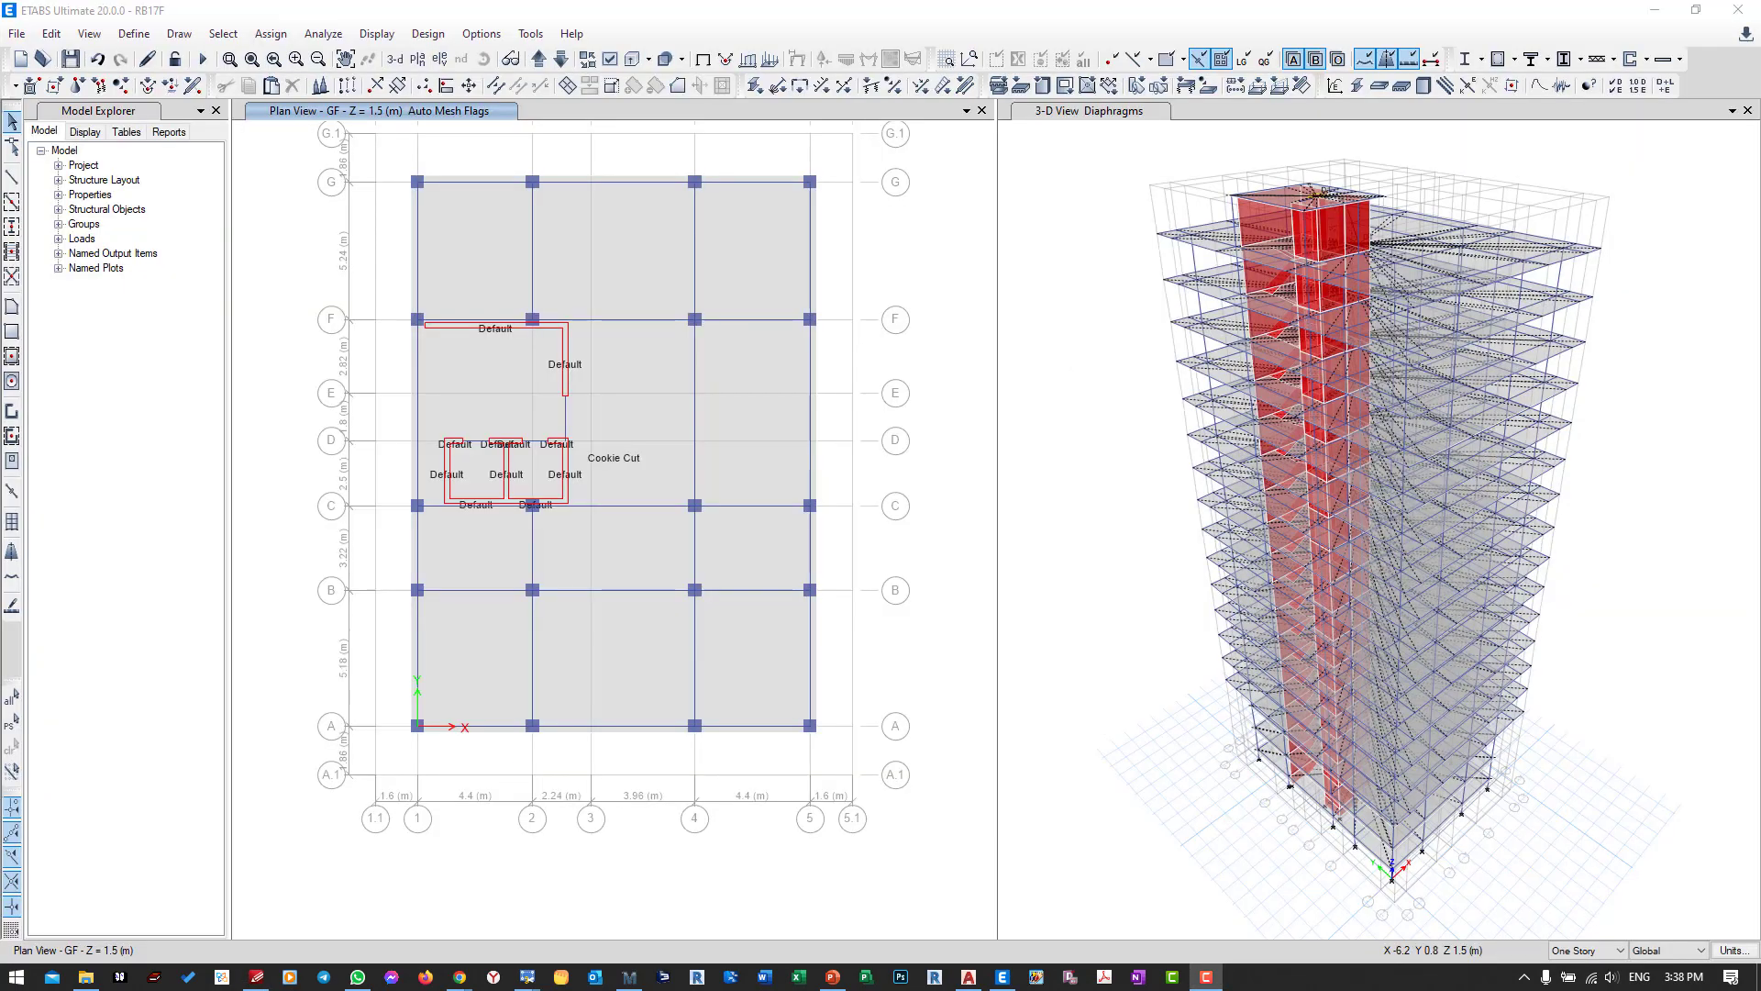
pyautogui.click(257, 977)
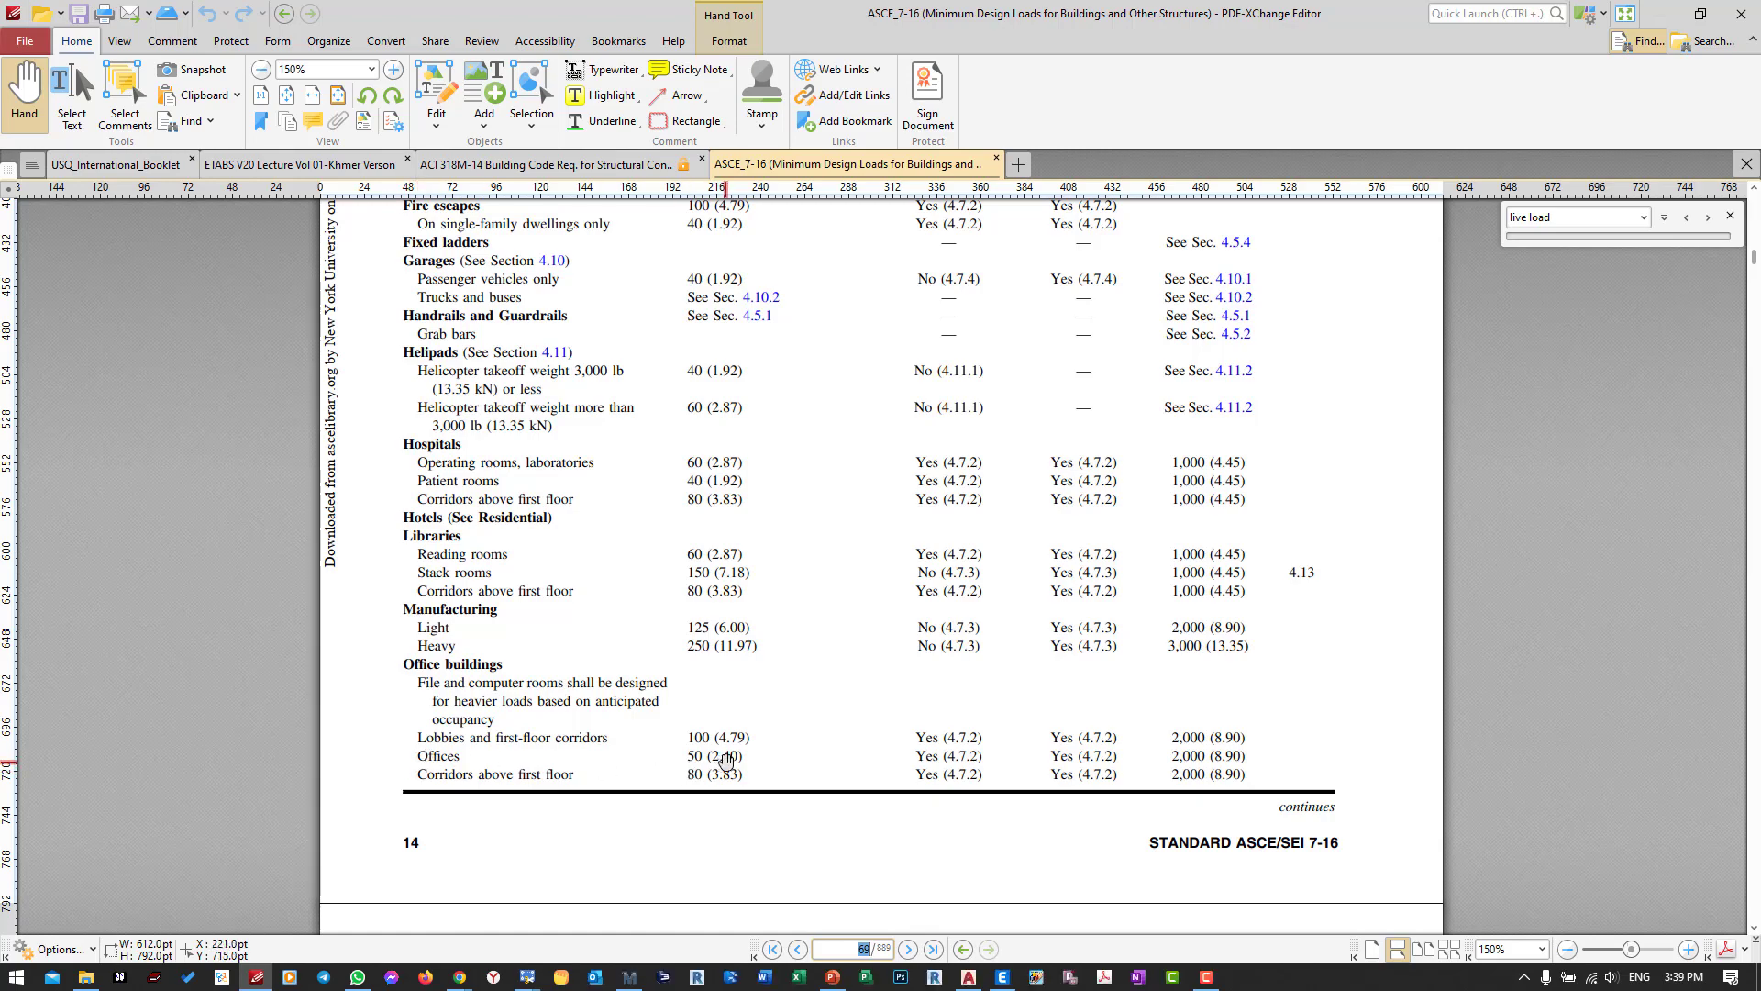
pyautogui.scroll(-7, 725, 760)
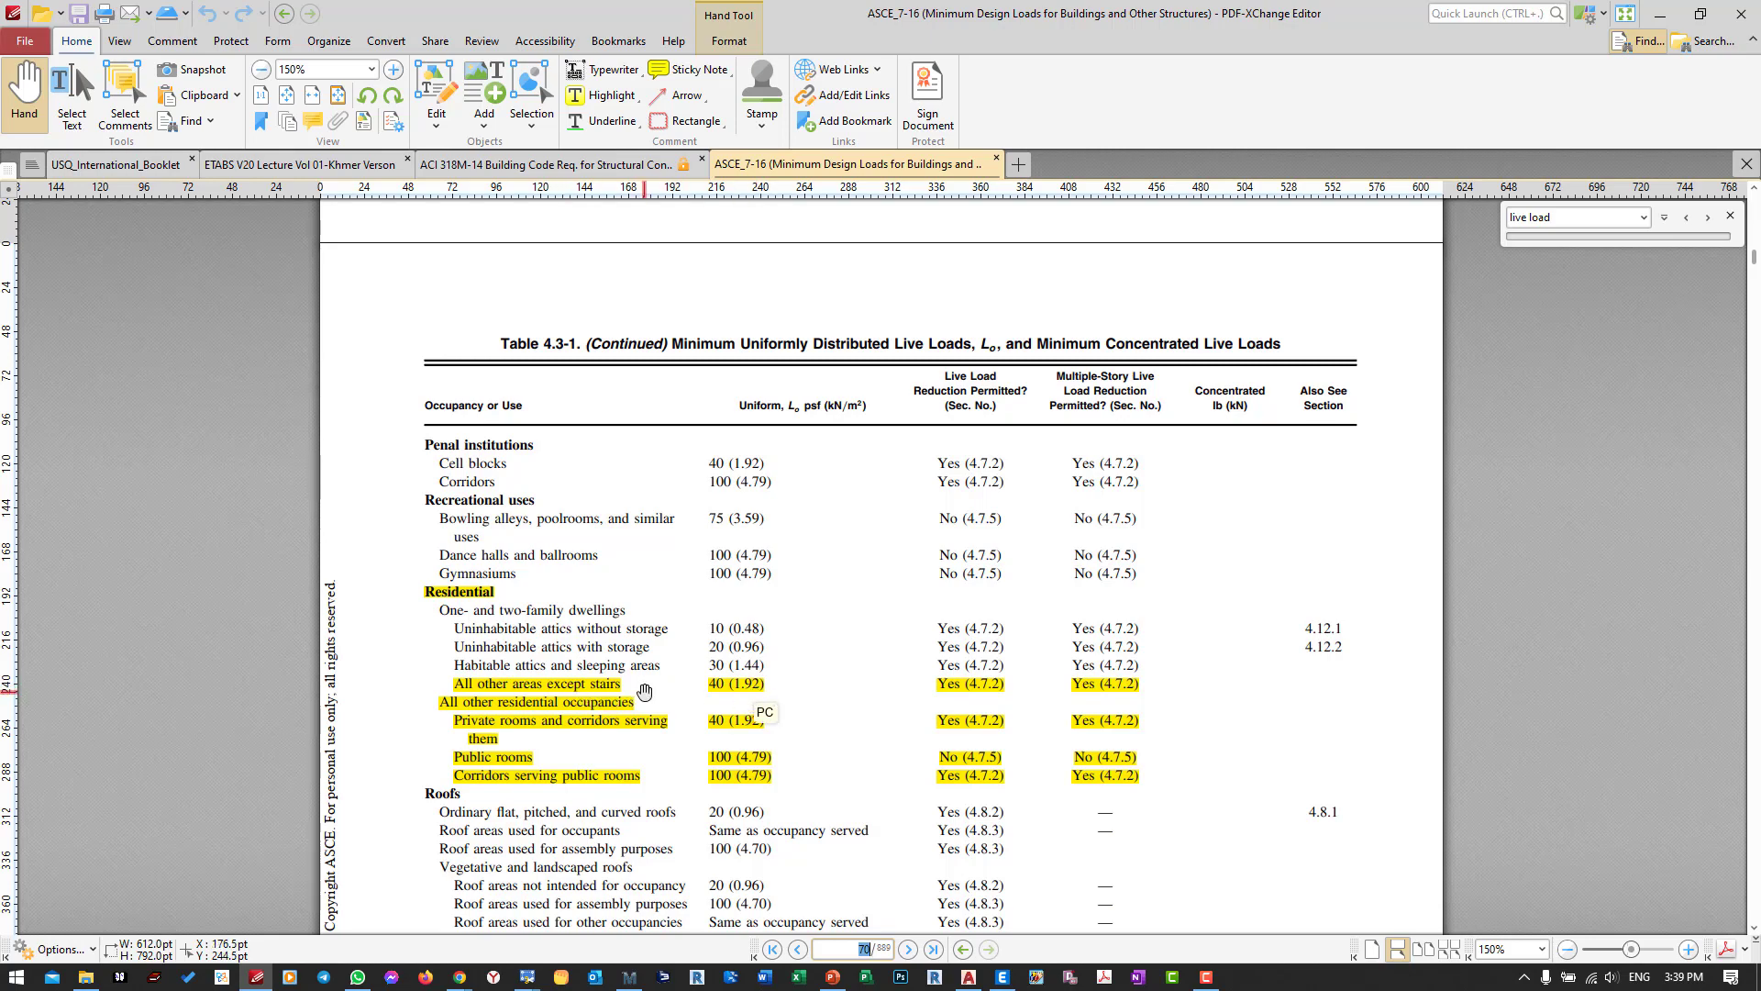
pyautogui.scroll(-3, 623, 724)
pyautogui.scroll(-12, 512, 717)
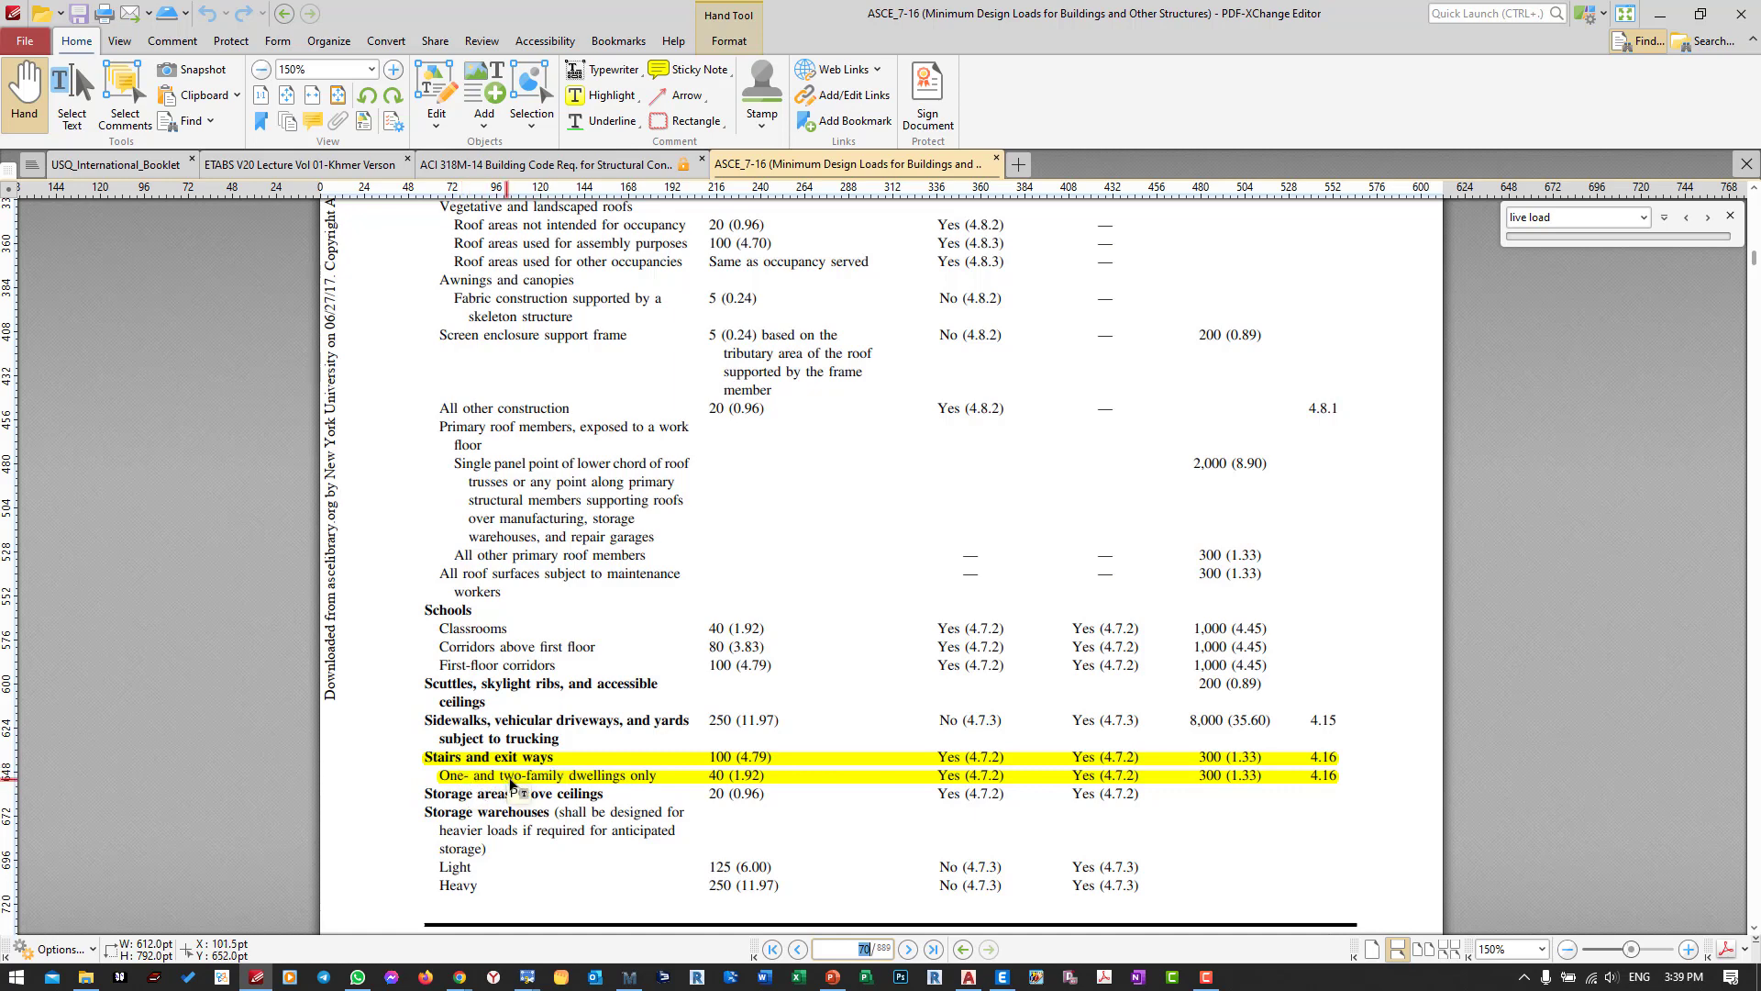
pyautogui.click(734, 779)
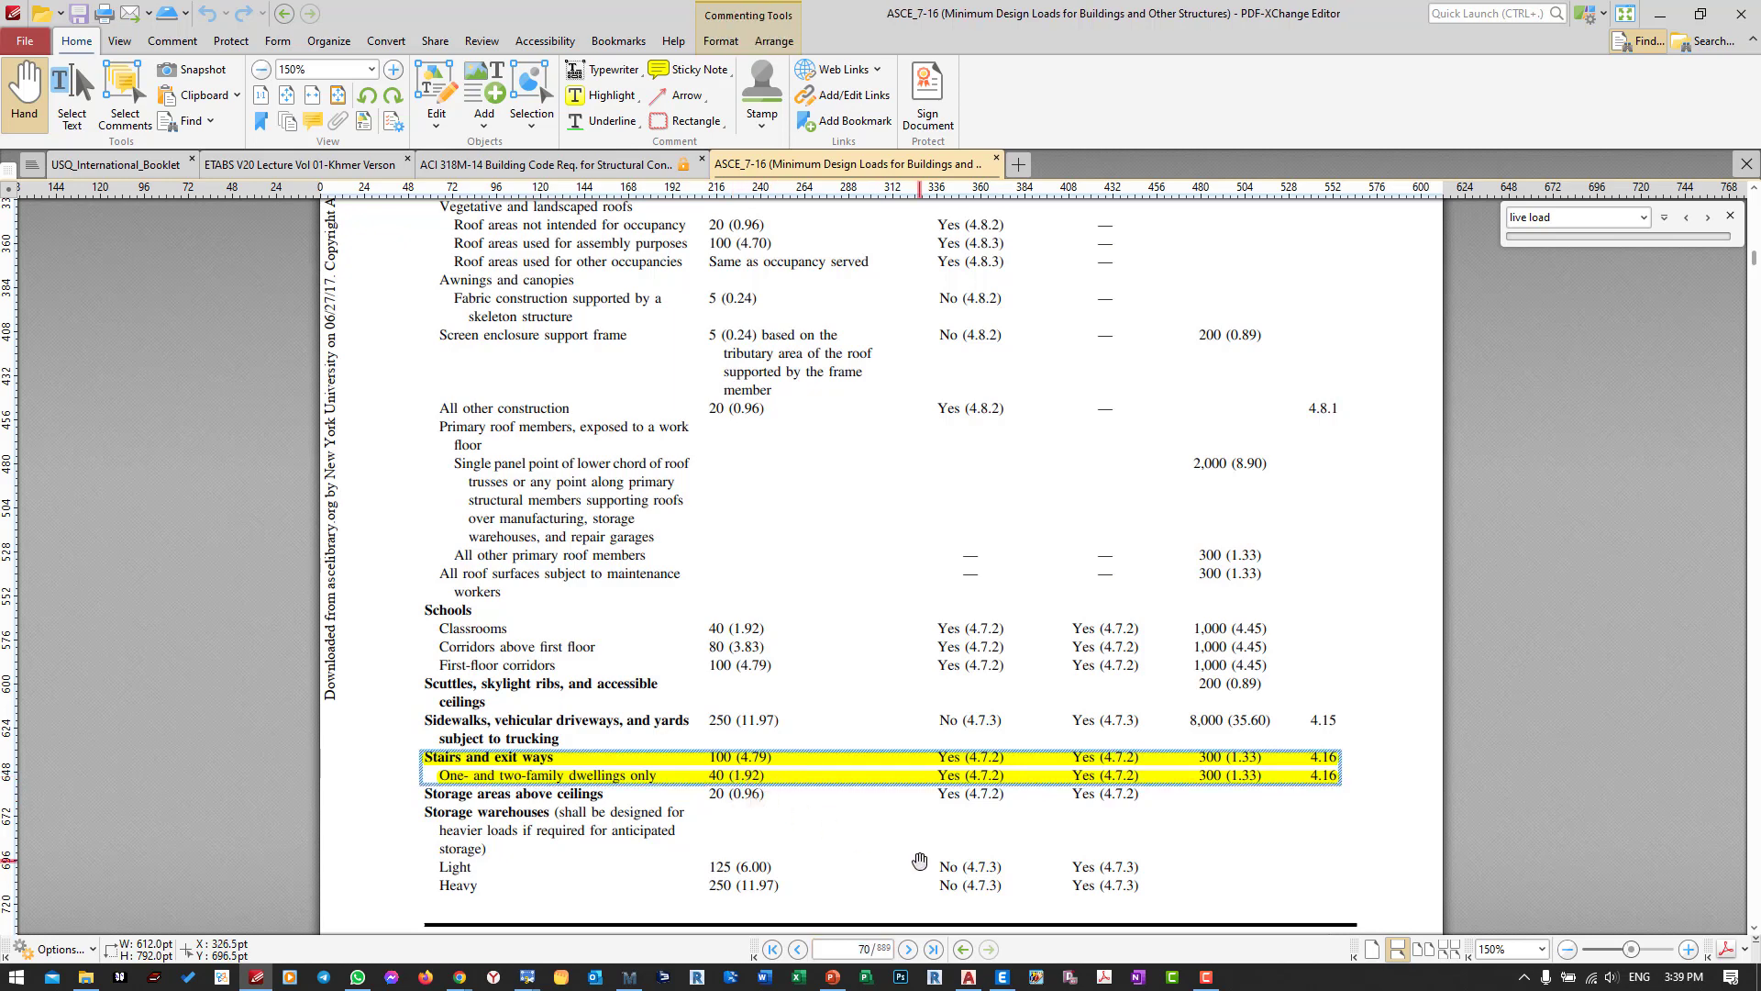
pyautogui.click(895, 794)
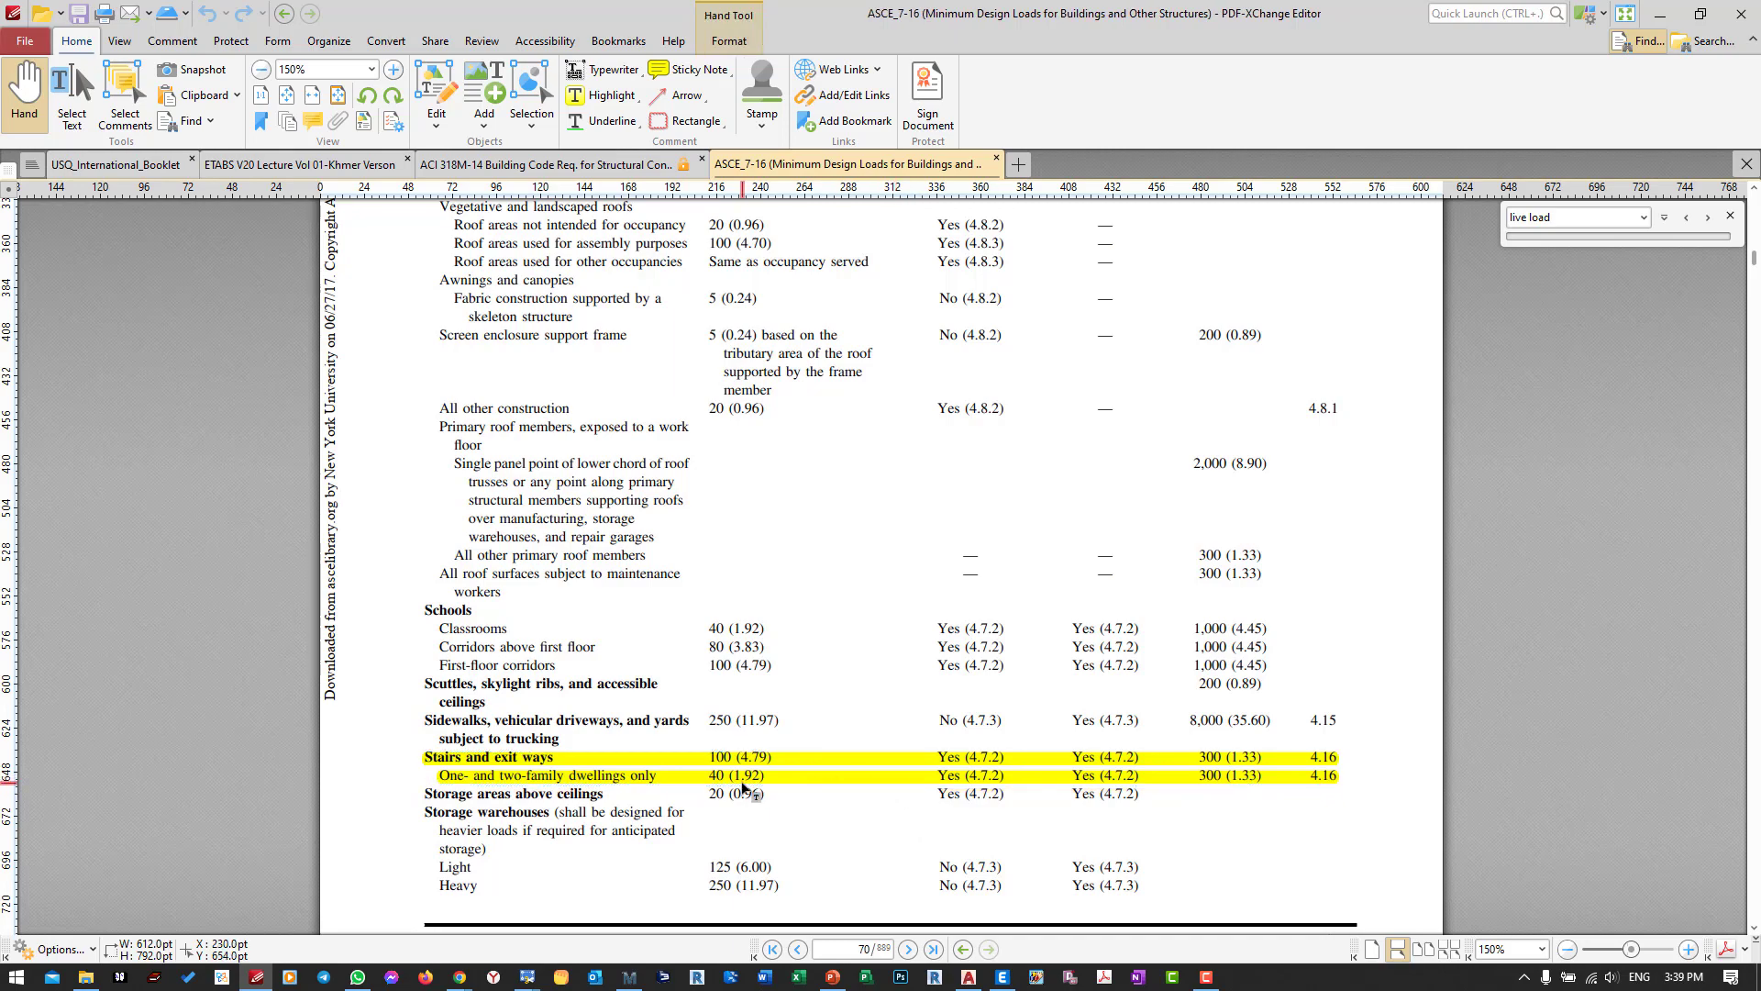
pyautogui.scroll(-4, 743, 783)
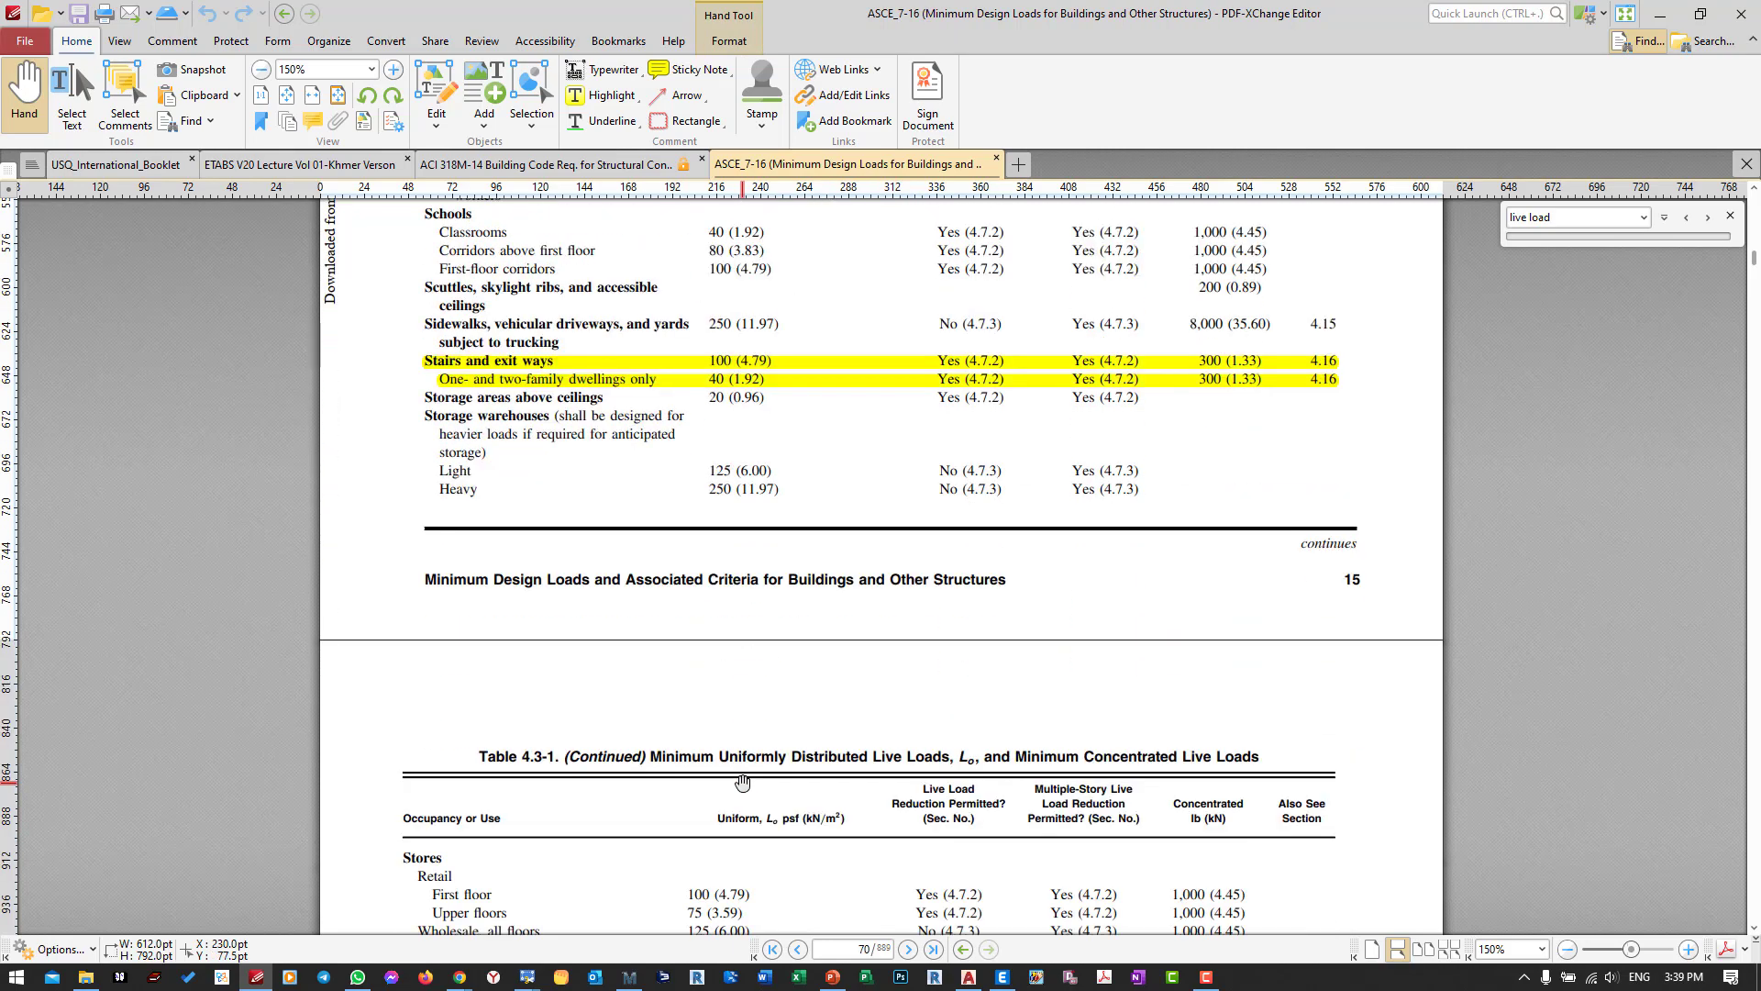
pyautogui.scroll(4, 743, 781)
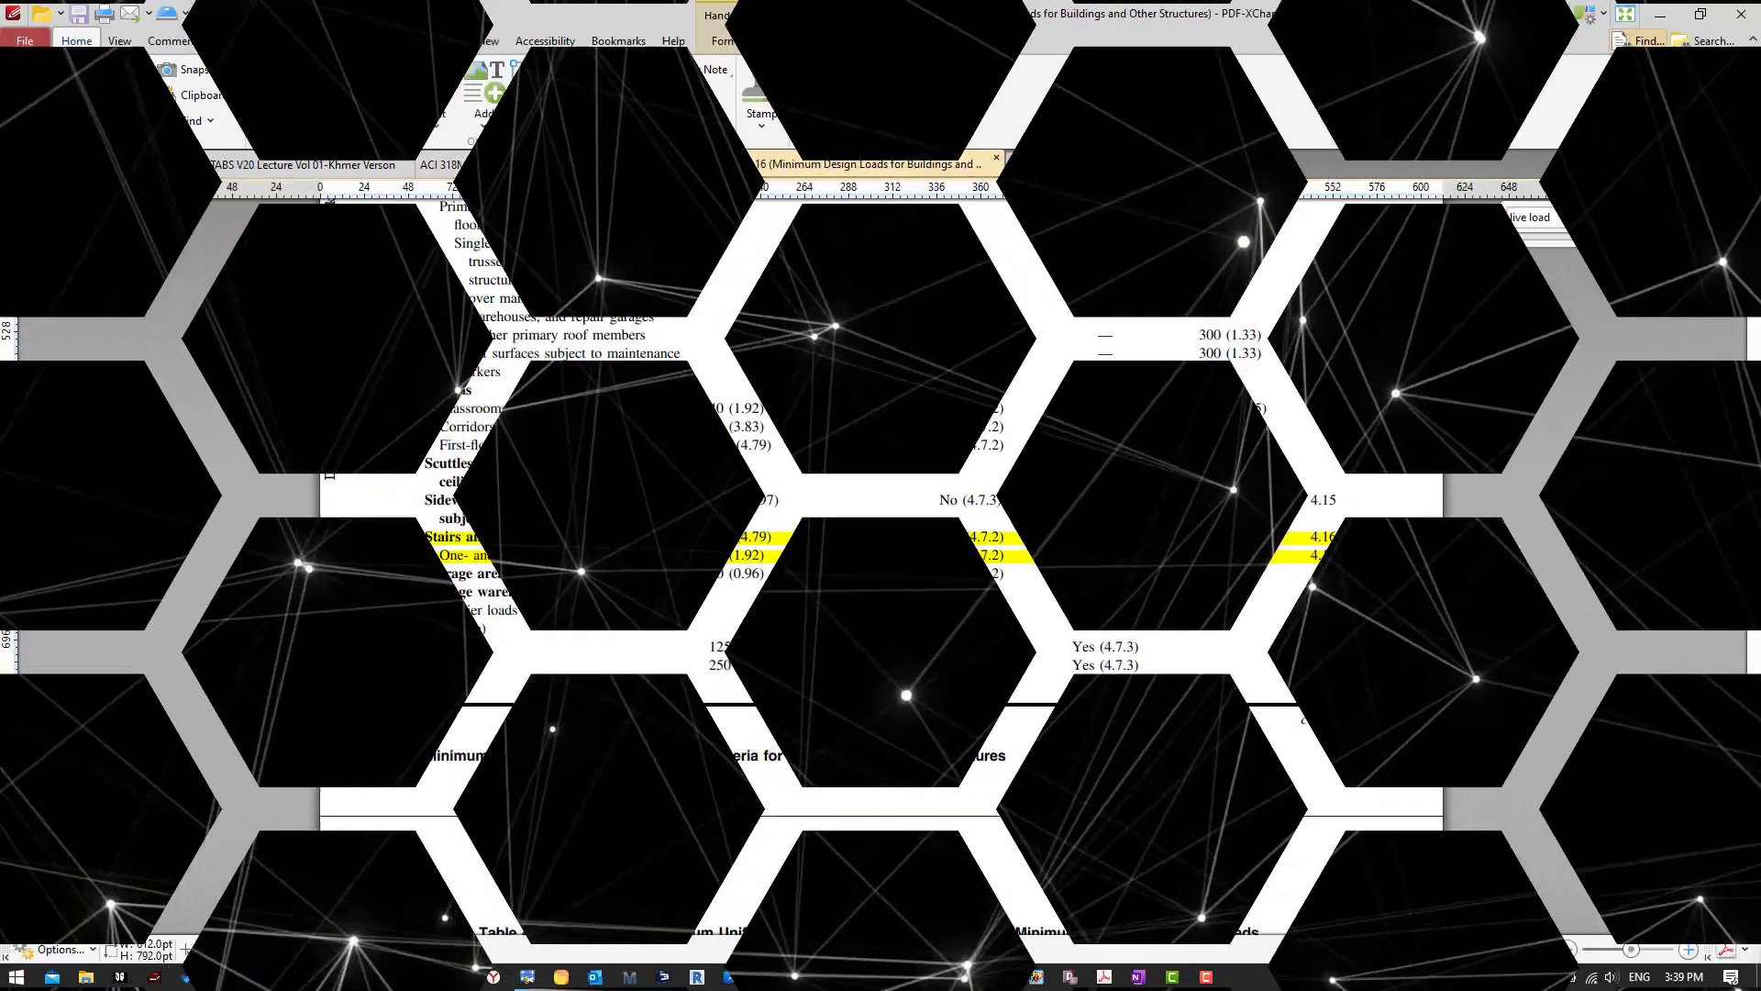